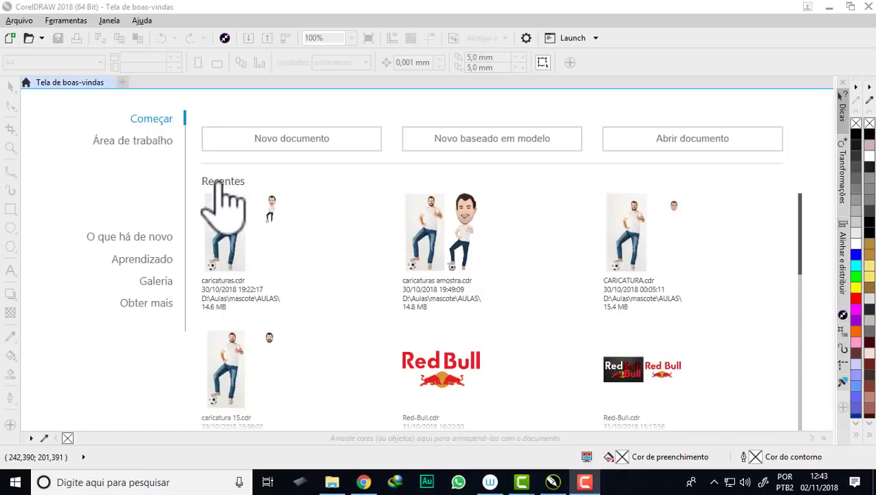
Step: Open the recent drawing caricaturas.cdr from the Welcome screen
left_click(228, 213)
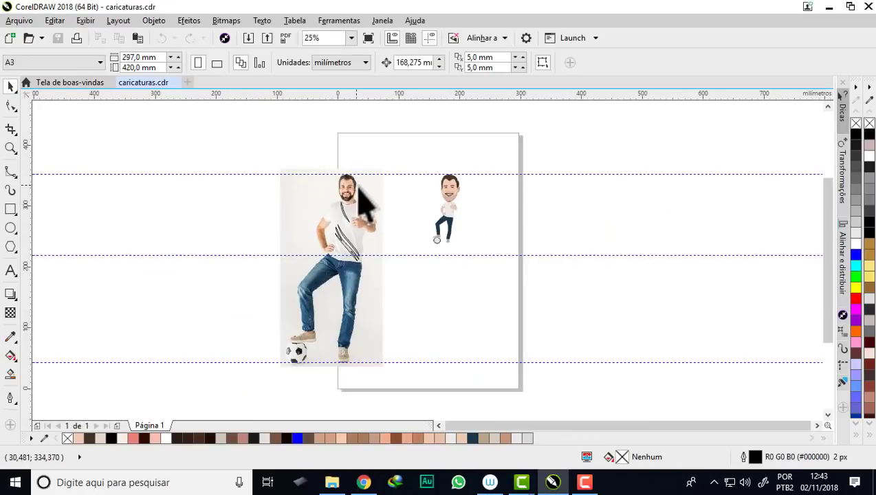
Step: Zoom in on the finished caricature and marquee-select its body, leaving the head out
scroll(450, 200, "up", 1)
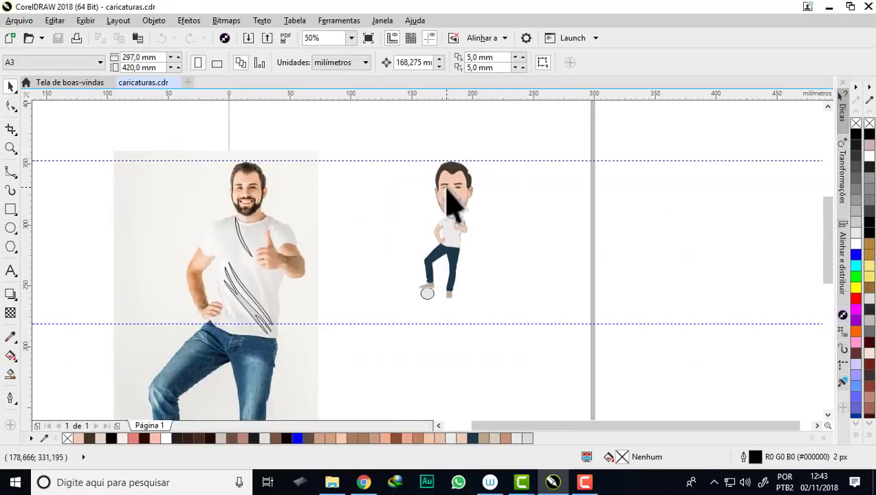
scroll(458, 221, "up", 1)
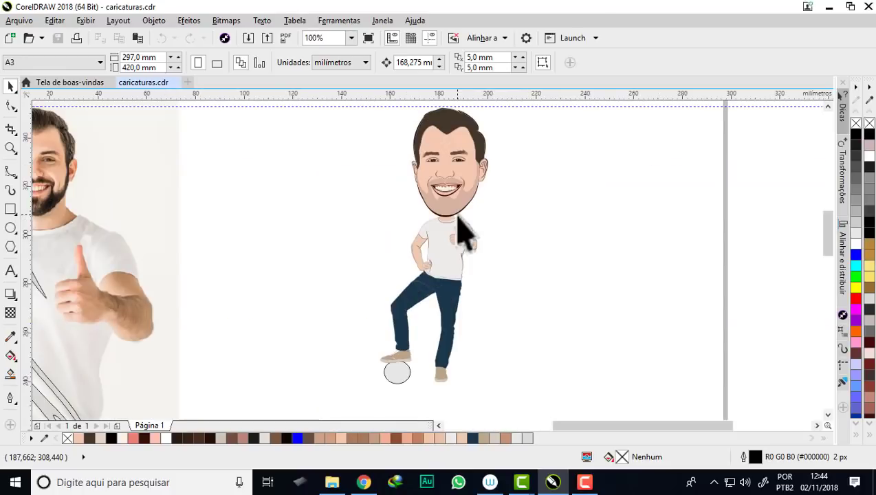
scroll(465, 232, "up", 1)
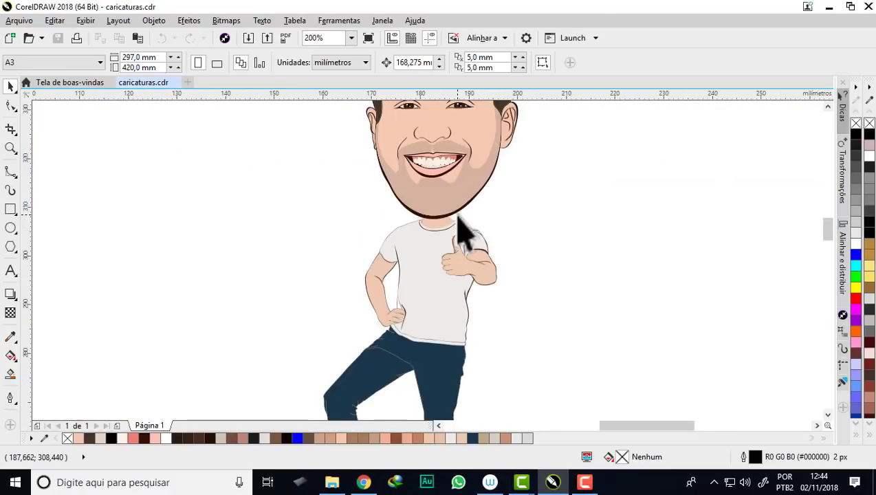
scroll(465, 232, "down", 1)
scroll(458, 153, "up", 1)
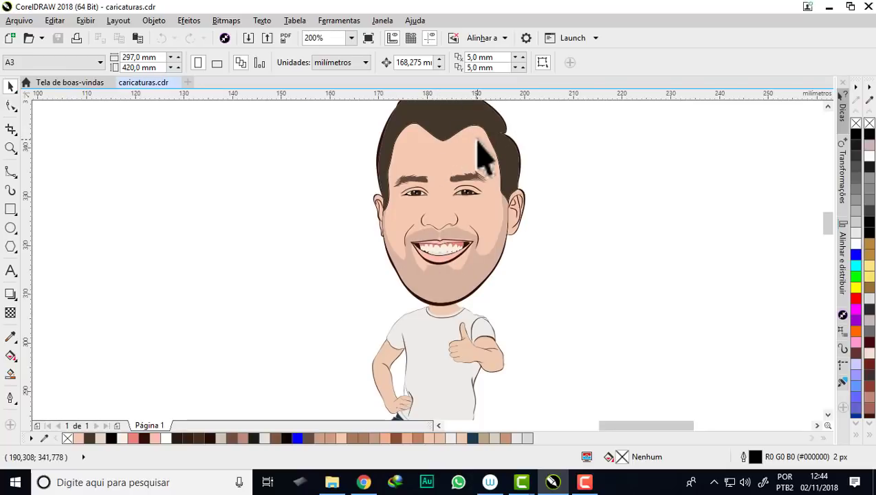
scroll(477, 137, "down", 1)
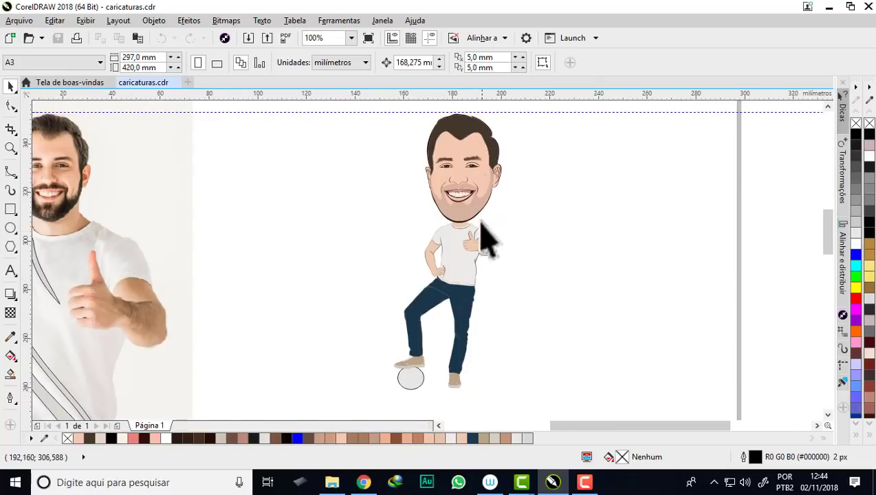
scroll(481, 221, "down", 1)
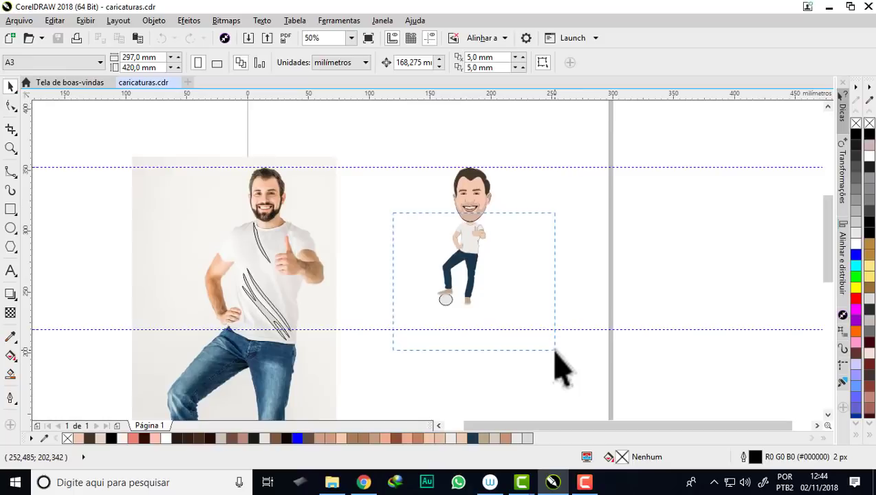
left_click_drag(555, 350, 555, 352)
Step: Delete the selected caricature body, keeping only the cartoon head
key("Delete")
scroll(471, 203, "up", 1)
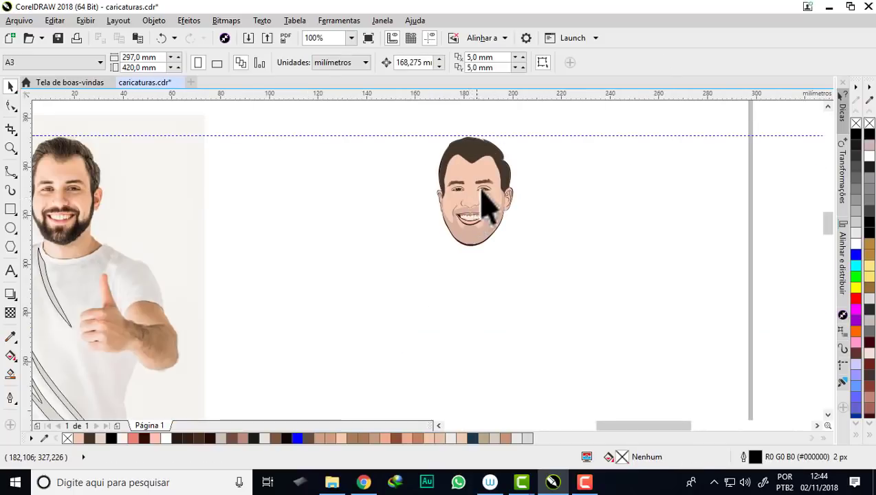
scroll(481, 196, "up", 1)
scroll(481, 197, "down", 1)
scroll(507, 195, "down", 2)
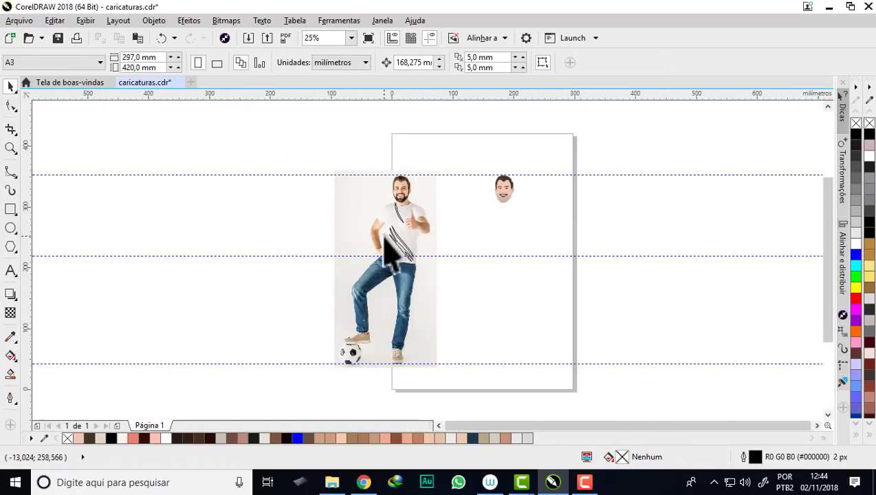
scroll(385, 239, "up", 2)
scroll(404, 239, "down", 2)
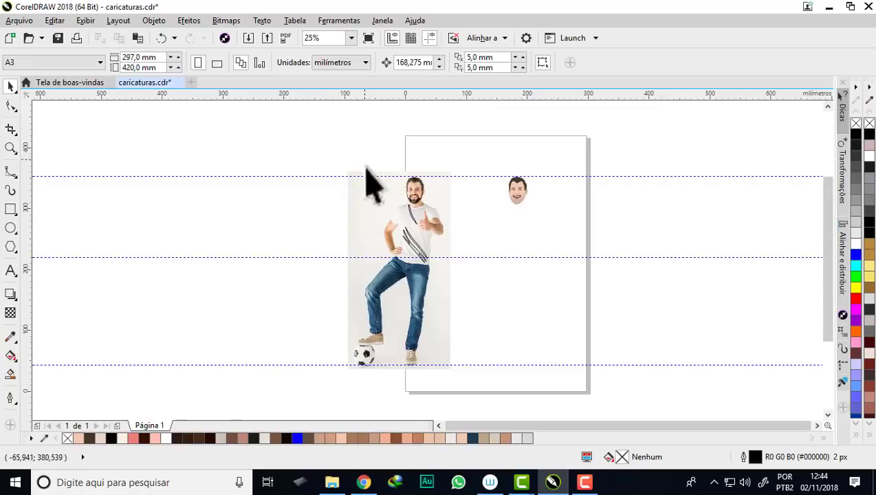
Step: Marquee-select the old sketch lines over the photo's shirt, then deselect and inspect the photo
left_click_drag(464, 307, 460, 297)
left_click(460, 297)
scroll(420, 213, "up", 2)
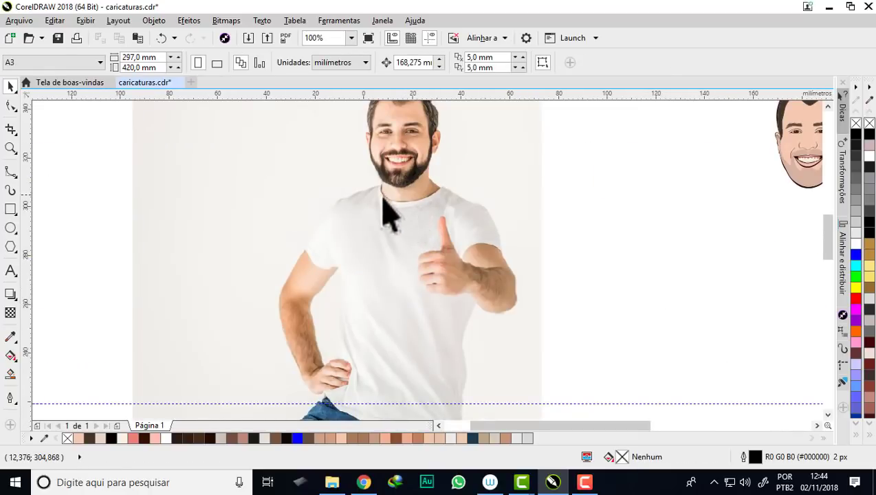
scroll(385, 206, "down", 1)
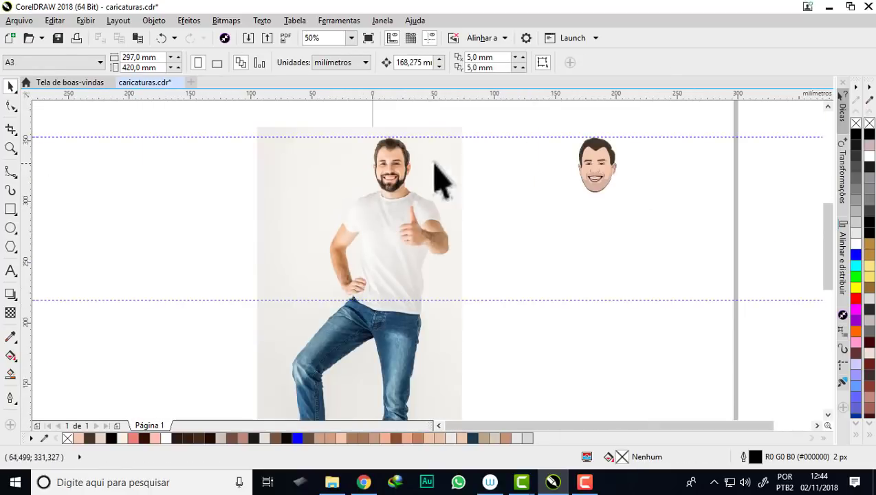
scroll(397, 164, "up", 1)
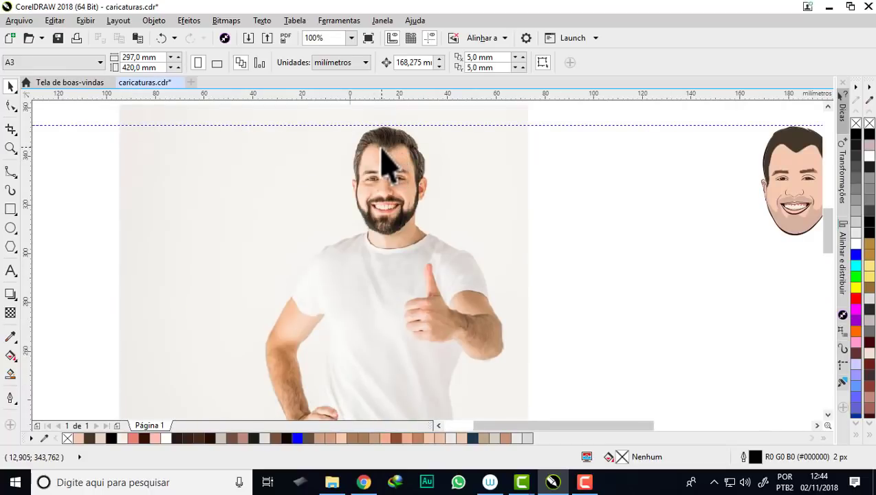
scroll(388, 163, "down", 1)
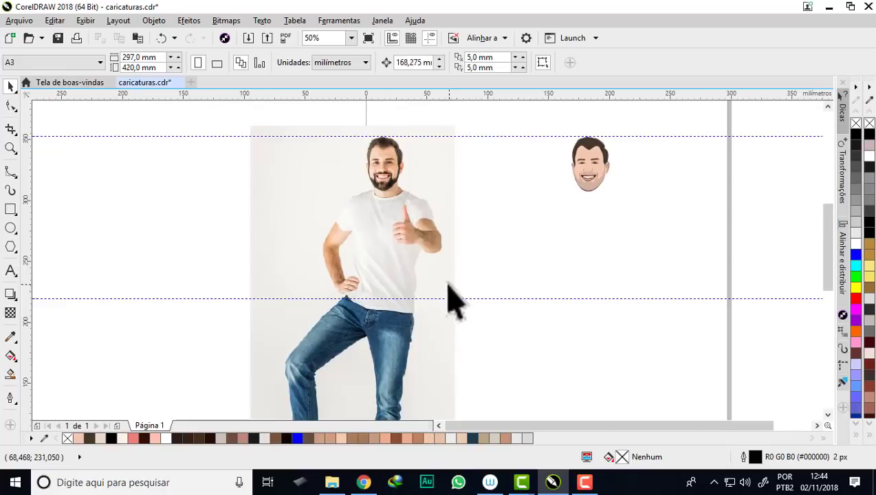
scroll(395, 241, "up", 2)
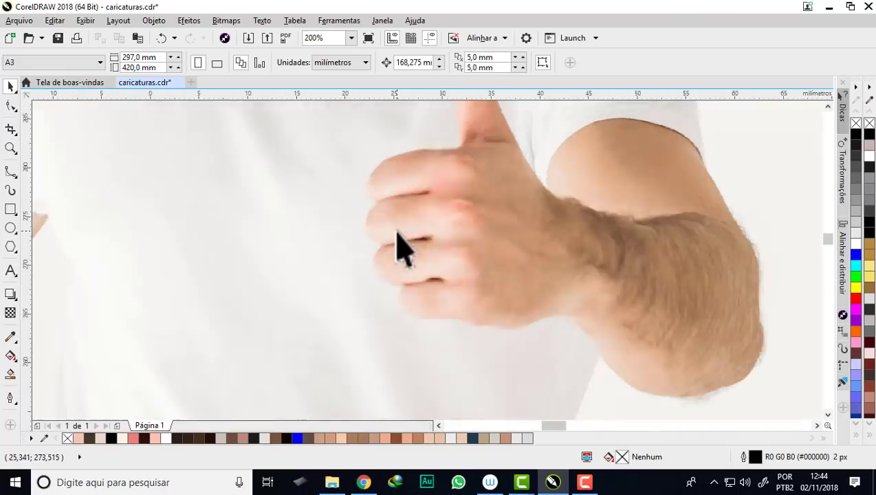
scroll(397, 234, "up", 2)
scroll(383, 242, "down", 2)
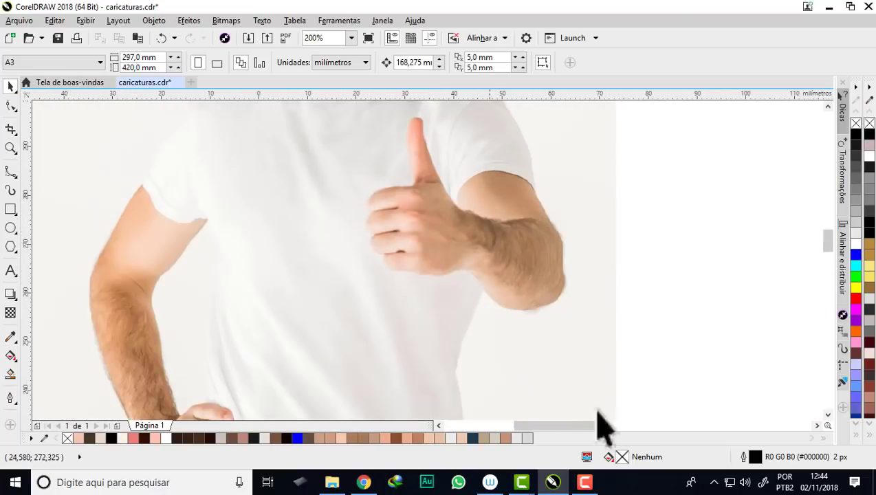
Step: Set the default outline pen to 4 px with rounded corners and Escala com objeto
double_click(759, 455)
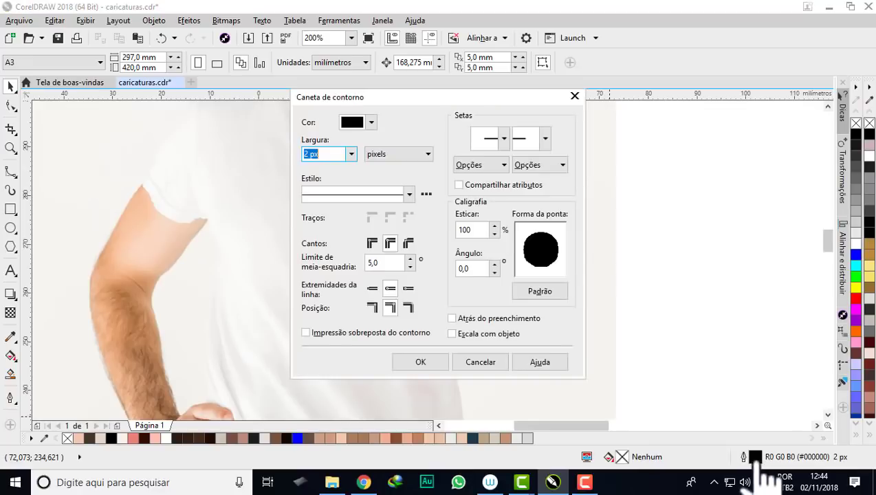
left_click(351, 155)
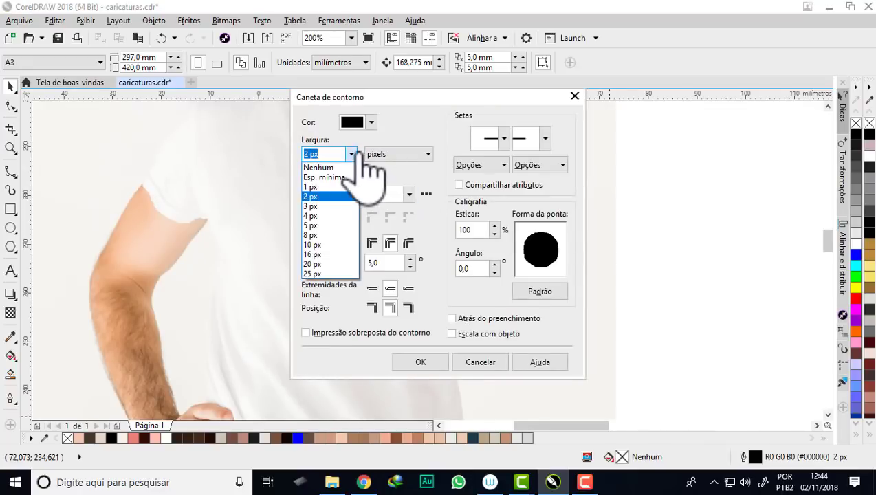
left_click(316, 217)
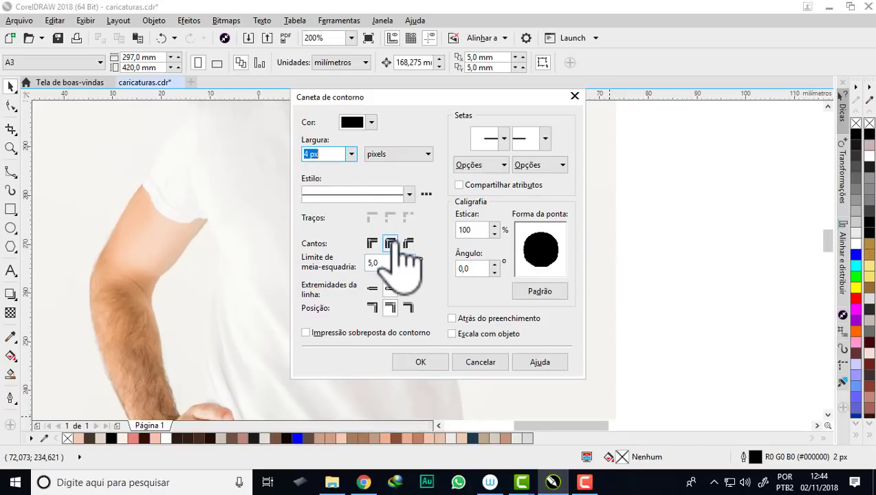
left_click(389, 289)
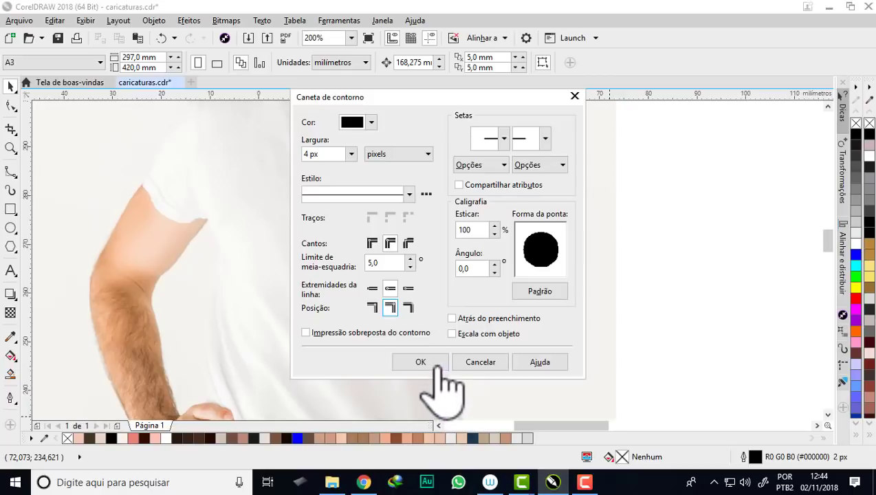
left_click(451, 334)
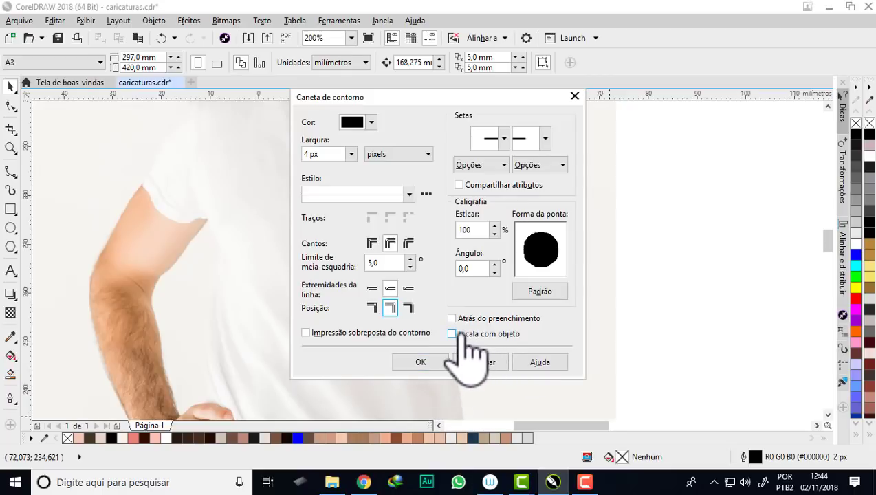
left_click(422, 363)
Step: Choose the B-Spline tool from the Freehand flyout
scroll(474, 261, "down", 1)
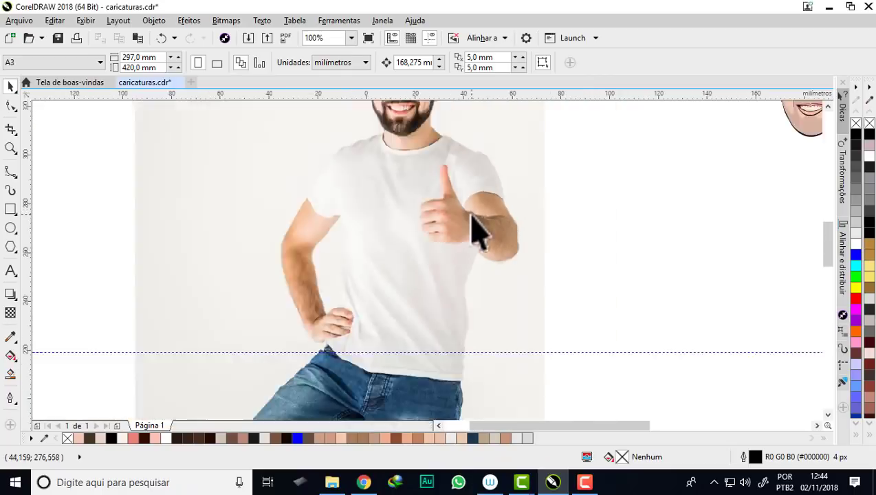
scroll(447, 233, "down", 1)
left_click(17, 176)
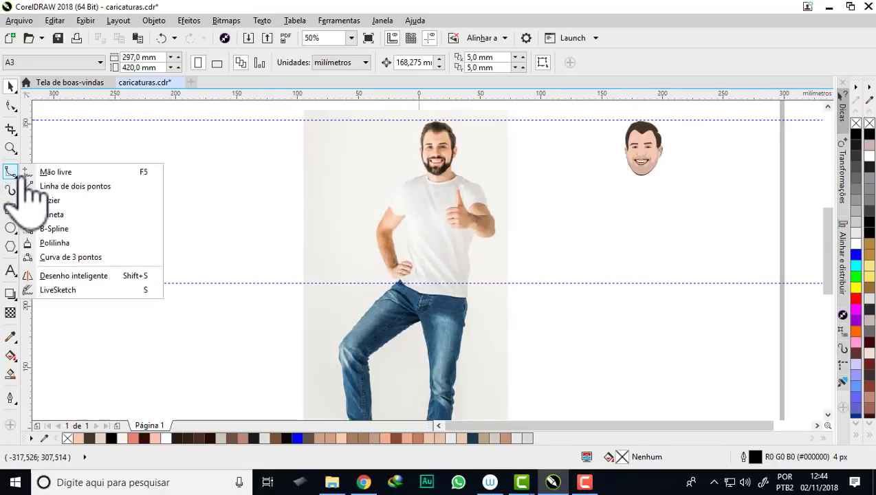
left_click(56, 228)
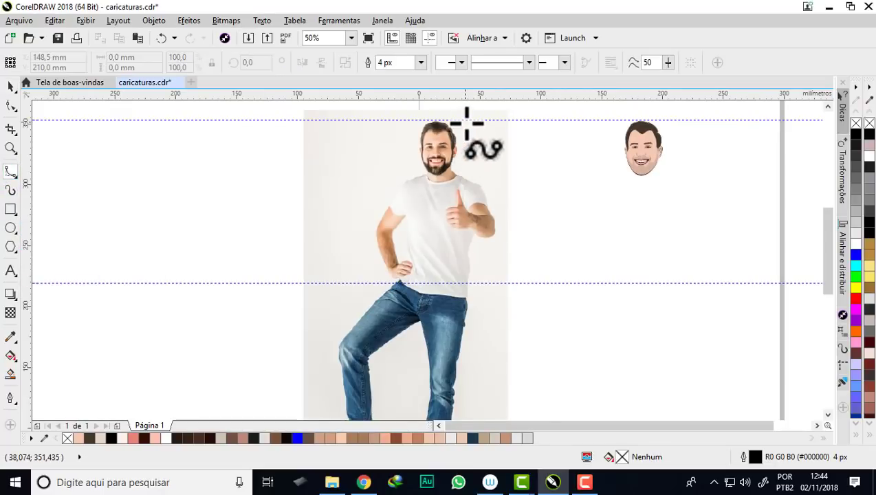
Step: Zoom in to 400% on the beard in the photo
scroll(446, 126, "up", 1)
scroll(440, 127, "up", 1)
scroll(411, 134, "down", 1)
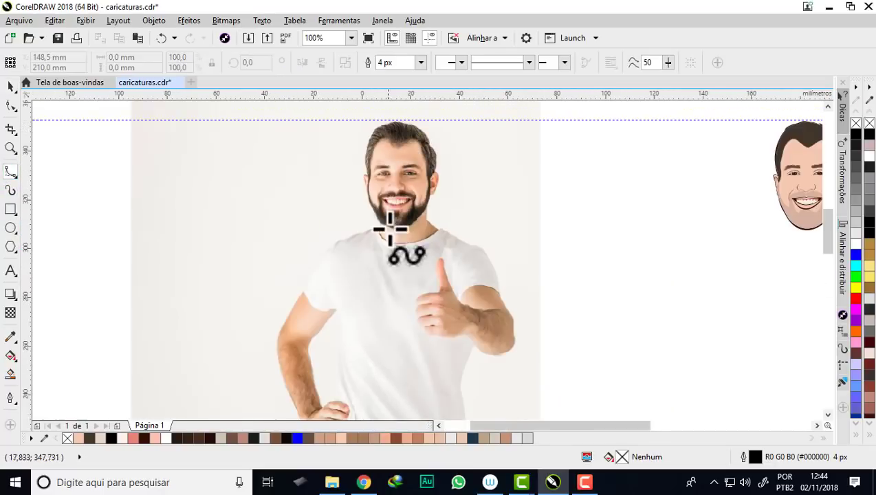
scroll(389, 229, "up", 1)
scroll(388, 229, "up", 1)
scroll(381, 230, "down", 2)
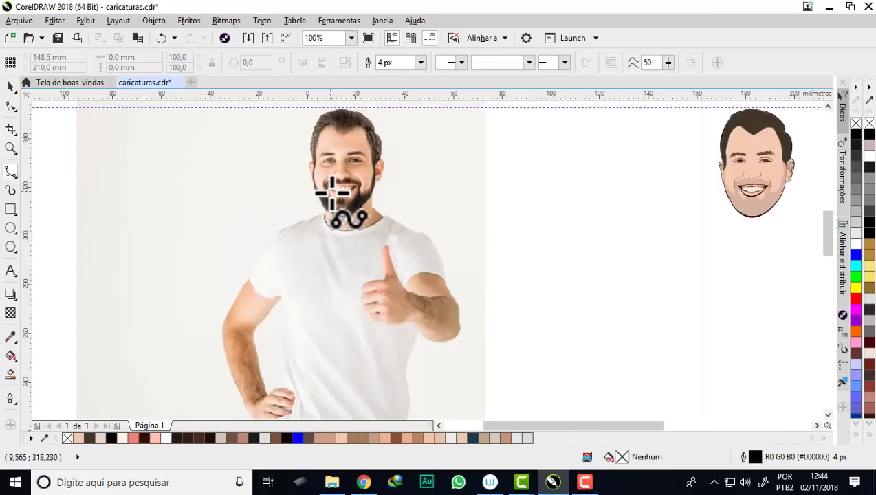
scroll(337, 193, "up", 2)
scroll(339, 186, "down", 4)
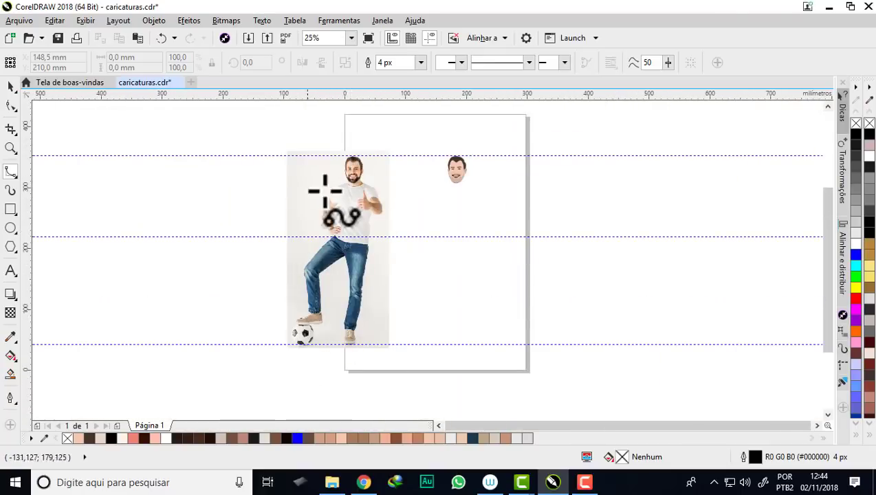
scroll(343, 178, "up", 1)
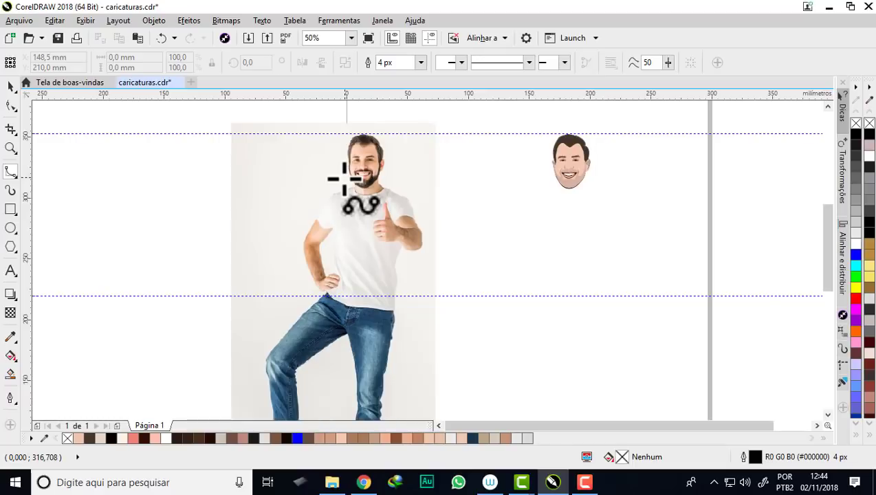
scroll(344, 178, "up", 1)
scroll(440, 159, "up", 1)
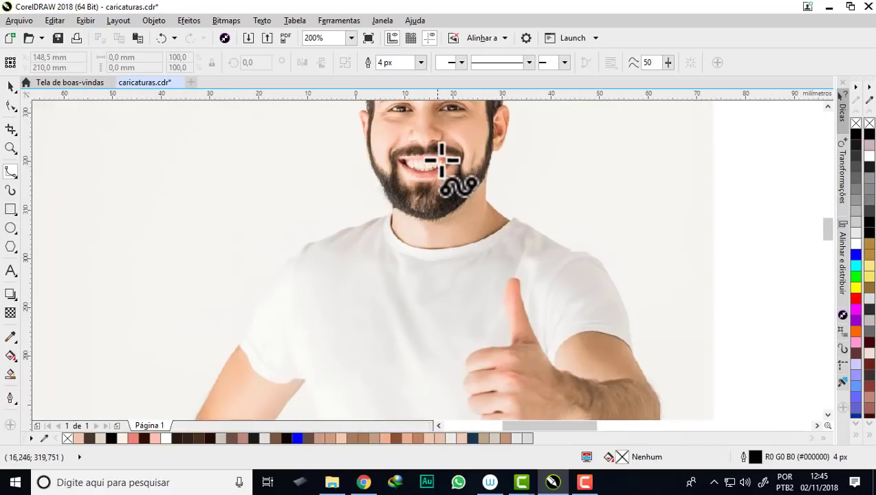
scroll(456, 162, "up", 1)
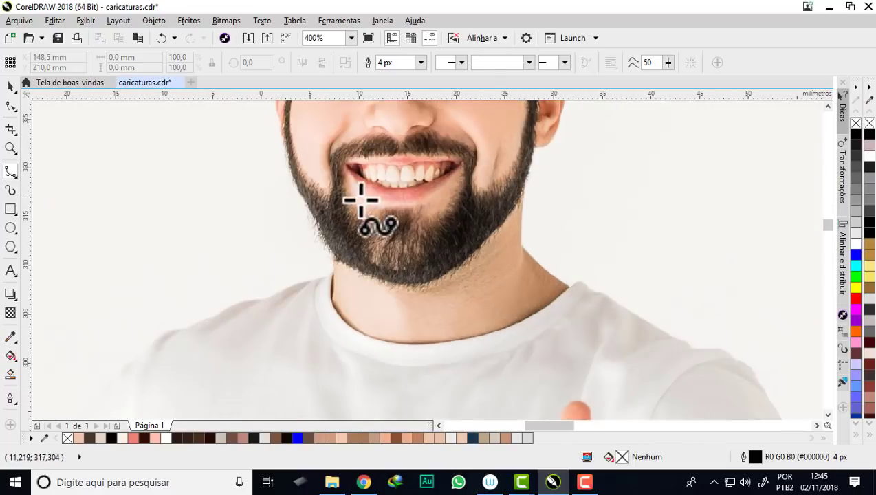
Step: Place B-spline nodes across the beard from its left edge to the jaw
left_click(325, 208)
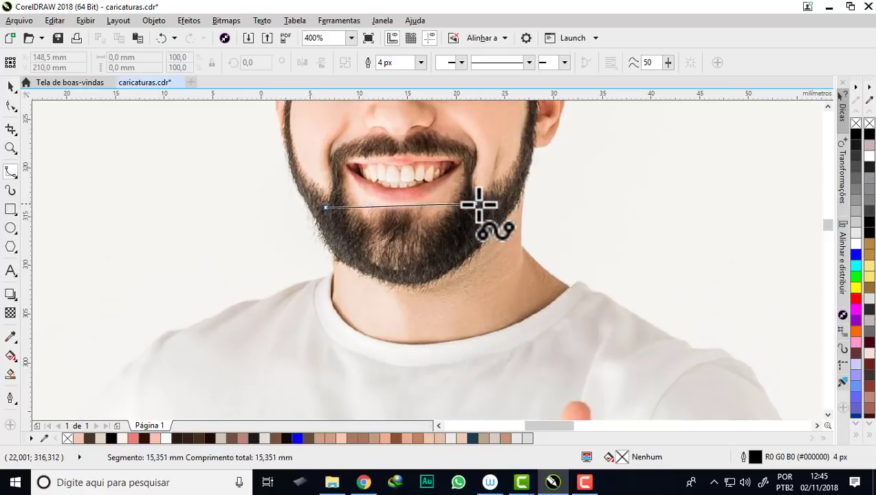
left_click(475, 204)
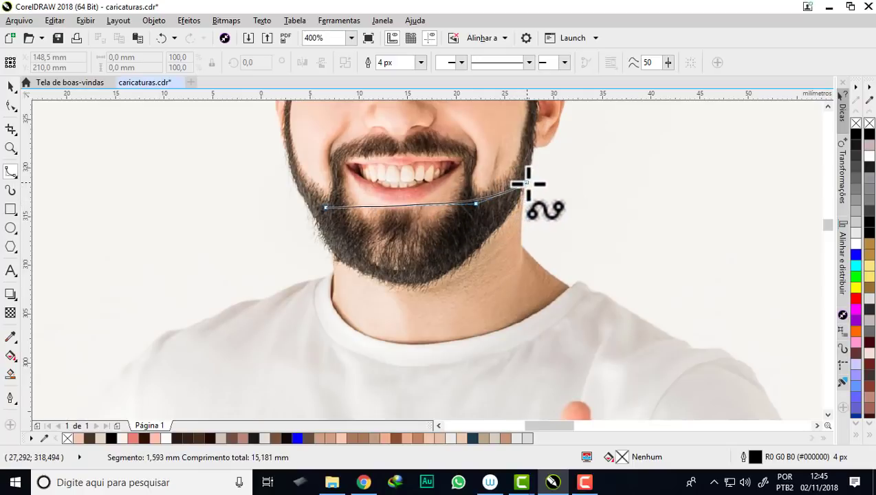
left_click(525, 184)
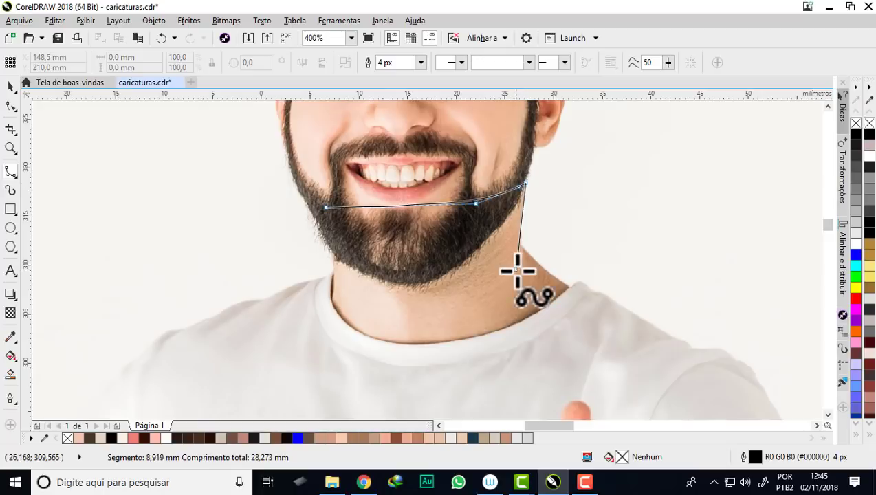
key("v")
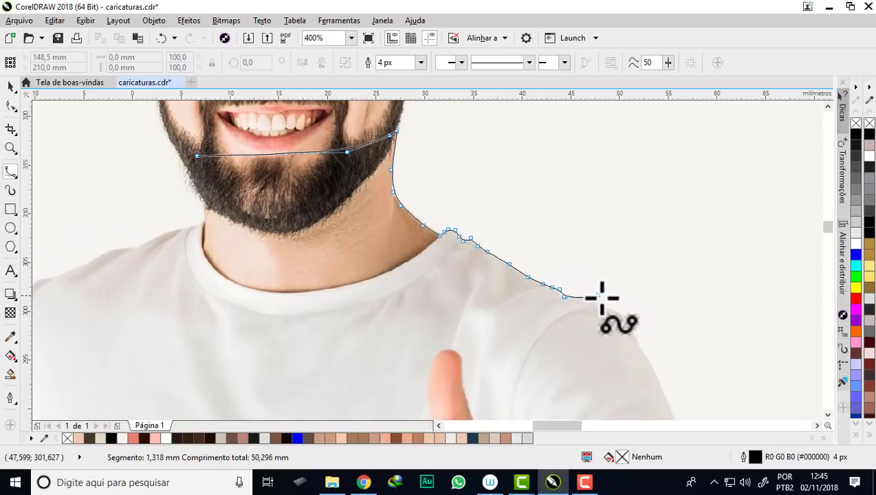
scroll(713, 371, "down", 3)
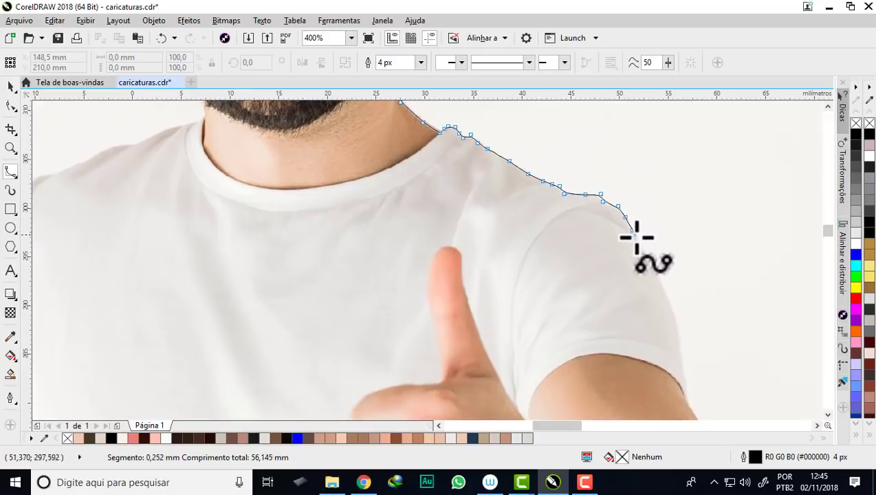
Step: Extend the outline down the shoulder and arm, taking back the last arm stretch
left_click_drag(635, 237, 676, 301)
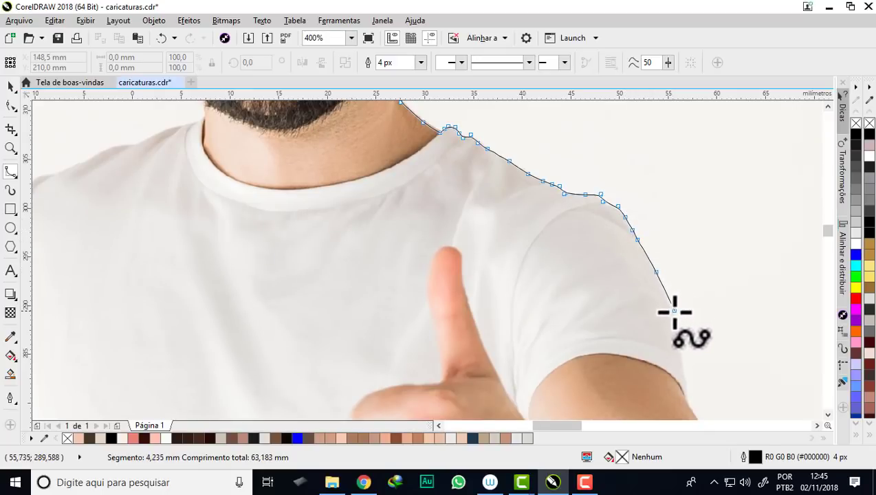
mouse_move(685, 350)
left_mouse_down()
mouse_move(589, 261)
mouse_move(567, 224)
left_mouse_up()
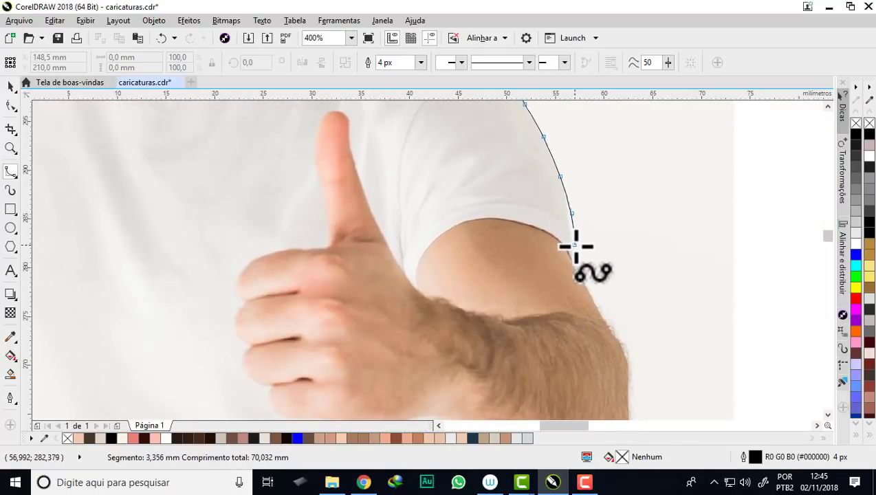
left_click_drag(574, 255, 604, 316)
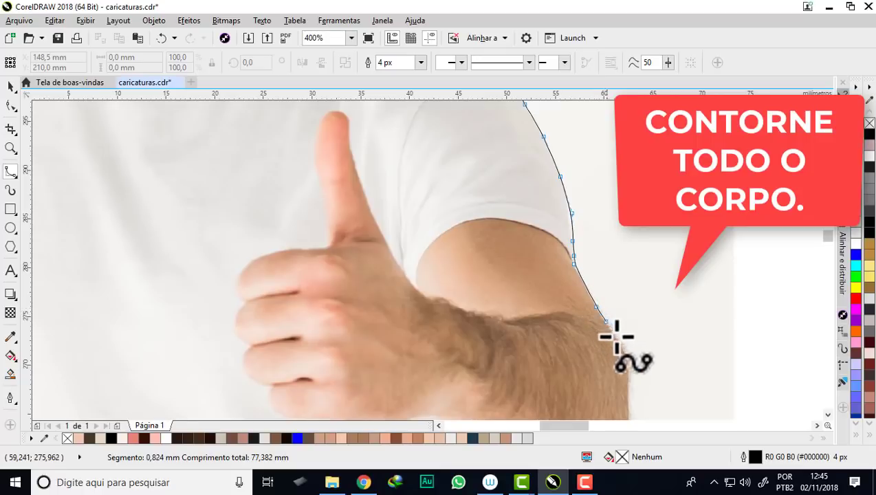
left_click_drag(597, 309, 646, 328)
mouse_move(669, 365)
left_mouse_down()
mouse_move(623, 286)
mouse_move(633, 352)
mouse_move(589, 313)
mouse_move(503, 318)
mouse_move(456, 375)
mouse_move(415, 342)
mouse_move(446, 268)
mouse_move(431, 314)
mouse_move(416, 323)
mouse_move(401, 364)
mouse_move(400, 401)
mouse_move(403, 316)
mouse_move(391, 417)
mouse_move(385, 211)
mouse_move(330, 447)
mouse_move(322, 361)
mouse_move(332, 293)
mouse_move(261, 438)
mouse_move(303, 413)
left_mouse_up()
Step: Continue the outline down the jeans' outer edge
scroll(303, 413, "down", 1)
mouse_move(348, 276)
left_mouse_down()
mouse_move(323, 326)
mouse_move(312, 385)
mouse_move(297, 275)
mouse_move(271, 369)
mouse_move(269, 345)
mouse_move(278, 364)
mouse_move(223, 397)
mouse_move(187, 352)
mouse_move(193, 234)
left_mouse_up()
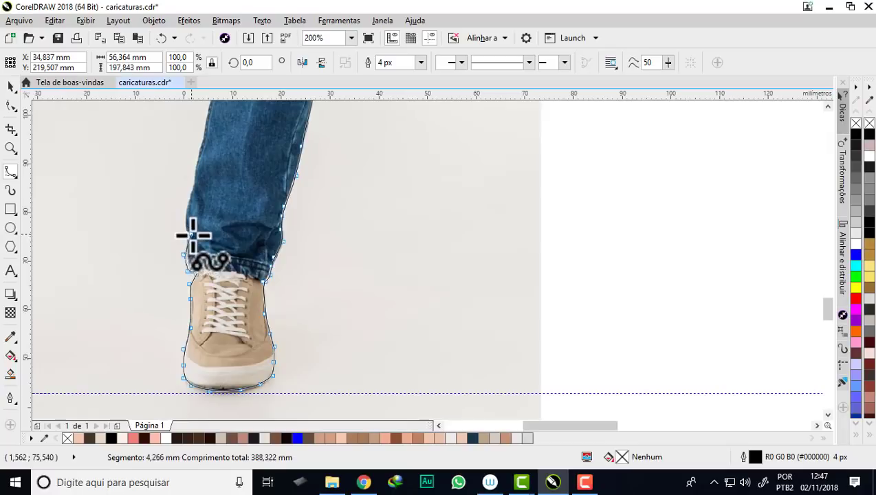
scroll(199, 117, "down", 2)
scroll(218, 209, "down", 3)
scroll(218, 210, "up", 4)
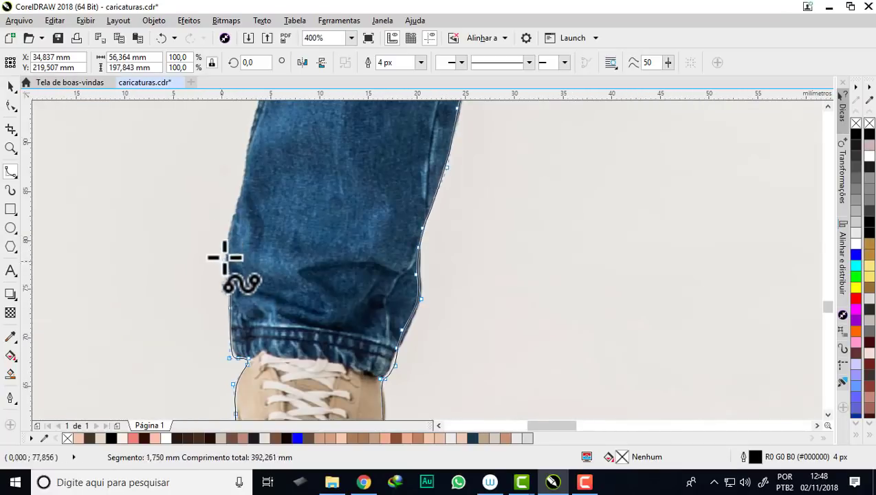
scroll(260, 113, "down", 1)
Step: Extend the outline up the inner leg and along the jeans edge
left_click_drag(275, 244, 250, 35)
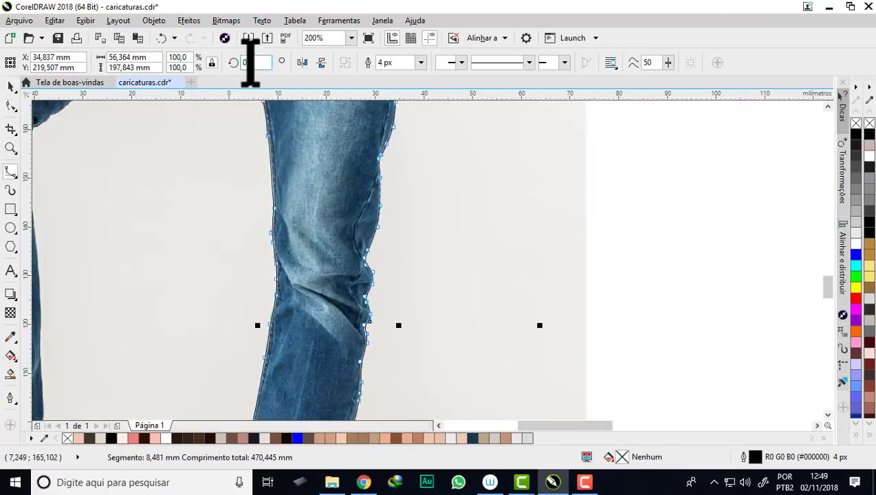
scroll(290, 172, "up", 1)
left_click(316, 249)
mouse_move(290, 165)
left_mouse_down()
mouse_move(92, 293)
mouse_move(44, 348)
mouse_move(237, 210)
mouse_move(180, 264)
mouse_move(175, 319)
mouse_move(190, 415)
left_mouse_up()
scroll(190, 413, "up", 1)
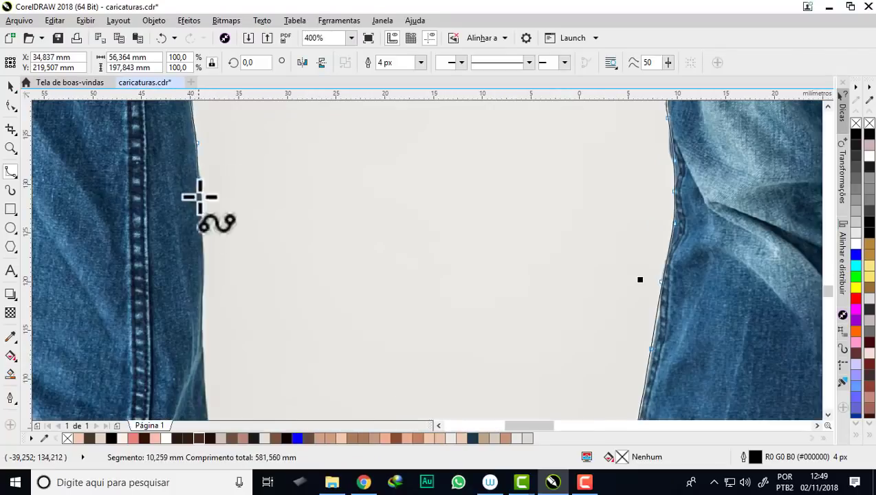
mouse_move(195, 196)
left_mouse_down()
mouse_move(176, 264)
mouse_move(180, 308)
mouse_move(197, 341)
mouse_move(231, 283)
mouse_move(245, 385)
left_mouse_up()
scroll(197, 341, "down", 1)
scroll(244, 385, "up", 1)
Step: Trace the outline around the shoe sole and add a node along the leg edge
mouse_move(475, 229)
left_mouse_down()
mouse_move(355, 261)
mouse_move(55, 244)
left_mouse_up()
mouse_move(449, 249)
left_mouse_down()
mouse_move(274, 270)
mouse_move(117, 254)
mouse_move(215, 277)
mouse_move(156, 153)
mouse_move(248, 203)
mouse_move(485, 135)
mouse_move(377, 231)
mouse_move(464, 167)
mouse_move(479, 215)
mouse_move(475, 194)
mouse_move(427, 118)
mouse_move(433, 230)
mouse_move(459, 220)
left_mouse_up()
scroll(437, 222, "down", 1)
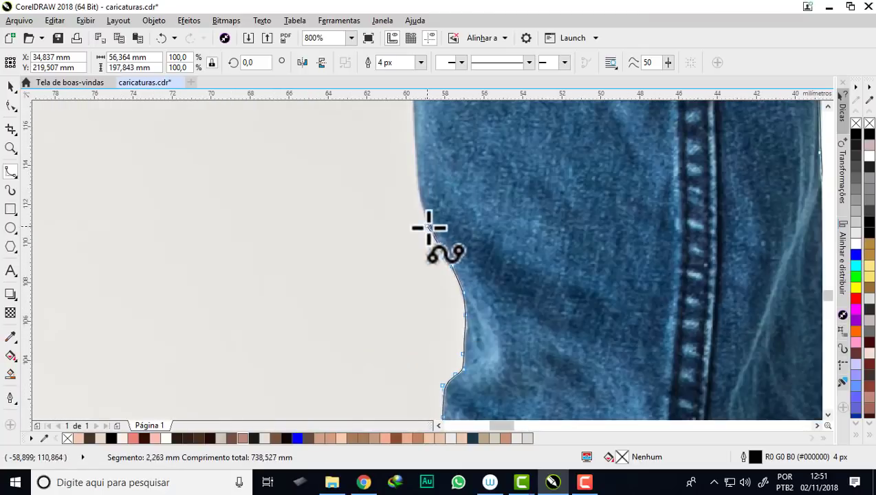
scroll(426, 225, "down", 1)
scroll(428, 127, "up", 1)
left_click(441, 137)
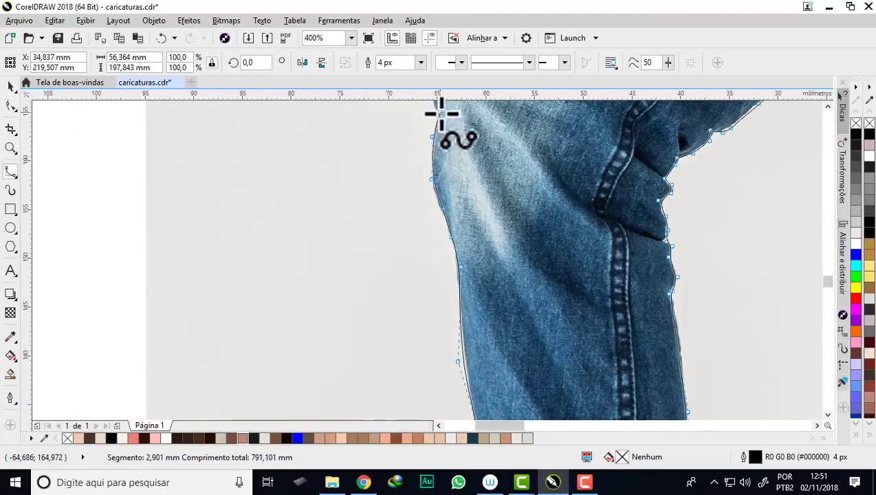
scroll(442, 117, "down", 2)
scroll(450, 186, "up", 2)
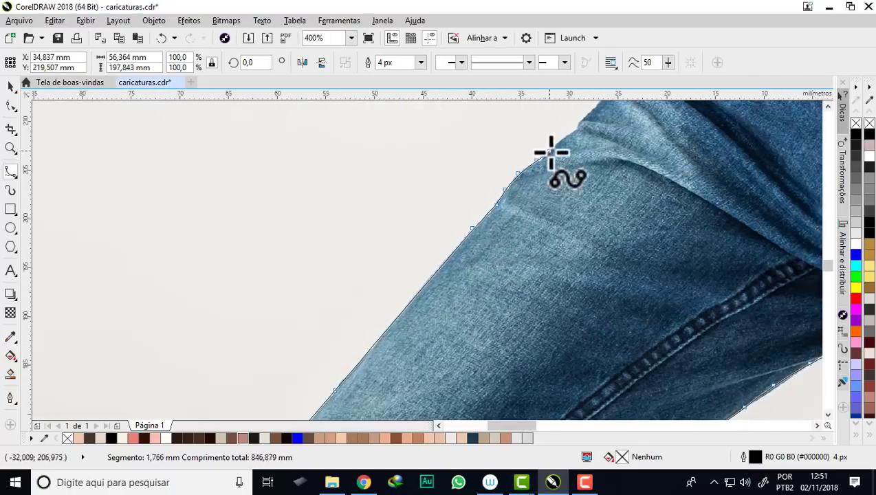
Step: Place nodes up the thigh and along the jeans edge to the hip
left_click(550, 152)
scroll(484, 245, "up", 1)
left_click(546, 184)
scroll(536, 189, "down", 2)
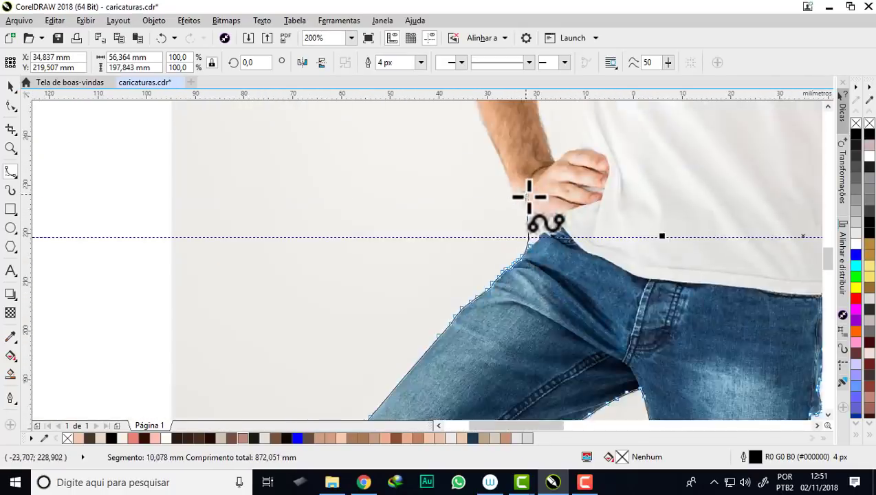
scroll(529, 200, "up", 1)
left_click(567, 256)
Step: Continue the outline up the arm edge to the shoulder
left_click(486, 152)
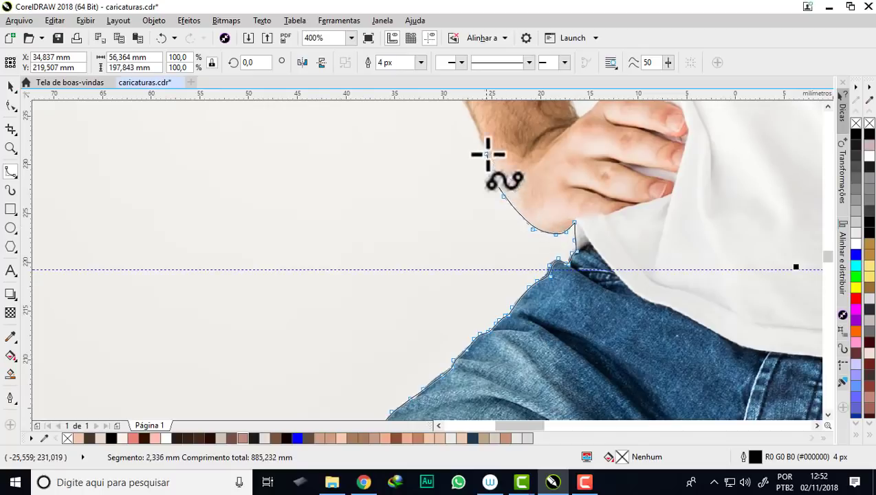
scroll(487, 152, "down", 1)
scroll(486, 295, "up", 1)
left_click(487, 294)
scroll(486, 295, "down", 1)
scroll(430, 167, "up", 1)
left_click(444, 135)
scroll(444, 134, "down", 1)
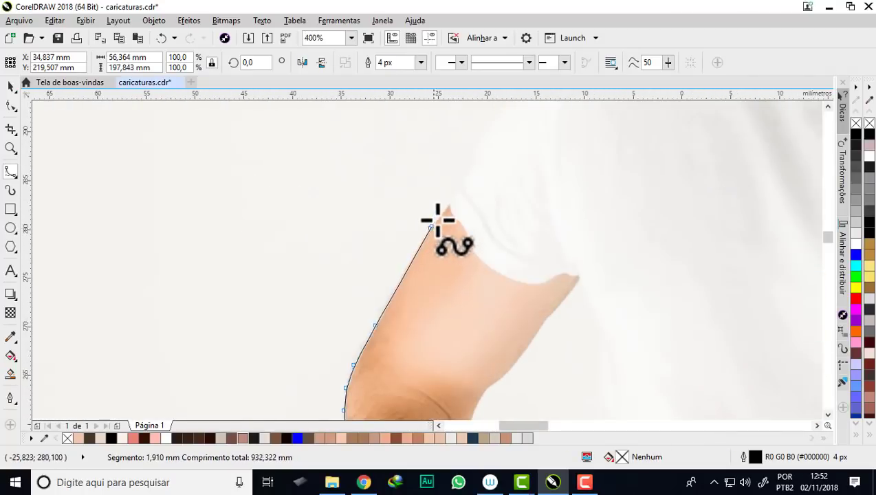
scroll(437, 221, "up", 1)
Step: Add nodes along the shoulder toward the neck, ending near the chin
left_click(514, 136)
scroll(514, 136, "down", 1)
scroll(446, 206, "up", 1)
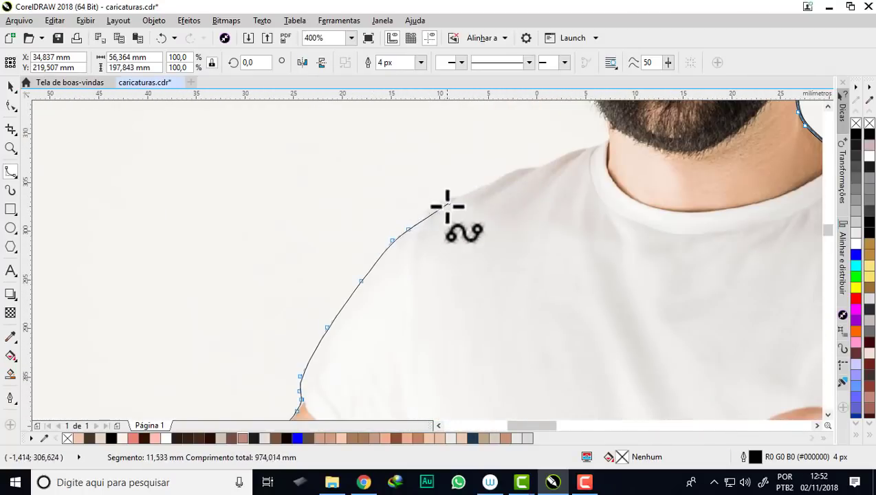
left_click(481, 186)
left_click(608, 141)
Step: Close the B-spline outline on its starting node at the beard
scroll(609, 141, "down", 1)
scroll(567, 172, "down", 2)
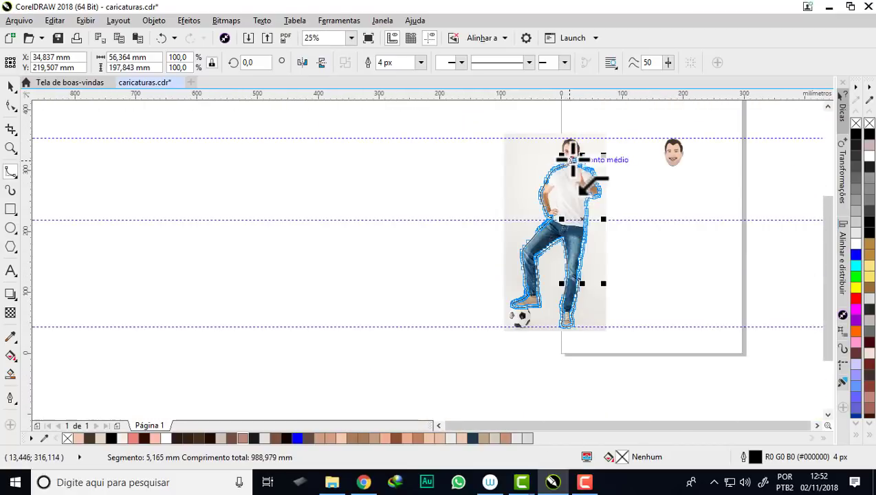
scroll(572, 152, "up", 2)
scroll(557, 172, "up", 1)
scroll(571, 170, "up", 1)
scroll(560, 189, "up", 2)
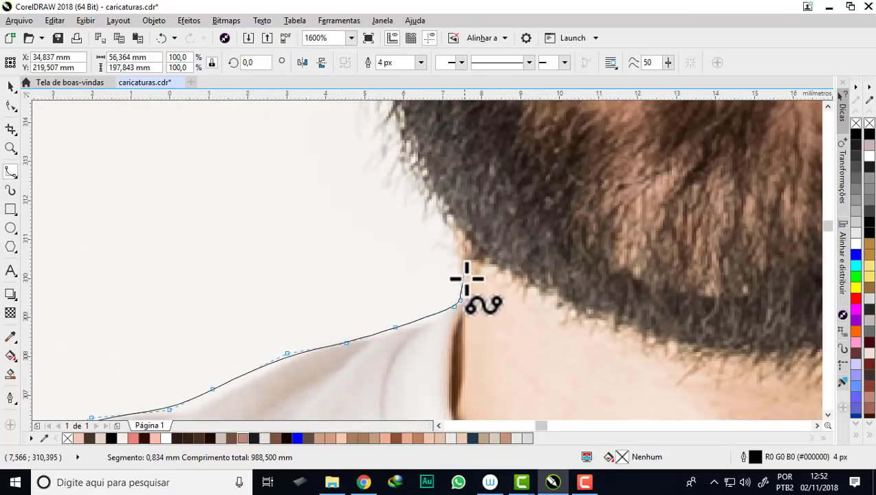
scroll(453, 282, "down", 2)
scroll(453, 240, "up", 2)
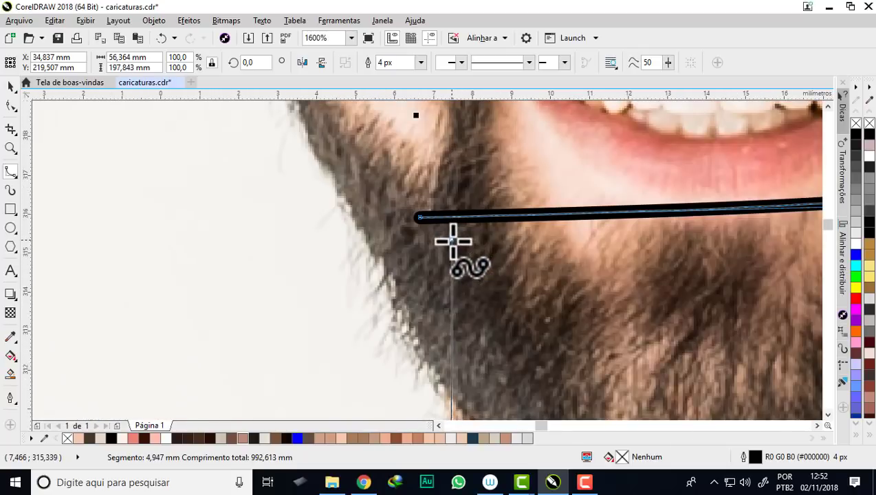
left_click(421, 218)
Step: Zoom around the traced outline and check the outline width list, keeping 4 px
key("v")
scroll(419, 220, "down", 2)
scroll(412, 223, "down", 2)
scroll(402, 229, "down", 1)
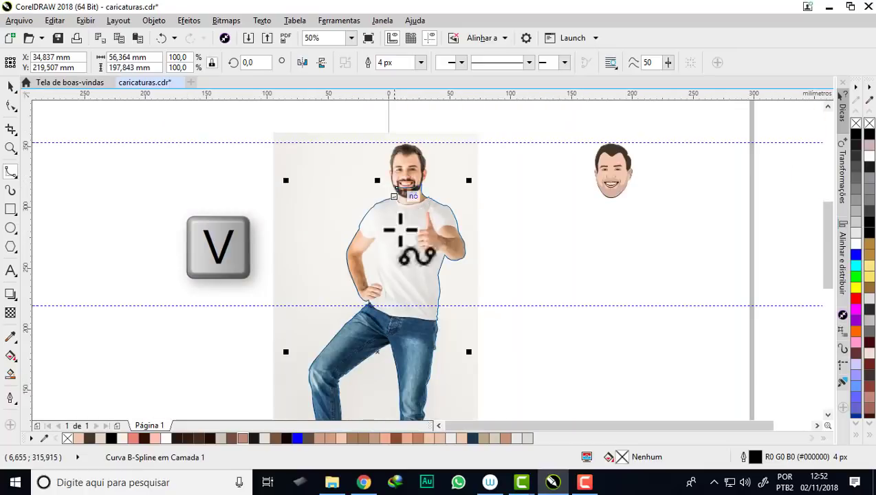
scroll(399, 233, "down", 1)
scroll(396, 268, "down", 1)
scroll(393, 285, "up", 3)
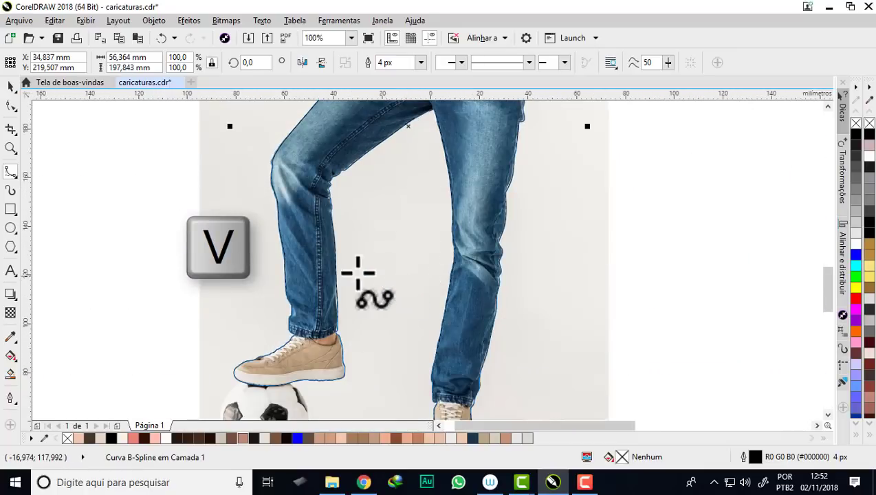
scroll(283, 166, "up", 2)
scroll(280, 150, "up", 1)
scroll(264, 190, "down", 4)
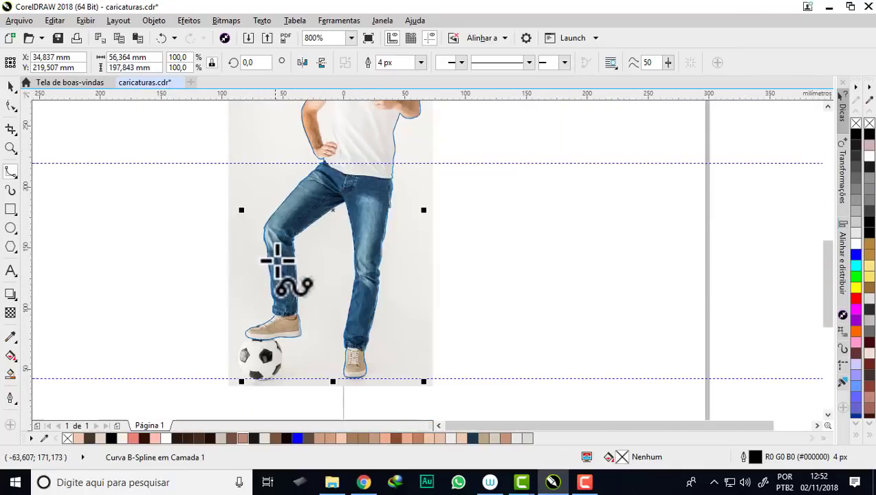
scroll(385, 186, "down", 1)
scroll(385, 158, "up", 2)
scroll(374, 148, "up", 1)
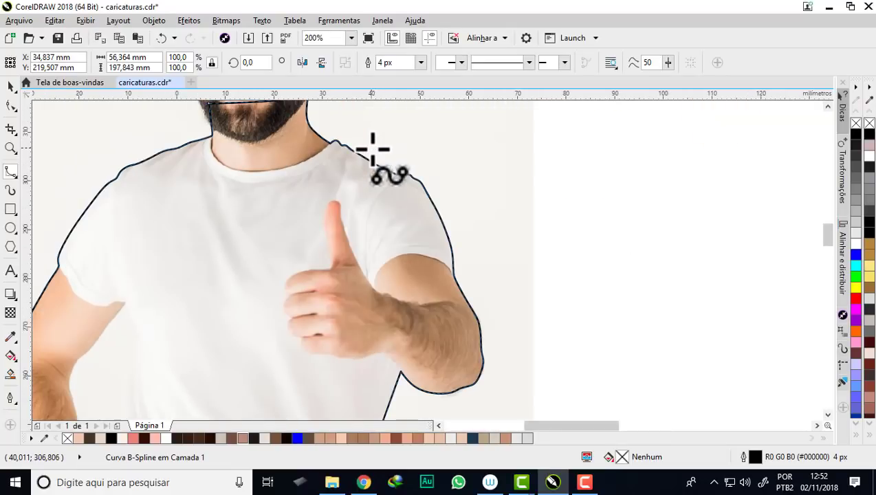
left_click(421, 63)
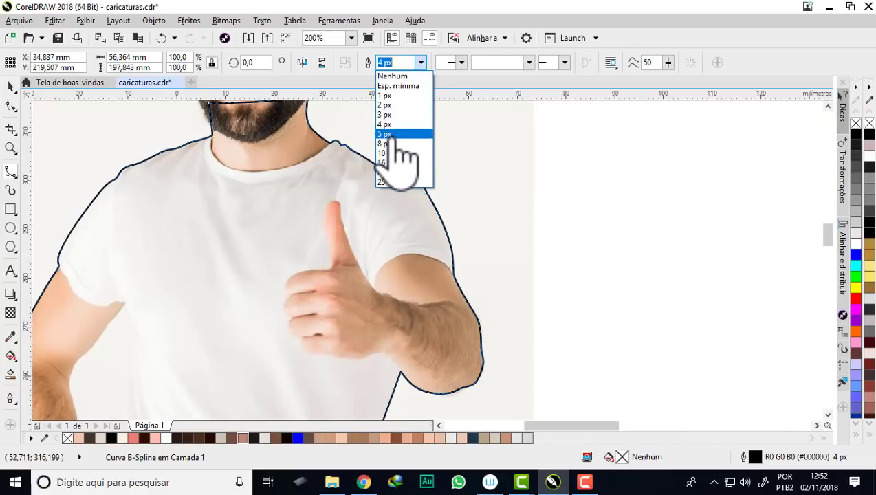
left_click(391, 125)
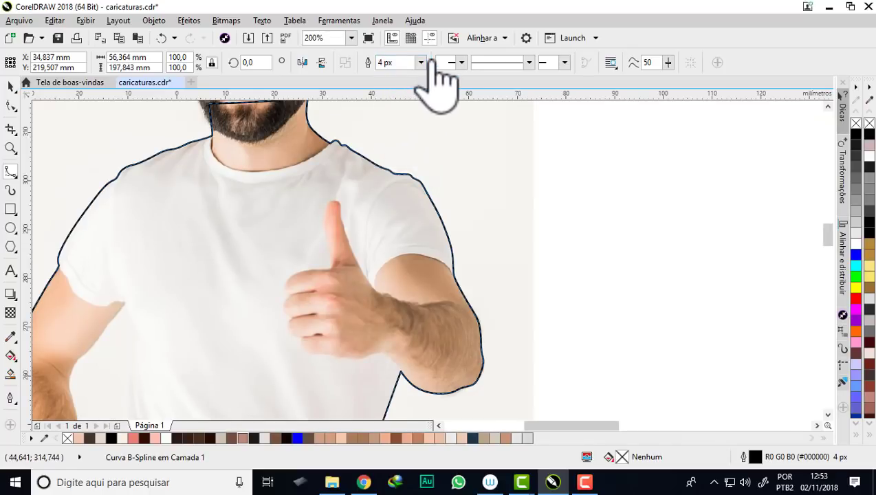
Step: Select the traced body outline and set its outline width to 5 px
left_click(11, 86)
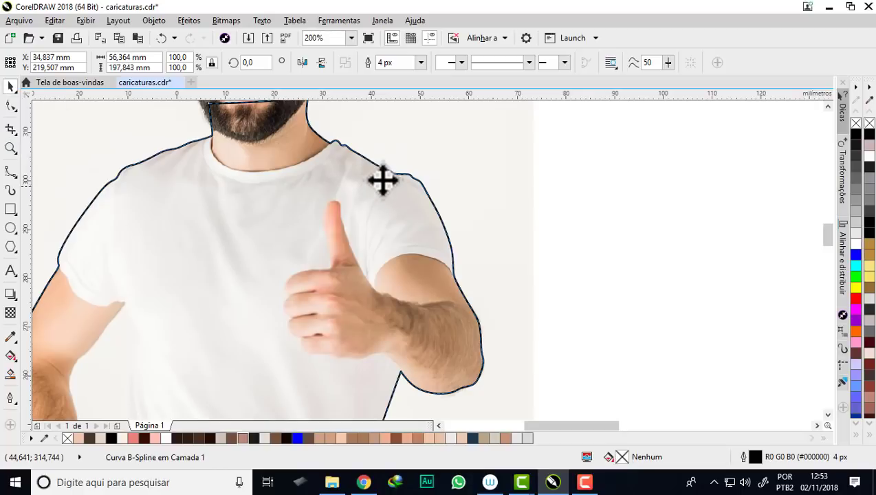
scroll(379, 148, "down", 1)
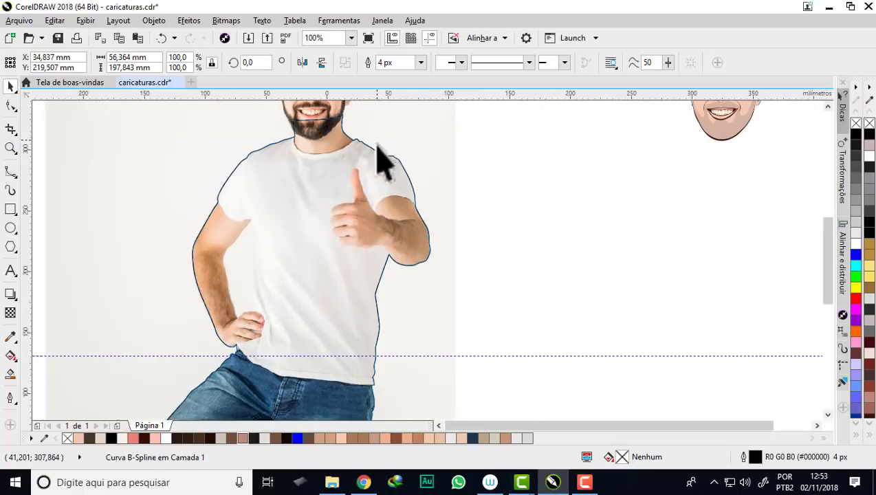
scroll(381, 154, "down", 1)
scroll(382, 155, "up", 1)
left_click(421, 63)
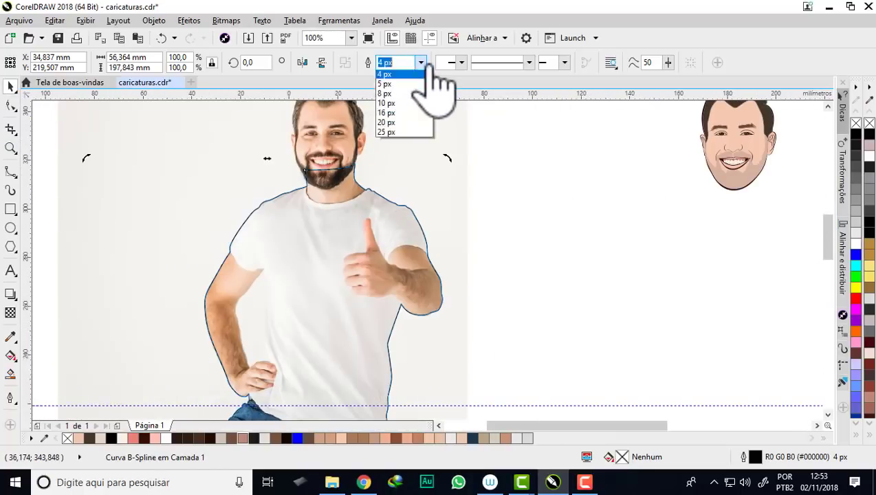
left_click(400, 167)
Step: Increase the body outline width from 5 px to 8 px
scroll(389, 177, "up", 1)
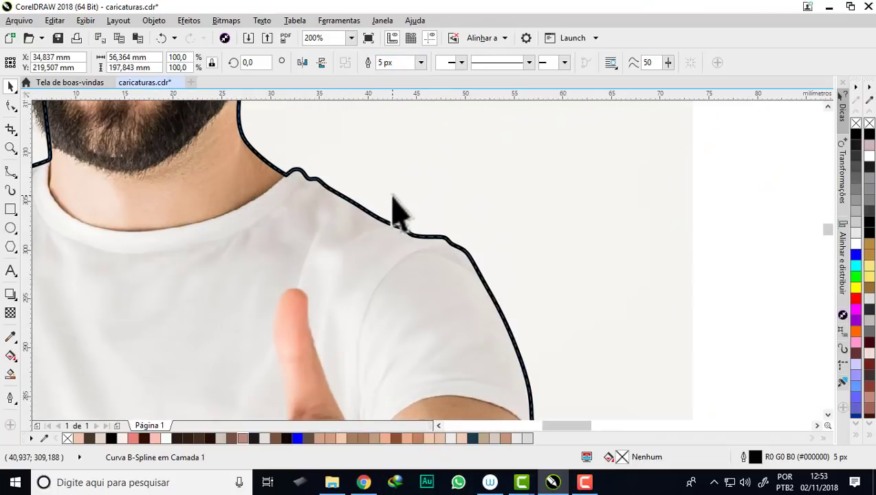
scroll(383, 206, "down", 1)
scroll(382, 192, "down", 2)
scroll(378, 190, "up", 2)
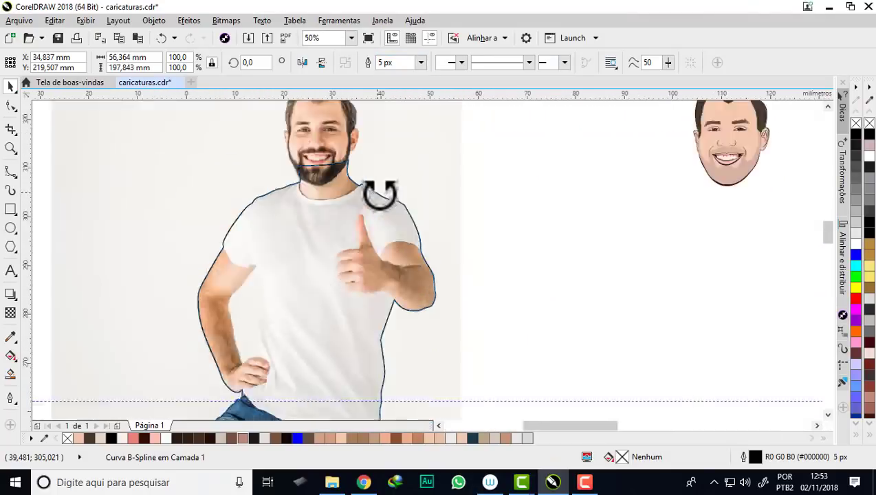
scroll(385, 145, "up", 1)
left_click(422, 62)
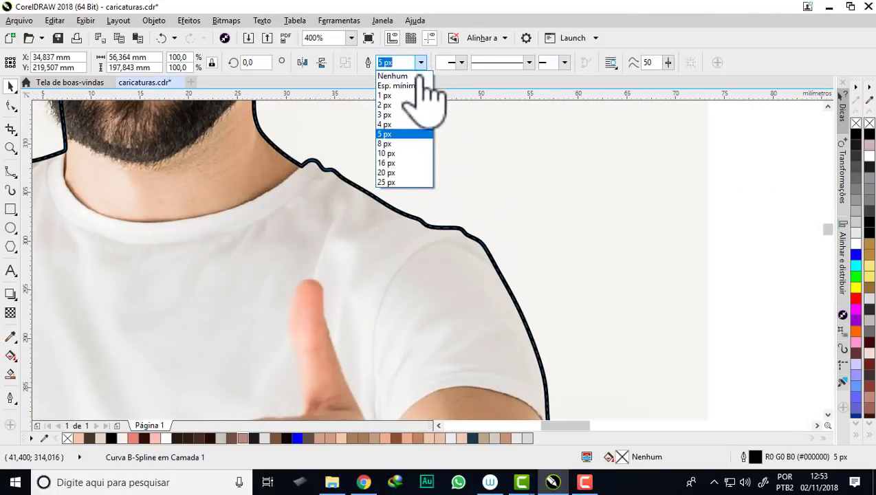
left_click(397, 144)
scroll(413, 206, "down", 1)
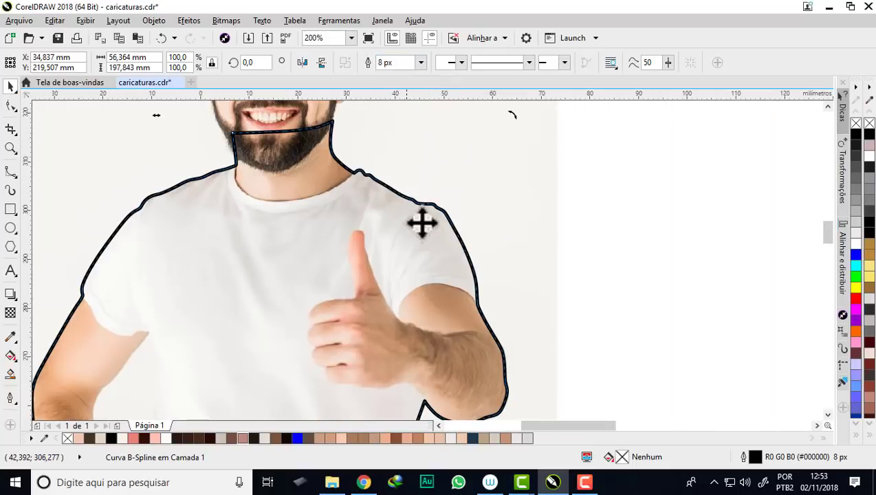
scroll(416, 210, "down", 1)
scroll(371, 272, "down", 2)
scroll(365, 268, "up", 4)
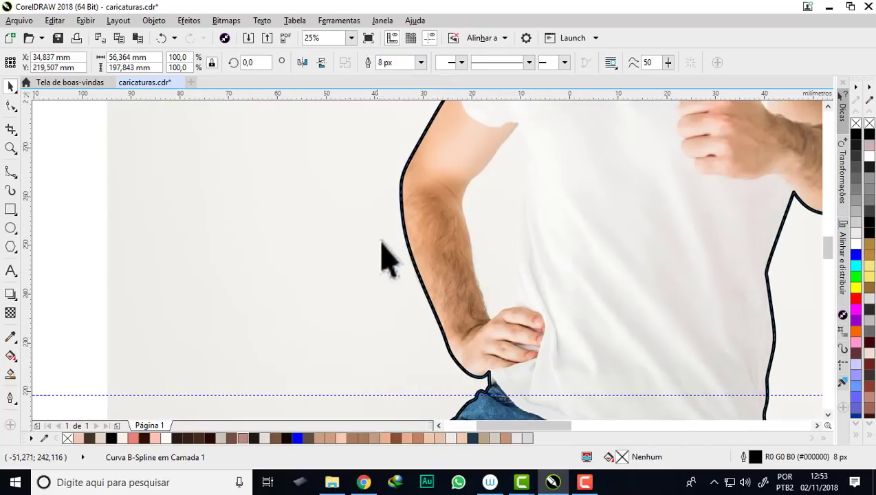
scroll(449, 196, "up", 1)
scroll(318, 202, "down", 2)
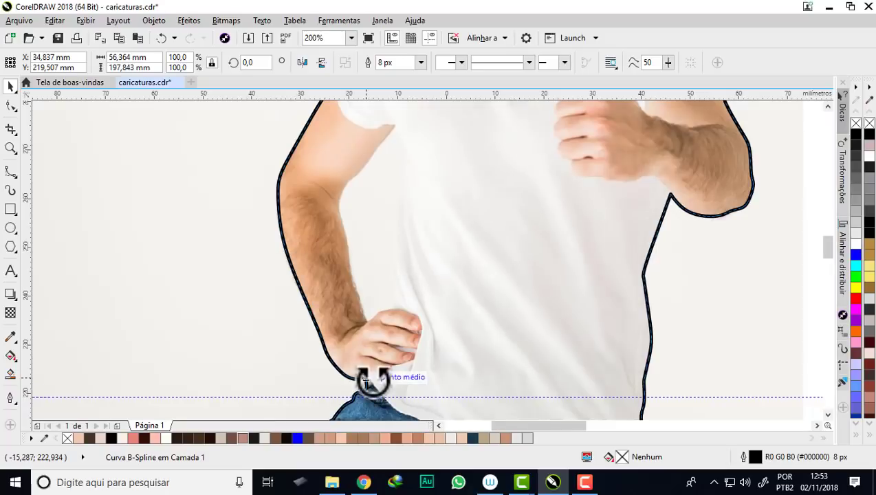
scroll(371, 380, "up", 3)
scroll(308, 252, "down", 1)
scroll(309, 279, "down", 4)
scroll(328, 374, "up", 1)
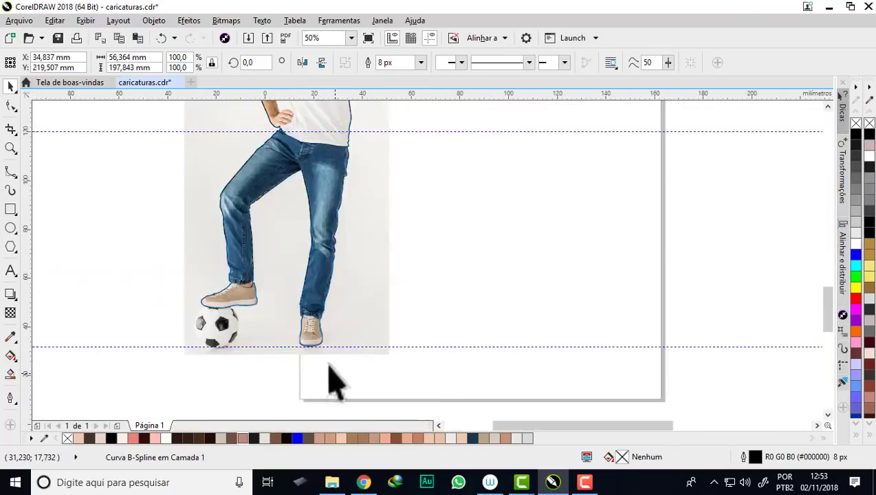
scroll(329, 375, "up", 1)
scroll(320, 361, "down", 4)
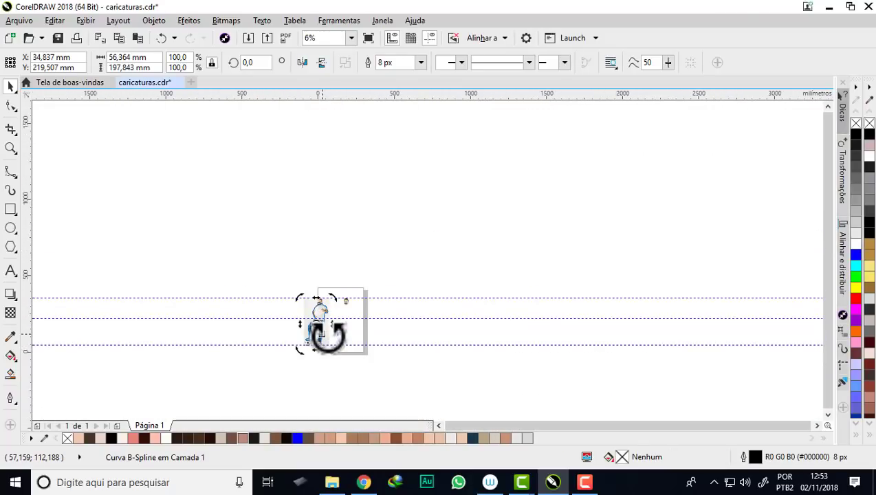
scroll(327, 336, "up", 6)
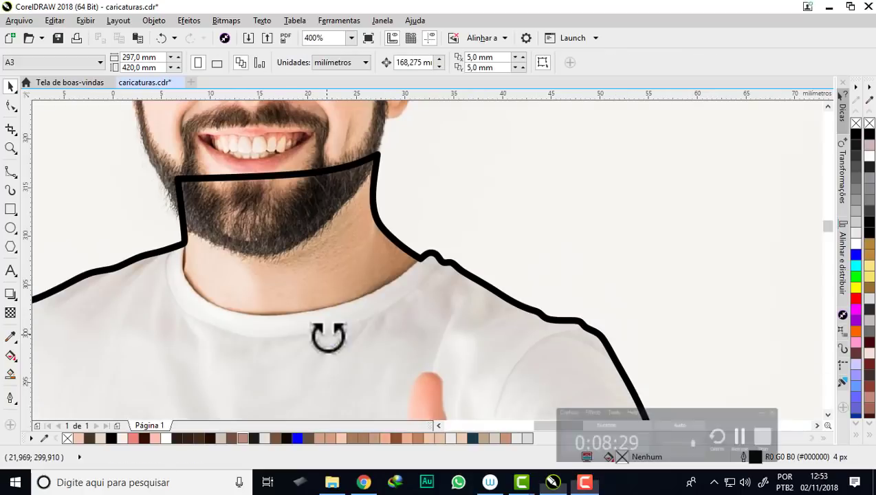
Step: Trace the shirt's neckline from the shoulder leftward with a B-spline curve
left_click(14, 173)
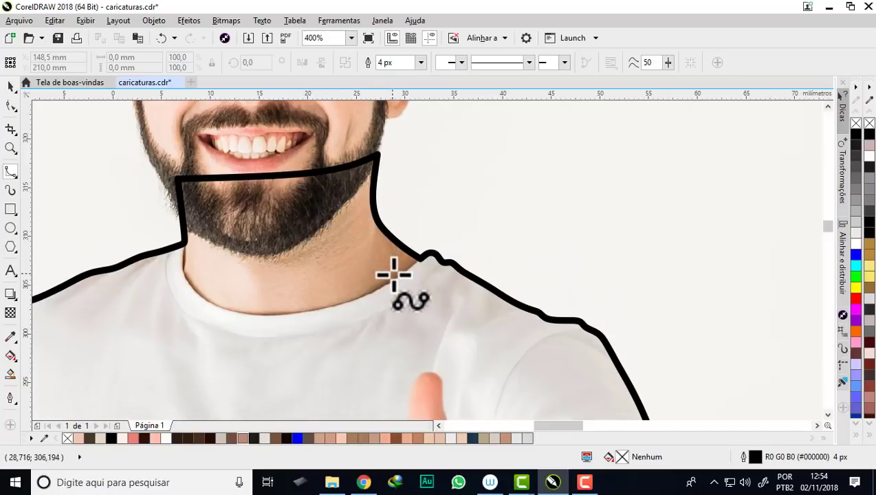
scroll(393, 275, "up", 1)
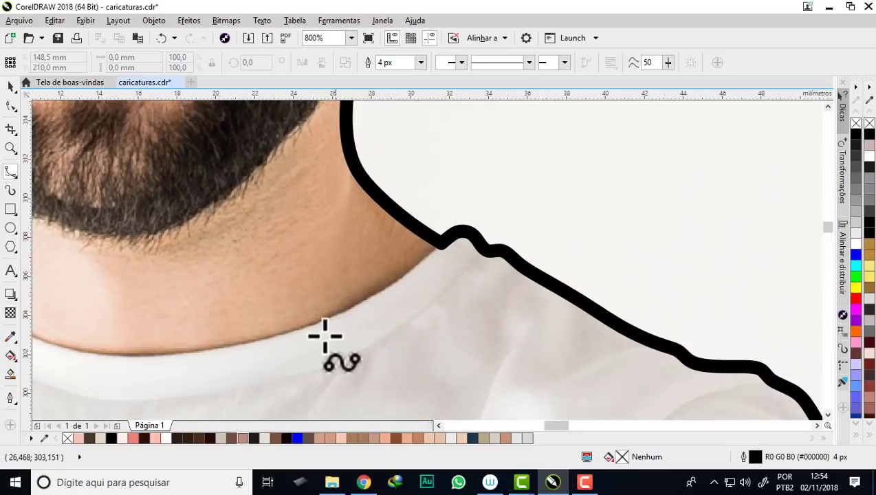
left_click(440, 242)
left_click(415, 268)
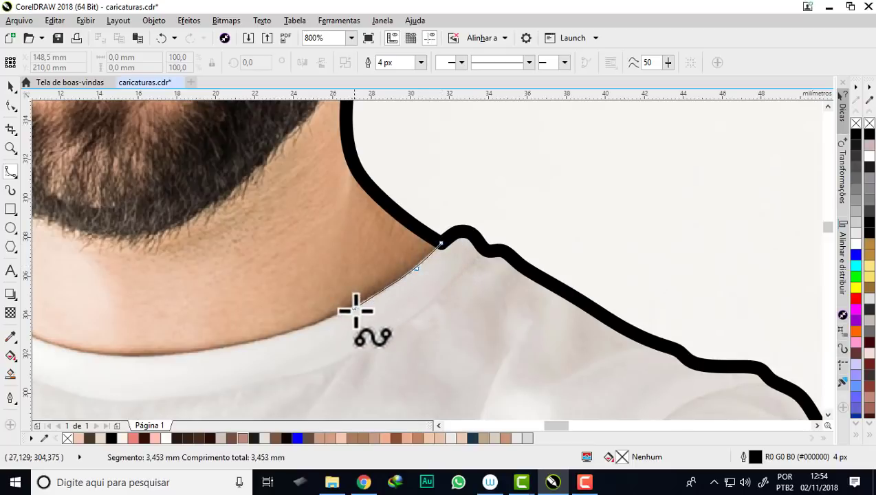
left_click(352, 311)
left_click(255, 341)
left_click(151, 354)
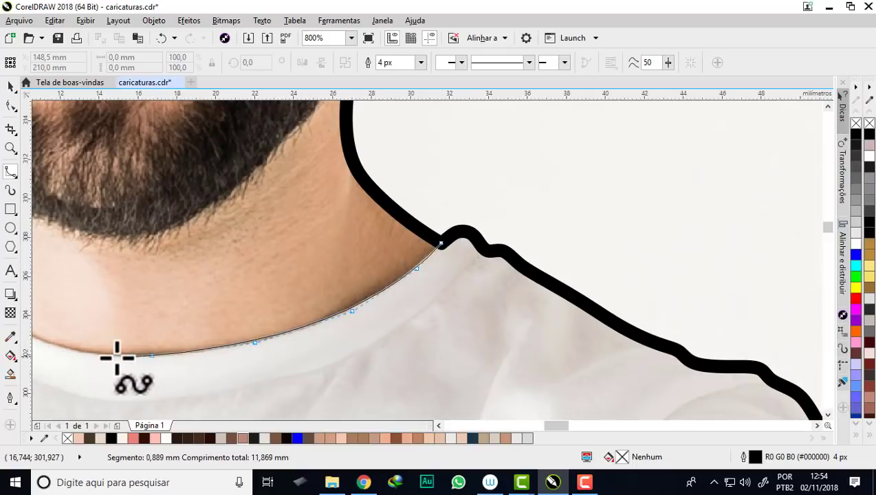
left_click(83, 354)
left_click(40, 345)
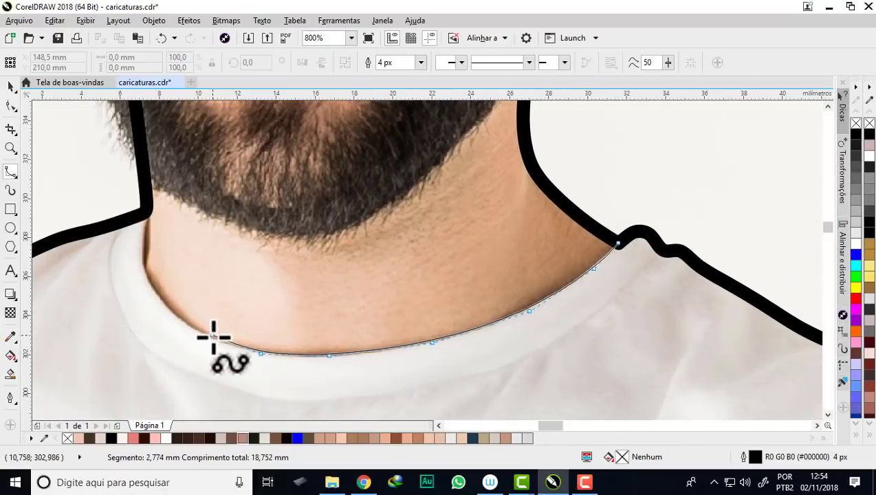
left_click(175, 321)
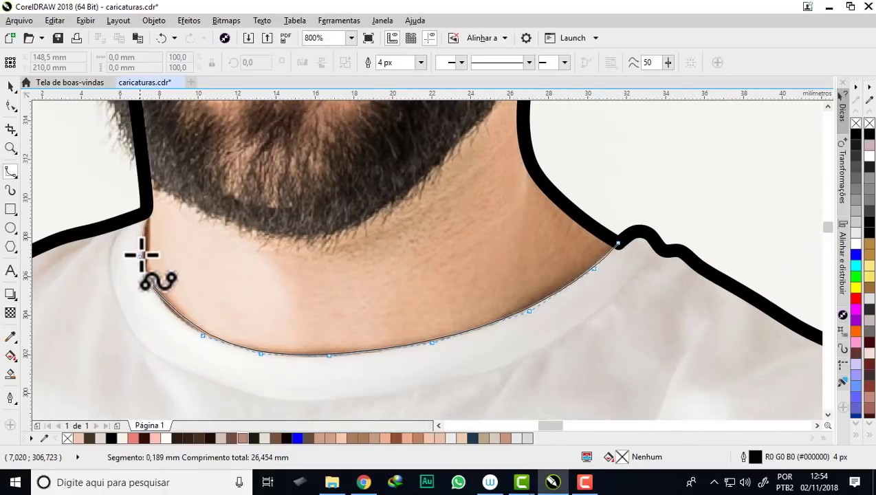
double_click(146, 212)
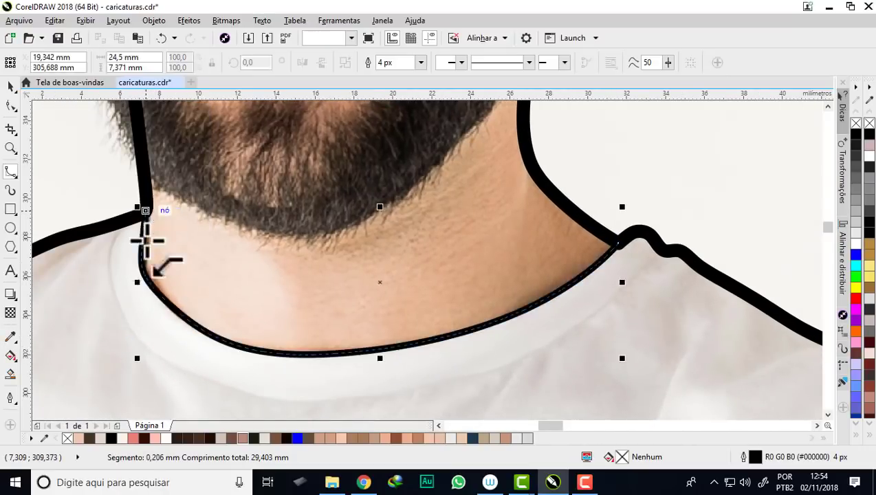
Step: Draw a short neck line under the beard, replacing a misplaced first attempt
scroll(147, 308, "down", 2)
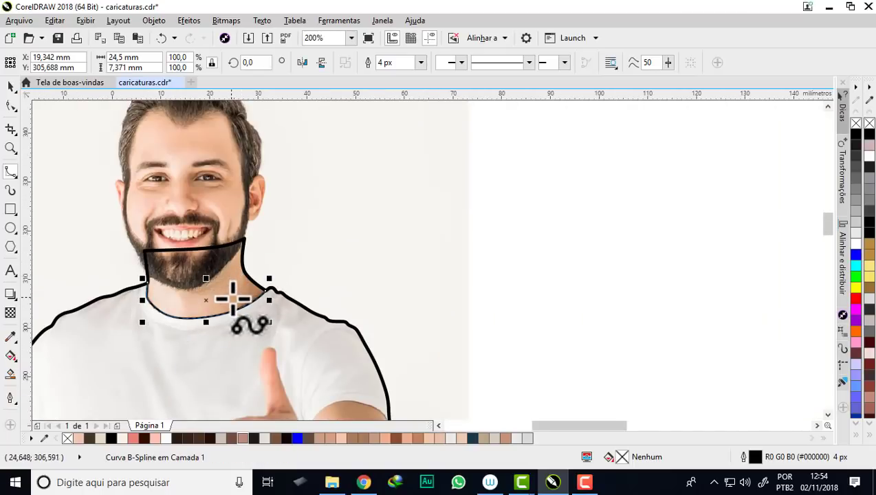
scroll(232, 294, "up", 1)
scroll(234, 199, "up", 1)
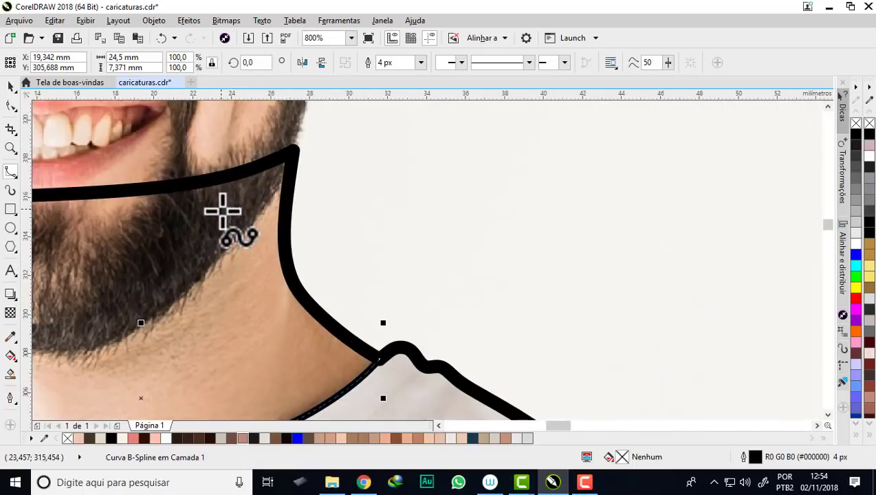
left_click(293, 150)
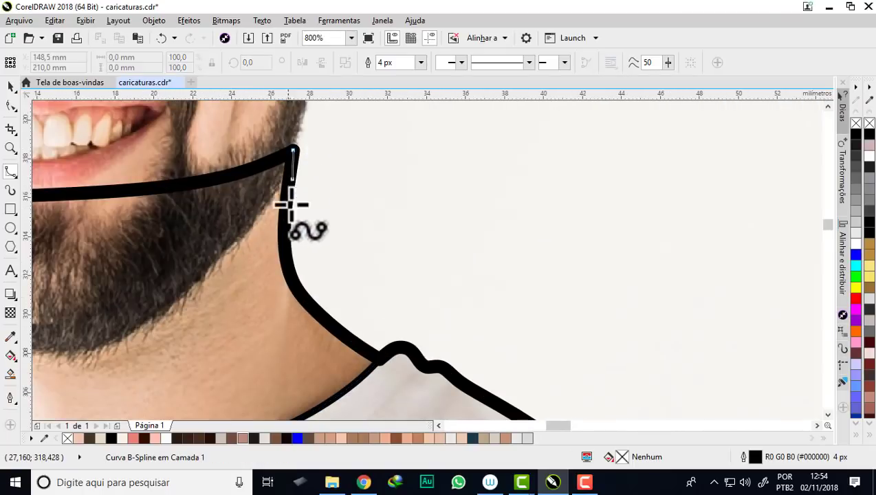
left_click(286, 260)
left_click(282, 307)
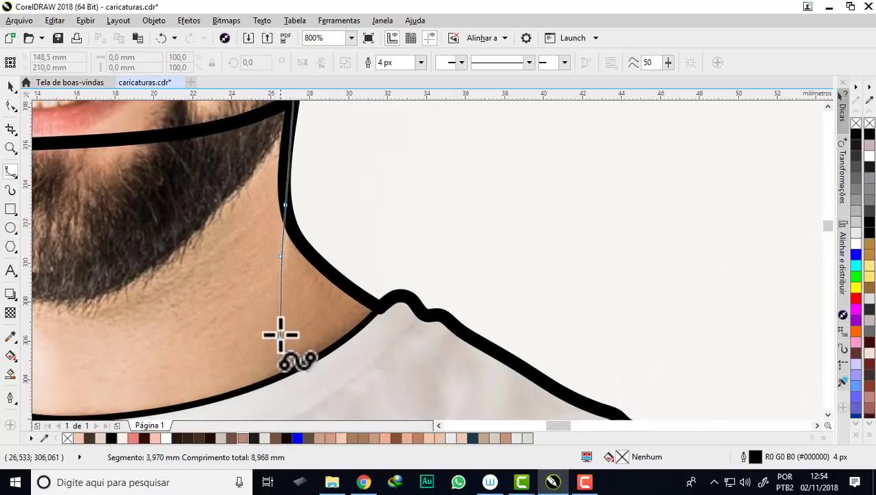
double_click(281, 331)
key("Delete")
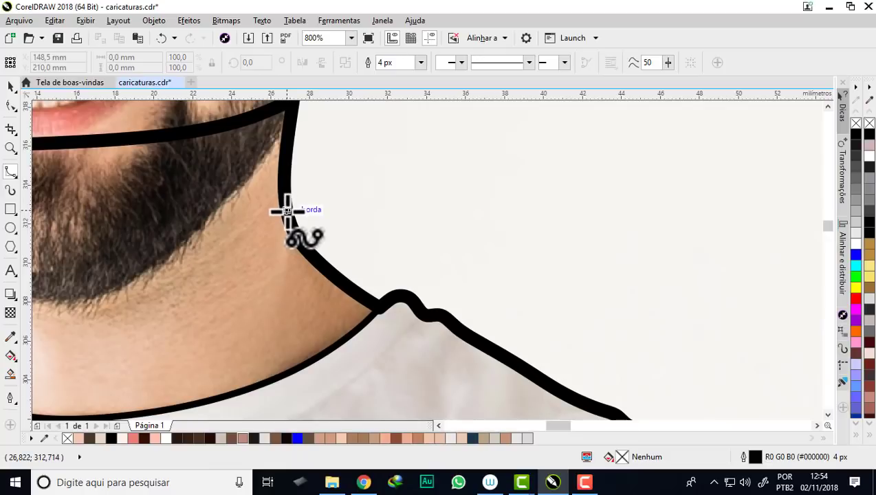
left_click(286, 210)
left_click(287, 272)
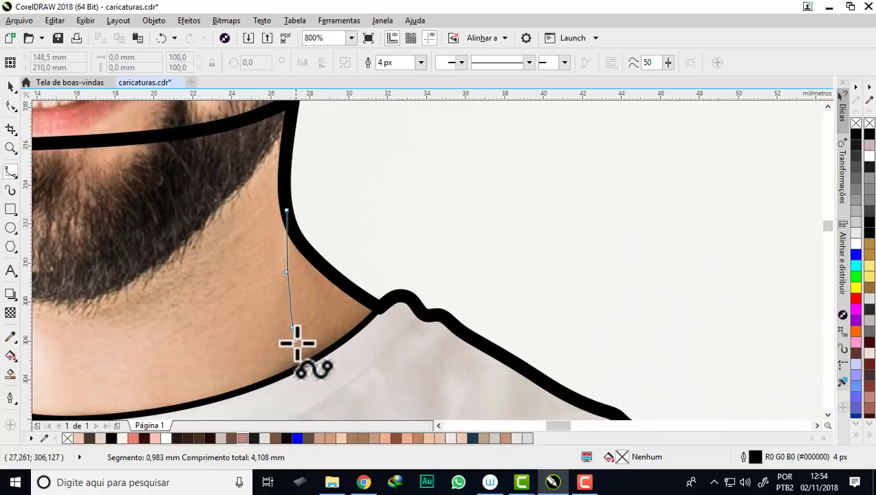
double_click(297, 344)
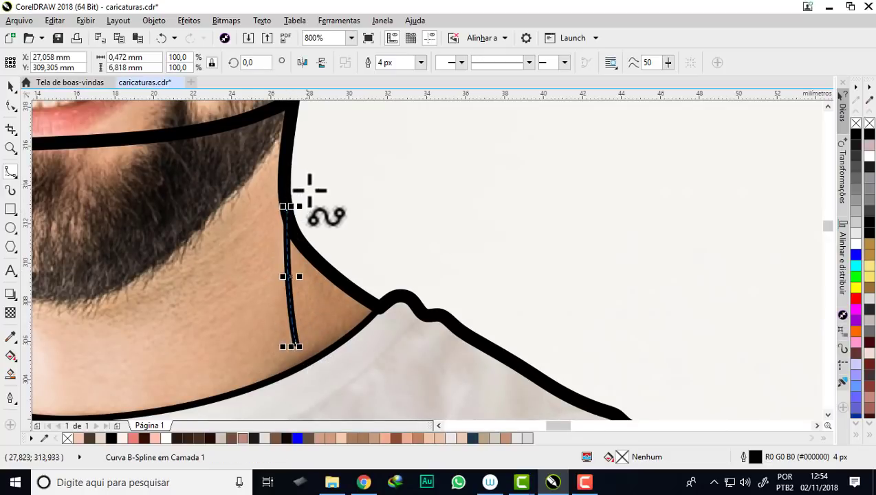
Step: Trace the collar's outer curve from the shoulder around up to the body outline
scroll(311, 195, "down", 5)
scroll(336, 199, "up", 3)
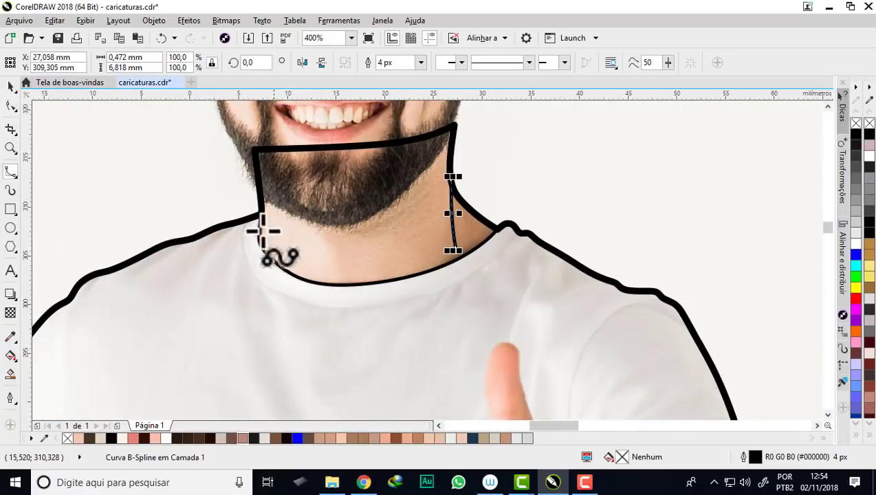
scroll(481, 255, "up", 1)
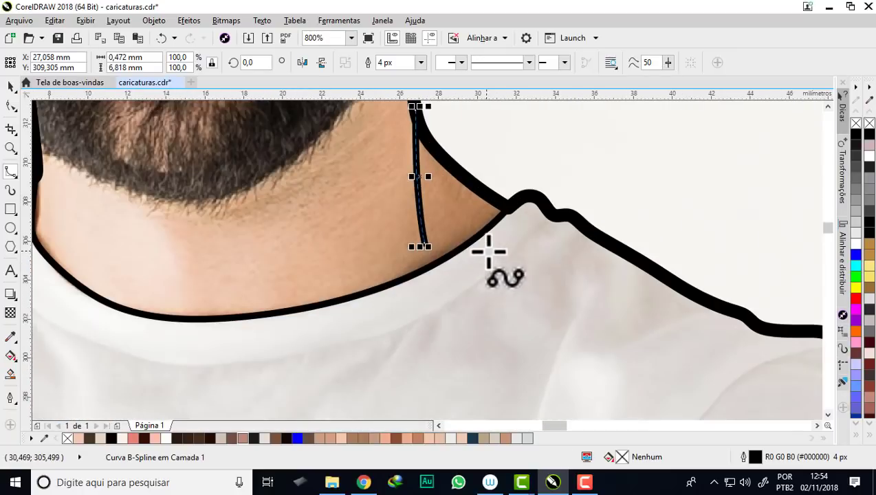
left_click(554, 216)
left_click(502, 263)
left_click(432, 313)
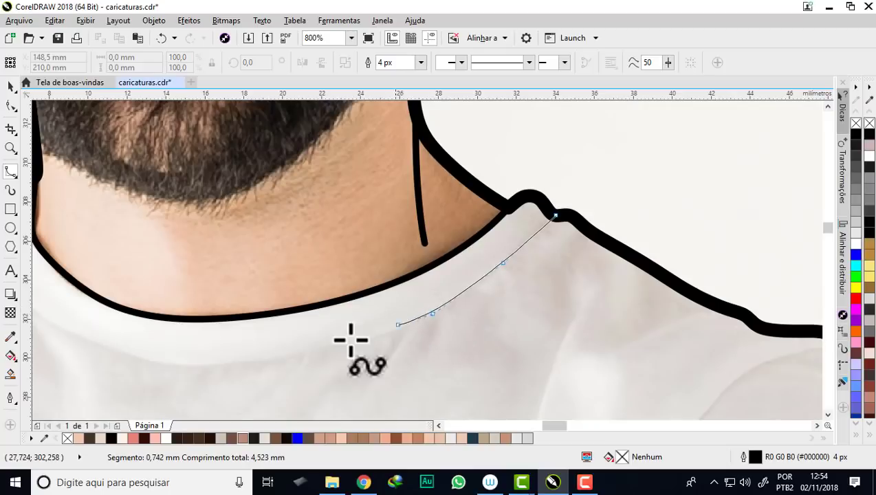
left_click(302, 354)
left_click(194, 367)
left_click(124, 359)
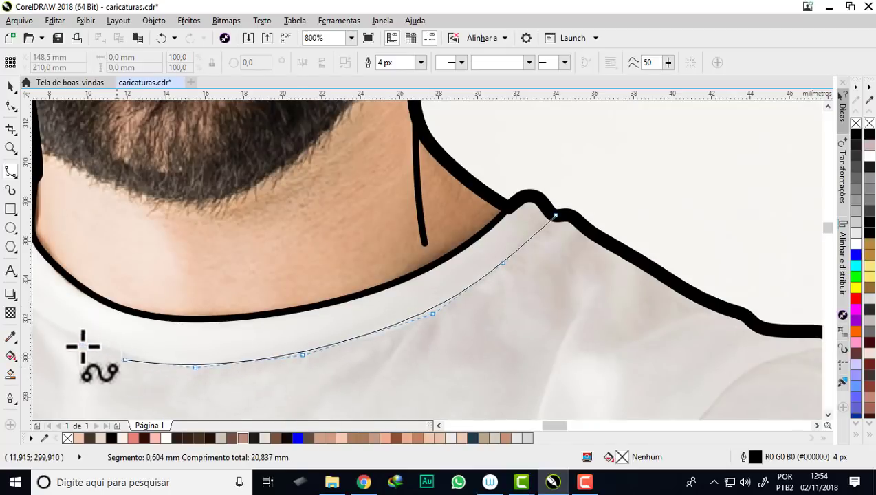
left_click(57, 337)
left_click(160, 309)
left_click(134, 268)
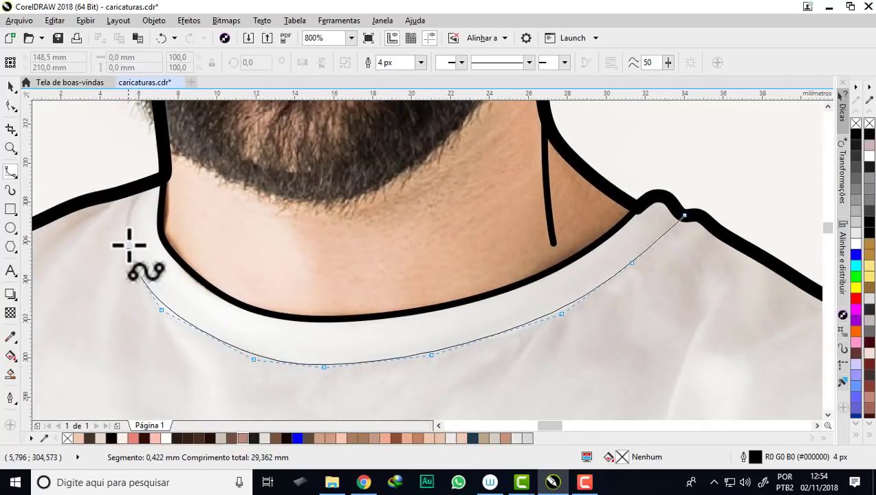
left_click(132, 201)
scroll(144, 184, "up", 2)
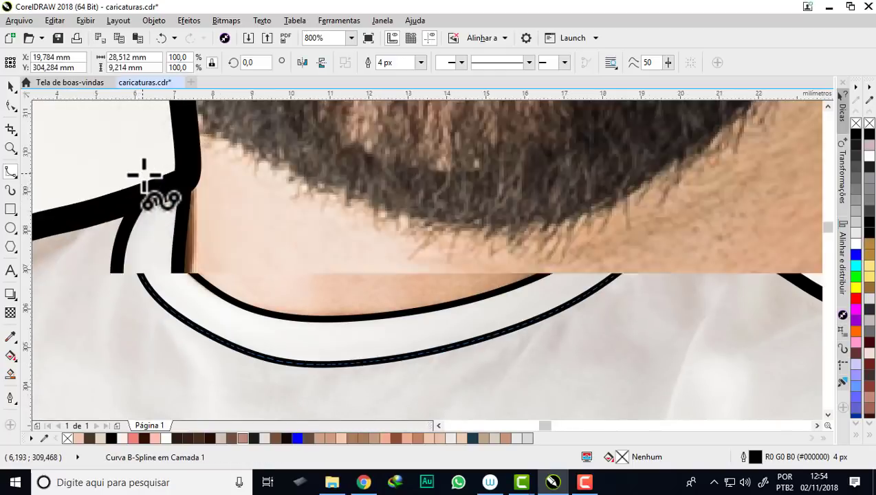
scroll(146, 176, "up", 3)
scroll(273, 189, "down", 2)
scroll(220, 216, "up", 2)
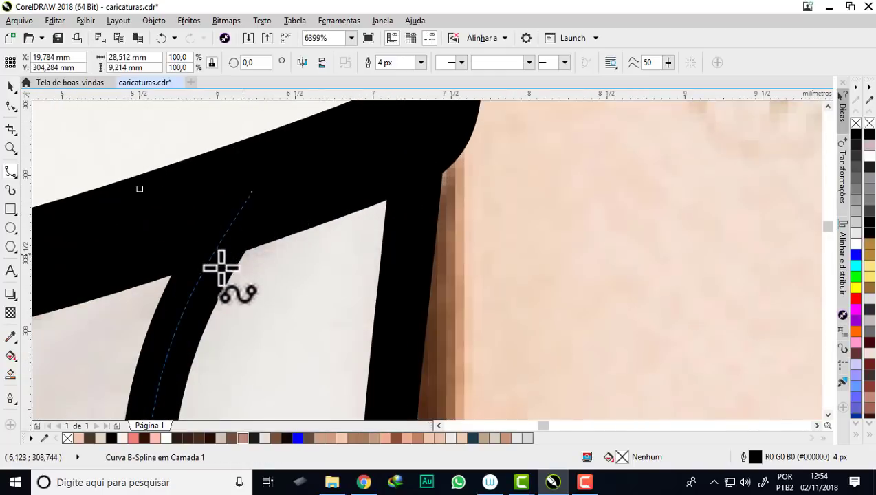
scroll(254, 206, "down", 3)
scroll(256, 200, "down", 1)
scroll(258, 196, "down", 1)
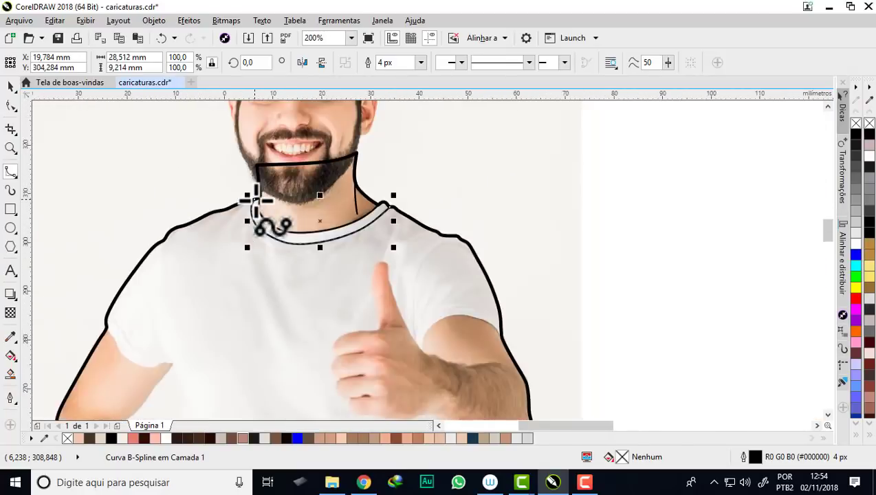
scroll(336, 239, "down", 1)
scroll(333, 230, "up", 1)
scroll(314, 198, "up", 1)
scroll(315, 198, "down", 1)
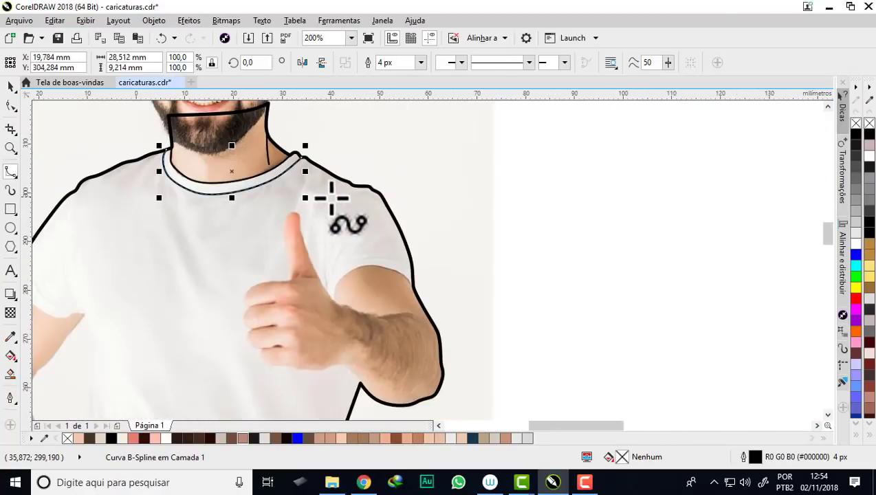
scroll(330, 196, "up", 2)
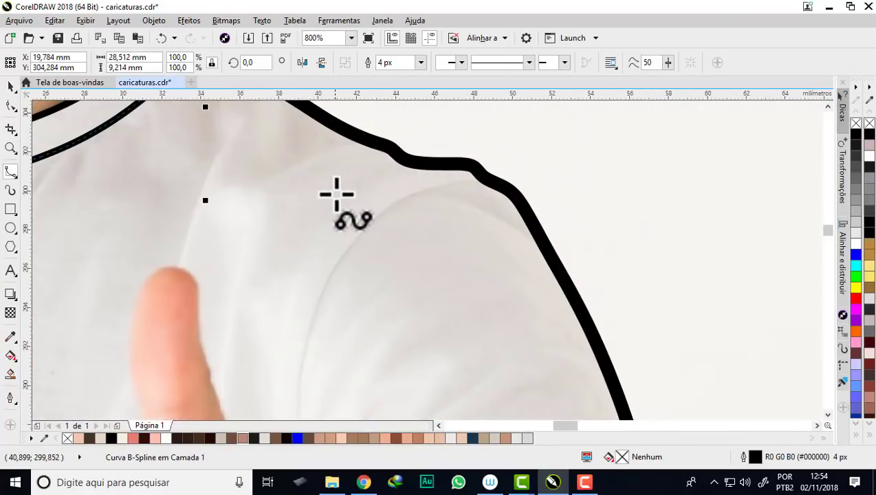
Step: Draw the shoulder seam and inner sleeve edge line down toward the armpit
left_click(485, 177)
left_click(444, 183)
left_click(386, 208)
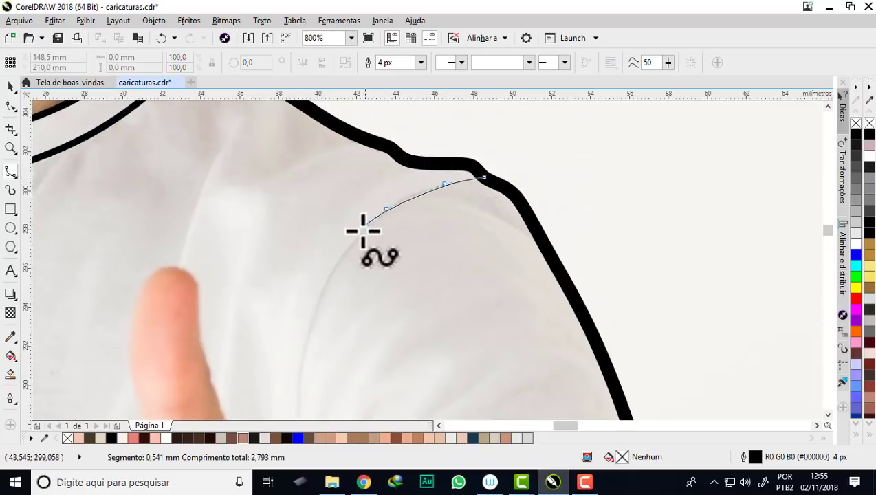
left_click(345, 246)
left_click(313, 313)
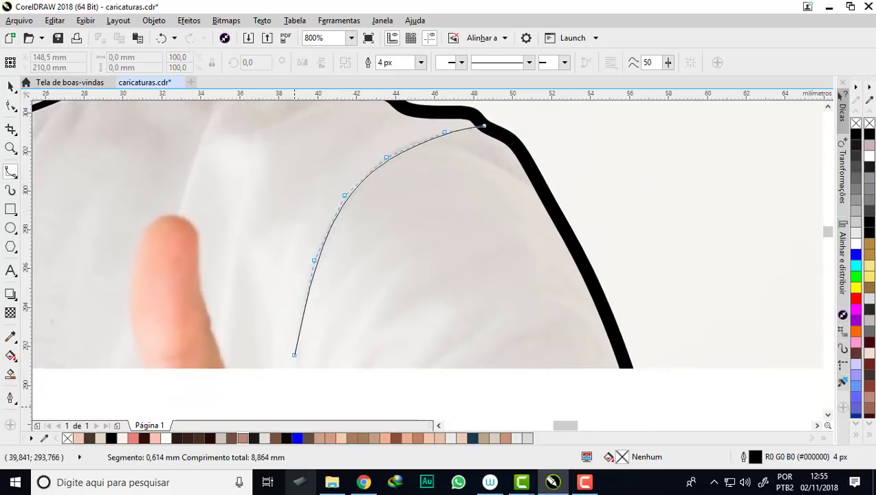
left_click(296, 236)
left_click(300, 313)
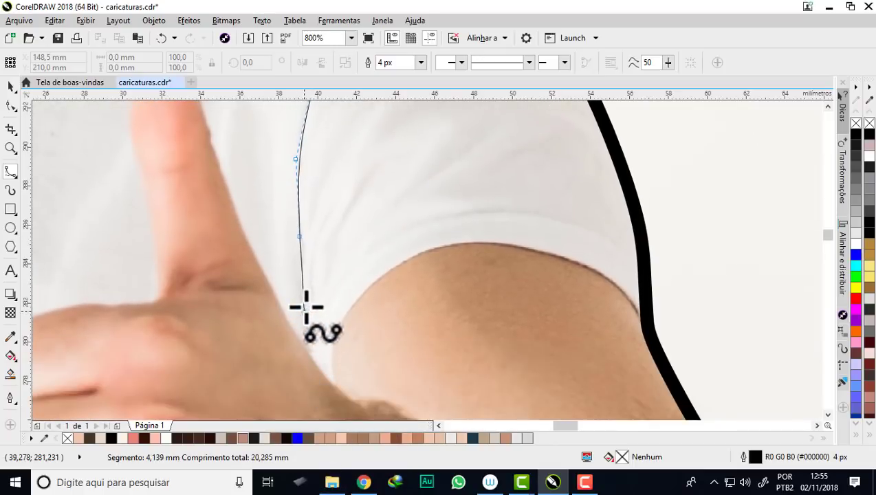
left_click(303, 298)
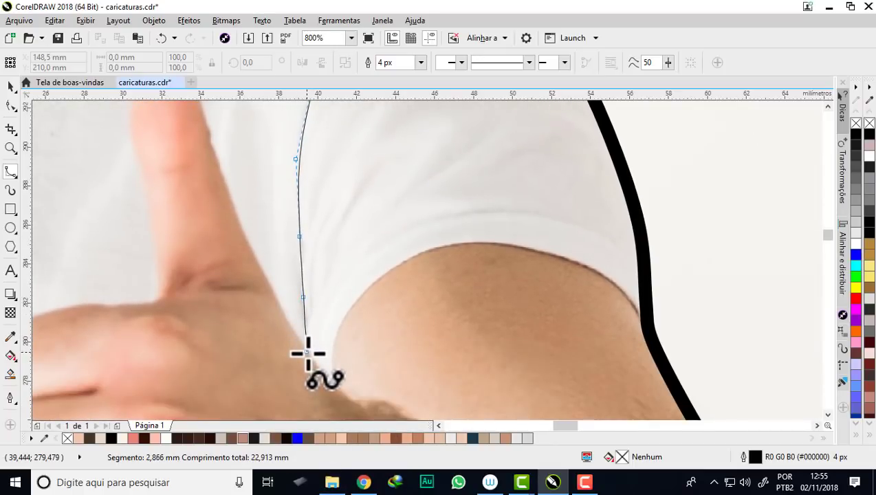
double_click(307, 353)
Step: Trace the sleeve's lower edge curving over the top of the bare arm
scroll(304, 352, "up", 1)
scroll(295, 259, "down", 1)
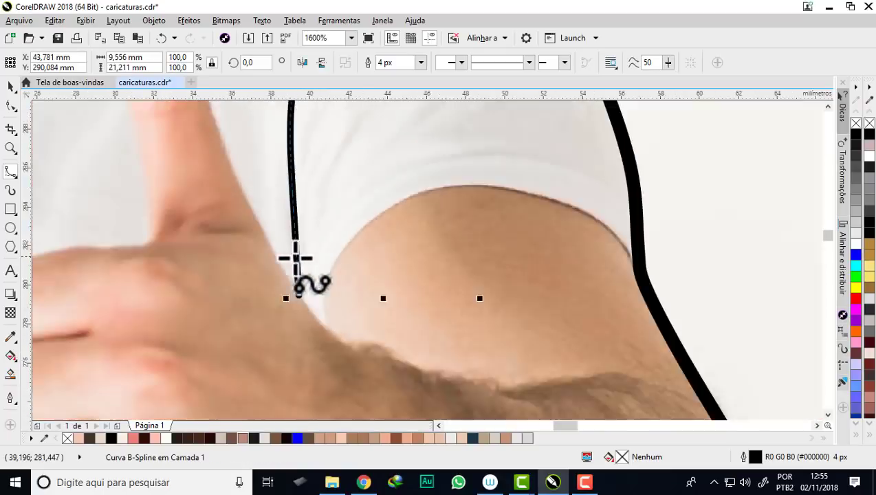
scroll(296, 258, "down", 3)
scroll(346, 246, "up", 1)
scroll(288, 249, "up", 1)
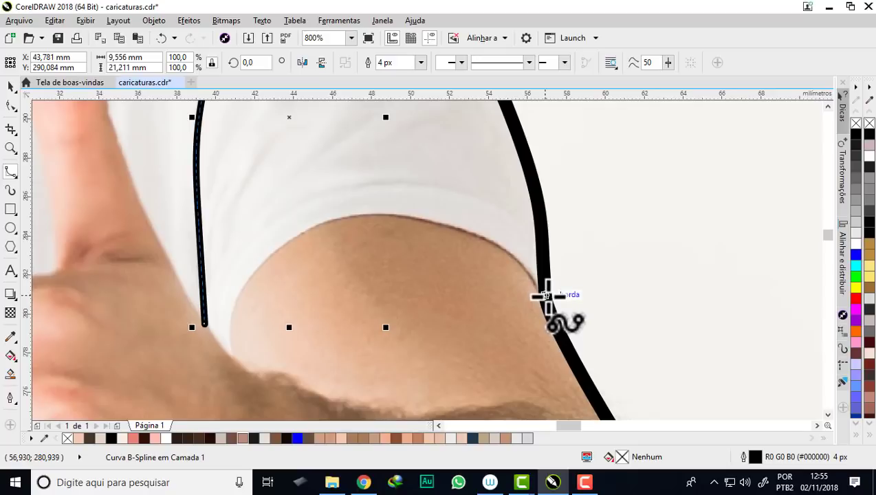
left_click(543, 294)
left_click(525, 265)
left_click(488, 240)
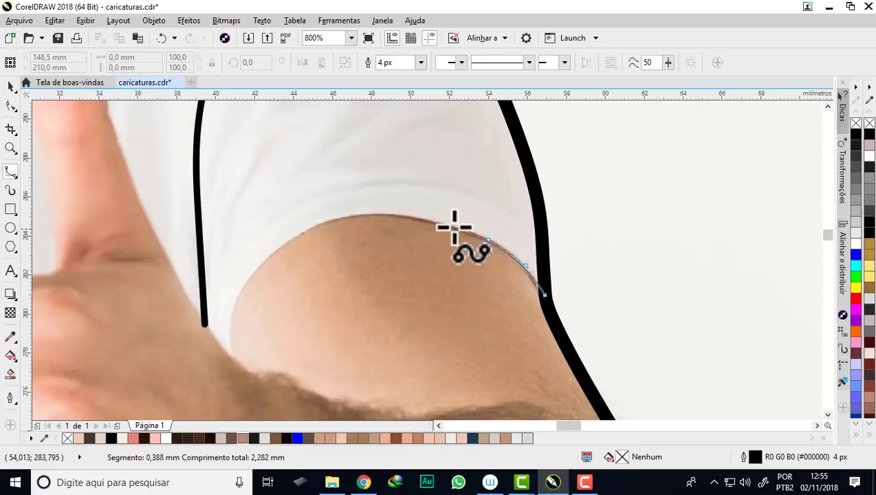
left_click(420, 216)
left_click(350, 213)
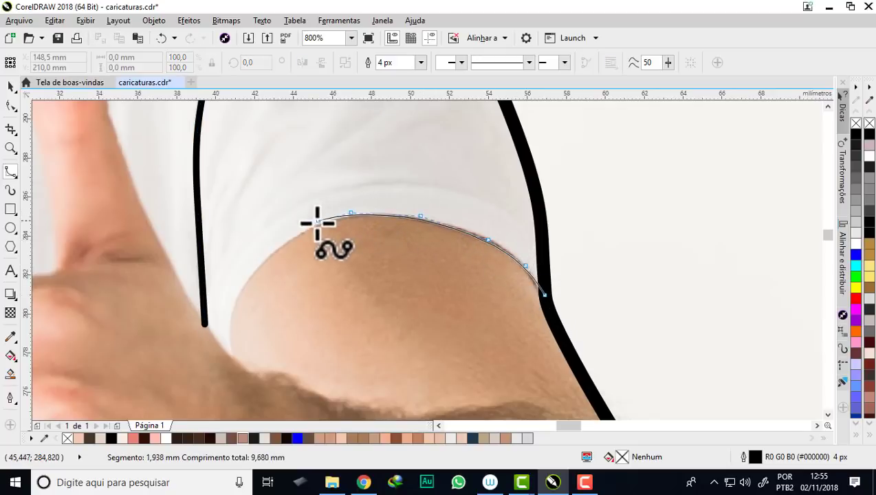
left_click(258, 262)
left_click(237, 299)
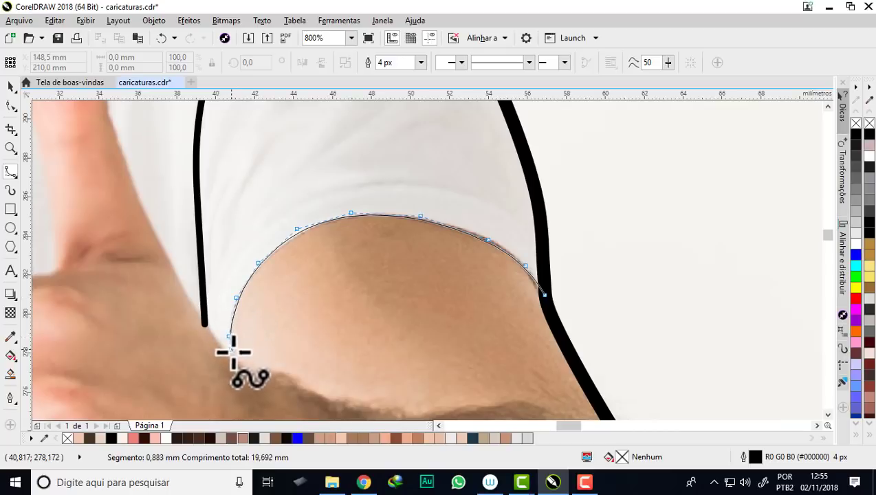
double_click(235, 358)
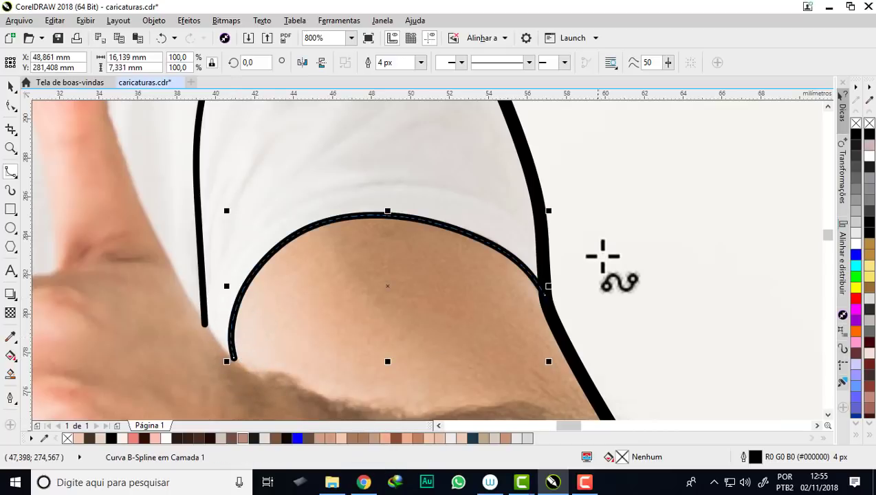
Step: Begin a second line along the sleeve hem, bending down toward the armpit
left_click(542, 240)
left_click(494, 203)
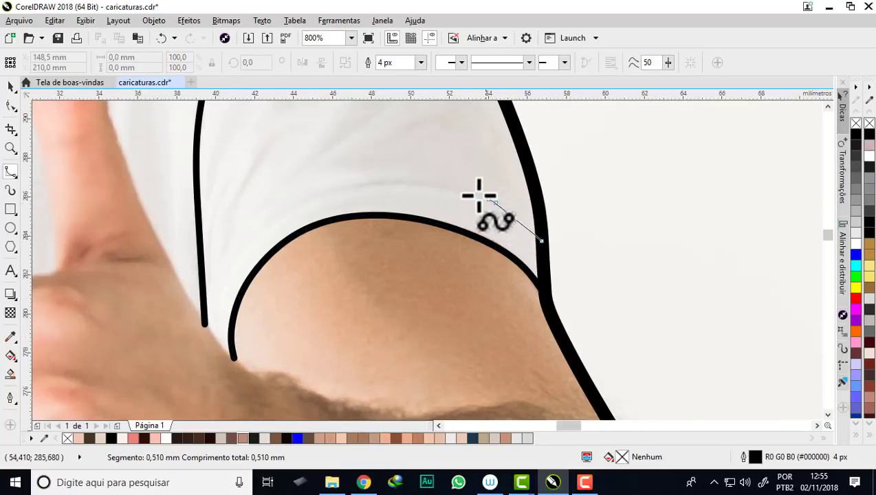
left_click(424, 184)
left_click(344, 183)
left_click(255, 220)
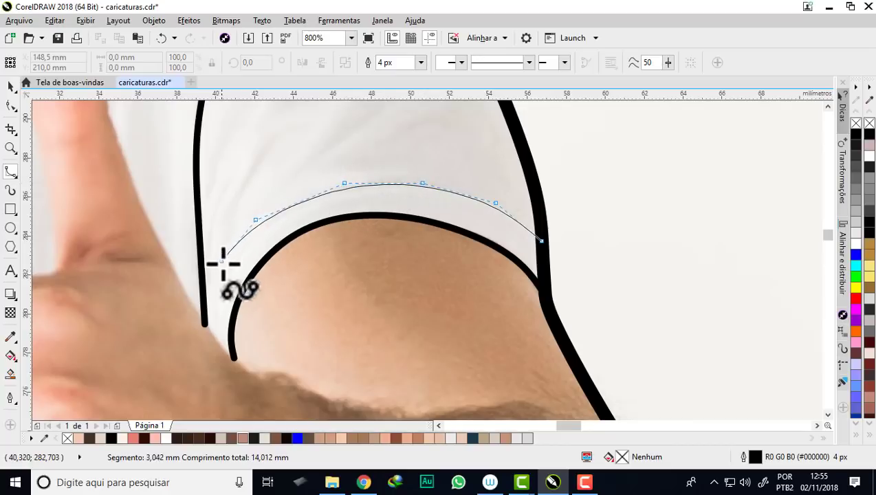
left_click(221, 266)
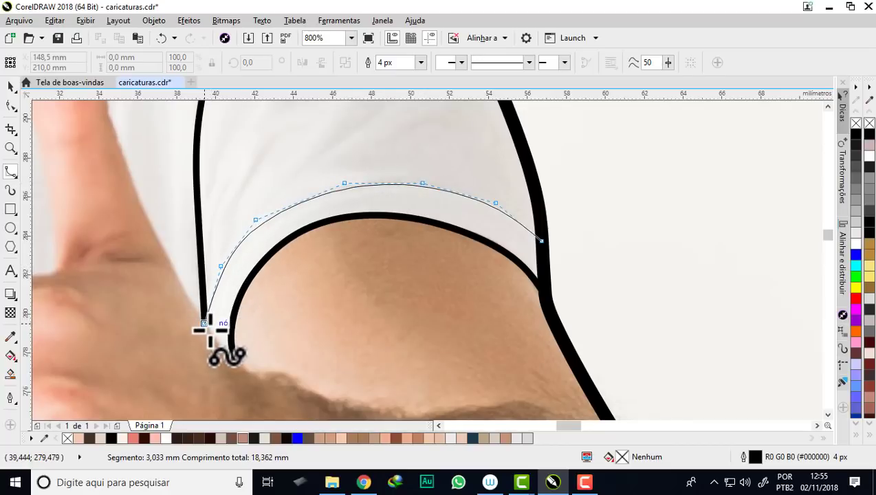
Step: Finish the upper sleeve hem line and reframe the view
double_click(208, 329)
scroll(283, 318, "down", 1)
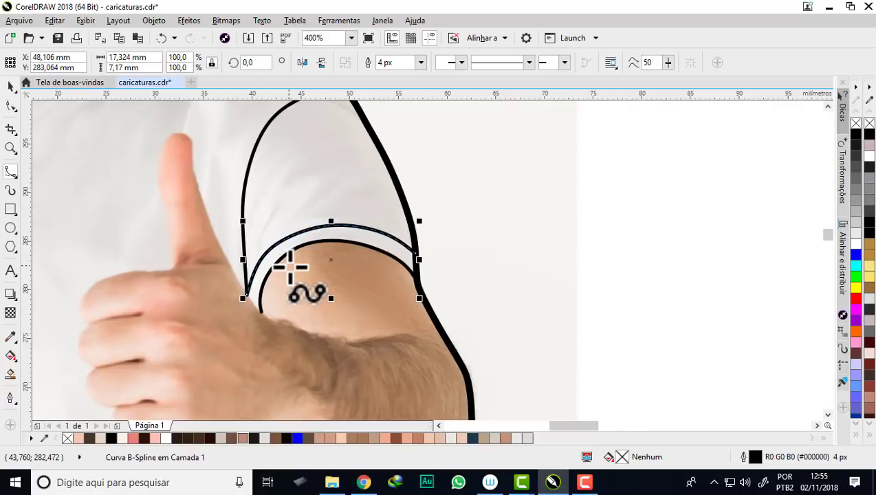
scroll(264, 252, "down", 1)
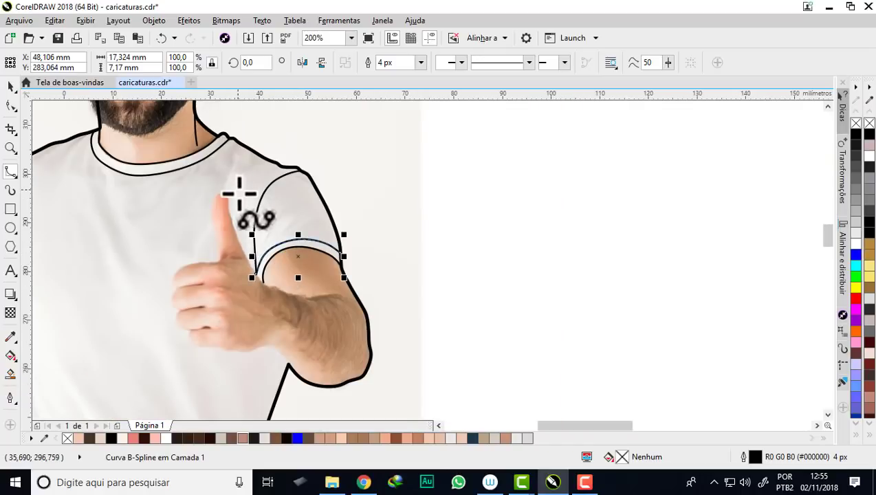
scroll(264, 299, "up", 2)
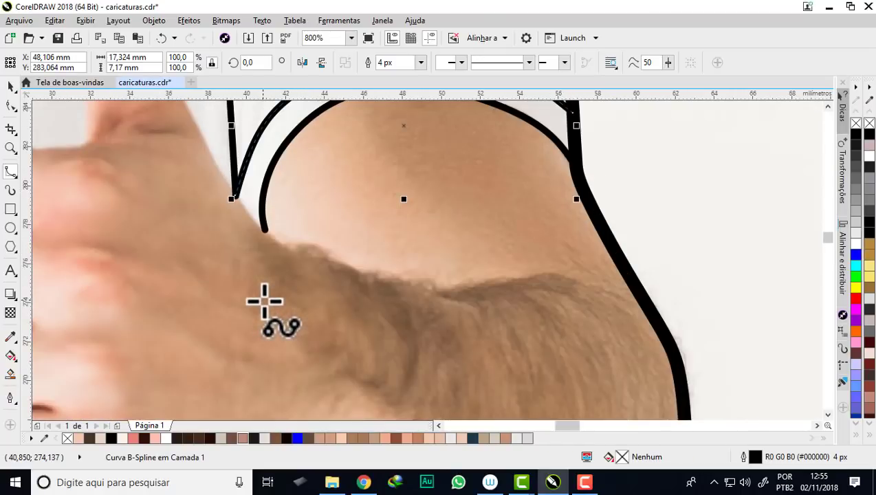
Step: Draw a short curve along the fold on the upper arm
left_click(611, 295)
left_click(555, 272)
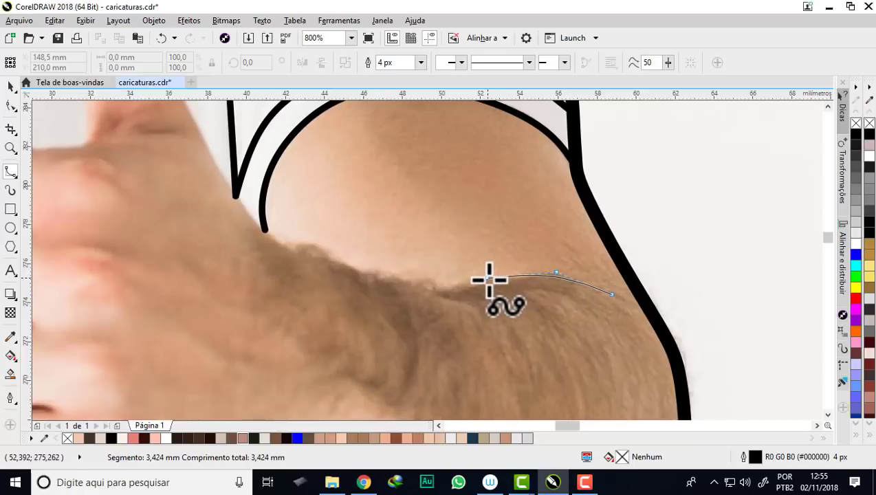
left_click(487, 278)
left_click(454, 286)
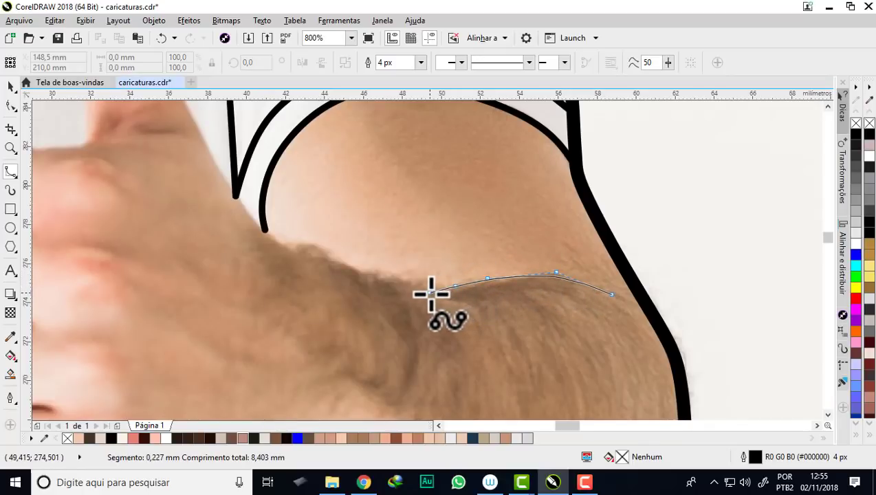
double_click(431, 294)
Step: Start tracing the arm's underside toward the armpit
left_click(485, 310)
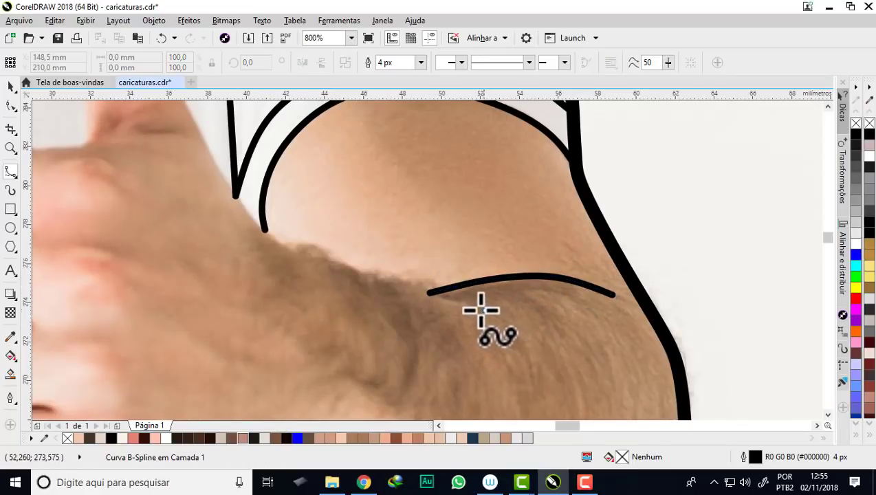
left_click(430, 293)
left_click(388, 279)
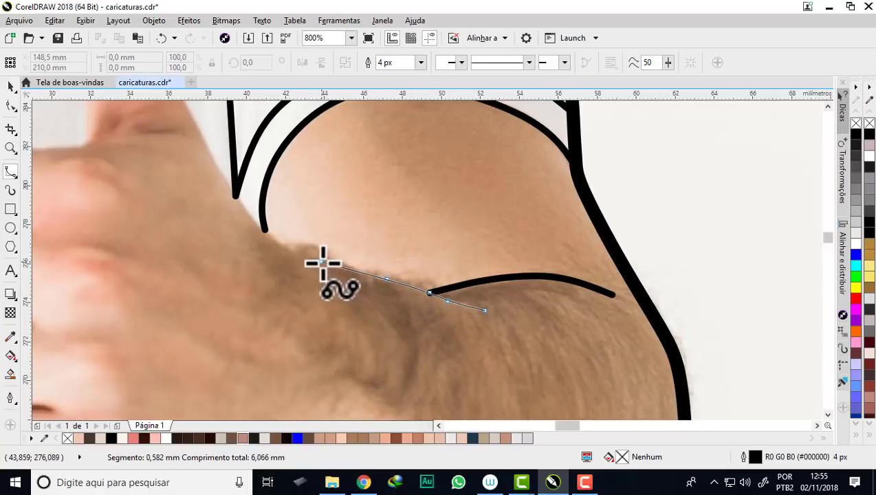
left_click(322, 261)
left_click(266, 230)
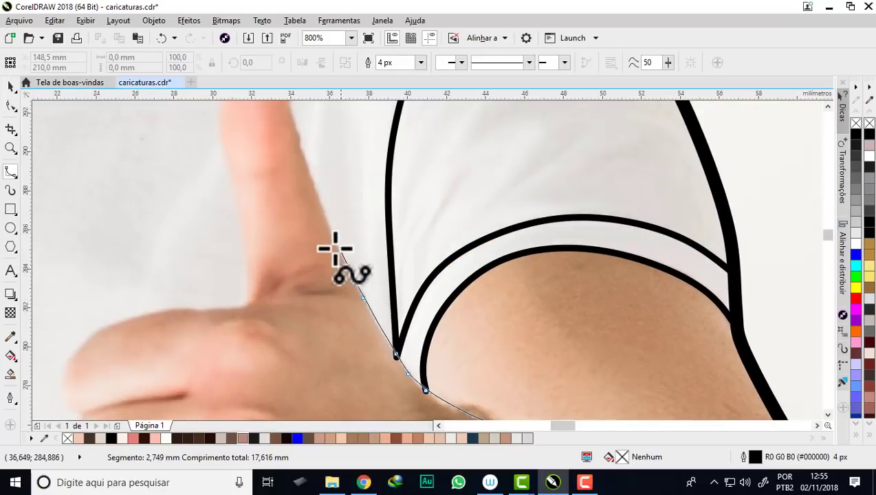
Step: Carry the 4 px B-spline up past the sleeve, round the thumb tip, and down toward the fist
left_click(332, 236)
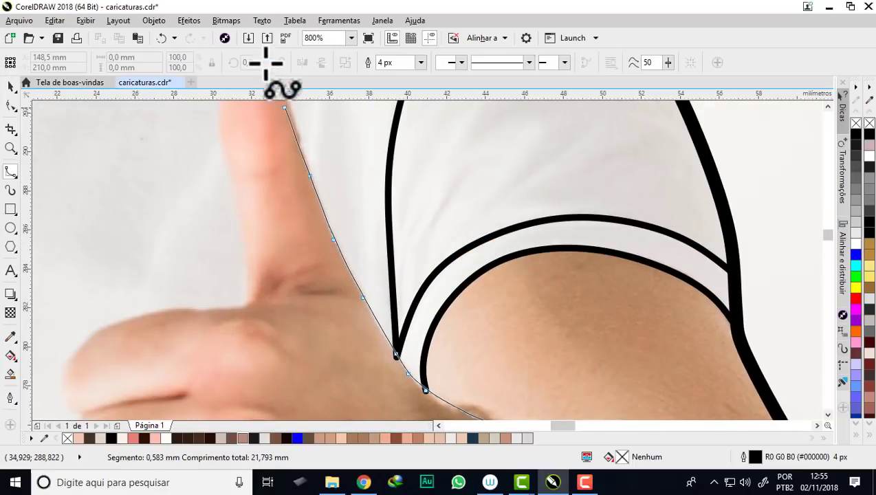
left_click(300, 207)
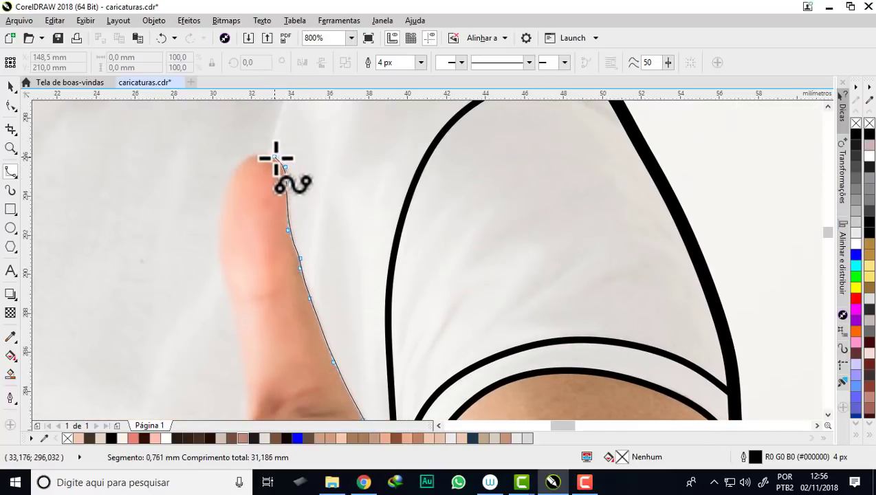
left_click(224, 185)
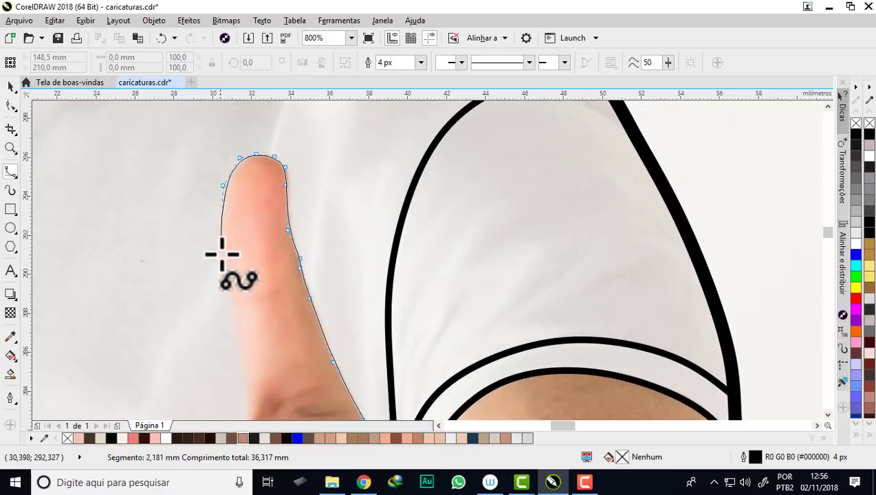
left_click(220, 241)
left_click(228, 297)
left_click(245, 403)
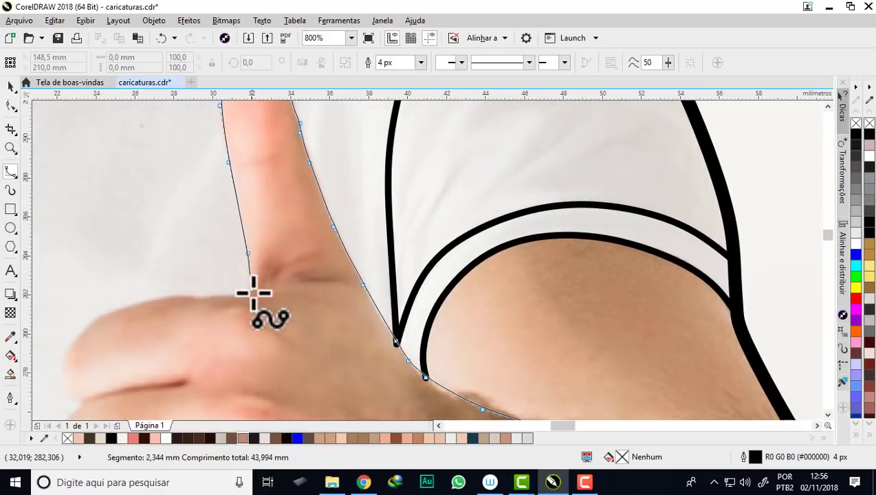
left_click(250, 281)
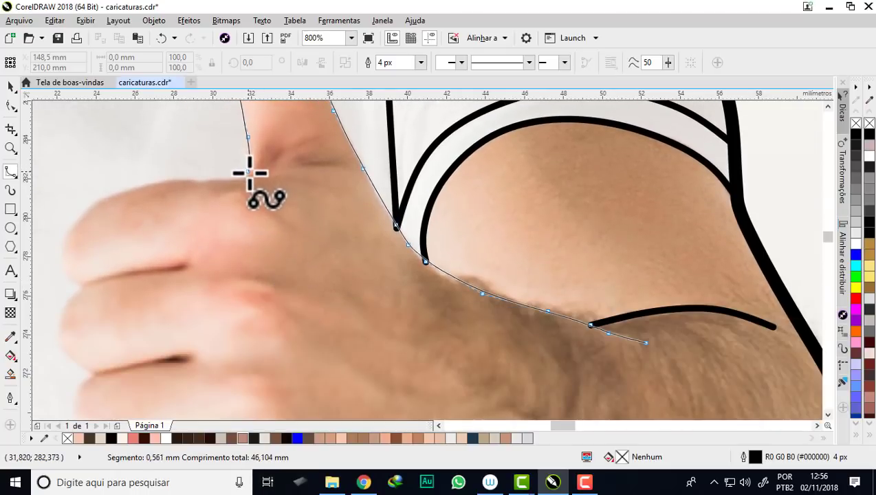
double_click(244, 180)
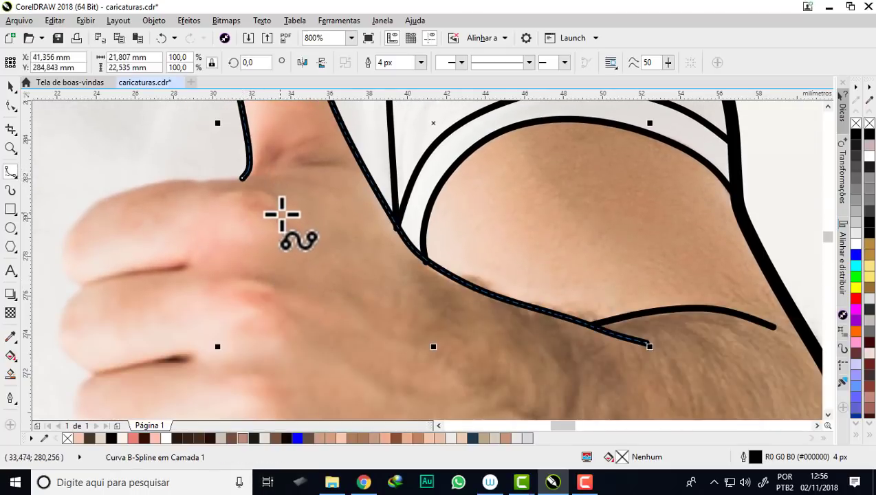
Step: Begin a new B-spline along the top of the fist, curving it around the fist's front
left_click(296, 179)
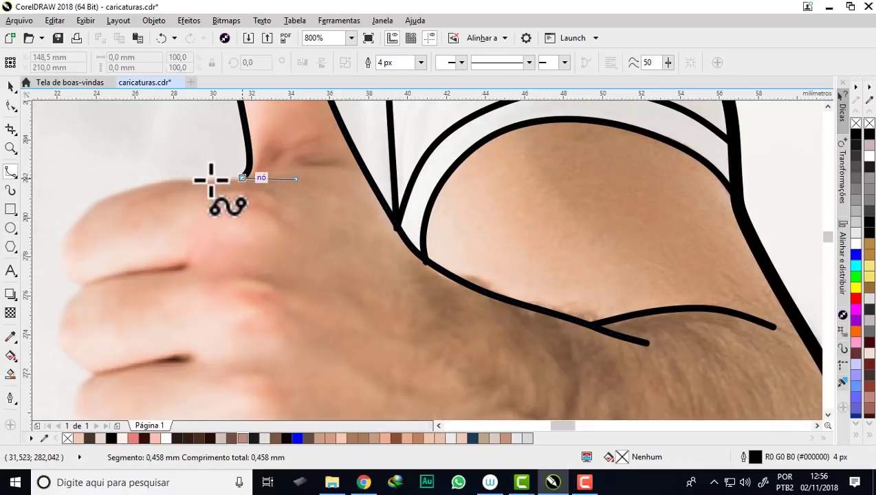
left_click(211, 180)
left_click(146, 183)
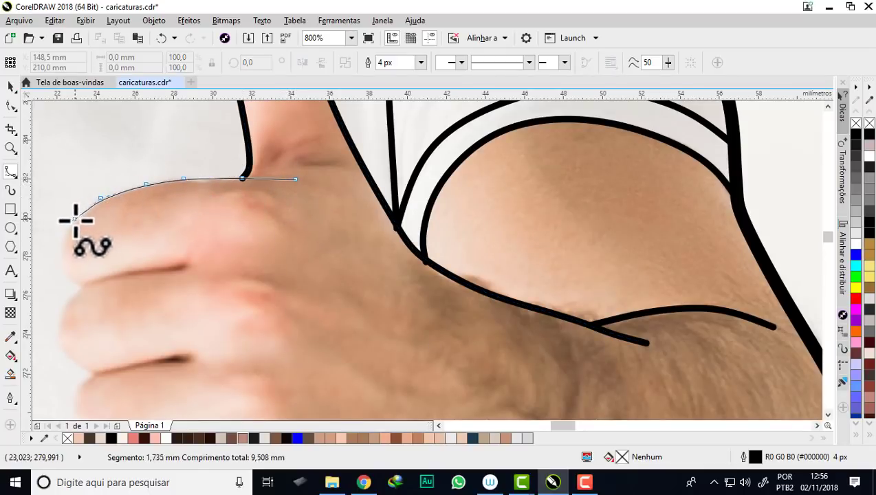
Step: Finish the fist-top curve, then trace a thick line along the finger crease and under the finger
double_click(80, 287)
scroll(302, 248, "down", 1)
scroll(176, 262, "up", 1)
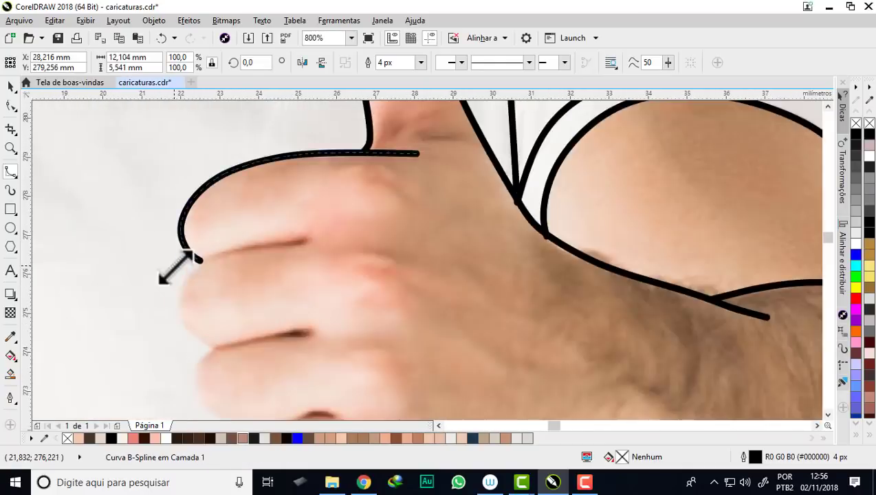
scroll(176, 265, "up", 1)
left_click(432, 217)
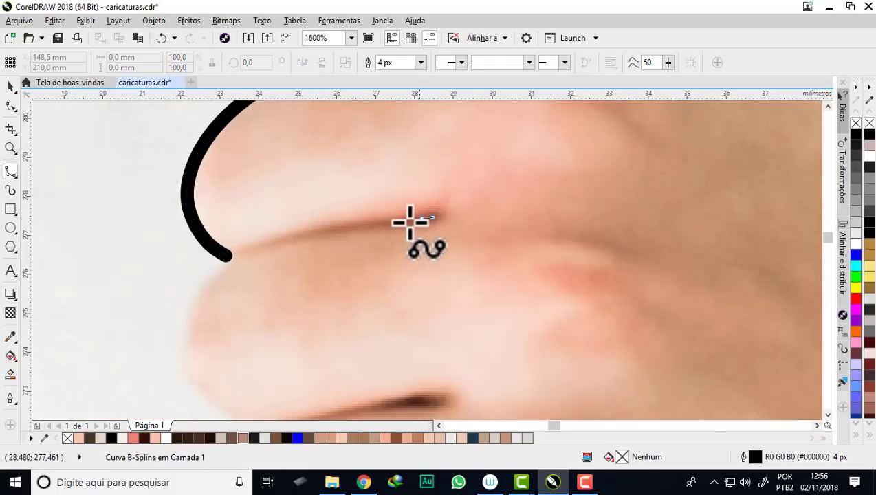
left_click(363, 225)
left_click(226, 255)
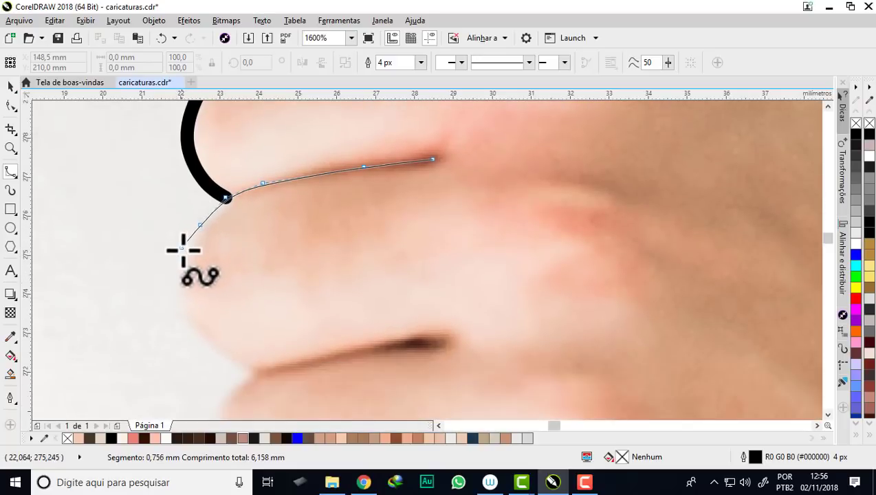
left_click(202, 343)
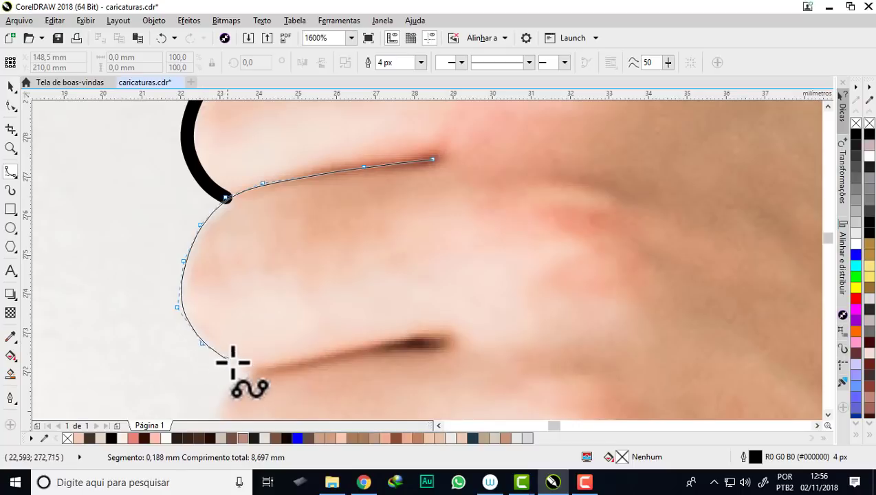
left_click(295, 366)
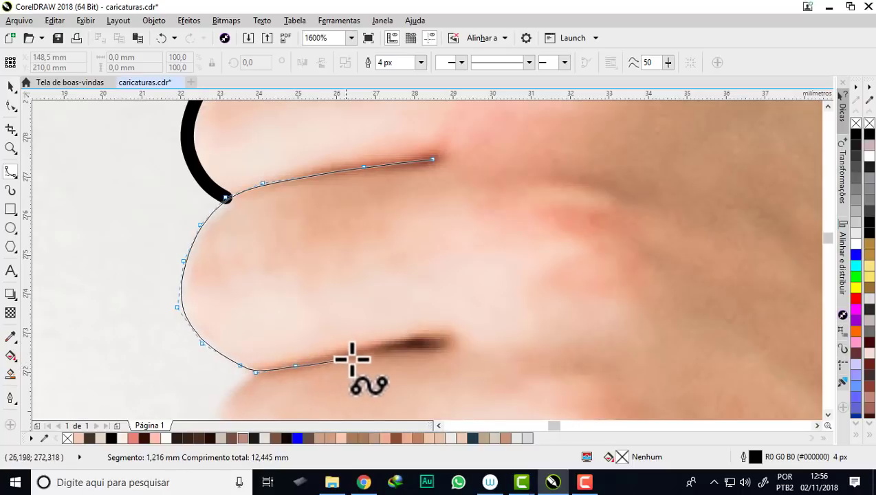
double_click(441, 343)
Step: Draw a B-spline curve bending around the first fingertip
scroll(332, 179, "down", 2)
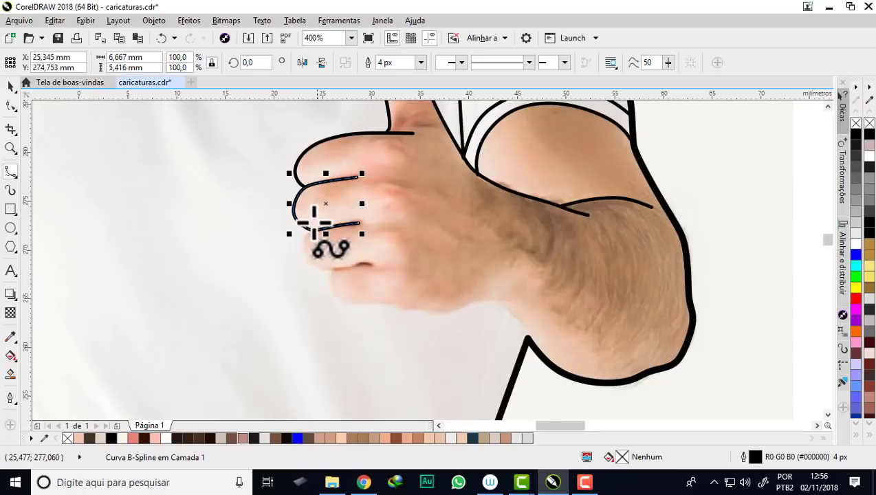
scroll(308, 245, "up", 1)
scroll(324, 192, "up", 1)
left_click(330, 186)
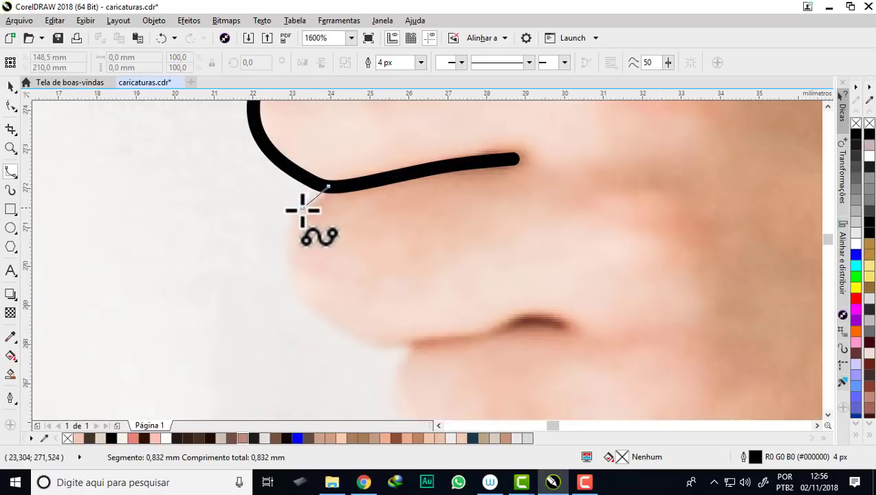
left_click(284, 247)
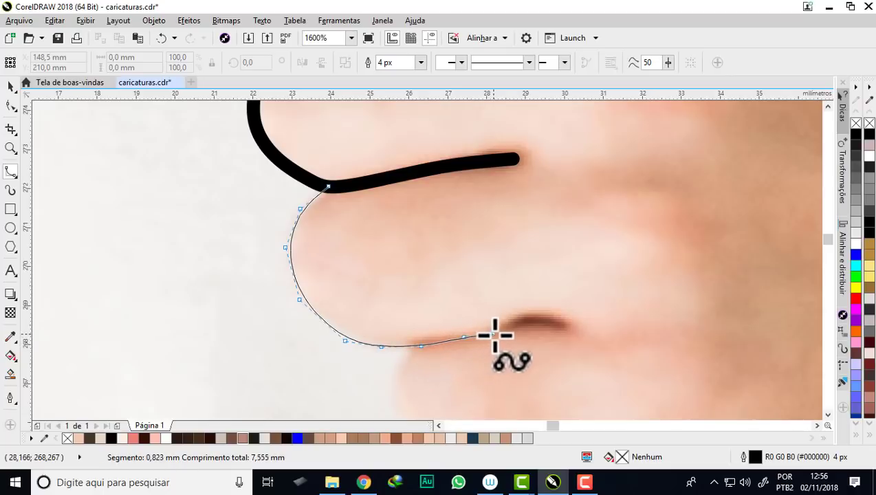
double_click(560, 324)
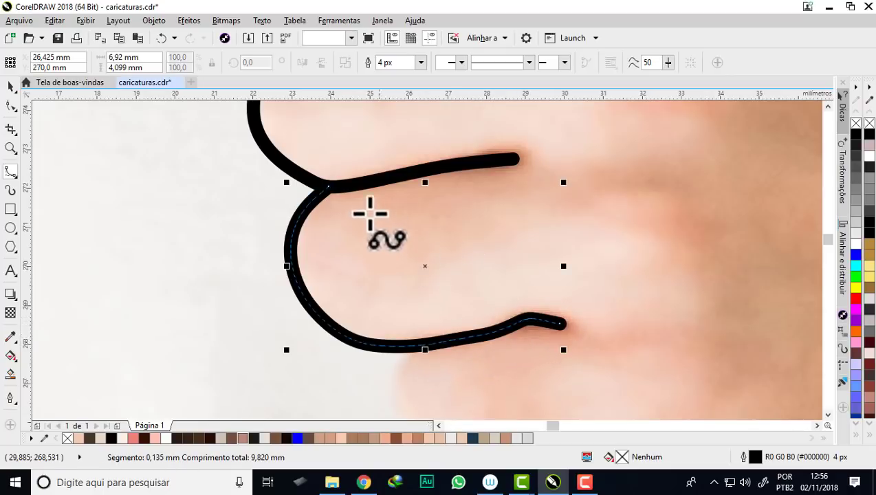
Step: Start a new curve from the lower finger line and trace around the next fingertip
scroll(371, 211, "down", 2)
scroll(372, 245, "up", 2)
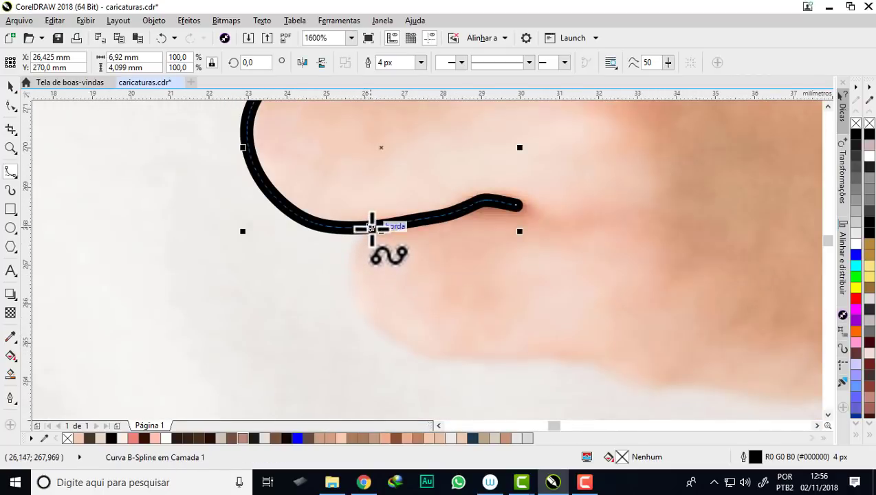
left_click(371, 227)
left_click(394, 344)
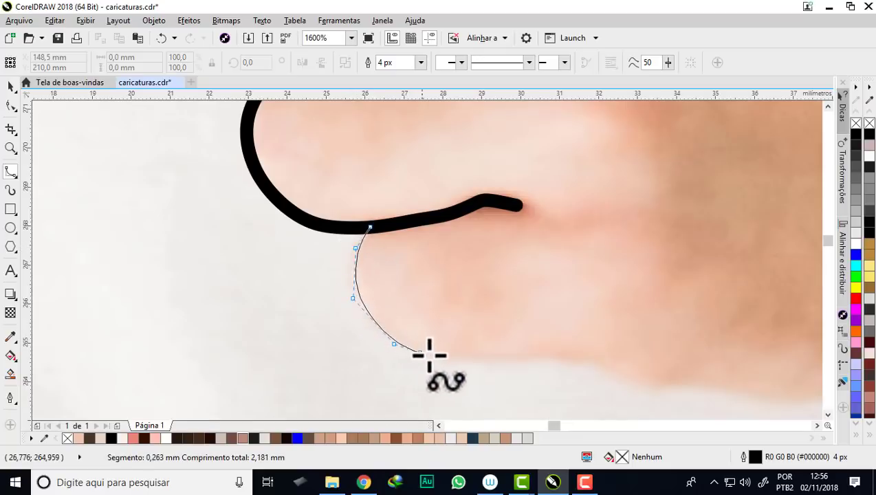
left_click(431, 354)
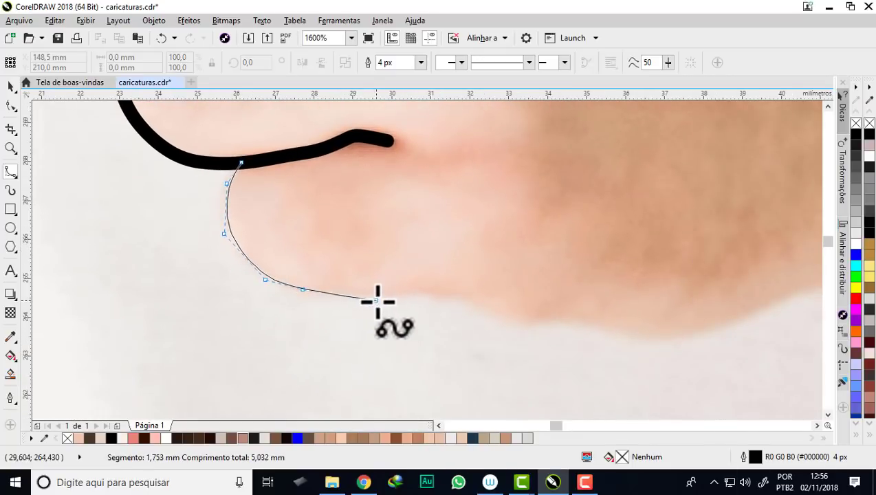
Step: Continue that outline along the fist's underside toward the wrist and finish it
left_click(380, 297)
left_click(424, 289)
left_click(469, 295)
left_click(497, 310)
left_click(553, 320)
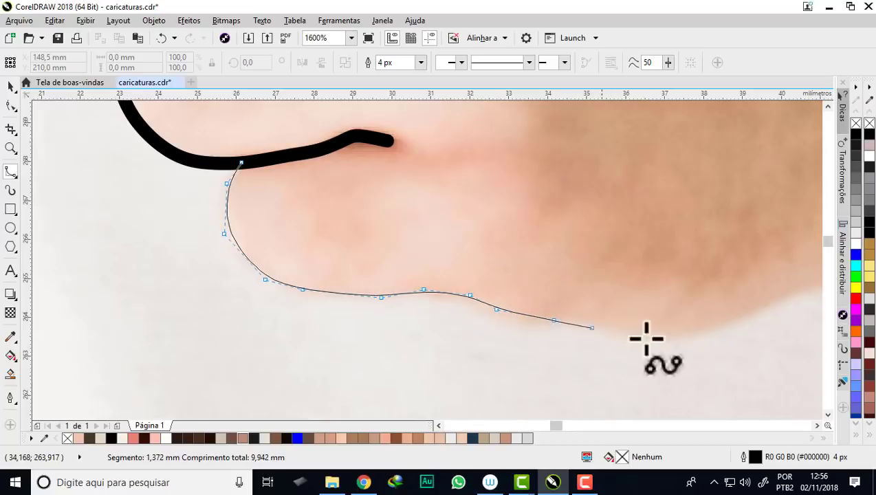
left_click(500, 333)
left_click(582, 338)
left_click(611, 321)
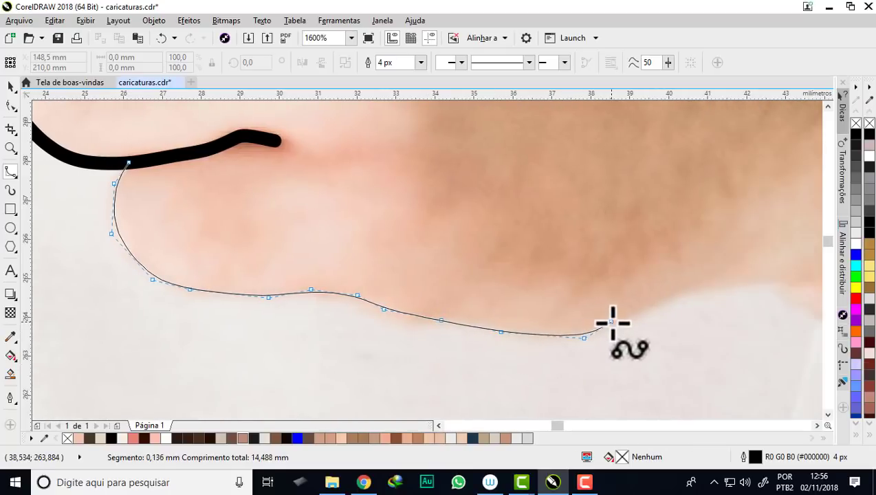
double_click(684, 295)
Step: Extend the fist's underside outline to the wrist with another B-spline segment
scroll(400, 289, "down", 2)
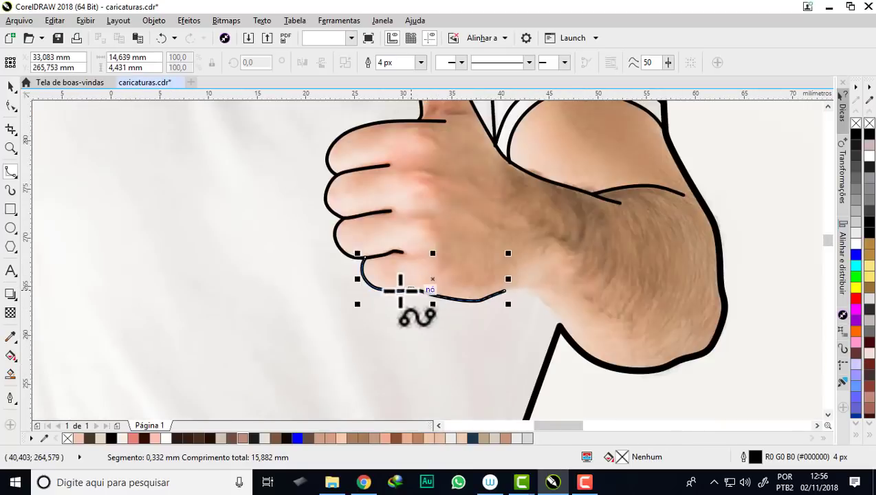
scroll(440, 283, "down", 1)
scroll(474, 293, "up", 2)
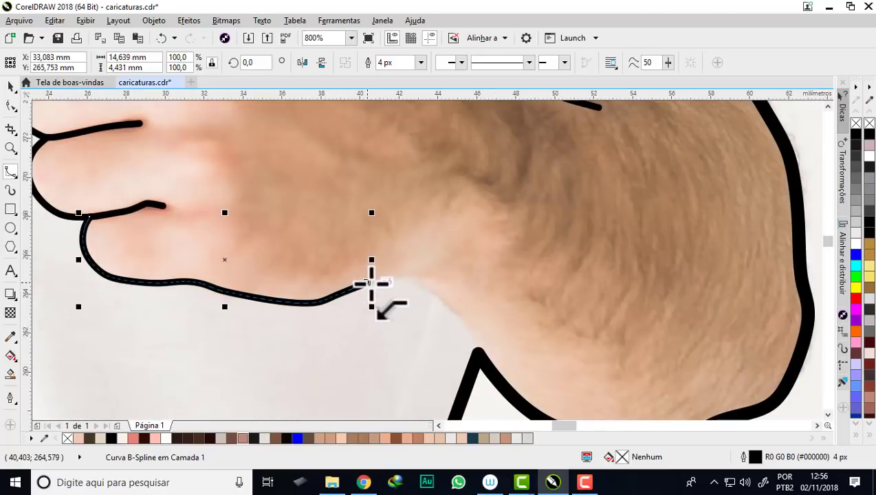
left_click(368, 282)
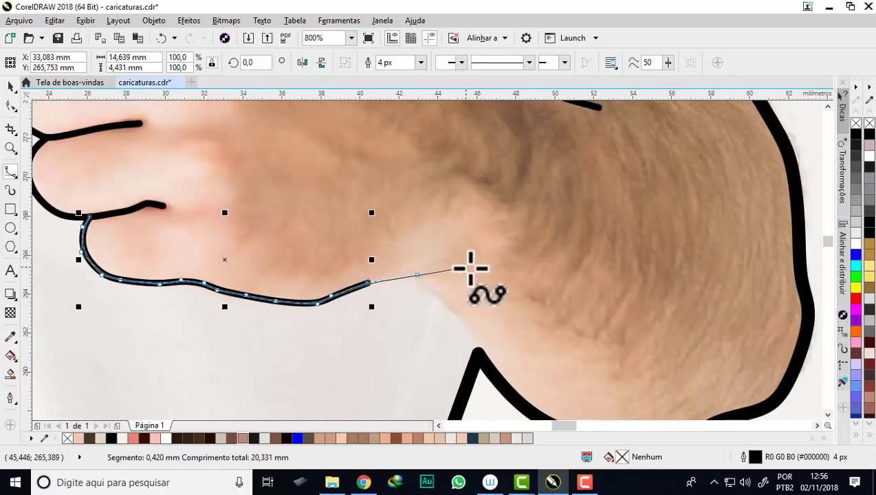
double_click(514, 269)
Step: Draw a short B-spline joining the fist outline to the torso outline
scroll(397, 268, "down", 2)
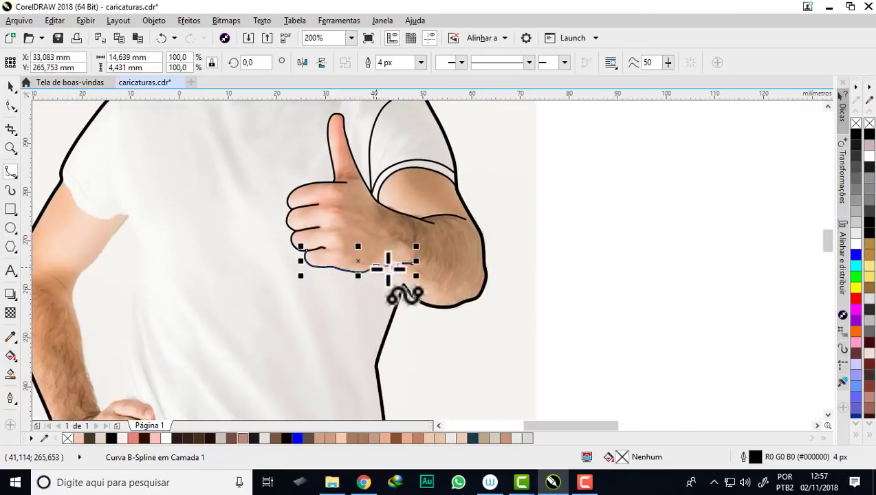
scroll(400, 268, "up", 2)
left_click(344, 251)
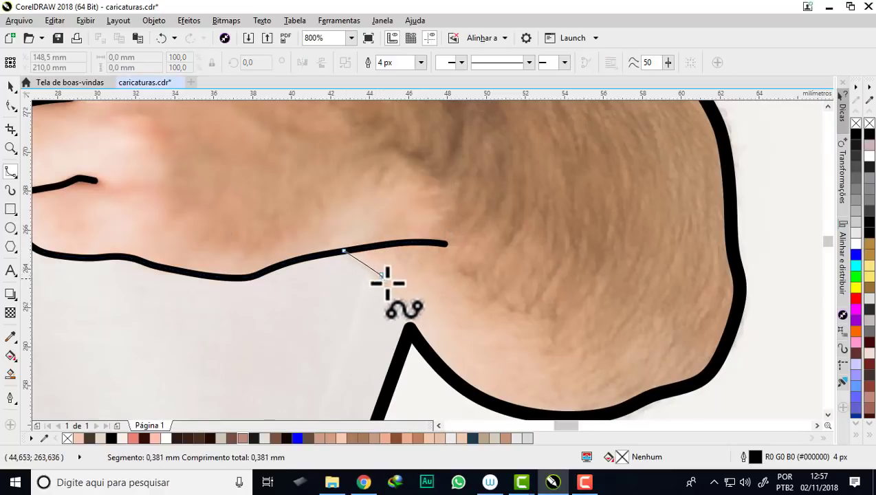
double_click(410, 329)
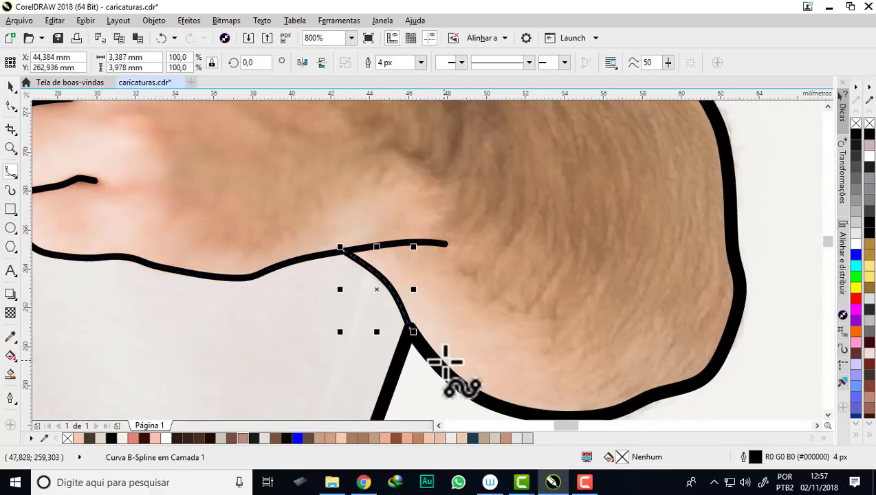
scroll(389, 272, "up", 1)
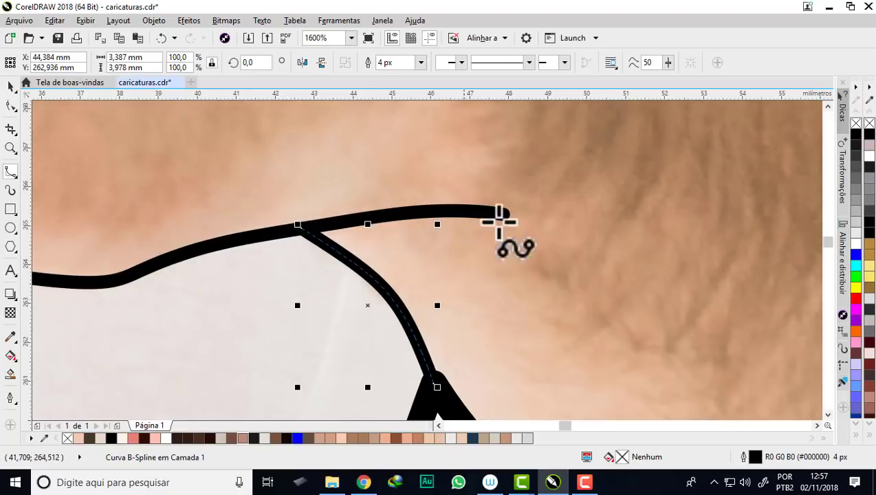
scroll(447, 275, "down", 3)
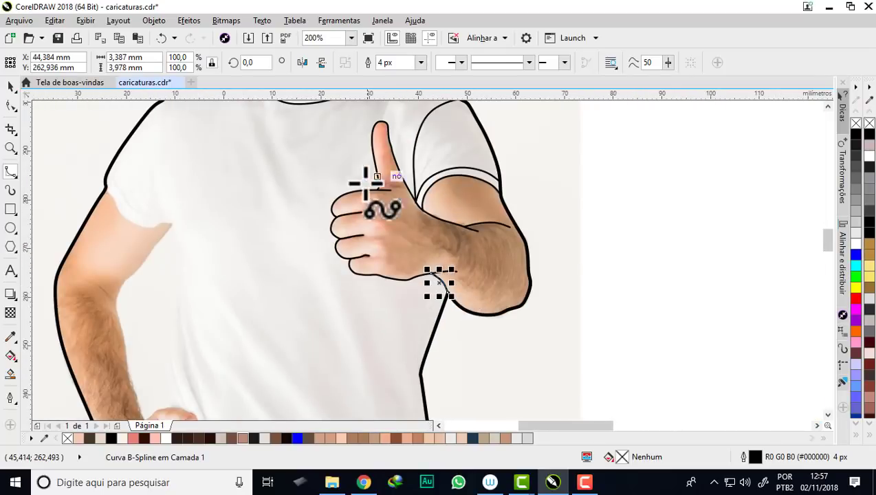
Step: Trace a thick B-spline from the jeans crotch up along the seam
scroll(380, 235, "down", 1)
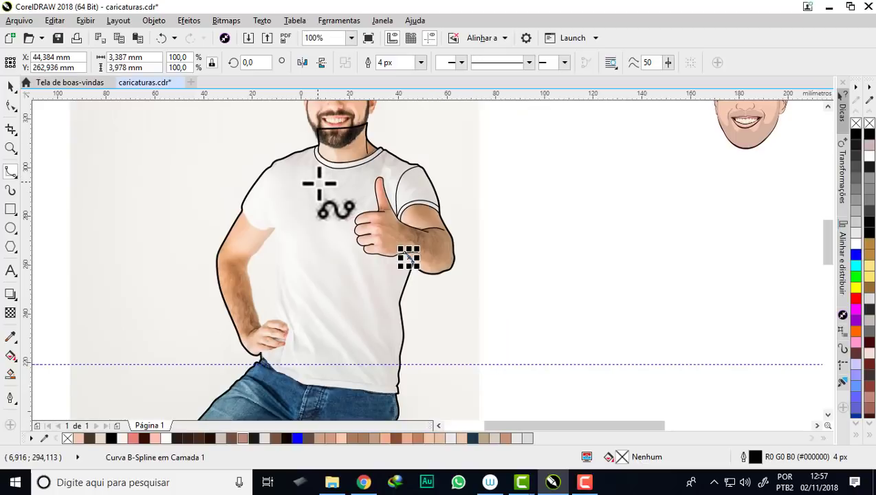
scroll(327, 314, "down", 2)
scroll(364, 346, "up", 1)
scroll(348, 354, "up", 1)
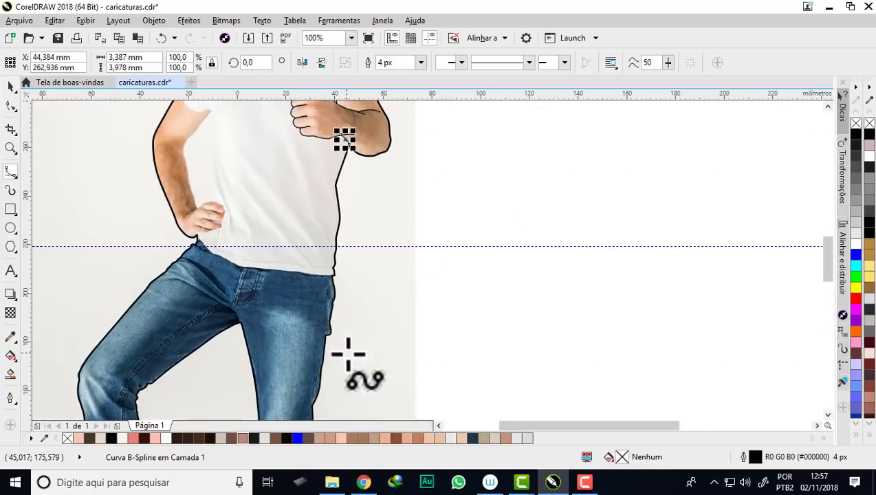
scroll(305, 255, "down", 1)
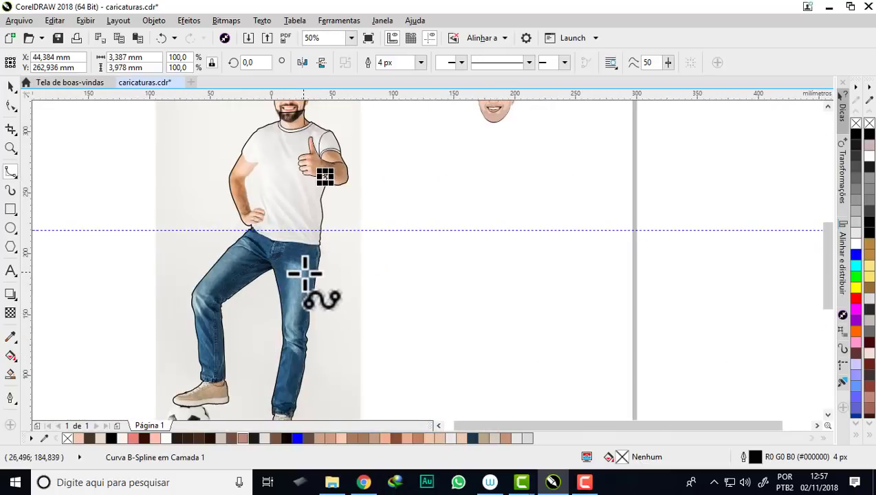
scroll(237, 252, "up", 2)
scroll(340, 303, "up", 1)
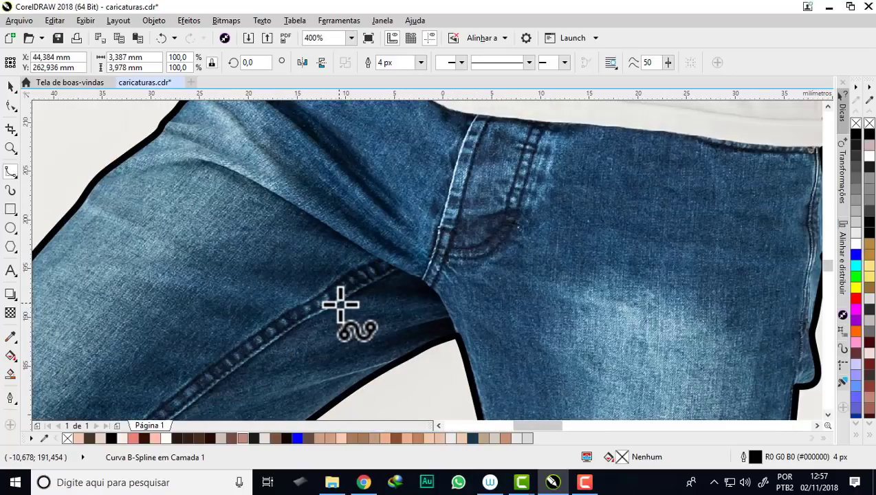
scroll(461, 331, "up", 1)
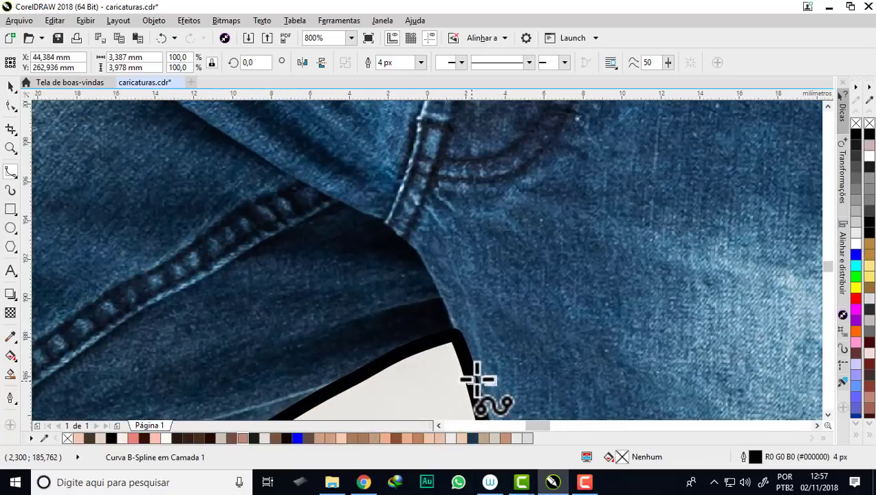
left_click(455, 339)
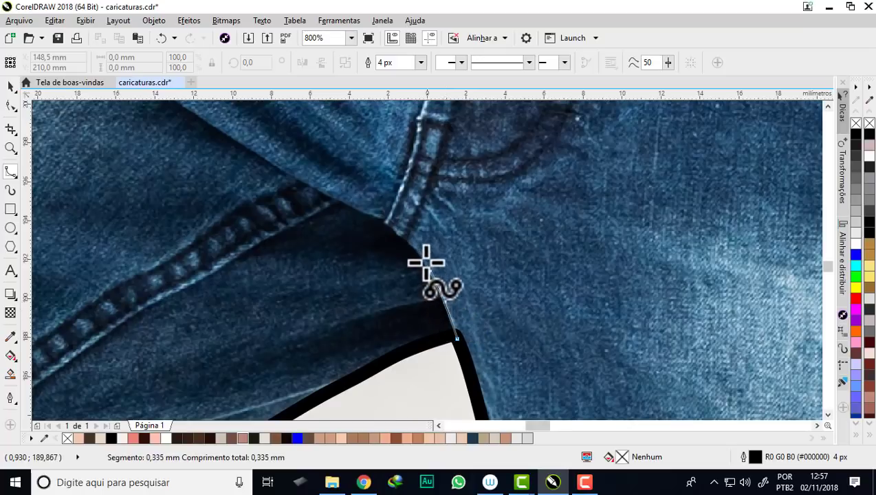
left_click(354, 209)
left_click(284, 173)
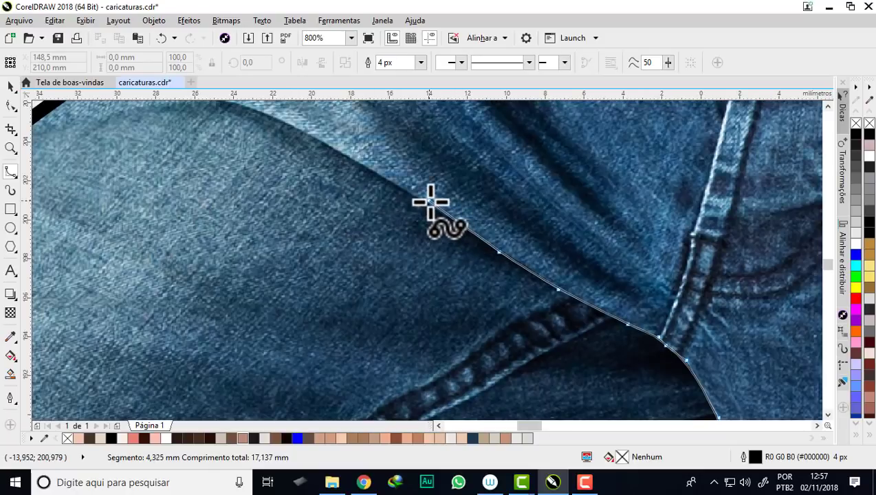
left_click(426, 199)
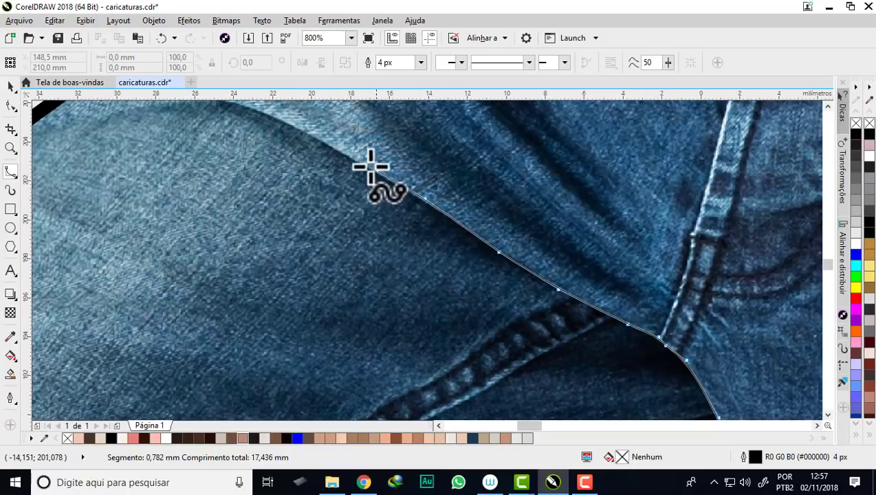
left_click(333, 147)
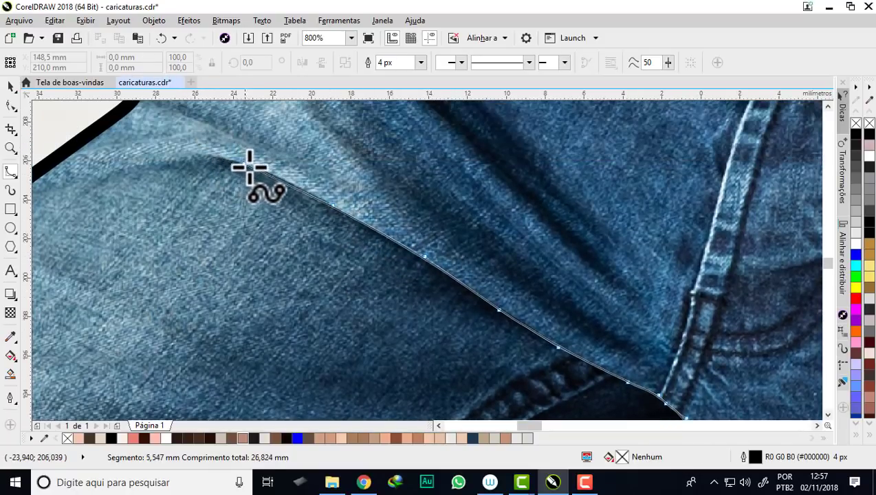
left_click(247, 165)
double_click(207, 152)
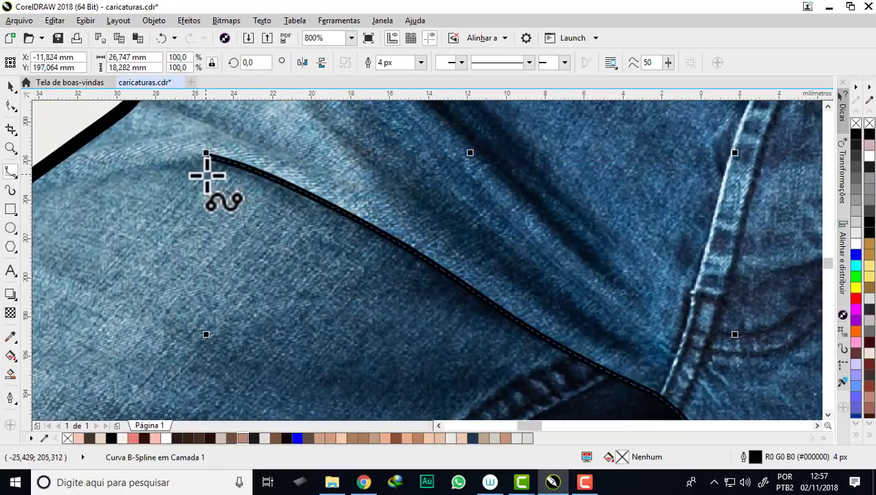
Step: Draw a fold line running from the jeans outline diagonally down across the jeans
scroll(206, 175, "down", 2)
scroll(206, 179, "down", 1)
scroll(211, 157, "up", 2)
scroll(221, 161, "up", 1)
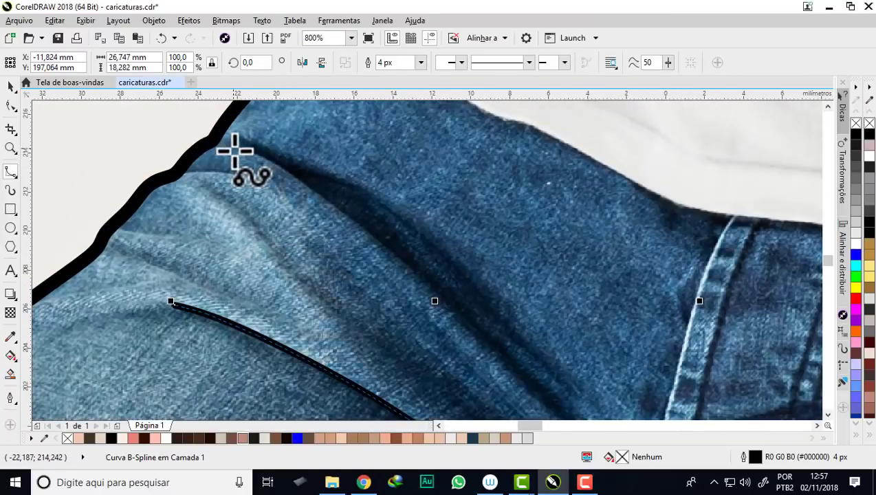
left_click(208, 142)
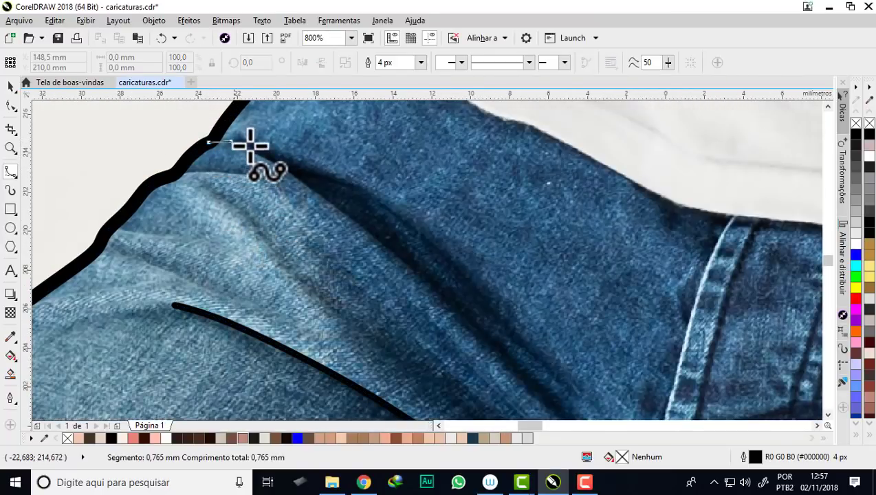
left_click(256, 150)
left_click(325, 194)
left_click(465, 317)
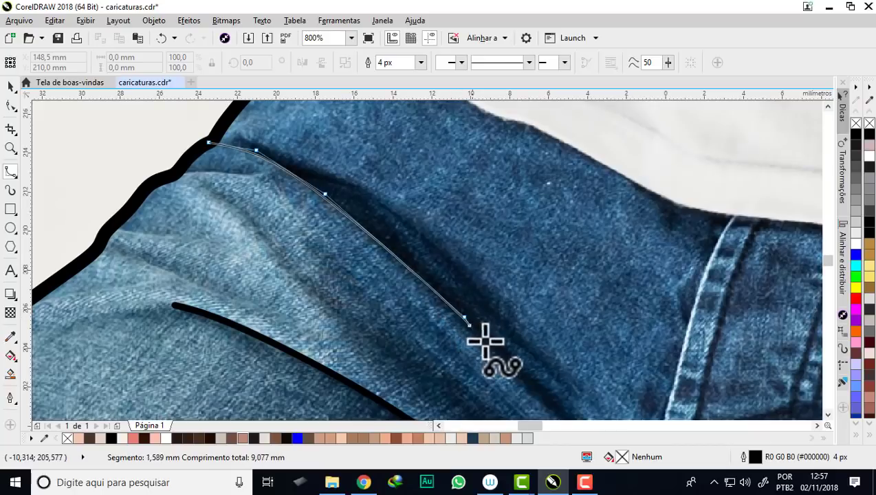
scroll(486, 341, "down", 1)
left_click(546, 351)
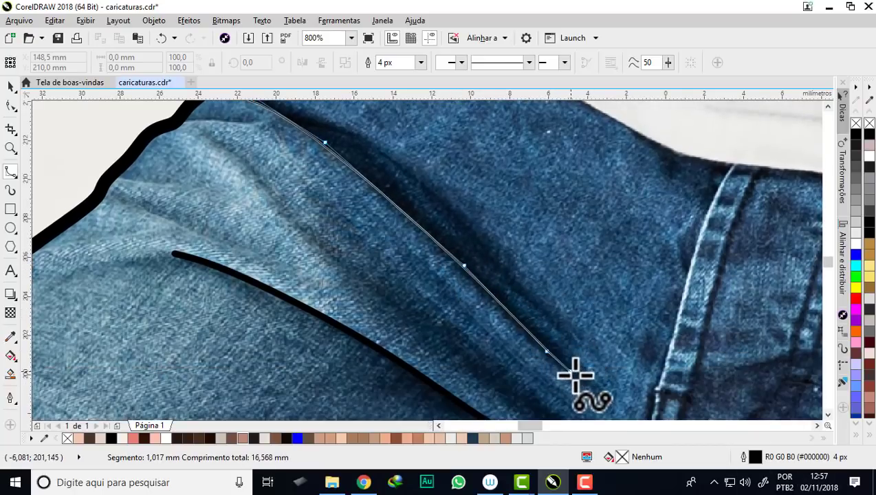
double_click(580, 382)
Step: Add a curve tracing the upper jeans fold near the hip
scroll(454, 225, "down", 1)
scroll(381, 215, "up", 1)
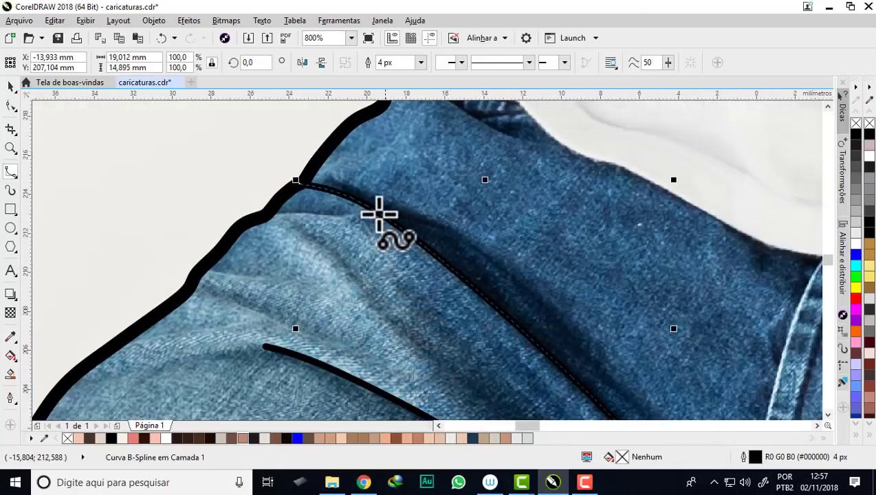
left_click(371, 208)
left_click(450, 234)
left_click(540, 299)
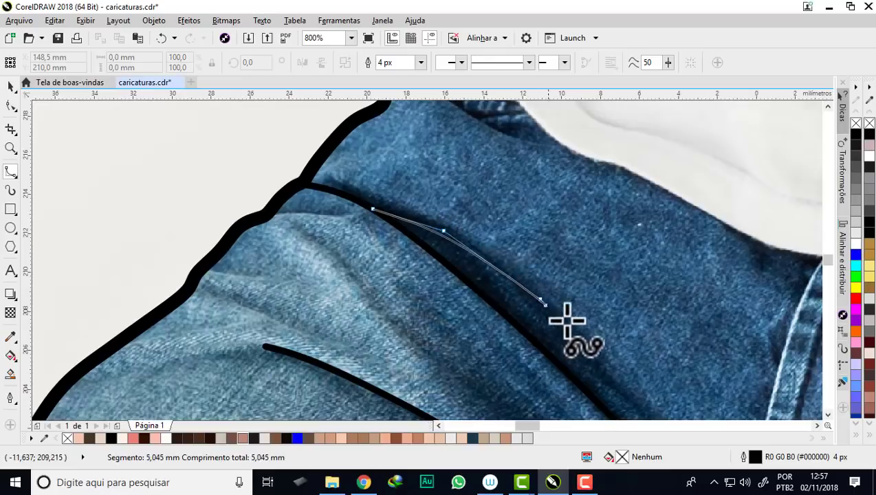
double_click(597, 360)
scroll(401, 197, "down", 2)
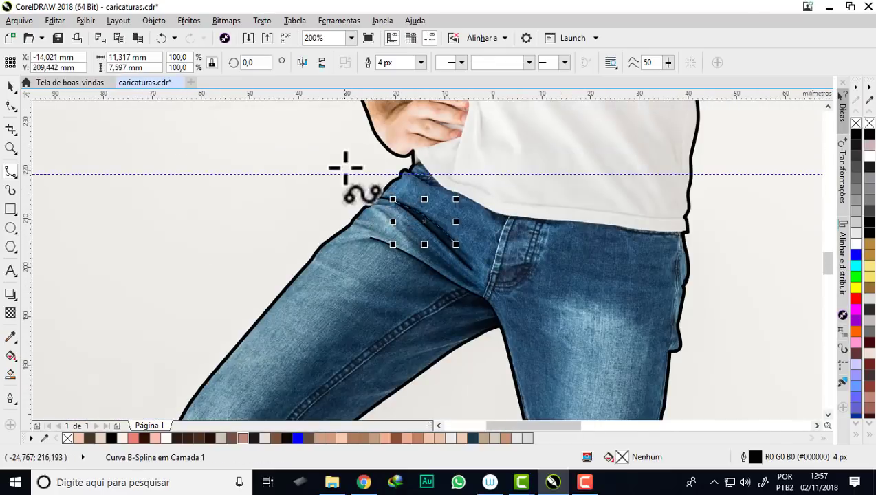
Step: Zoom to the standing leg's knee and trace a long crease up-left along the knee fold
scroll(345, 167, "down", 1)
scroll(346, 168, "down", 2)
scroll(415, 295, "up", 1)
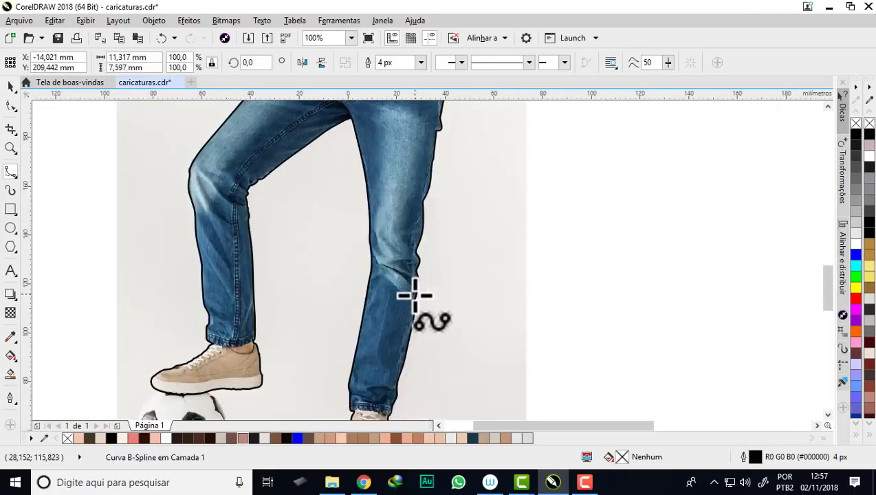
scroll(403, 281, "up", 1)
scroll(371, 260, "down", 2)
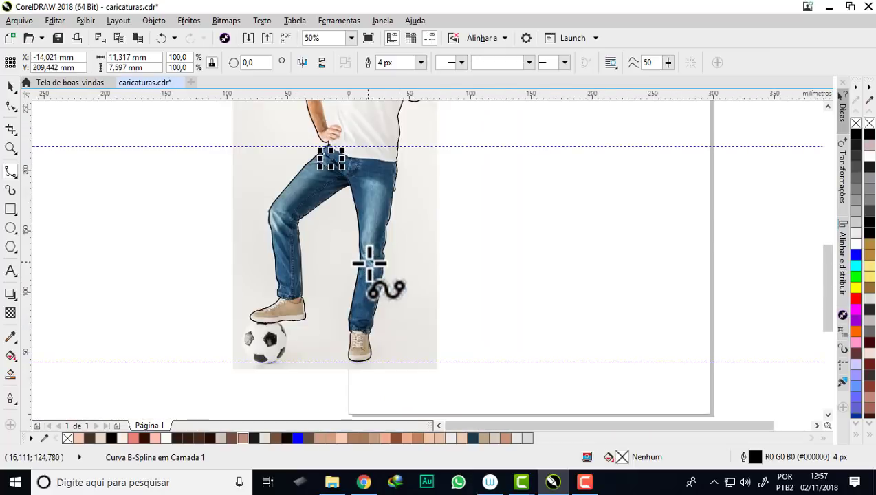
scroll(378, 278, "up", 2)
scroll(373, 250, "up", 1)
scroll(371, 220, "up", 1)
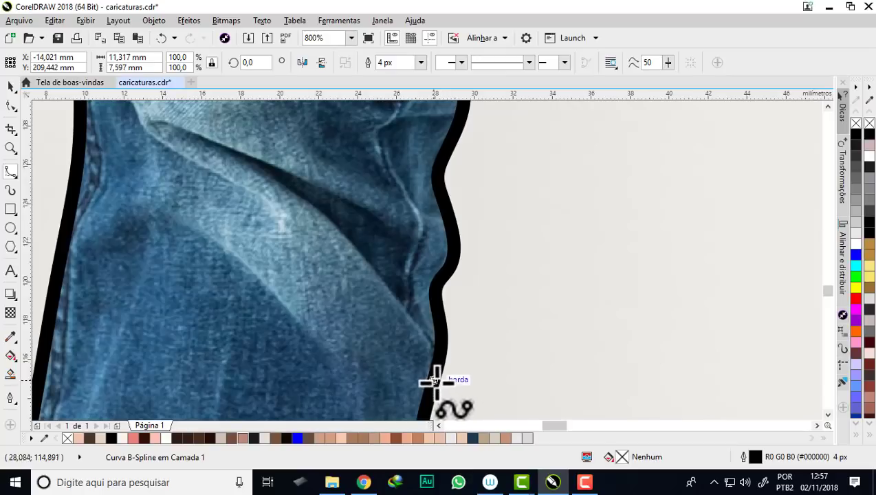
left_click(441, 356)
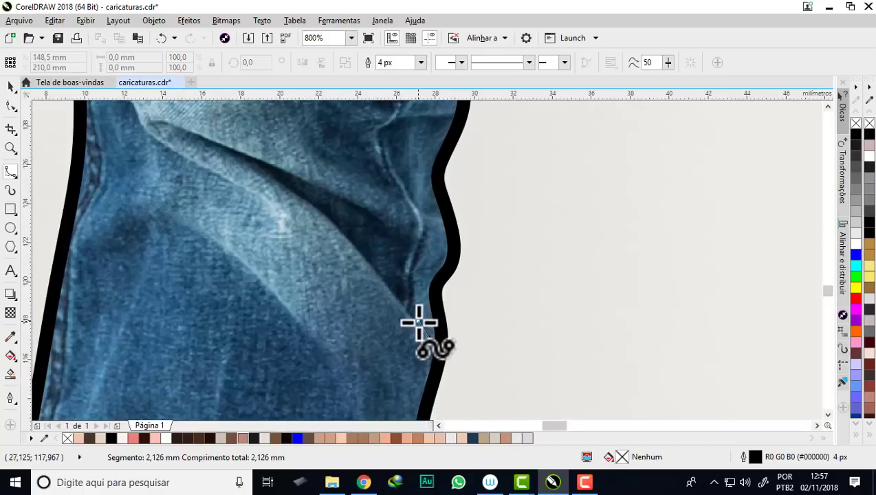
left_click(417, 321)
left_click(383, 283)
left_click(327, 218)
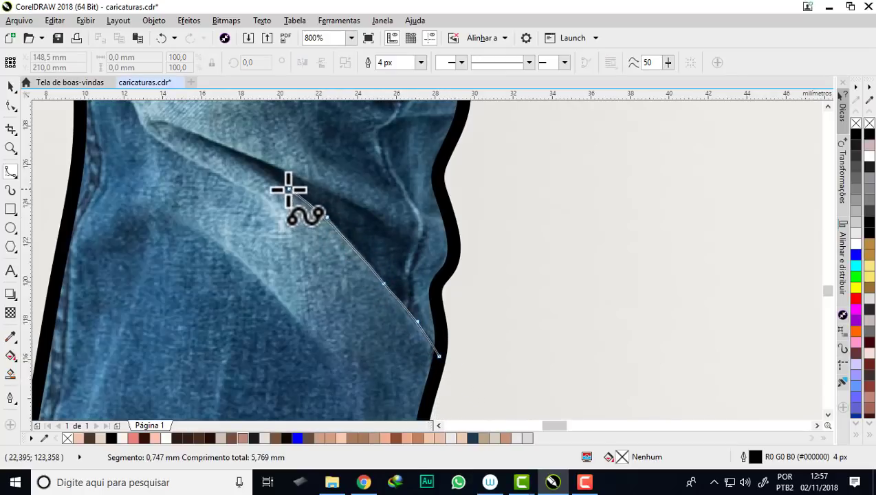
left_click(279, 183)
left_click(226, 151)
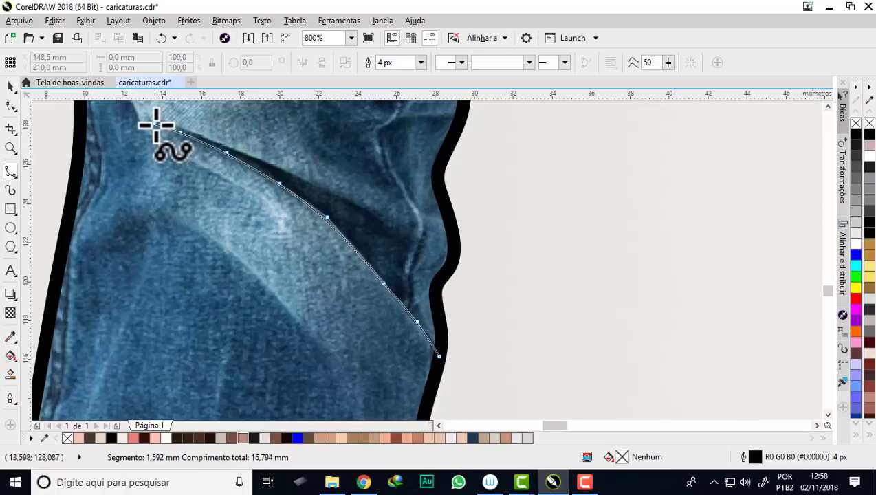
double_click(185, 145)
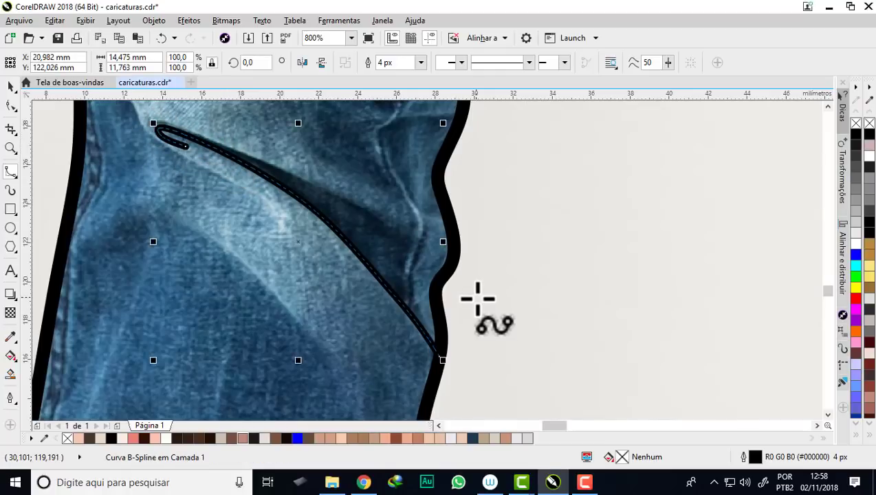
Step: Draw a second, hooked crease inside the fold, closing it at its start
left_click(384, 222)
left_click(329, 189)
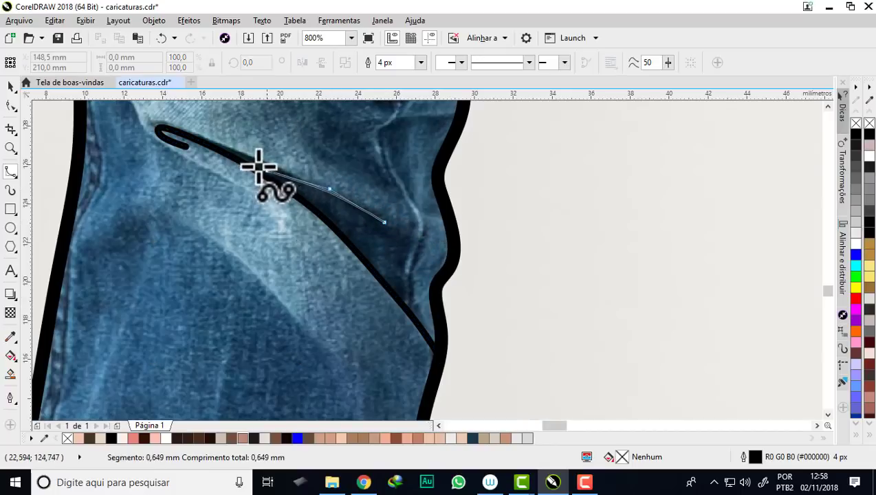
left_click(232, 148)
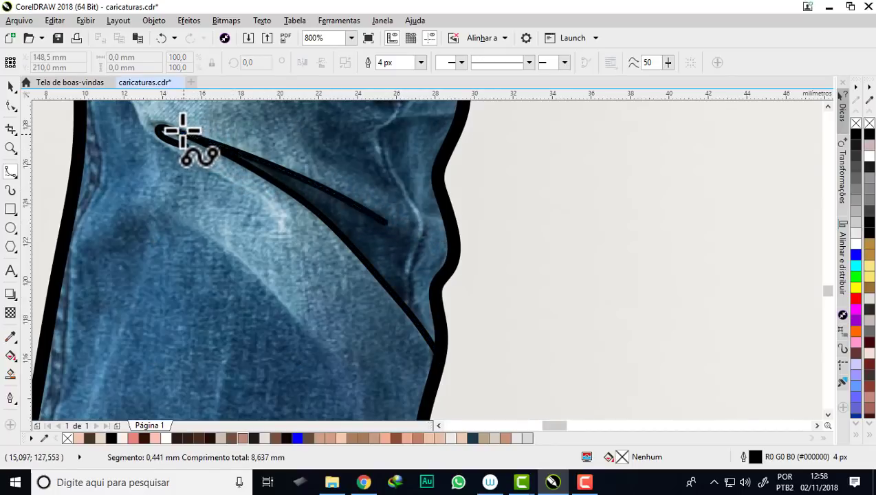
left_click(182, 130)
Step: Trace a line down the leg's left outline and along the lower knee crease
scroll(296, 241, "down", 3)
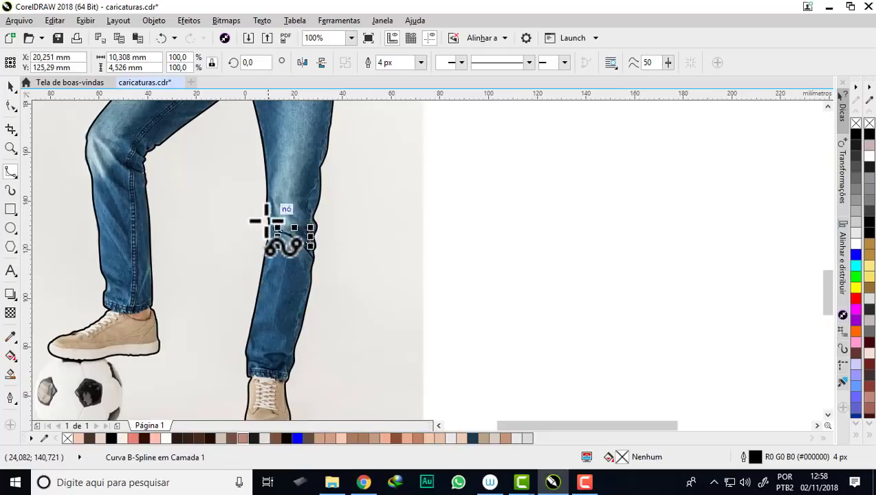
scroll(267, 220, "up", 2)
scroll(264, 196, "up", 1)
scroll(319, 309, "down", 1)
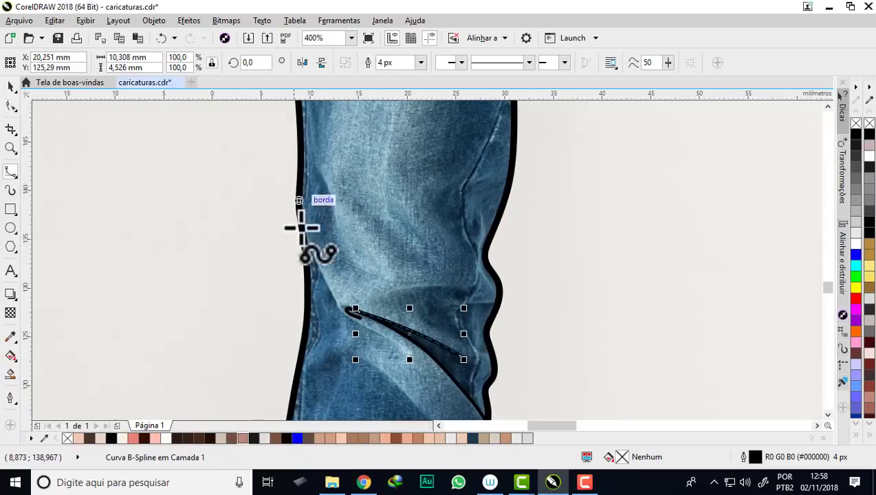
scroll(301, 227, "up", 1)
left_click(286, 172)
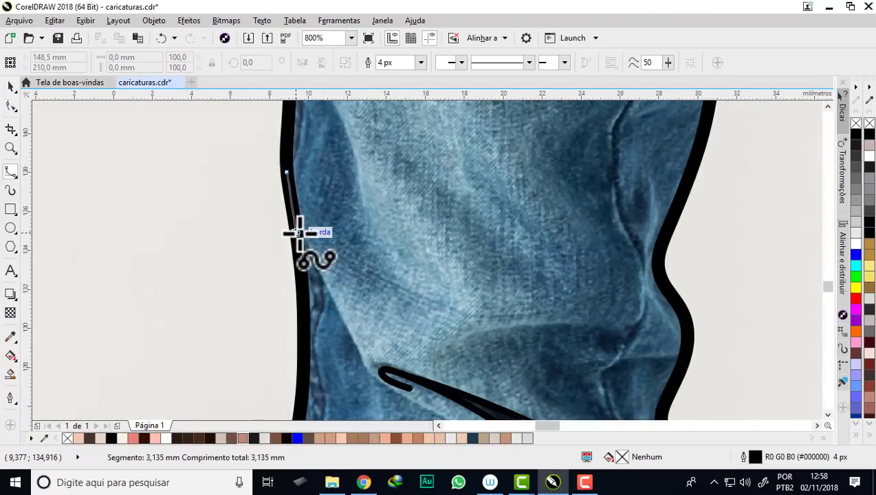
left_click(296, 233)
left_click(333, 295)
left_click(363, 362)
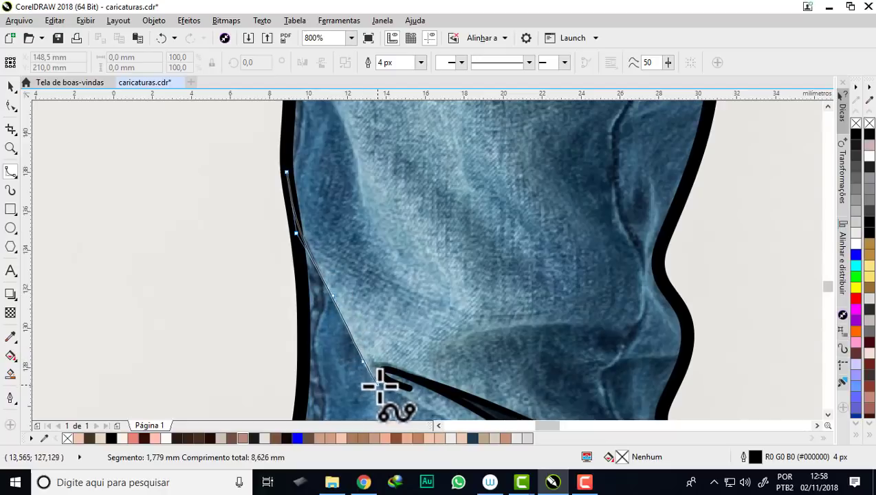
left_click(379, 385)
left_click(443, 365)
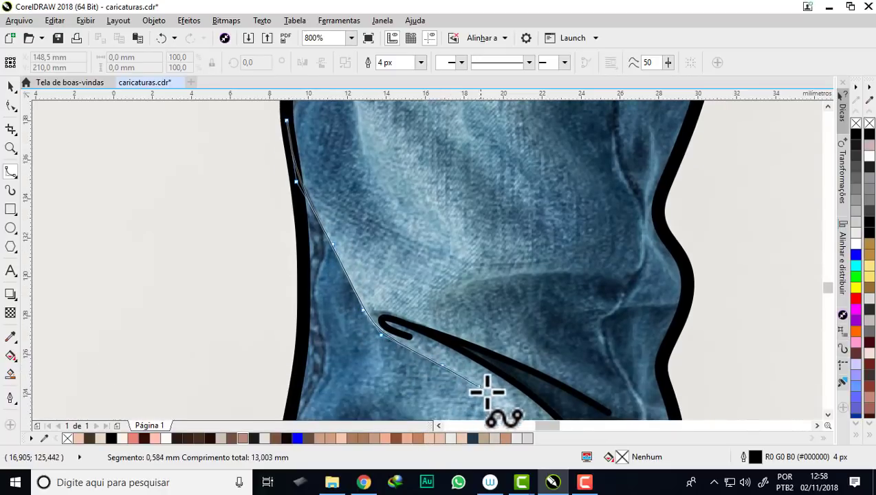
double_click(490, 395)
scroll(371, 180, "down", 2)
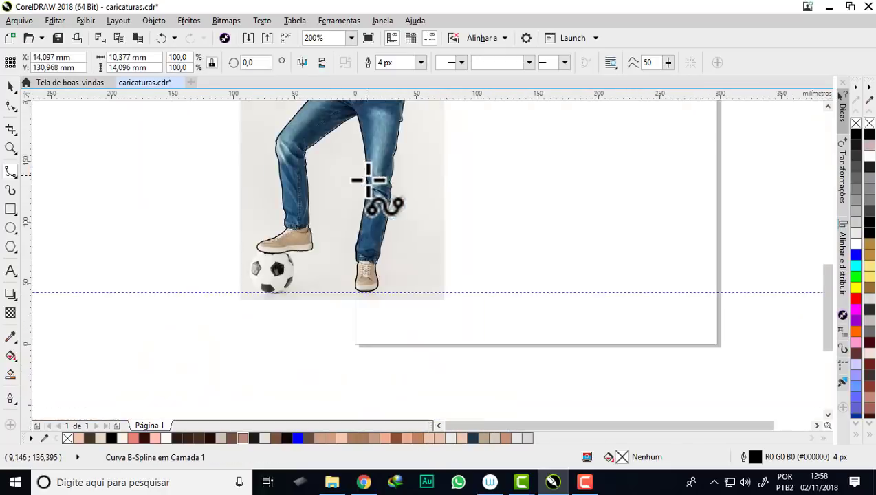
Step: Draw a short crease line near the right outline of the jeans cuff
scroll(360, 238, "up", 2)
scroll(389, 318, "up", 1)
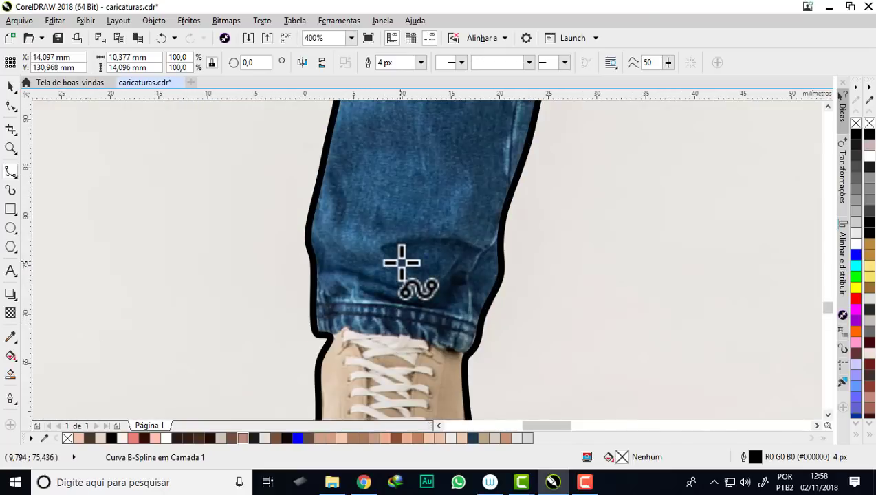
left_click(500, 238)
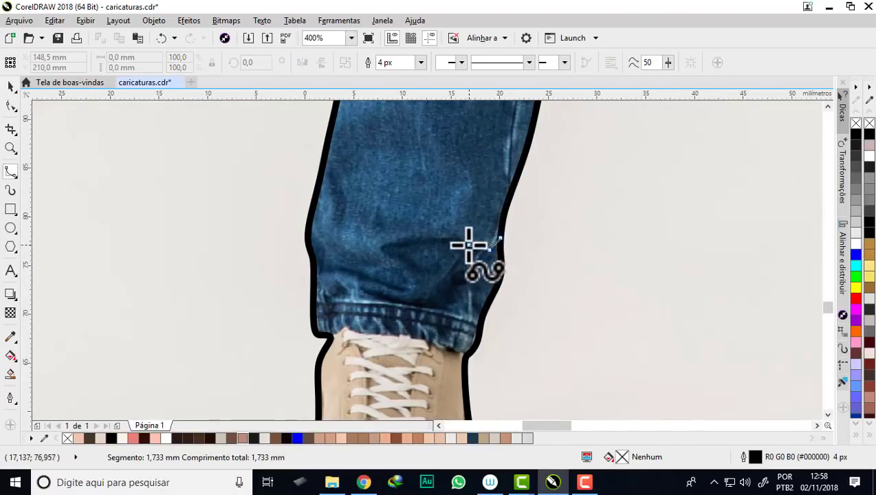
left_click(468, 244)
double_click(401, 249)
Step: Trace a curve across the jeans cuff from the right outline to the left
scroll(463, 273, "down", 1)
scroll(459, 274, "down", 3)
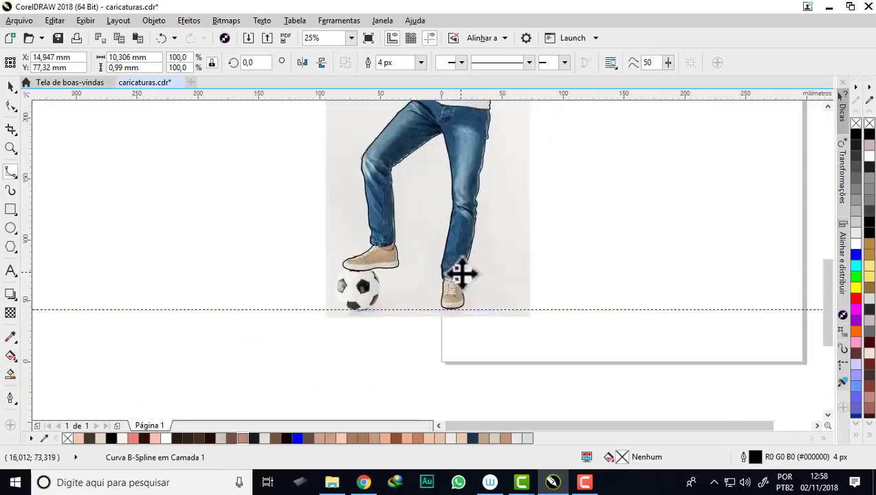
scroll(463, 289, "up", 3)
scroll(440, 277, "up", 2)
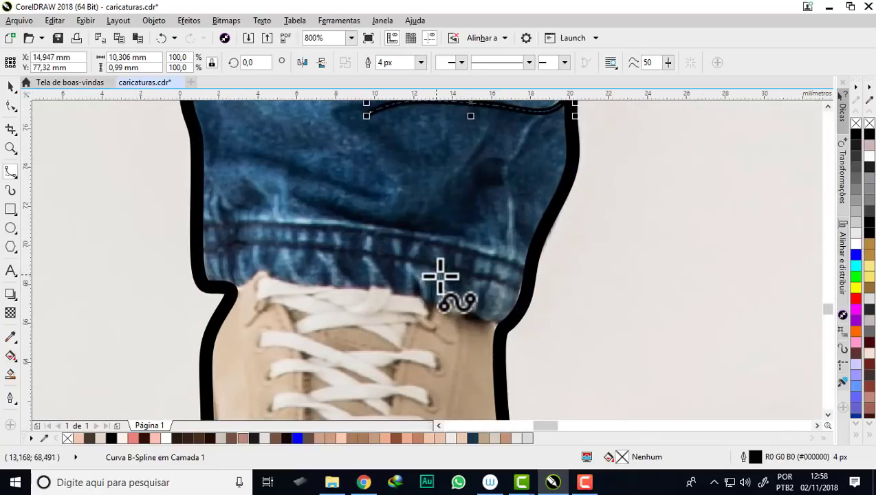
left_click(529, 273)
left_click(470, 251)
left_click(378, 233)
left_click(280, 221)
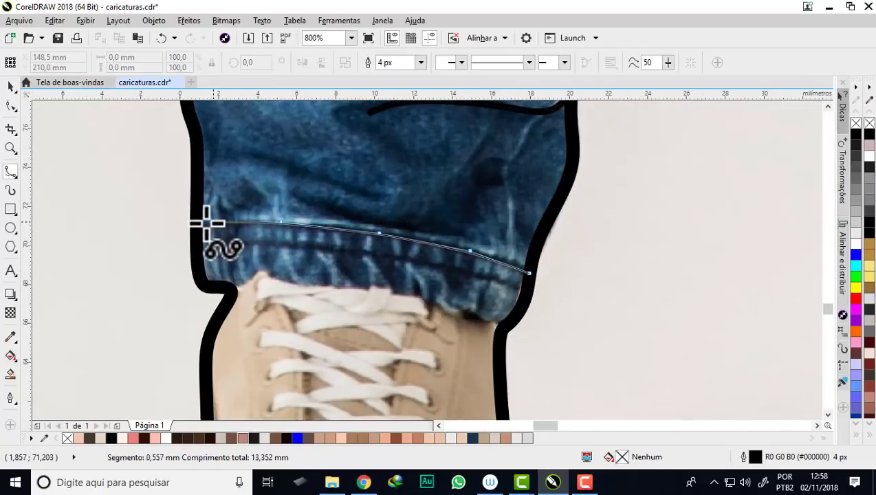
double_click(203, 222)
Step: Trace the wavy hem edge where the jeans meet the shoe, passing over the laces
scroll(493, 328, "up", 1)
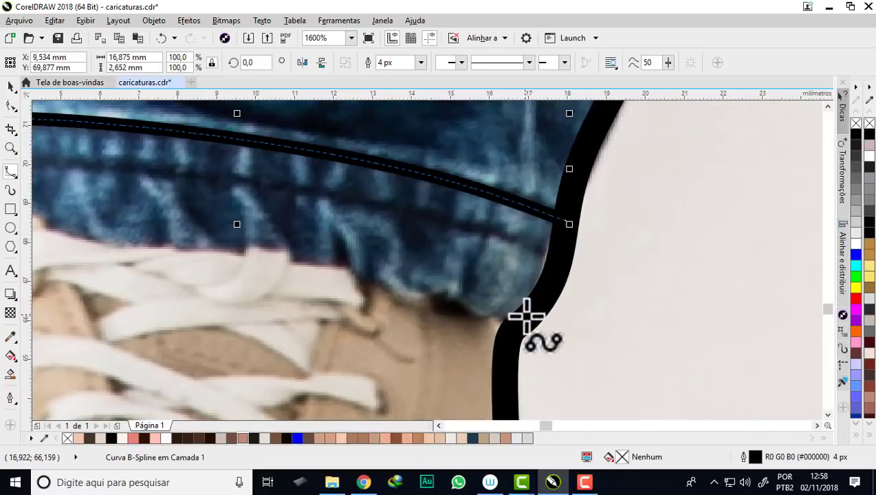
left_click(526, 318)
left_click(490, 320)
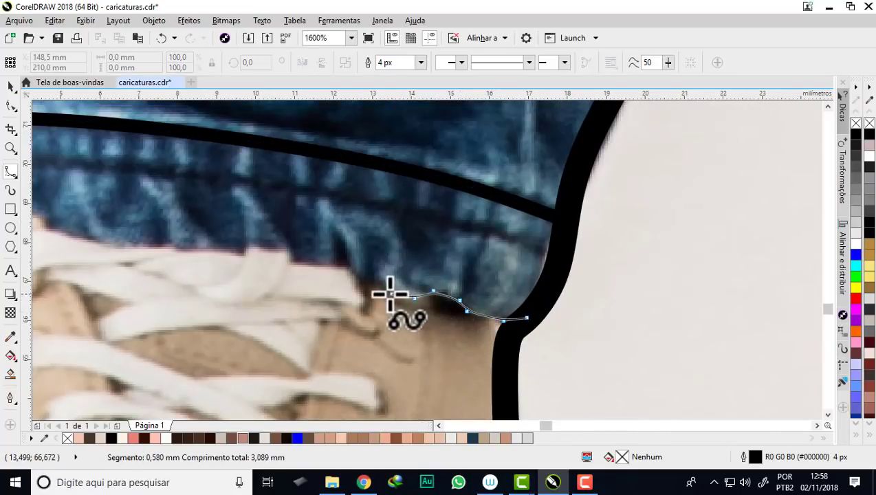
left_click(342, 266)
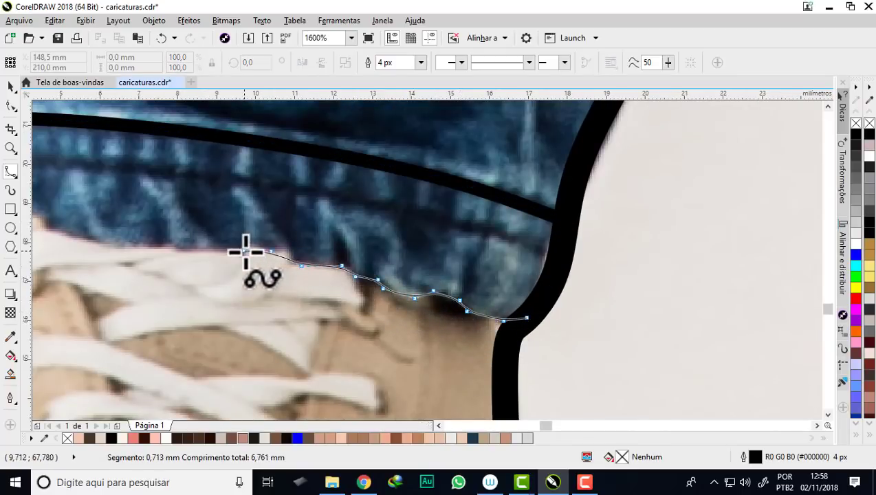
left_click(91, 245)
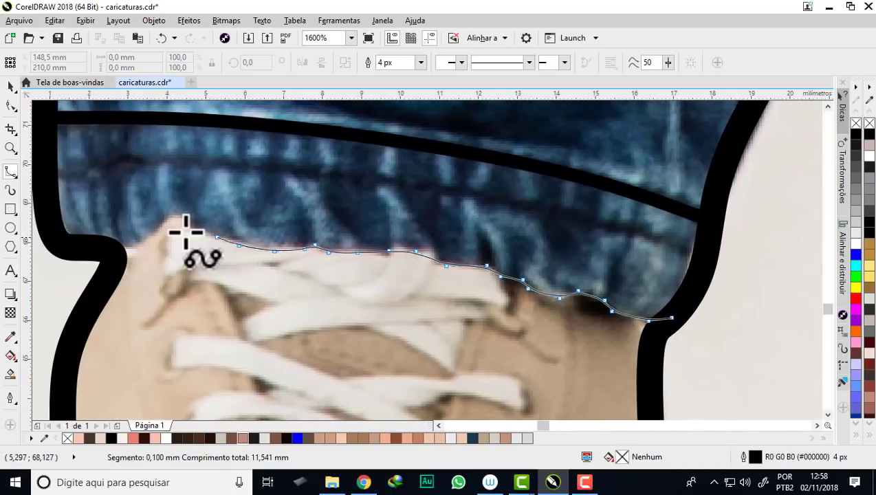
left_click(184, 209)
left_click(107, 246)
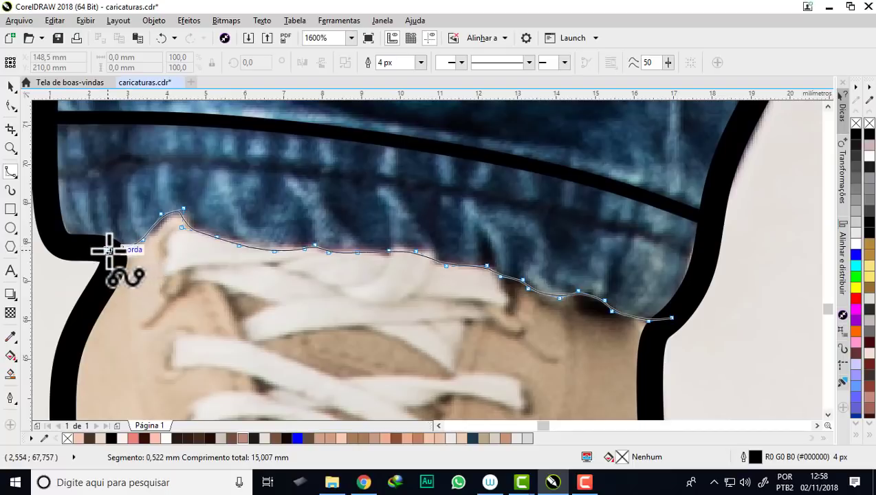
double_click(107, 246)
Step: Add a second curve leftward across the cuff along the jeans hem
scroll(430, 172, "down", 3)
scroll(410, 189, "down", 3)
scroll(410, 185, "up", 2)
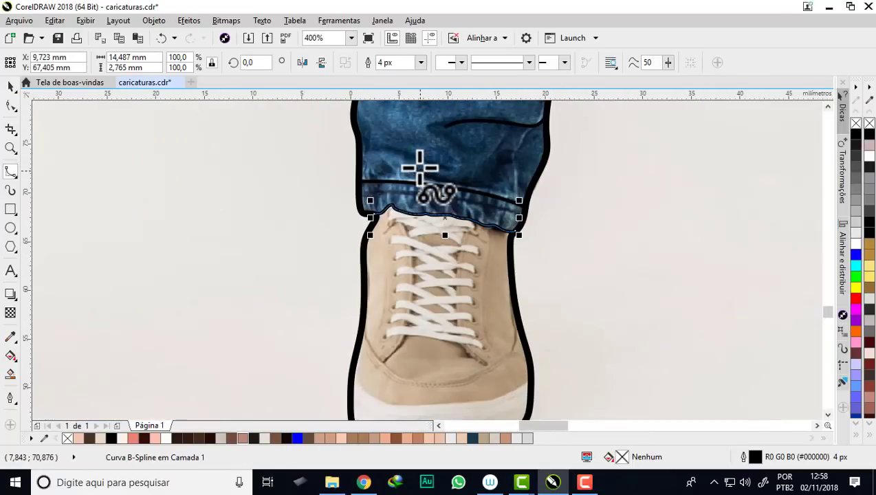
scroll(416, 169, "up", 1)
scroll(415, 170, "up", 1)
scroll(302, 195, "down", 1)
scroll(310, 199, "down", 2)
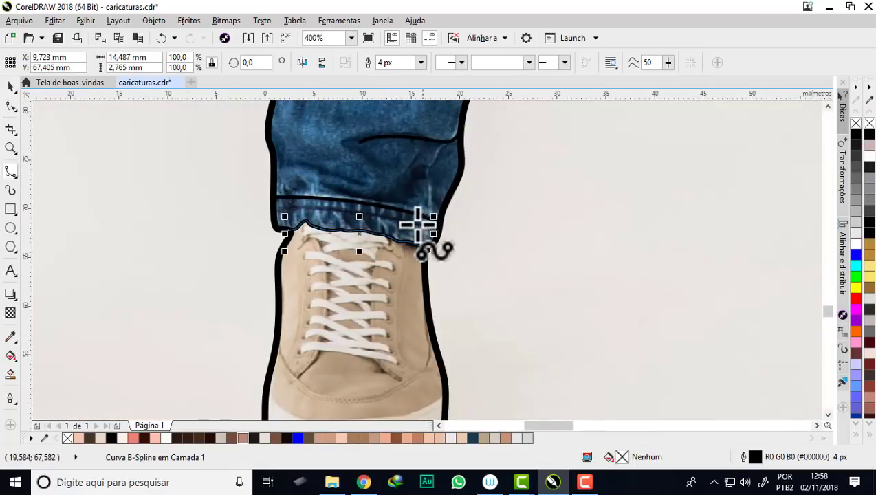
scroll(444, 233, "up", 1)
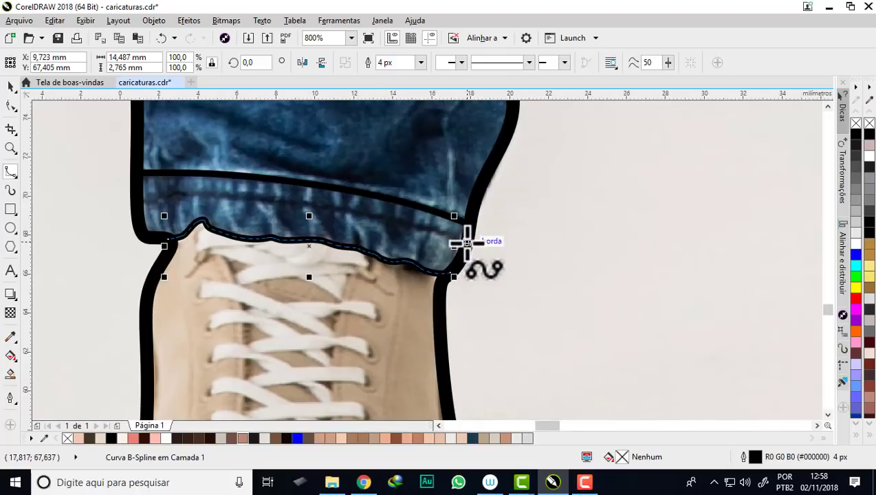
left_click(467, 242)
left_click(383, 220)
left_click(270, 199)
left_click(210, 193)
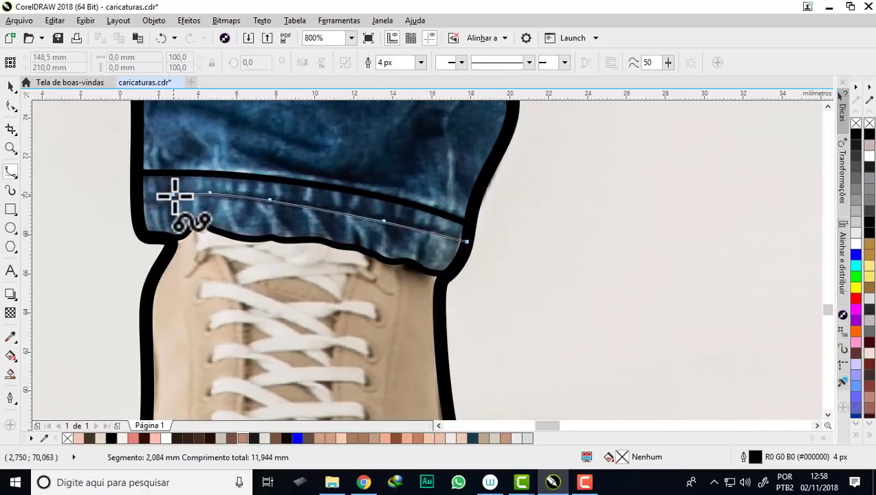
double_click(141, 199)
Step: Trace a long fold line from the knee outline up along the jeans seam
scroll(340, 260, "down", 4)
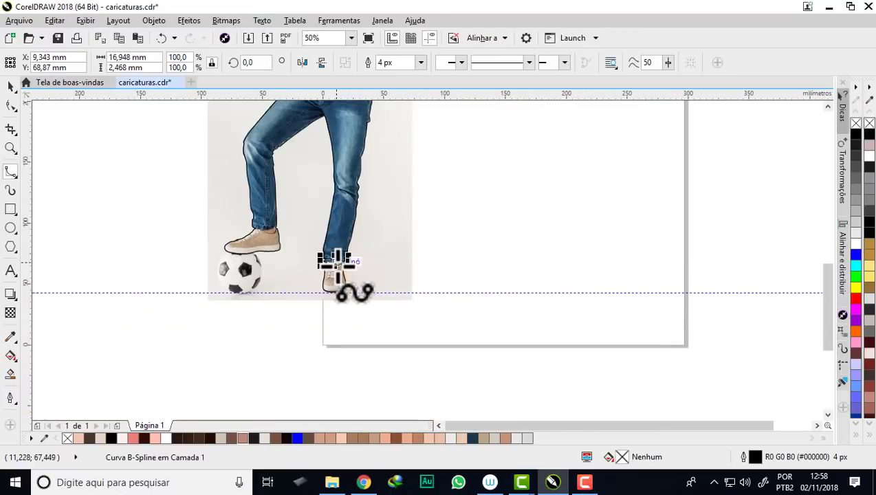
scroll(274, 227, "up", 2)
scroll(264, 248, "down", 2)
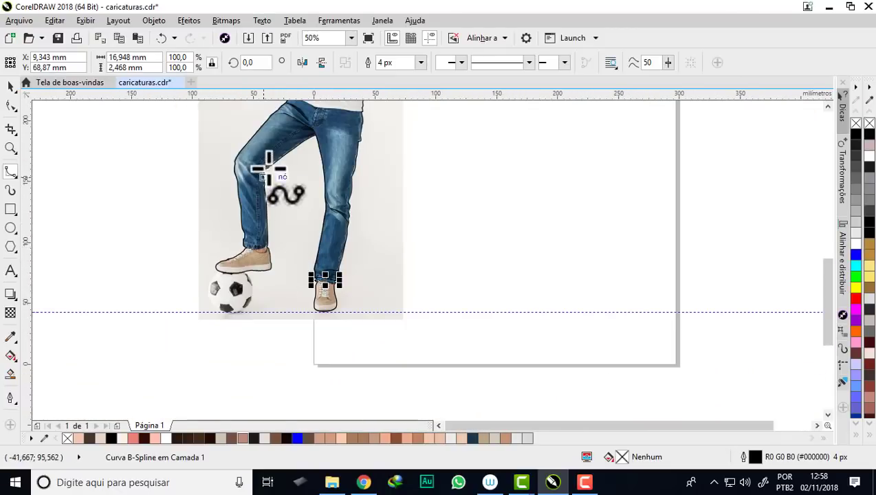
scroll(268, 168, "up", 3)
scroll(234, 258, "up", 1)
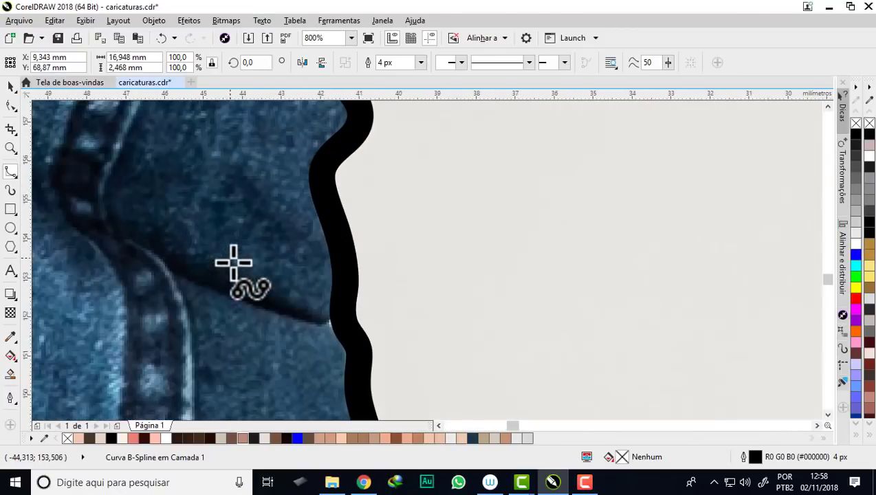
scroll(235, 261, "up", 1)
scroll(344, 313, "down", 1)
scroll(261, 299, "up", 1)
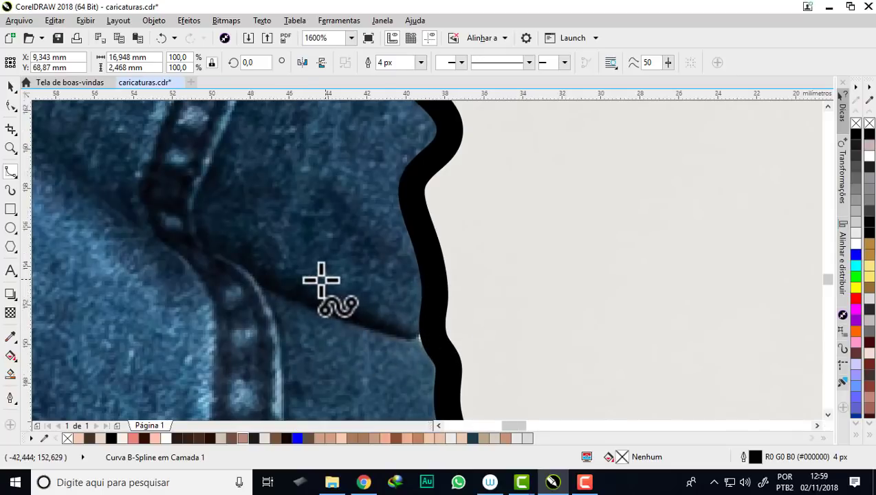
scroll(302, 277, "down", 3)
scroll(301, 278, "up", 1)
scroll(299, 273, "up", 1)
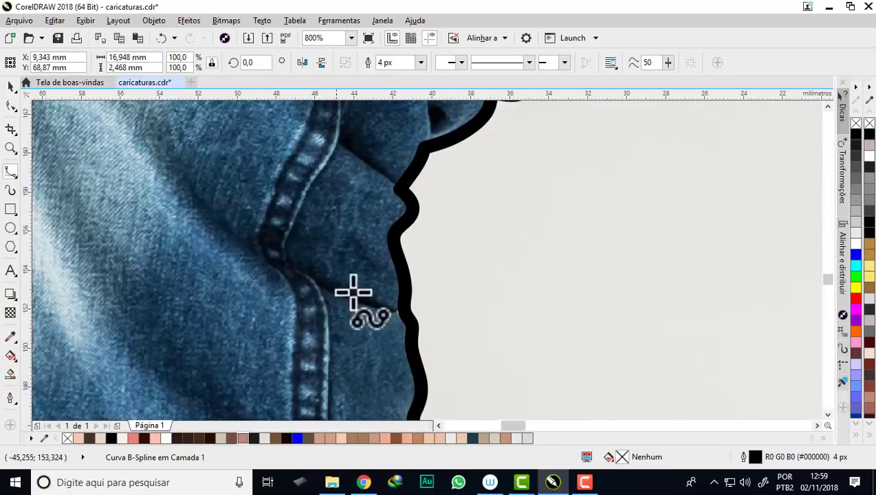
left_click(402, 305)
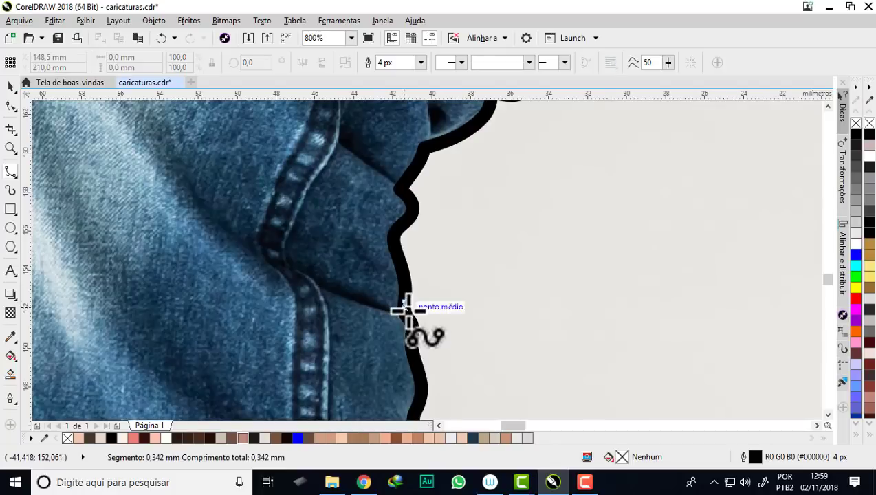
left_click(344, 299)
left_click(293, 274)
left_click(229, 237)
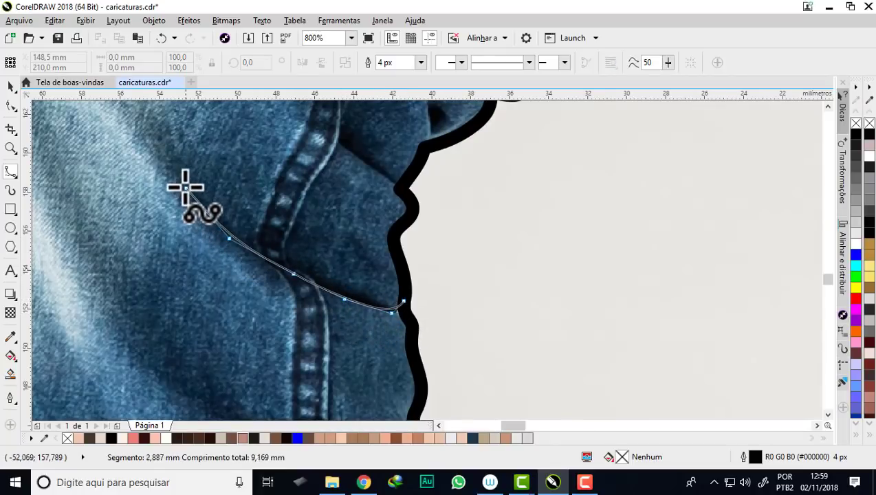
left_click(187, 184)
double_click(162, 149)
Step: Add two more knee creases: a short one and one running upward from the outline
scroll(290, 274, "down", 2)
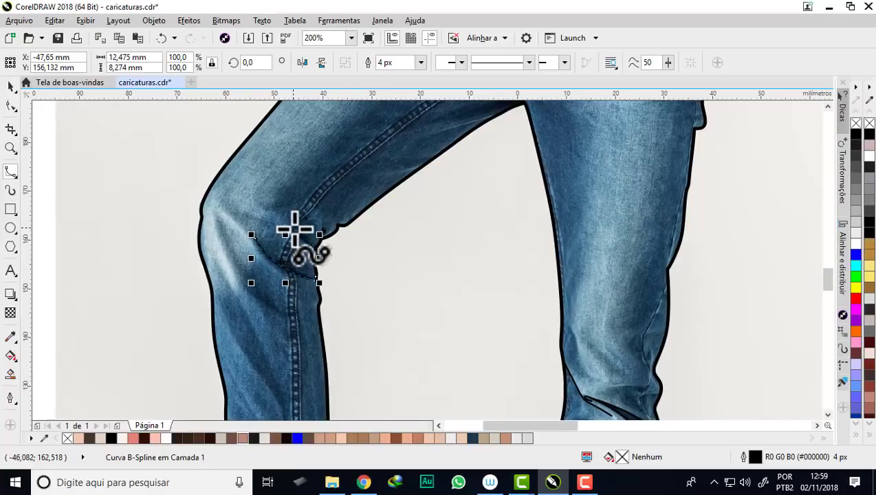
scroll(293, 231, "up", 3)
left_click(473, 394)
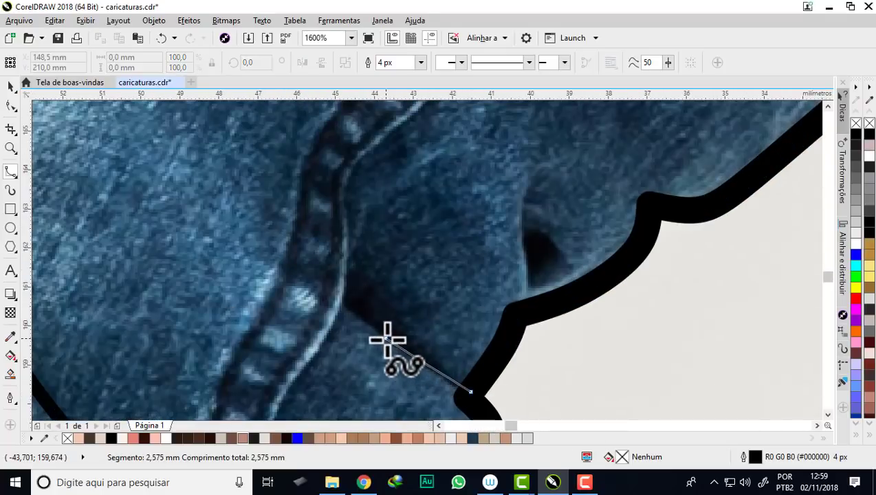
double_click(342, 297)
left_click(509, 333)
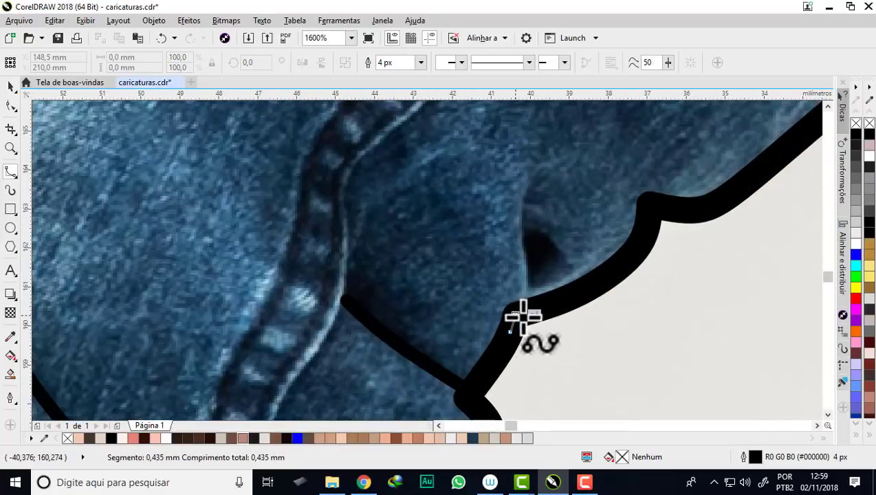
left_click(529, 284)
left_click(520, 231)
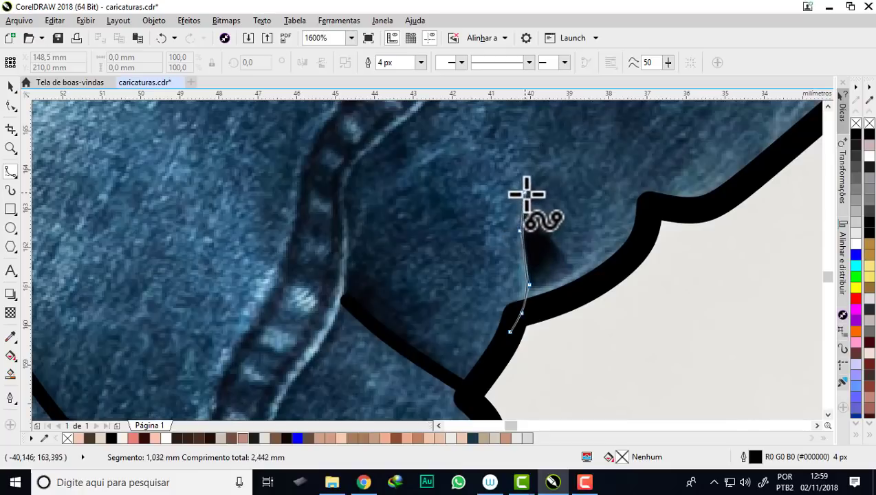
double_click(558, 154)
scroll(494, 180, "down", 3)
Step: Trace the raised shoe's collar from the ankle's back outline down the heel and around
scroll(313, 231, "down", 1)
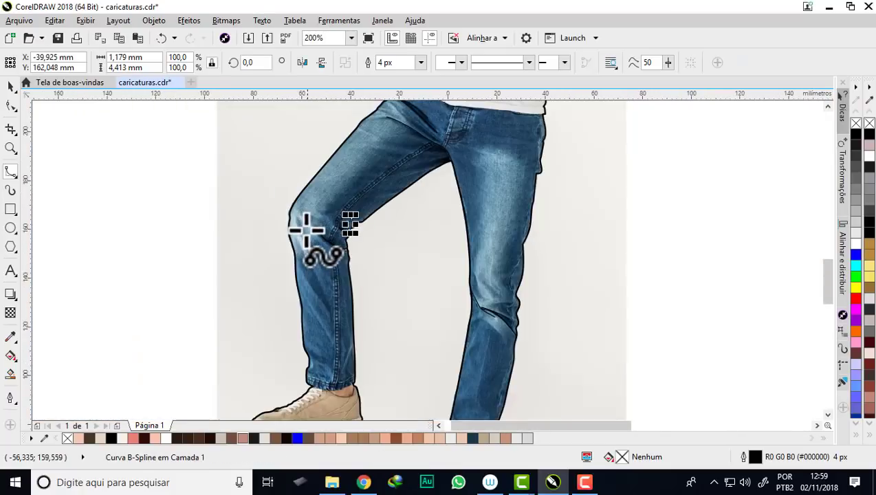
scroll(312, 225, "down", 1)
scroll(357, 167, "up", 1)
scroll(416, 186, "up", 1)
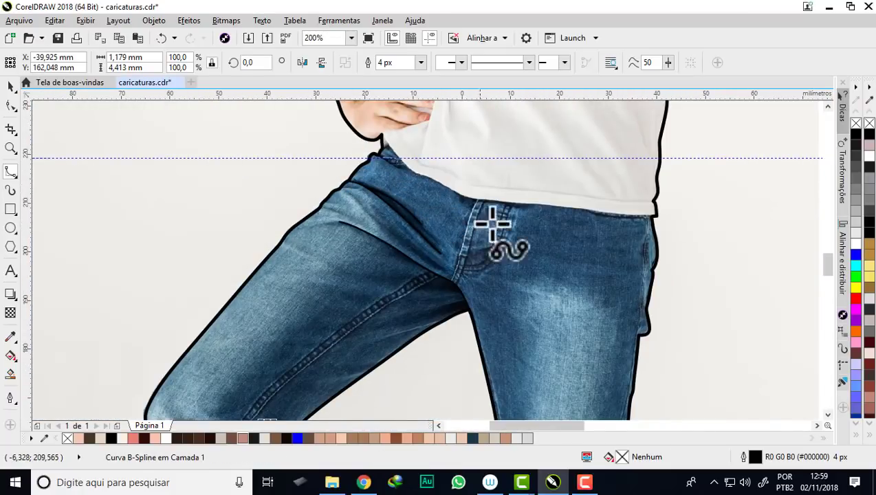
scroll(400, 200, "down", 3)
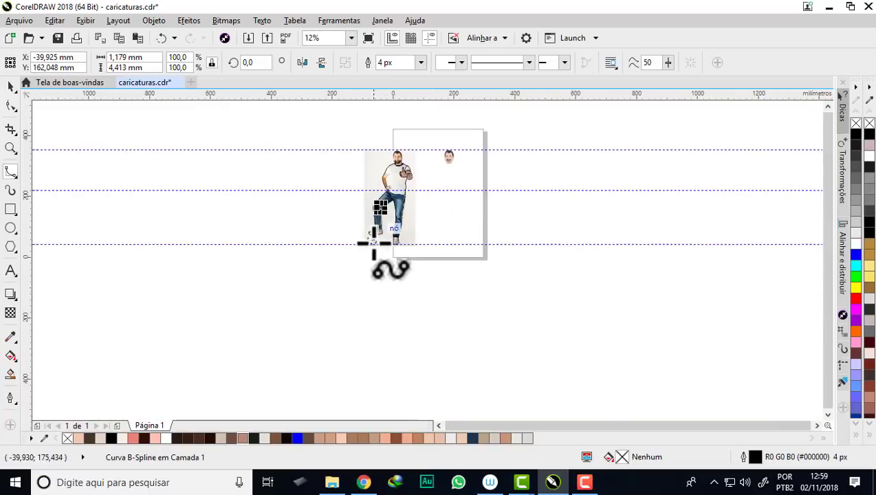
scroll(371, 244, "up", 1)
scroll(391, 211, "up", 2)
scroll(383, 204, "up", 1)
scroll(342, 195, "down", 2)
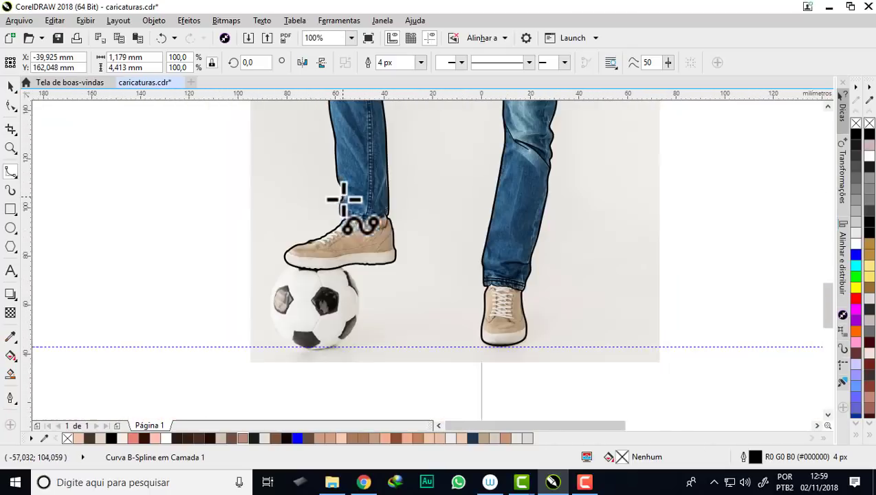
scroll(377, 228, "up", 1)
scroll(355, 230, "up", 1)
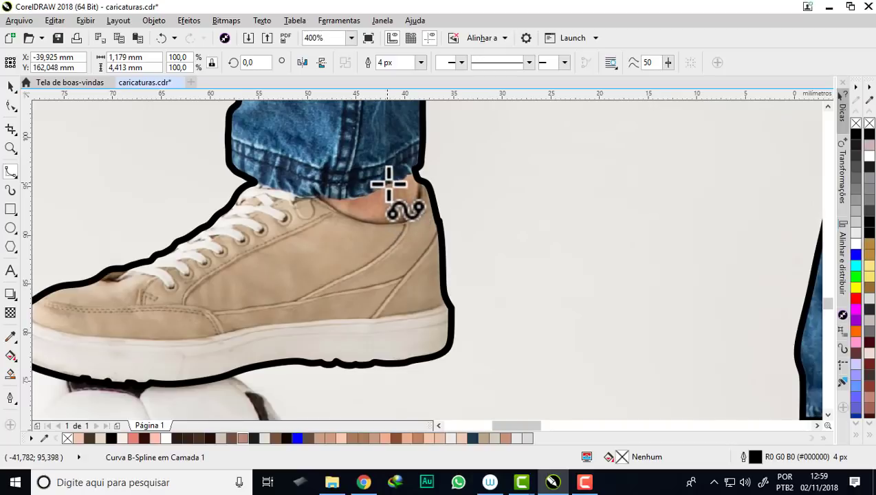
scroll(389, 184, "up", 1)
left_click(455, 180)
left_click(458, 226)
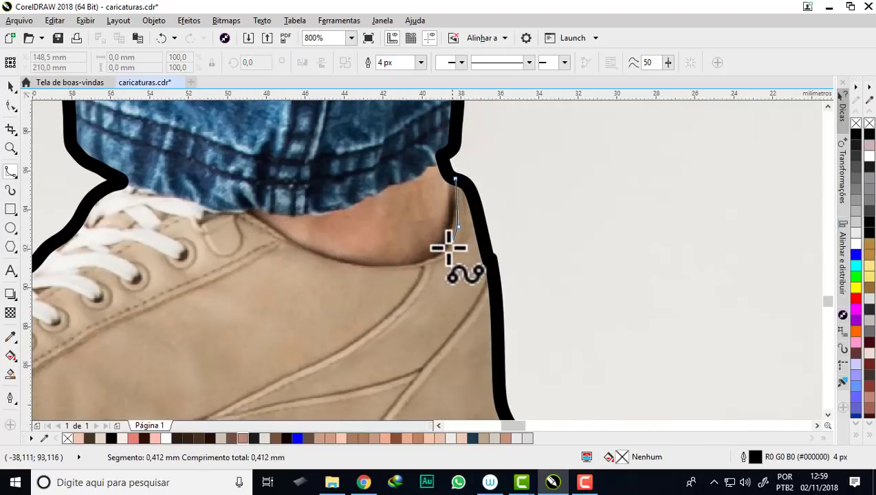
left_click(440, 257)
left_click(381, 267)
left_click(311, 255)
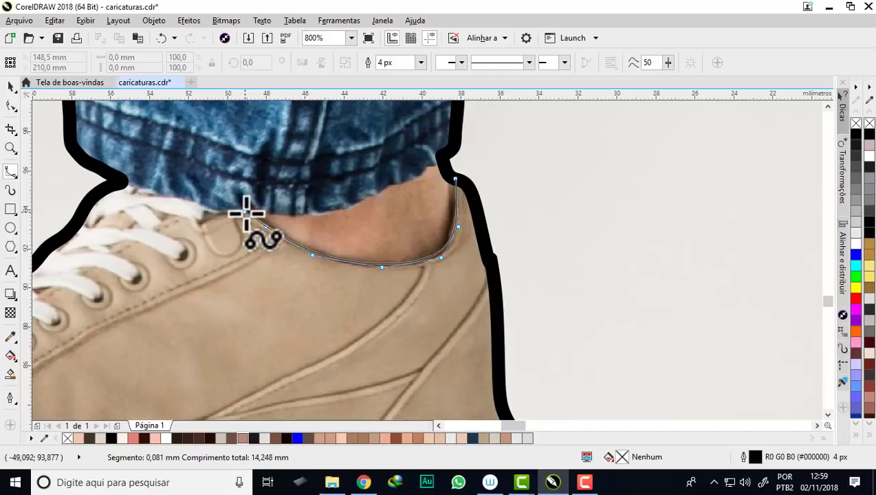
double_click(246, 213)
Step: Trace the raised leg's wavy jeans hem leftward toward the laces
scroll(454, 141, "up", 1)
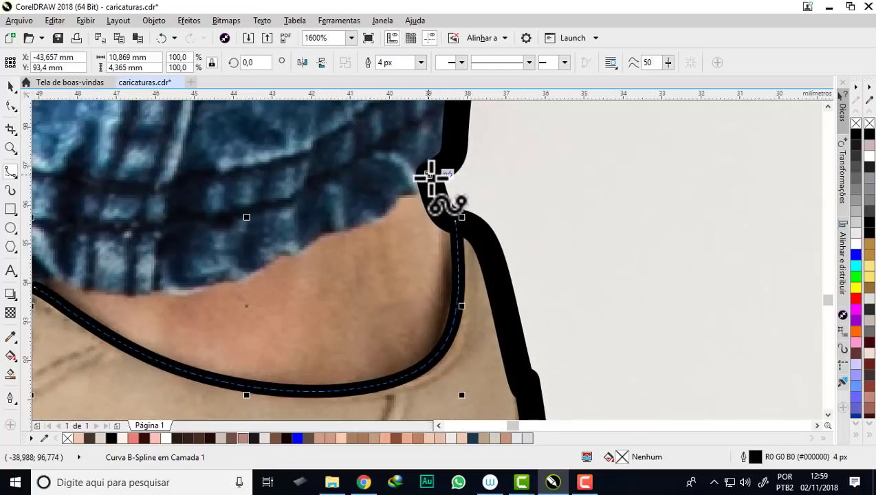
left_click(430, 180)
left_click(406, 197)
left_click(393, 197)
left_click(385, 211)
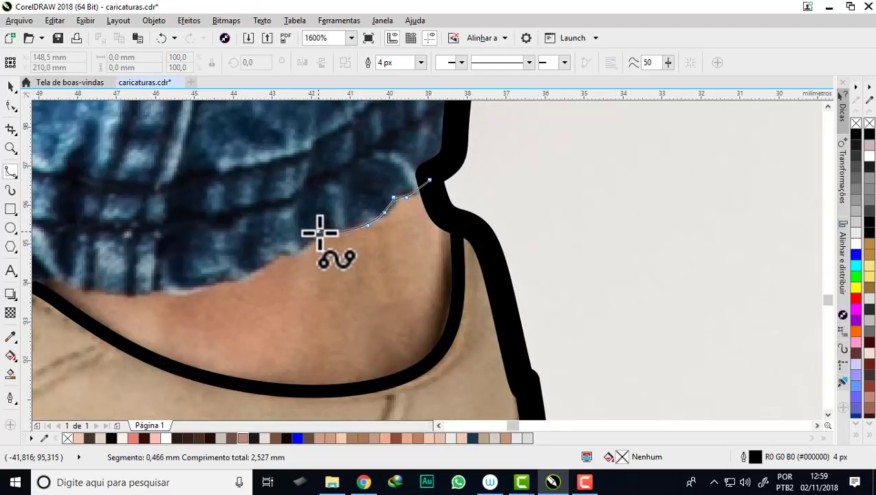
left_click(276, 255)
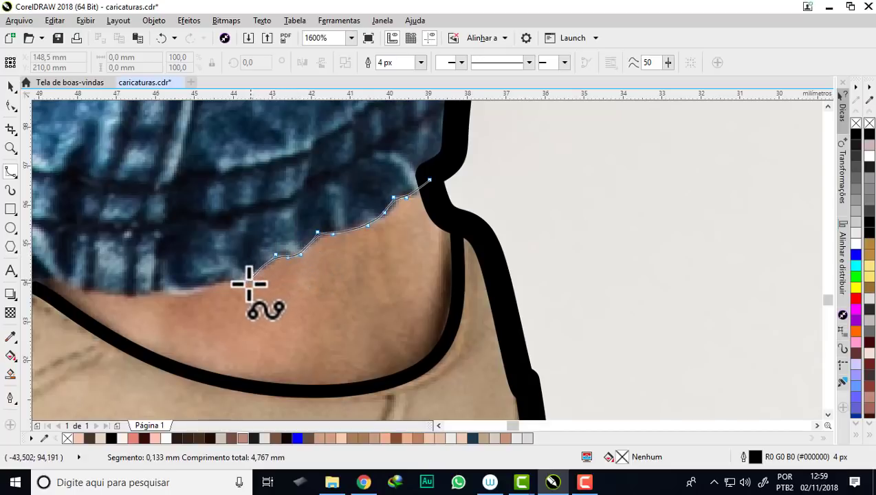
left_click(211, 286)
left_click(84, 293)
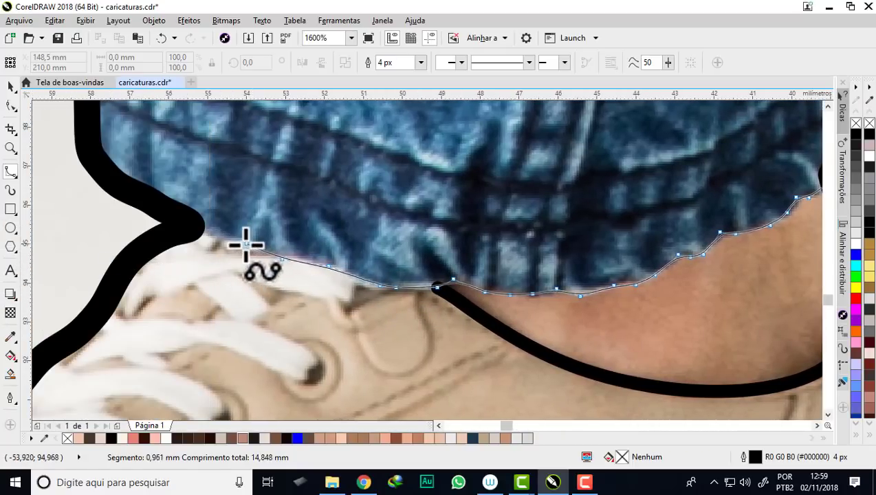
left_click(191, 229)
scroll(234, 186, "down", 3)
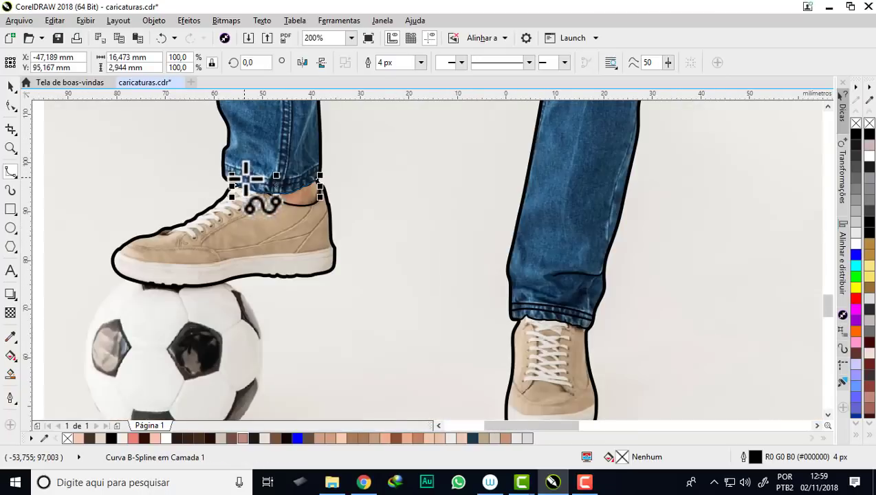
scroll(147, 251, "up", 1)
Step: Trace a curve from heel to toe along the top edge of the raised shoe's sole
scroll(481, 265, "up", 1)
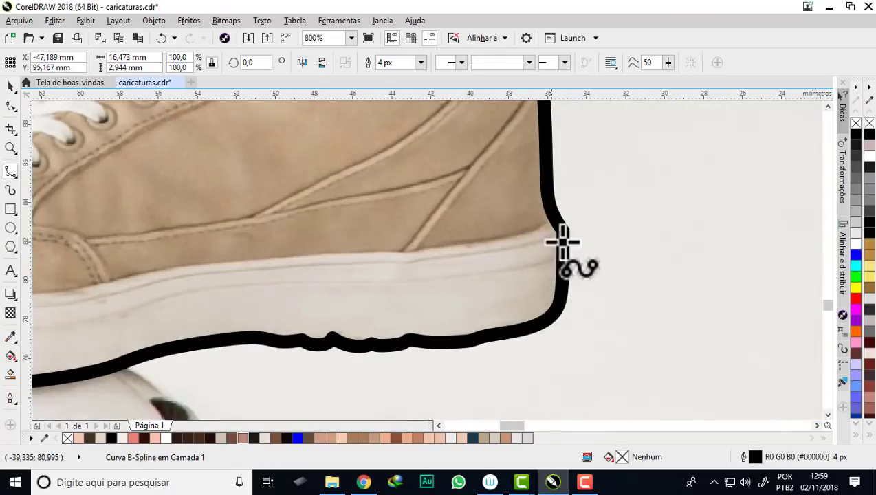
left_click(551, 219)
left_click(513, 240)
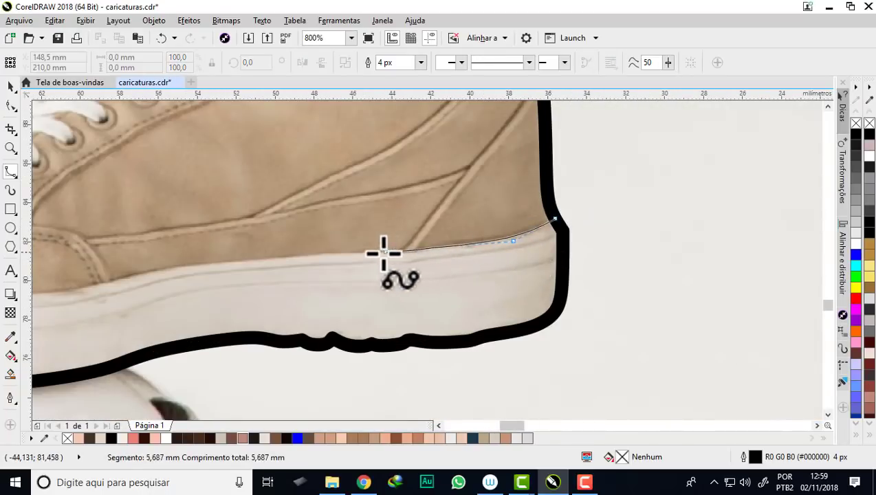
left_click(379, 253)
left_click(154, 271)
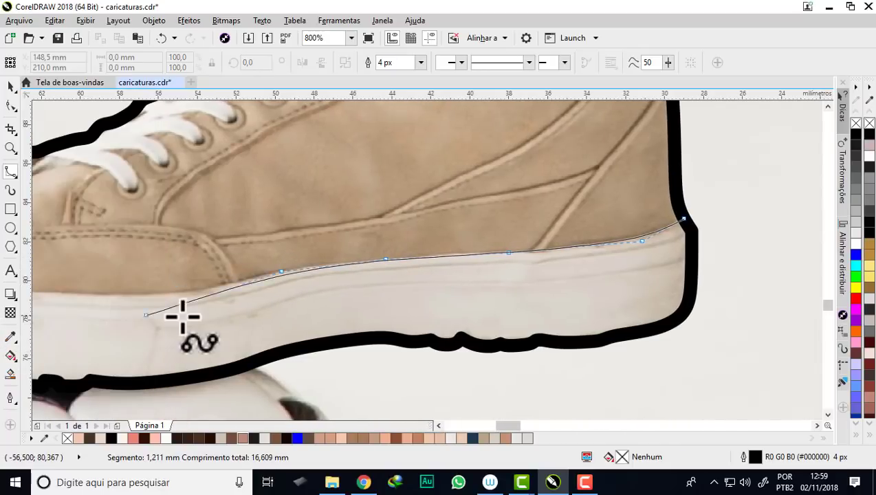
left_click(200, 292)
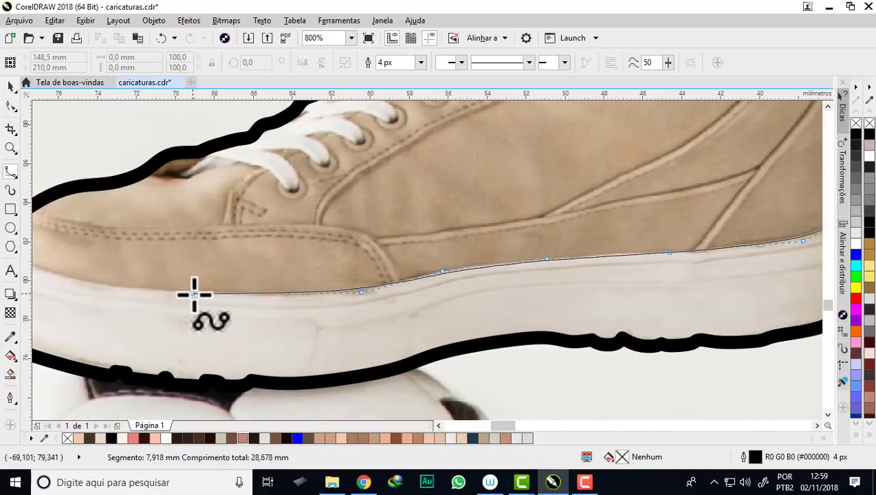
left_click(192, 293)
left_click(87, 284)
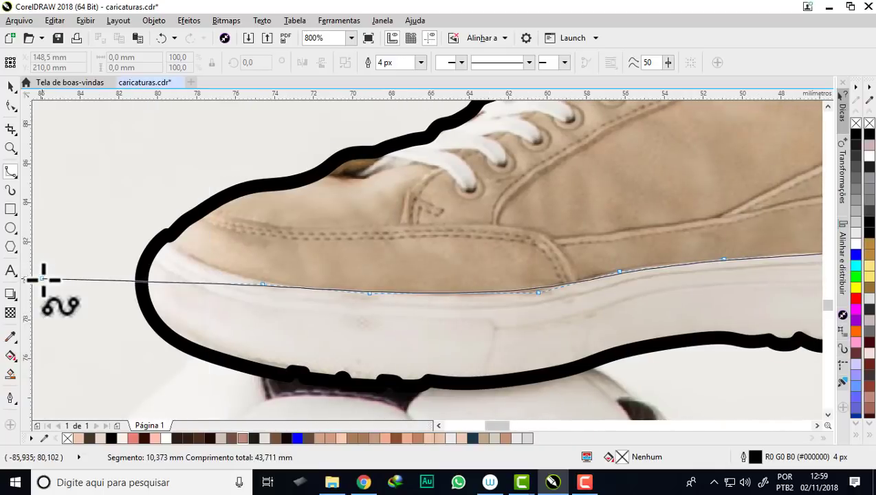
left_click(203, 266)
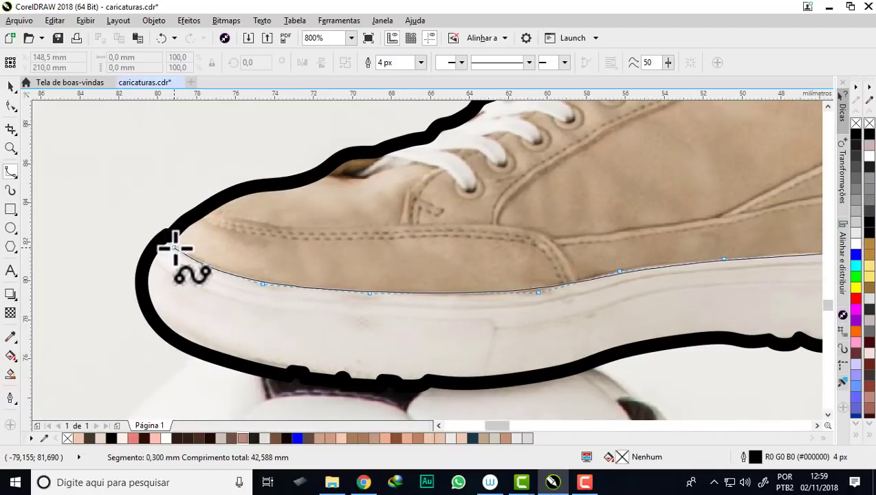
double_click(167, 238)
scroll(195, 235, "down", 2)
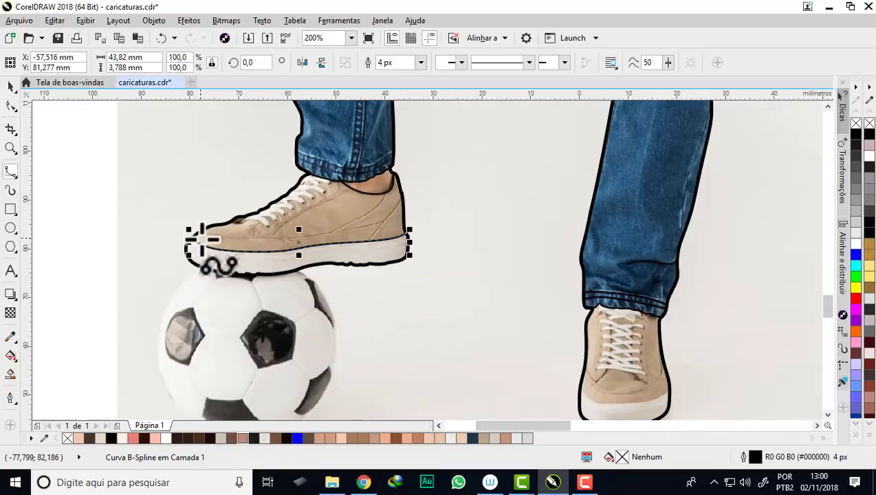
scroll(388, 213, "up", 2)
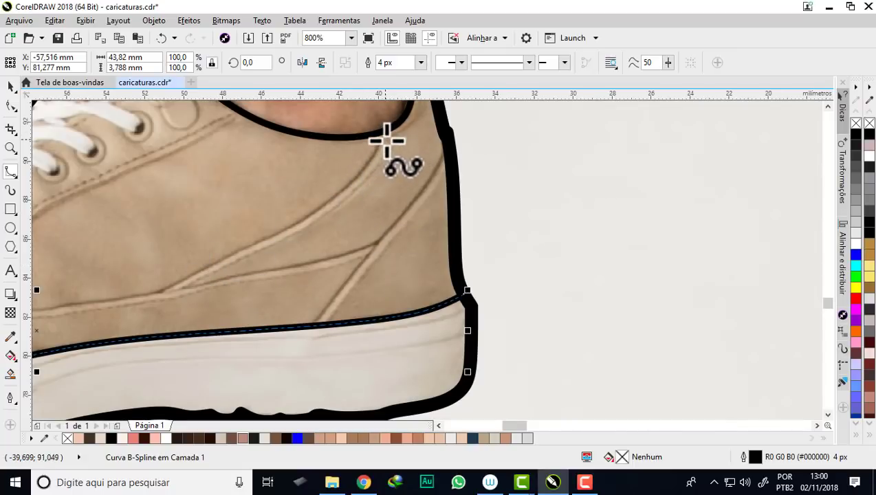
scroll(376, 241, "down", 1)
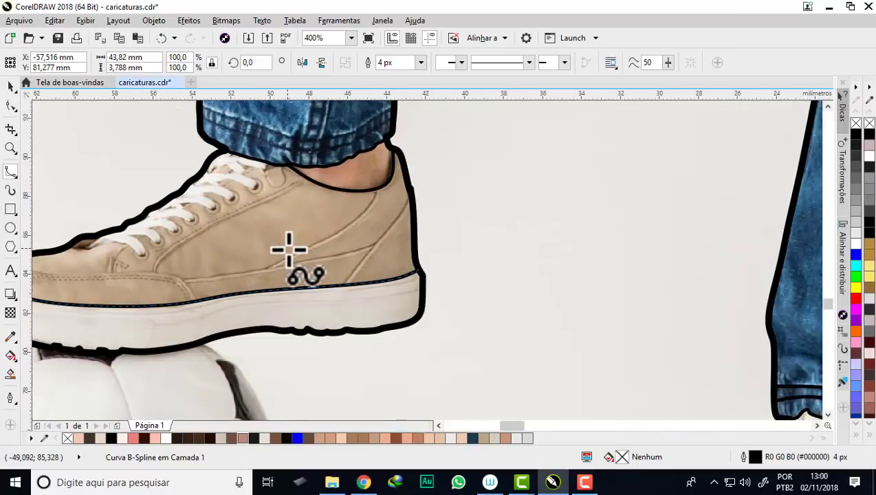
scroll(290, 247, "up", 1)
scroll(178, 198, "down", 1)
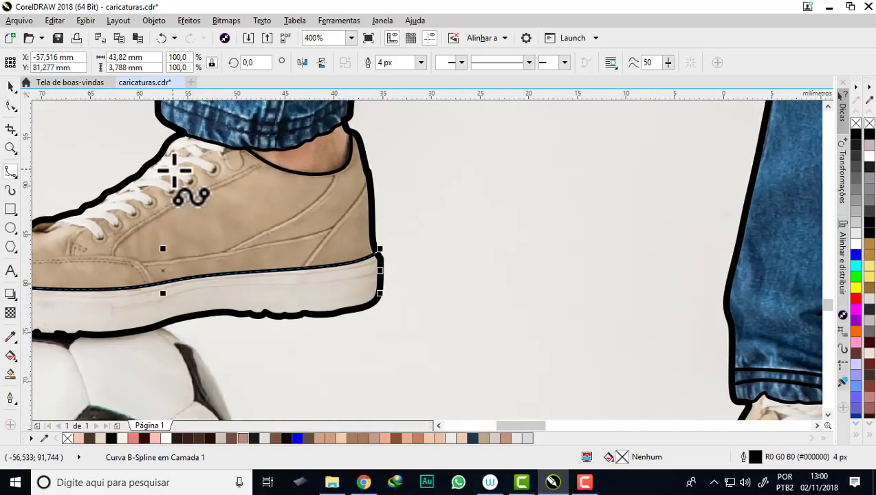
scroll(174, 170, "up", 1)
scroll(298, 209, "down", 1)
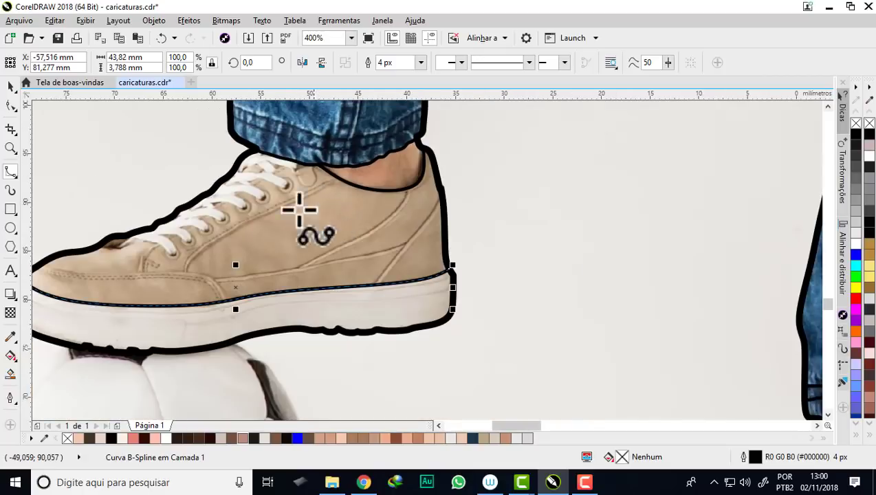
scroll(173, 245, "up", 1)
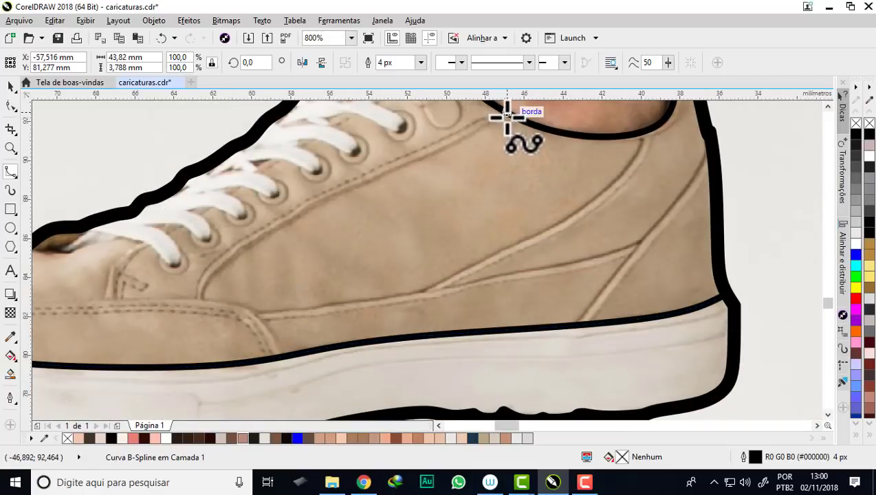
Step: Trace a line from the shoe collar down along the lace panel edge
left_click(506, 112)
left_click(439, 149)
left_click(325, 196)
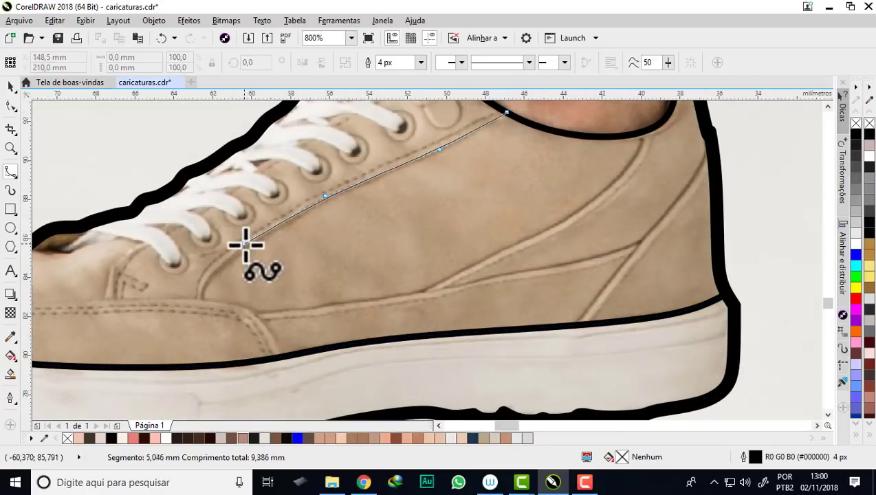
left_click(245, 244)
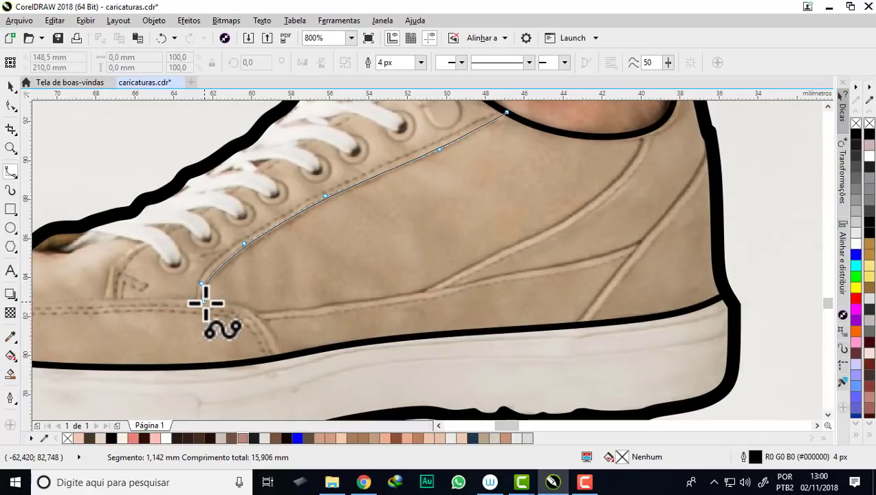
double_click(205, 302)
scroll(313, 259, "down", 1)
scroll(209, 280, "up", 2)
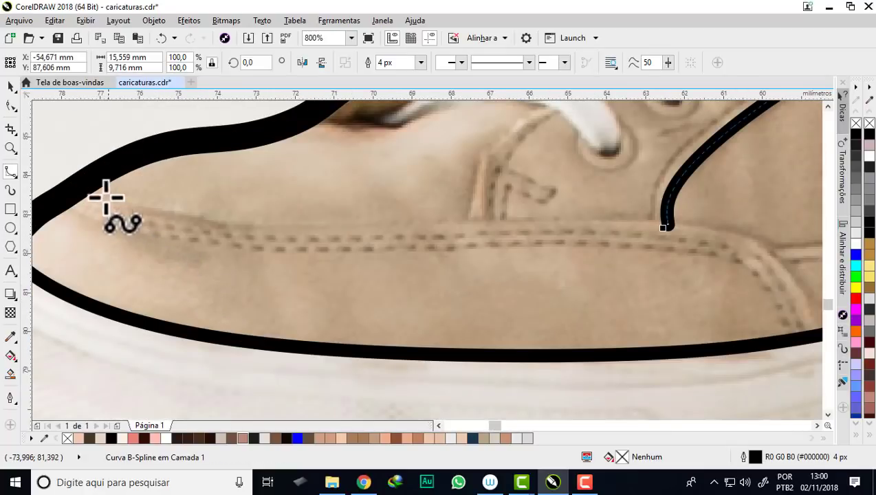
Step: Trace the toe-cap stitching from the toe outline, bending down to the sole
left_click(86, 188)
left_click(118, 209)
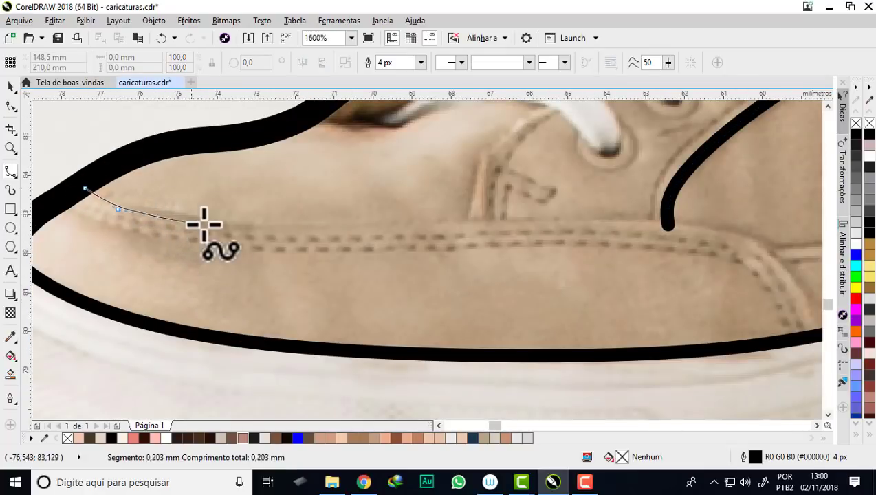
left_click(231, 223)
left_click(429, 227)
left_click(640, 220)
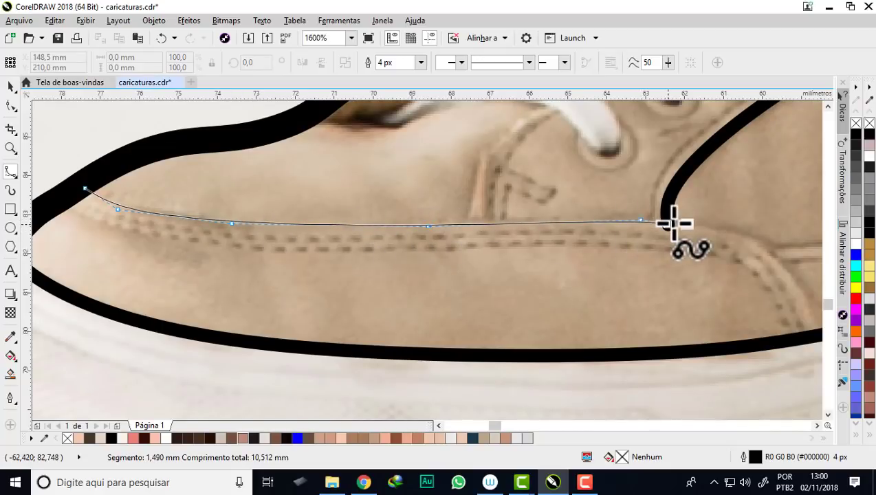
left_click(742, 231)
left_click(585, 232)
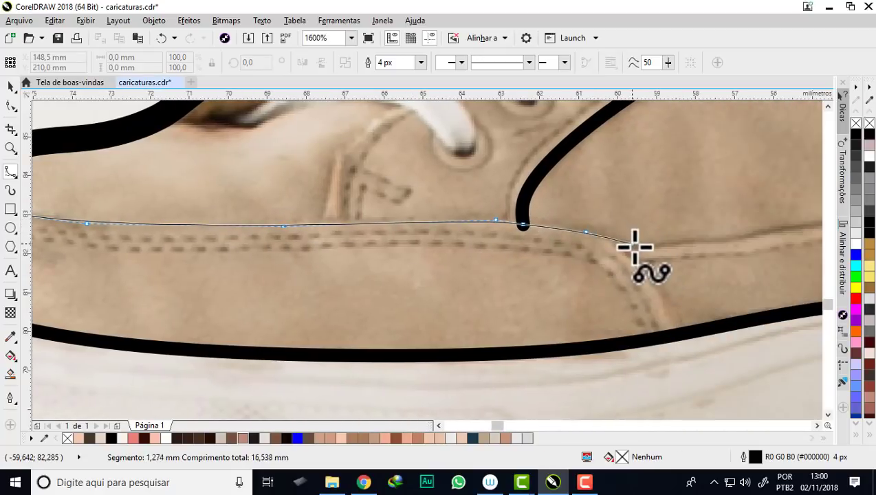
double_click(679, 333)
scroll(678, 332, "down", 1)
scroll(453, 254, "down", 1)
scroll(367, 256, "down", 1)
Step: Draw a B-Spline curve tracing the diagonal heel seam from the heel outline down to the sole
scroll(453, 253, "up", 1)
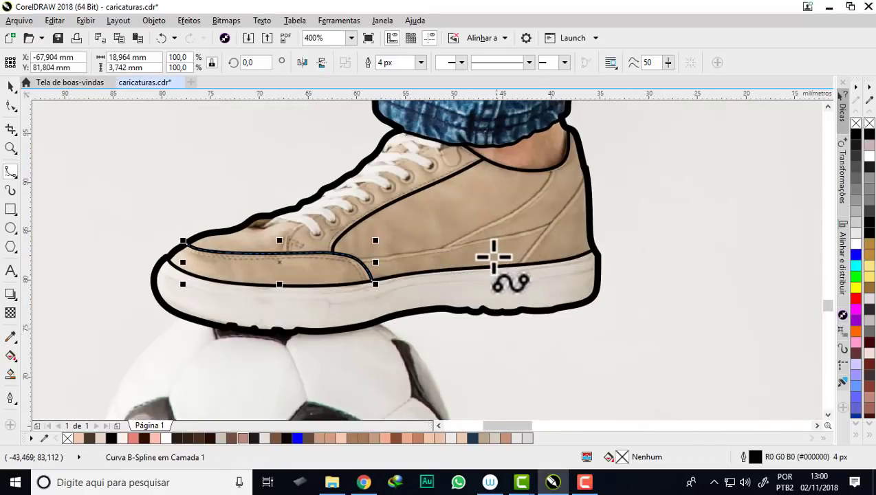
scroll(555, 218, "up", 1)
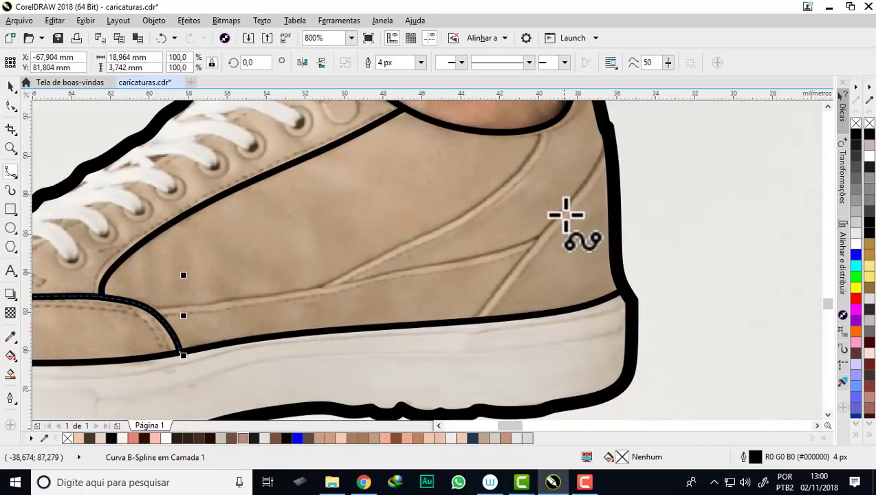
left_click(607, 149)
left_click(535, 241)
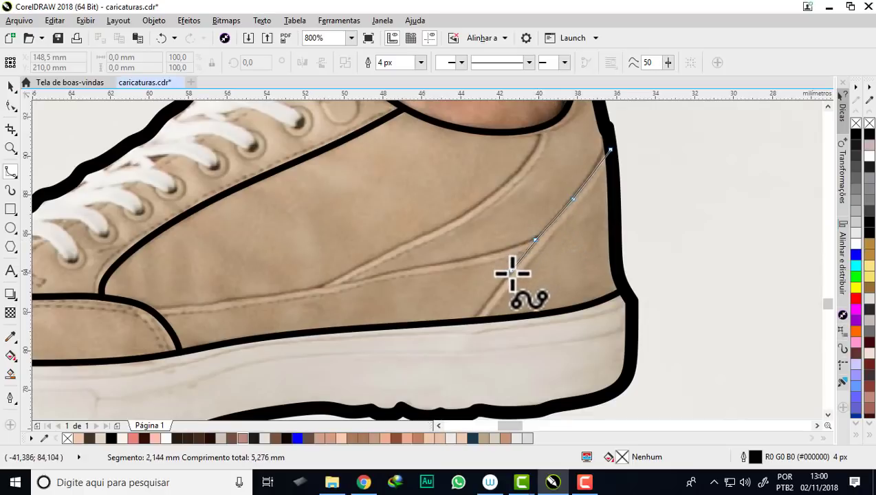
double_click(474, 319)
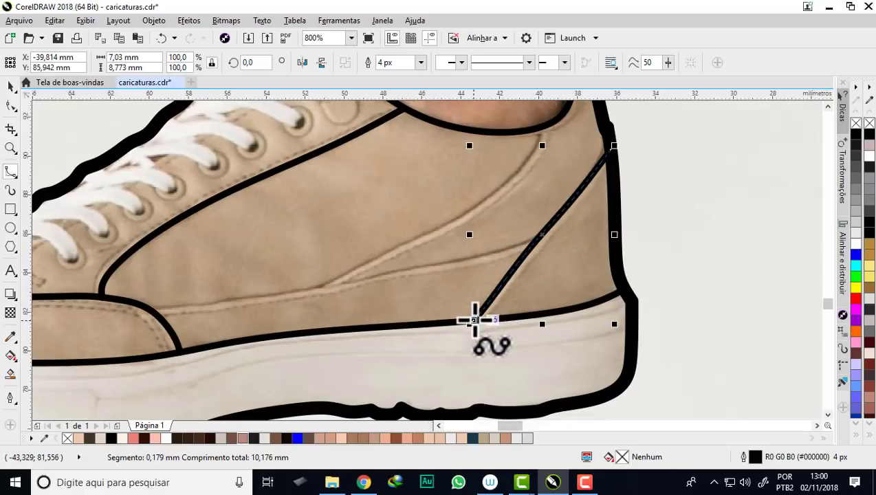
Step: Draw a crossing curve along the side panel crease from the heel seam toward the front
left_click(534, 242)
left_click(435, 264)
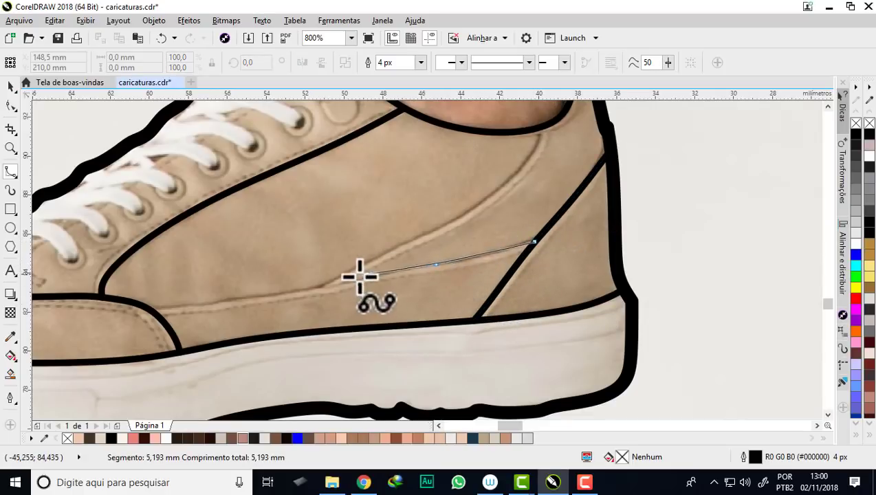
left_click(343, 280)
left_click(231, 299)
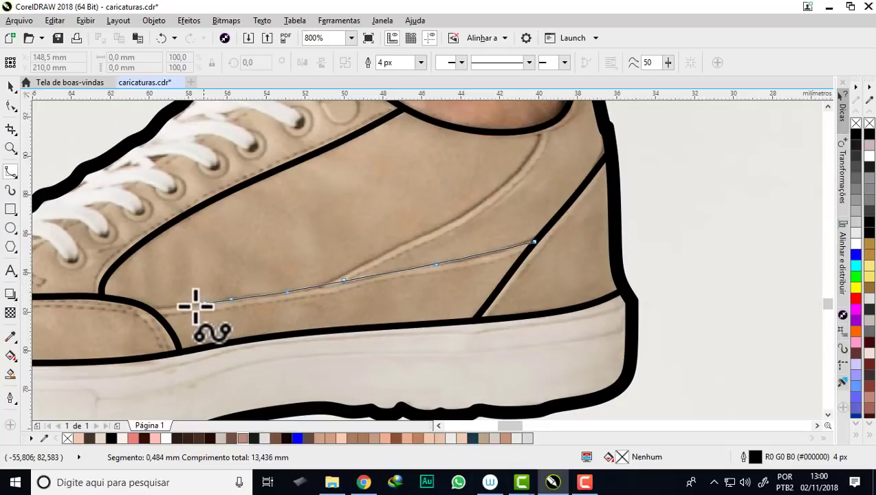
double_click(147, 307)
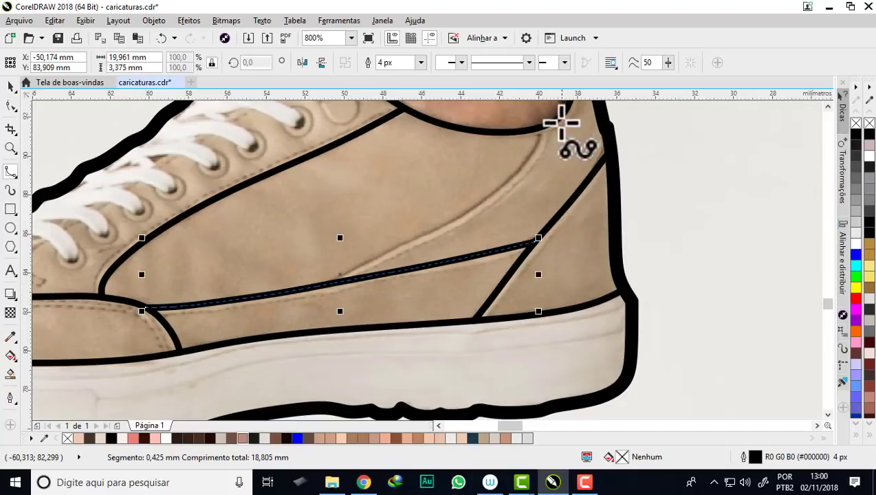
Step: Trace the curved collar seam from the collar outline down to the stitching line
scroll(537, 150, "up", 1)
left_click(516, 131)
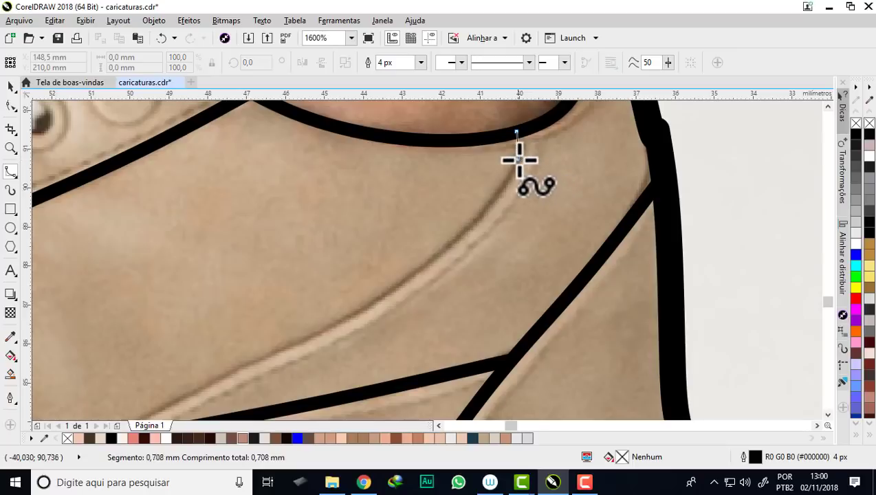
left_click(519, 159)
left_click(468, 227)
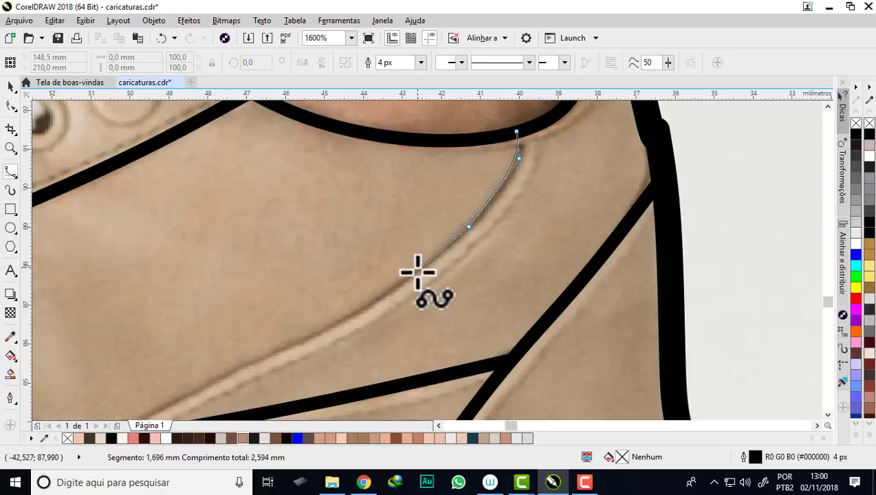
left_click(413, 277)
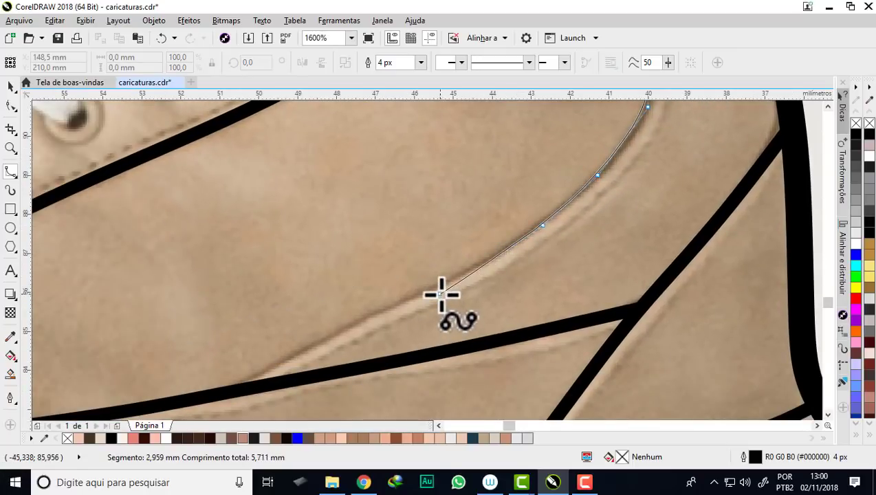
left_click(448, 280)
left_click(352, 321)
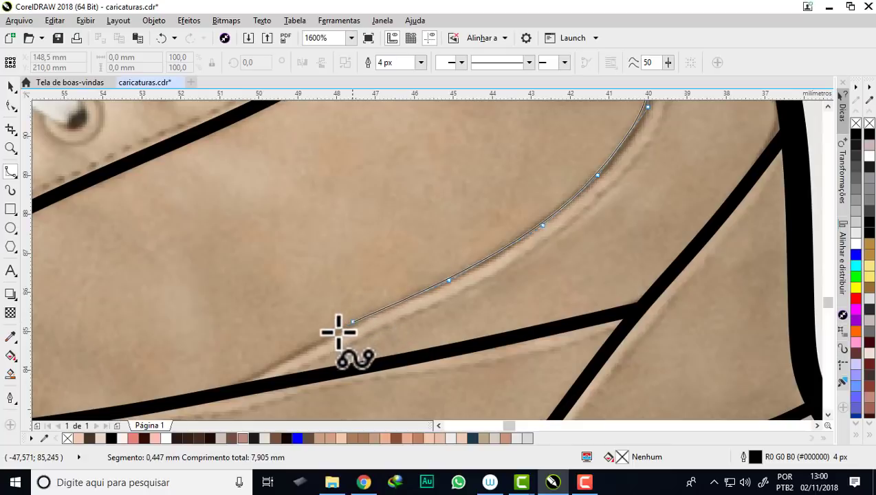
left_click(272, 365)
double_click(237, 389)
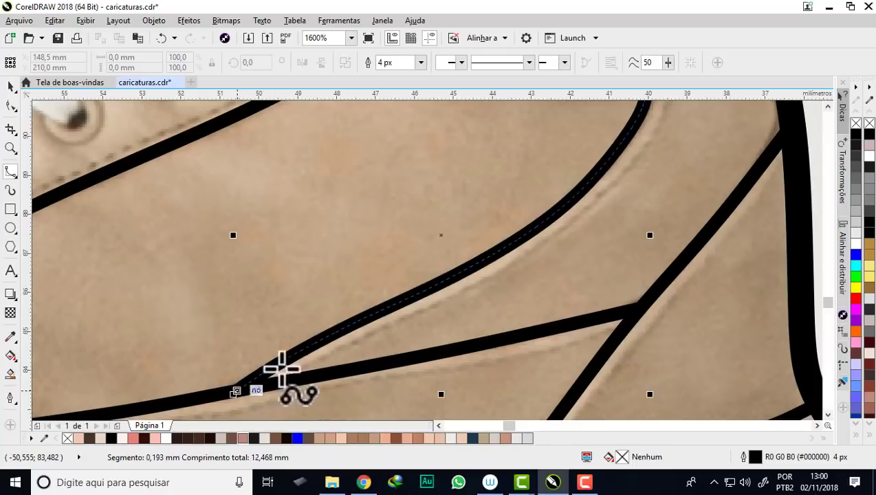
scroll(283, 366, "down", 1)
scroll(319, 352, "down", 1)
scroll(400, 274, "down", 1)
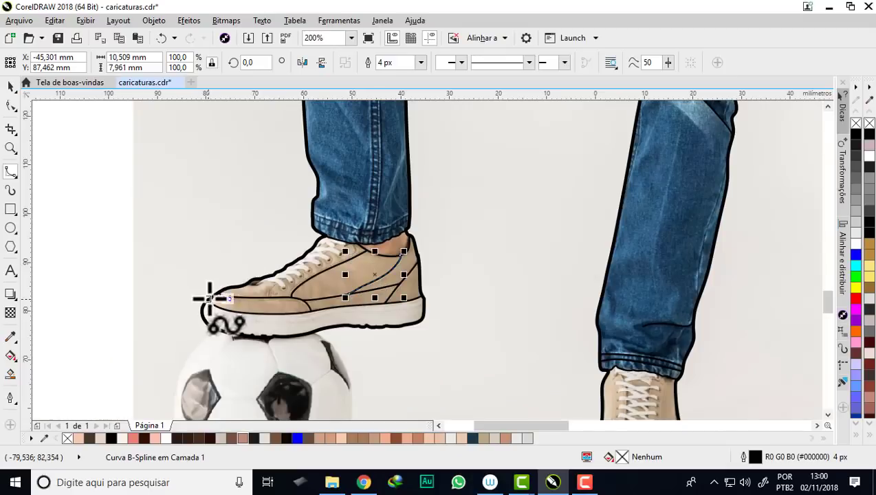
Step: Draw a curve beside the laces from the collar along the eyelets to the toe panel
scroll(213, 296, "up", 1)
scroll(491, 187, "up", 1)
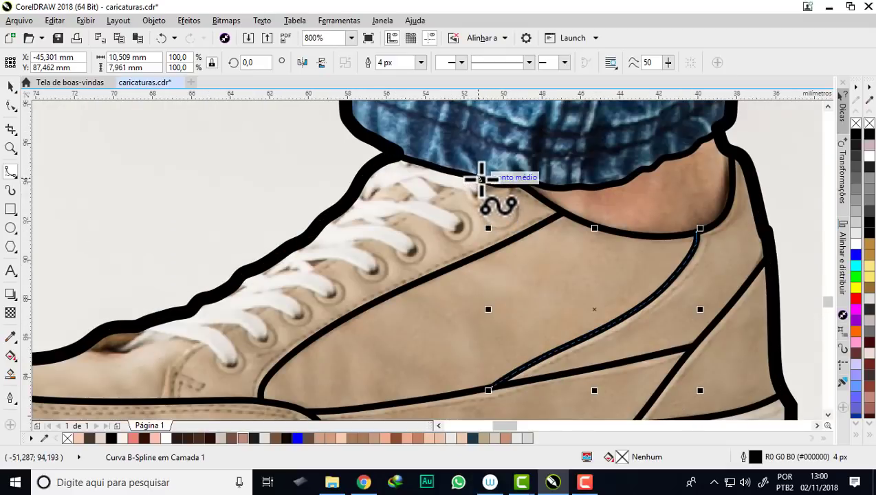
left_click(479, 178)
left_click(353, 239)
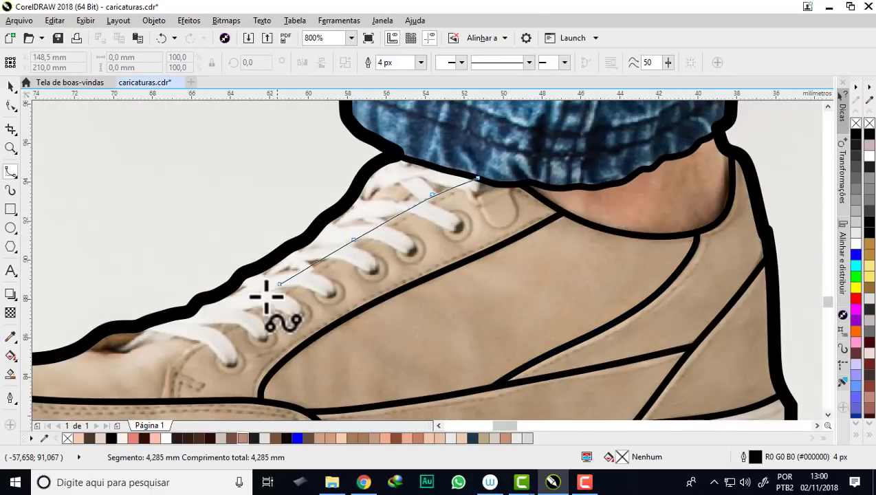
left_click(245, 311)
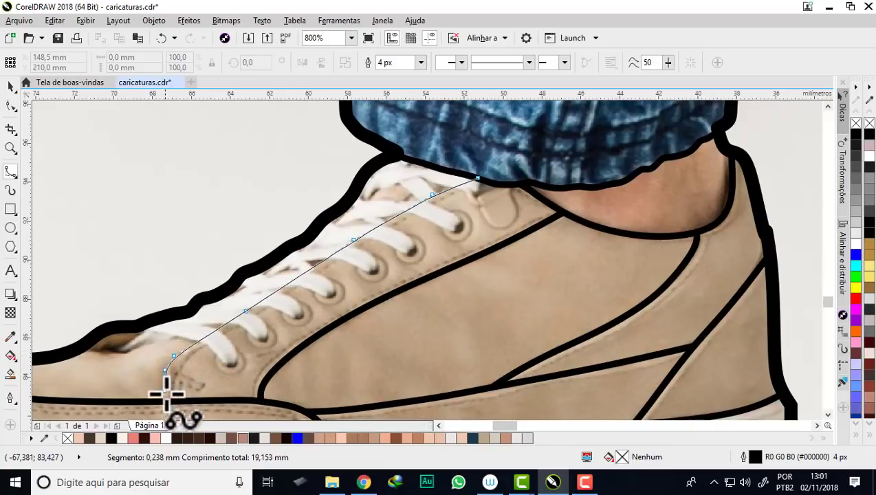
scroll(172, 363, "down", 2)
double_click(172, 363)
Step: Start a curve along the white sole from the heel end toward the toe
scroll(141, 343, "down", 2)
scroll(141, 350, "up", 3)
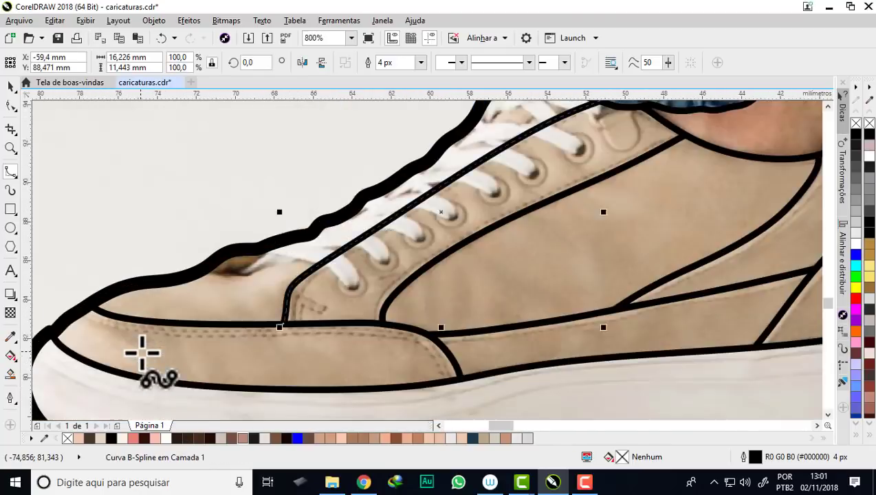
scroll(111, 313, "up", 2)
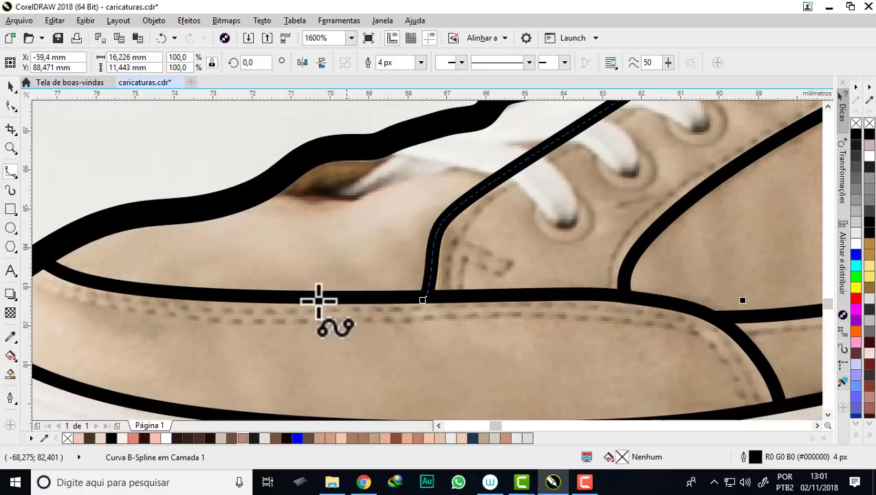
scroll(336, 229, "down", 3)
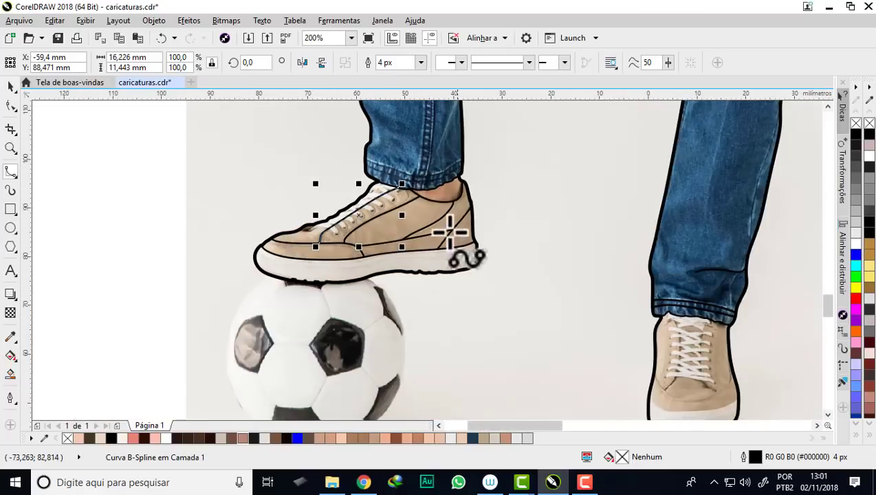
scroll(481, 245, "up", 1)
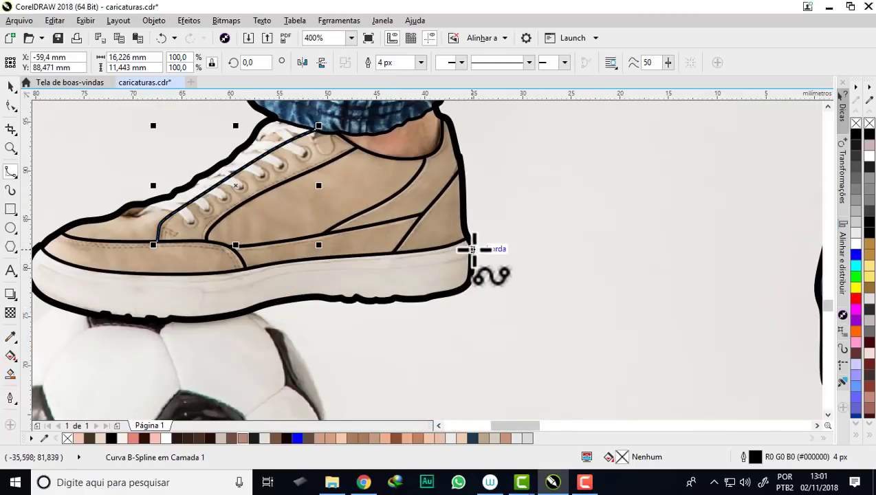
left_click(471, 256)
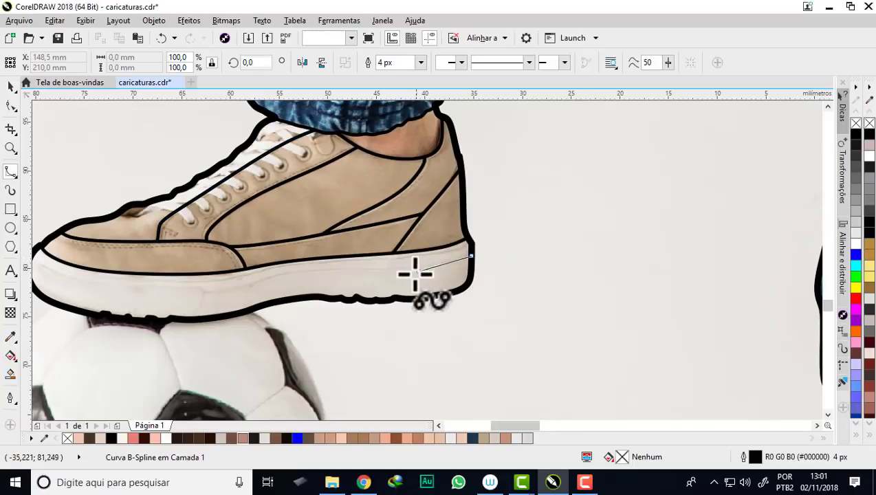
left_click(398, 271)
left_click(292, 272)
left_click(248, 286)
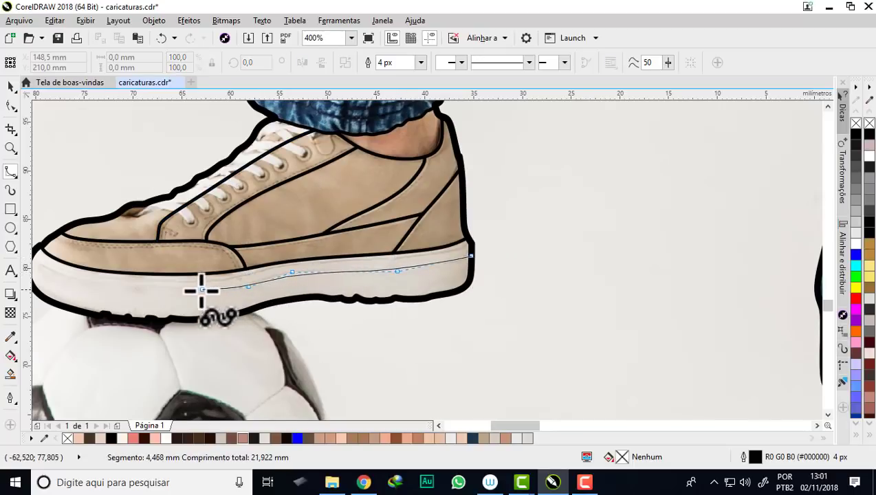
left_click(176, 295)
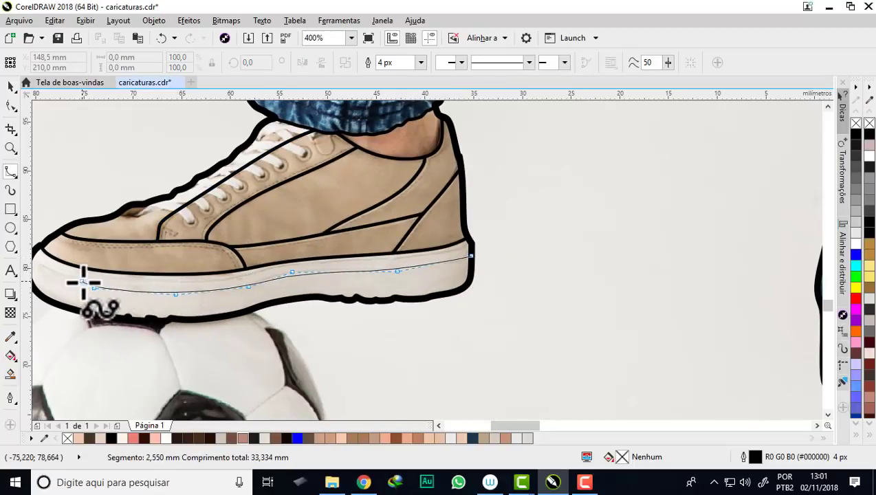
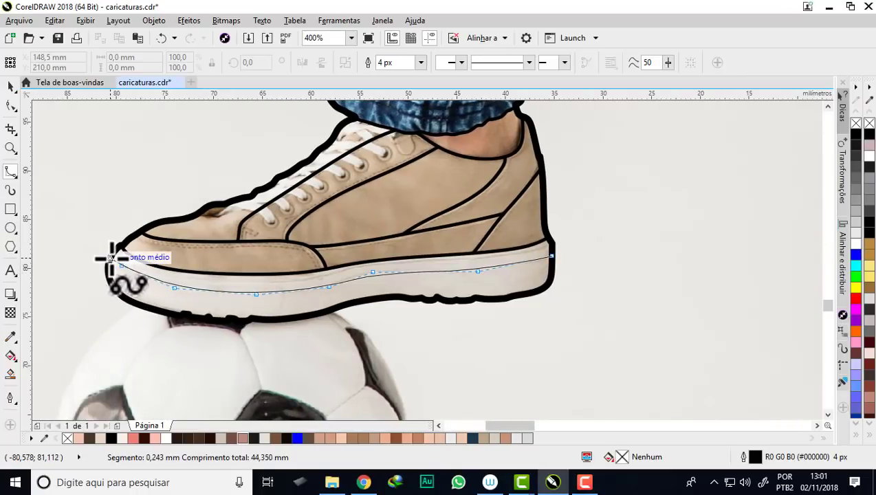
Step: Finish the B-spline curve along the shoe sole and zoom toward the shirt hem
double_click(110, 258)
scroll(141, 240, "down", 3)
scroll(205, 260, "up", 1)
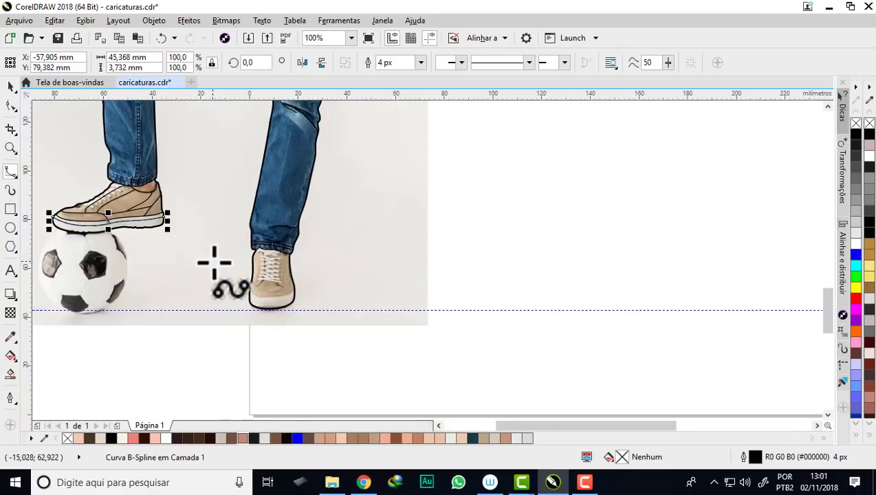
scroll(258, 231, "down", 1)
scroll(293, 288, "down", 1)
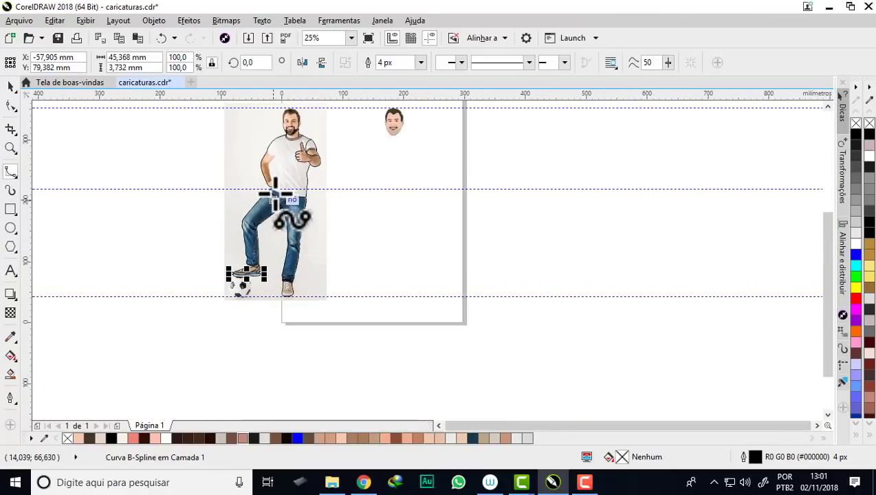
scroll(275, 197, "up", 3)
scroll(271, 215, "down", 1)
scroll(272, 221, "down", 1)
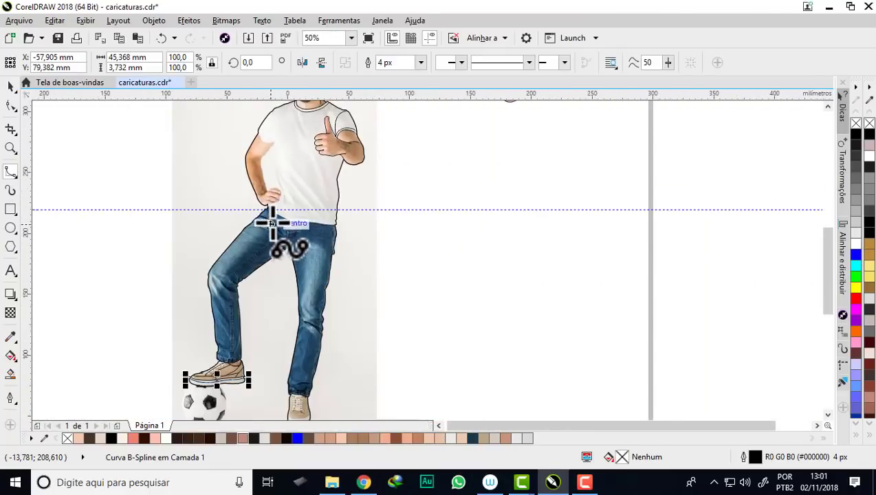
scroll(272, 222, "up", 1)
scroll(303, 244, "up", 1)
scroll(301, 243, "up", 1)
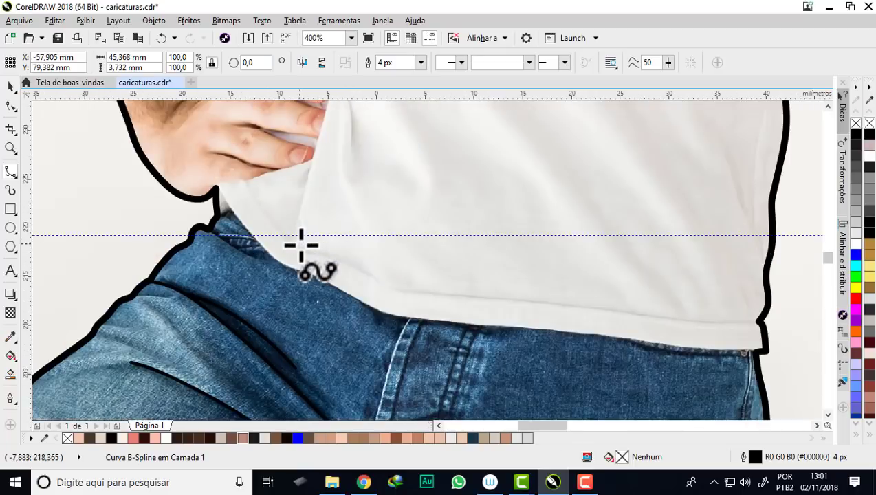
Step: Start a new B-spline line along the shirt hem above the jeans
scroll(332, 254, "down", 1)
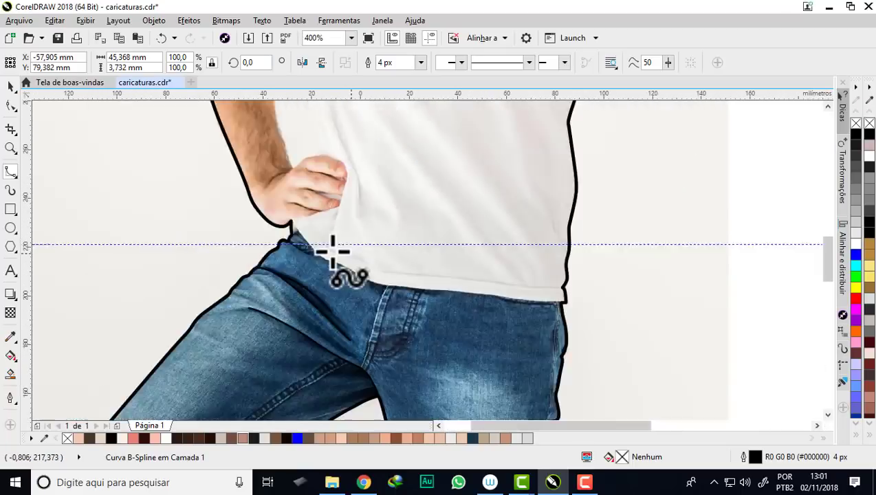
scroll(371, 284, "down", 1)
scroll(381, 284, "up", 2)
scroll(304, 230, "down", 1)
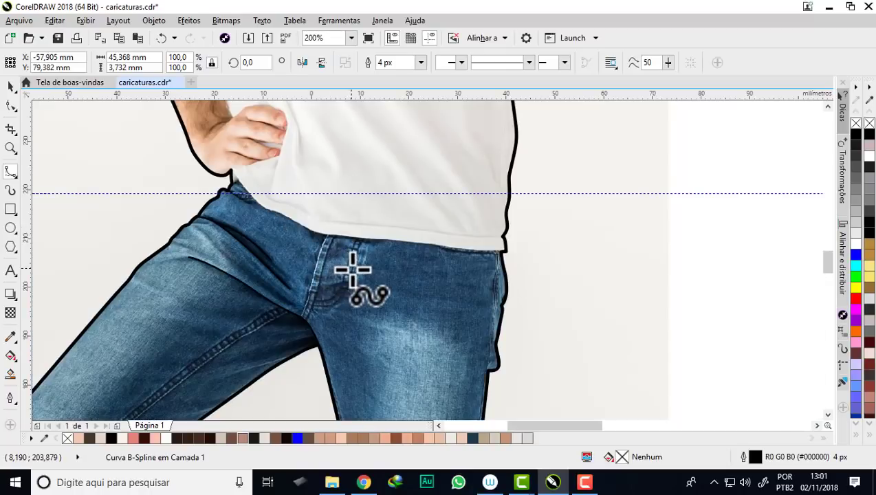
scroll(352, 269, "up", 1)
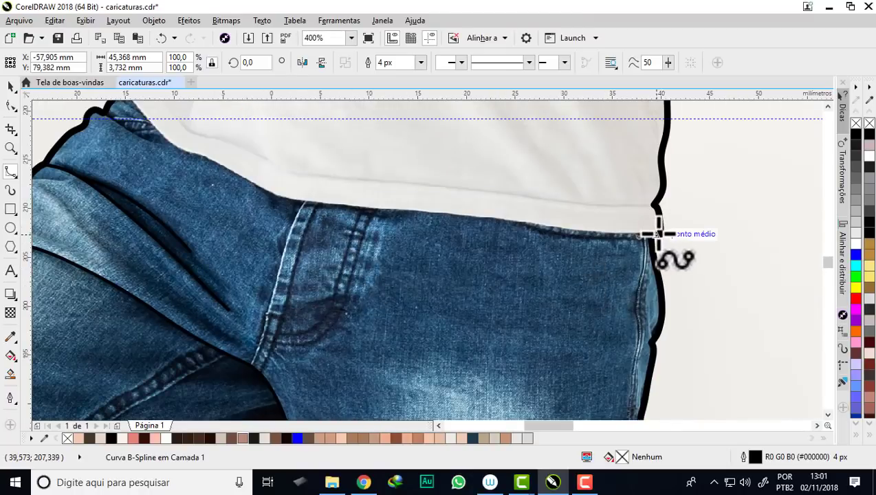
mouse_move(655, 234)
left_mouse_down()
mouse_move(537, 225)
mouse_move(203, 159)
left_mouse_up()
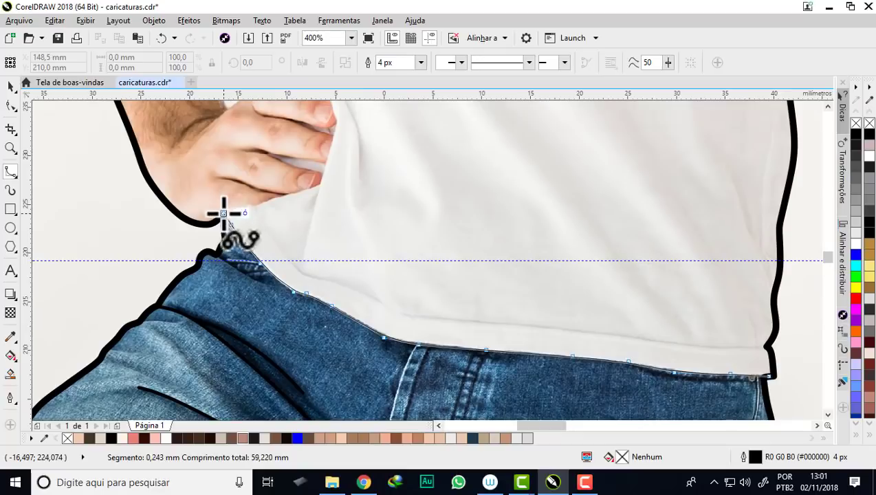
scroll(224, 214, "up", 1)
Step: Complete the shirt hem curve and add short lines at the hip and shirt fold
left_click(589, 315)
left_click(404, 287)
left_click(157, 244)
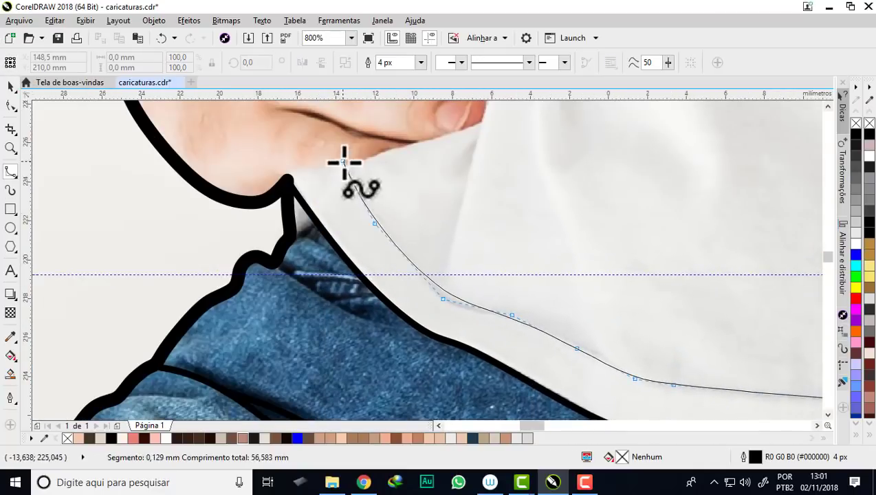
double_click(407, 227)
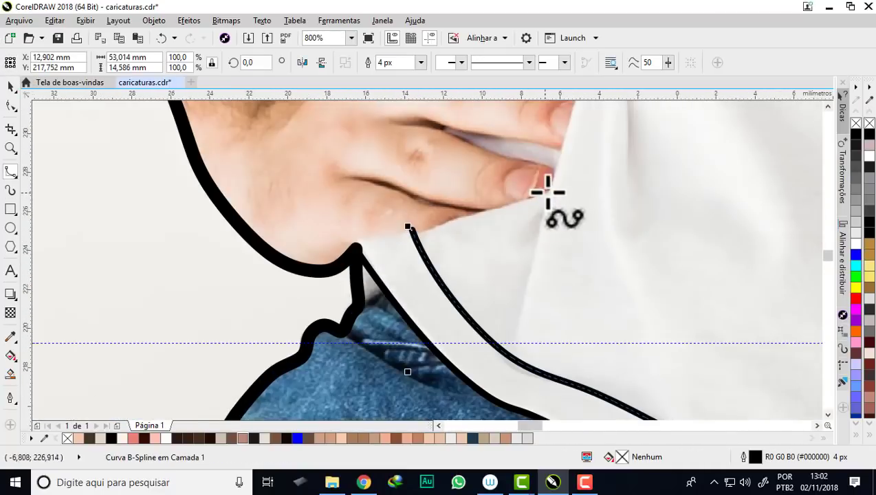
left_click(548, 193)
double_click(352, 251)
scroll(352, 250, "up", 1)
left_click(394, 283)
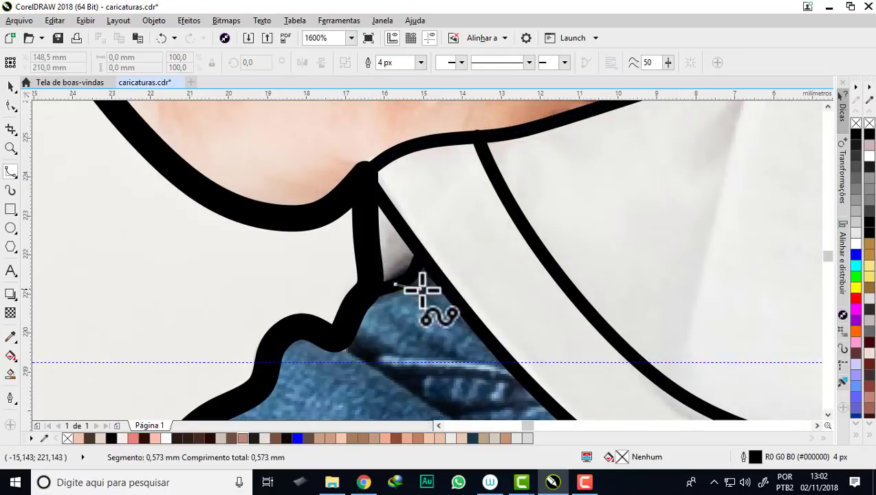
double_click(422, 289)
scroll(308, 264, "down", 1)
Step: Trace a line on the hand, the armpit edge, and the wrist-to-fingers outline
left_click(430, 336)
double_click(430, 336)
scroll(348, 166, "down", 1)
scroll(230, 262, "up", 1)
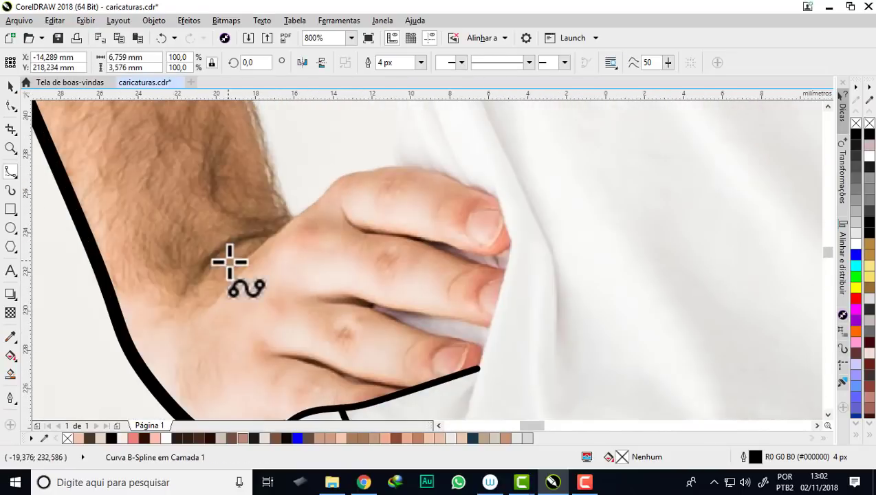
scroll(230, 261, "down", 1)
left_click(364, 155)
double_click(248, 258)
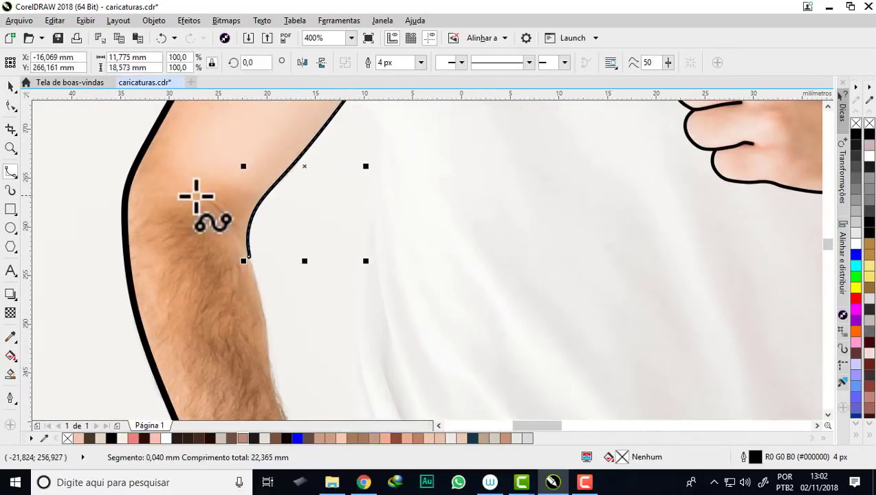
scroll(279, 317, "down", 3)
scroll(303, 307, "down", 1)
scroll(303, 307, "up", 1)
left_click(254, 344)
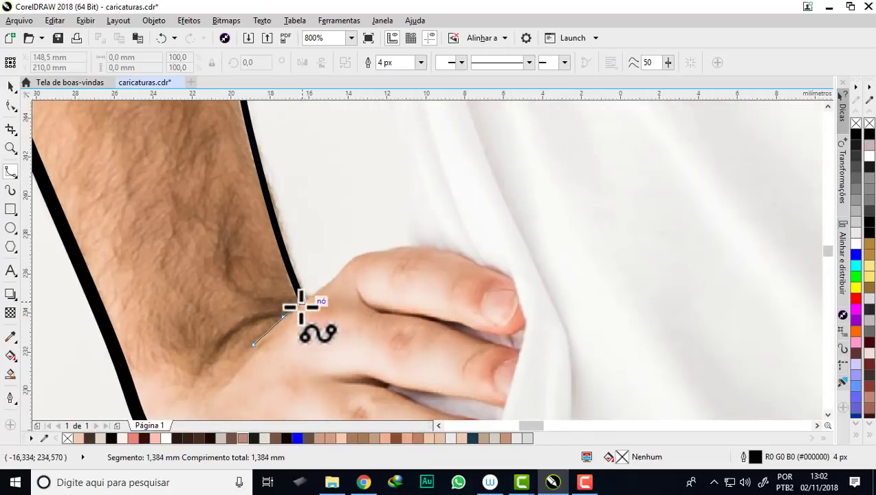
double_click(512, 244)
scroll(528, 308, "up", 1)
Step: Draw two knuckle crease lines across the fingers
left_click(463, 357)
left_click(344, 330)
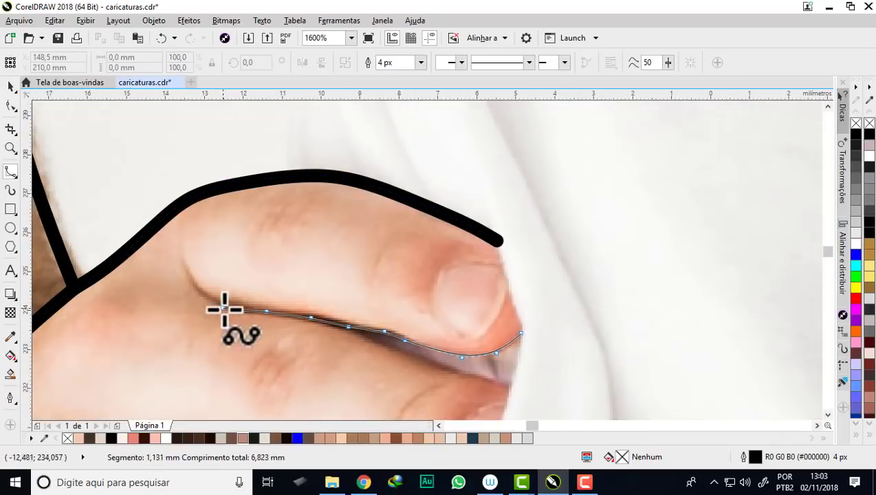
double_click(225, 308)
scroll(366, 258, "down", 1)
scroll(366, 258, "up", 1)
scroll(216, 195, "down", 2)
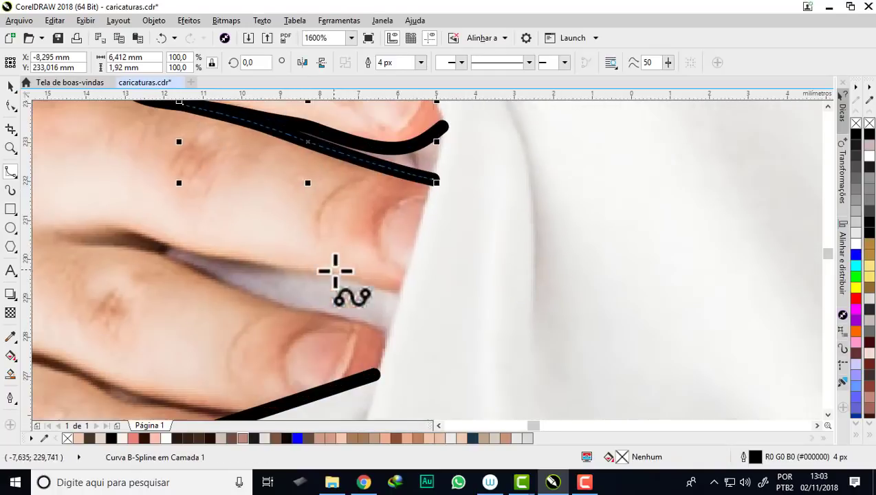
left_click(399, 293)
left_click(341, 278)
left_click(248, 265)
left_click(142, 236)
double_click(172, 213)
Step: Add the crease between the fingers and a crease on the lower finger
left_click(178, 241)
left_click(235, 237)
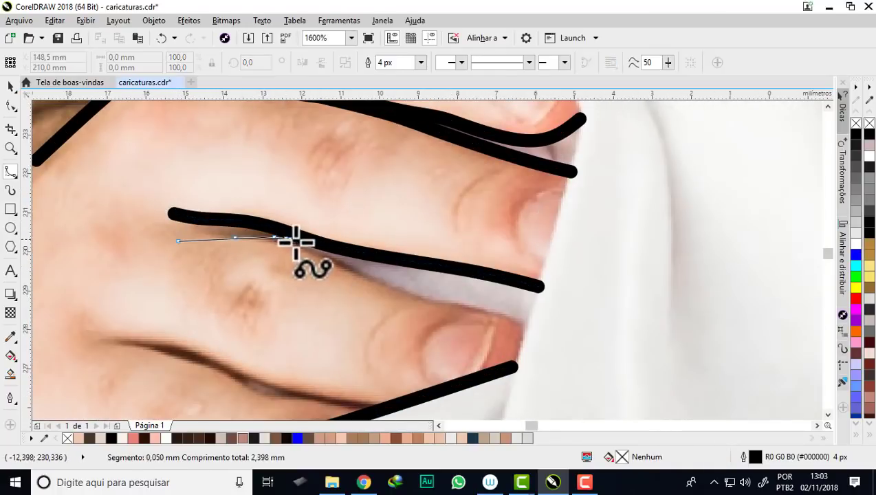
double_click(526, 332)
scroll(391, 288, "down", 2)
scroll(287, 264, "up", 2)
left_click(450, 293)
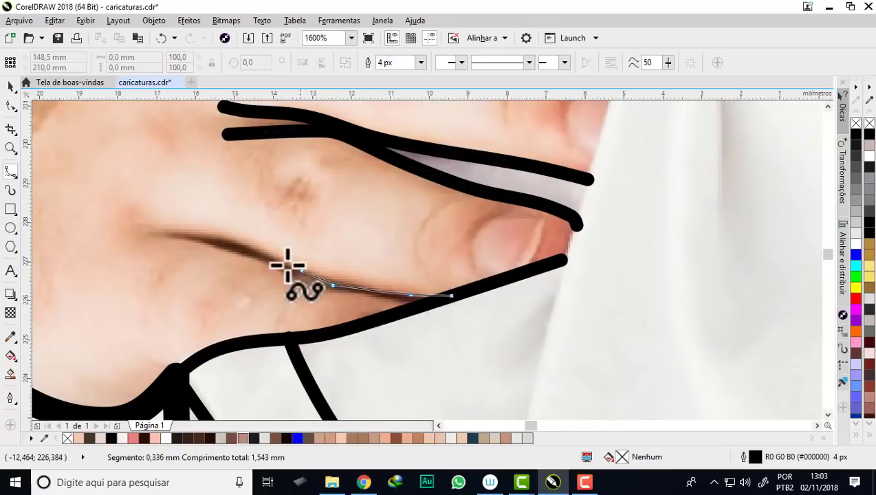
double_click(420, 301)
scroll(288, 213, "down", 2)
scroll(287, 213, "up", 2)
Step: Close the last finger crease and trace a line along the fingertips
double_click(225, 244)
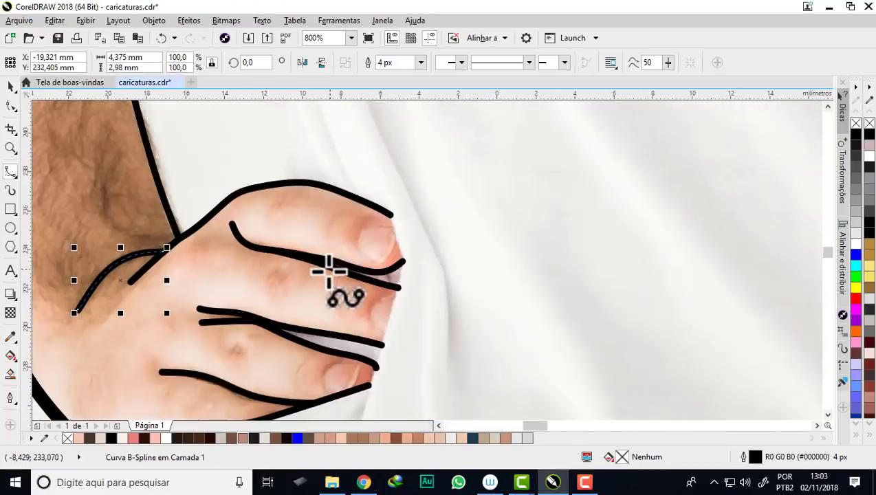
scroll(329, 268, "down", 3)
scroll(348, 202, "up", 1)
left_click(345, 162)
left_click(362, 233)
scroll(380, 273, "up", 2)
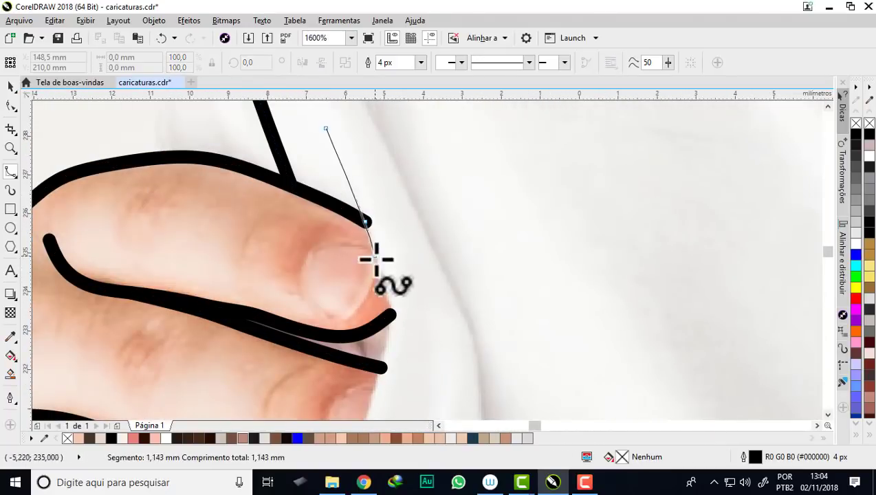
left_click(364, 206)
scroll(385, 302, "down", 2)
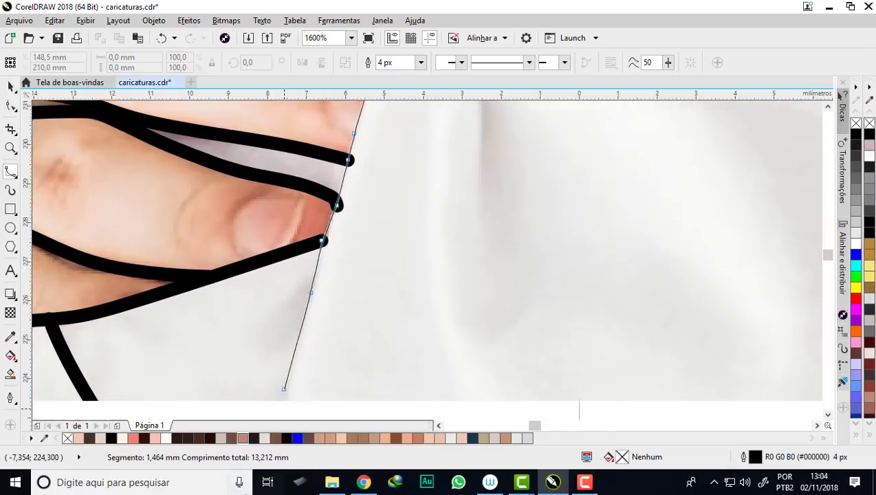
double_click(245, 323)
scroll(245, 323, "down", 2)
Step: Trace the shirt fold beside the hand and the sleeve edge over the arm
left_click(255, 190)
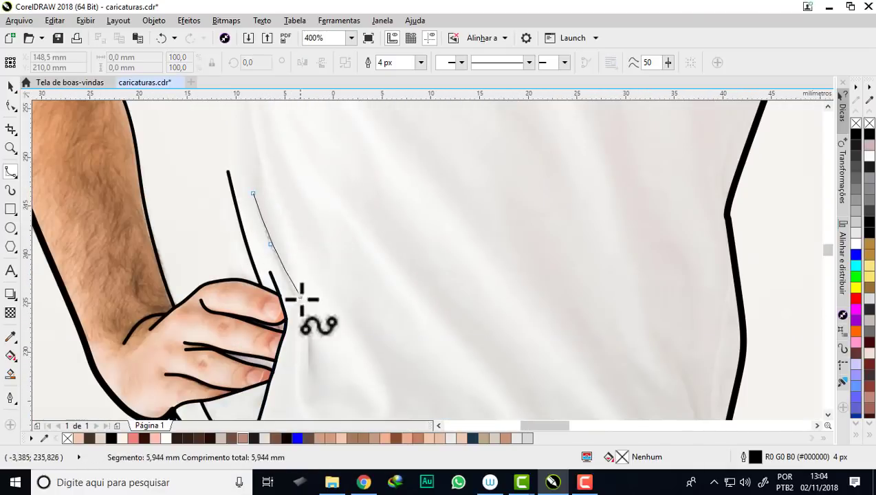
scroll(273, 313, "down", 1)
scroll(266, 129, "up", 1)
scroll(303, 260, "up", 1)
left_click(303, 259)
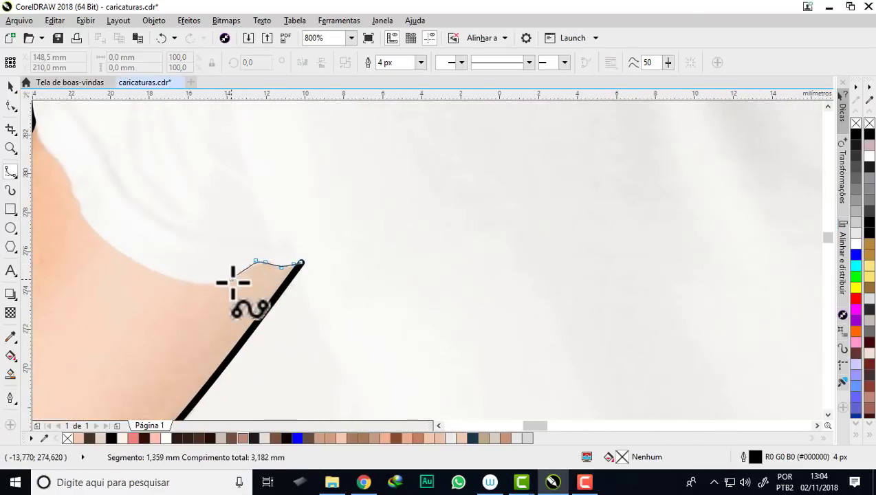
left_click(256, 262)
left_click(176, 257)
left_click(121, 231)
left_click(53, 146)
double_click(173, 162)
Step: Draw the sleeve seam line
scroll(173, 162, "down", 2)
scroll(225, 220, "up", 1)
left_click(212, 182)
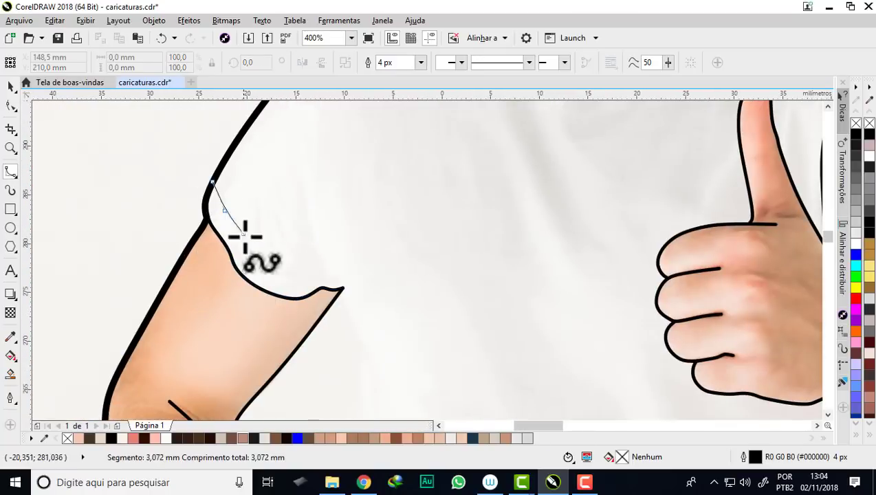
double_click(335, 275)
scroll(326, 244, "down", 1)
Step: Trace the shirt's shoulder edge line
left_click(297, 133)
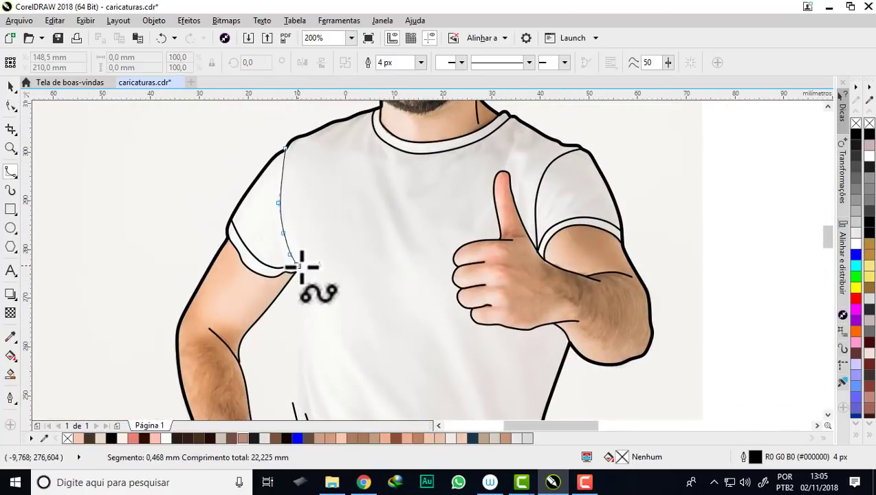
left_click(303, 269)
left_click(288, 328)
double_click(287, 329)
scroll(301, 336, "up", 4)
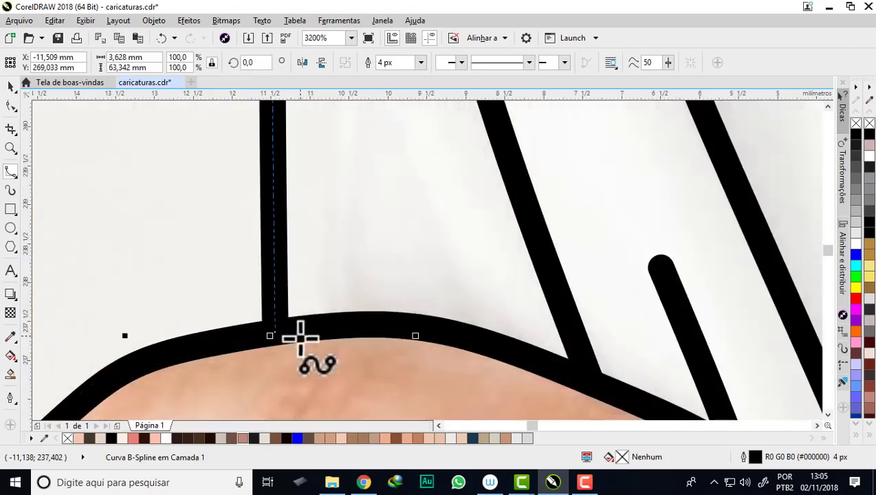
scroll(313, 318, "down", 7)
scroll(312, 317, "up", 4)
left_click(504, 336)
scroll(416, 283, "down", 3)
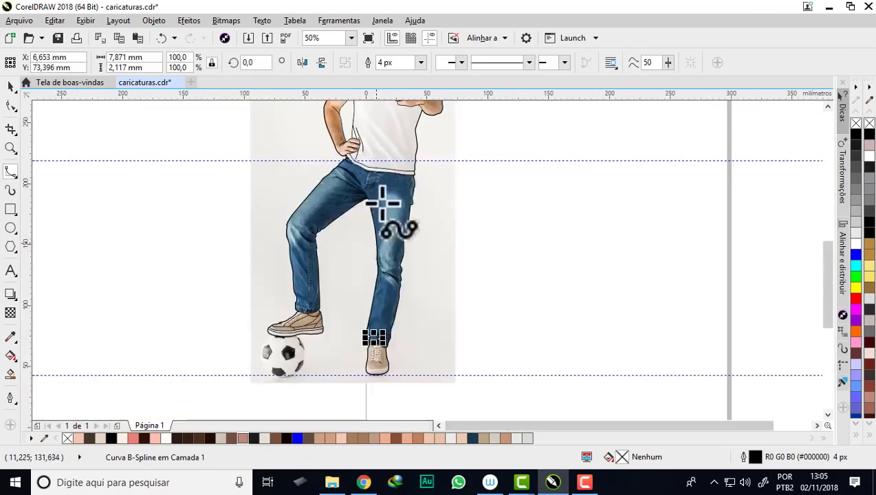
scroll(287, 316, "up", 2)
scroll(320, 268, "up", 1)
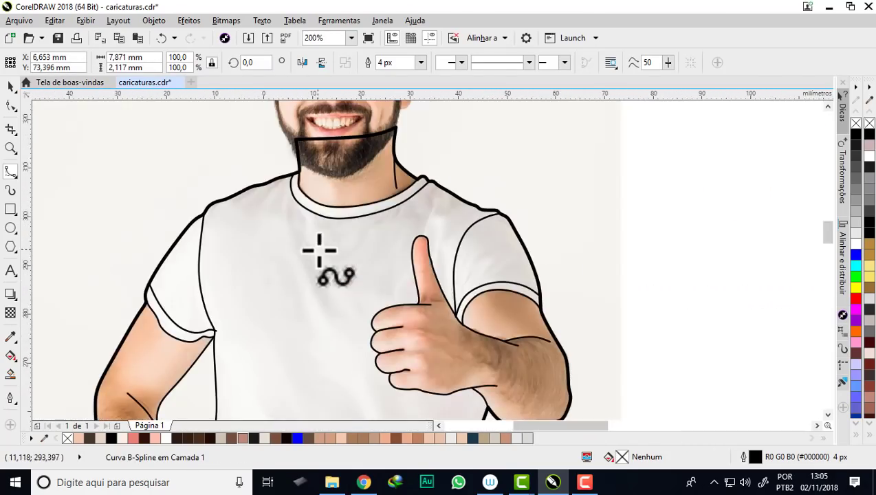
scroll(309, 207, "up", 1)
key("F10")
scroll(230, 285, "down", 1)
scroll(240, 278, "down", 1)
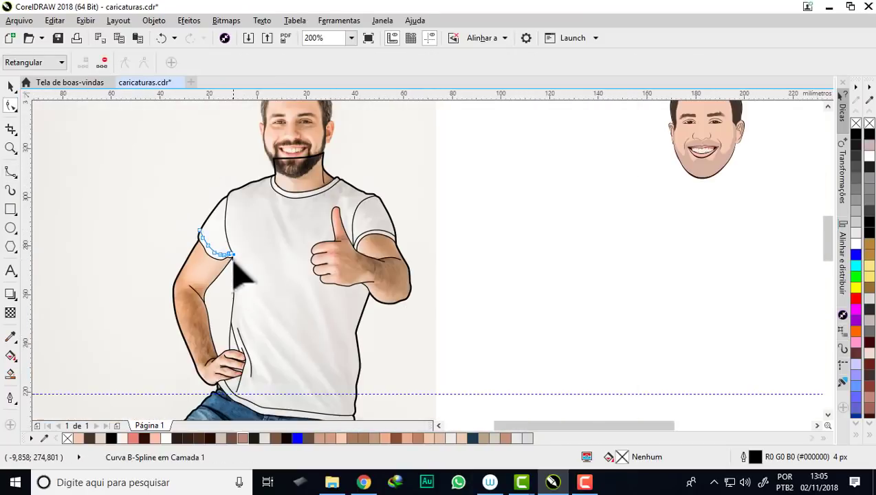
scroll(337, 184, "up", 4)
scroll(340, 185, "down", 2)
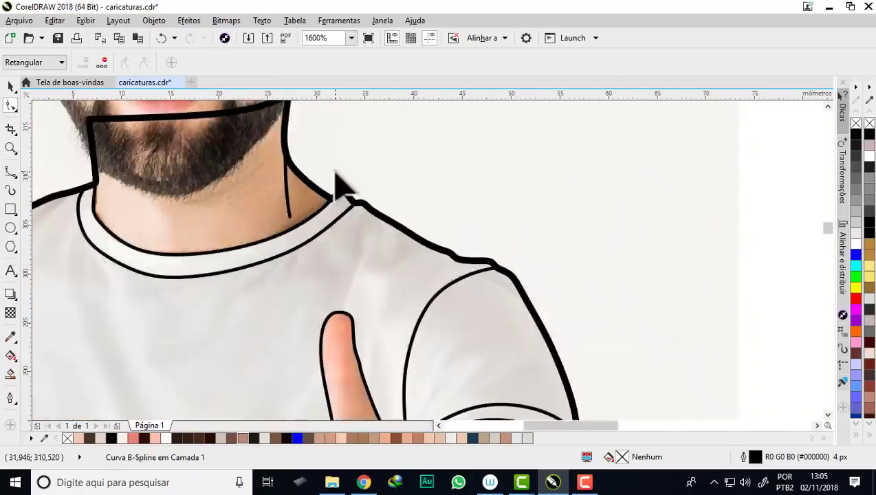
scroll(401, 225, "down", 1)
scroll(400, 210, "up", 2)
scroll(396, 203, "down", 3)
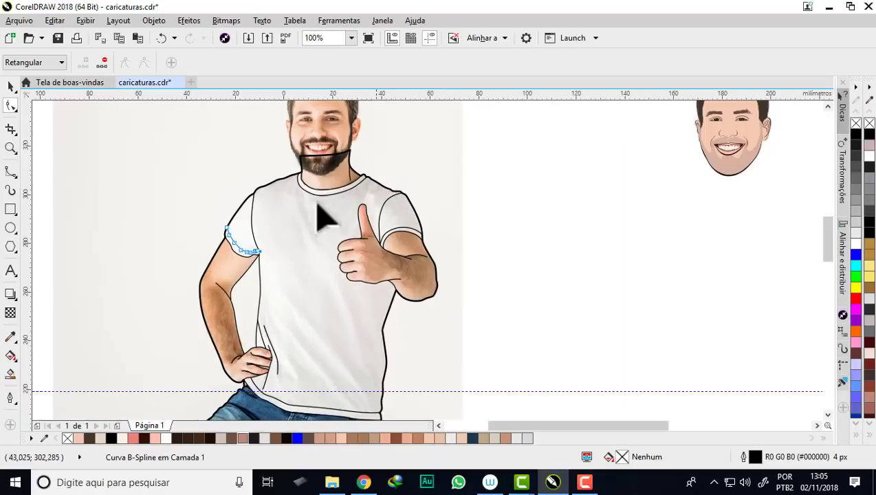
scroll(254, 243, "up", 1)
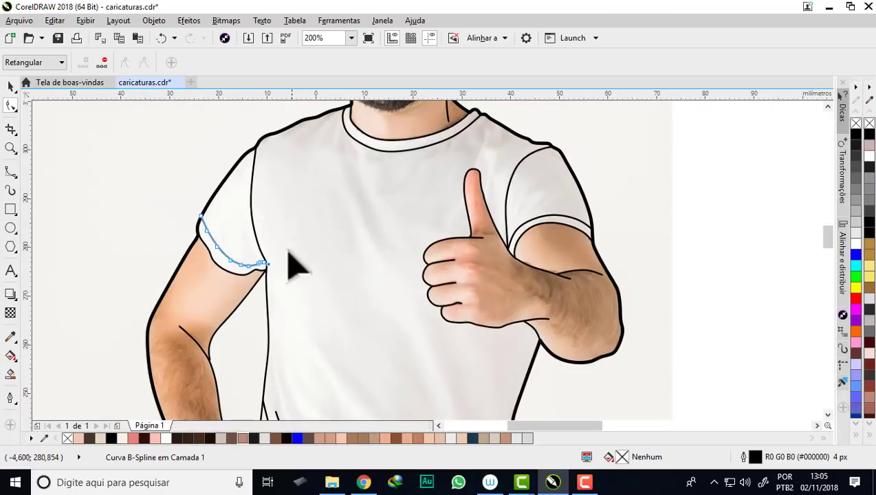
scroll(259, 268, "up", 3)
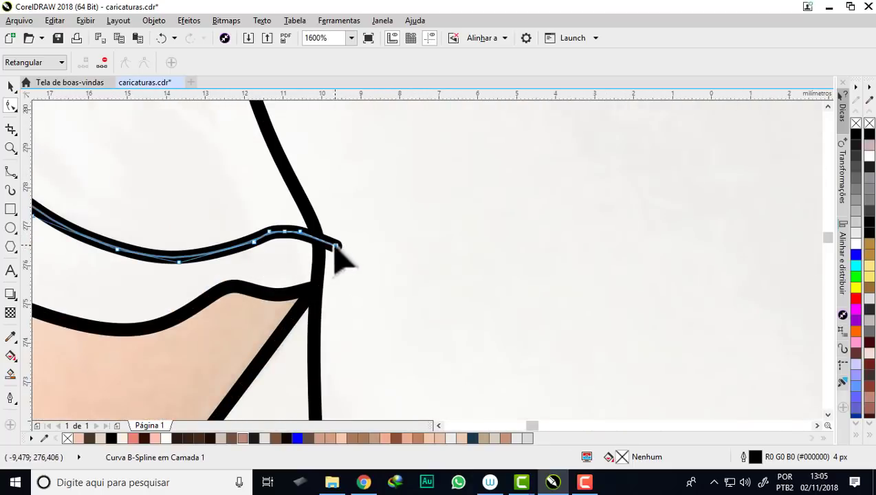
scroll(321, 242, "up", 1)
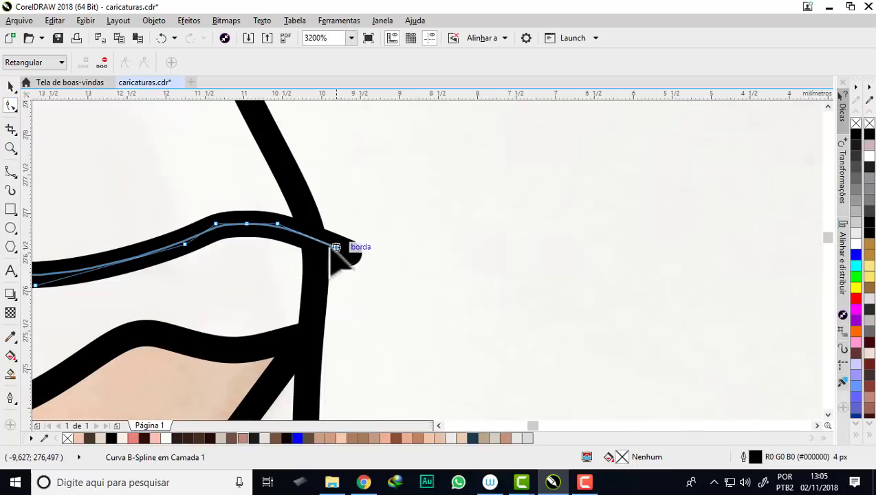
scroll(320, 256, "up", 1)
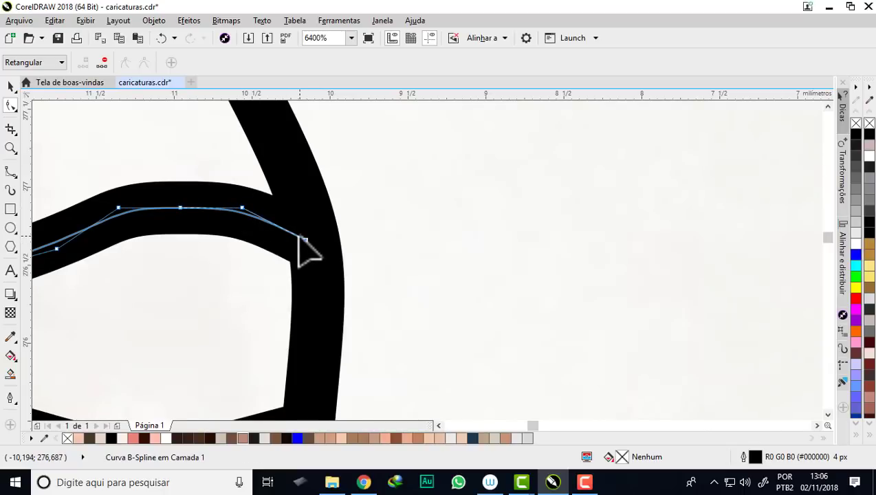
scroll(300, 238, "down", 2)
scroll(297, 244, "down", 1)
scroll(295, 255, "up", 2)
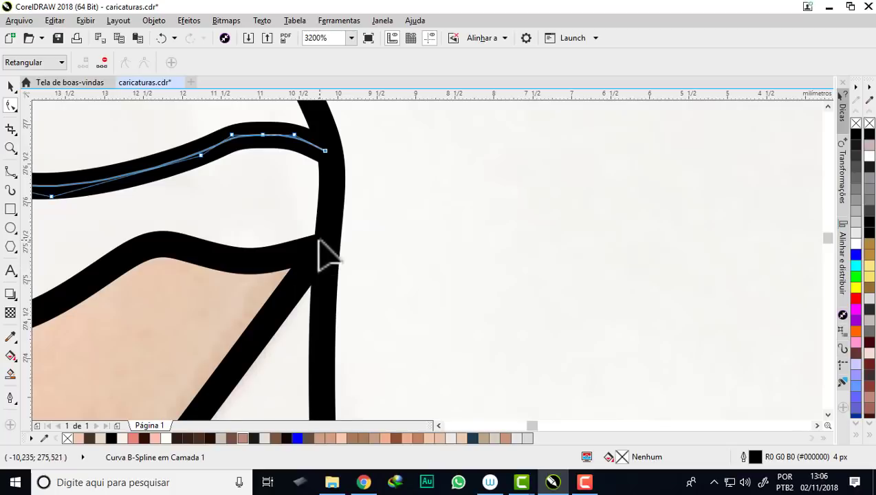
scroll(320, 256, "down", 3)
scroll(196, 147, "up", 2)
scroll(197, 179, "down", 2)
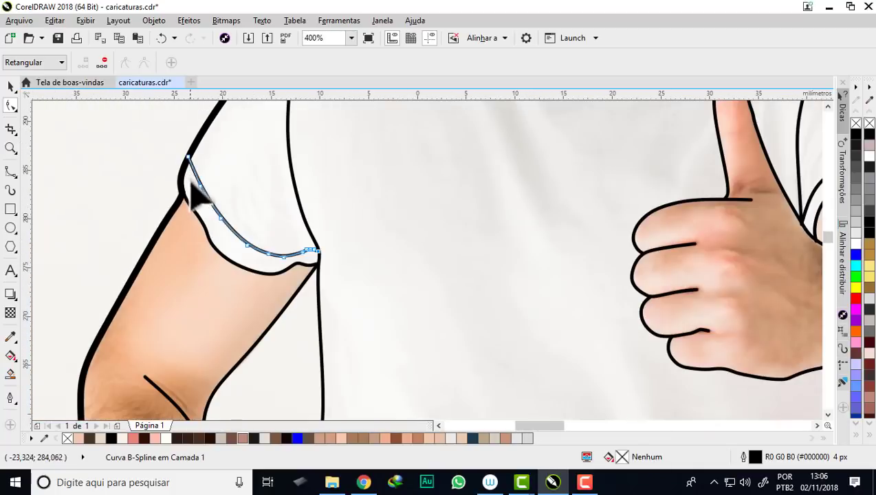
scroll(320, 253, "up", 1)
scroll(285, 275, "down", 2)
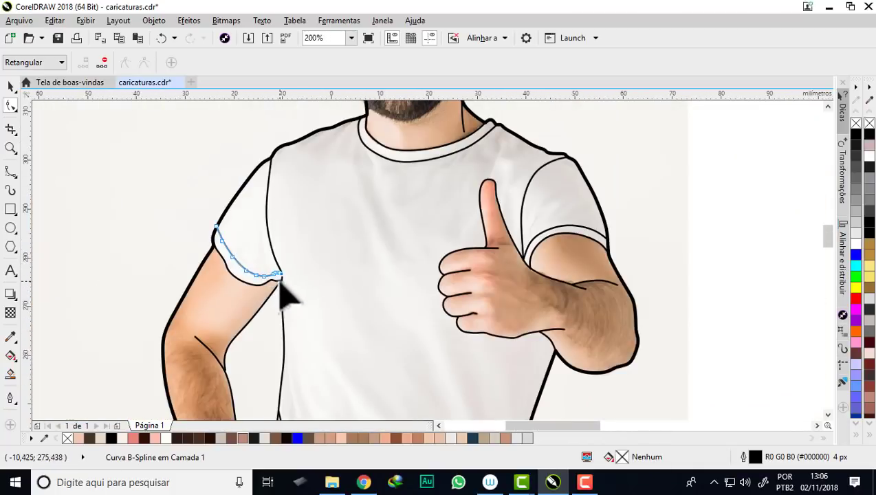
scroll(275, 151, "up", 2)
scroll(264, 145, "down", 3)
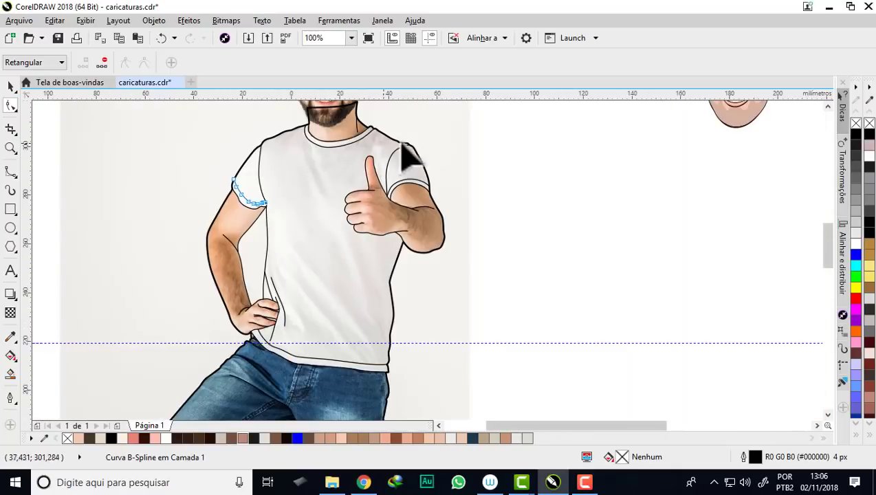
scroll(405, 148, "up", 3)
scroll(463, 170, "up", 1)
scroll(424, 153, "down", 3)
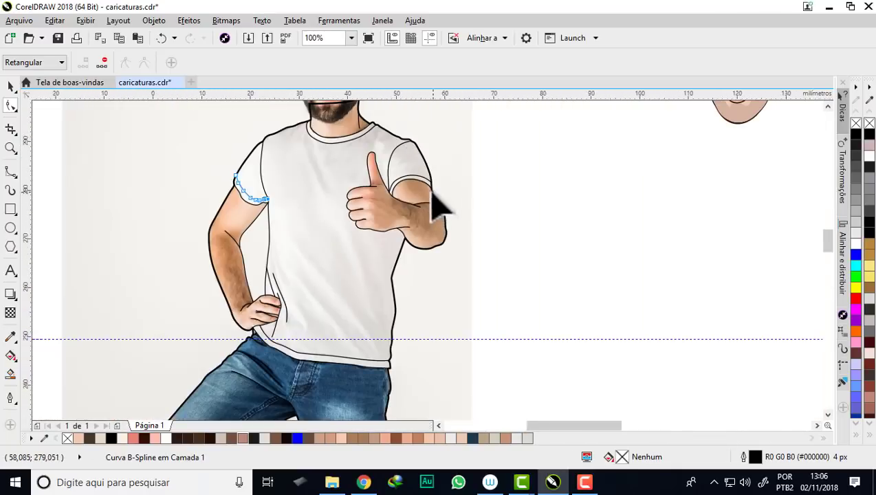
scroll(432, 195, "up", 2)
scroll(414, 229, "down", 2)
scroll(407, 244, "up", 2)
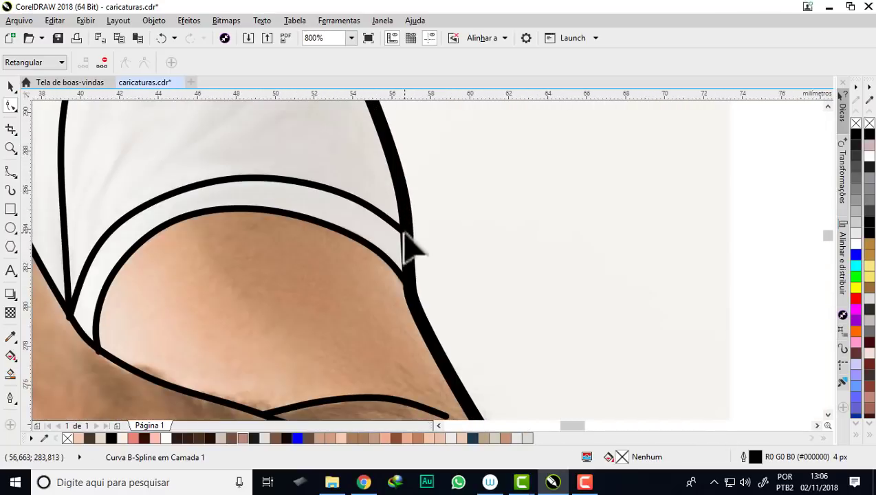
scroll(383, 201, "up", 1)
scroll(395, 256, "down", 3)
scroll(387, 242, "up", 2)
scroll(388, 242, "up", 2)
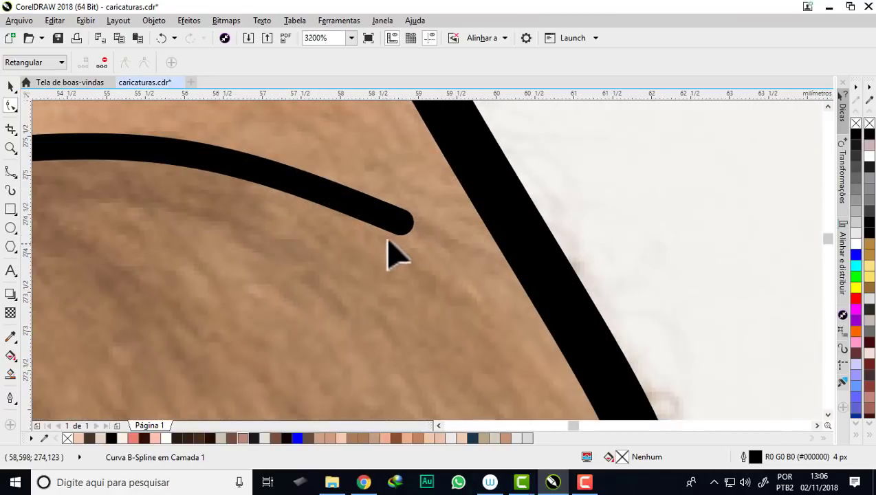
scroll(415, 246, "down", 1)
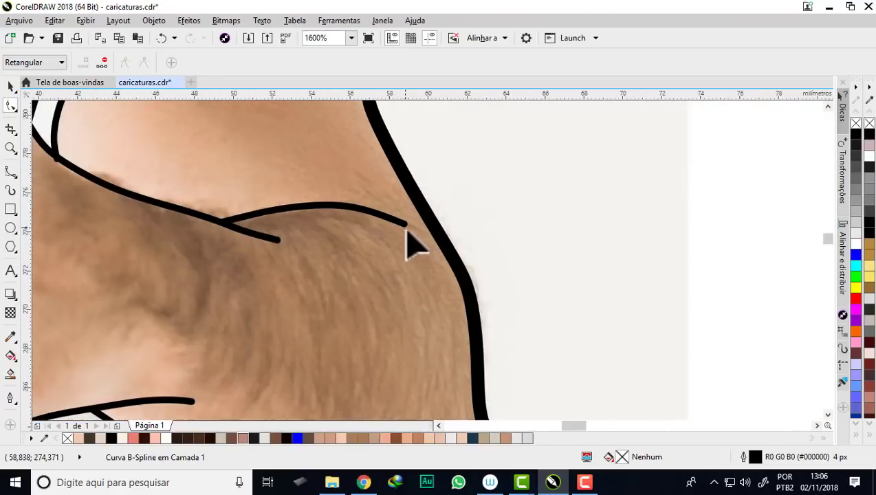
scroll(331, 262, "down", 1)
scroll(340, 260, "down", 1)
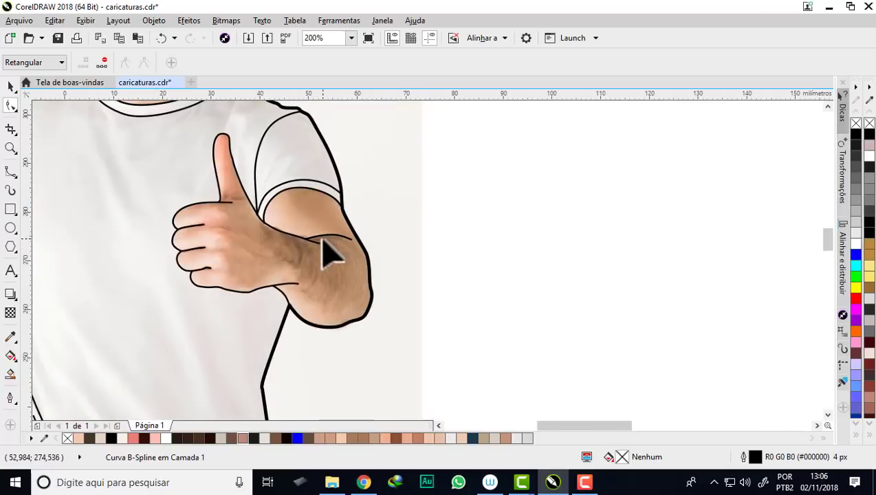
scroll(213, 217, "up", 1)
scroll(185, 238, "up", 1)
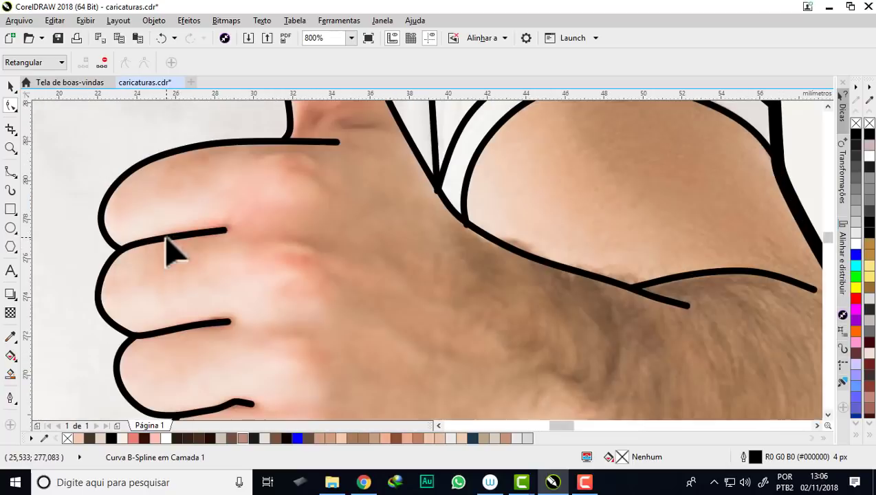
scroll(217, 294, "up", 1)
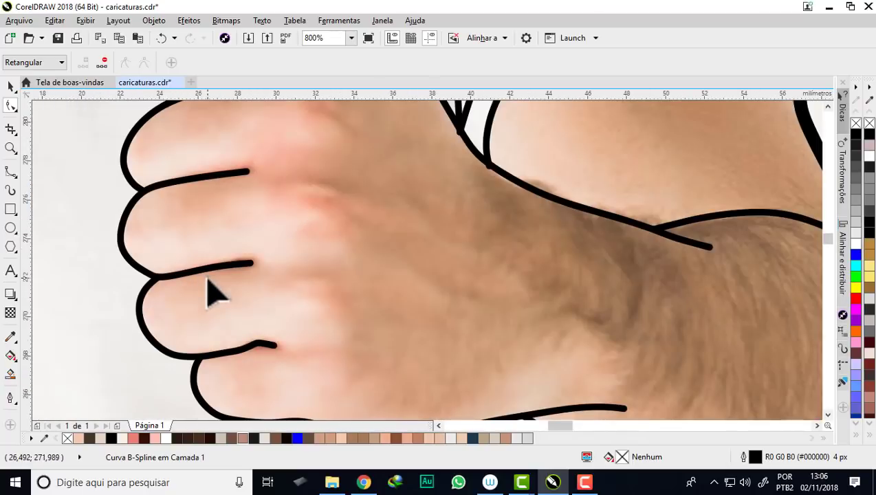
scroll(220, 274, "down", 2)
scroll(237, 185, "up", 1)
scroll(271, 224, "down", 3)
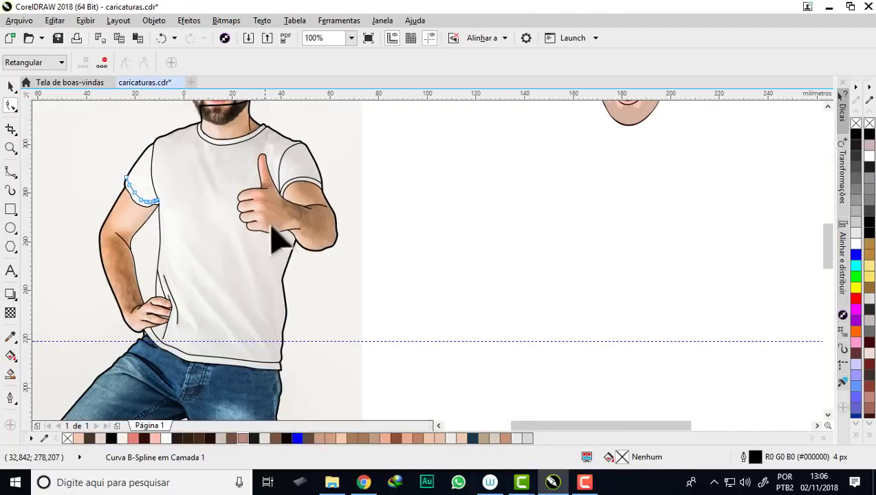
scroll(292, 236, "up", 1)
scroll(296, 237, "up", 2)
scroll(303, 184, "up", 2)
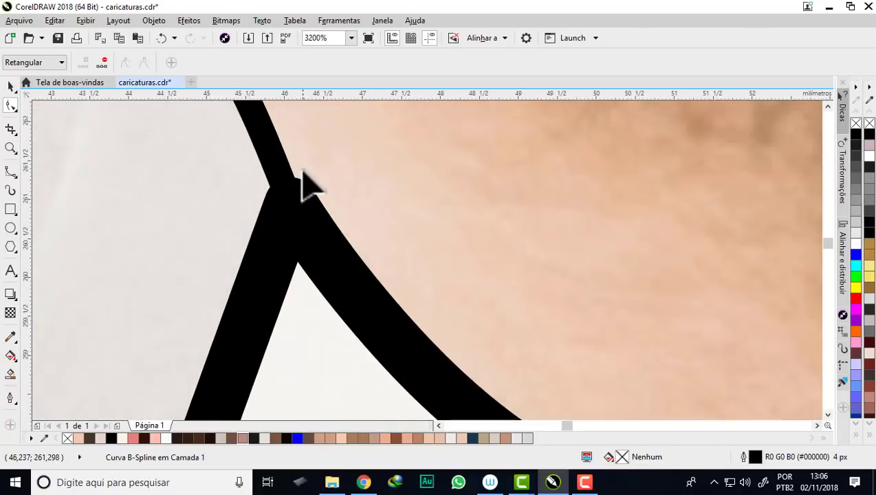
scroll(303, 184, "down", 5)
scroll(302, 234, "up", 1)
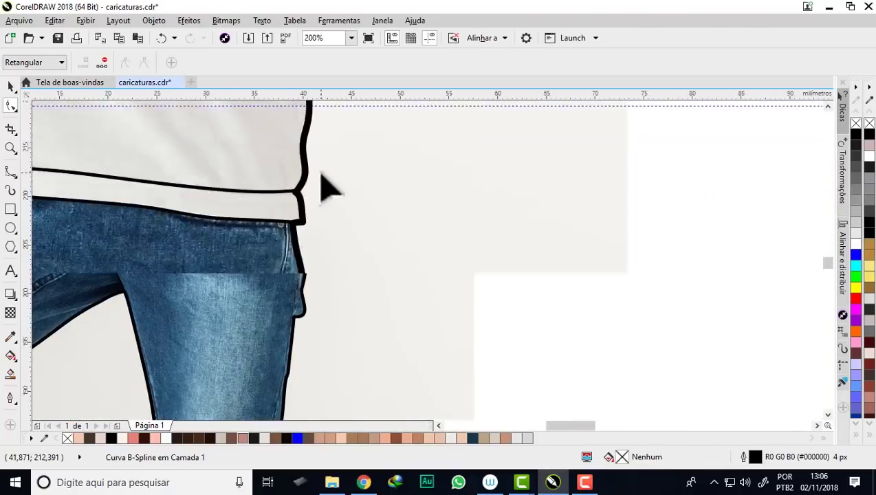
scroll(321, 184, "up", 2)
scroll(259, 206, "up", 2)
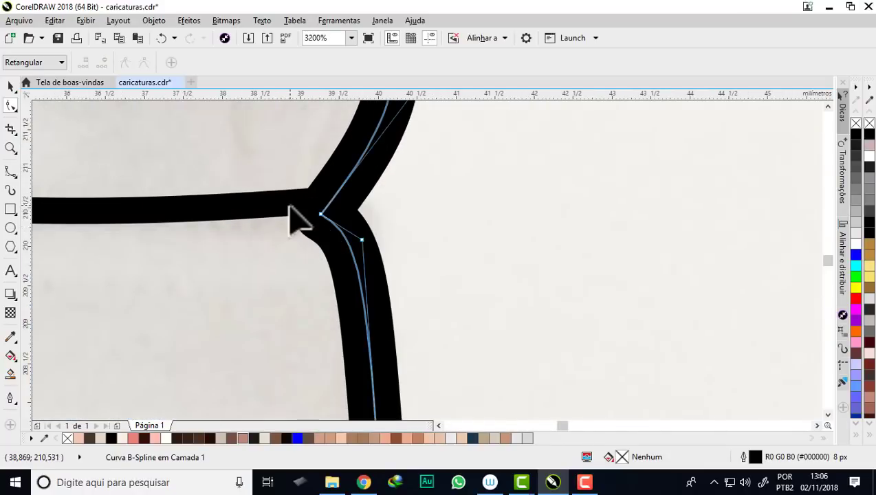
scroll(290, 206, "down", 1)
scroll(344, 199, "down", 4)
scroll(343, 248, "up", 1)
scroll(344, 279, "up", 2)
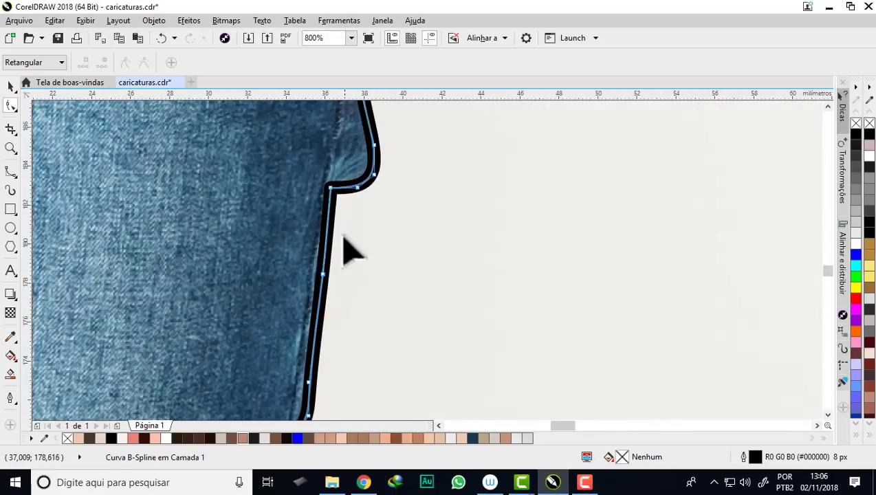
scroll(347, 220, "up", 1)
scroll(334, 182, "up", 2)
scroll(320, 184, "down", 4)
scroll(312, 213, "down", 1)
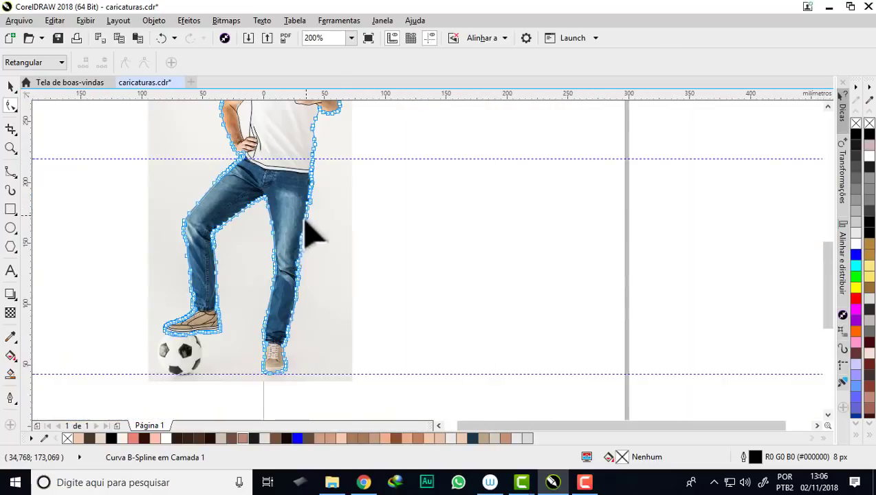
scroll(282, 347, "up", 3)
scroll(299, 290, "up", 1)
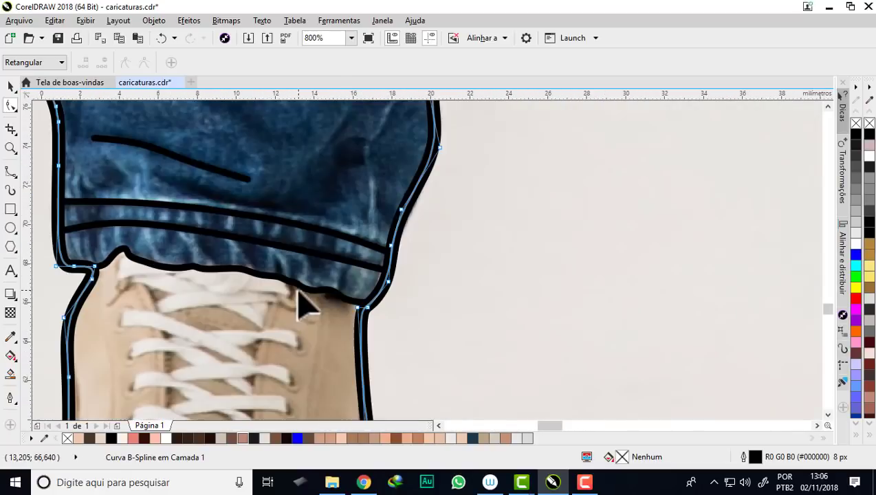
scroll(391, 244, "down", 1)
scroll(377, 244, "down", 4)
scroll(343, 250, "up", 2)
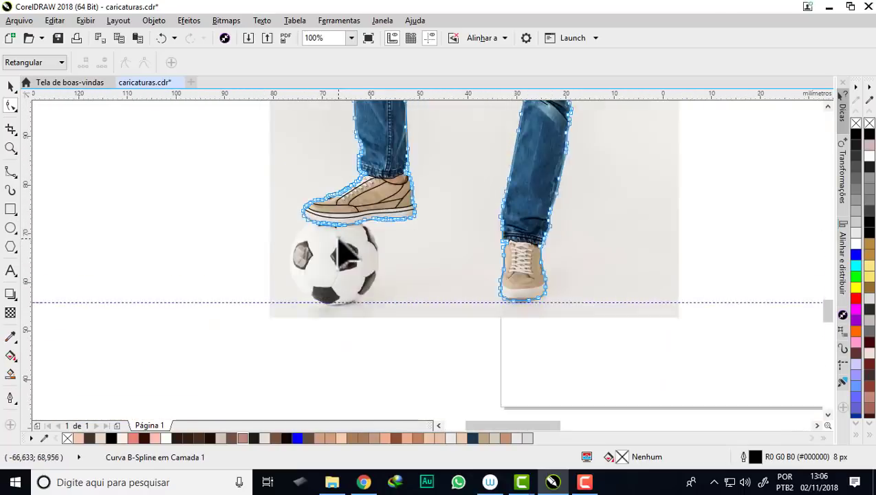
scroll(357, 157, "up", 1)
scroll(357, 156, "up", 1)
scroll(361, 268, "down", 2)
scroll(368, 284, "up", 1)
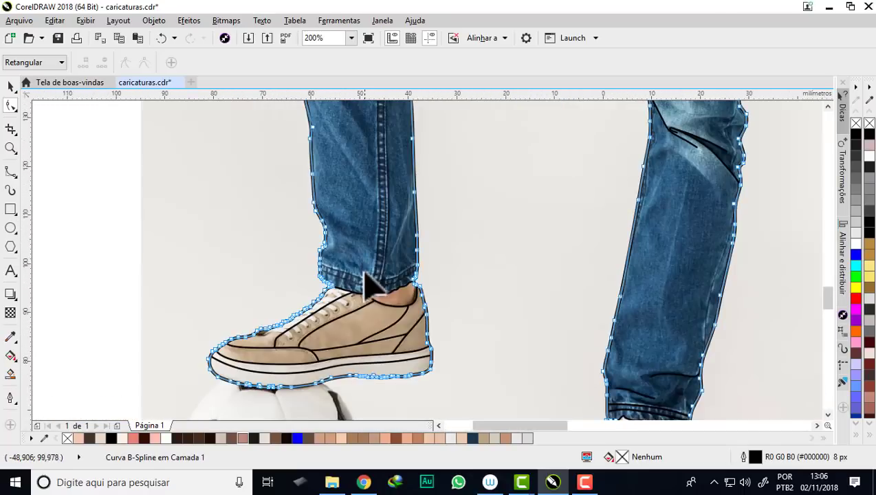
scroll(371, 296, "up", 1)
scroll(412, 287, "up", 1)
scroll(260, 381, "down", 2)
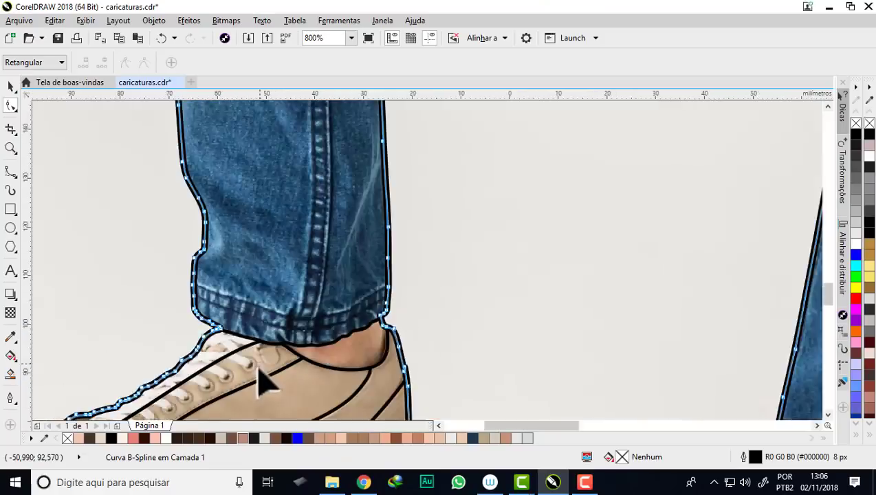
scroll(285, 268, "down", 2)
scroll(298, 199, "up", 1)
scroll(299, 200, "up", 2)
scroll(303, 248, "up", 1)
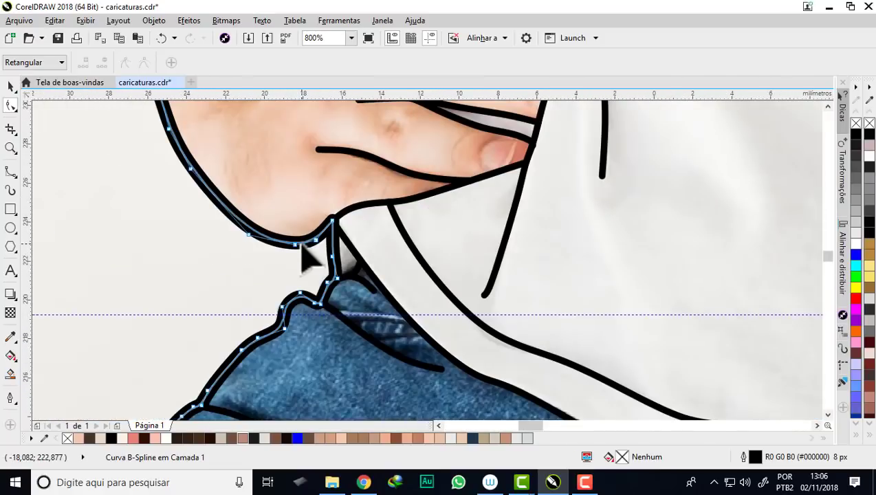
scroll(326, 232, "up", 1)
scroll(334, 220, "up", 1)
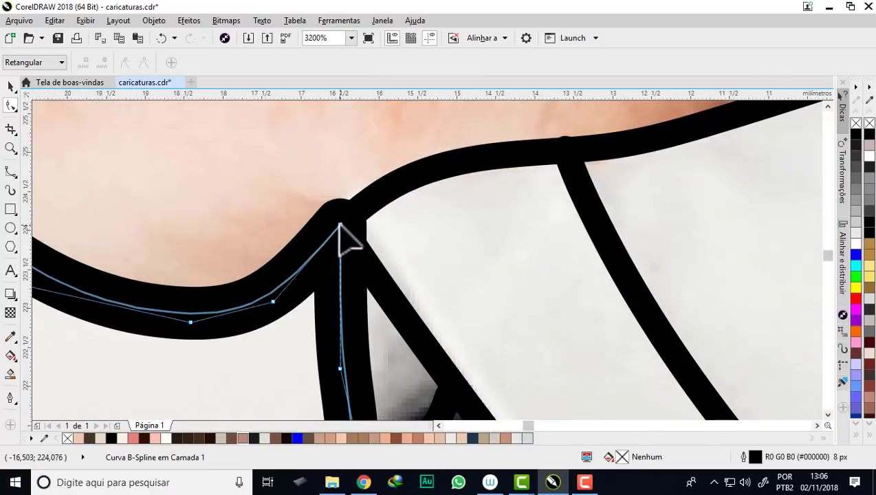
mouse_move(340, 224)
left_mouse_down()
mouse_move(345, 233)
mouse_move(332, 246)
left_mouse_up()
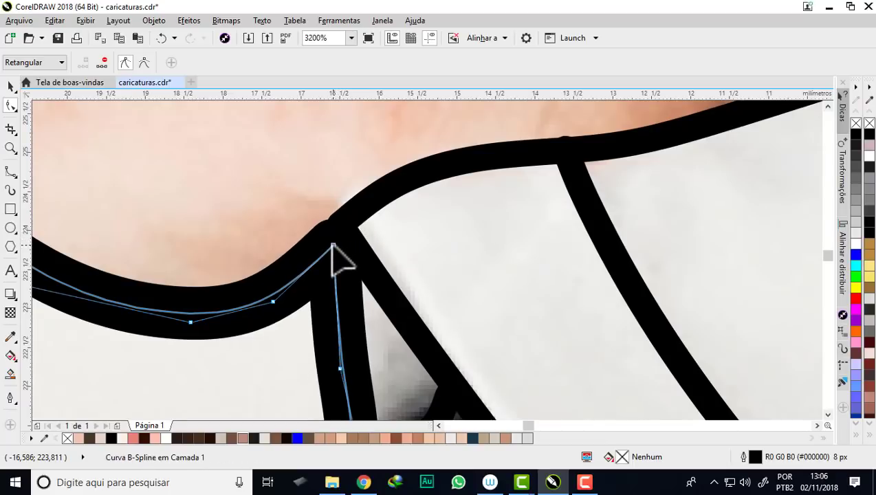
scroll(332, 245, "down", 2)
scroll(330, 249, "down", 1)
scroll(375, 218, "up", 1)
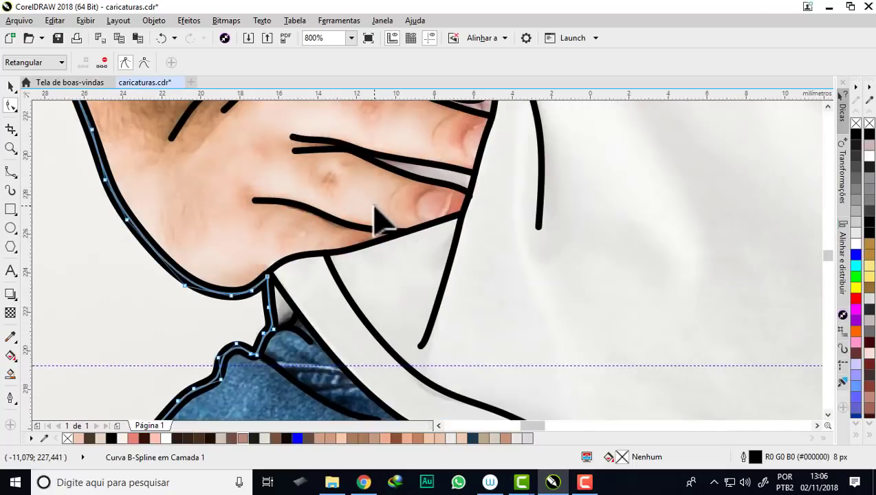
scroll(374, 207, "down", 1)
scroll(381, 175, "down", 2)
scroll(374, 175, "down", 1)
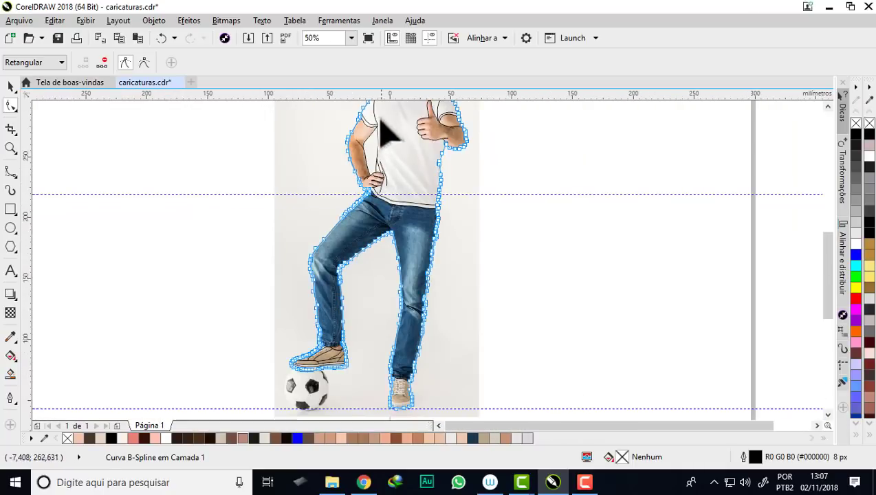
scroll(385, 127, "up", 2)
scroll(371, 117, "up", 1)
scroll(330, 182, "down", 3)
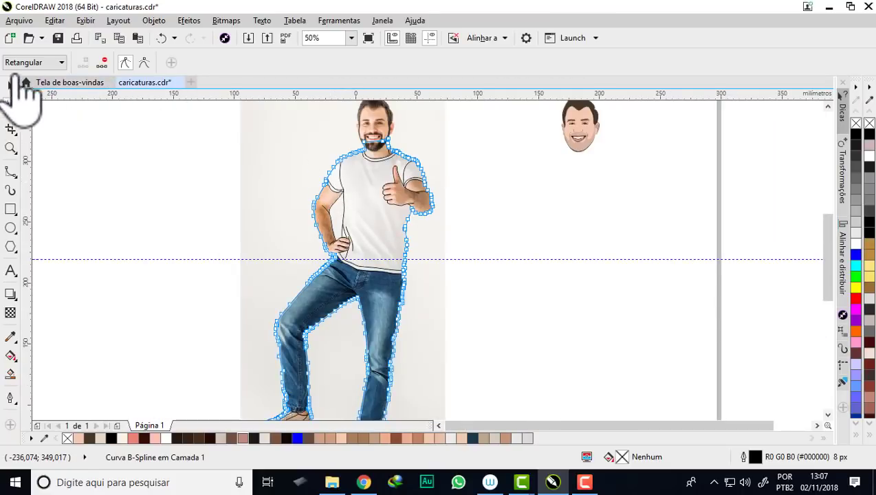
Step: Select all 59 traced outlines and convert them to filled objects
left_click(9, 86)
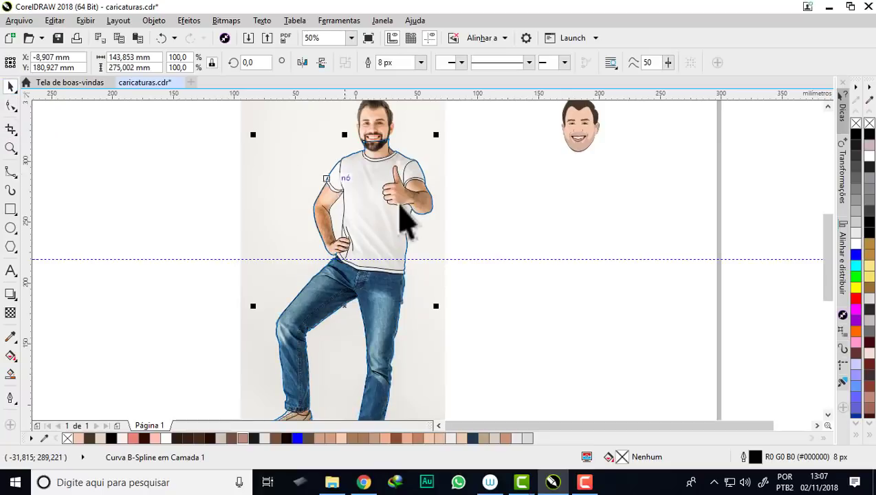
scroll(402, 210, "down", 1)
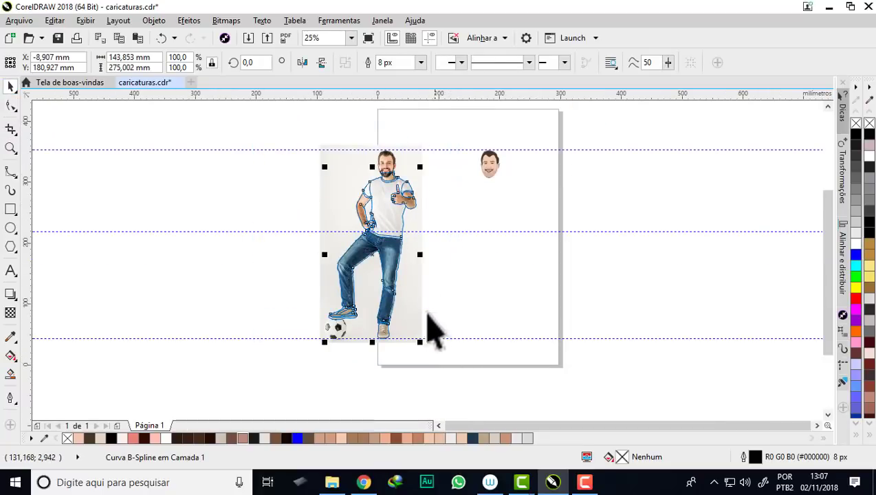
key("ctrl+a")
scroll(407, 193, "up", 2)
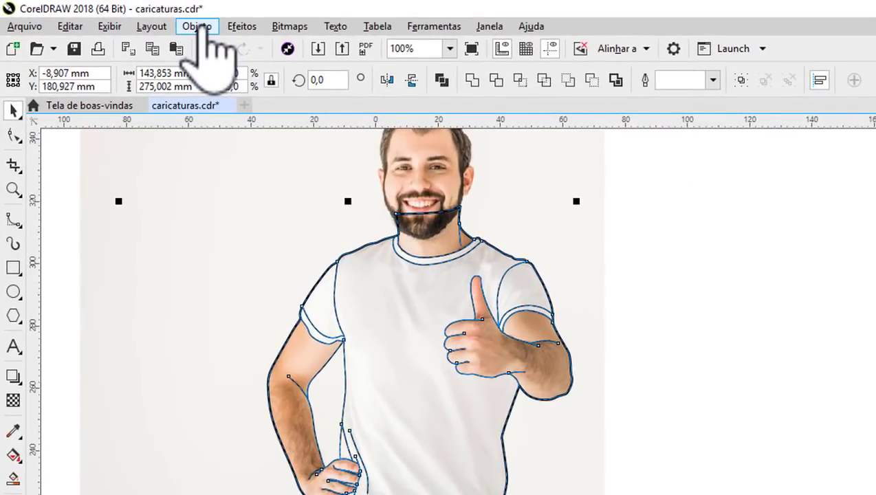
left_click(198, 27)
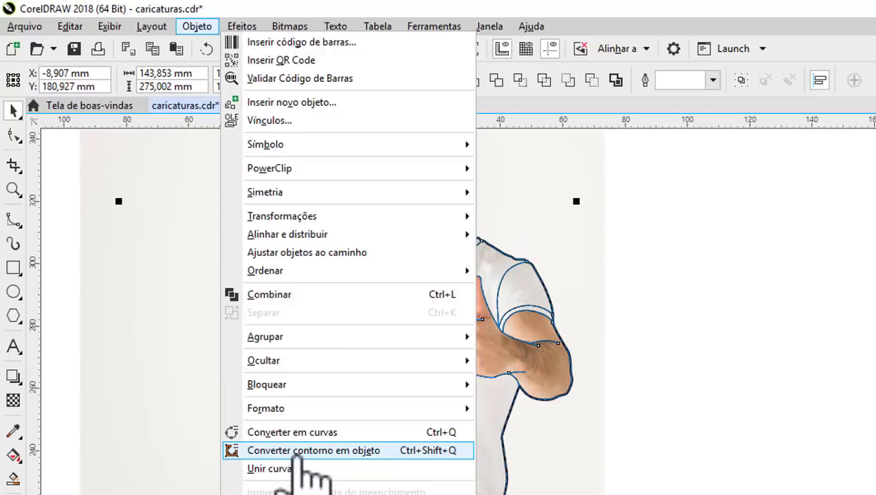
left_click(304, 453)
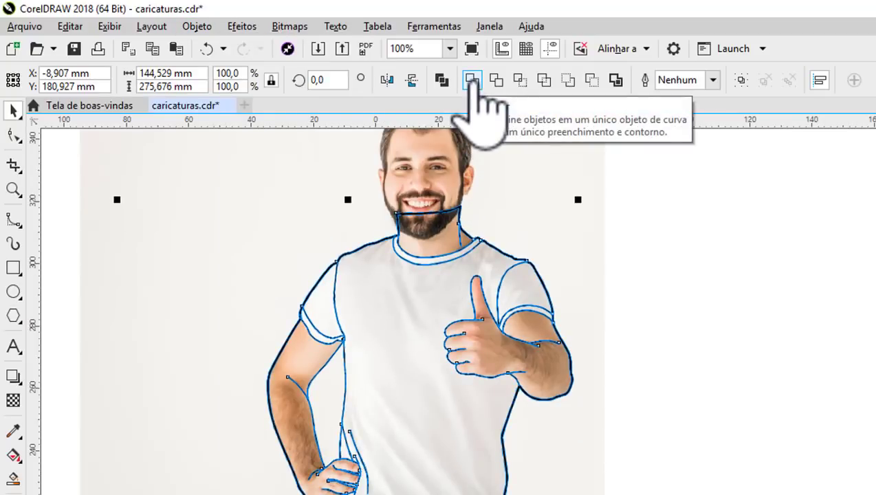
Step: Weld all the converted shapes into a single curve
left_click(471, 81)
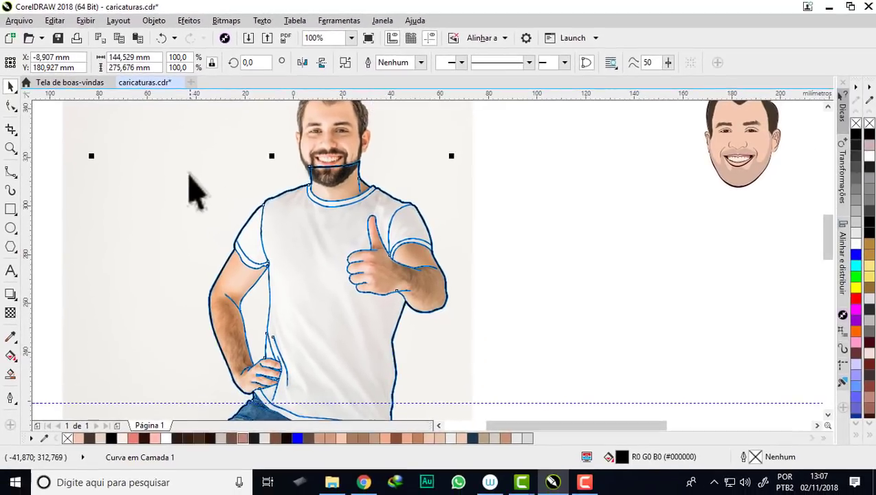
scroll(171, 179, "down", 1)
scroll(170, 178, "down", 1)
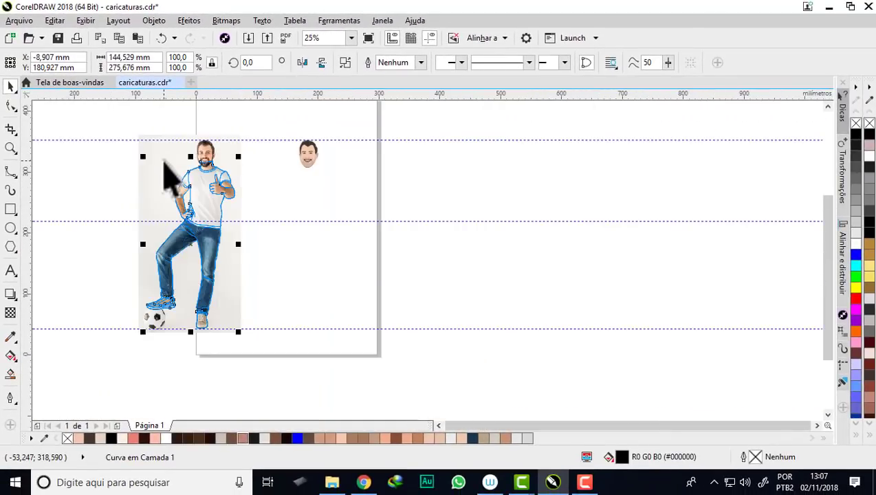
Step: Drag the welded line drawing off the photo onto the blank page to its right
left_click_drag(169, 178, 270, 177)
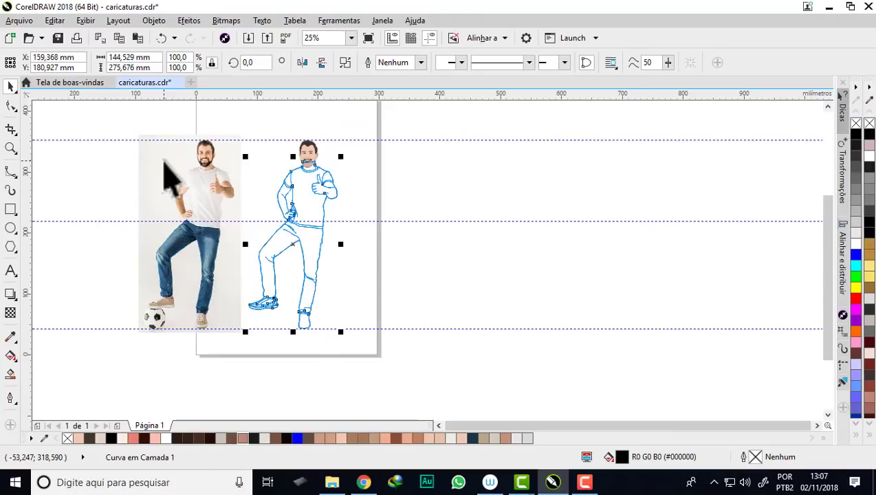
scroll(301, 155, "up", 1)
scroll(303, 167, "up", 2)
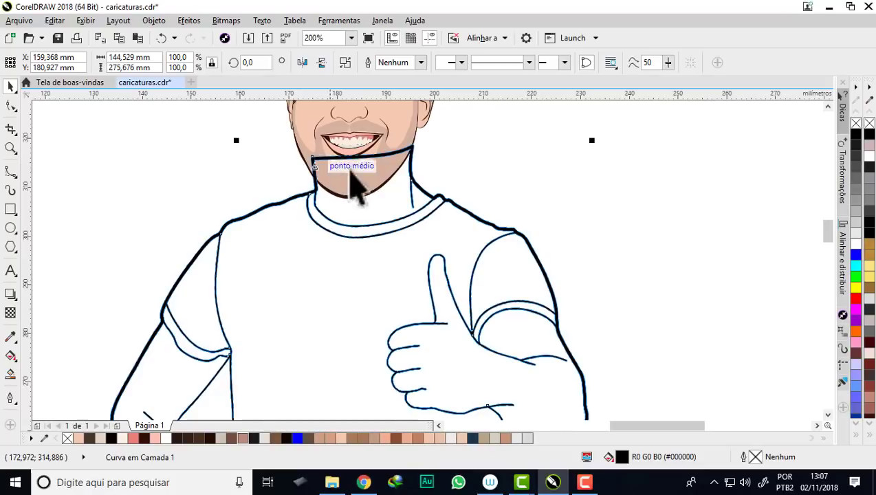
scroll(350, 172, "up", 1)
scroll(361, 186, "down", 4)
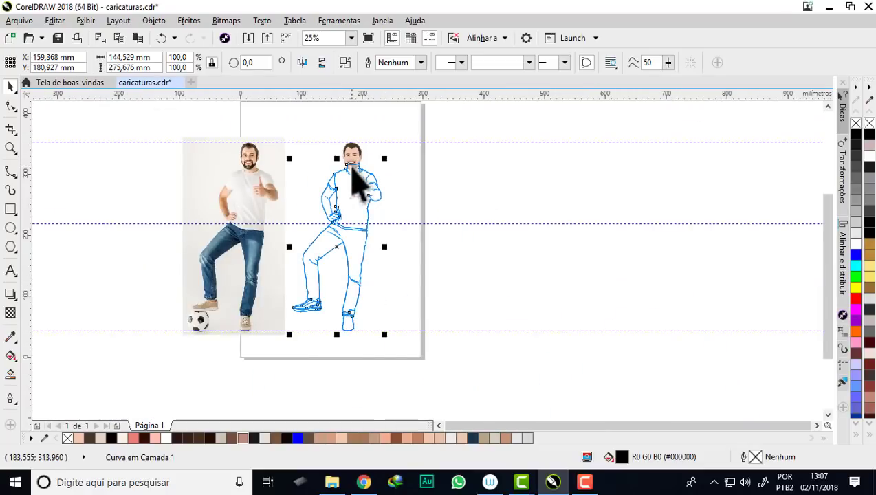
scroll(350, 211, "up", 2)
scroll(348, 198, "up", 1)
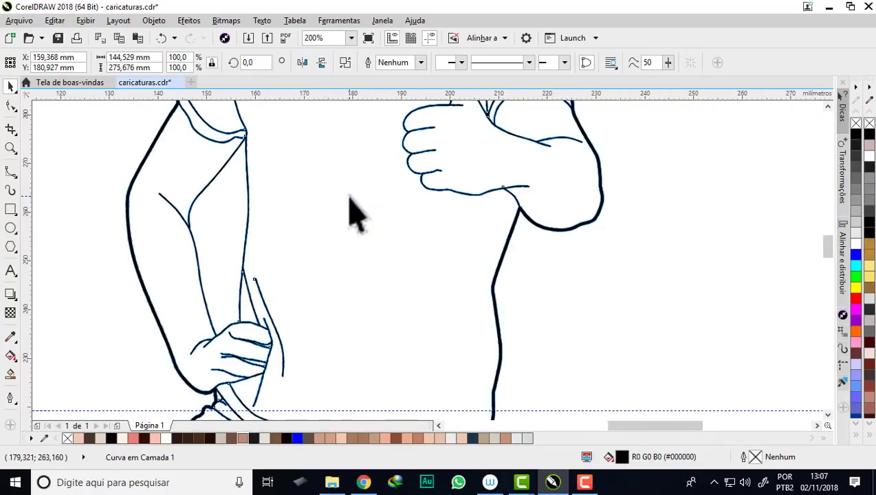
scroll(350, 213, "up", 1)
scroll(352, 214, "down", 3)
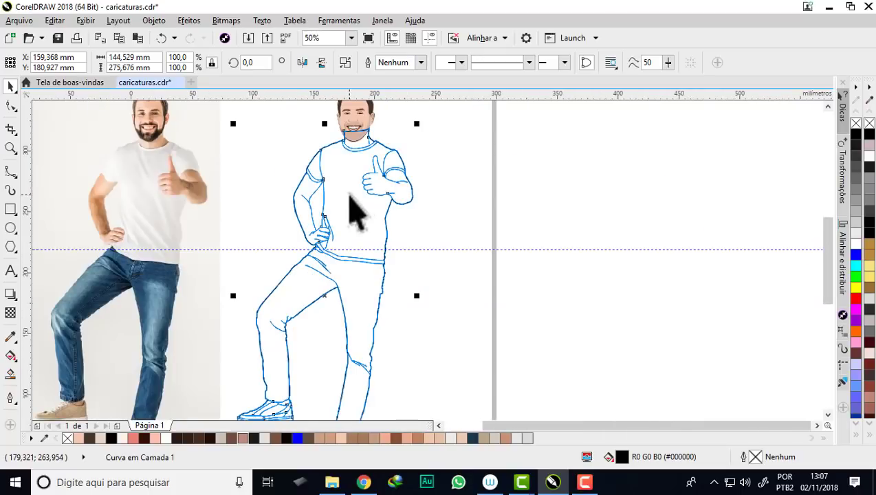
scroll(357, 182, "down", 1)
Step: Deselect the drawing and zoom in to inspect the outline figure
left_click(470, 180)
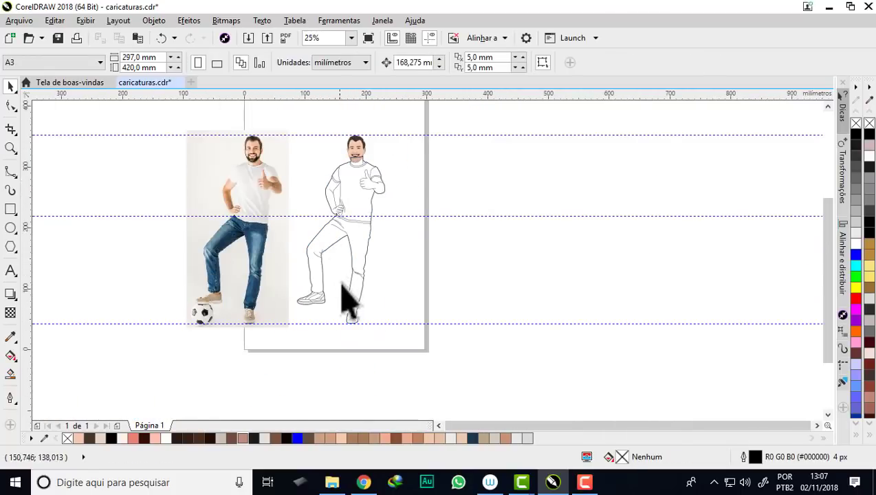
scroll(341, 283, "up", 2)
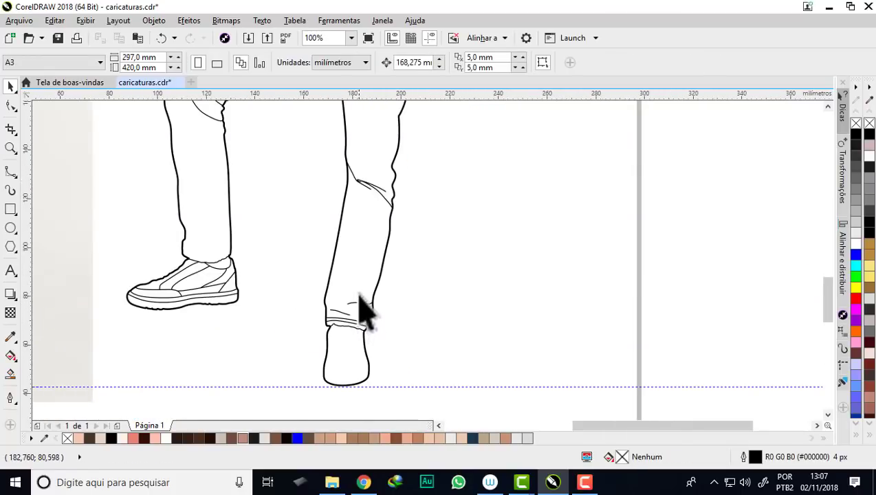
scroll(358, 294, "down", 1)
scroll(358, 285, "down", 2)
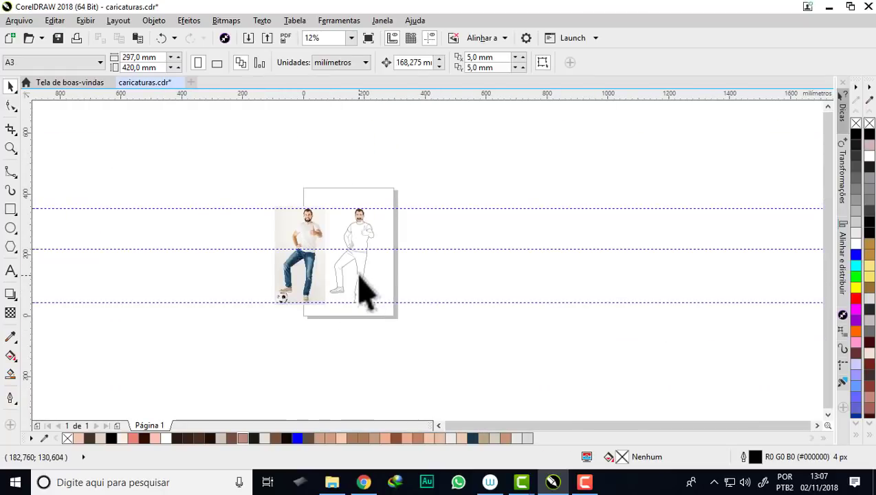
scroll(362, 284, "up", 1)
scroll(362, 283, "up", 3)
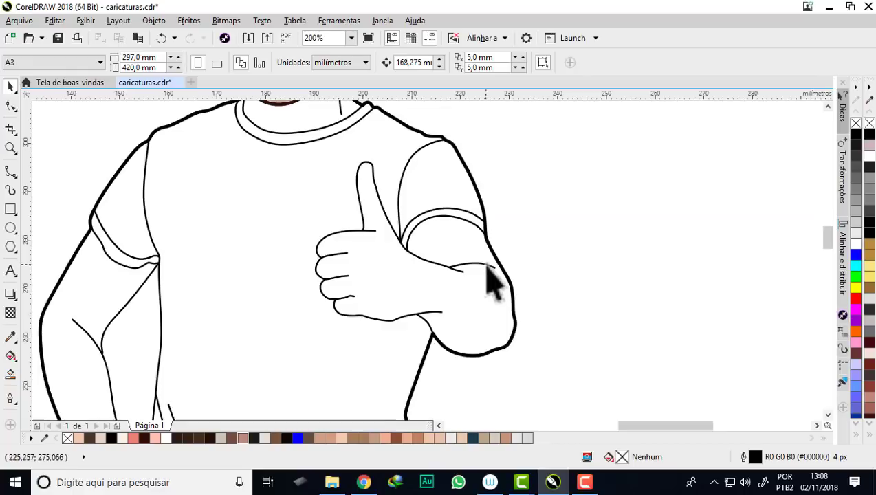
scroll(490, 278, "up", 2)
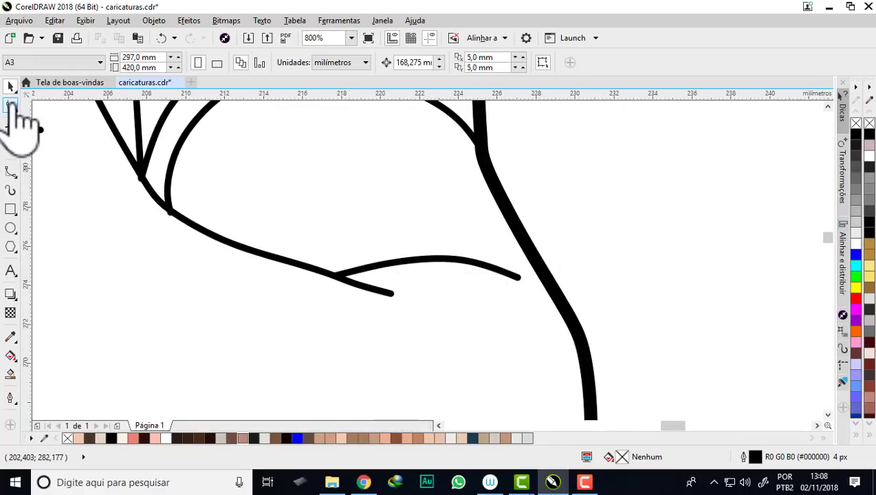
Step: Reduce the nodes on the short line below the thumbs-up hand
left_click(10, 105)
left_click(444, 262)
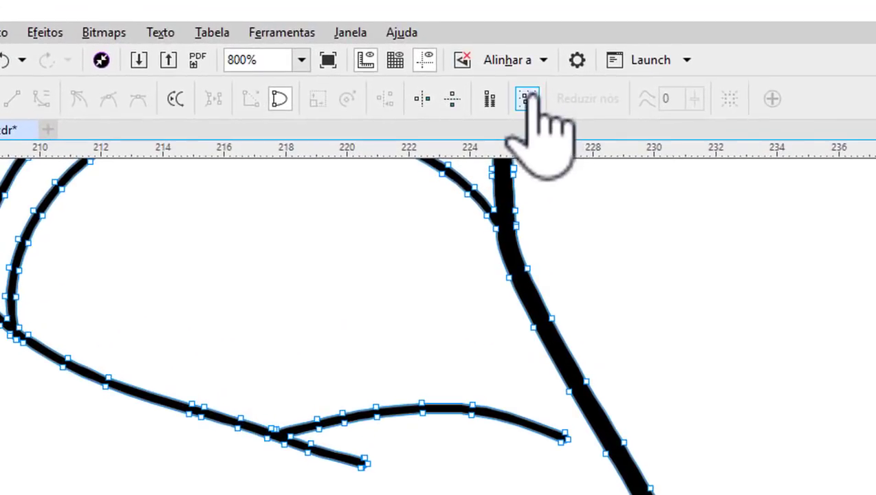
left_click(526, 98)
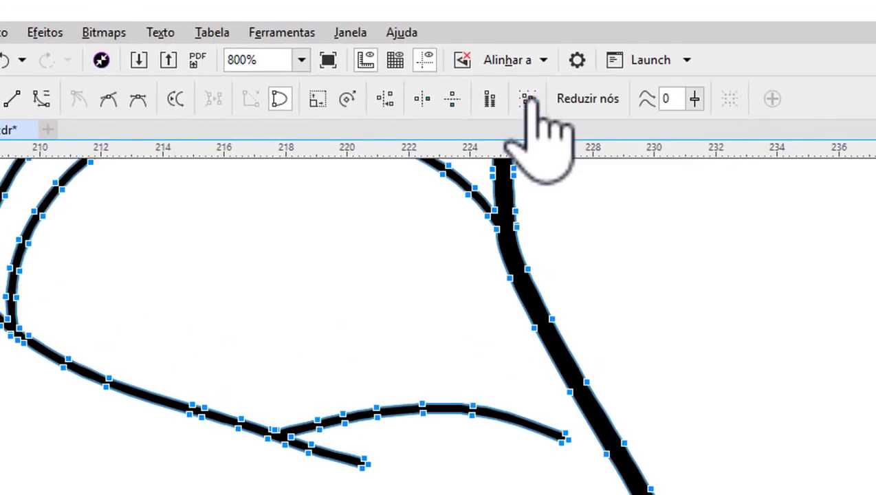
left_click(581, 101)
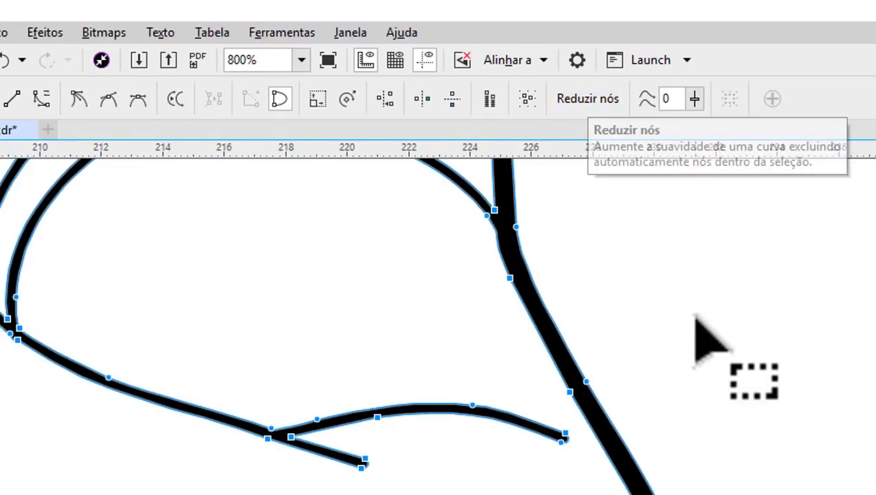
Step: Drag the line's loose end node onto the other end to taper it to a point
scroll(528, 436, "up", 1)
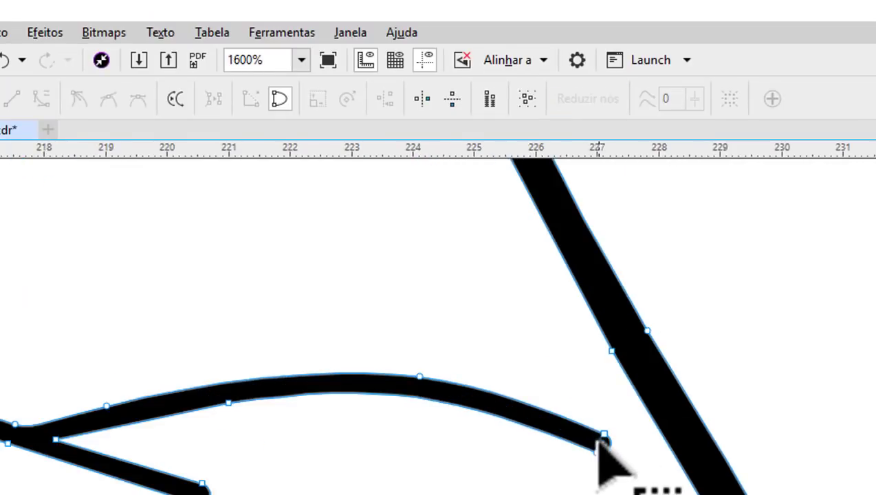
scroll(597, 443, "up", 1)
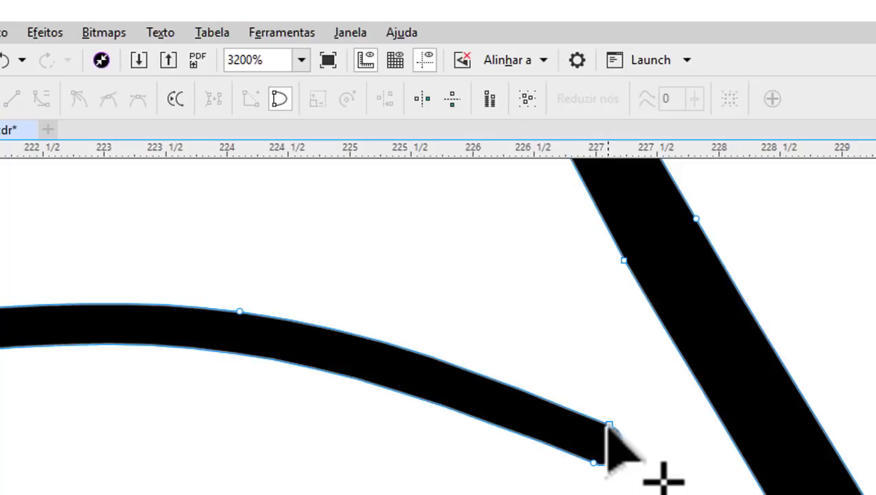
left_click_drag(608, 424, 595, 462)
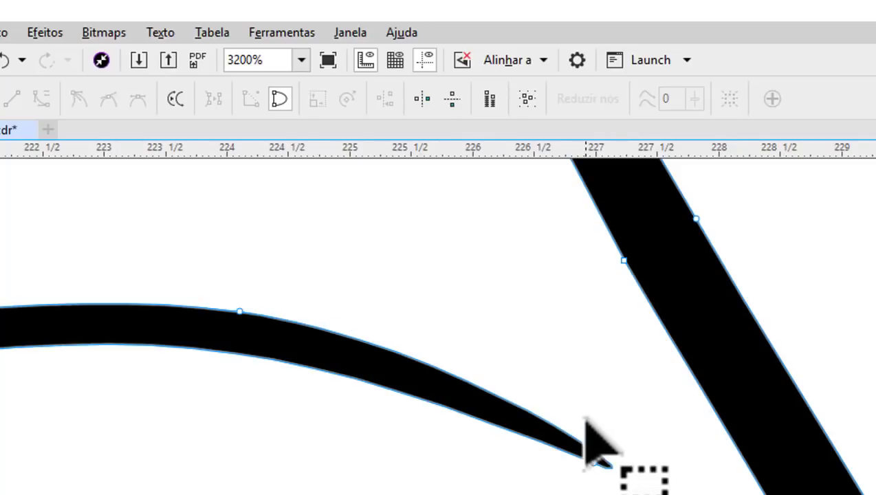
scroll(586, 420, "down", 2)
scroll(315, 337, "down", 1)
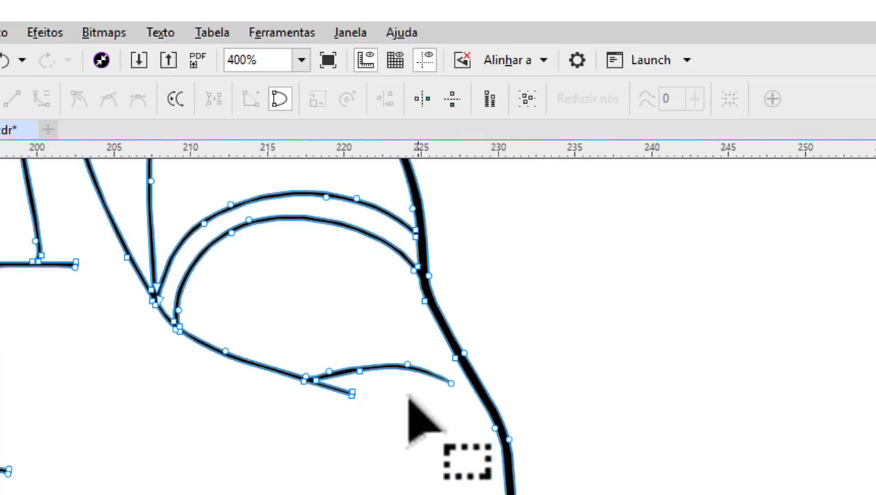
Step: Reshape the crease stroke's arch near its tip and its bend near the fork
scroll(385, 402, "up", 2)
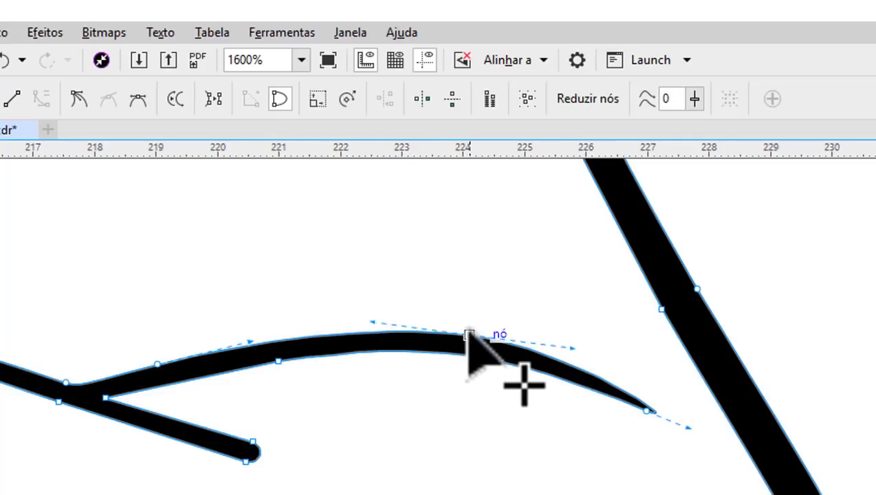
left_click_drag(468, 335, 448, 318)
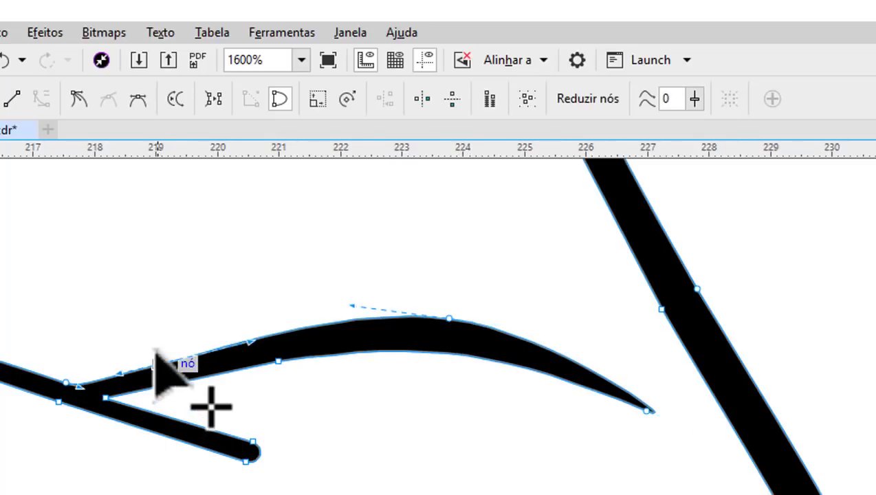
mouse_move(156, 358)
left_mouse_down()
mouse_move(153, 345)
mouse_move(266, 385)
mouse_move(203, 342)
mouse_move(246, 337)
left_mouse_up()
scroll(446, 330, "up", 1)
left_click(448, 308)
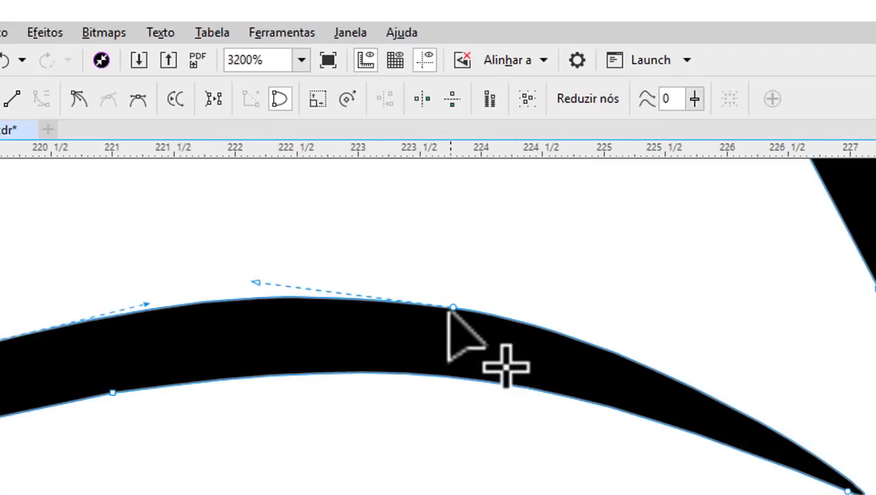
mouse_move(448, 308)
left_mouse_down()
mouse_move(432, 298)
mouse_move(444, 297)
mouse_move(444, 286)
left_mouse_up()
Step: Reshape the crease's top edge and bend the segment where it meets the hand outline
scroll(372, 308, "down", 2)
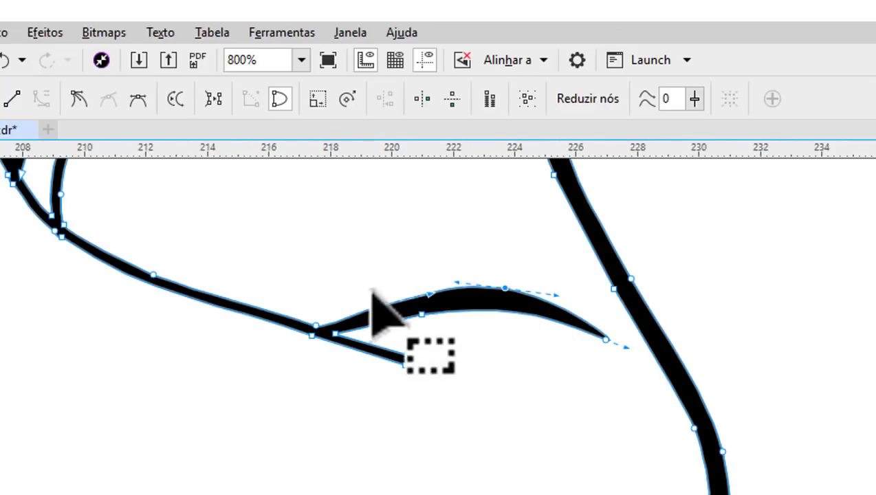
scroll(385, 313, "up", 2)
left_click_drag(390, 302, 361, 300)
left_click(158, 379)
mouse_move(158, 380)
left_mouse_down()
mouse_move(170, 382)
mouse_move(147, 401)
mouse_move(138, 391)
mouse_move(157, 400)
left_mouse_up()
Step: Smooth the junction node where the crease branches from the hand line, then zoom out
scroll(283, 371, "down", 1)
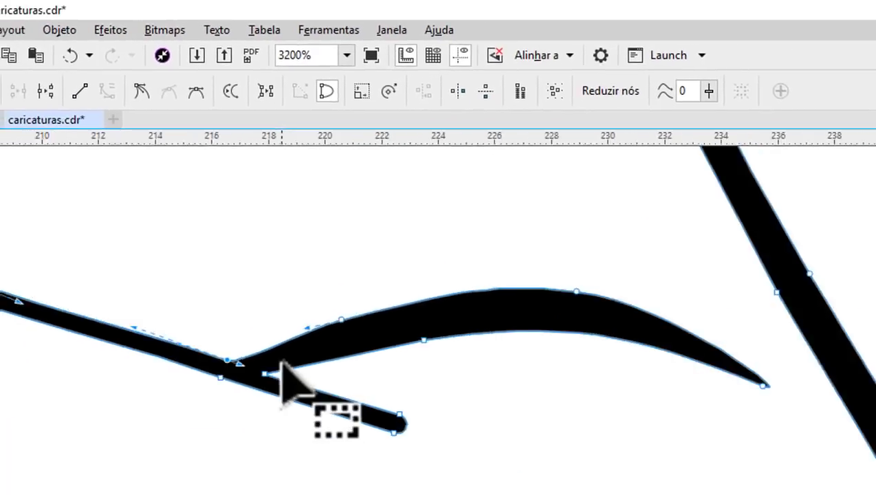
scroll(263, 371, "down", 2)
scroll(314, 388, "up", 2)
scroll(314, 386, "up", 1)
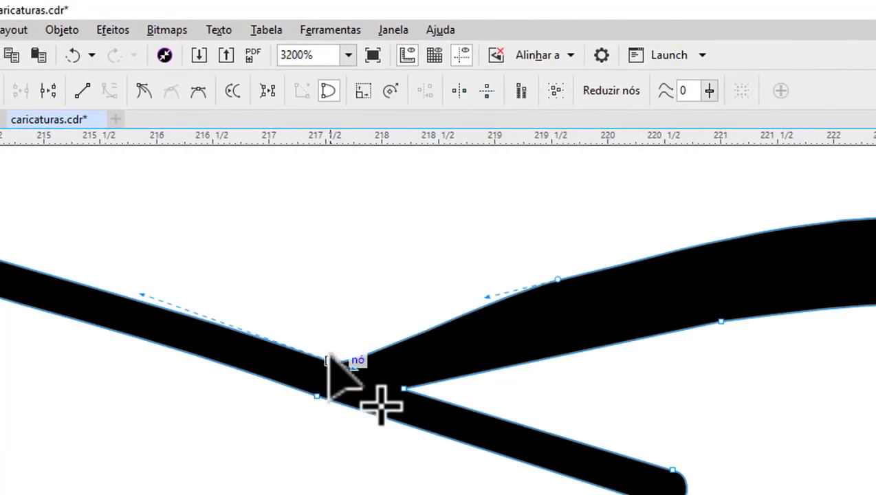
mouse_move(299, 323)
left_mouse_down()
mouse_move(349, 370)
mouse_move(326, 339)
left_mouse_up()
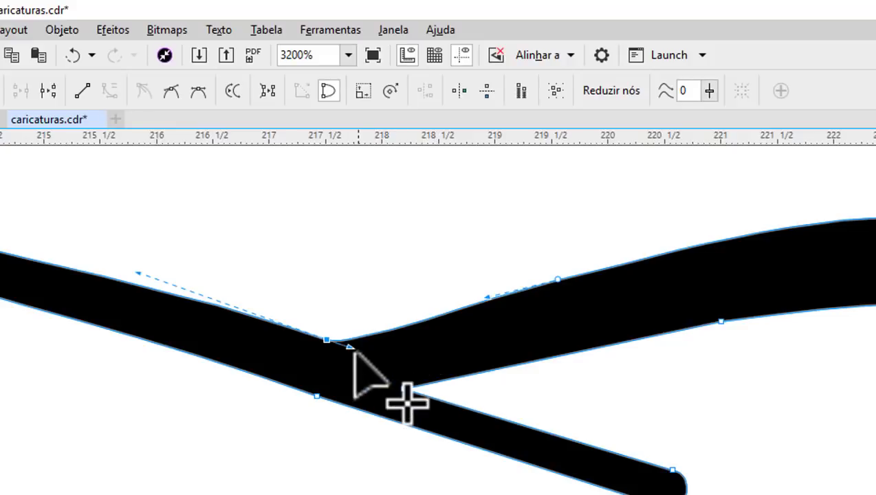
left_click_drag(349, 346, 426, 328)
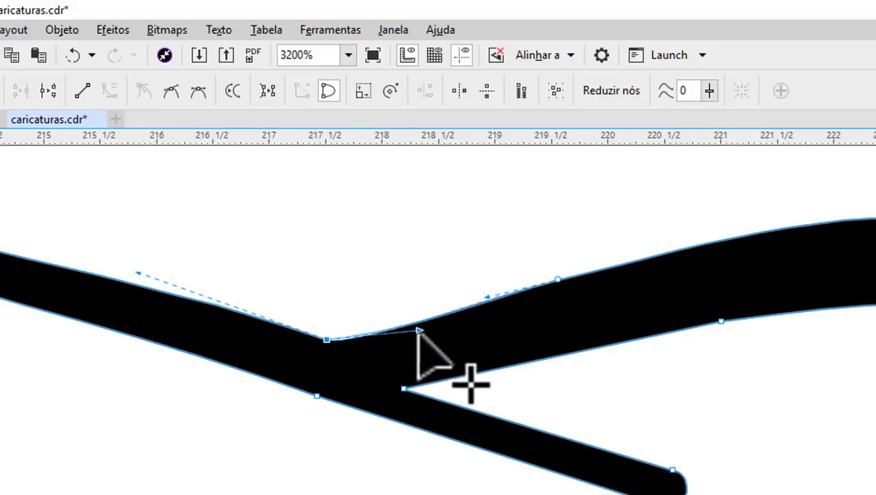
scroll(429, 342, "down", 2)
scroll(481, 347, "down", 1)
Step: Leave node editing, deselect, and select the tapered crease stroke for node editing
left_click(606, 348)
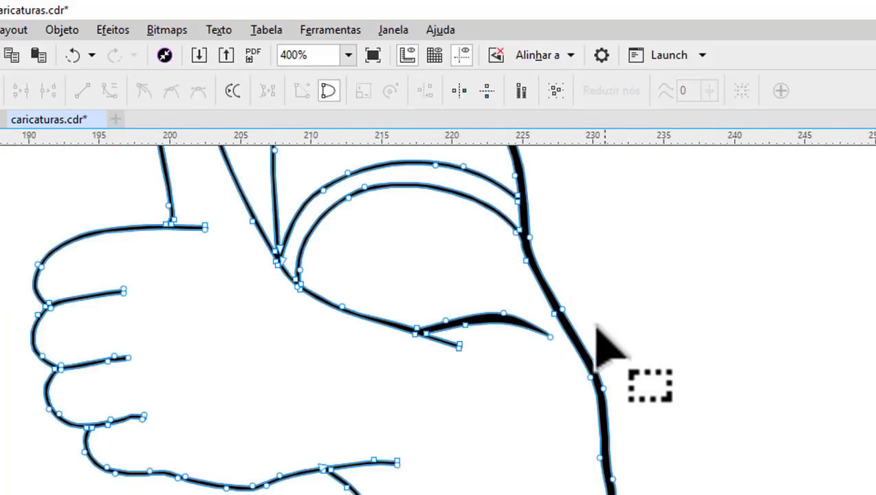
scroll(550, 364, "down", 2)
left_click(7, 244)
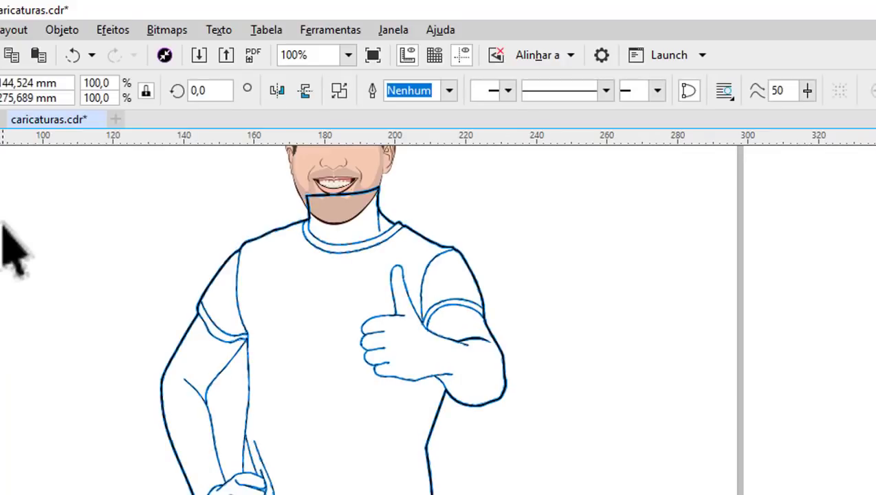
left_click(504, 360)
scroll(504, 358, "up", 2)
scroll(424, 350, "up", 1)
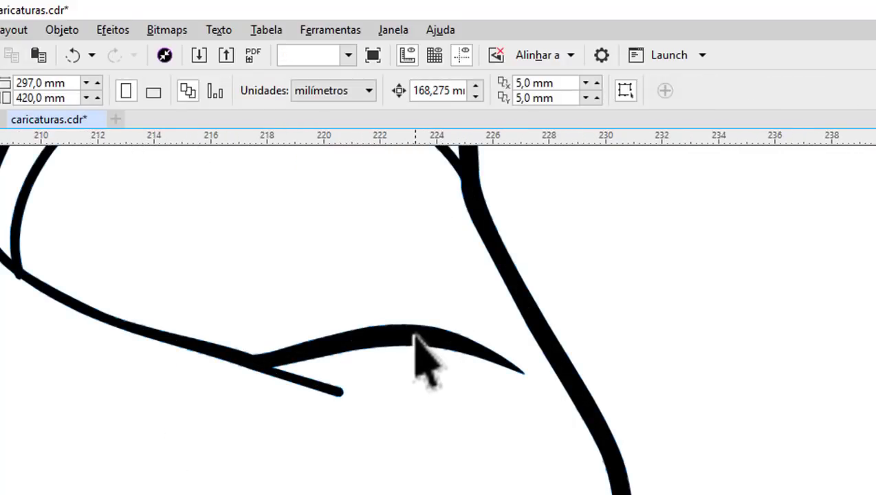
left_click(414, 337)
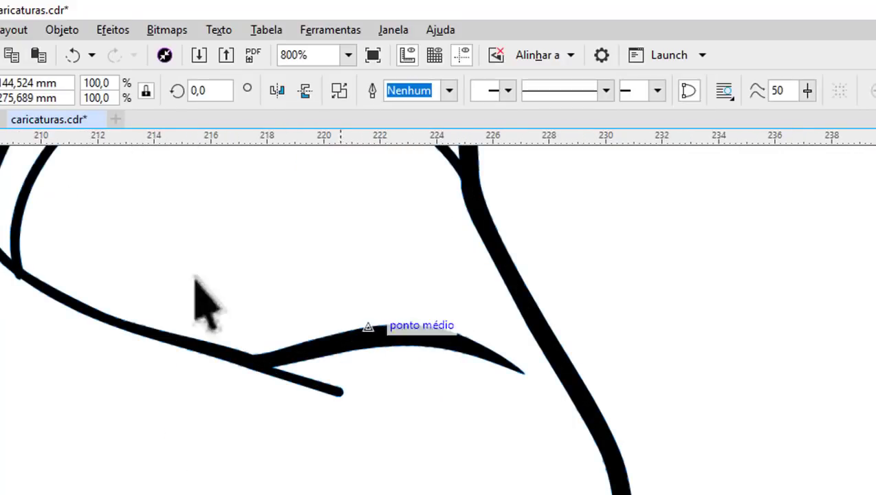
key("F10")
Step: Inspect a node on the crease's top edge, then clear selections and return to the Pick tool
scroll(345, 355, "up", 1)
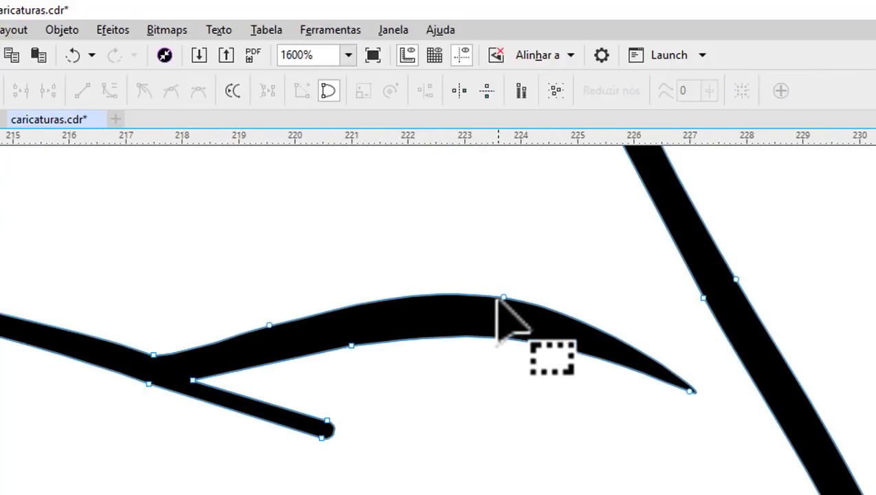
left_click(512, 306)
scroll(510, 306, "down", 1)
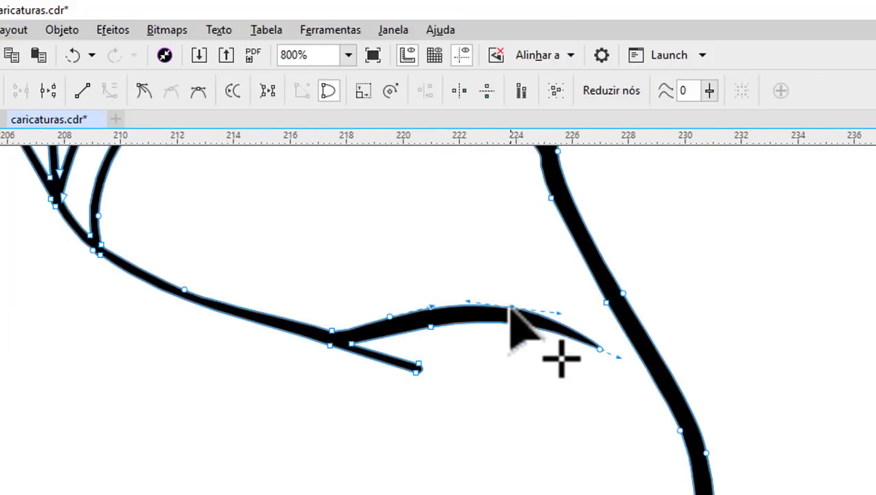
left_click(523, 302)
scroll(434, 347, "down", 2)
scroll(435, 341, "up", 2)
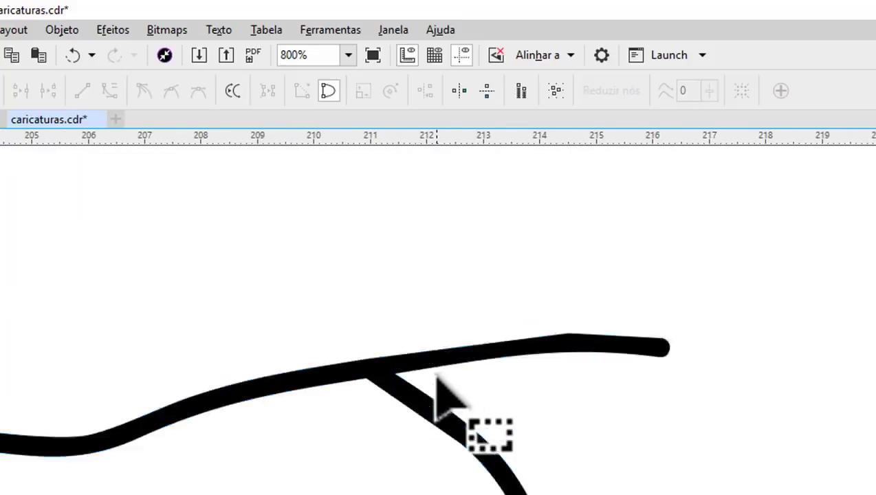
scroll(426, 295, "up", 1)
left_click(257, 294)
key("space")
left_click(510, 340)
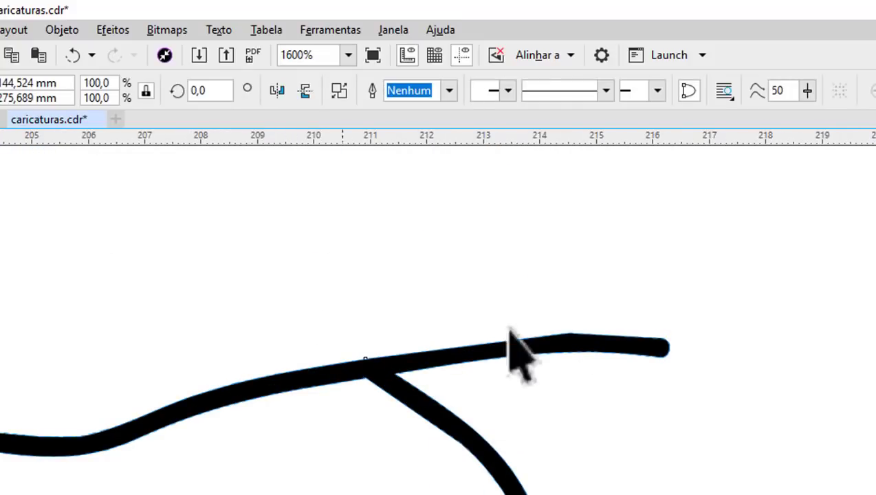
Step: Zoom in on the next stroke end and switch back to the Shape tool
scroll(439, 343, "down", 2)
scroll(440, 341, "down", 2)
scroll(488, 336, "up", 2)
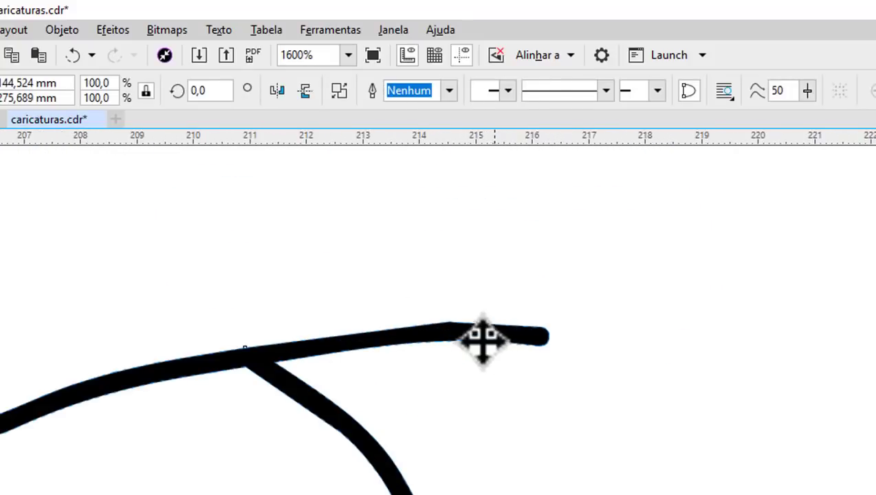
scroll(481, 336, "down", 2)
scroll(432, 344, "up", 2)
scroll(433, 337, "up", 2)
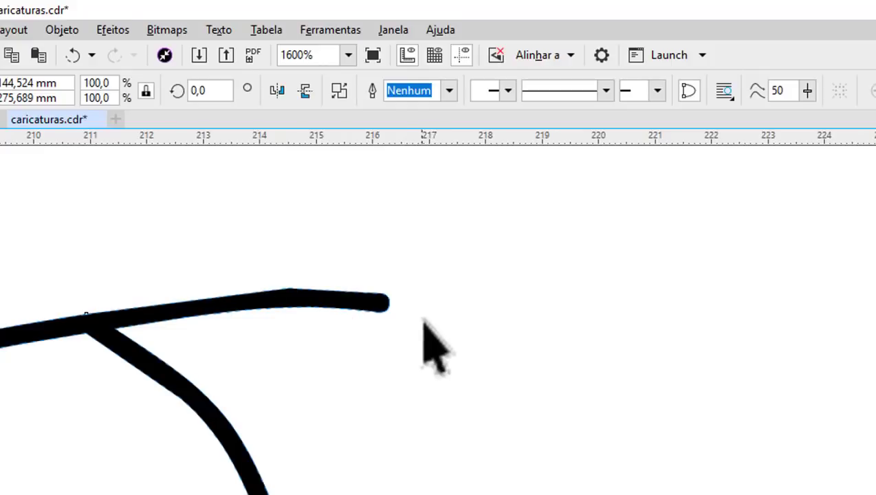
key("F10")
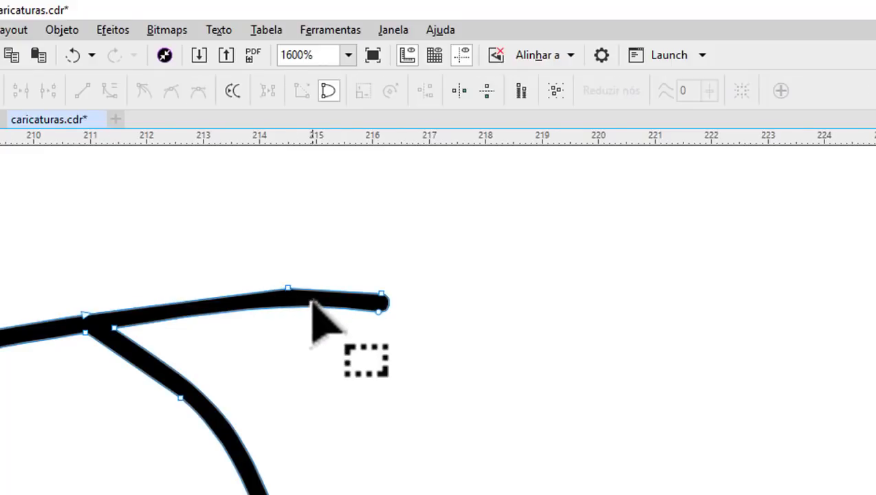
Step: Pull the line's end node outward into a tapered tip and adjust its handle
scroll(313, 312, "up", 1)
left_click_drag(446, 323, 591, 347)
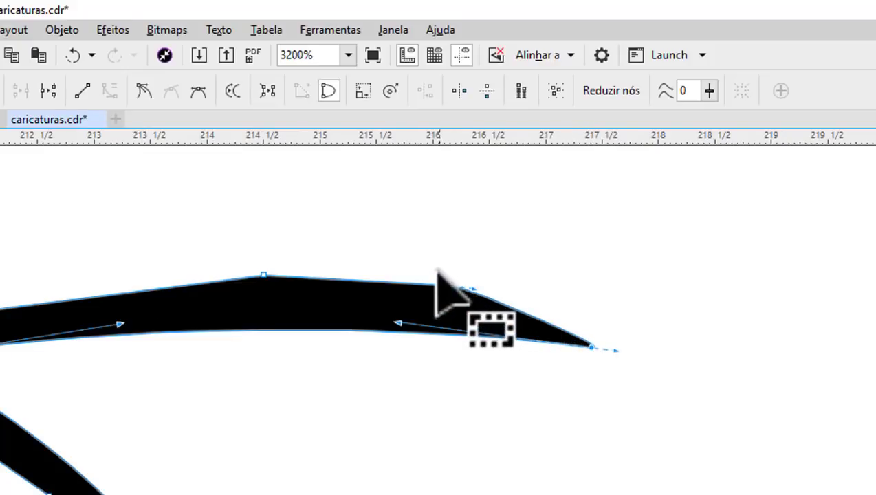
left_click(444, 285)
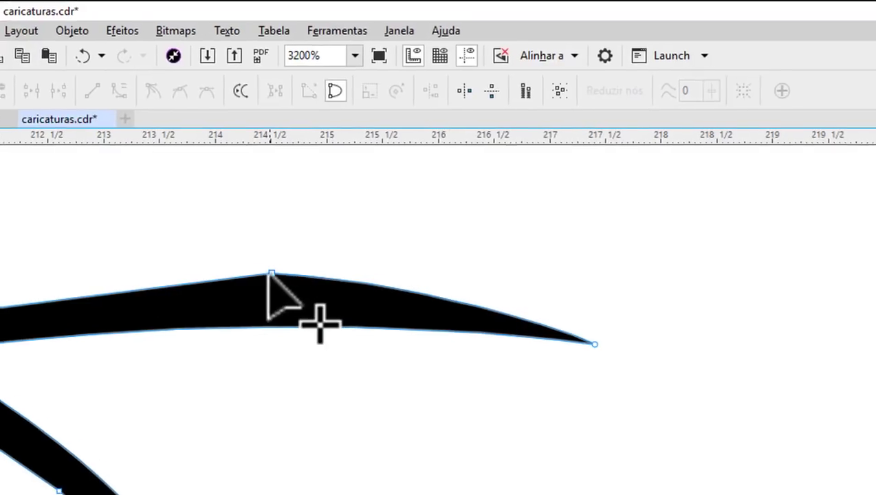
left_click(263, 275)
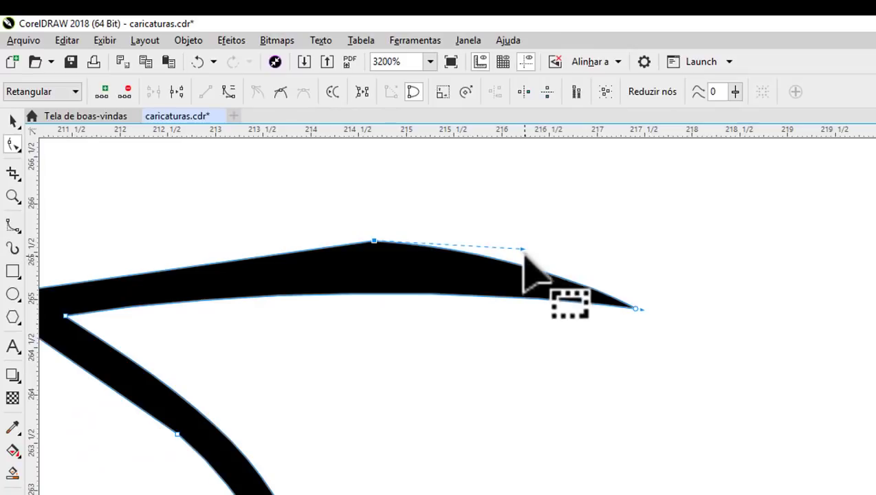
left_click_drag(523, 249, 618, 258)
Step: Try flattening the top edge's peak, undo it, and extend the tip's handle instead
scroll(696, 271, "down", 2)
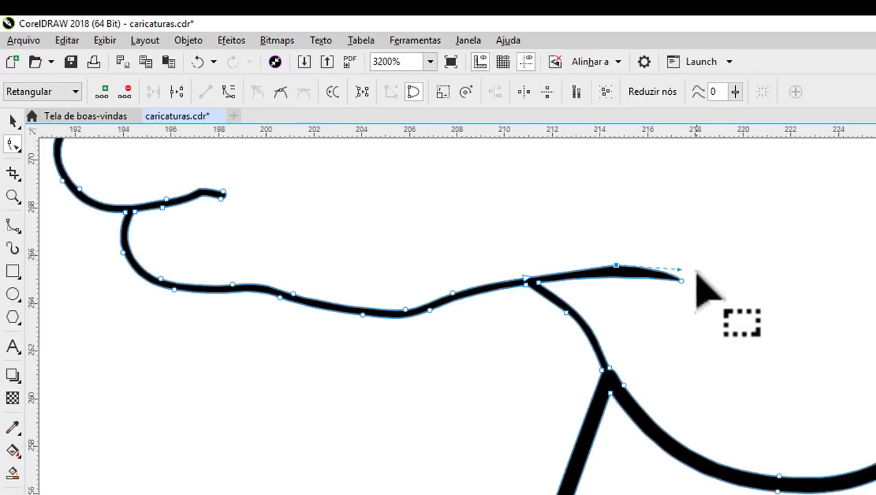
scroll(599, 271, "up", 2)
left_click(301, 293)
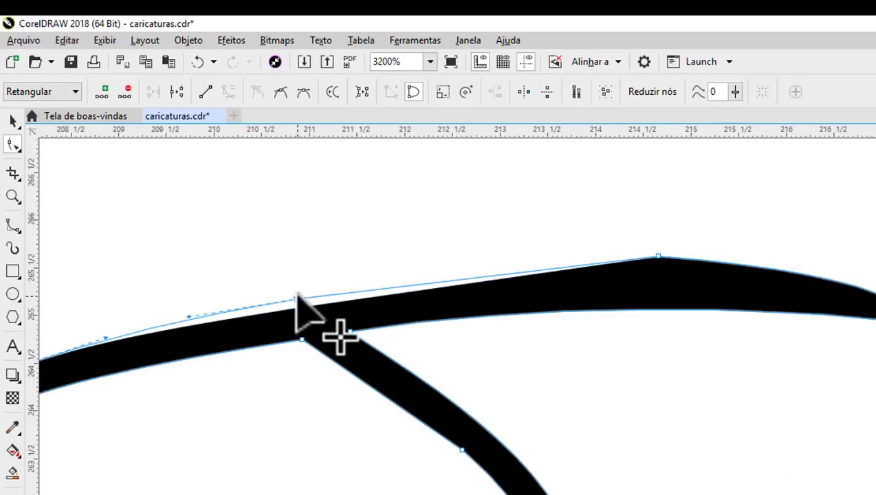
left_click_drag(657, 257, 627, 264)
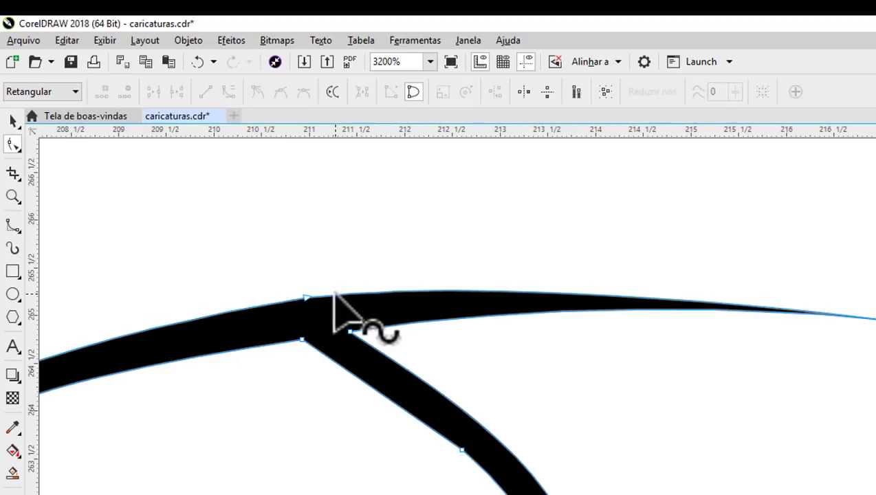
key("ctrl+z")
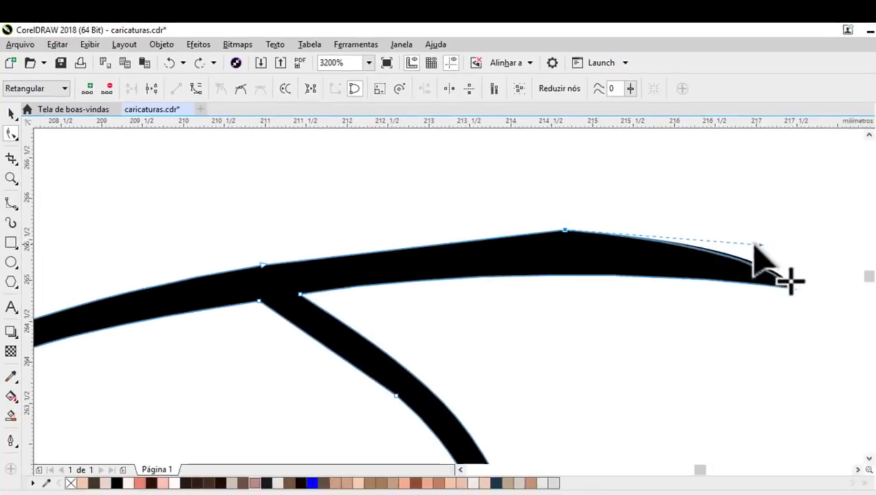
left_click_drag(754, 246, 779, 246)
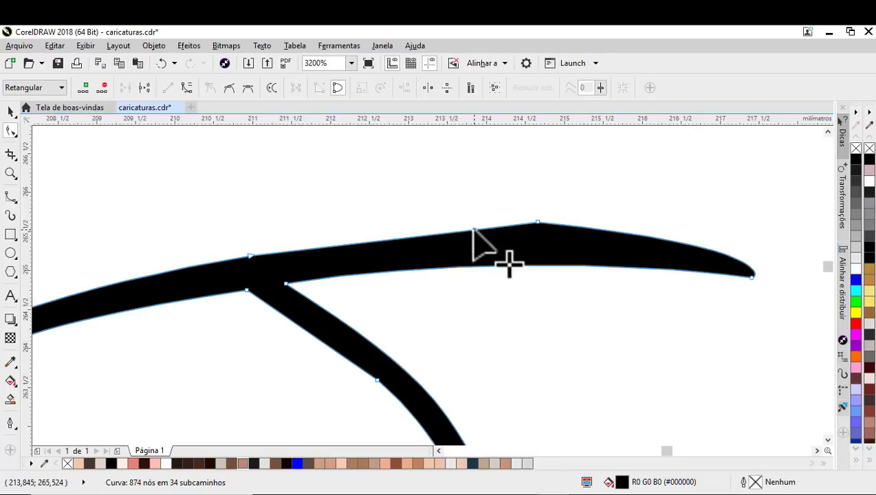
Step: Delete the peak node on the top edge and bend the edge into a smooth arc
left_click(537, 226)
key("Delete")
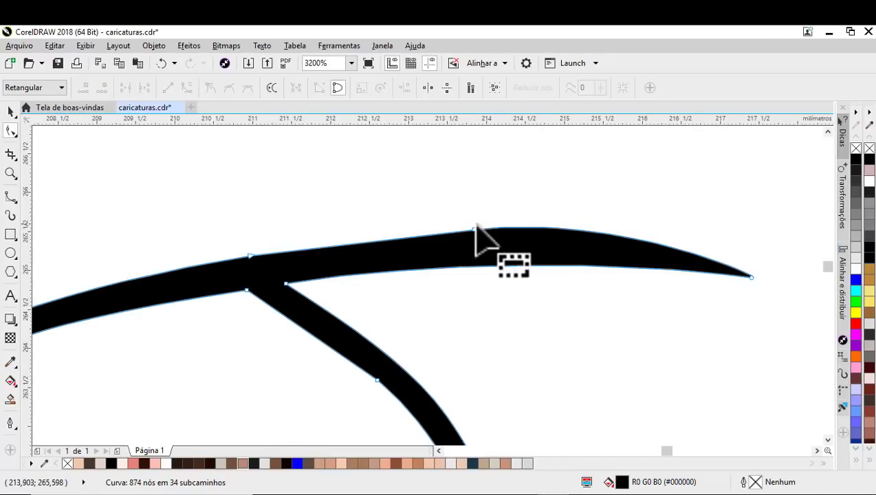
mouse_move(472, 229)
left_mouse_down()
mouse_move(672, 214)
mouse_move(748, 226)
left_mouse_up()
scroll(417, 230, "down", 2)
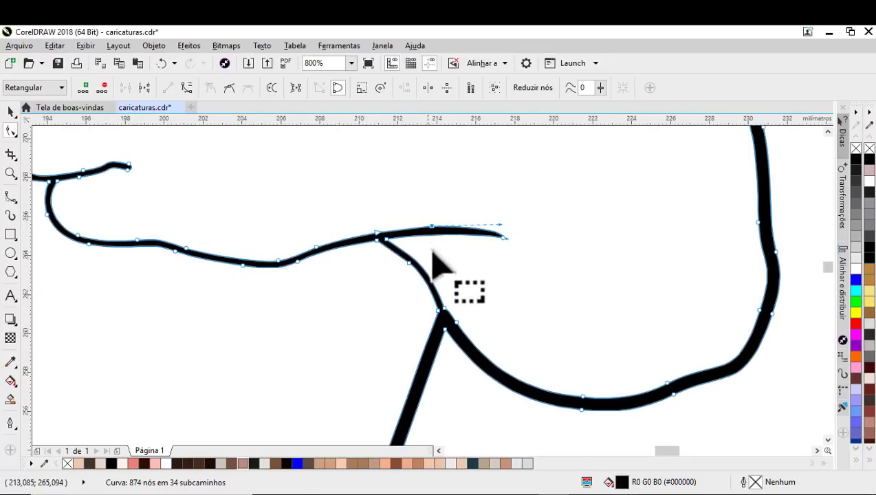
scroll(440, 323, "up", 2)
scroll(470, 342, "up", 1)
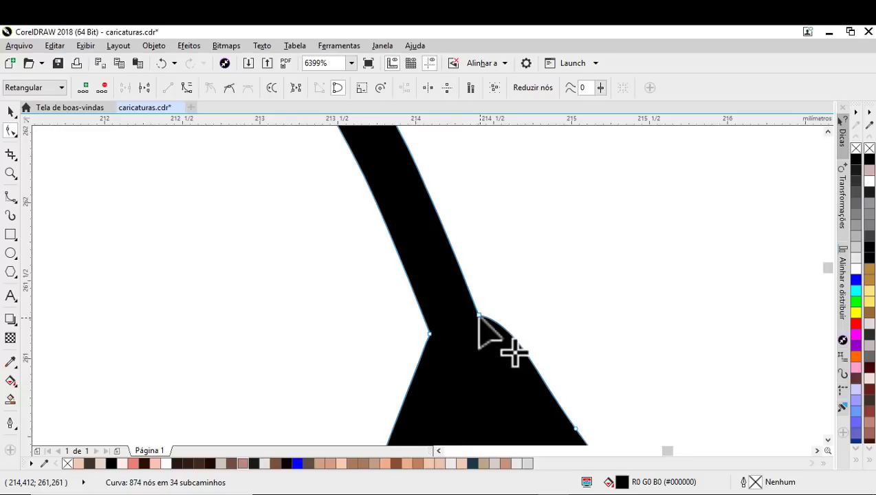
scroll(440, 306, "down", 1)
scroll(465, 329, "up", 1)
scroll(389, 310, "down", 2)
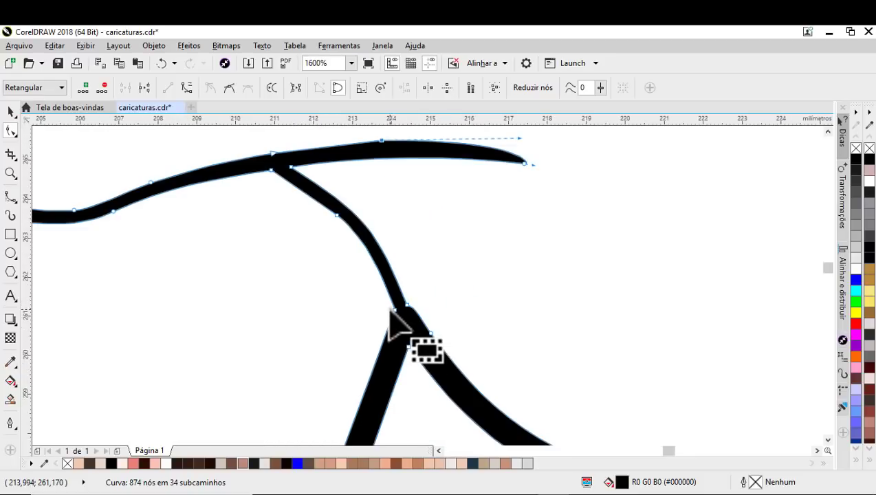
scroll(455, 335, "up", 1)
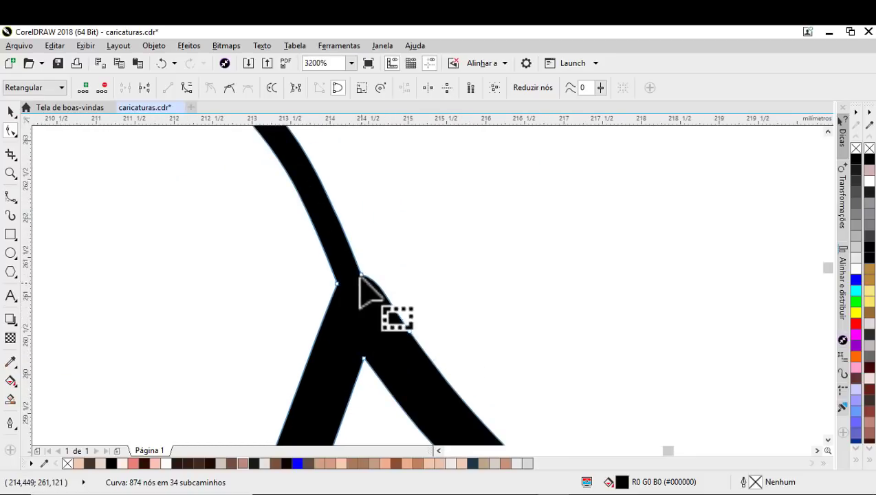
Step: Delete the node where the branch meets the longer hand line
left_click(361, 275)
left_click_drag(368, 274, 368, 272)
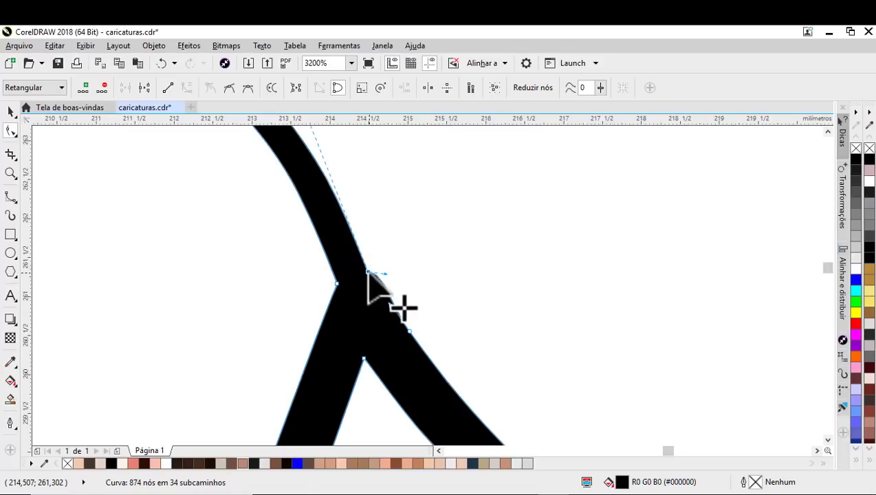
key("Delete")
scroll(422, 290, "down", 2)
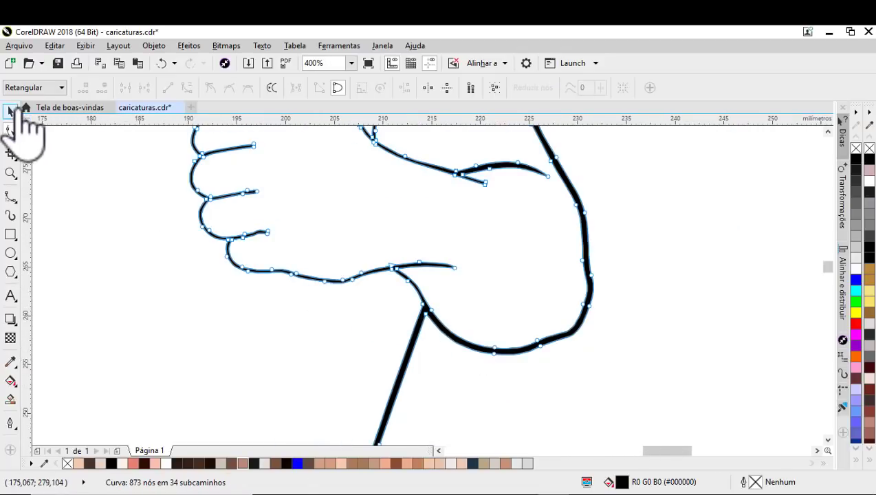
Step: Select the arm outline curve beside the thumbs-up hand for node editing
left_click(10, 111)
scroll(430, 316, "up", 2)
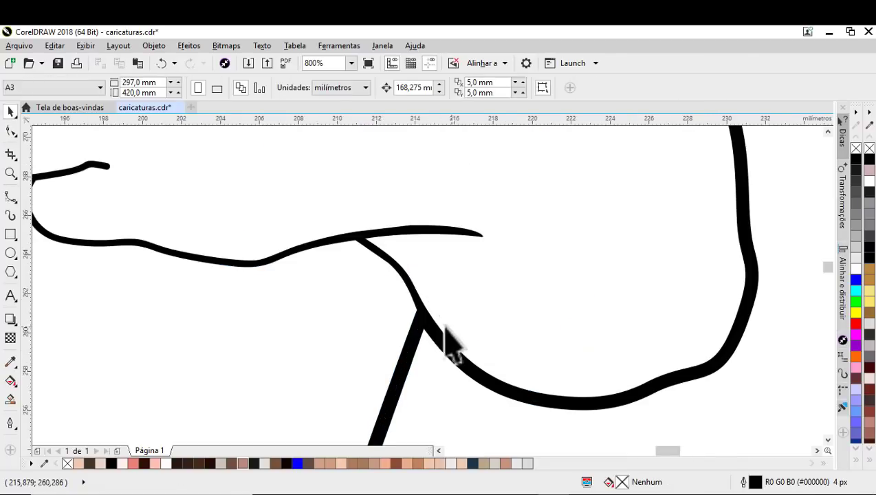
scroll(419, 309, "up", 2)
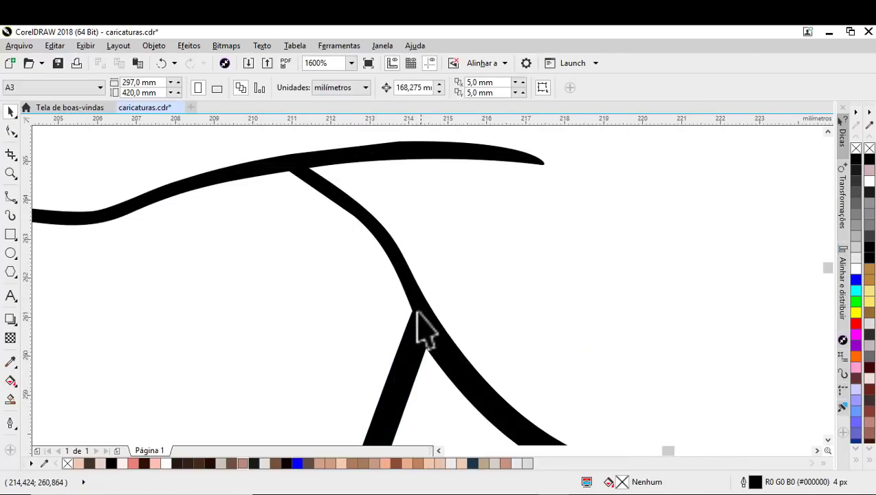
scroll(352, 201, "down", 4)
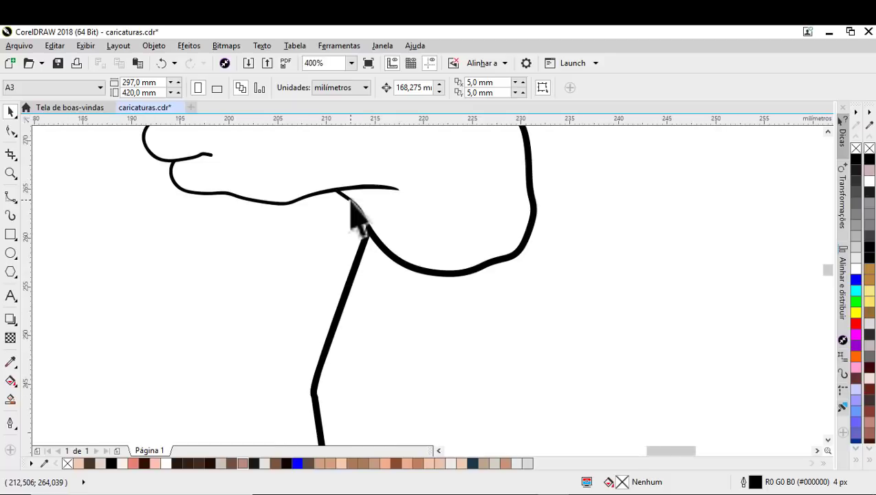
scroll(405, 320, "down", 2)
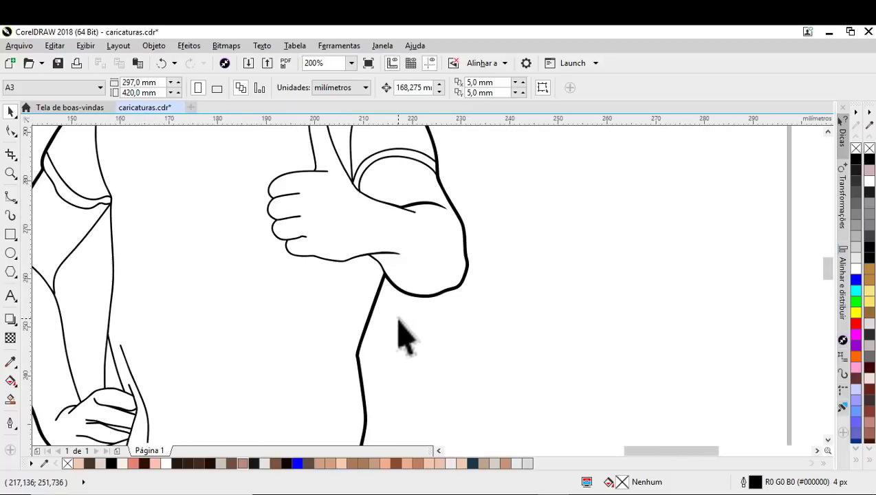
scroll(455, 275, "up", 2)
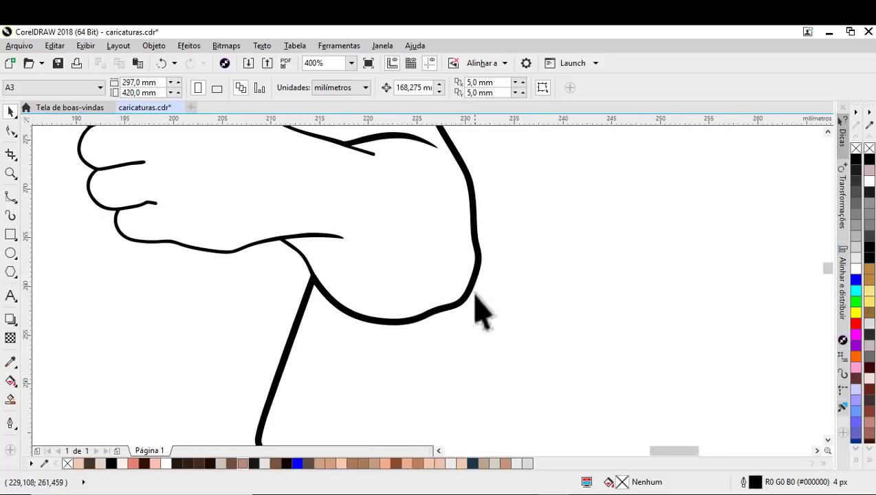
scroll(473, 294, "up", 4)
left_click(461, 276)
left_click(11, 130)
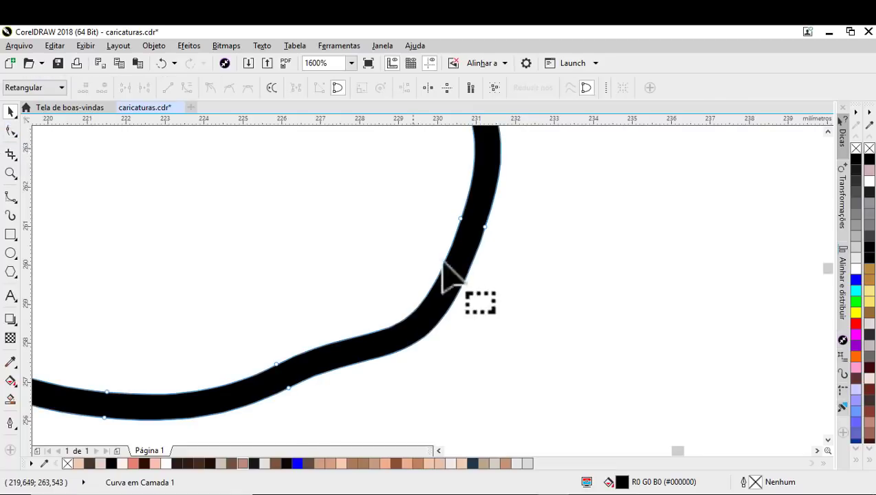
Step: Bend the elbow segment and reshape the curve under it into a smoother bend
left_click_drag(484, 227, 495, 232)
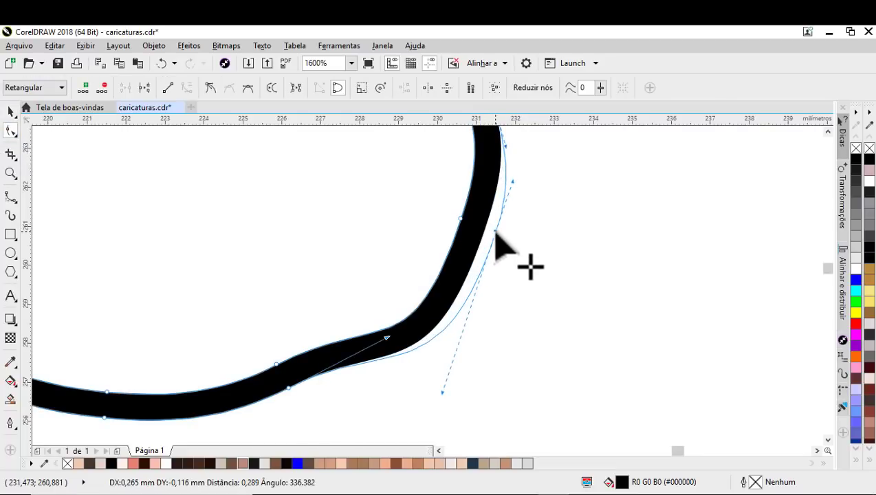
scroll(495, 233, "down", 4)
scroll(455, 275, "up", 4)
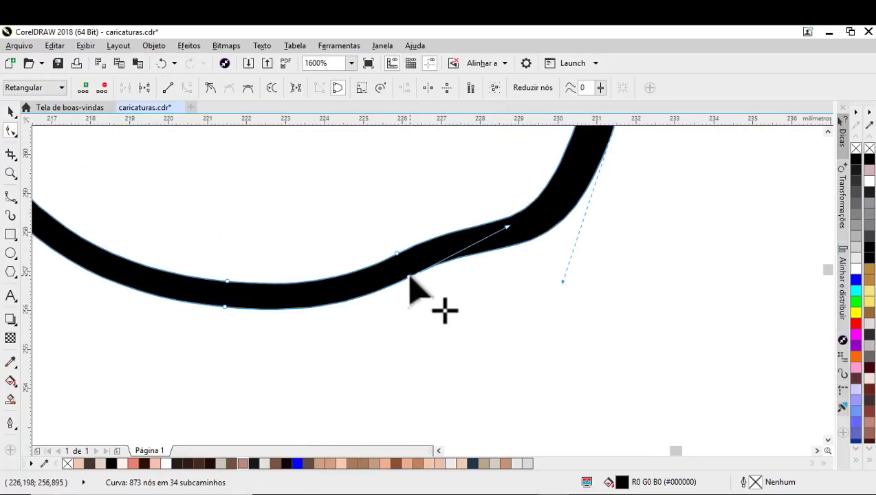
left_click_drag(410, 278, 416, 289)
scroll(440, 237, "down", 6)
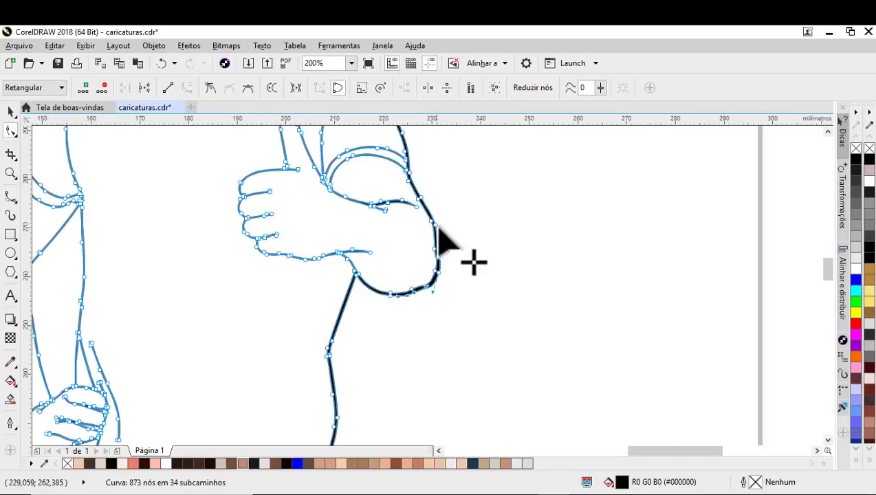
scroll(438, 237, "up", 2)
scroll(431, 287, "up", 2)
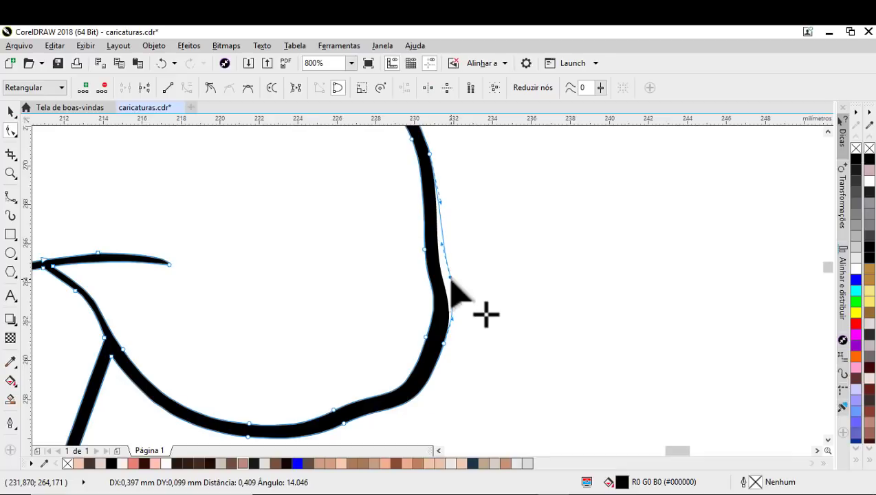
Step: Nudge a node on the thick outer arm line to smooth its edge
scroll(440, 237, "down", 2)
scroll(437, 227, "up", 4)
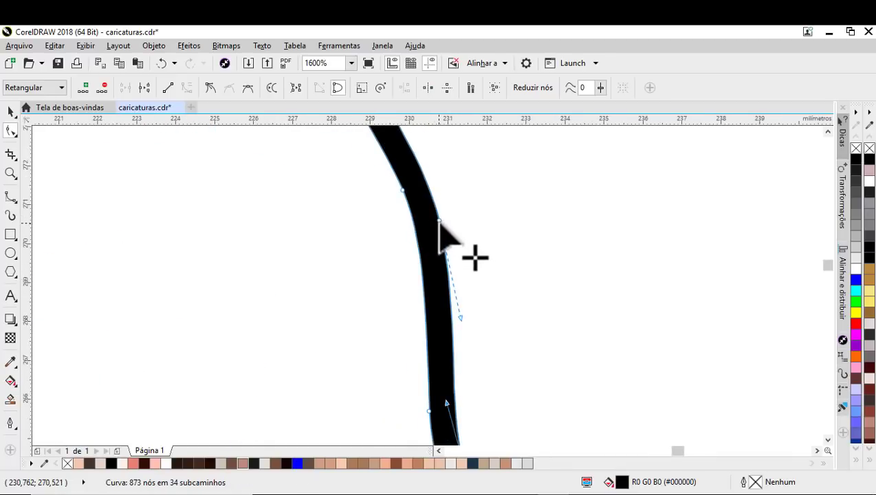
scroll(508, 278, "down", 4)
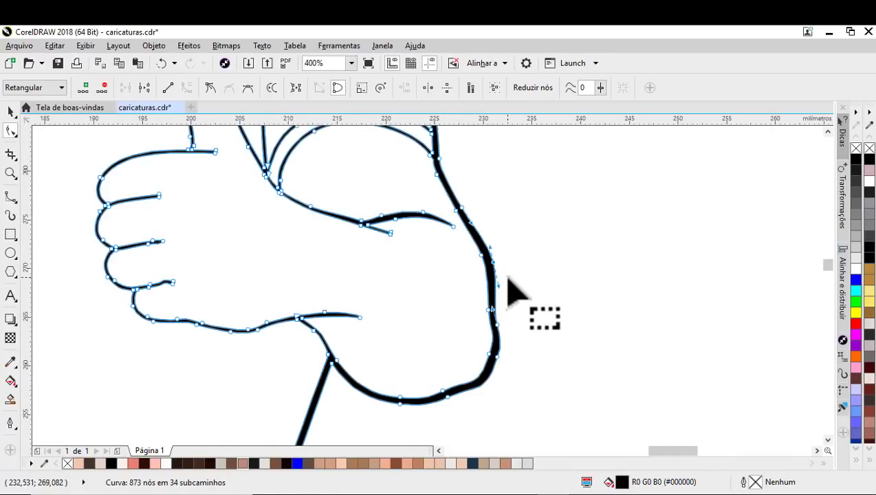
scroll(455, 200, "up", 2)
scroll(479, 244, "up", 2)
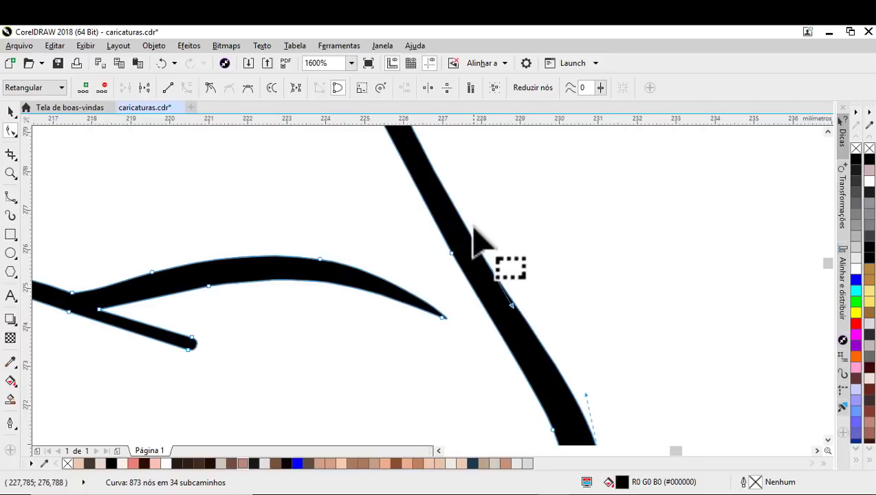
scroll(489, 308, "down", 4)
scroll(470, 241, "up", 2)
scroll(469, 237, "up", 2)
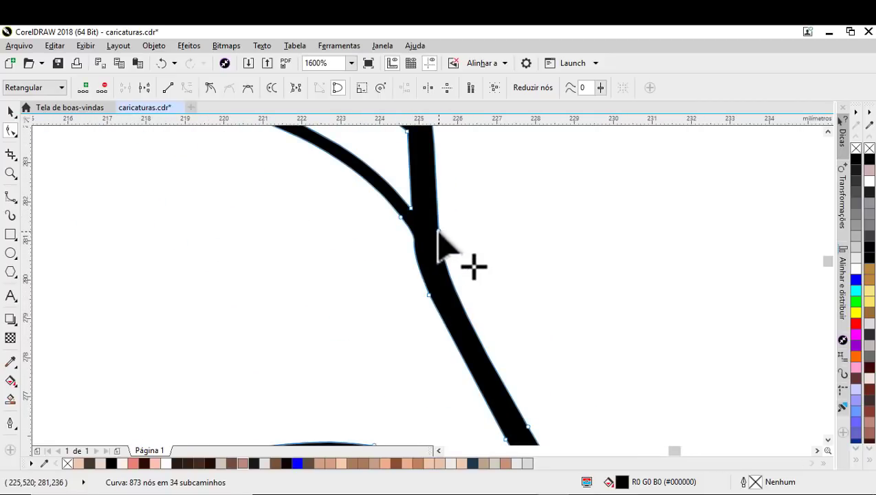
left_click_drag(431, 233, 430, 232)
scroll(451, 291, "down", 3)
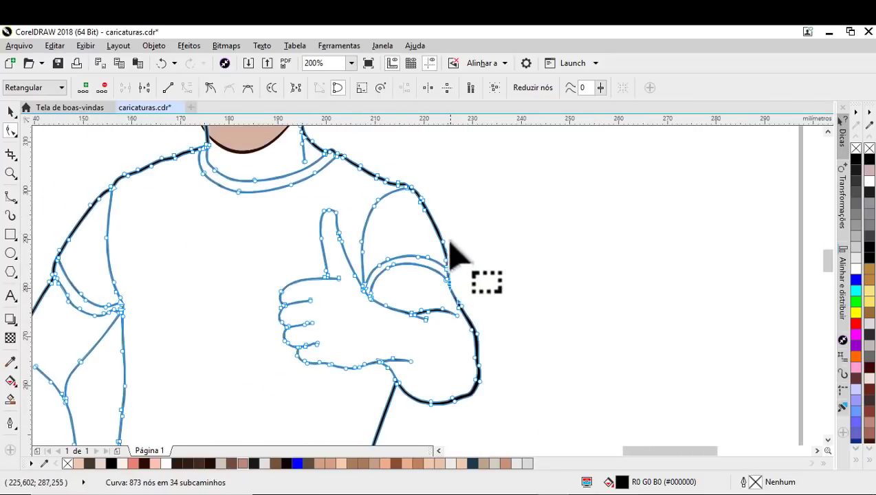
scroll(447, 244, "up", 2)
Step: Reshape the sleeve curve near the shoulder
left_click_drag(452, 291, 458, 279)
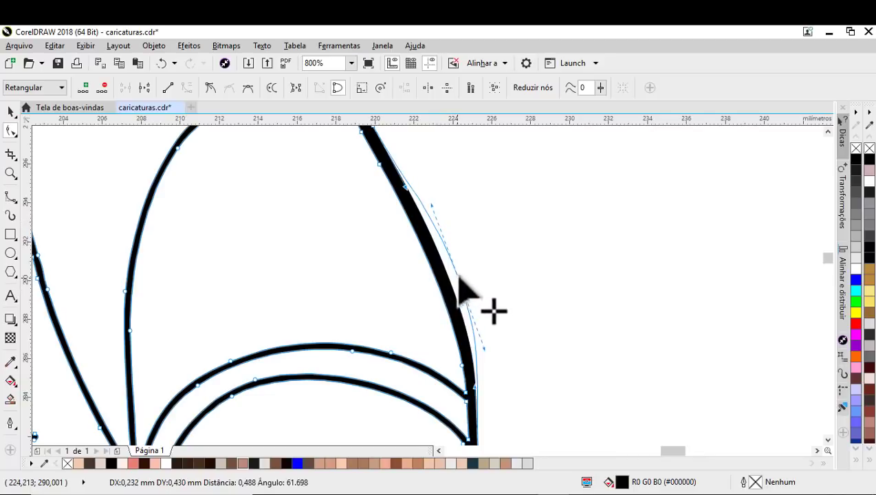
scroll(467, 258, "down", 3)
scroll(469, 265, "up", 1)
scroll(465, 264, "up", 2)
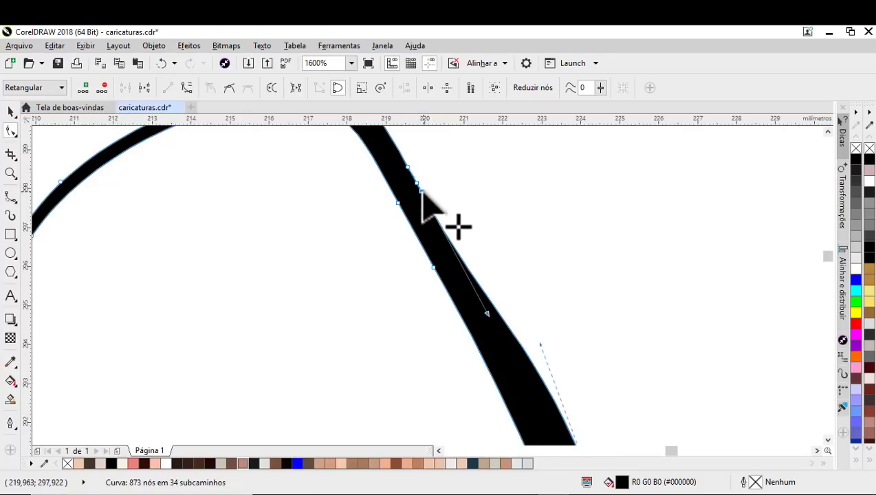
Step: Delete two unneeded nodes from the arm outline
key("Delete")
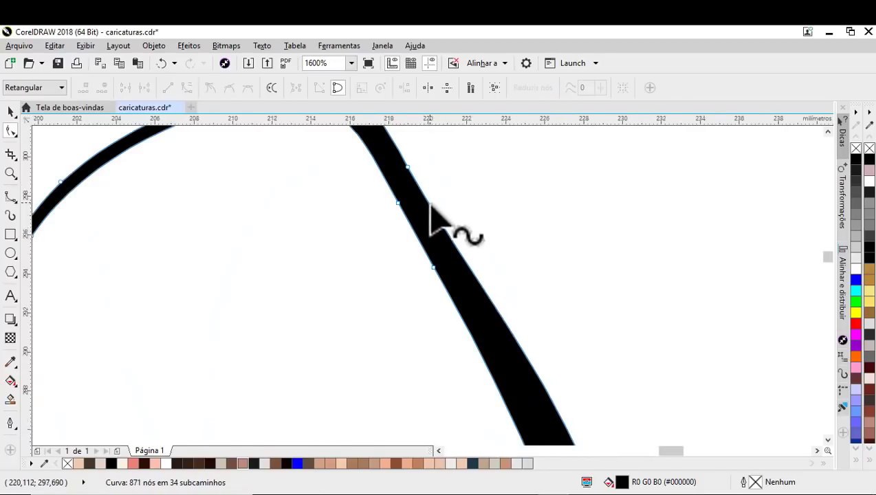
scroll(426, 204, "down", 2)
scroll(421, 205, "up", 2)
key("Delete")
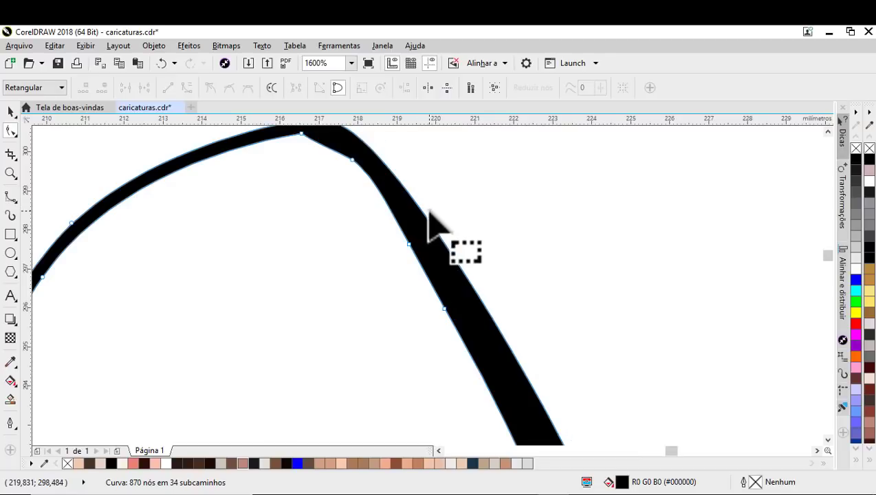
scroll(433, 223, "down", 2)
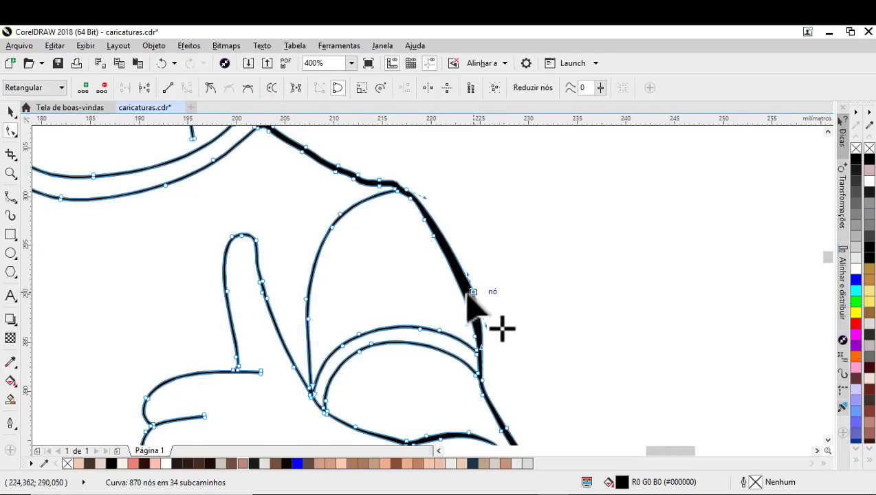
scroll(415, 196, "up", 2)
scroll(433, 234, "down", 1)
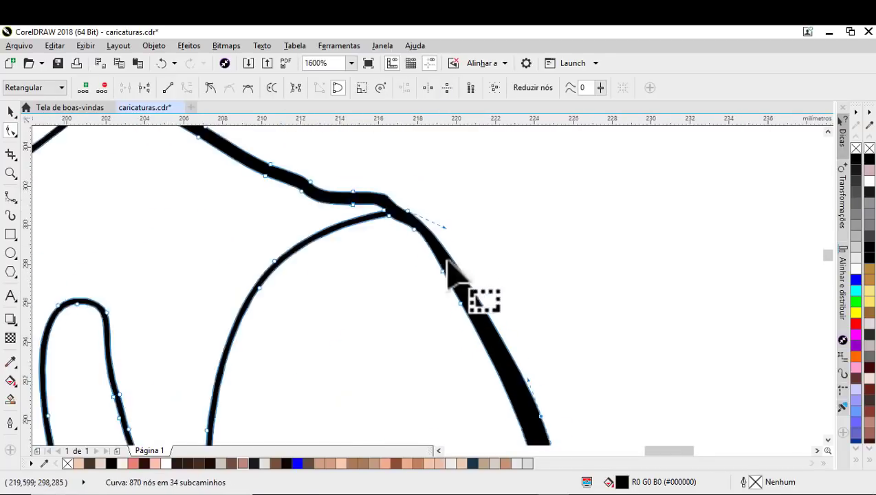
scroll(426, 239, "down", 1)
scroll(450, 279, "up", 2)
Step: Smooth the bend where the shoulder meets the sleeve
left_click_drag(445, 267, 455, 262)
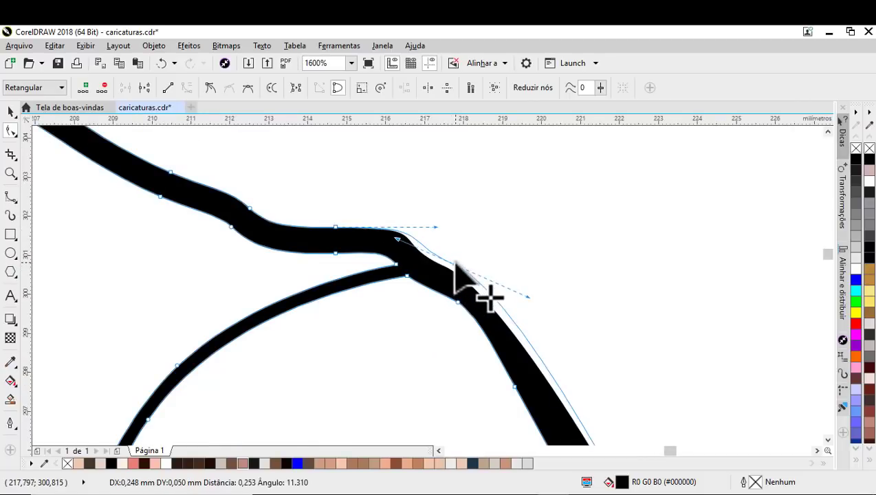
scroll(450, 257, "down", 1)
scroll(434, 245, "down", 2)
scroll(378, 220, "up", 2)
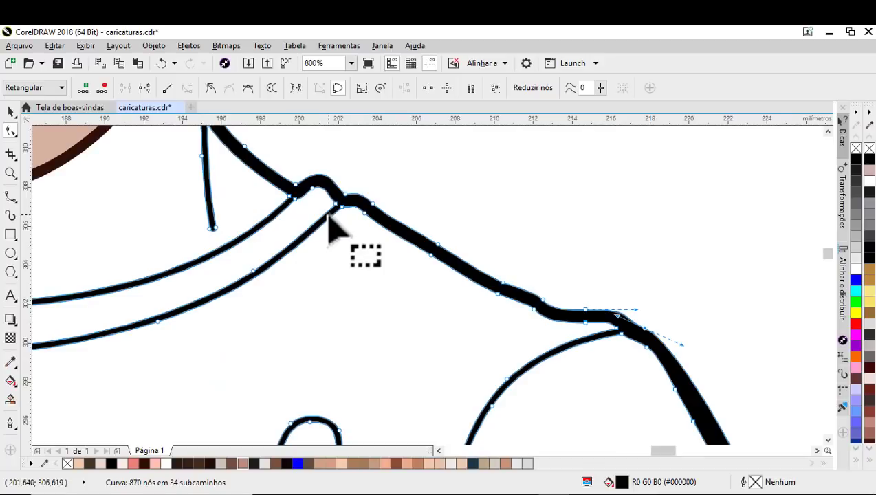
scroll(328, 220, "down", 1)
scroll(320, 220, "down", 1)
scroll(321, 224, "up", 2)
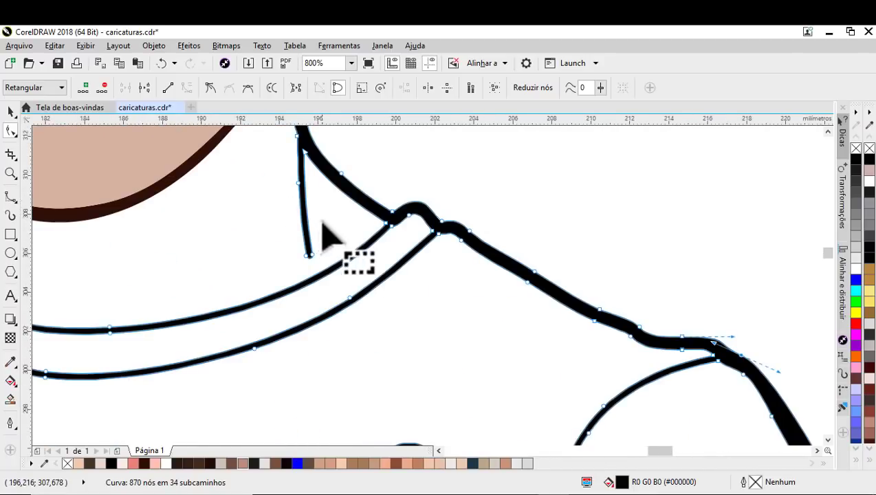
scroll(321, 221, "up", 1)
Step: Delete the collar line's end node so the stroke tapers to a point
key("Delete")
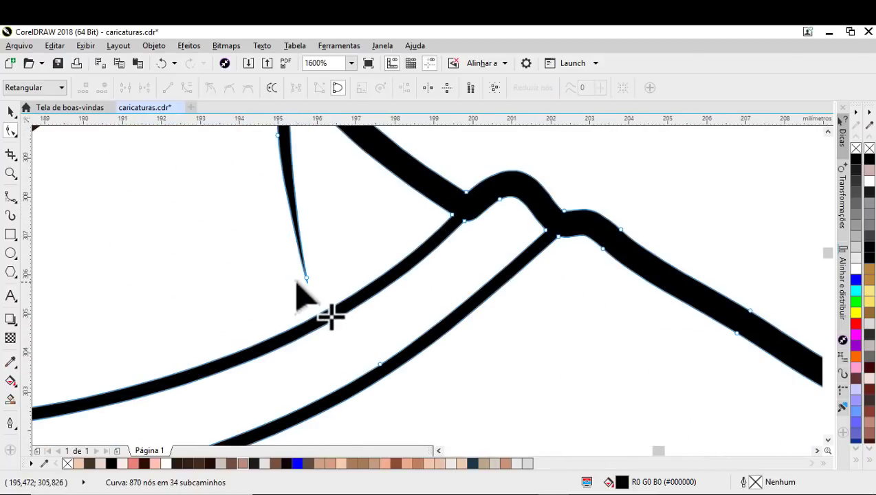
scroll(297, 281, "down", 1)
scroll(328, 211, "up", 1)
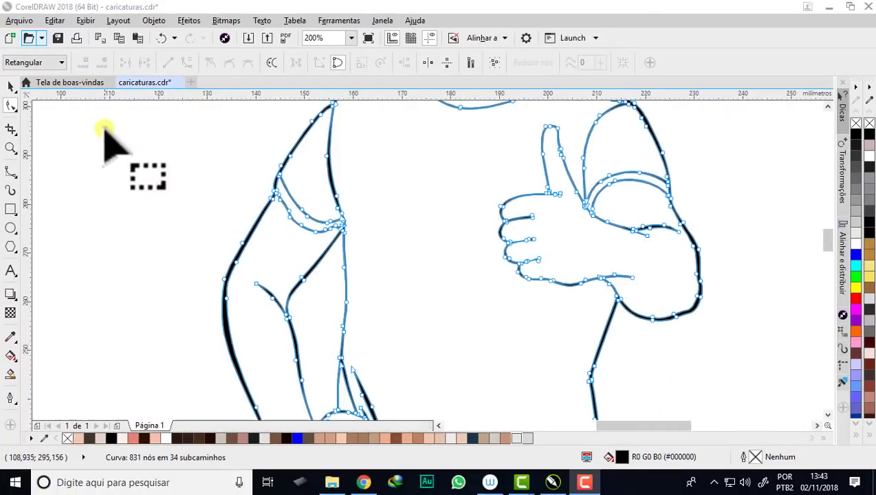
scroll(649, 271, "up", 1)
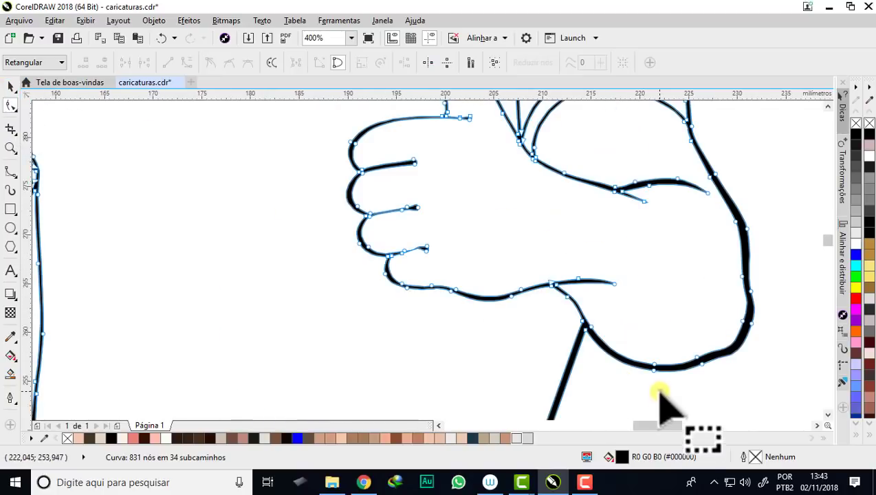
left_click(10, 86)
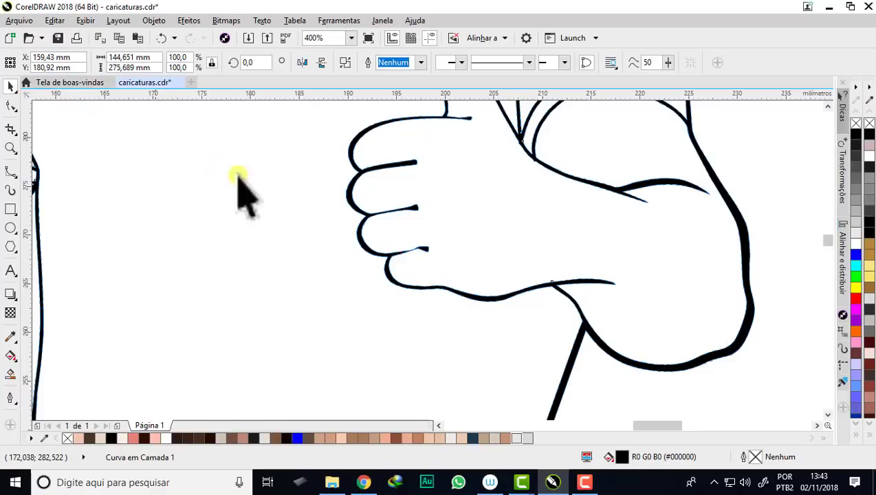
scroll(653, 244, "down", 1)
left_click(694, 213)
scroll(610, 220, "up", 1)
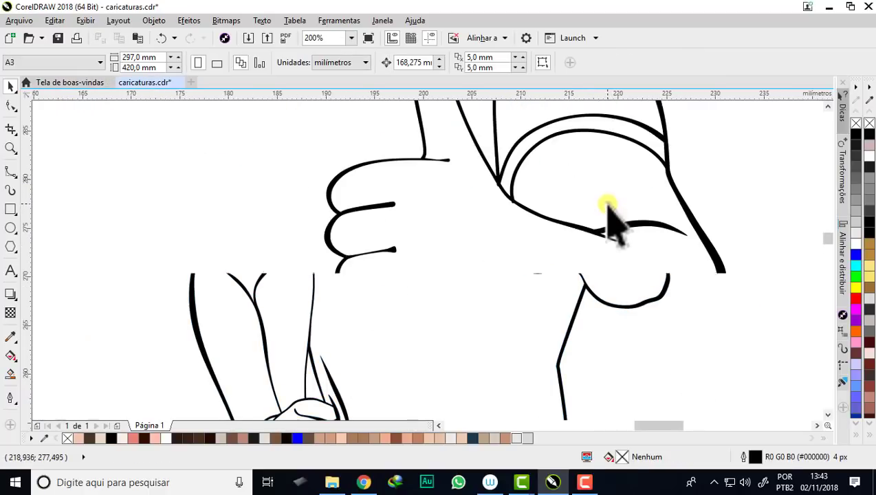
scroll(662, 233, "up", 1)
scroll(639, 226, "down", 1)
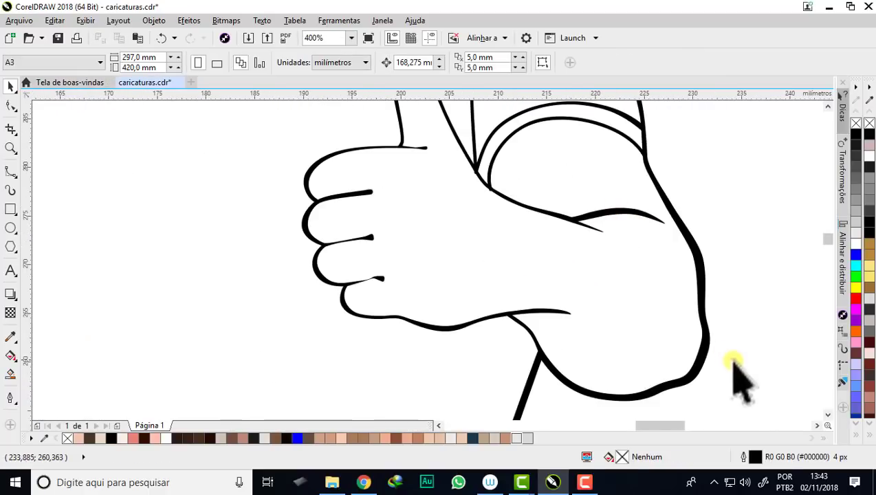
scroll(681, 337, "down", 2)
scroll(645, 239, "up", 2)
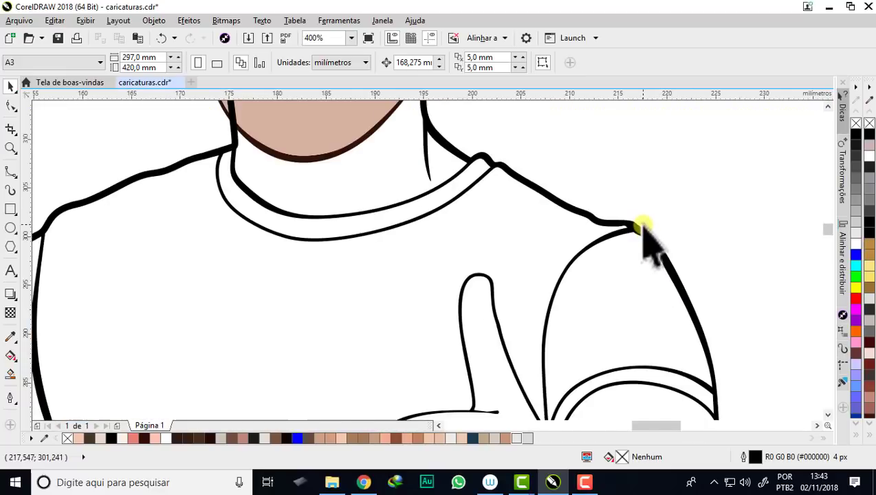
scroll(632, 232, "up", 1)
scroll(620, 227, "up", 1)
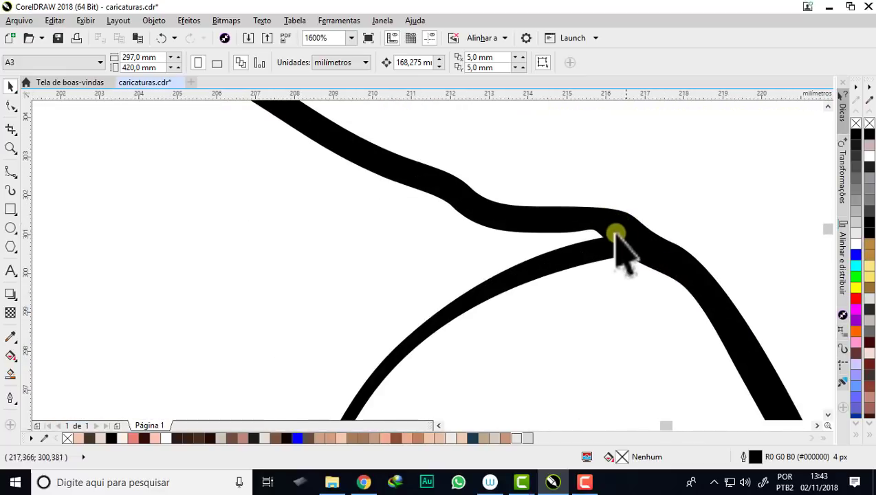
scroll(615, 233, "down", 1)
scroll(611, 234, "down", 1)
scroll(485, 179, "up", 2)
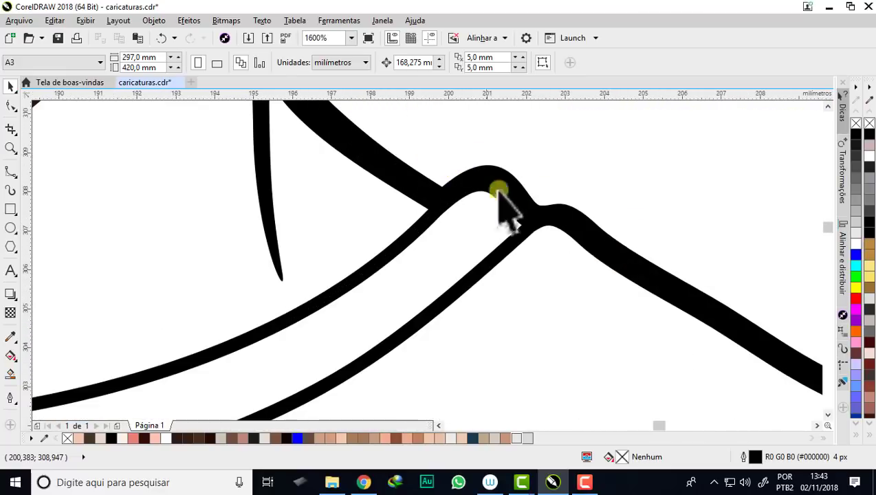
scroll(529, 227, "up", 1)
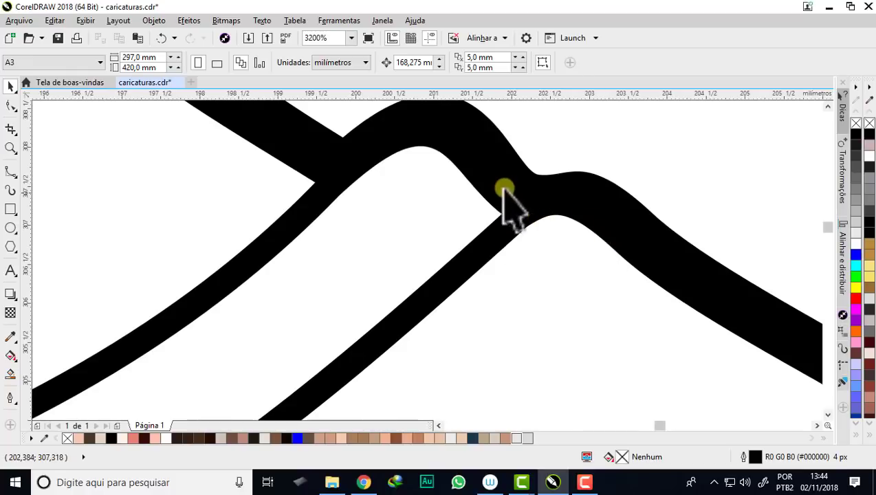
scroll(505, 206, "down", 1)
scroll(474, 182, "down", 2)
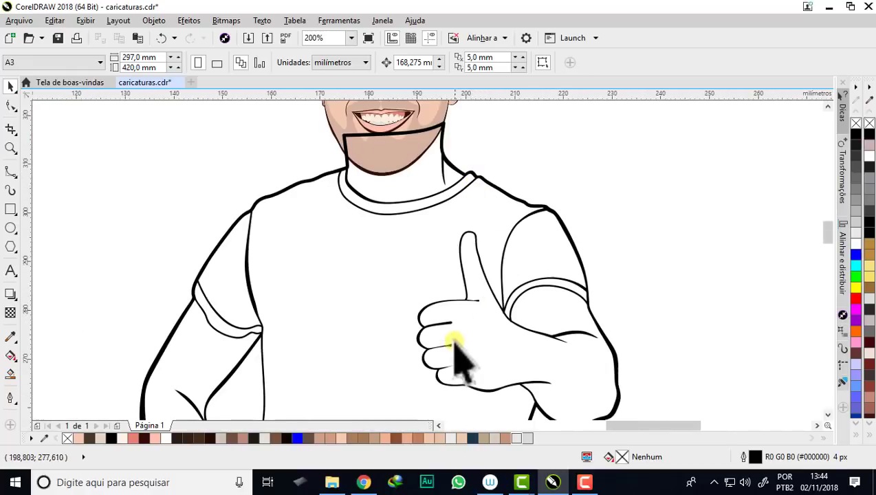
scroll(453, 340, "up", 1)
scroll(450, 347, "up", 1)
scroll(446, 343, "up", 1)
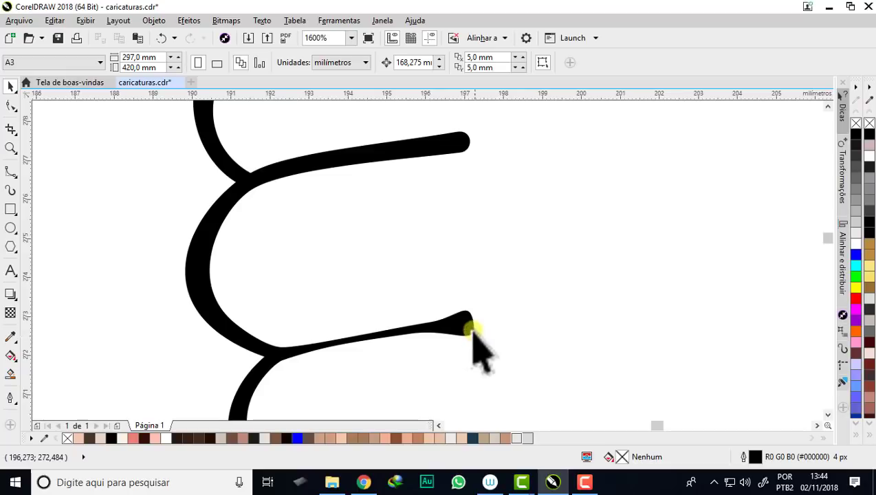
scroll(553, 274, "down", 1)
scroll(553, 274, "down", 2)
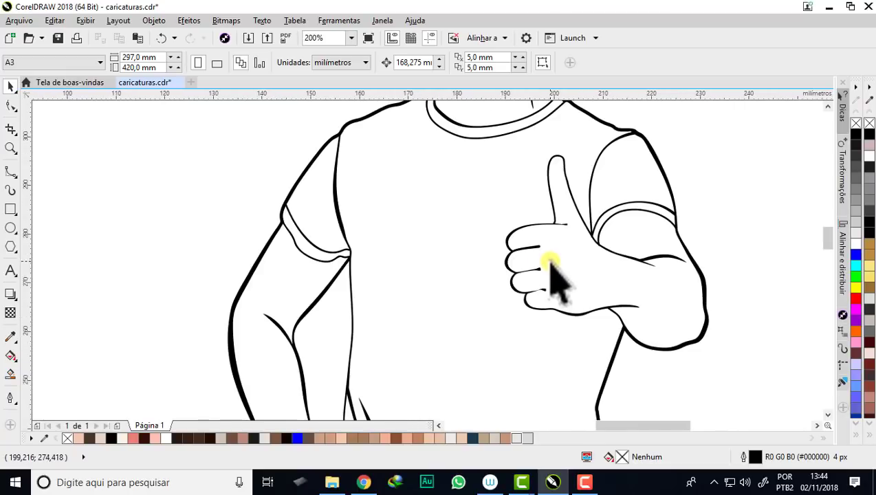
scroll(553, 273, "down", 2)
scroll(347, 282, "up", 1)
scroll(347, 268, "up", 1)
scroll(253, 168, "up", 1)
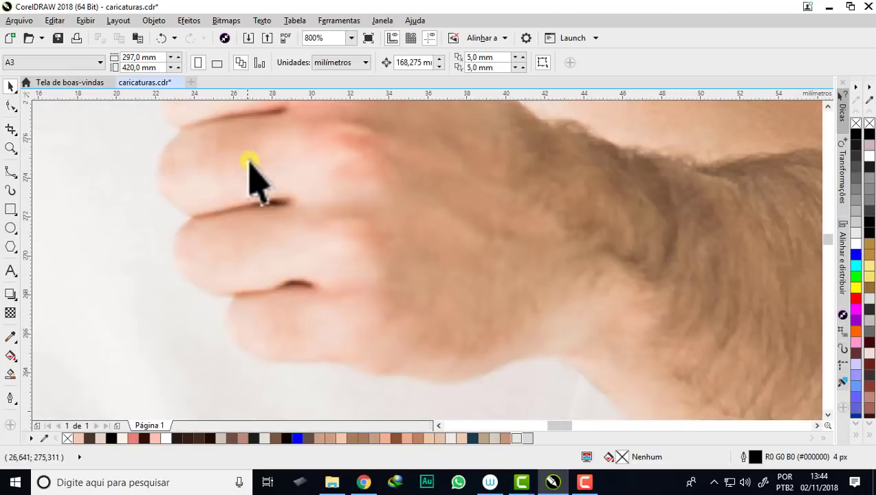
scroll(251, 172, "up", 2)
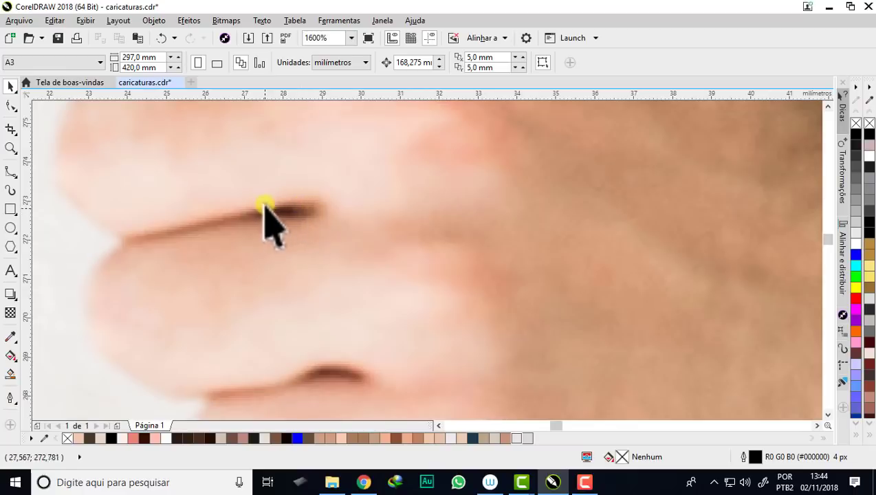
scroll(182, 227, "down", 2)
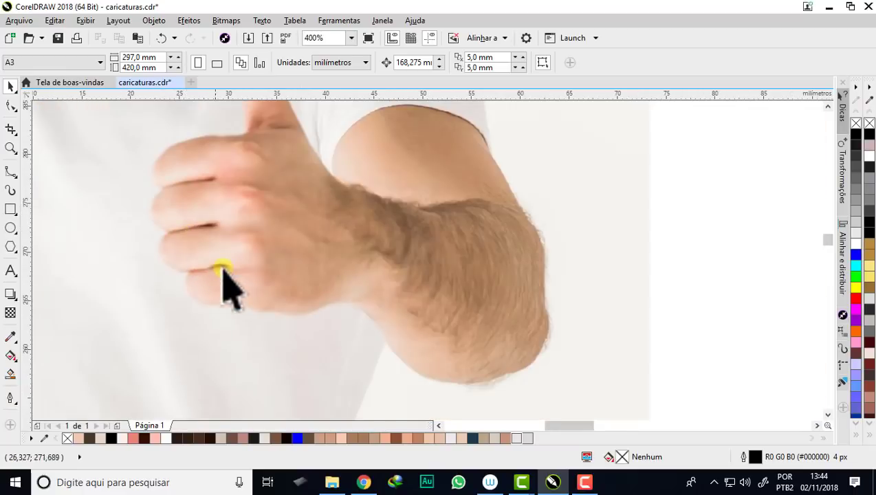
scroll(219, 268, "up", 1)
scroll(211, 268, "down", 1)
scroll(211, 268, "down", 1)
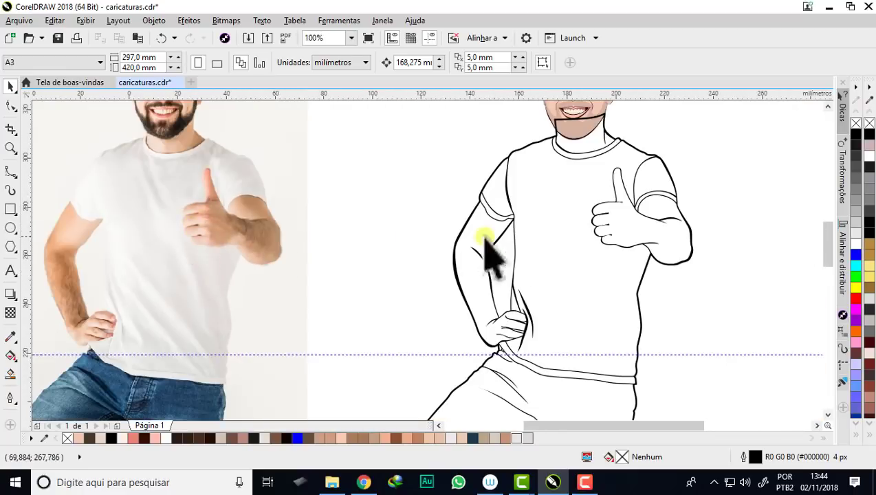
scroll(635, 224, "up", 1)
scroll(570, 235, "up", 1)
scroll(556, 227, "up", 1)
scroll(554, 221, "down", 1)
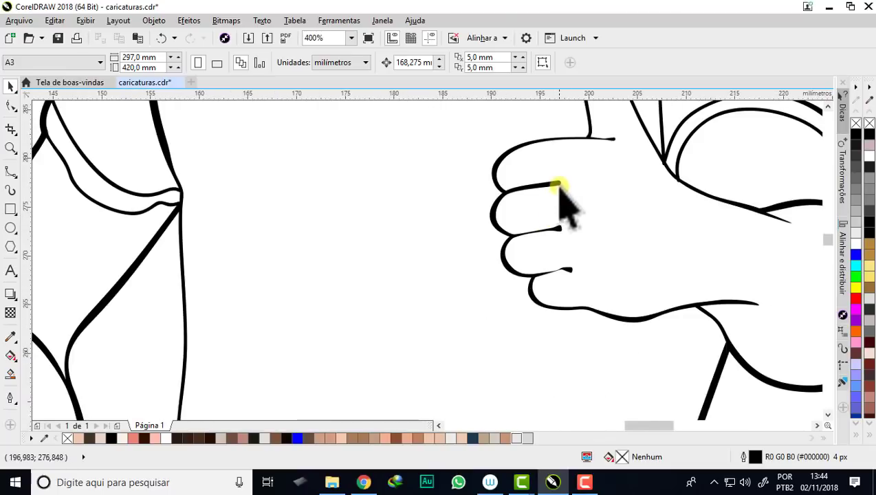
scroll(561, 190, "up", 1)
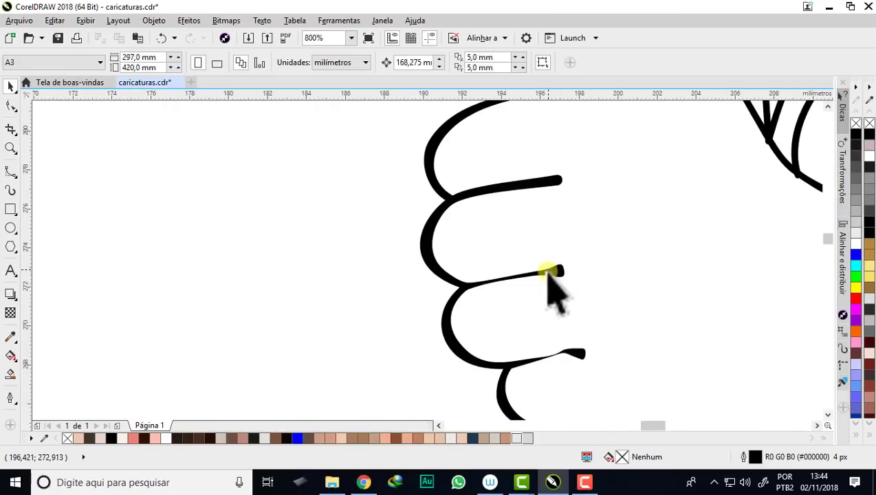
scroll(548, 186, "up", 2)
Step: Taper the finger crease stroke by pulling its end node leftward and thinning its lower edge
left_click(10, 106)
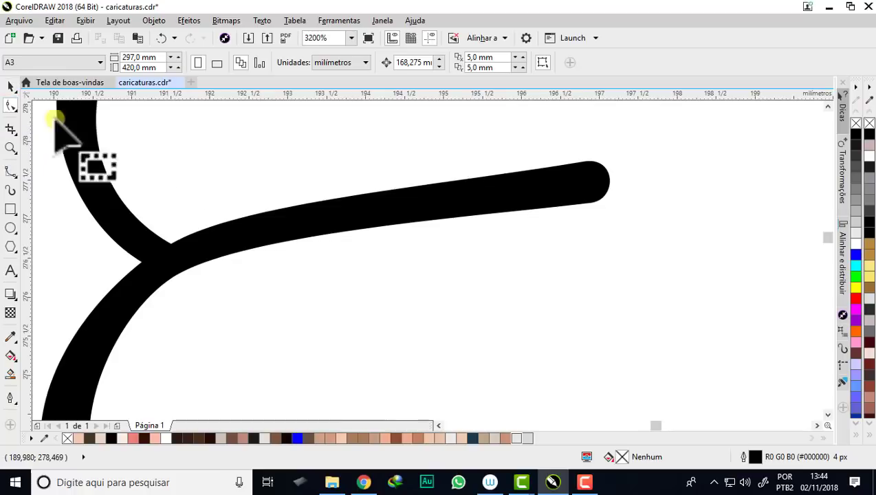
left_click(437, 196)
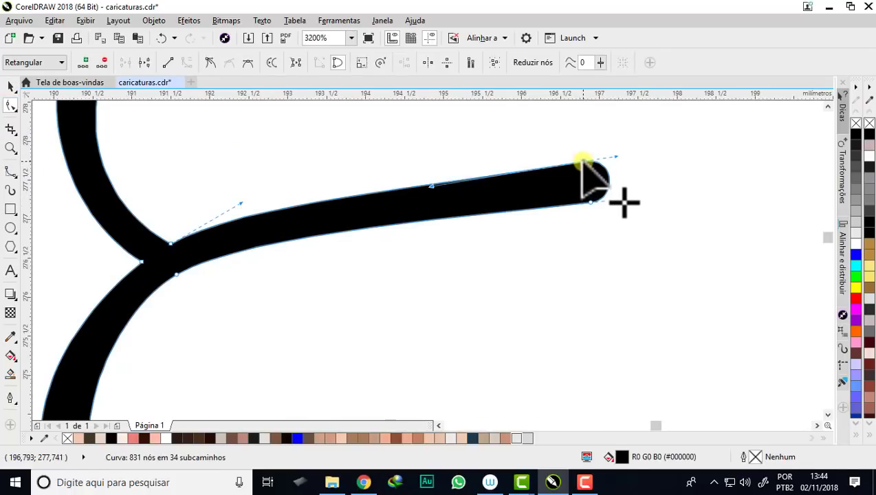
mouse_move(582, 163)
left_mouse_down()
mouse_move(437, 191)
mouse_move(438, 219)
left_mouse_up()
mouse_move(589, 202)
left_mouse_down()
mouse_move(488, 217)
mouse_move(464, 194)
left_mouse_up()
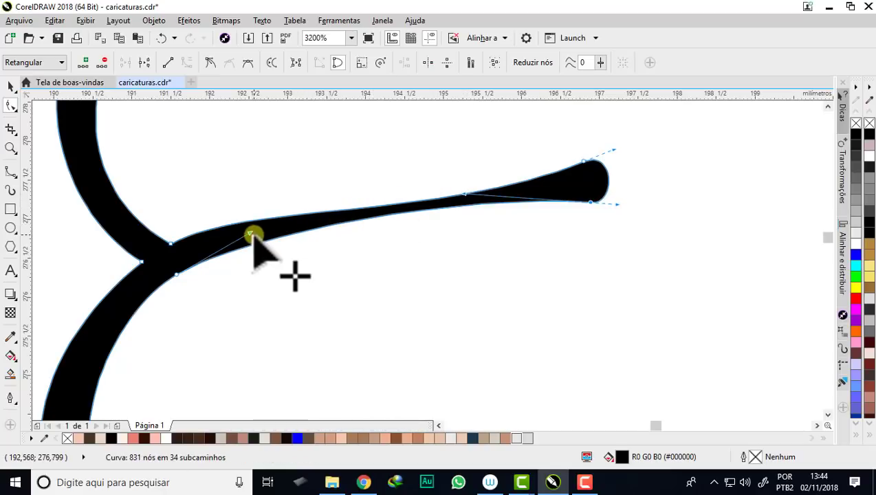
left_click_drag(249, 229, 245, 225)
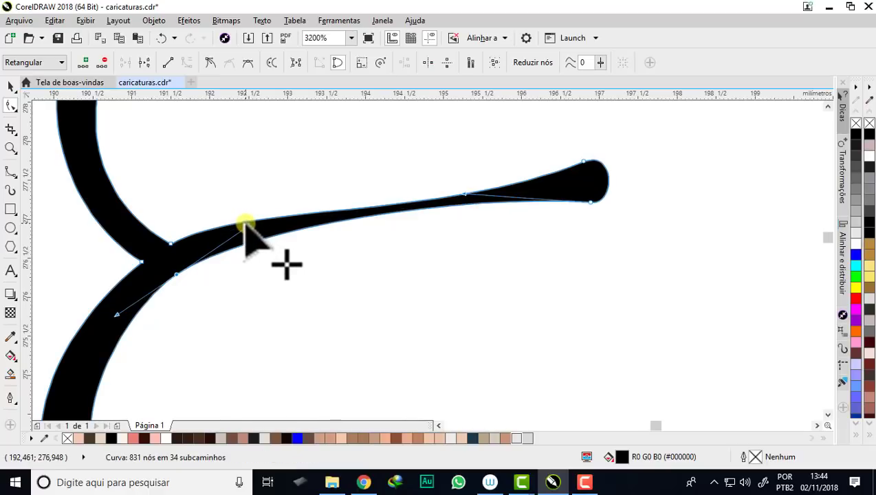
scroll(244, 226, "down", 1)
scroll(410, 199, "up", 1)
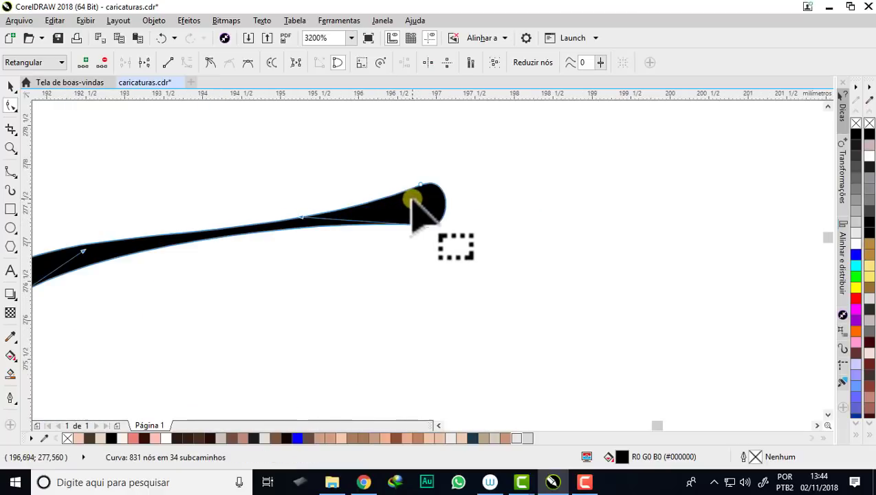
scroll(416, 192, "up", 1)
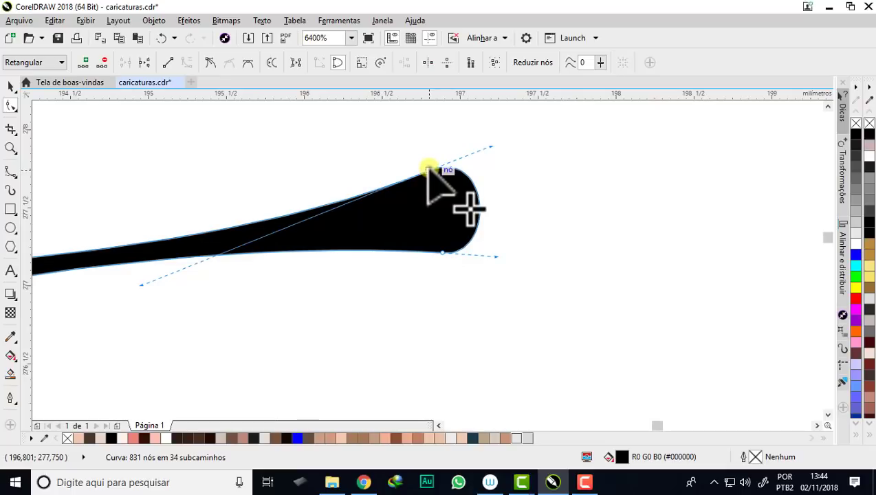
Step: Round the stroke's tip into a teardrop by adjusting its top and bottom nodes
left_click_drag(427, 168, 427, 161)
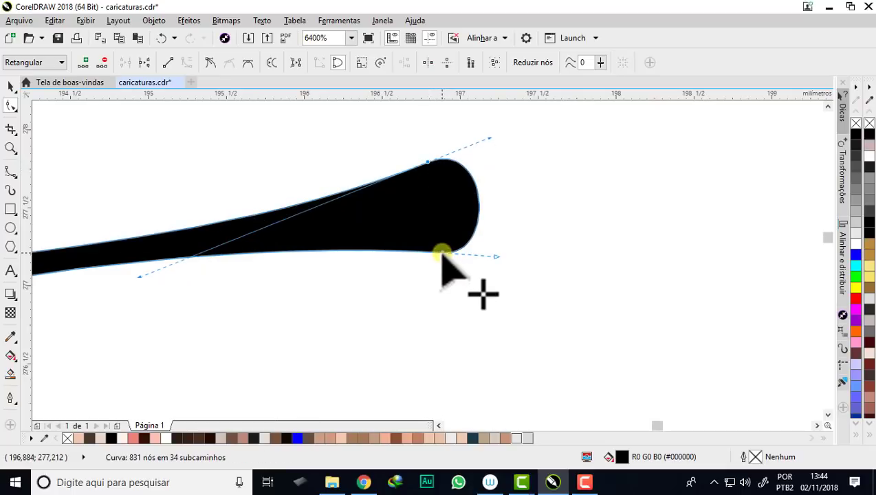
left_click_drag(442, 253, 193, 242)
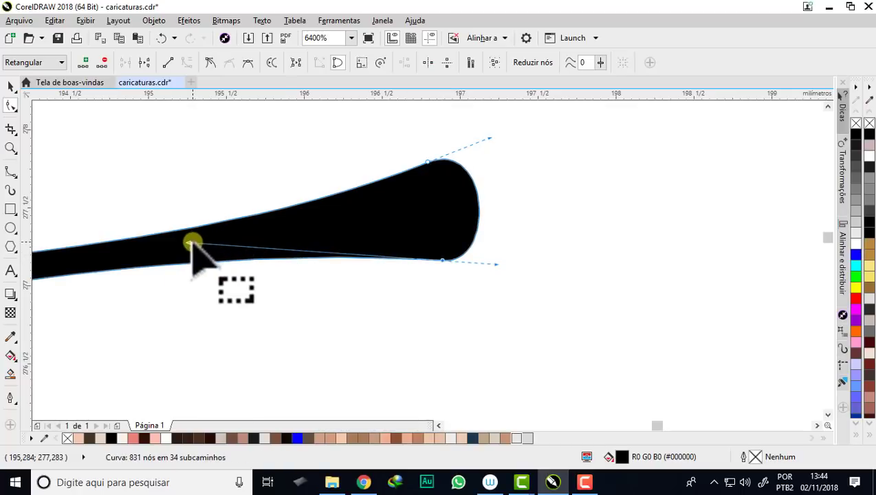
left_click(206, 235)
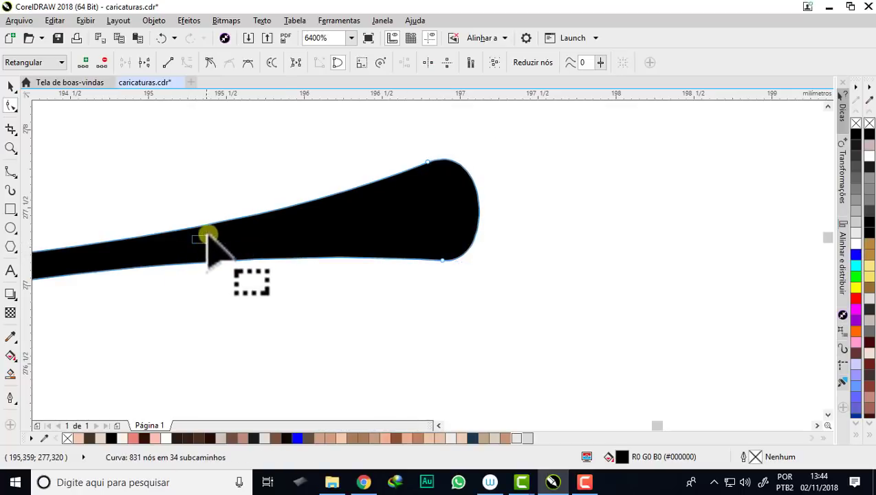
left_click(442, 260)
left_click_drag(191, 243, 194, 227)
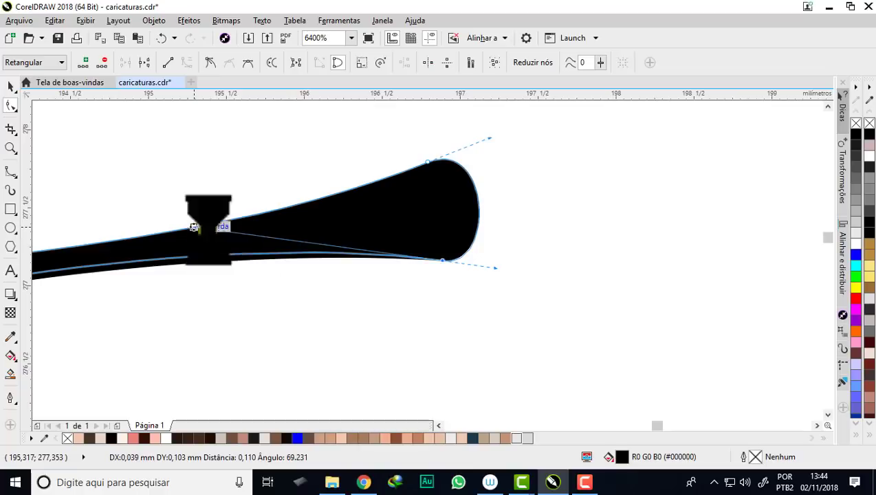
left_click_drag(429, 165, 136, 273)
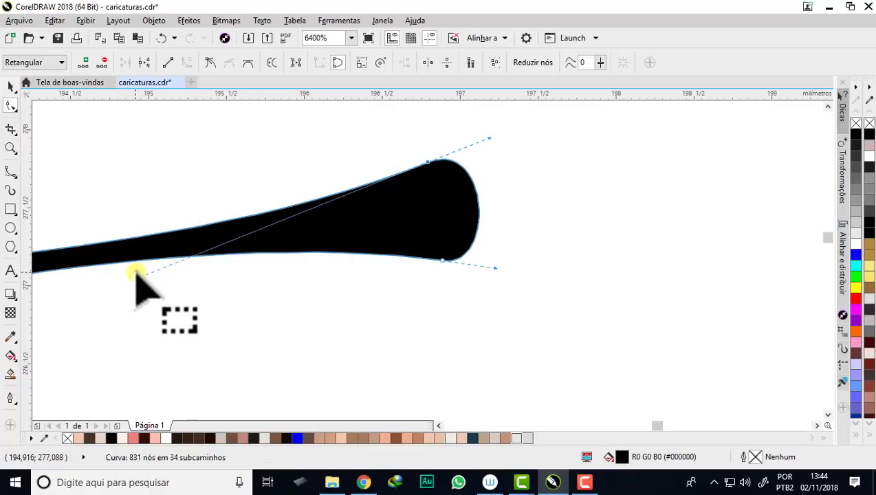
left_click_drag(140, 277, 155, 287)
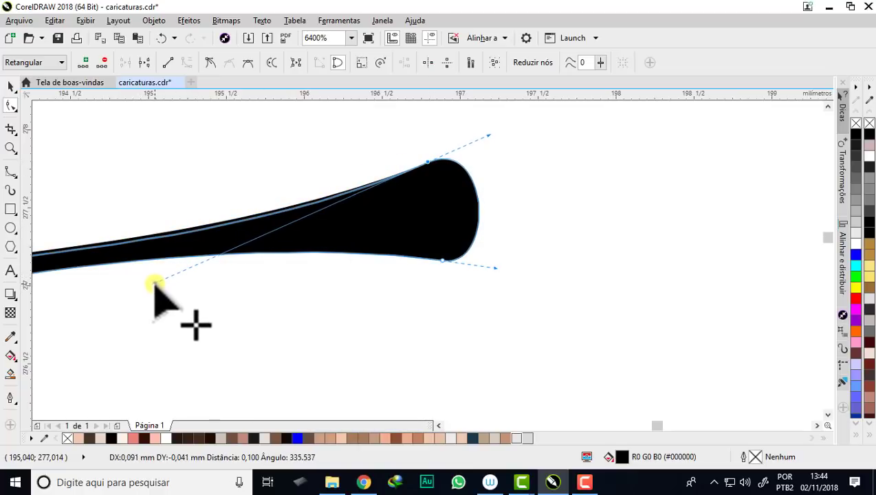
Step: Reshape the finger's curved outline where it meets the crease
scroll(393, 223, "down", 2)
scroll(417, 195, "down", 1)
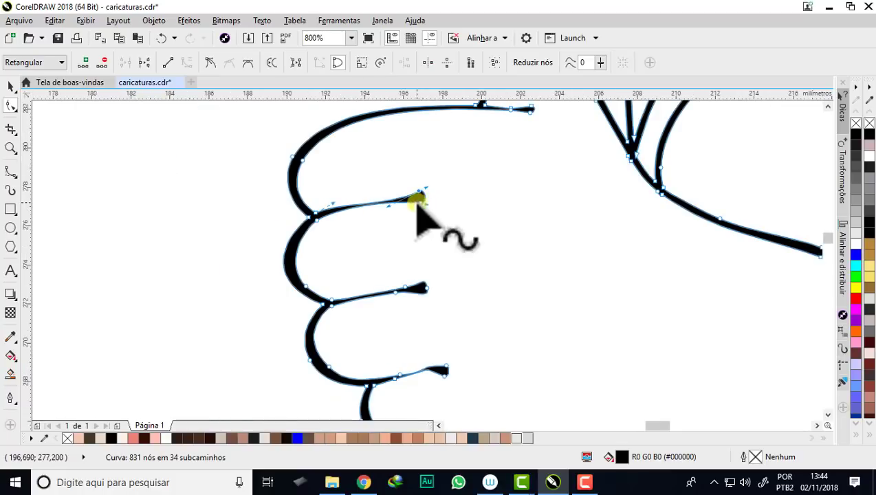
scroll(283, 273, "up", 1)
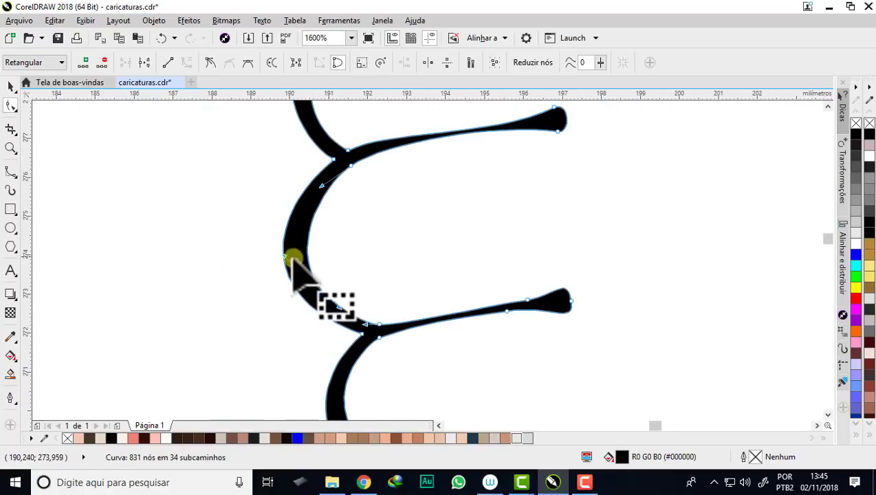
mouse_move(321, 187)
left_mouse_down()
mouse_move(334, 160)
mouse_move(282, 200)
left_mouse_up()
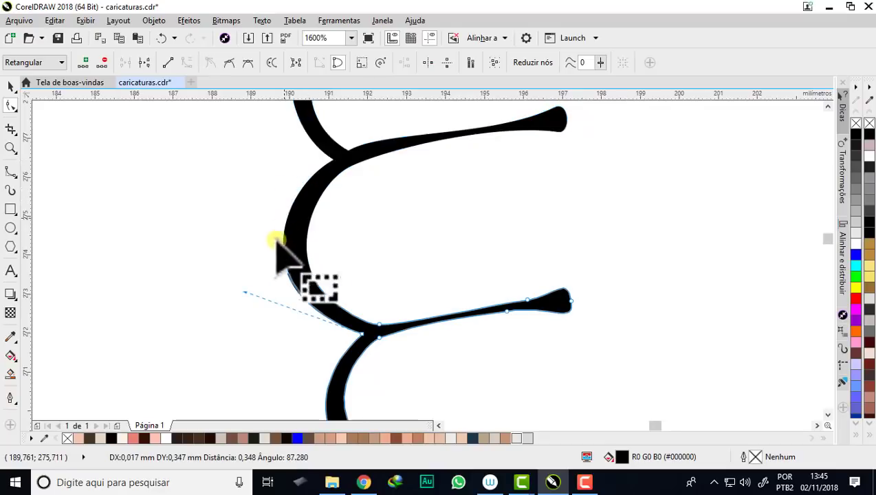
left_click_drag(244, 292, 248, 305)
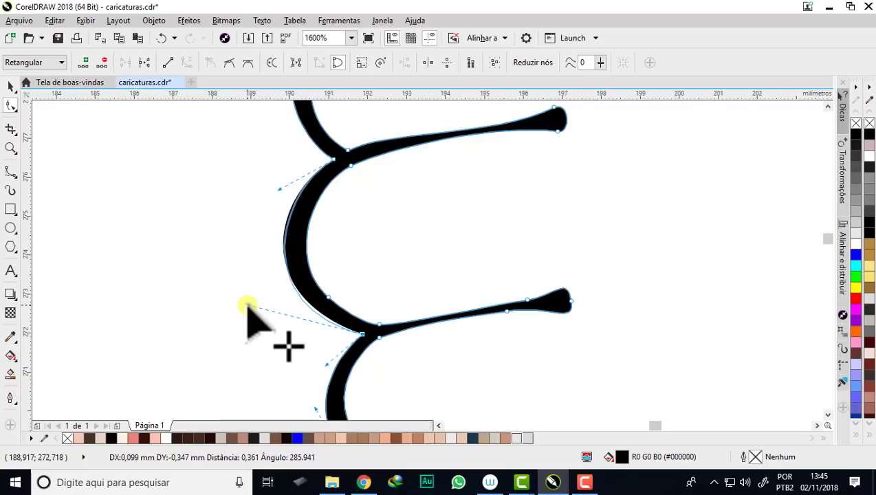
scroll(307, 187, "down", 1)
scroll(307, 187, "down", 1)
Step: Select the traced figure outline and zoom in on the knee crease
scroll(309, 189, "down", 2)
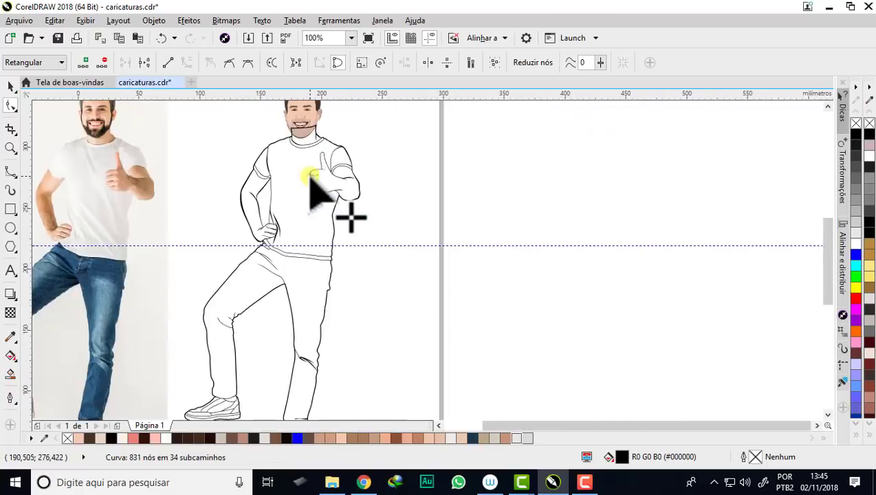
scroll(295, 294, "down", 1)
left_click(10, 86)
scroll(342, 332, "down", 2)
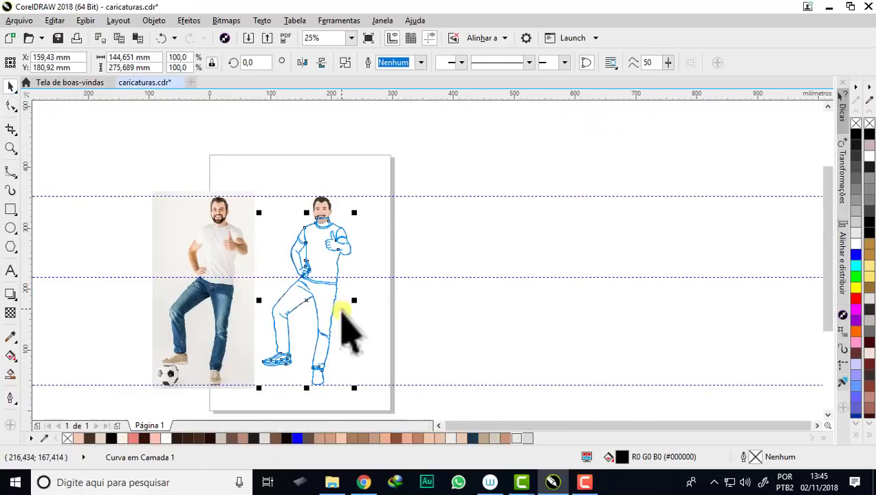
scroll(328, 347, "up", 3)
scroll(328, 350, "up", 2)
scroll(323, 330, "up", 1)
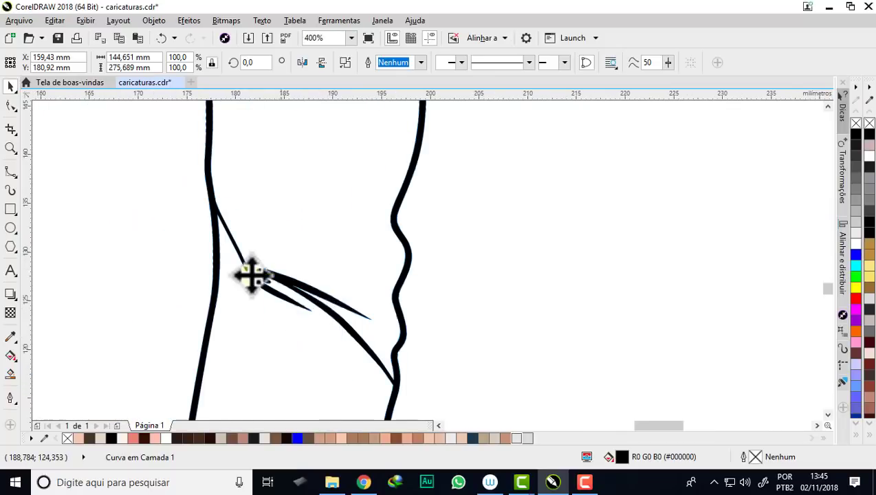
scroll(330, 323, "up", 1)
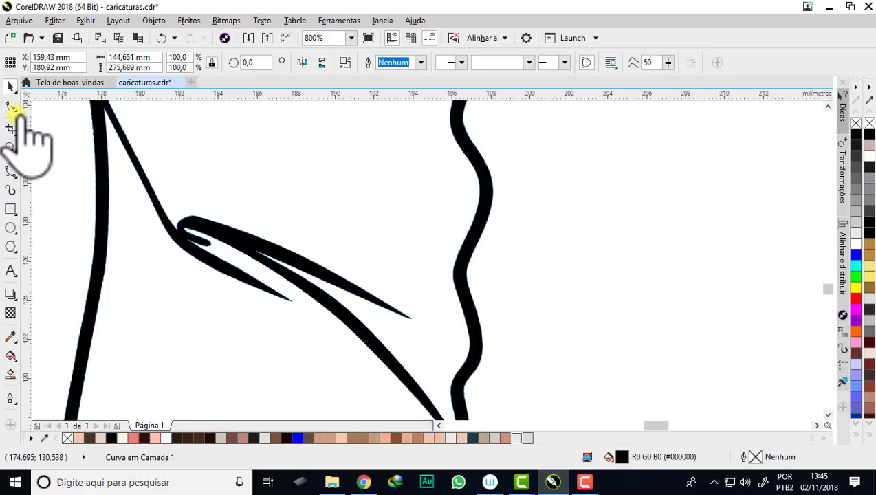
Step: Arch the crease stroke's upper edge by dragging its node and curve segment
left_click(11, 106)
left_click(254, 250)
scroll(221, 224, "up", 1)
left_click(134, 180)
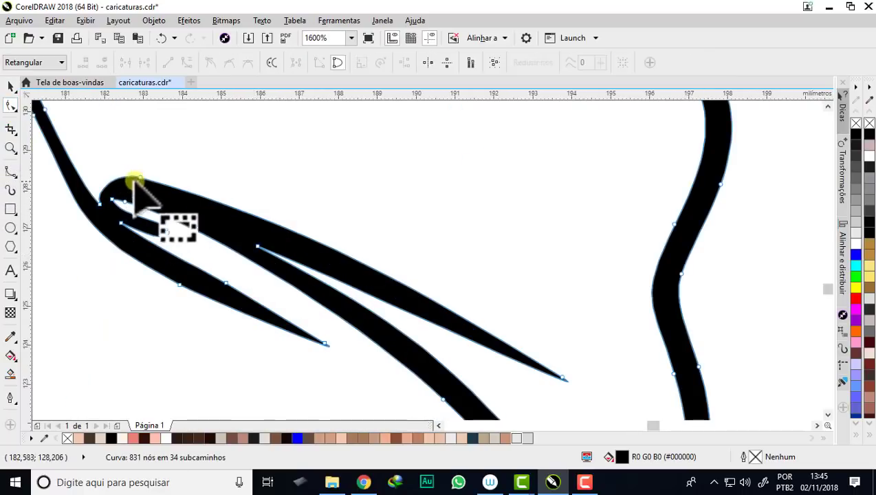
left_click_drag(134, 180, 145, 168)
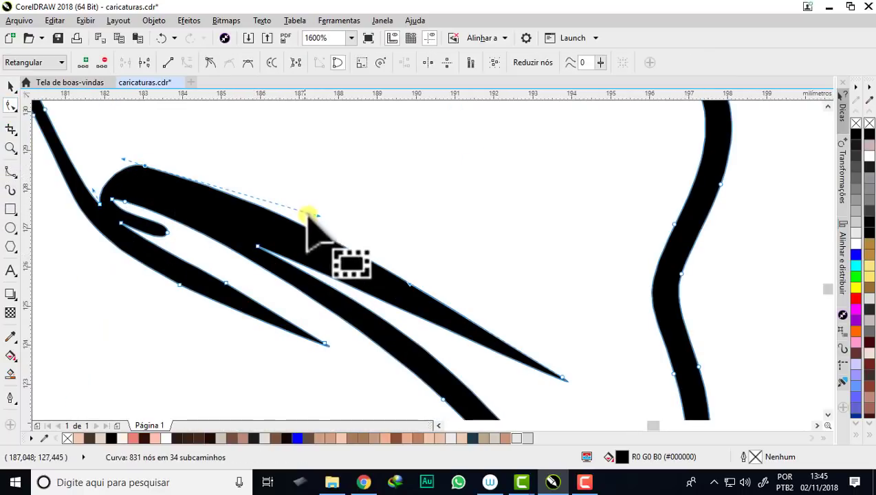
left_click_drag(307, 215, 363, 204)
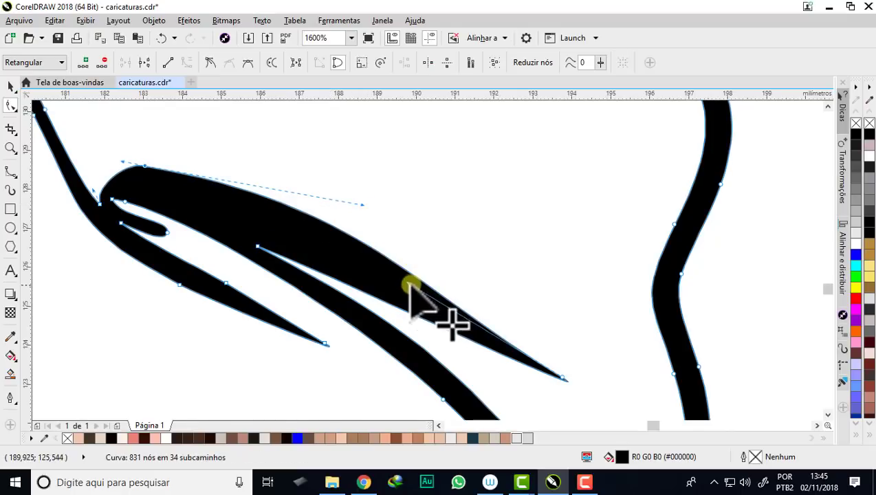
scroll(417, 270, "down", 1)
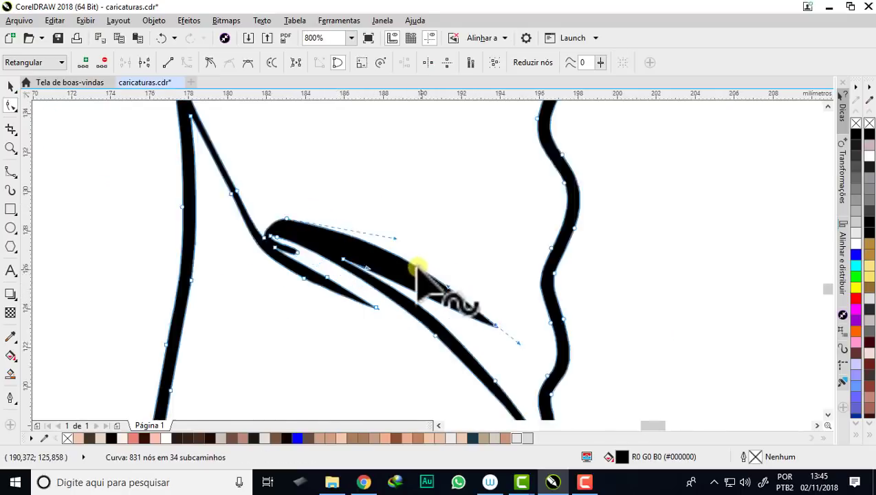
scroll(417, 269, "down", 1)
scroll(429, 290, "up", 1)
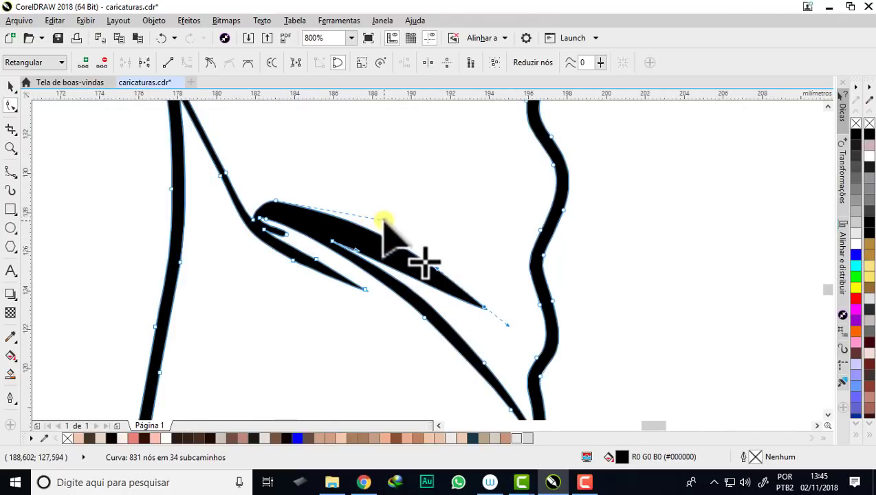
scroll(371, 210, "down", 2)
Step: Select the lower-leg crease nodes and straighten the stroke's upper edge toward the left
scroll(350, 261, "down", 2)
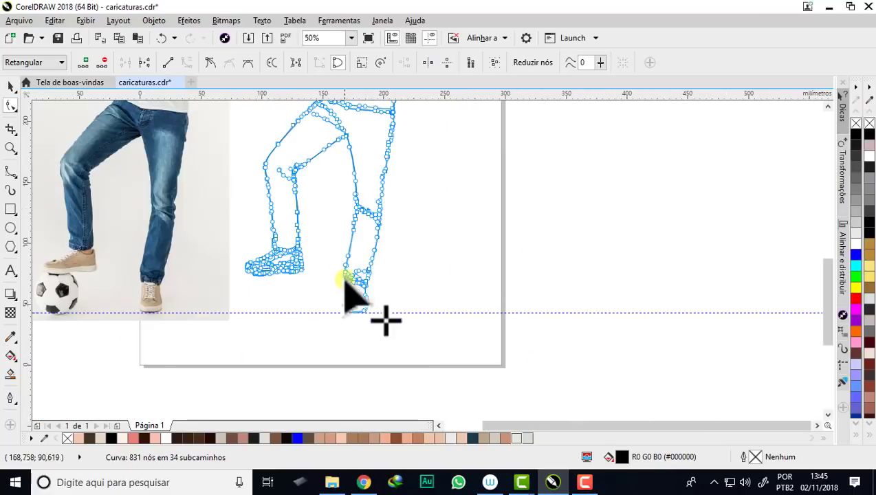
scroll(345, 278, "up", 2)
scroll(308, 280, "up", 2)
scroll(309, 284, "up", 1)
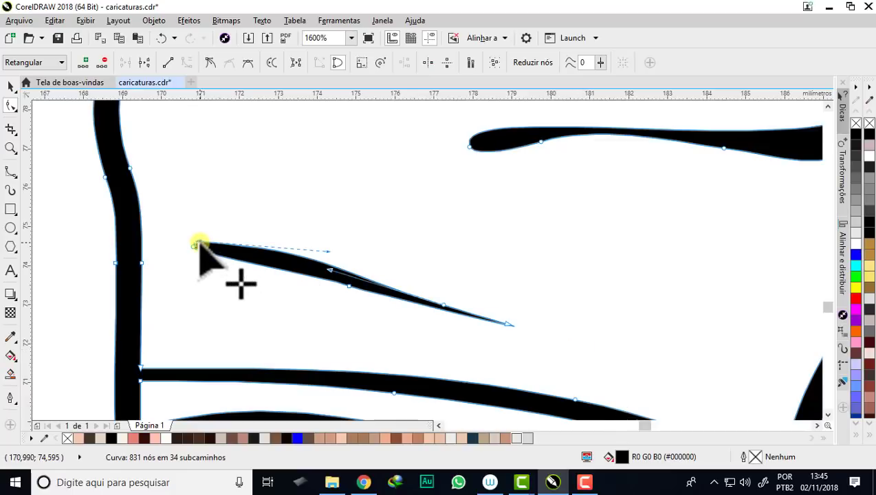
mouse_move(198, 245)
left_mouse_down()
mouse_move(444, 299)
mouse_move(493, 275)
left_mouse_up()
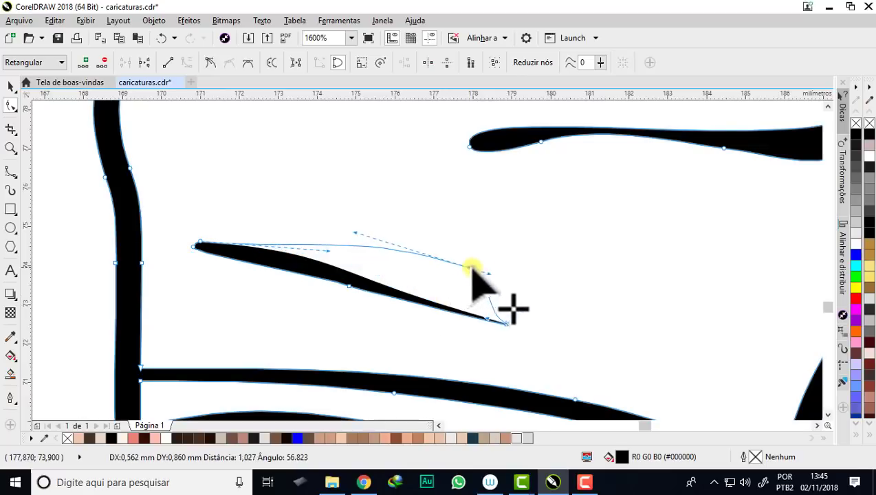
mouse_move(432, 266)
left_mouse_down()
mouse_move(329, 258)
mouse_move(366, 231)
left_mouse_up()
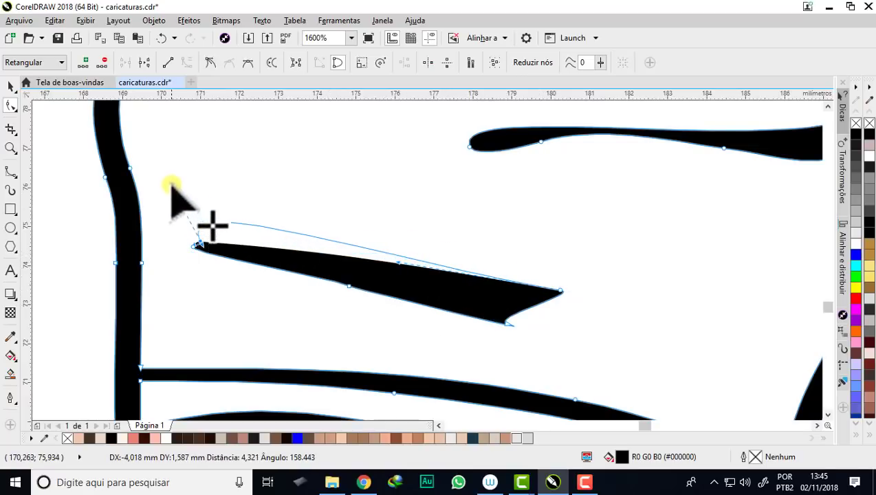
left_click_drag(398, 265, 272, 283)
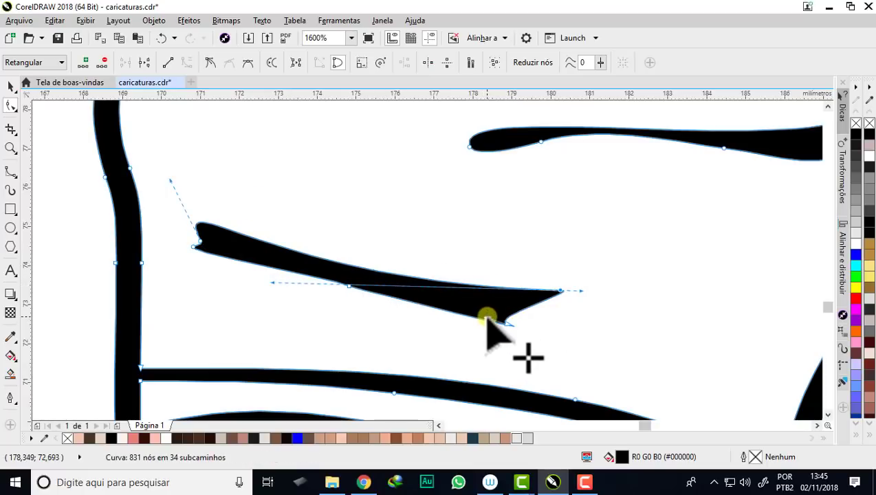
Step: Curve the crease's tail into a hooked tip and lift its left end
mouse_move(479, 310)
left_mouse_down()
mouse_move(442, 296)
mouse_move(484, 294)
left_mouse_up()
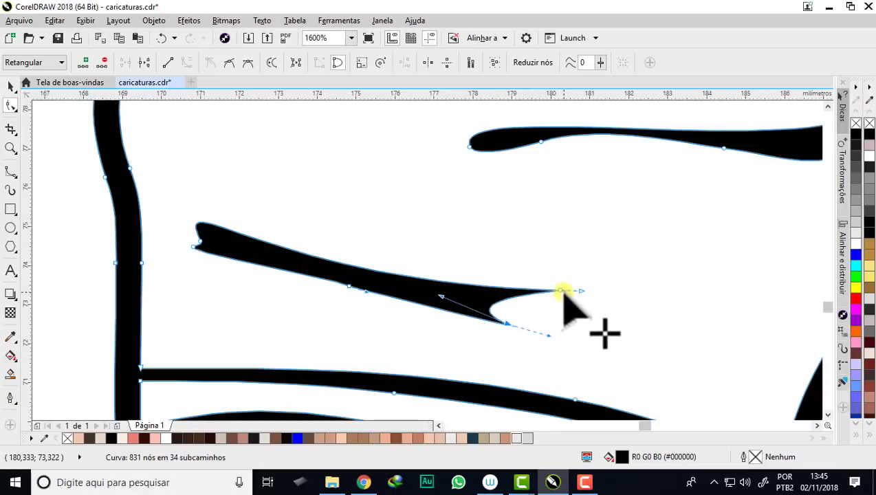
mouse_move(581, 292)
left_mouse_down()
mouse_move(567, 296)
mouse_move(595, 293)
left_mouse_up()
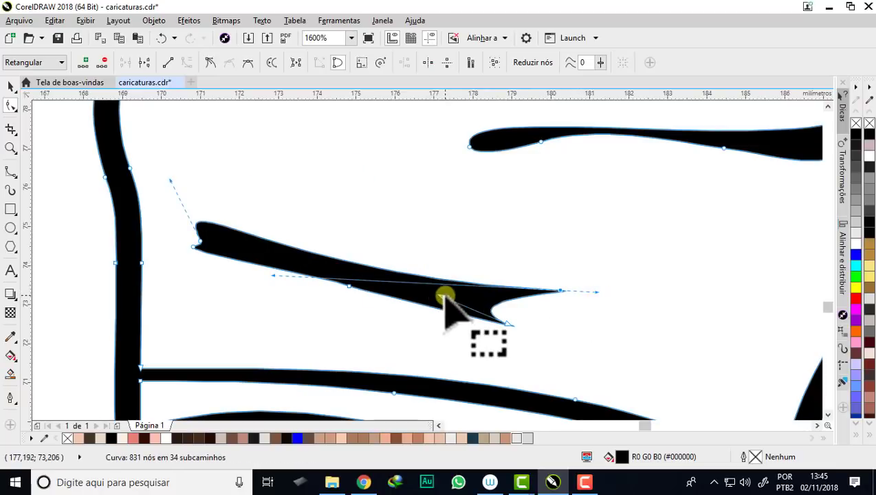
left_click_drag(442, 297, 434, 292)
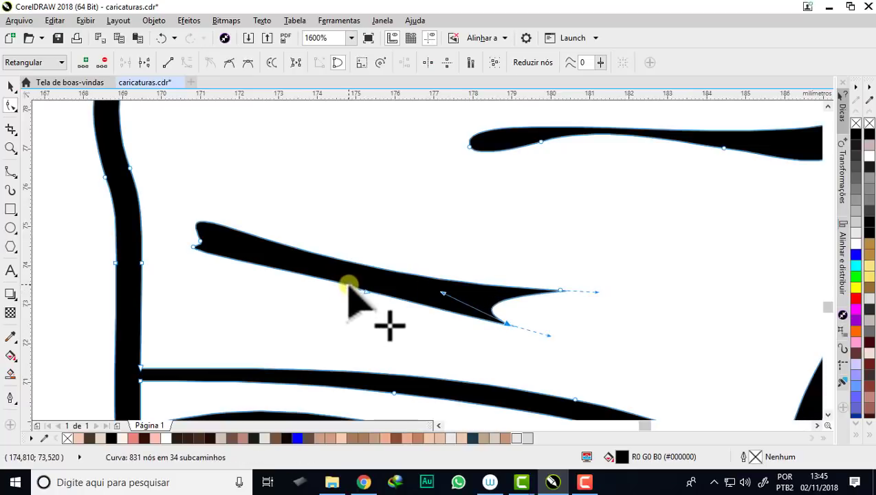
left_click_drag(347, 285, 329, 270)
mouse_move(195, 245)
left_mouse_down()
mouse_move(149, 169)
mouse_move(147, 180)
left_mouse_up()
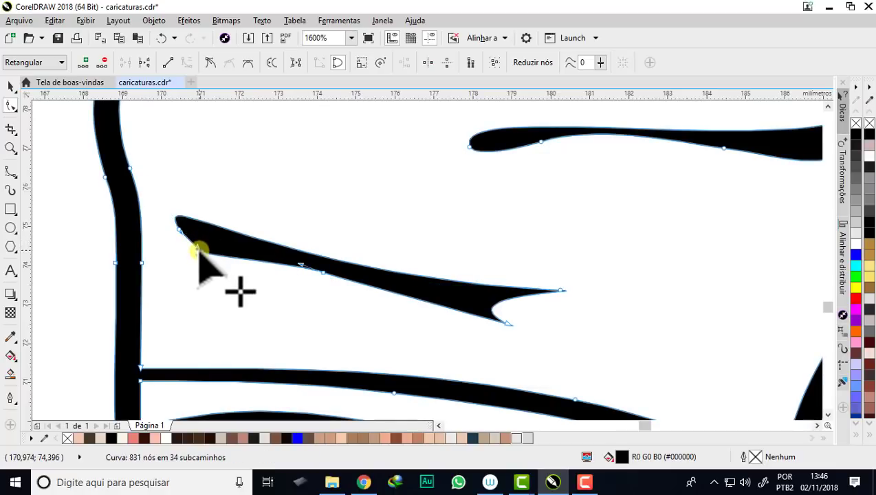
Step: Delete a surplus lower-edge node and round off the crease's remaining curves
key("Delete")
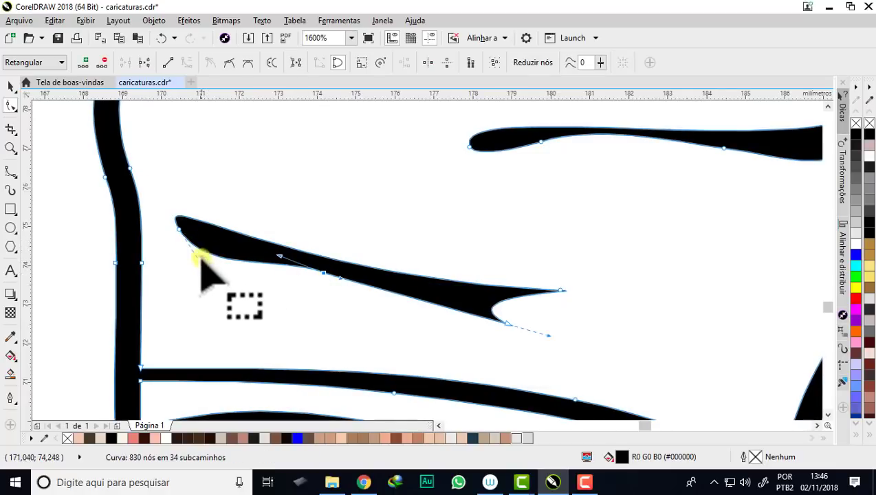
left_click_drag(206, 273, 180, 264)
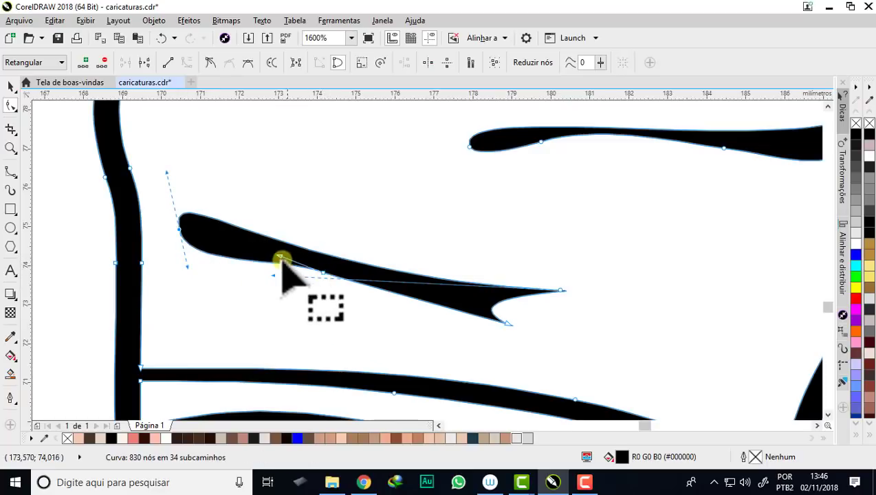
left_click_drag(279, 259, 263, 250)
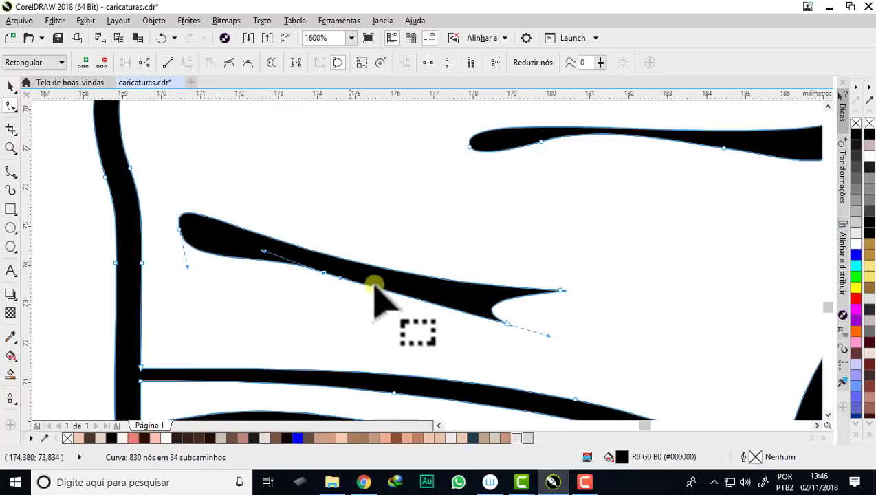
left_click_drag(560, 290, 431, 282)
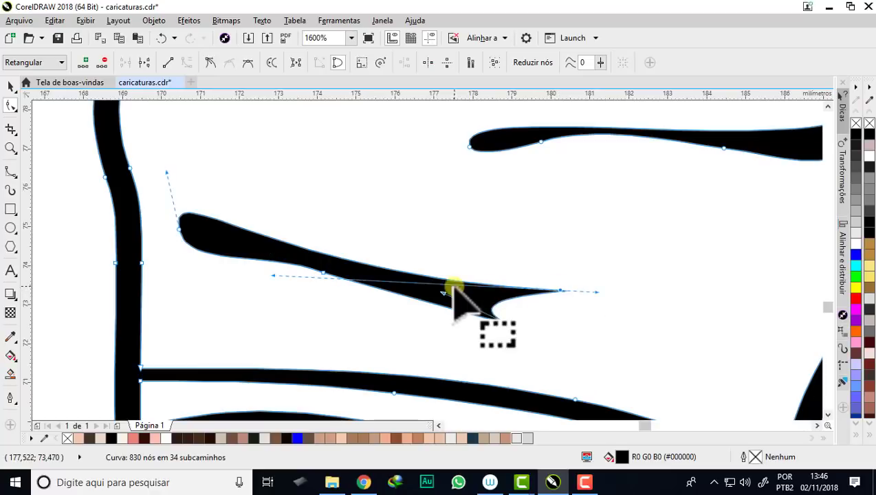
scroll(431, 282, "down", 2)
scroll(395, 289, "down", 4)
Step: Move the body outline slightly right and down, away from the head
scroll(400, 313, "down", 1)
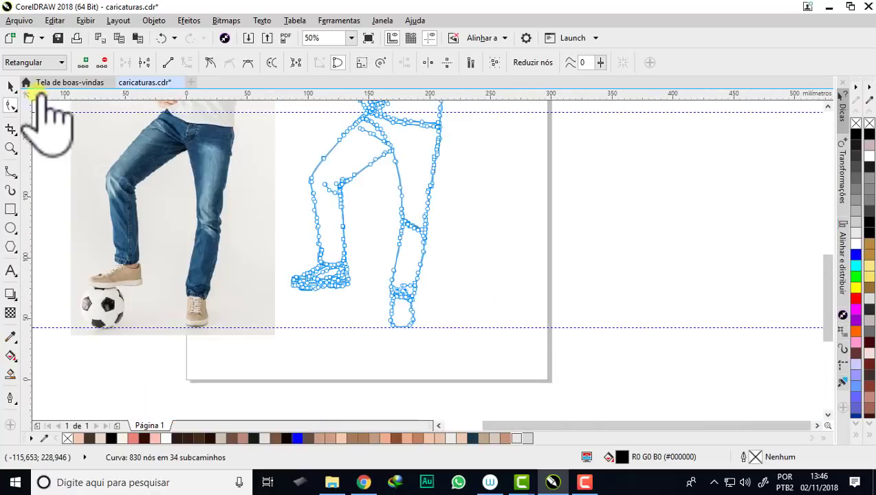
left_click(10, 86)
scroll(591, 244, "down", 2)
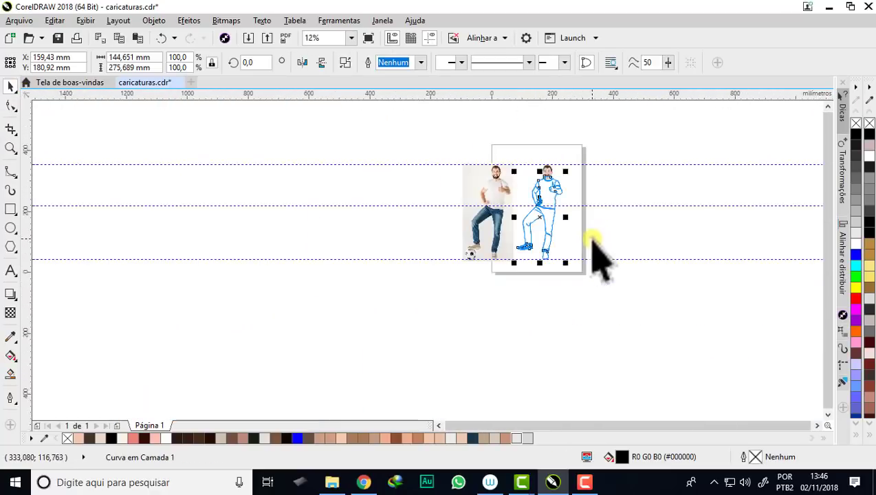
scroll(551, 177, "up", 2)
scroll(547, 176, "up", 2)
left_click(694, 245)
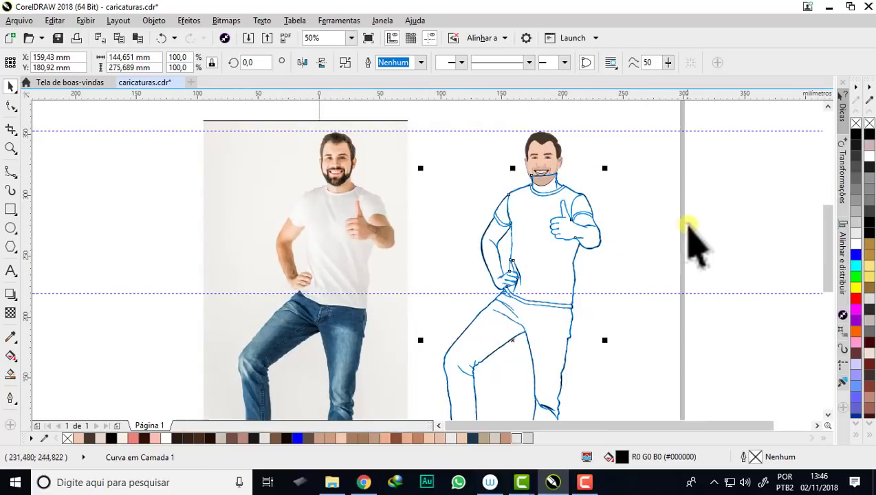
scroll(564, 162, "up", 2)
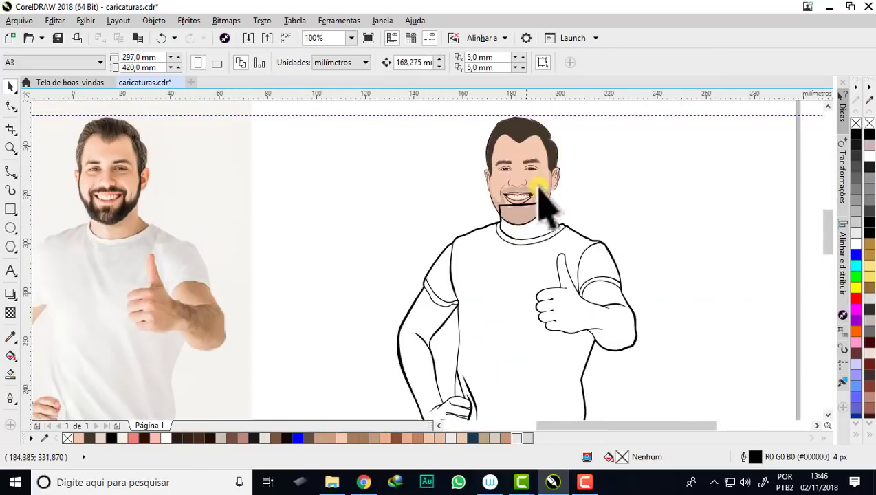
scroll(558, 218, "up", 2)
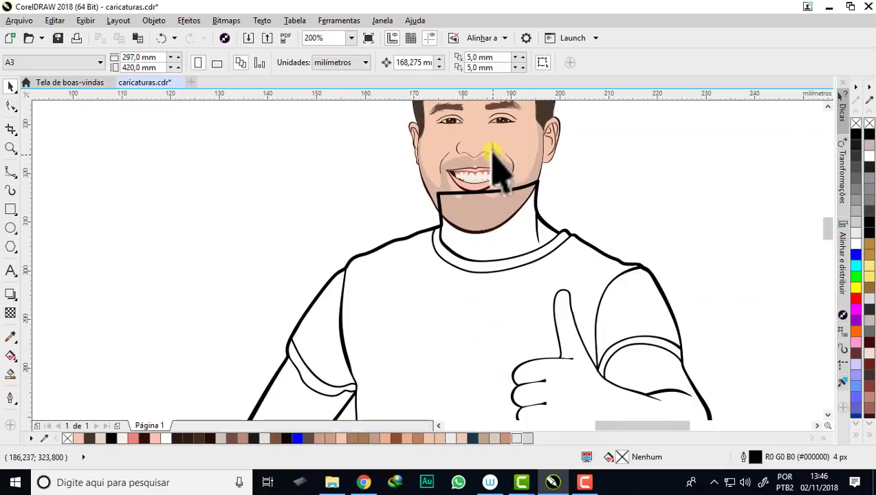
scroll(453, 125, "down", 4)
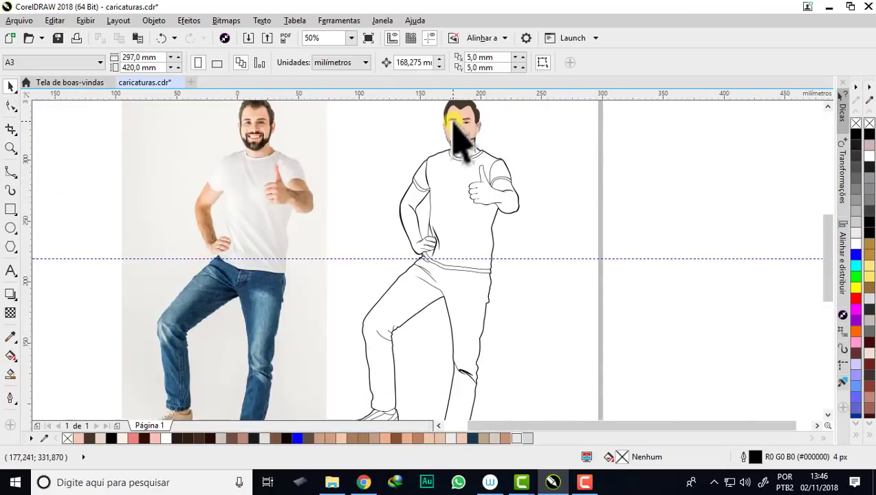
scroll(454, 120, "down", 2)
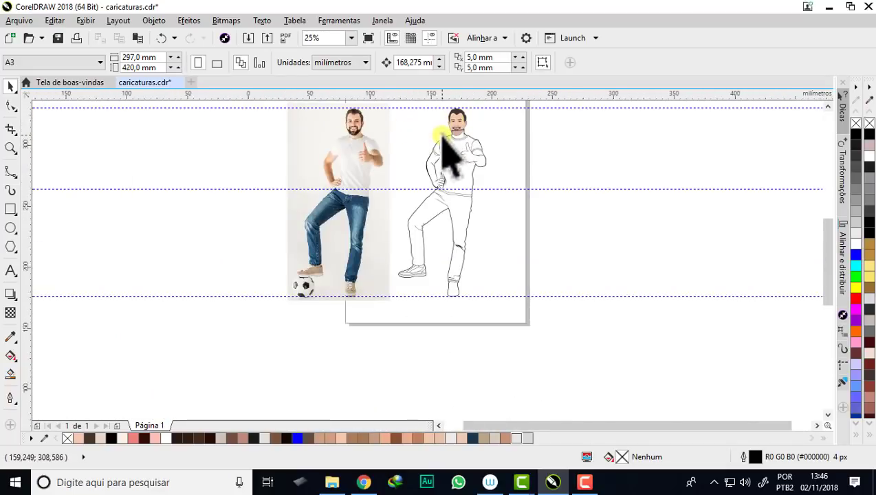
scroll(443, 135, "up", 4)
scroll(452, 132, "down", 2)
scroll(412, 130, "down", 2)
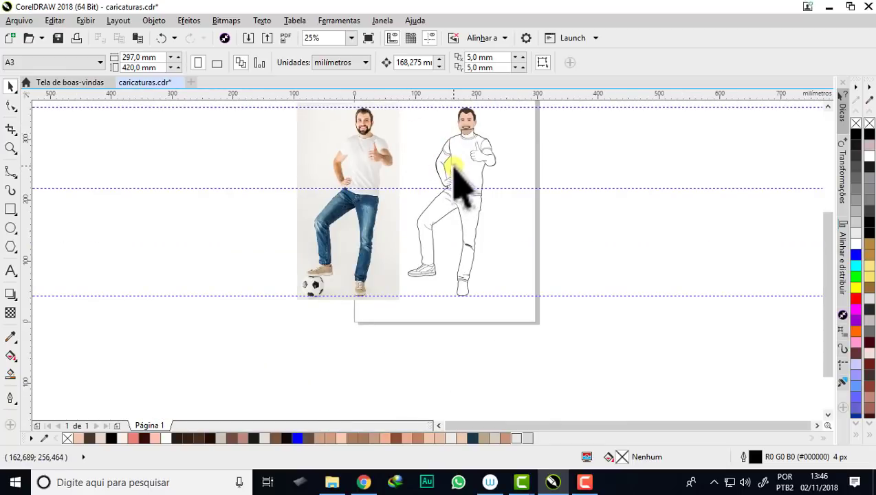
mouse_move(450, 163)
left_mouse_down()
mouse_move(554, 200)
mouse_move(462, 189)
left_mouse_up()
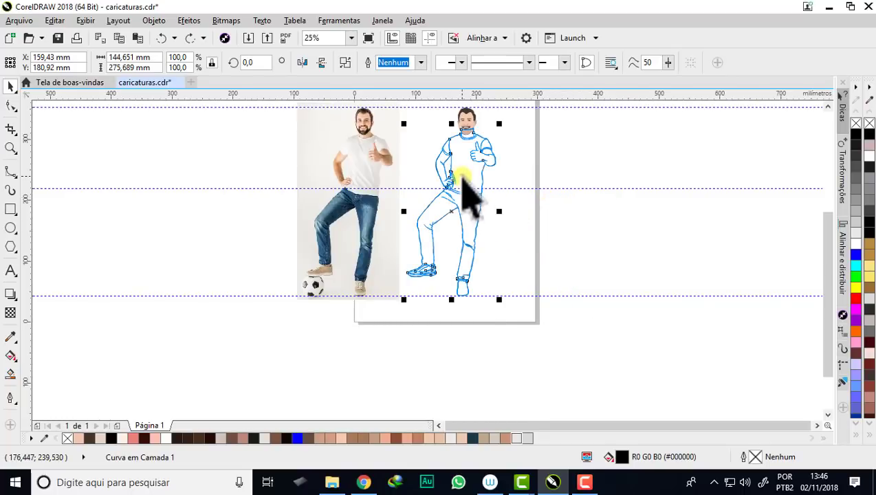
Step: Nudge the traced figure left with the arrow keys until it clears the photo
key("Left")
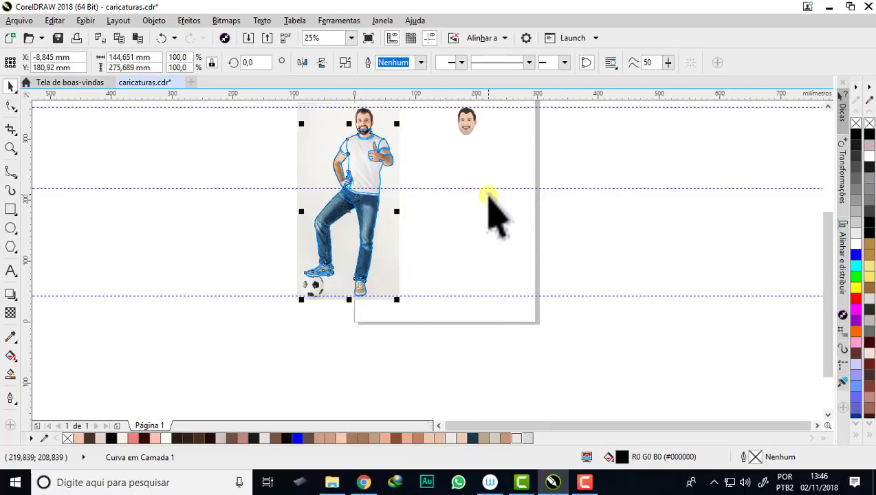
key("Left")
scroll(489, 203, "down", 1)
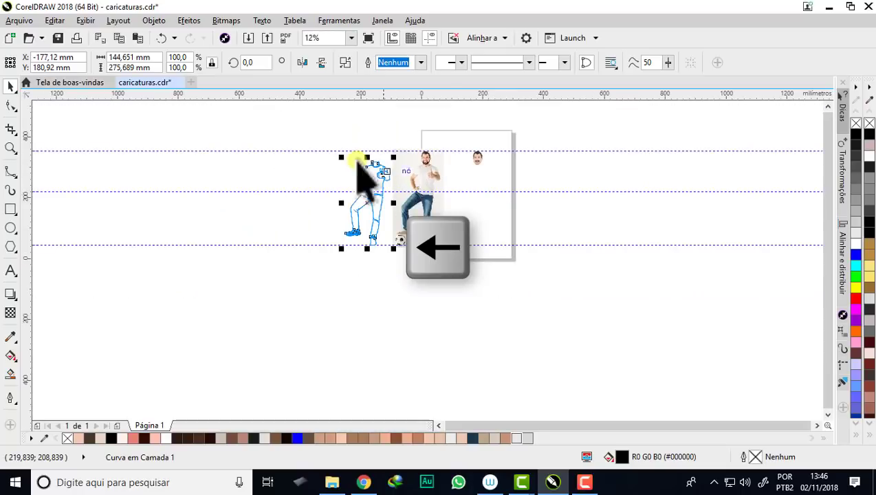
scroll(355, 174, "up", 1)
scroll(347, 199, "up", 1)
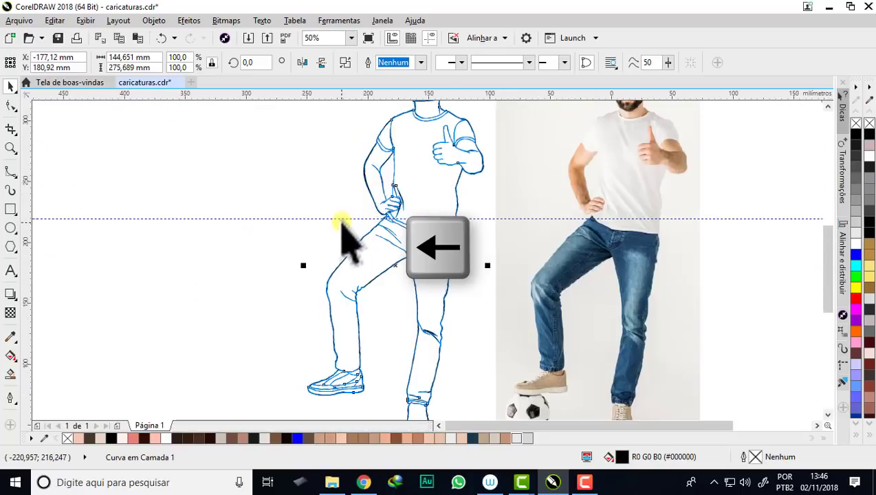
Step: Drag the middle horizontal guideline onto the ruler to delete it
left_click_drag(341, 220, 332, 97)
scroll(360, 147, "down", 2)
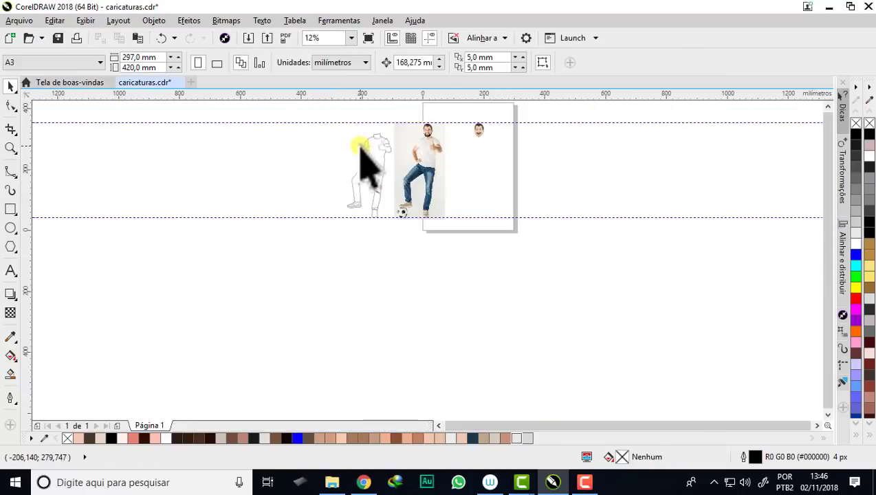
scroll(357, 168, "up", 1)
scroll(373, 261, "up", 1)
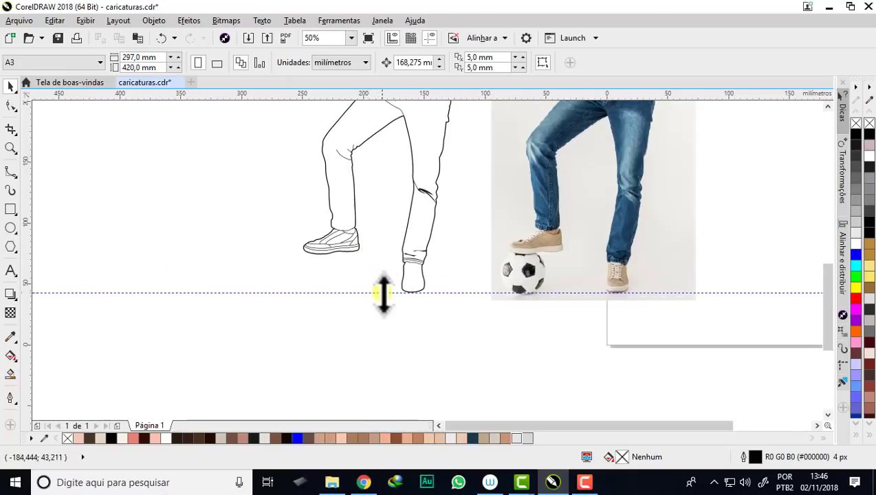
Step: Set the Smart Fill colour to the peach skin tone sampled from the photo's arm
left_click(383, 294)
scroll(376, 303, "down", 2)
scroll(416, 143, "up", 2)
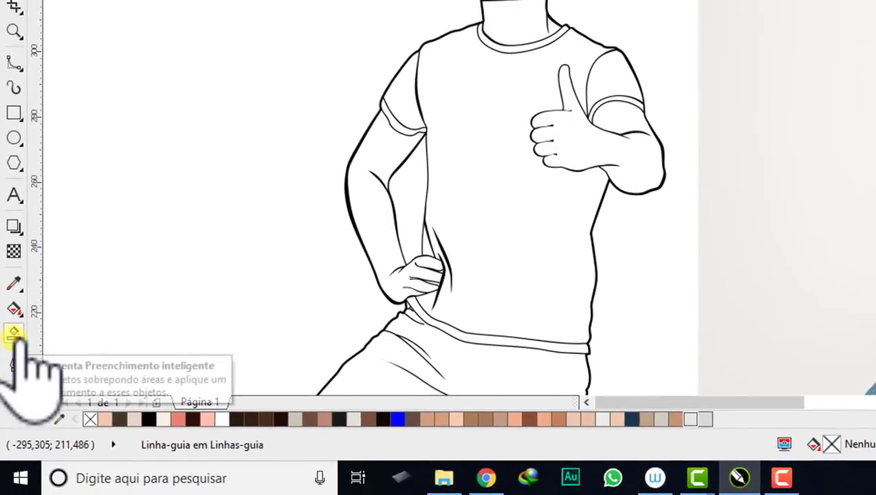
left_click(14, 336)
scroll(188, 152, "down", 1)
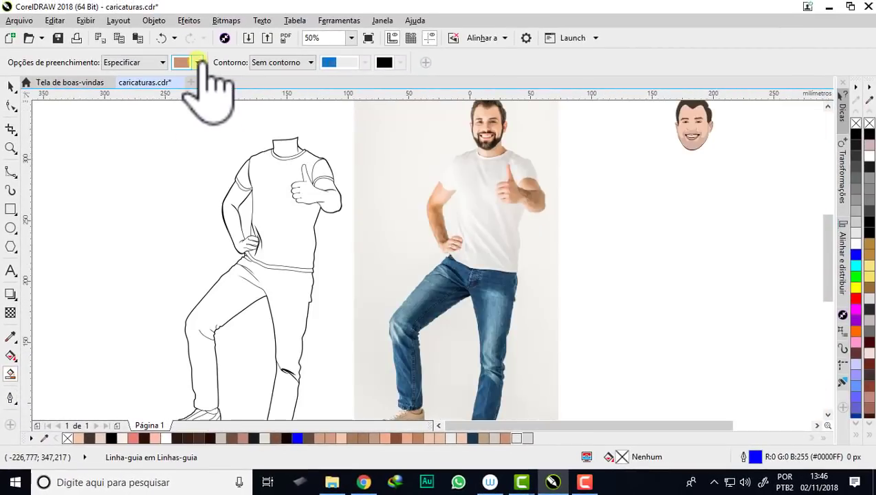
left_click(198, 62)
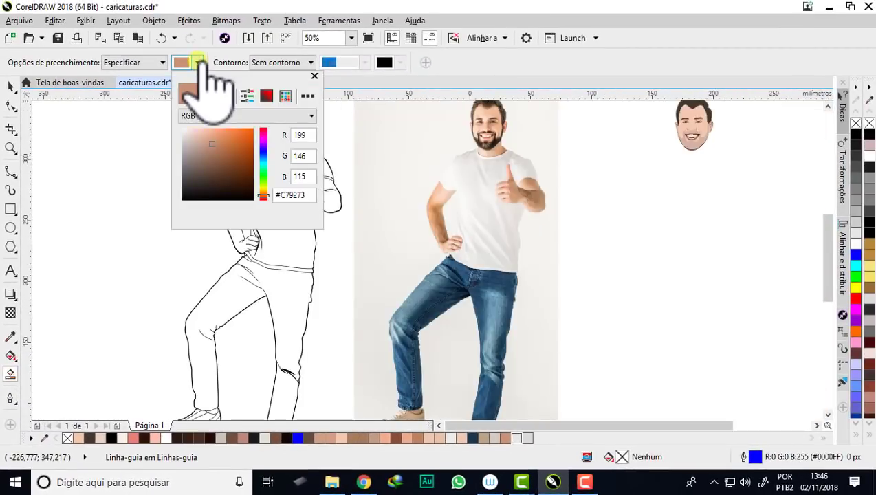
left_click(227, 96)
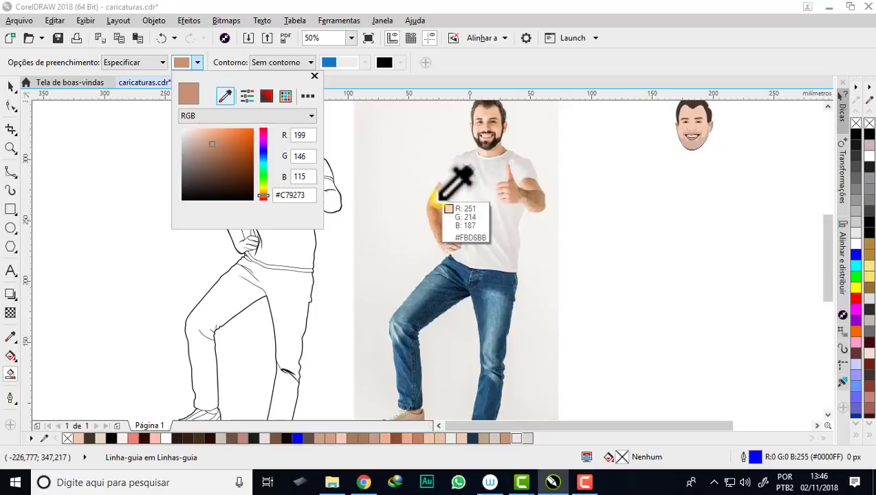
left_click(438, 197)
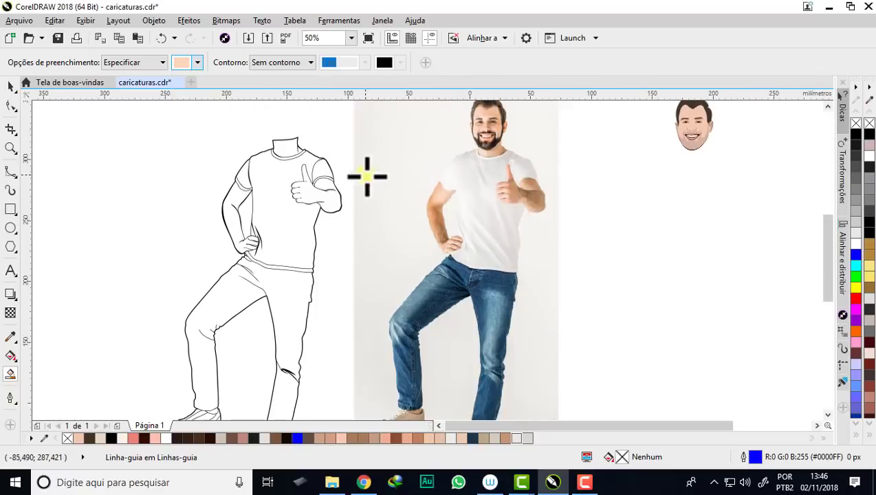
Step: Fill the left arm and the thumbs-up hand with the skin colour
left_click(239, 200)
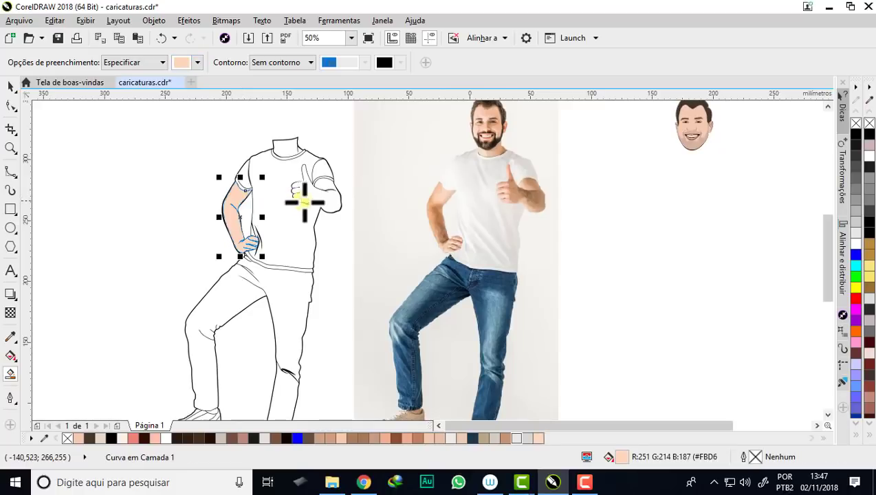
scroll(316, 196, "up", 2)
left_click(330, 197)
scroll(330, 198, "down", 1)
scroll(361, 221, "down", 1)
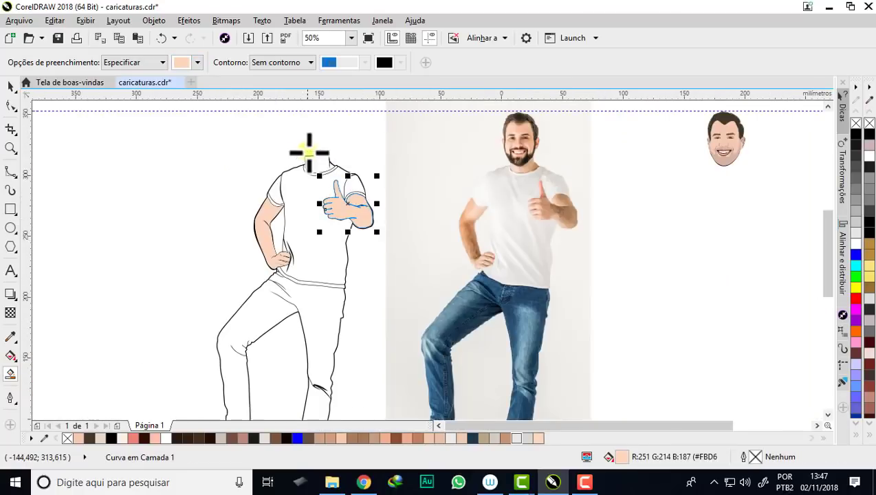
scroll(307, 146, "up", 2)
Step: Fill the neck and ankle with the skin colour, then scroll to check the fills
left_click(337, 169)
scroll(337, 169, "down", 1)
scroll(322, 140, "down", 1)
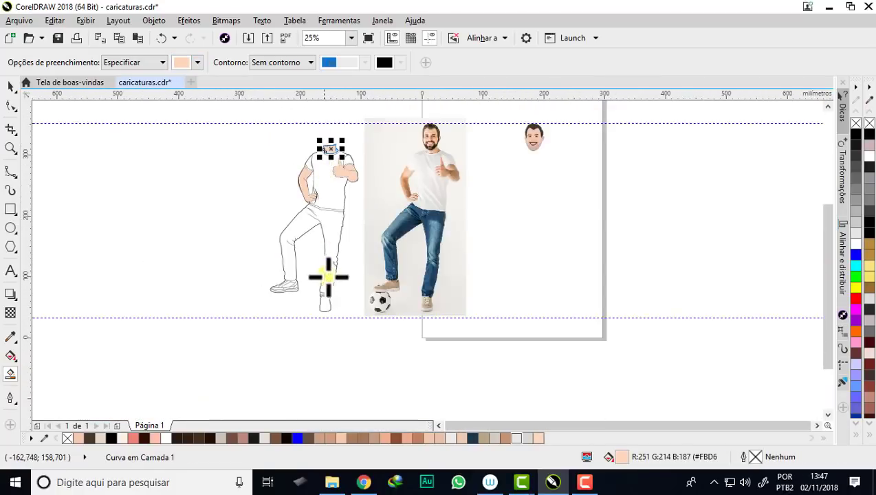
scroll(320, 279, "up", 2)
scroll(311, 249, "up", 1)
scroll(323, 242, "down", 3)
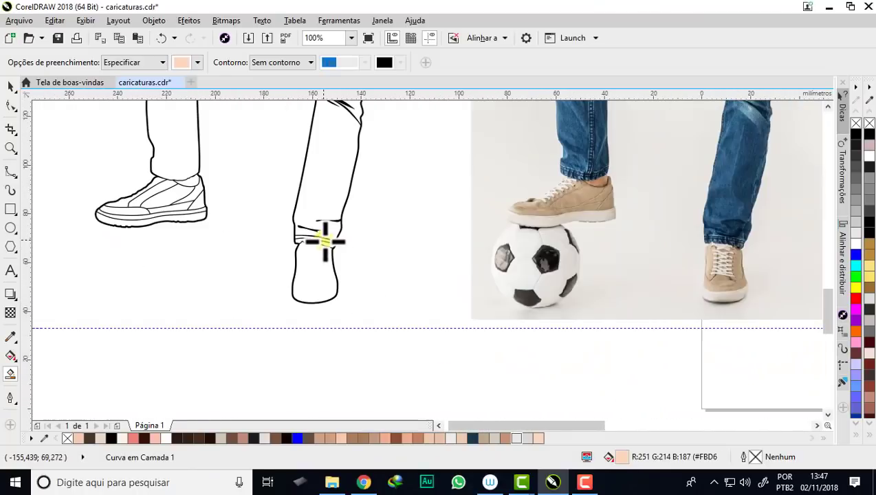
scroll(164, 197, "up", 2)
scroll(195, 185, "up", 1)
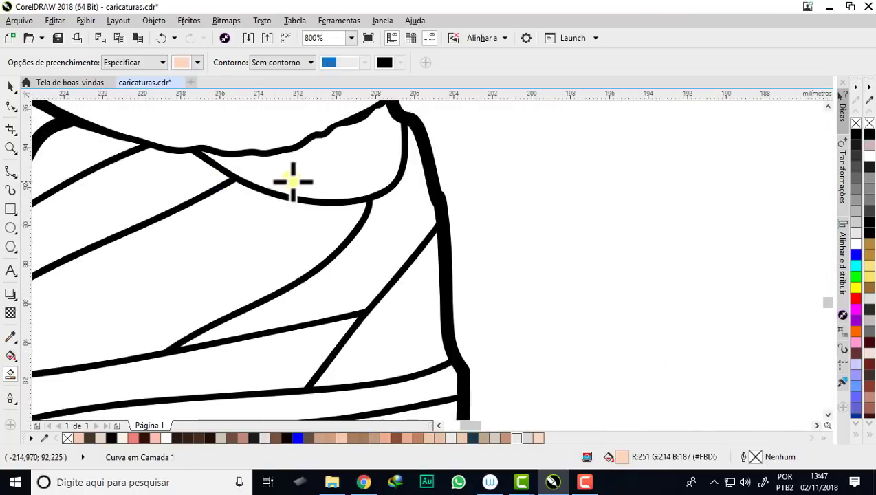
left_click(303, 172)
scroll(284, 222, "down", 2)
scroll(285, 222, "down", 2)
scroll(280, 234, "down", 2)
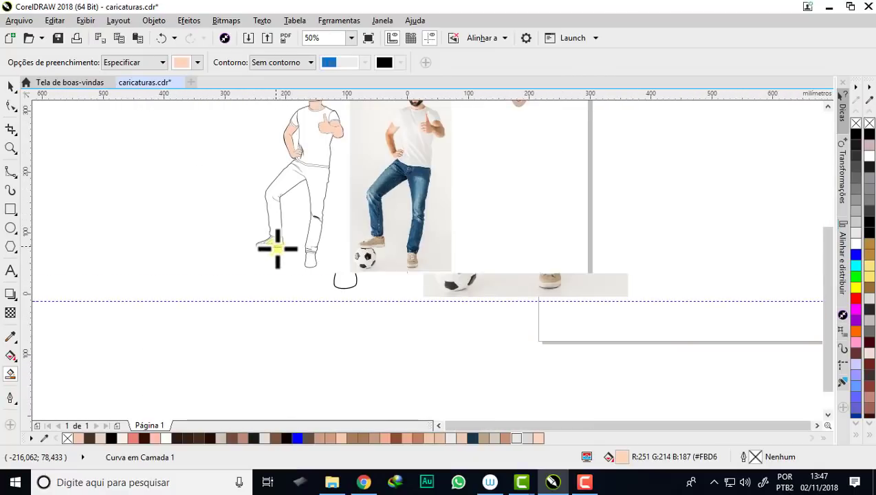
scroll(274, 244, "down", 2)
scroll(298, 179, "up", 4)
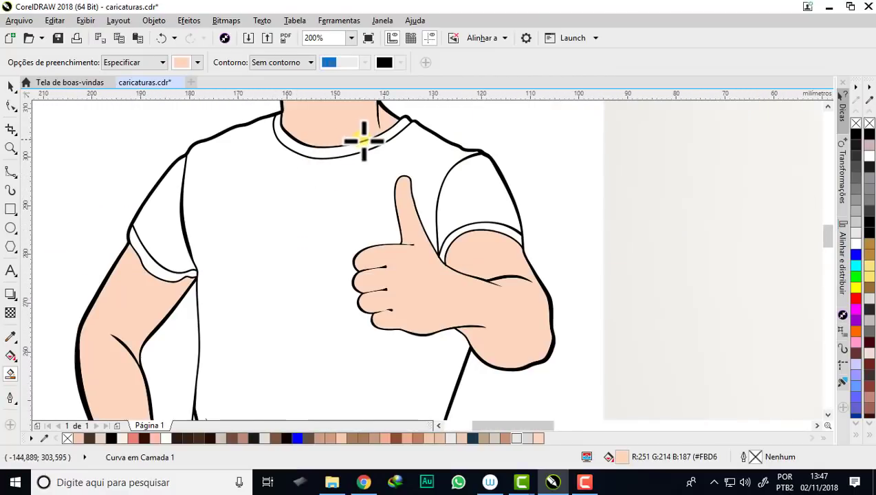
scroll(364, 141, "up", 1)
scroll(334, 211, "down", 2)
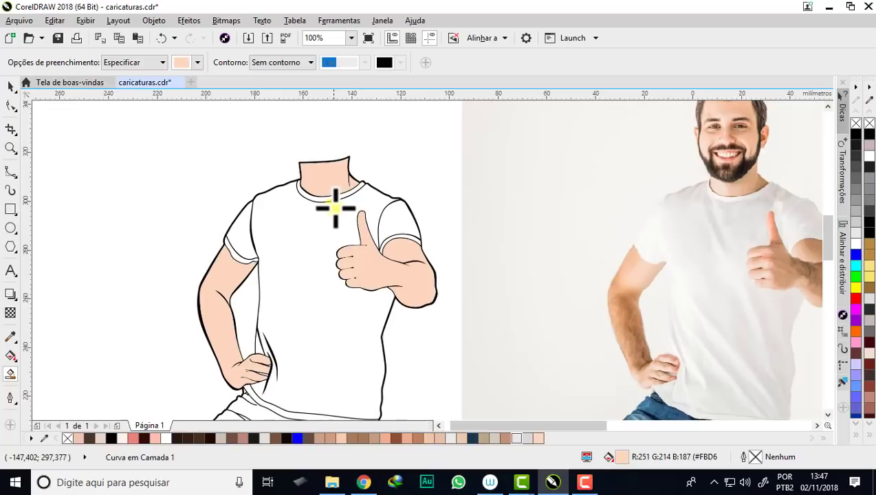
scroll(373, 200, "up", 3)
scroll(373, 175, "down", 2)
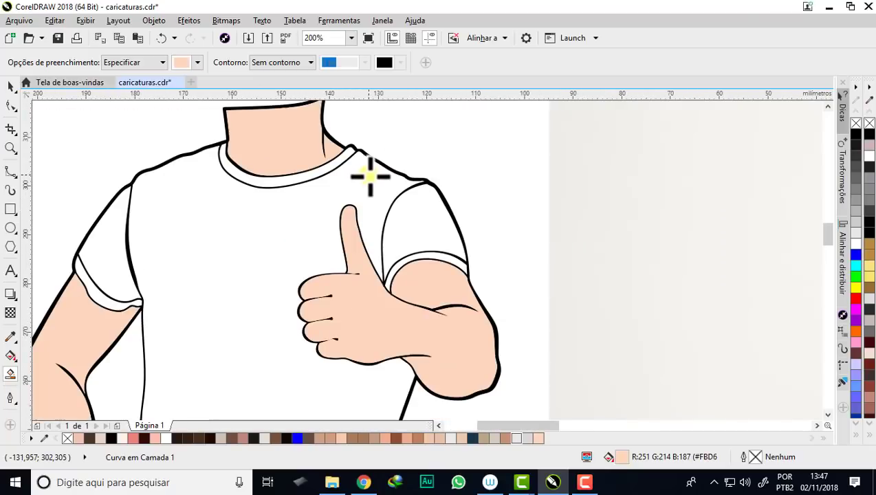
scroll(378, 166, "down", 2)
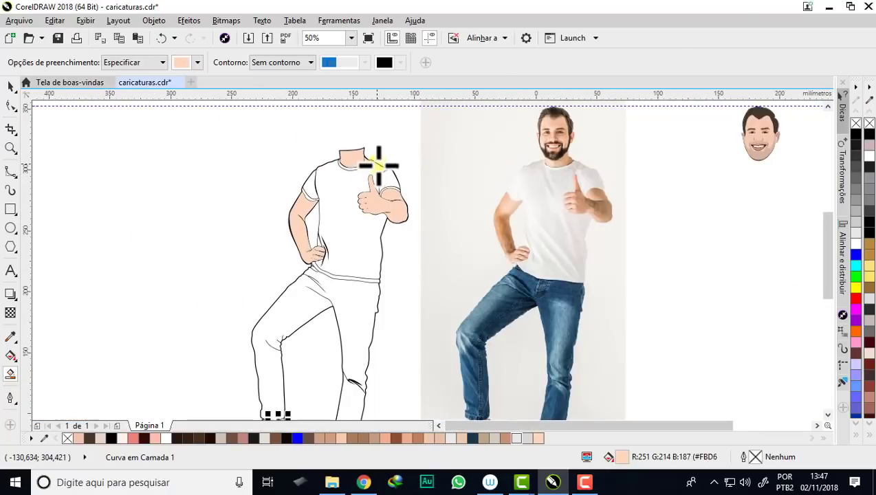
scroll(378, 294, "up", 2)
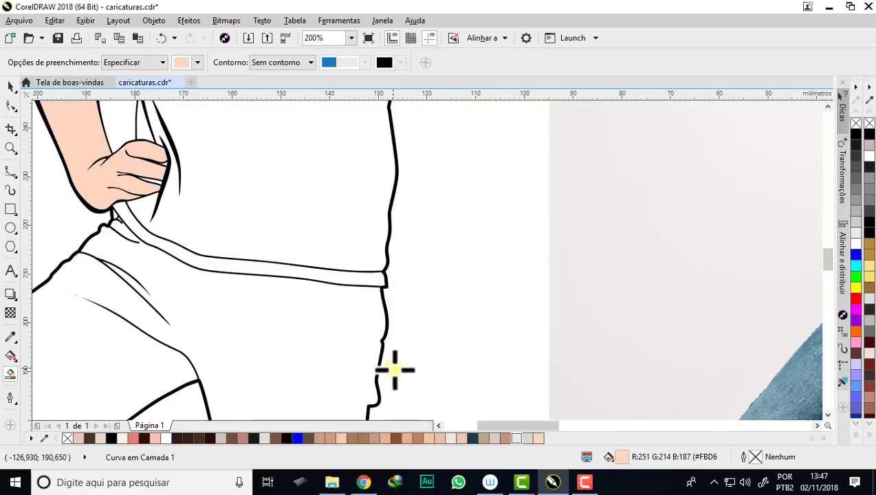
scroll(332, 221, "down", 2)
scroll(323, 225, "down", 1)
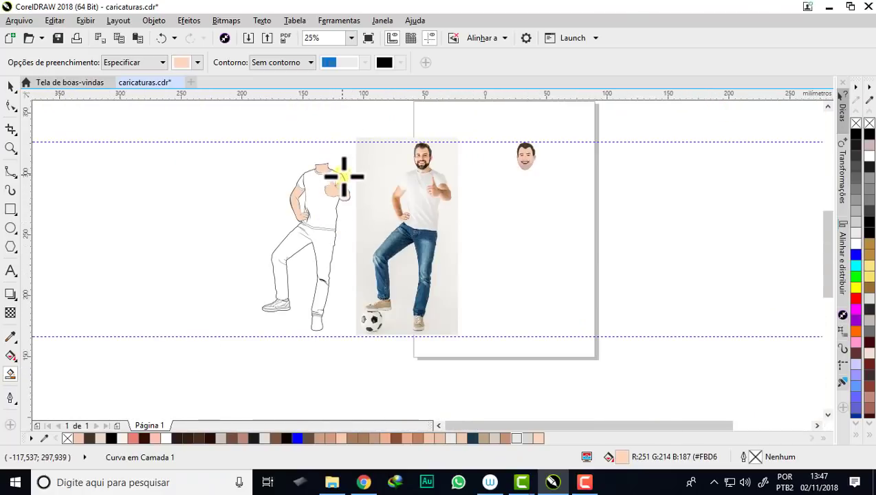
scroll(344, 175, "up", 2)
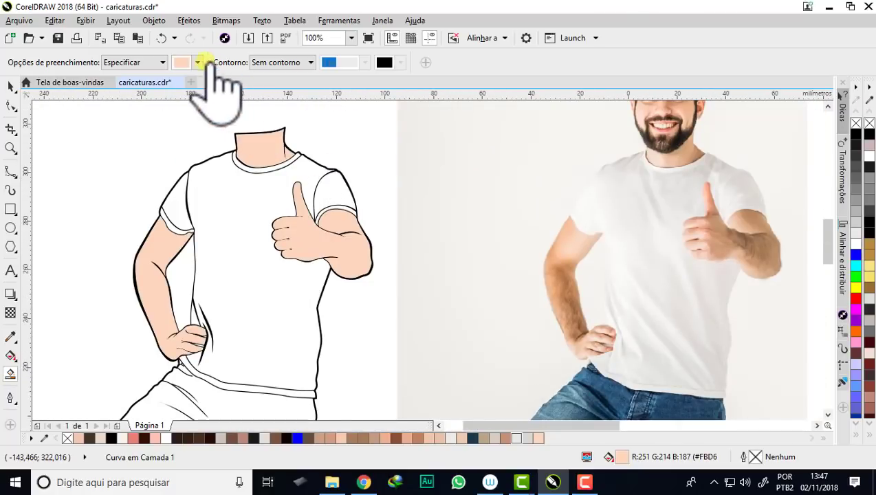
Step: Sample the photo's white shirt colour as the Smart Fill colour
left_click(197, 62)
left_click(225, 95)
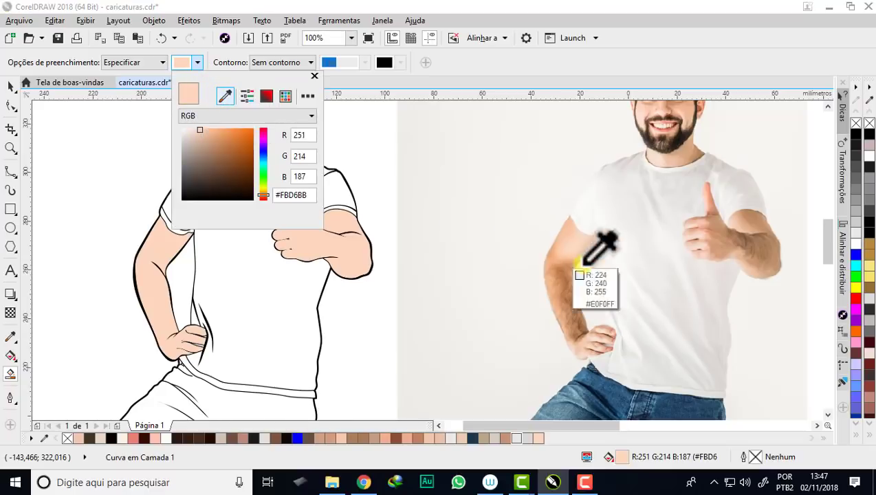
left_click(628, 223)
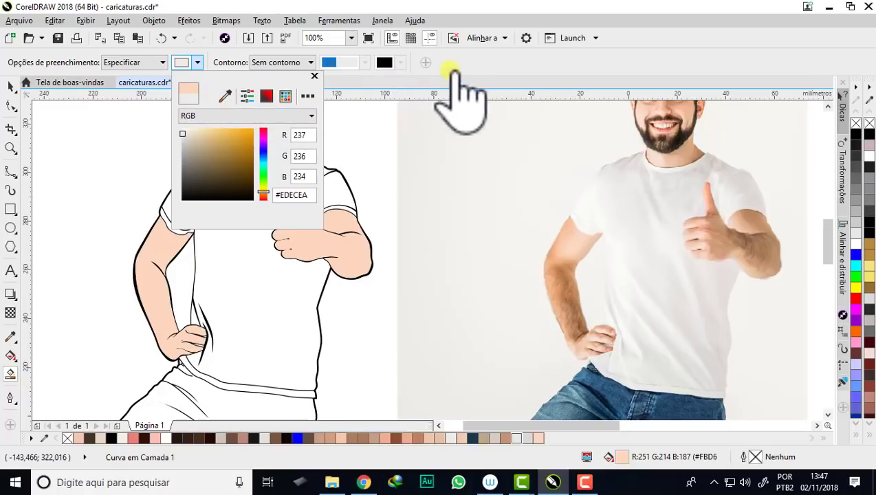
Step: Fill the shirt body, armpit area, collar band, right sleeve and cuff light grey
left_click(256, 210)
scroll(184, 205, "up", 4)
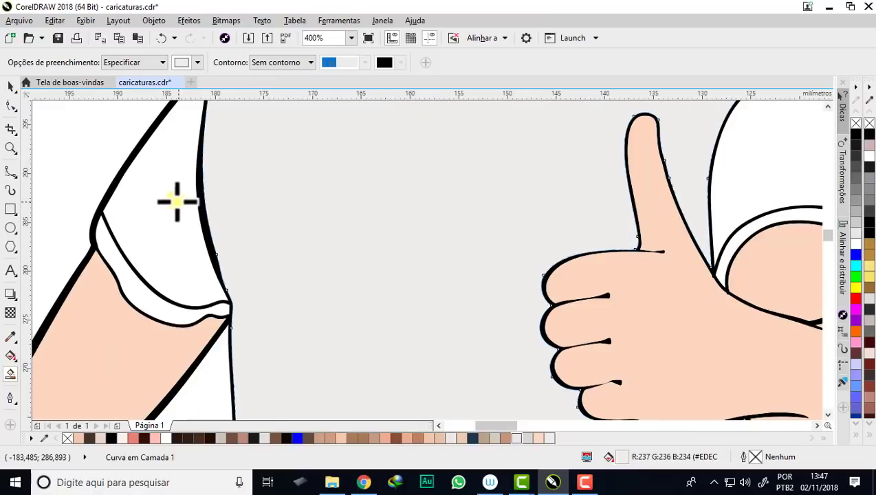
left_click(143, 281)
scroll(150, 293, "down", 4)
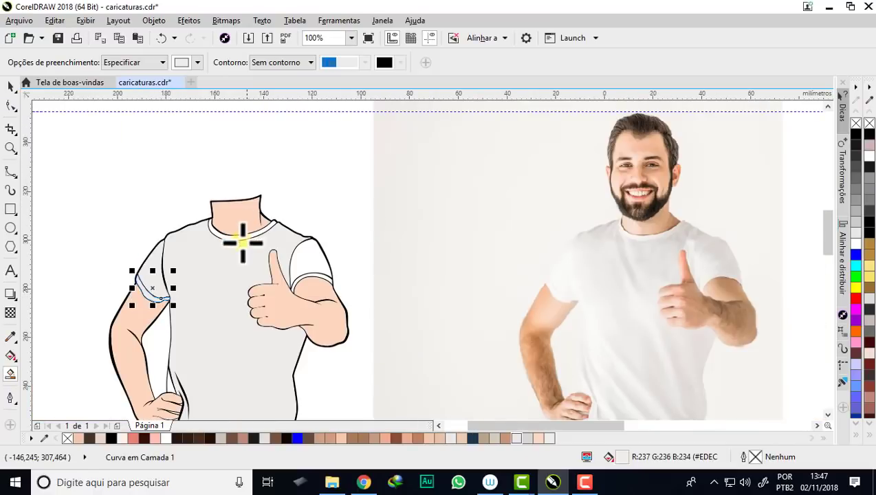
scroll(243, 239, "up", 4)
left_click(229, 220)
left_click(523, 297)
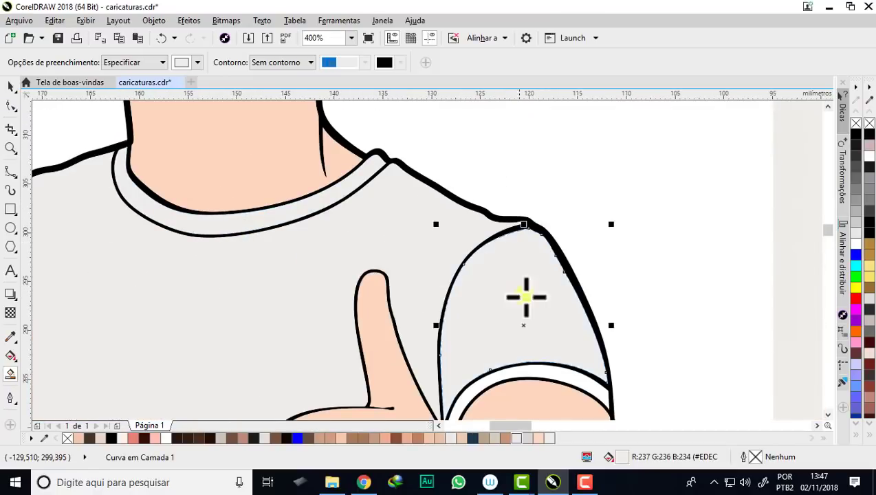
scroll(519, 301, "up", 2)
scroll(519, 302, "down", 4)
scroll(531, 340, "up", 4)
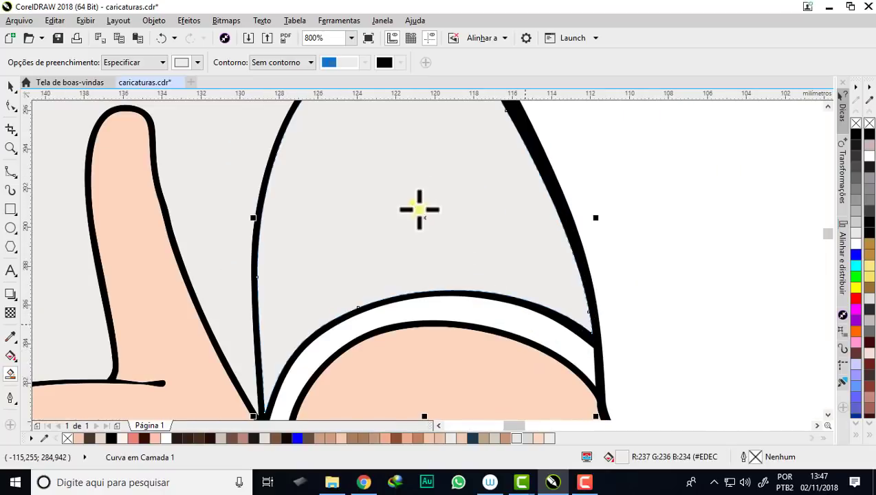
left_click(493, 312)
scroll(414, 172, "down", 3)
scroll(415, 172, "down", 1)
scroll(365, 236, "down", 1)
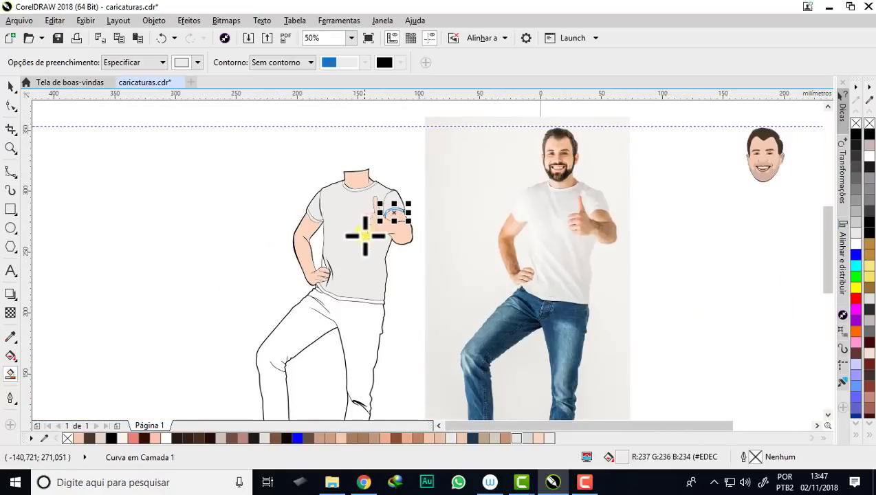
scroll(323, 271, "up", 3)
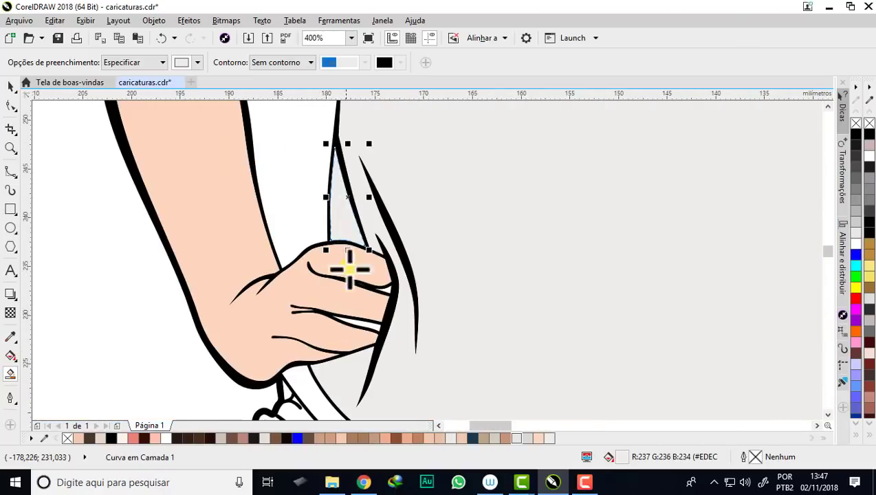
scroll(351, 295, "down", 1)
scroll(353, 275, "up", 2)
scroll(363, 253, "up", 1)
scroll(366, 249, "up", 1)
Step: Fill the white gap between the fingers and the triangular gap near the hand
left_click(366, 247)
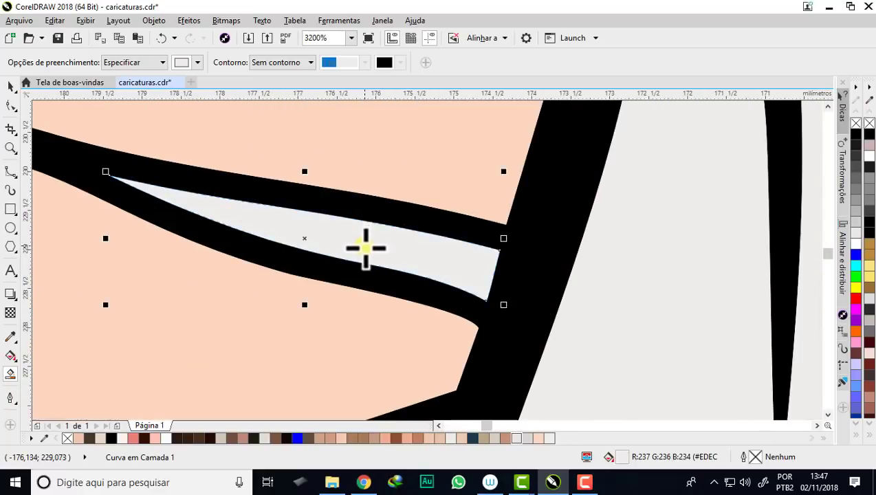
scroll(365, 247, "down", 1)
scroll(374, 195, "down", 1)
scroll(412, 152, "up", 2)
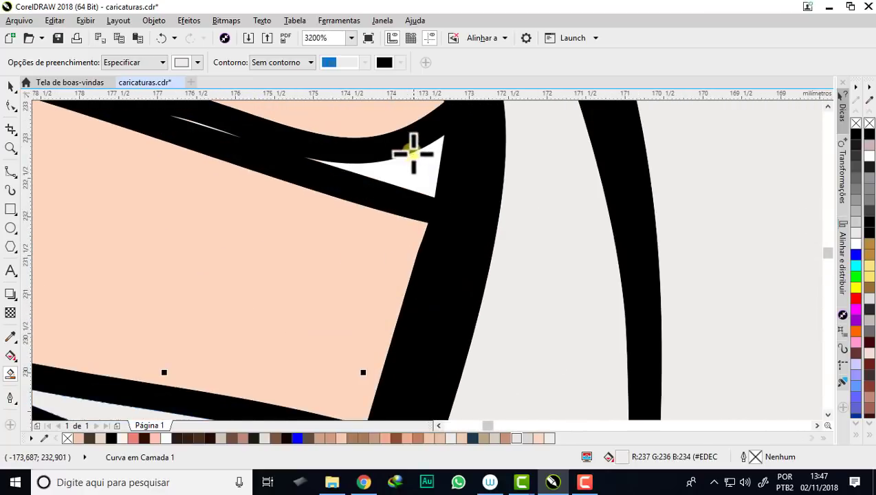
left_click(412, 165)
scroll(369, 165, "down", 3)
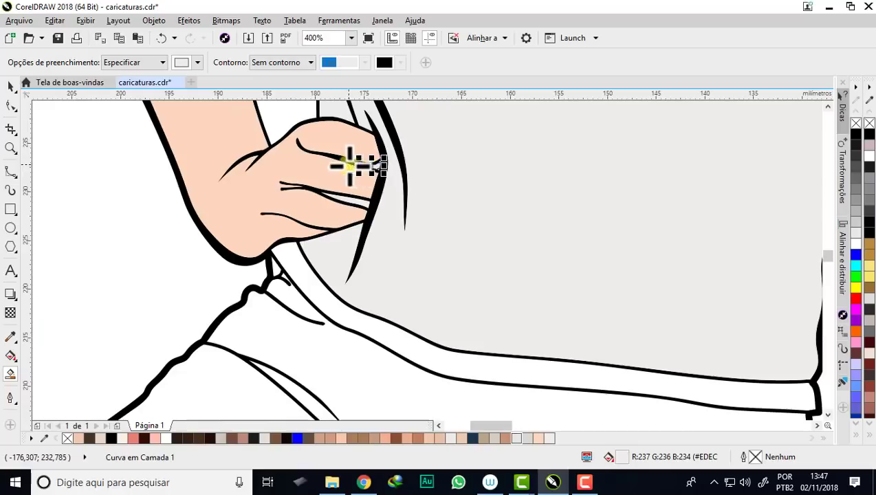
scroll(351, 165, "down", 1)
scroll(323, 227, "up", 2)
scroll(268, 202, "up", 1)
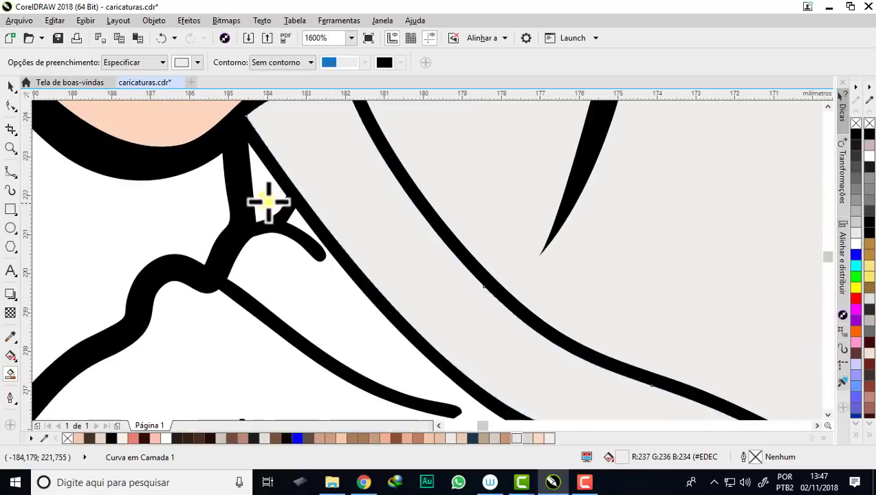
Step: Fill the neckline gap, the large shirt area below and the waistband strip grey
left_click(268, 196)
left_click(316, 288)
scroll(274, 206, "down", 1)
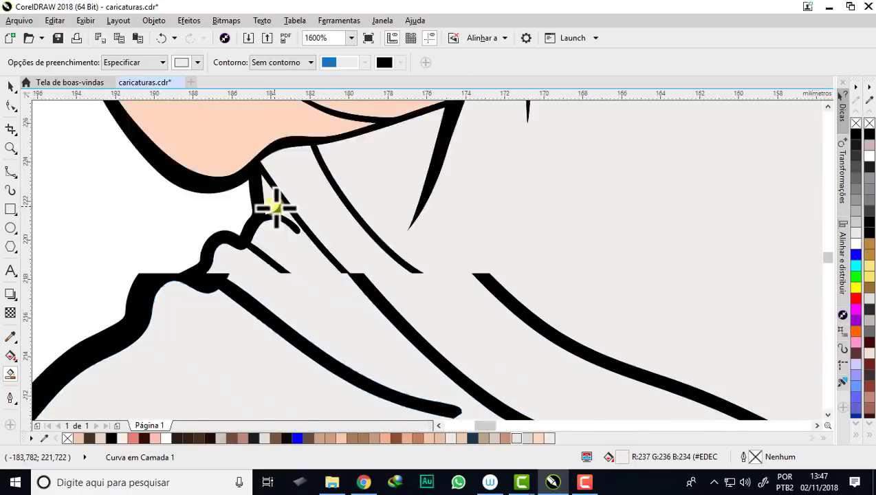
scroll(275, 207, "down", 2)
scroll(467, 268, "up", 2)
left_click(460, 244)
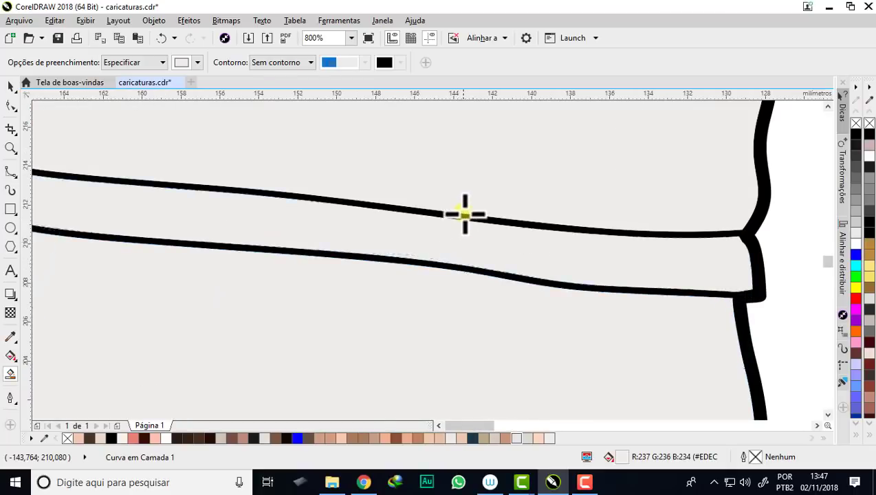
scroll(464, 213, "down", 3)
scroll(424, 199, "up", 3)
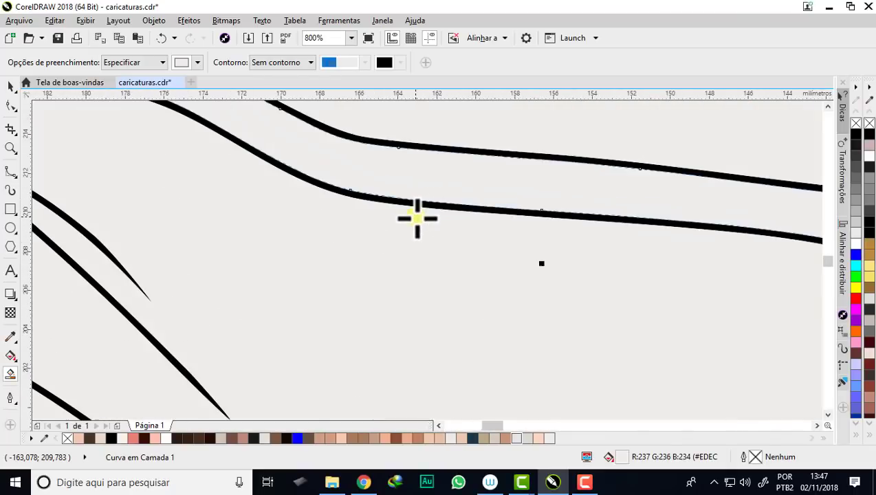
scroll(416, 217, "down", 1)
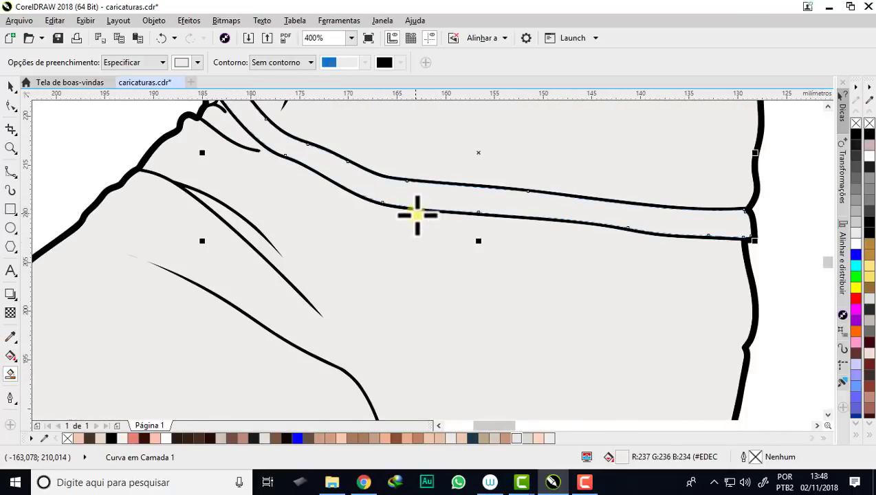
scroll(416, 210, "down", 3)
scroll(419, 234, "down", 1)
scroll(423, 251, "up", 2)
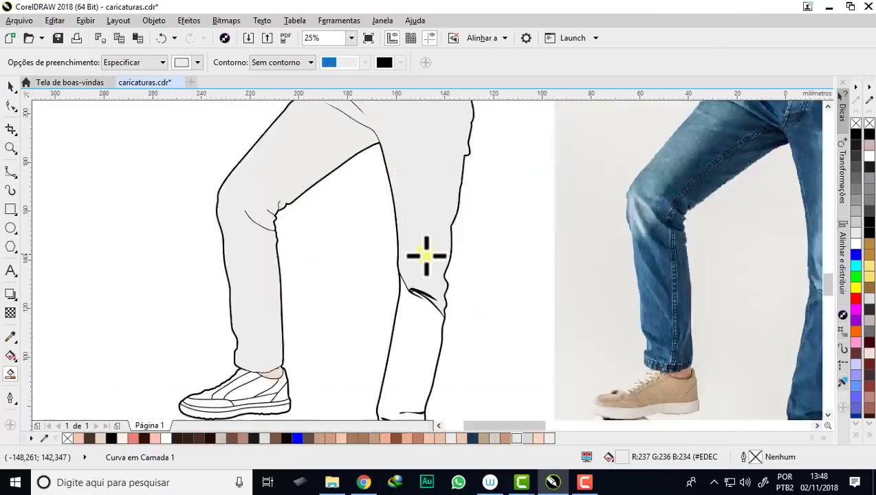
scroll(429, 237, "up", 1)
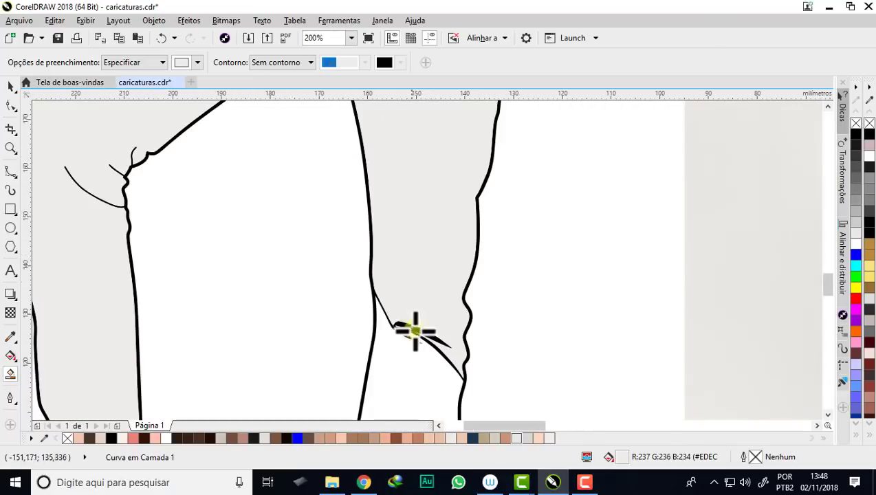
scroll(416, 331, "up", 1)
scroll(378, 224, "down", 2)
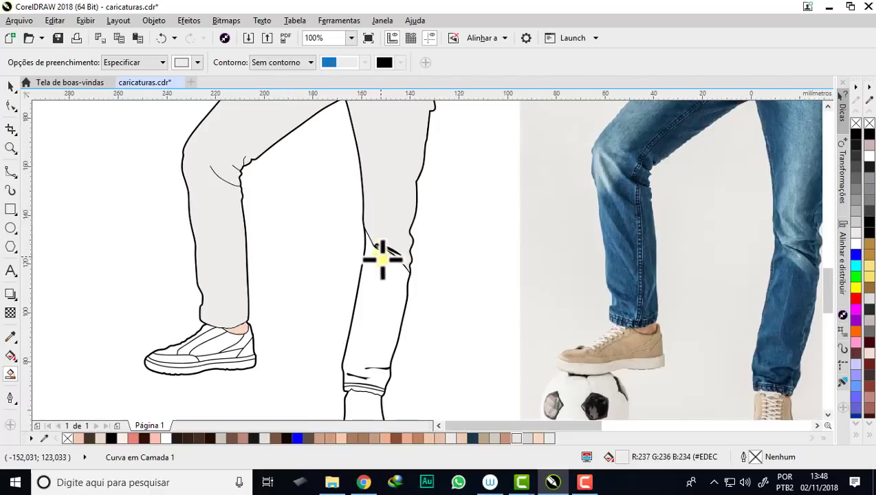
scroll(388, 303, "down", 1)
scroll(378, 261, "down", 1)
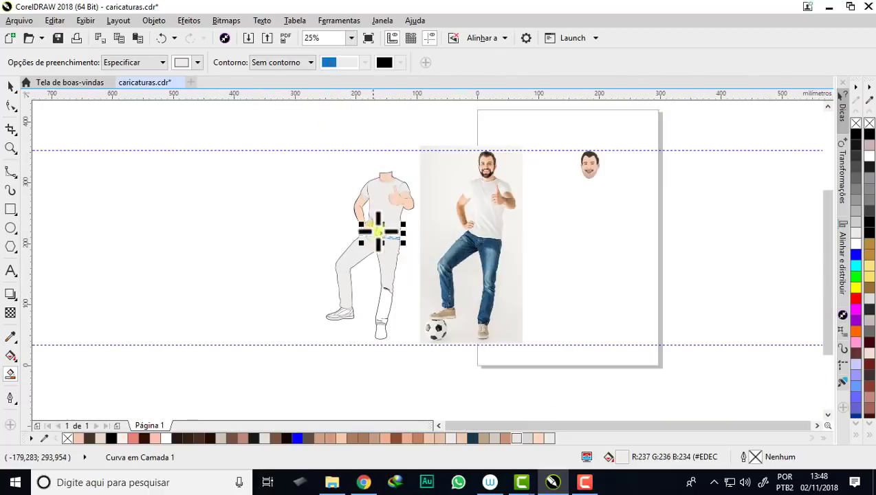
scroll(378, 234, "up", 2)
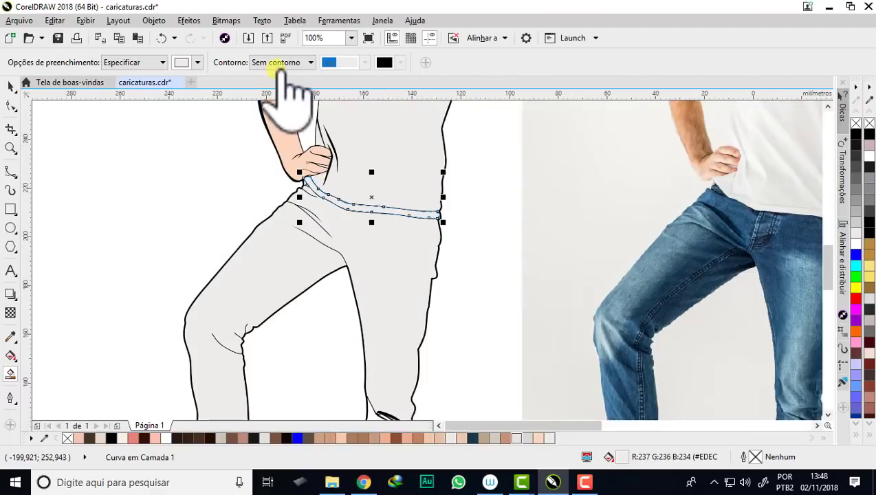
Step: Sample the dark denim blue #25435D from the photo's jeans as the fill colour
left_click(197, 63)
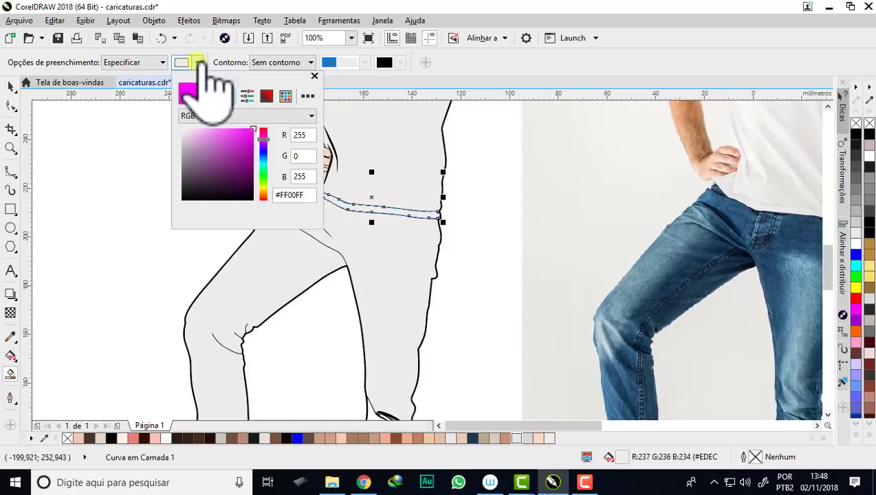
left_click(226, 96)
left_click(677, 269)
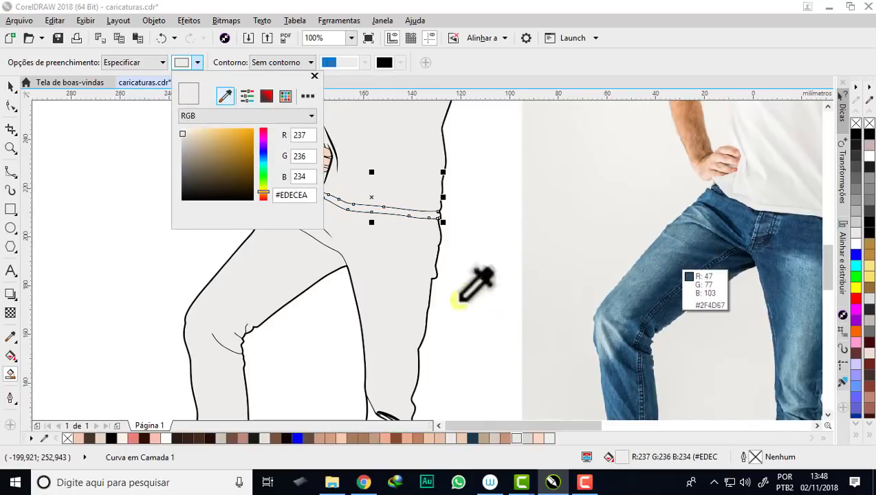
left_click(454, 85)
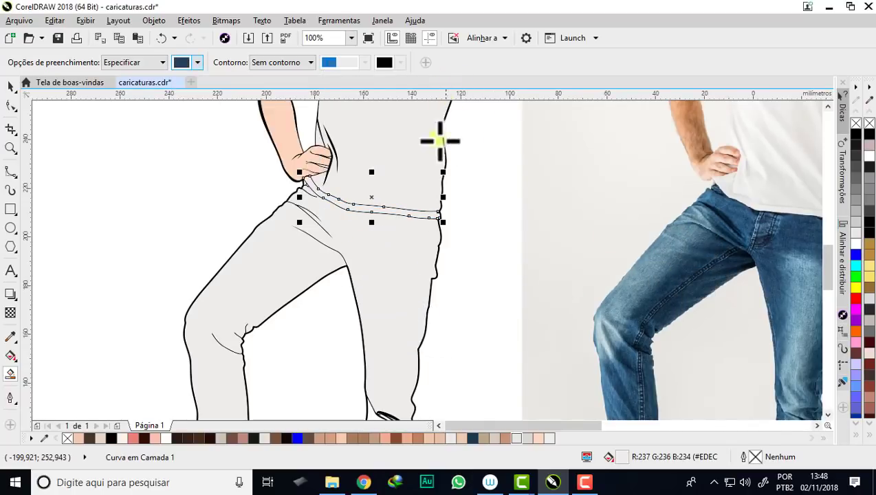
Step: Fill the jeans and the lower right leg with the dark denim blue
left_click(394, 276)
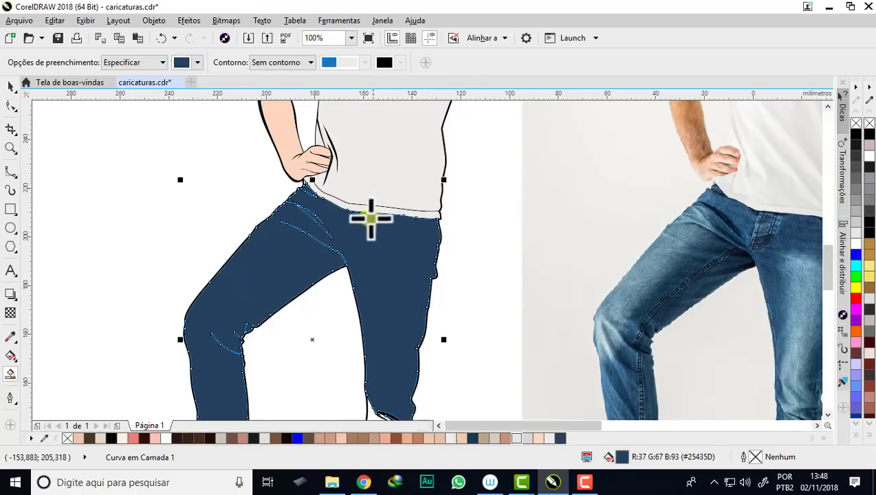
scroll(367, 225, "down", 4)
scroll(361, 220, "up", 4)
scroll(362, 220, "up", 2)
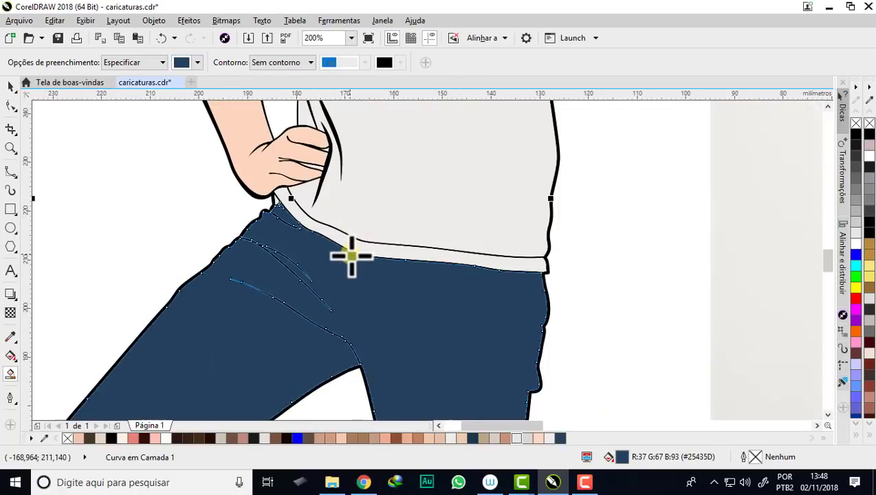
scroll(352, 251, "up", 3)
scroll(310, 180, "down", 2)
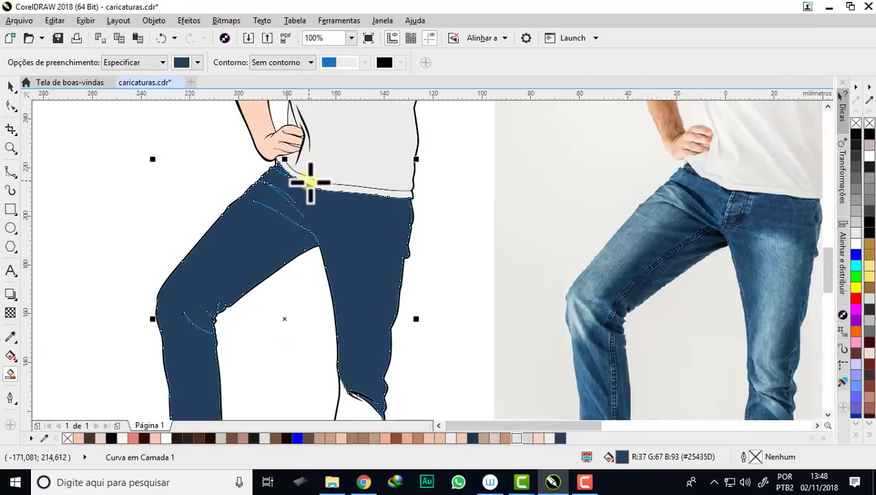
scroll(308, 182, "down", 2)
scroll(336, 312, "up", 1)
left_click(332, 312)
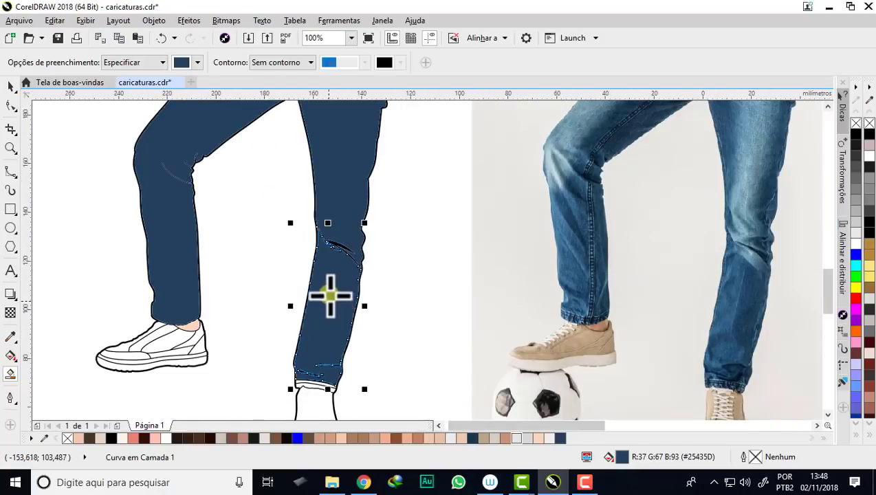
scroll(319, 229, "down", 1)
scroll(304, 171, "down", 1)
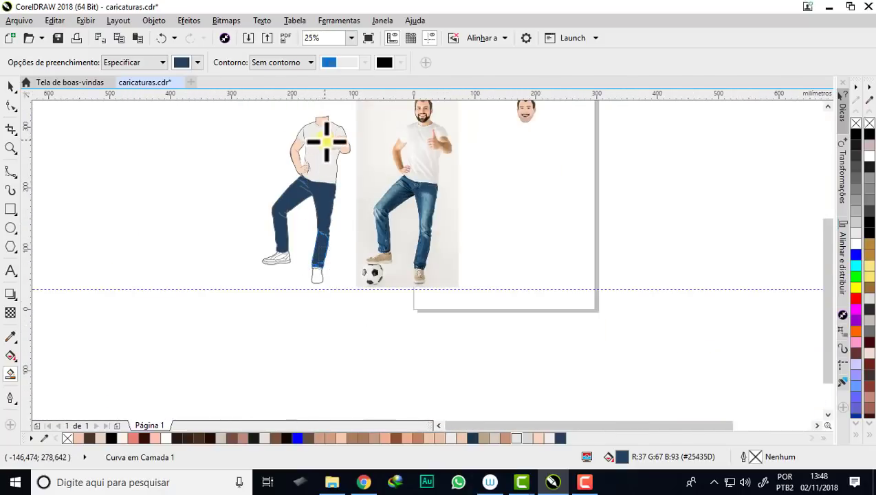
scroll(323, 142, "up", 2)
scroll(327, 141, "down", 1)
scroll(303, 195, "down", 1)
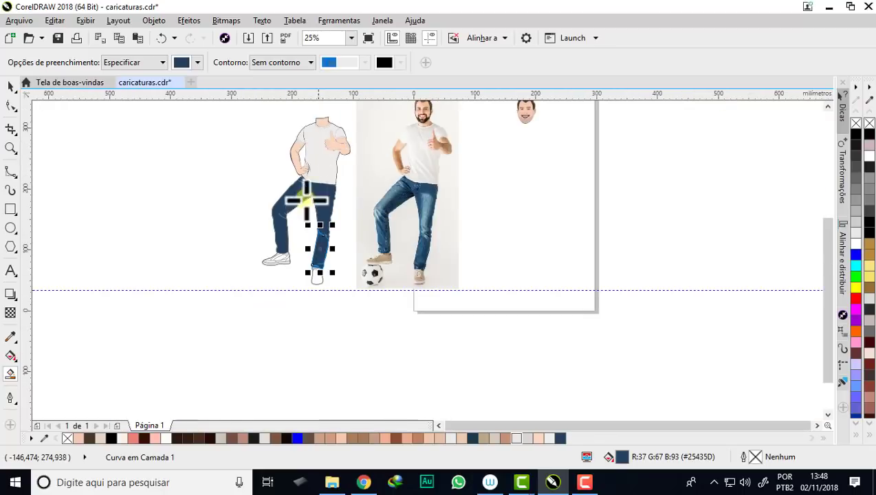
scroll(277, 252, "up", 1)
scroll(303, 239, "up", 2)
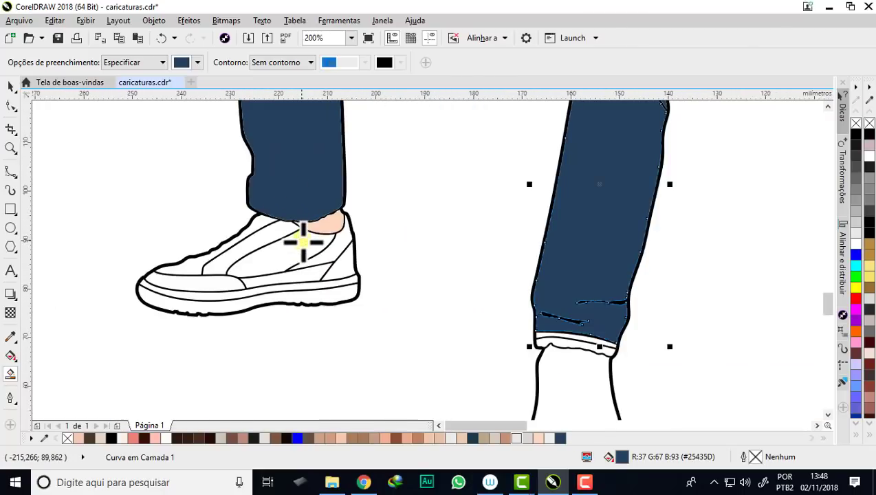
left_click(197, 62)
left_click(225, 96)
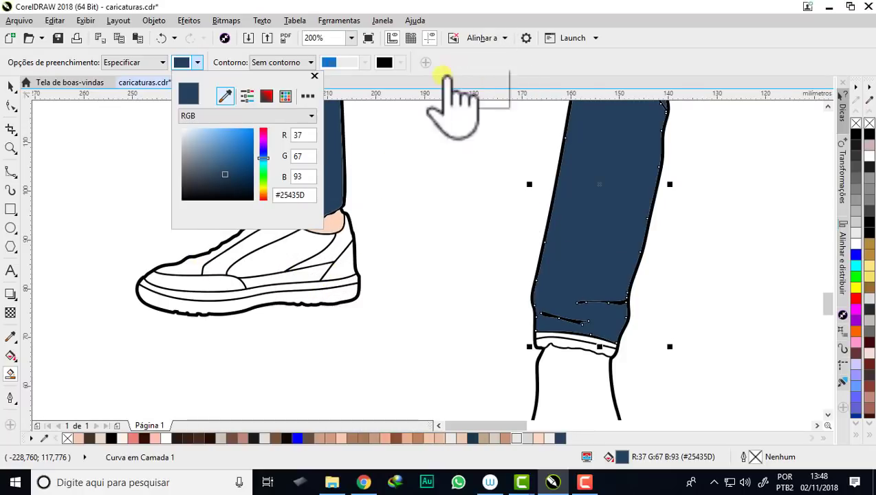
Step: Sample the tan (R:173 G:147 B:114) from the photo's shoe as the fill colour
left_click(401, 215)
scroll(343, 176, "down", 3)
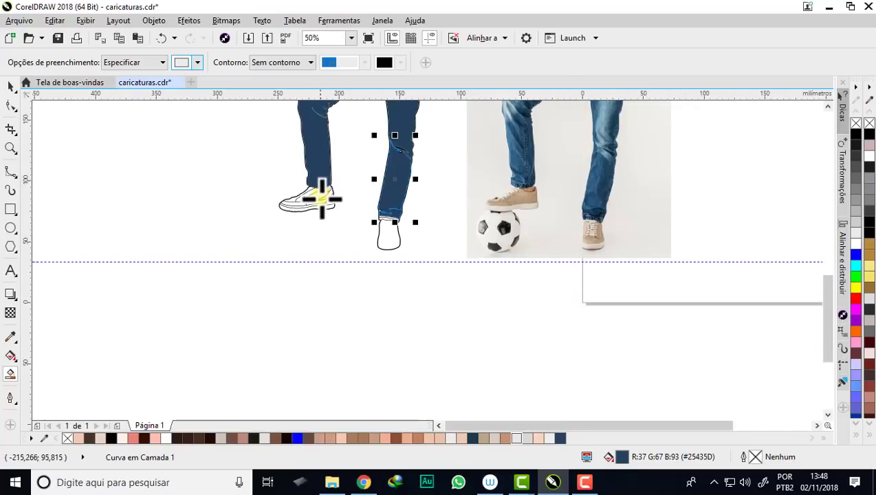
scroll(322, 199, "up", 3)
scroll(257, 178, "down", 1)
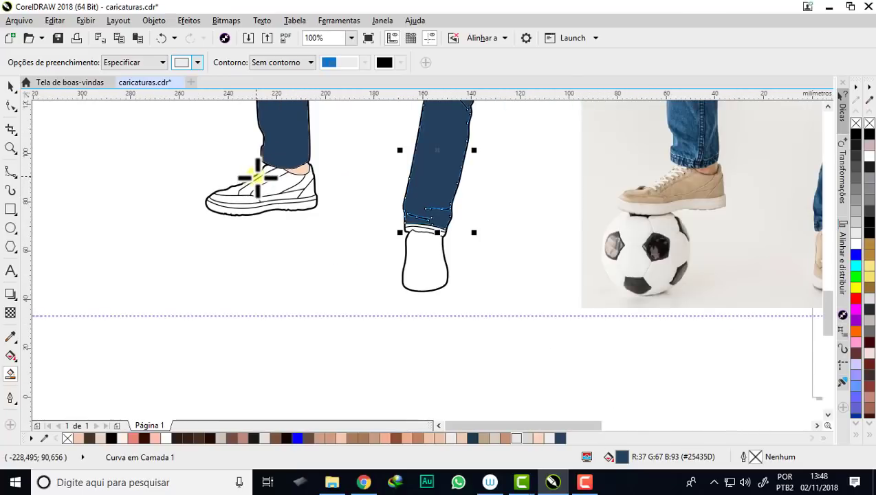
left_click(199, 63)
left_click(225, 96)
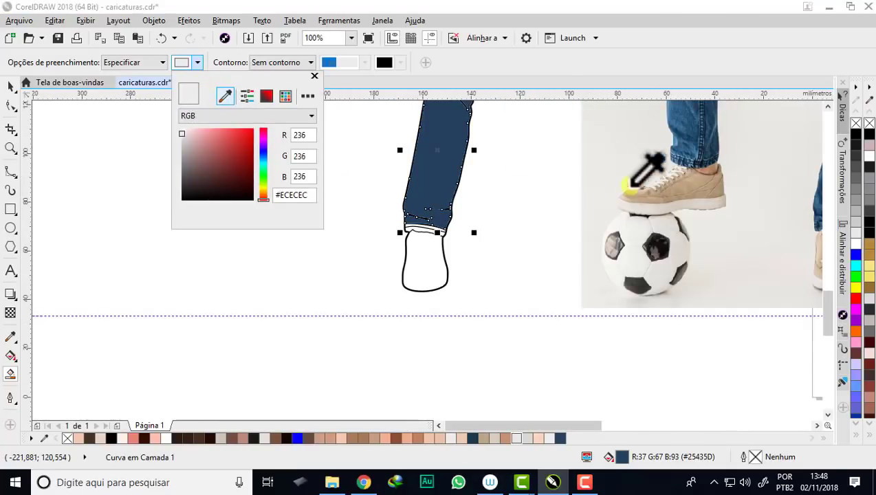
left_click(673, 186)
left_click(553, 74)
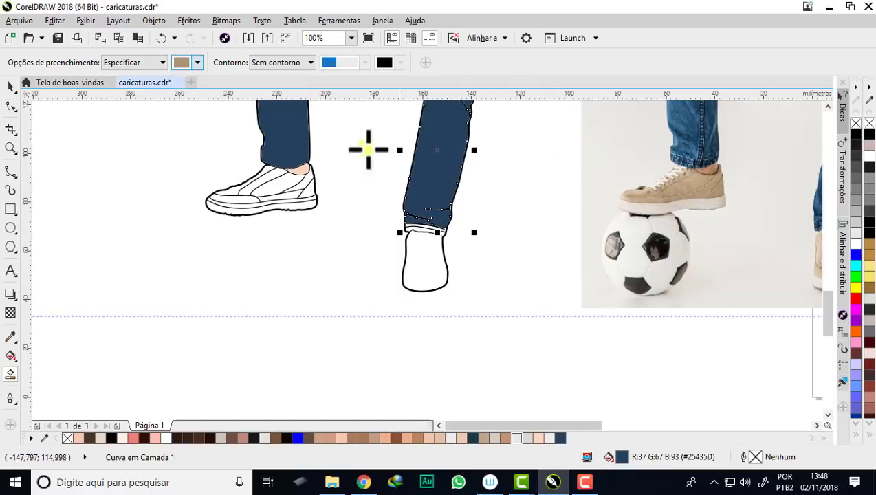
Step: Fill the shoe's side panel, bands, toe cap and three heel panels with tan
scroll(269, 193, "up", 1)
left_click(273, 176)
scroll(274, 176, "up", 1)
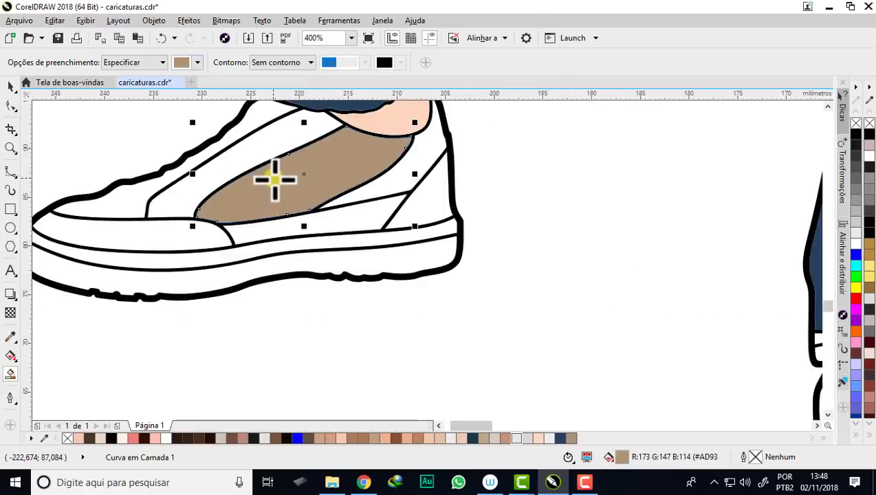
scroll(238, 130, "up", 1)
left_click(238, 131)
scroll(290, 190, "down", 2)
scroll(243, 215, "up", 1)
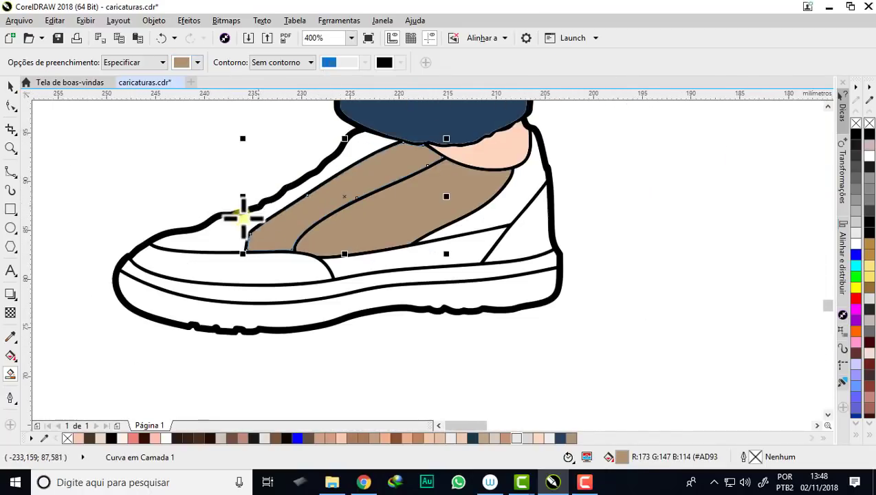
left_click(215, 240)
left_click(218, 264)
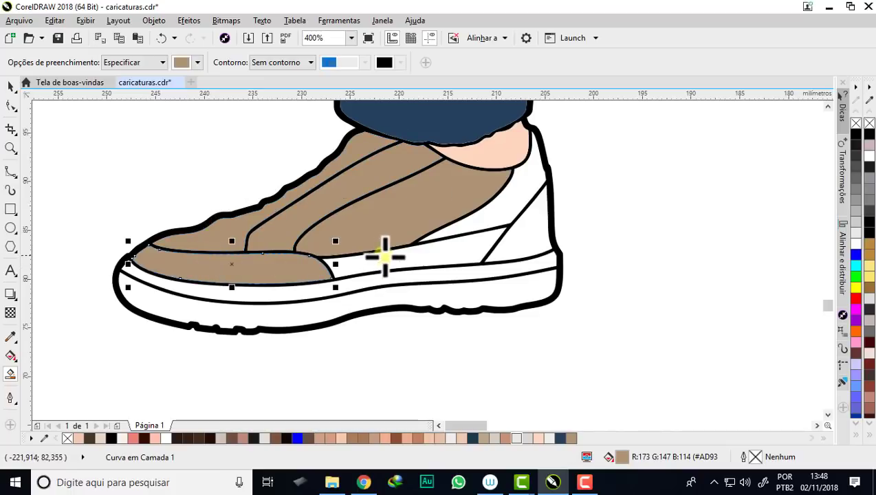
left_click(469, 232)
left_click(498, 209)
left_click(527, 228)
scroll(248, 176, "down", 1)
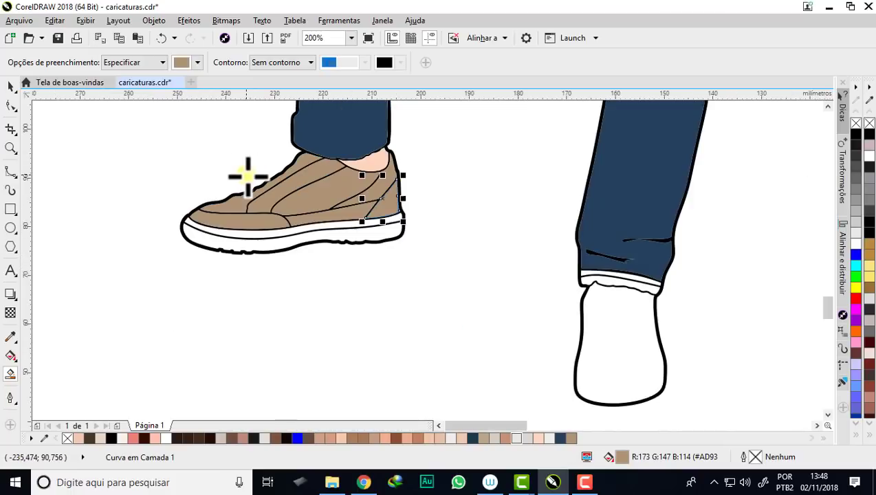
scroll(289, 232, "up", 1)
scroll(289, 232, "down", 3)
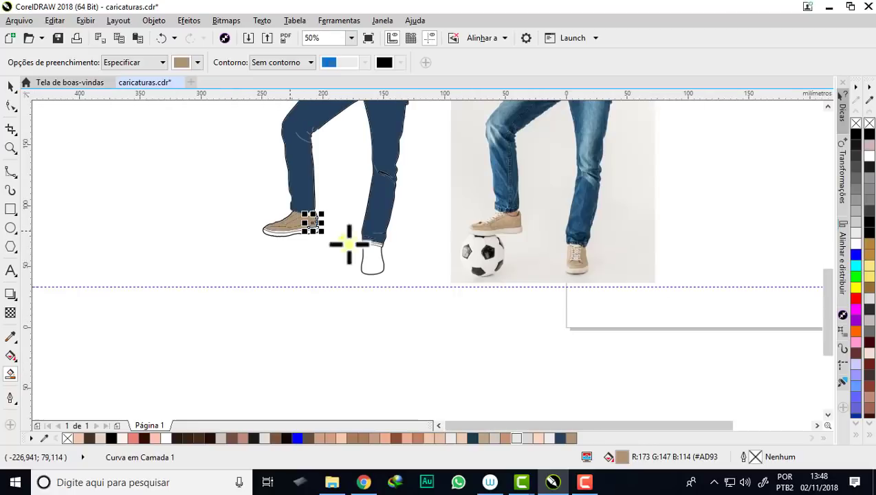
scroll(456, 227, "up", 2)
scroll(456, 227, "up", 2)
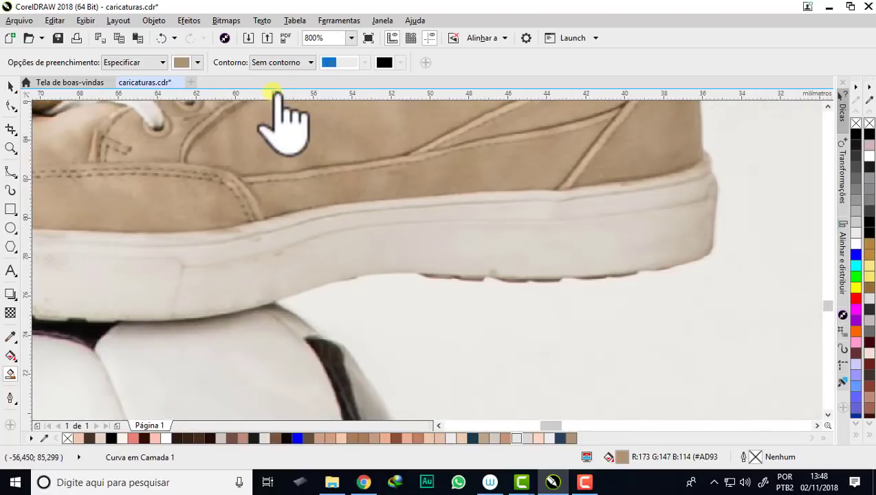
Step: Sample the light beige #D6D0C4 from the photo's shoe sole as the fill colour
left_click(198, 63)
left_click(224, 96)
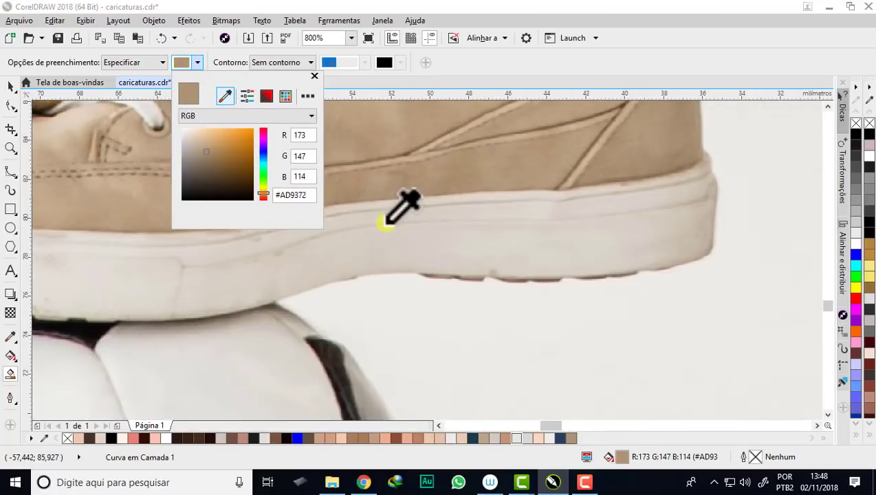
left_click(391, 220)
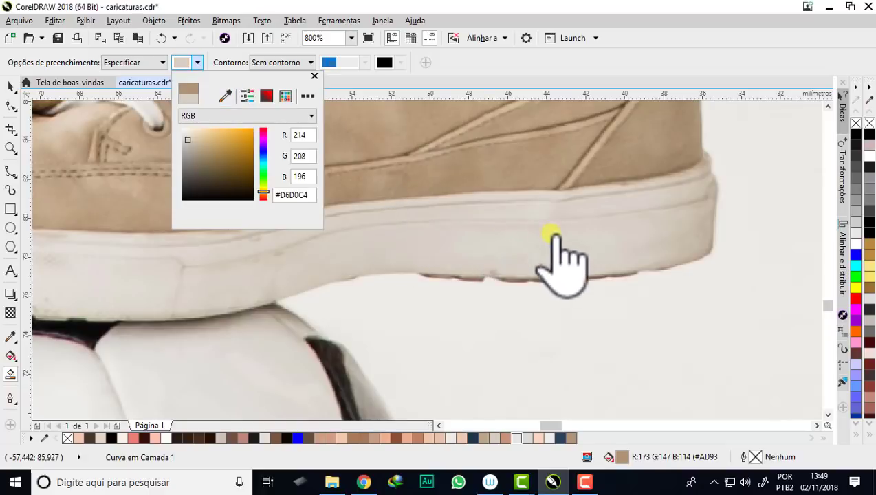
key("Escape")
Step: Fill the drawn shoe's sole band with the sampled beige
scroll(612, 214, "down", 3)
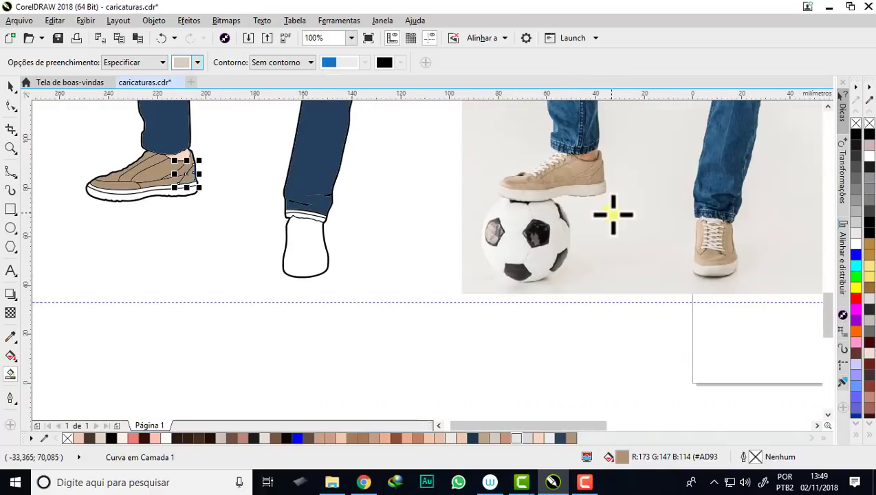
scroll(207, 206, "up", 2)
scroll(117, 192, "up", 1)
left_click(157, 219)
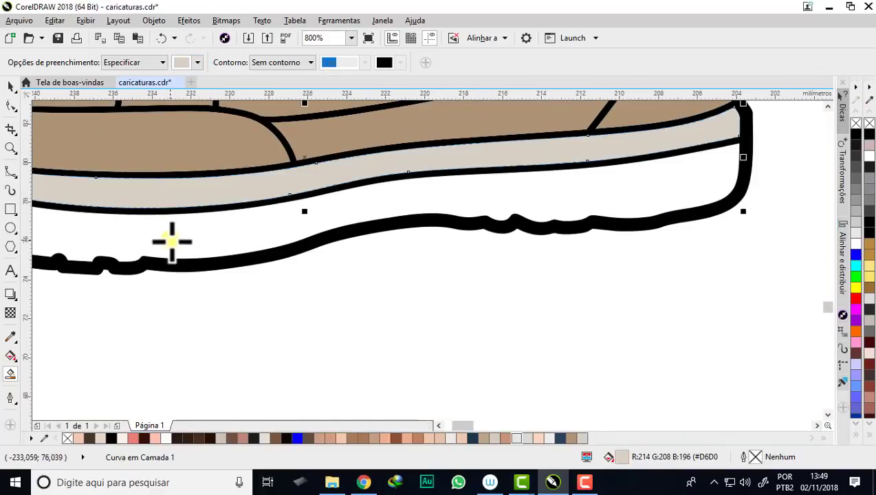
scroll(198, 253, "down", 3)
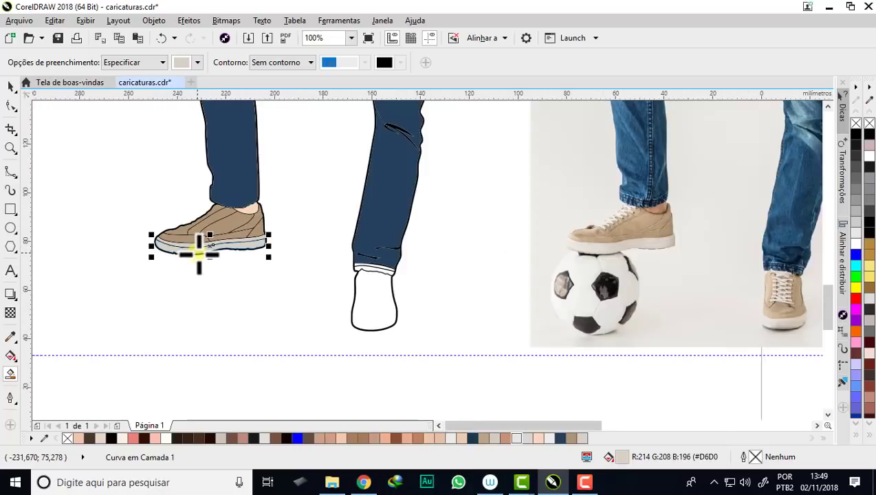
scroll(403, 271, "up", 2)
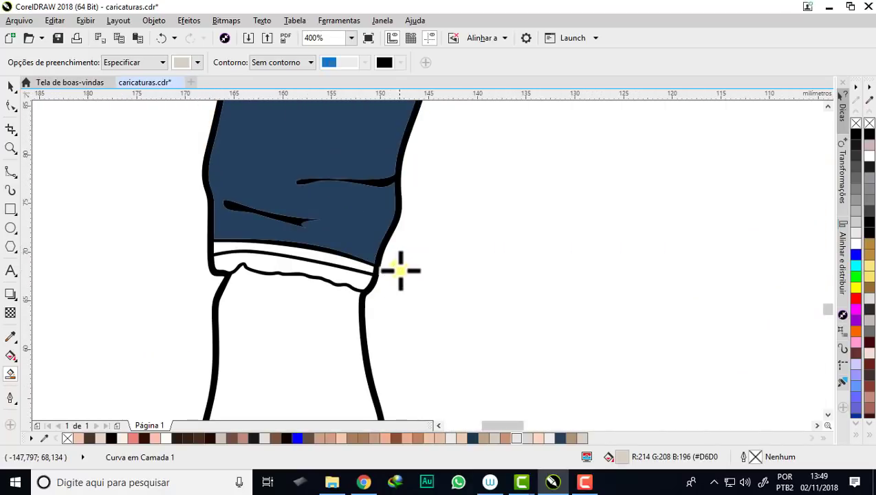
scroll(328, 248, "down", 1)
scroll(329, 251, "down", 1)
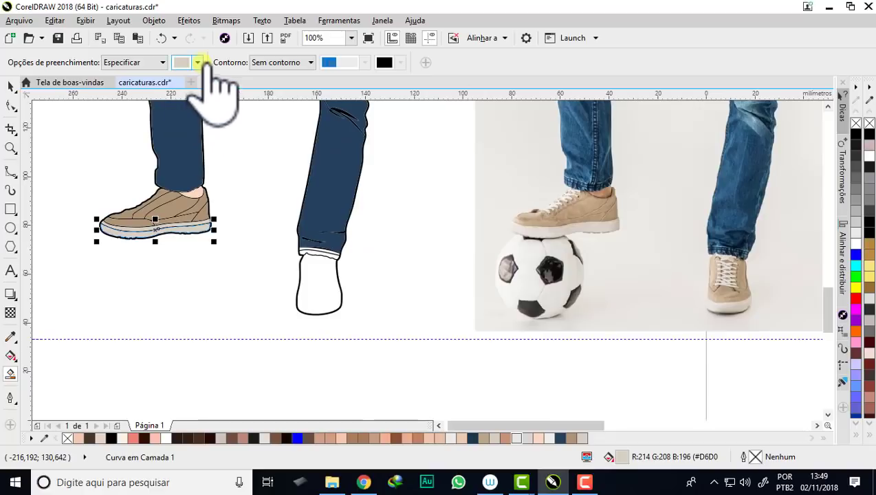
scroll(328, 259, "down", 2)
Step: Switch to the Pick tool to stop Smart Filling and save caricaturas.cdr
scroll(339, 182, "down", 1)
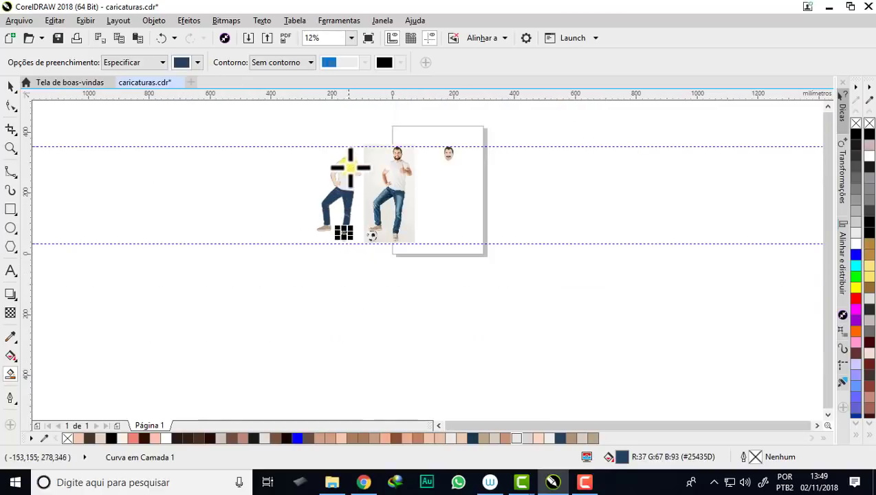
scroll(348, 170, "up", 2)
scroll(328, 177, "up", 1)
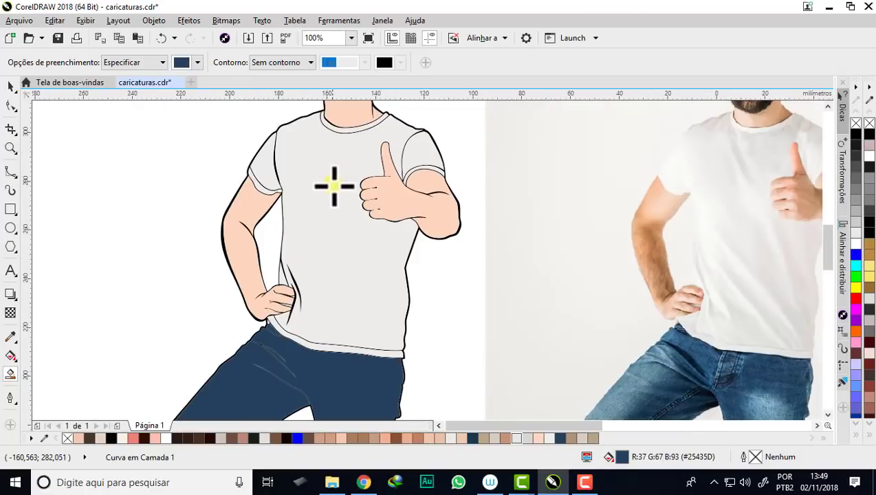
scroll(334, 186, "down", 1)
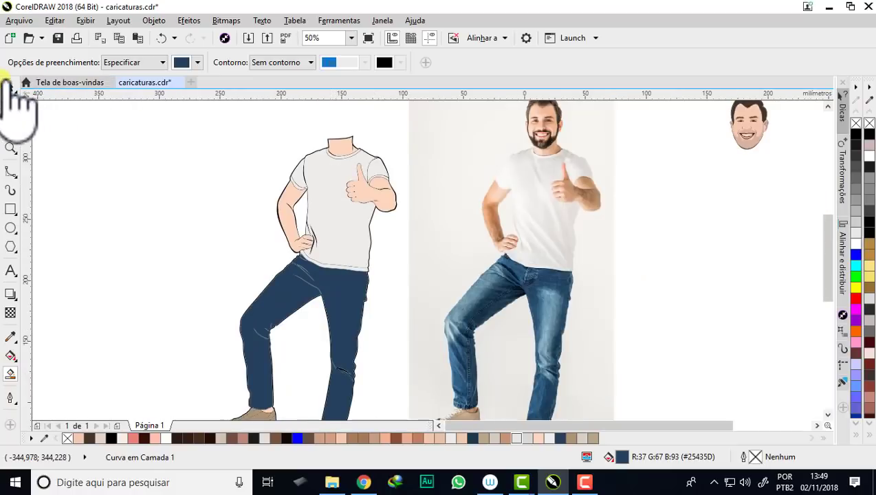
left_click(11, 86)
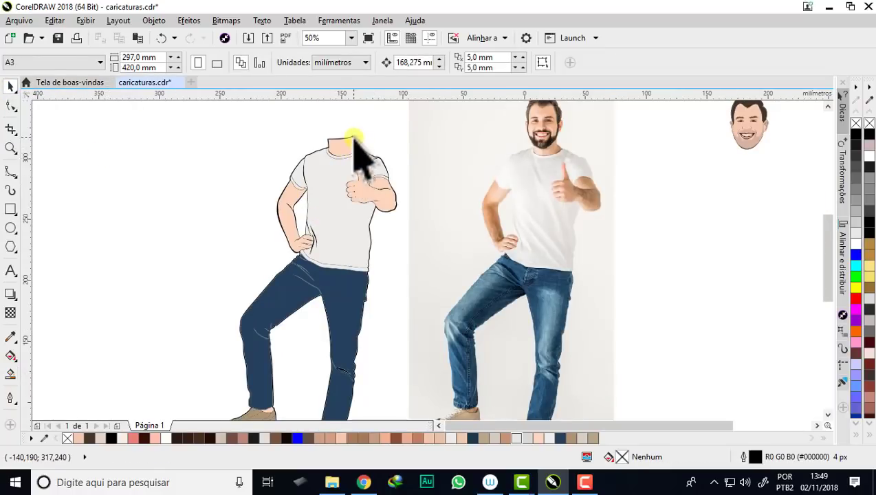
scroll(352, 144, "up", 2)
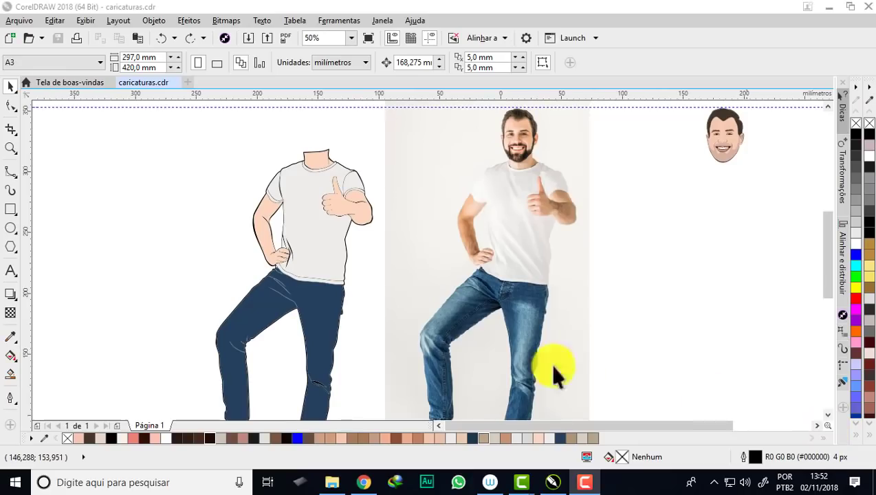
scroll(346, 196, "up", 3)
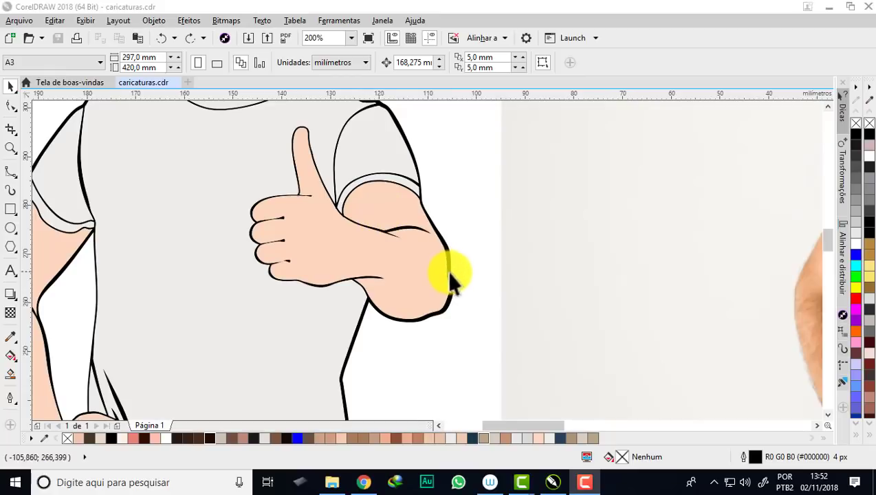
scroll(449, 274, "up", 2)
Step: Select the hand's outline curve and change its outline colour to dark brown
left_click(447, 233)
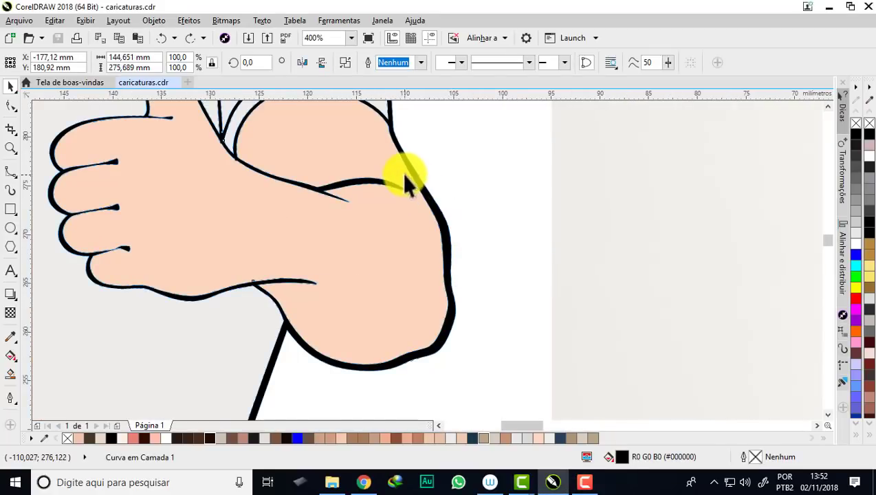
right_click(213, 438)
scroll(451, 252, "up", 4)
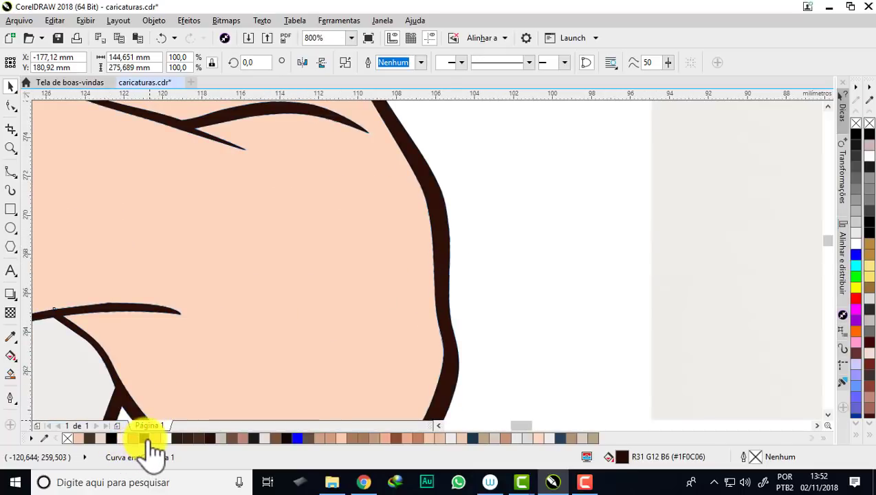
scroll(410, 180, "down", 2)
scroll(410, 180, "down", 1)
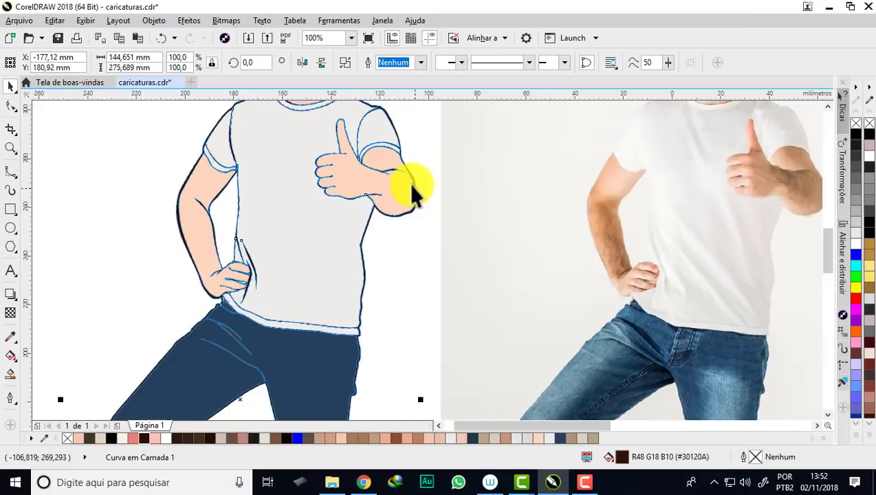
scroll(262, 255, "up", 1)
scroll(234, 244, "up", 1)
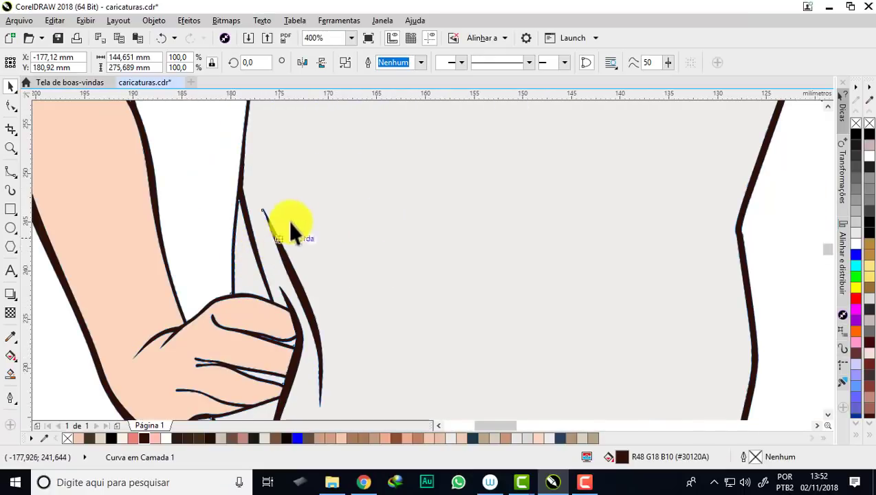
scroll(289, 229, "down", 2)
scroll(296, 215, "down", 1)
scroll(299, 337, "up", 2)
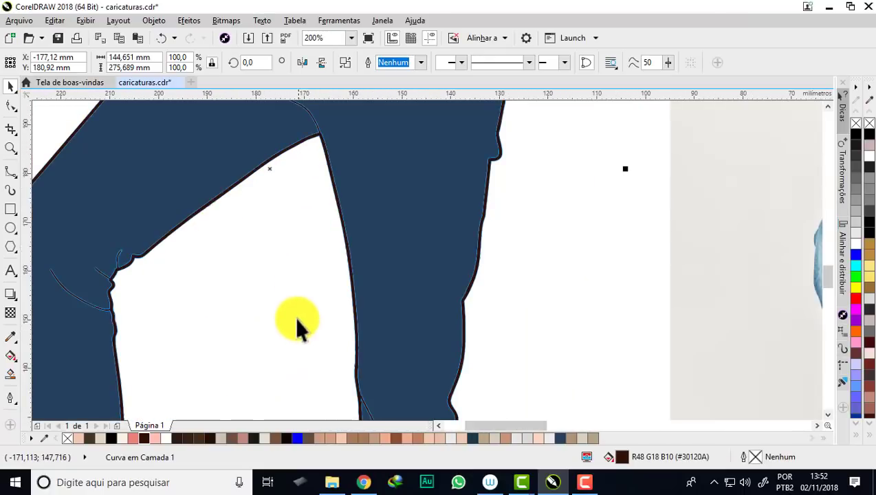
scroll(296, 321, "down", 1)
scroll(296, 320, "down", 1)
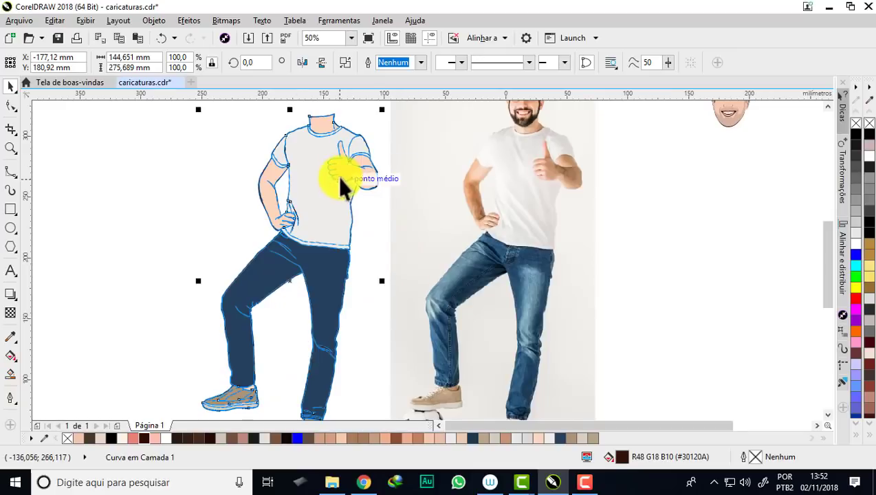
scroll(537, 146, "up", 1)
scroll(459, 146, "down", 1)
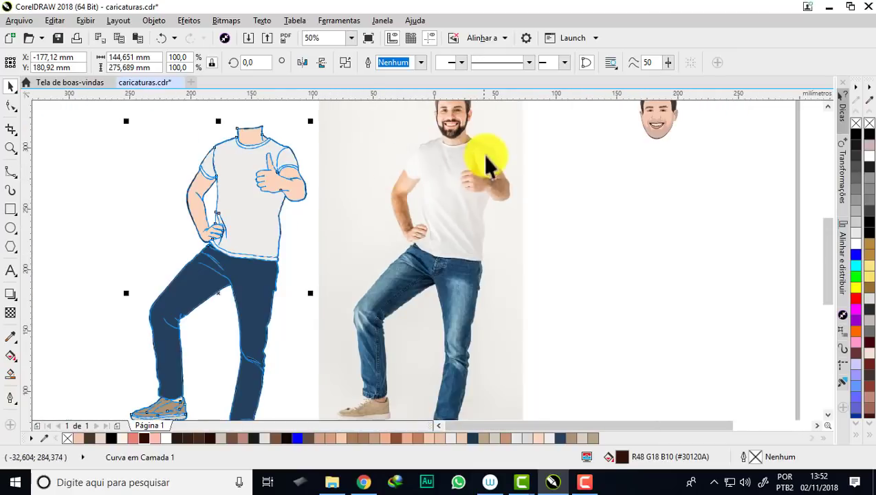
scroll(485, 161, "up", 1)
scroll(413, 160, "up", 1)
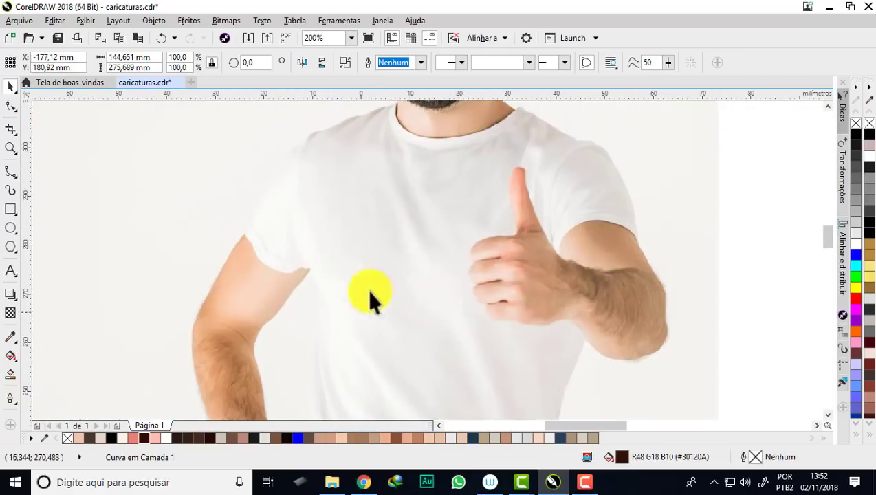
Step: Switch to the Freehand tool to begin a line over the photo's shirt
left_click(10, 173)
scroll(336, 156, "down", 1)
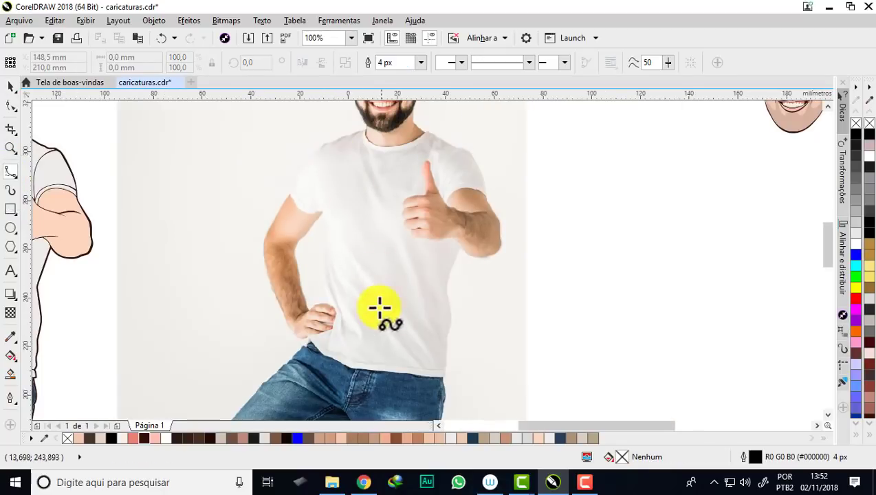
scroll(392, 336, "up", 1)
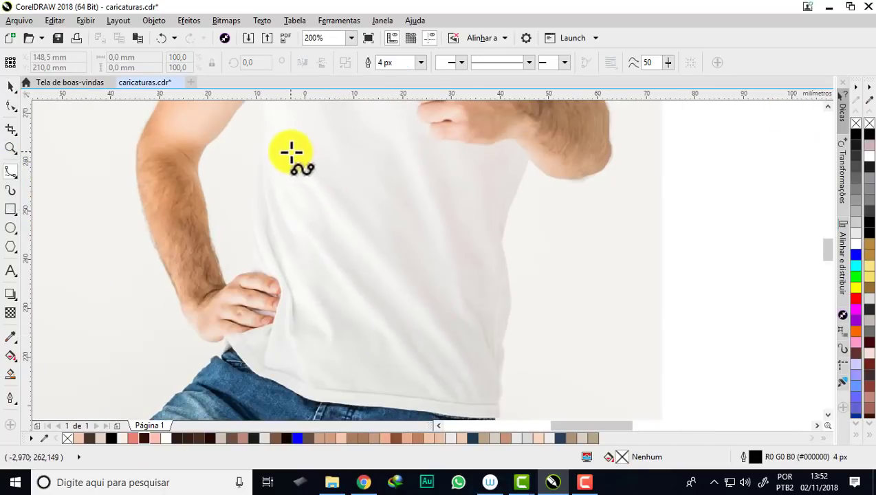
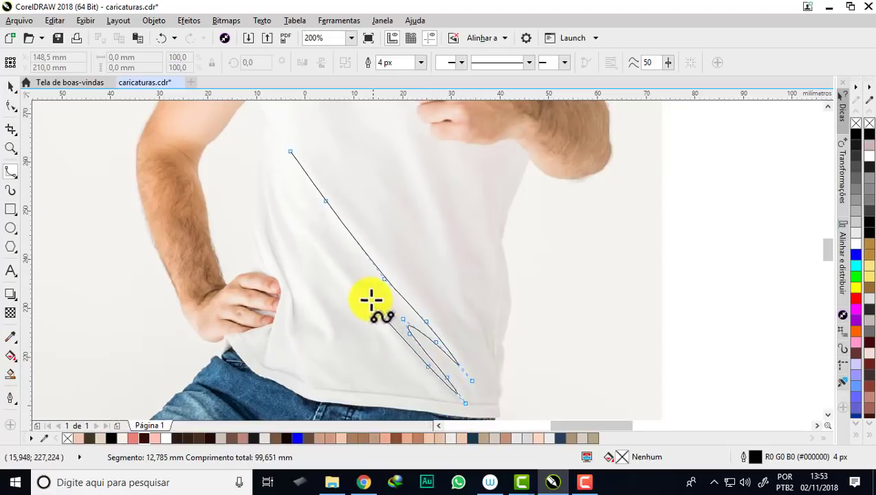
Step: Finish the zigzag fold on the shirt front and add a chest fold stroke
left_click(290, 201)
double_click(285, 149)
scroll(430, 302, "up", 2)
left_click(431, 302)
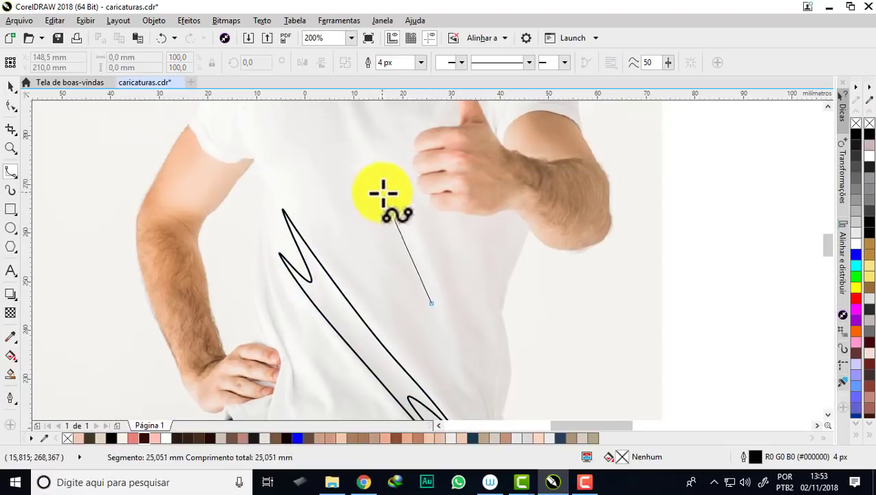
left_click(344, 141)
scroll(449, 391, "down", 1)
double_click(473, 342)
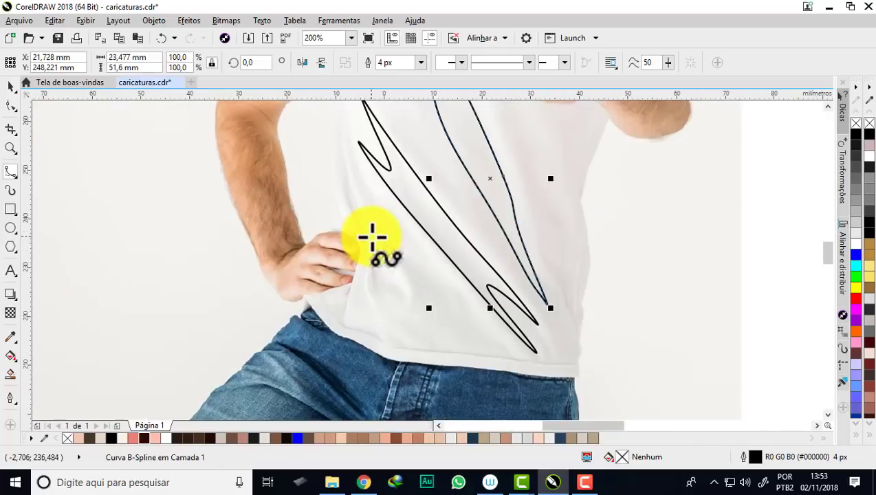
Step: Draw a long zigzag fold from the lower shirt up toward the chest
left_click(413, 264)
left_click(407, 279)
left_click(410, 306)
left_click(426, 301)
left_click(447, 300)
left_click(371, 145)
left_click(340, 97)
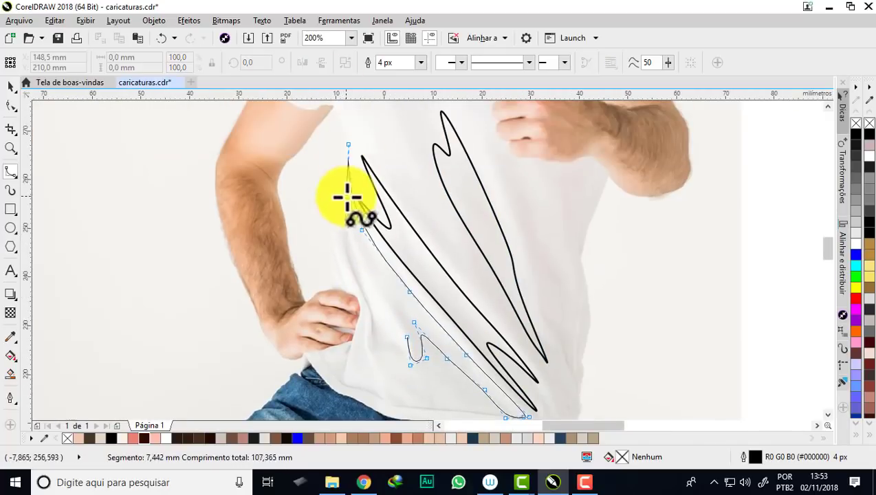
double_click(346, 195)
Step: Add a thin fold line running down from the neck
scroll(394, 172, "up", 5)
left_click(401, 146)
left_click(504, 361)
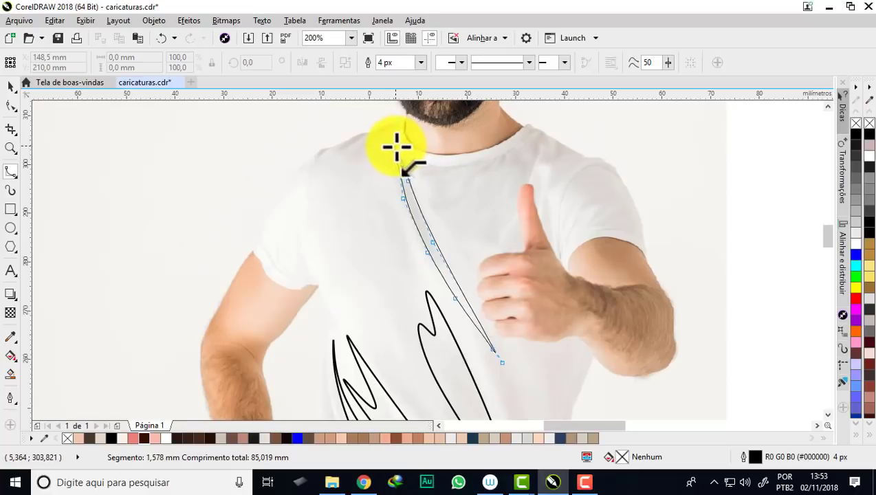
double_click(397, 147)
Step: Begin a thick zigzag stroke beside the shirt collar
scroll(518, 142, "up", 2)
left_click(576, 128)
left_click(539, 208)
left_click(549, 149)
left_click(528, 189)
left_click(525, 169)
left_click(499, 152)
left_click(472, 190)
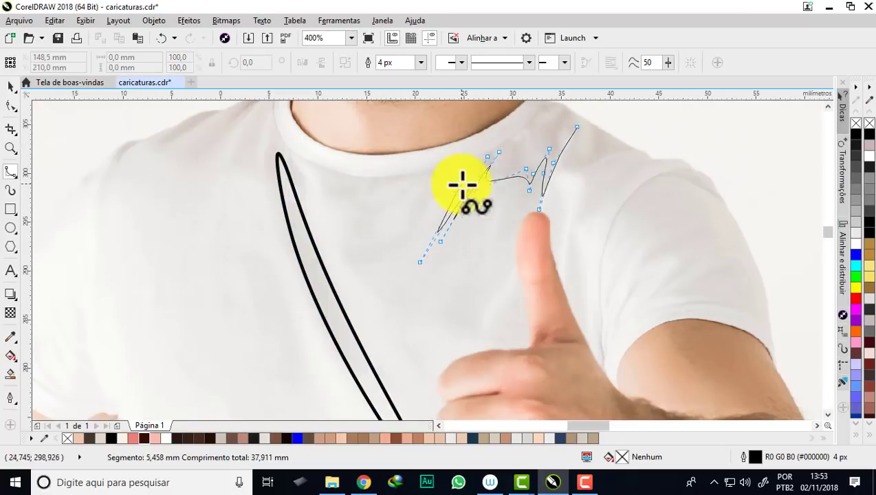
Step: Carry the zigzag stroke along the collar and down onto the shoulder
left_click(337, 191)
left_click(314, 188)
left_click(287, 150)
left_click(396, 175)
scroll(505, 141, "up", 1)
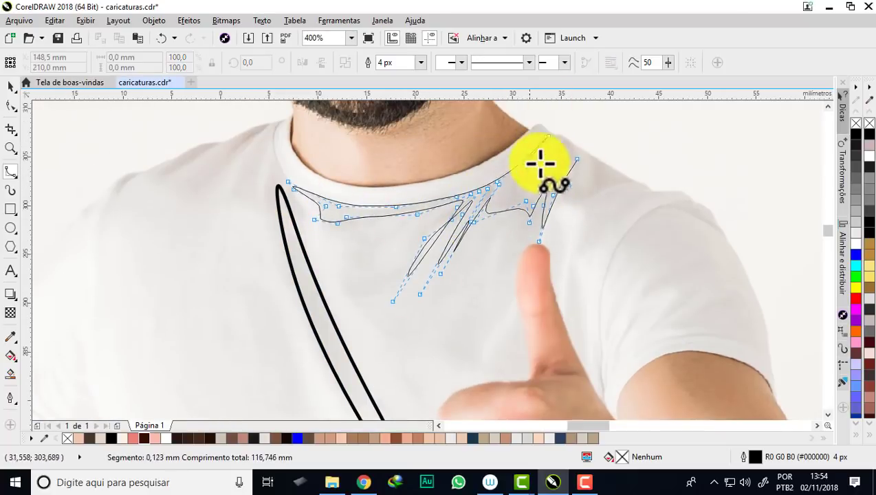
left_click(545, 136)
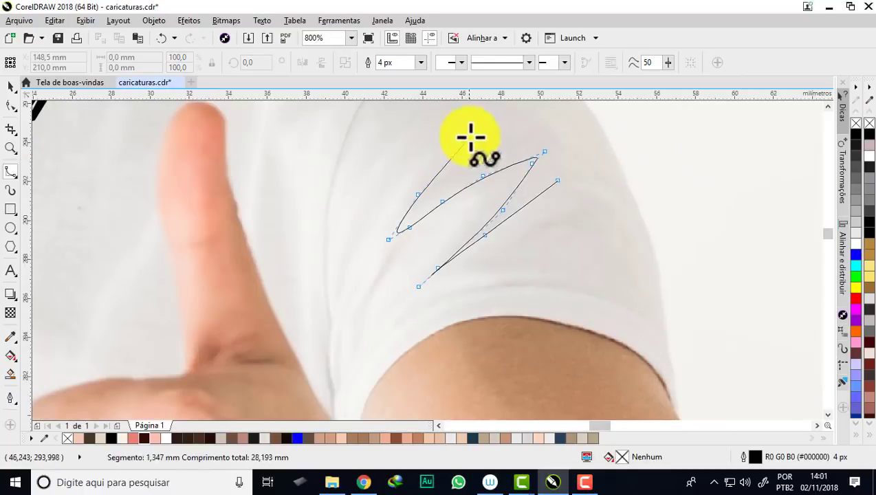
left_click(337, 300)
scroll(451, 158, "up", 1)
left_click(433, 128)
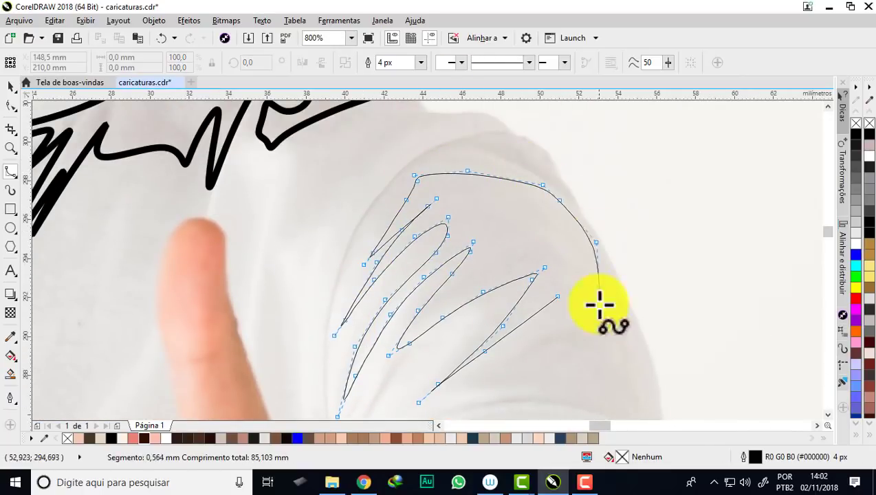
double_click(561, 297)
Step: Add a short stroke over the shoulder ending at the collar edge, and begin another
left_click(568, 196)
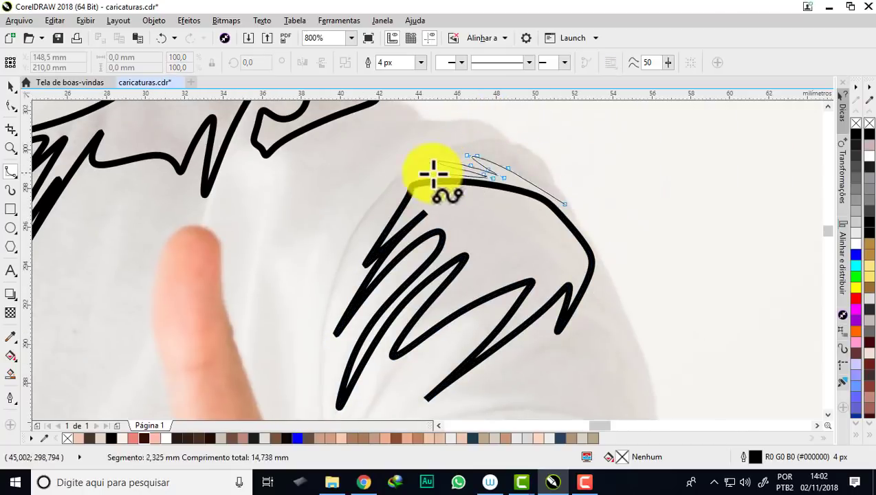
double_click(542, 169)
scroll(391, 146, "down", 2)
scroll(523, 166, "up", 2)
left_click(534, 139)
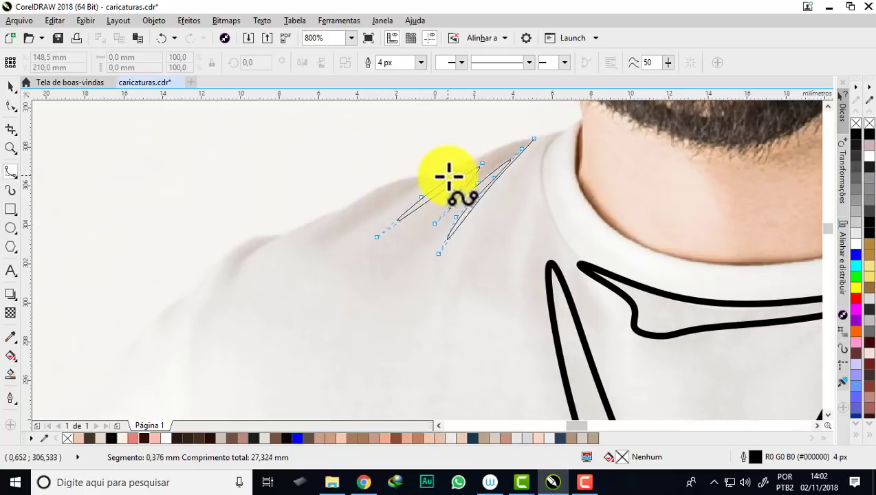
Step: Finish the collar zigzag and add a short stroke on the other shoulder
double_click(532, 141)
scroll(550, 141, "down", 1)
scroll(600, 140, "up", 1)
left_click(475, 198)
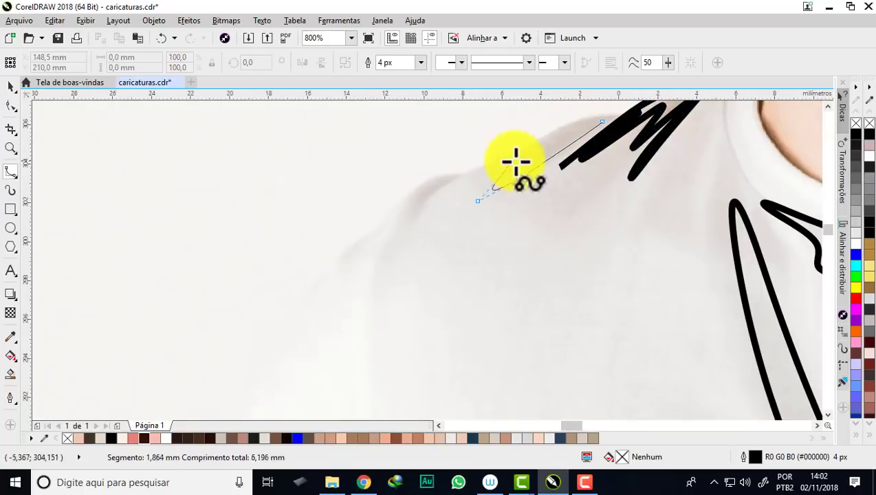
double_click(586, 118)
Step: Trace the shoulder curve down the sleeve as a fold stroke
scroll(532, 153, "down", 1)
scroll(572, 153, "up", 1)
left_click(580, 149)
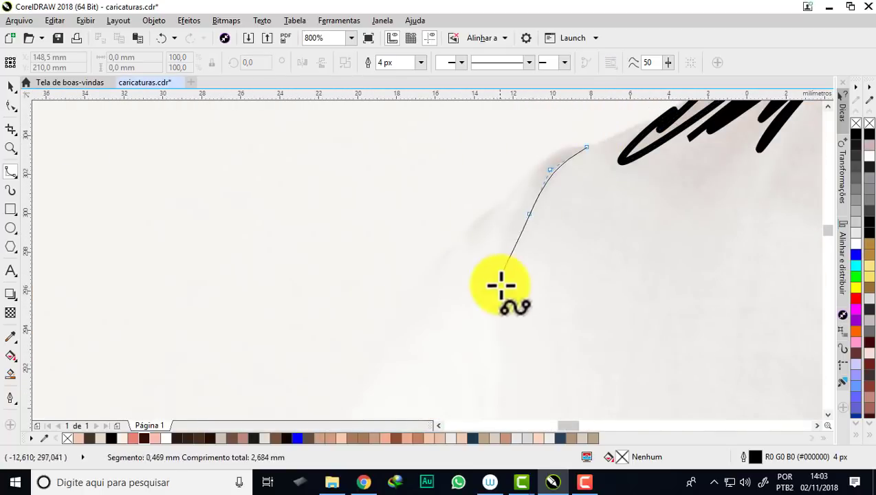
left_click(503, 313)
left_click(484, 268)
double_click(524, 171)
Step: Draw a fold stroke along the sleeve edge
scroll(572, 160, "down", 2)
scroll(571, 159, "up", 1)
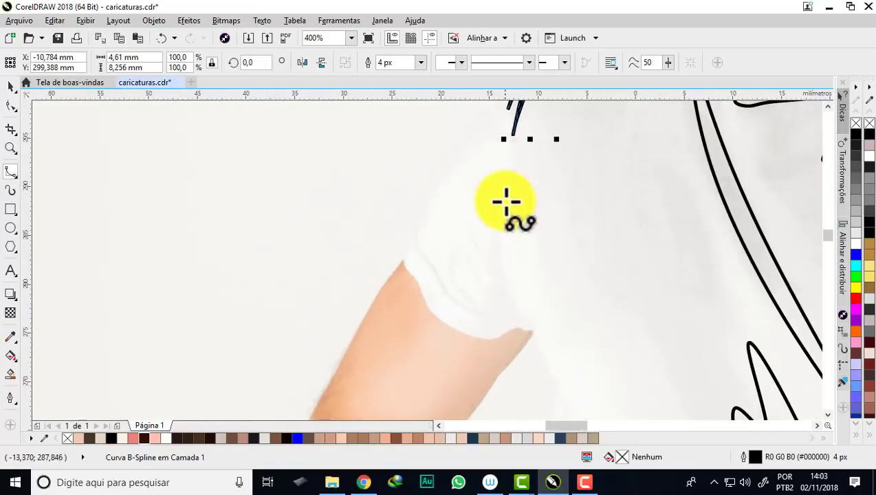
left_click(488, 137)
left_click(527, 308)
left_click(504, 264)
double_click(488, 172)
Step: Add zigzag fold strokes at the sleeve hem
scroll(488, 171, "up", 1)
left_click(563, 328)
left_click(479, 322)
left_click(410, 279)
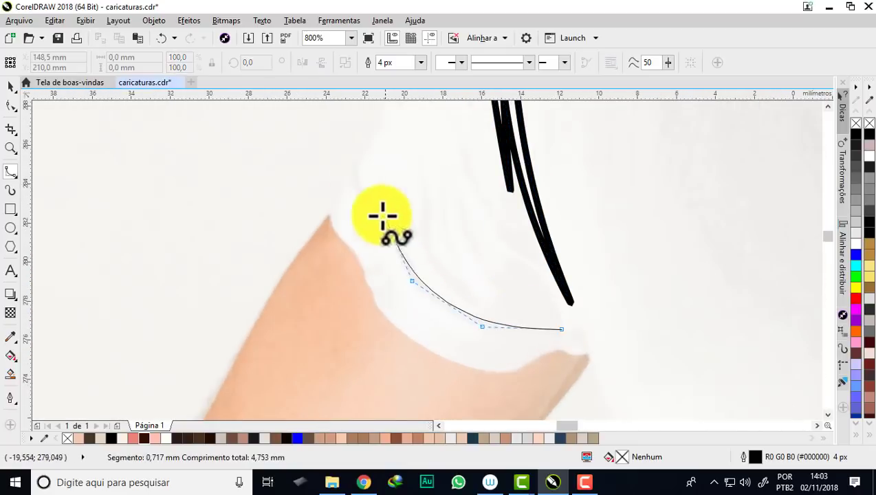
left_click(356, 175)
left_click(403, 135)
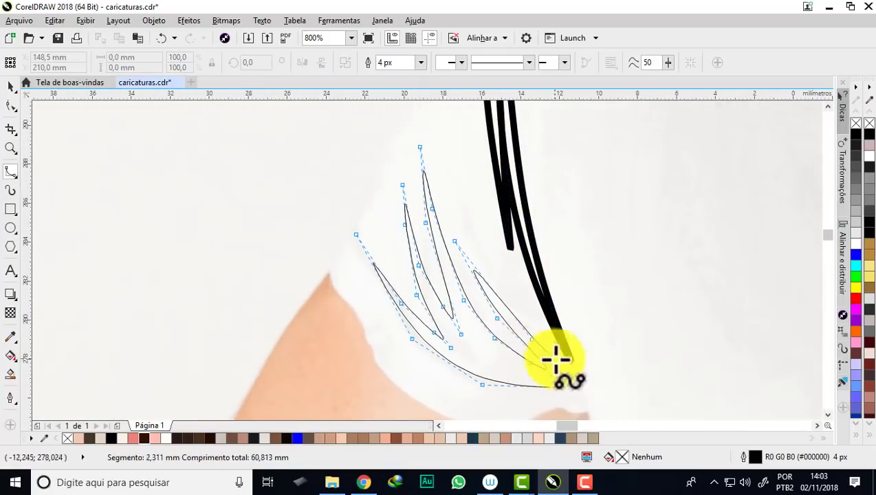
double_click(477, 361)
Step: Add two short folds on the shirt's right side and lower right edge
scroll(376, 249, "down", 3)
scroll(376, 249, "up", 1)
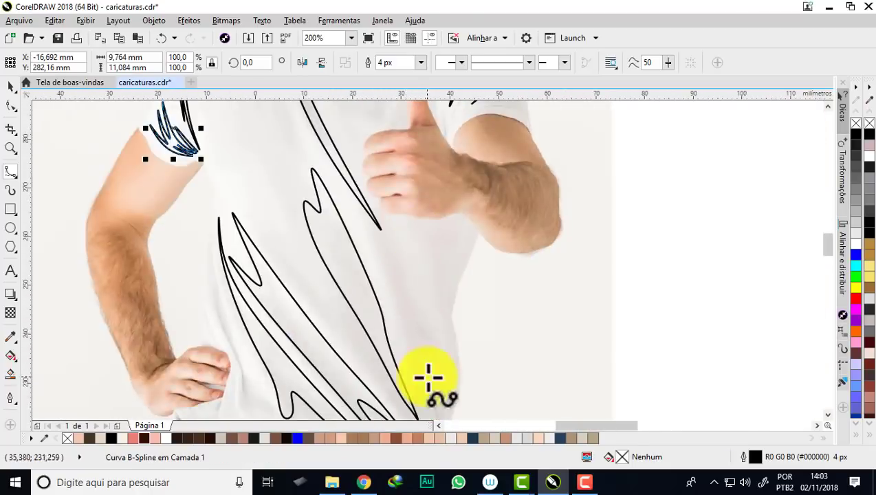
scroll(426, 375, "up", 1)
left_click(457, 302)
left_click(458, 169)
double_click(489, 198)
scroll(489, 198, "down", 1)
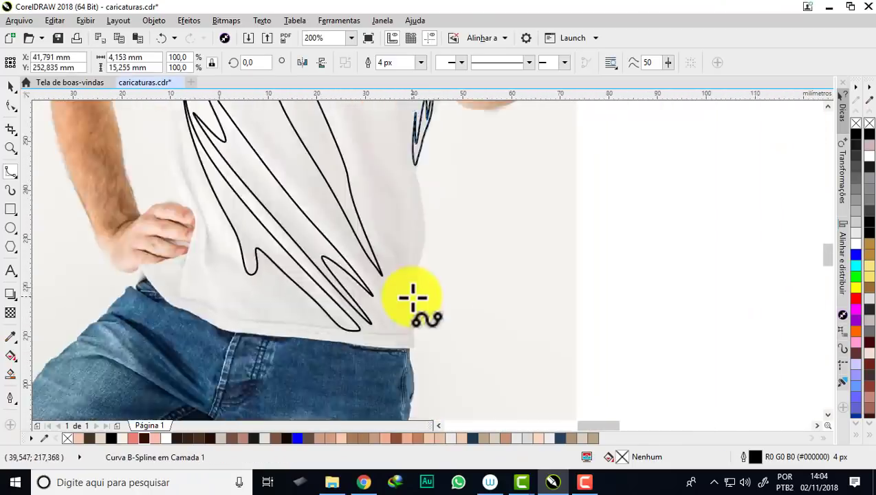
scroll(410, 293, "up", 1)
left_click(408, 281)
left_click(387, 251)
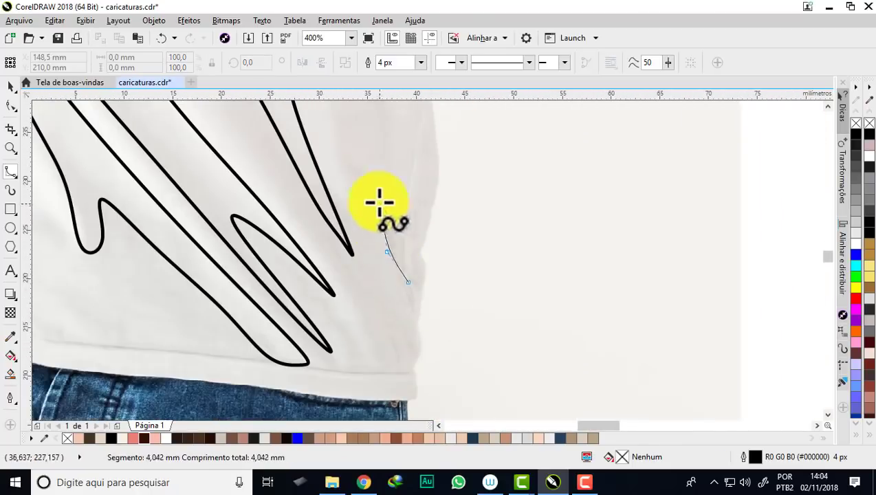
double_click(390, 297)
Step: Trace a fold along the shirt's left side
scroll(390, 297, "down", 2)
scroll(293, 233, "up", 1)
left_click(294, 213)
left_click(294, 260)
left_click(309, 293)
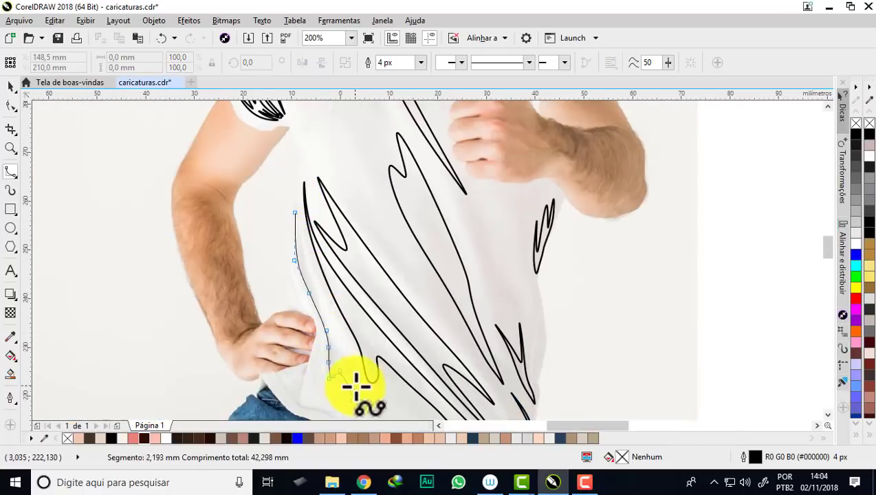
double_click(332, 201)
Step: Add a short fold under the hand resting on the hip
scroll(332, 201, "up", 1)
left_click(352, 330)
left_click(373, 232)
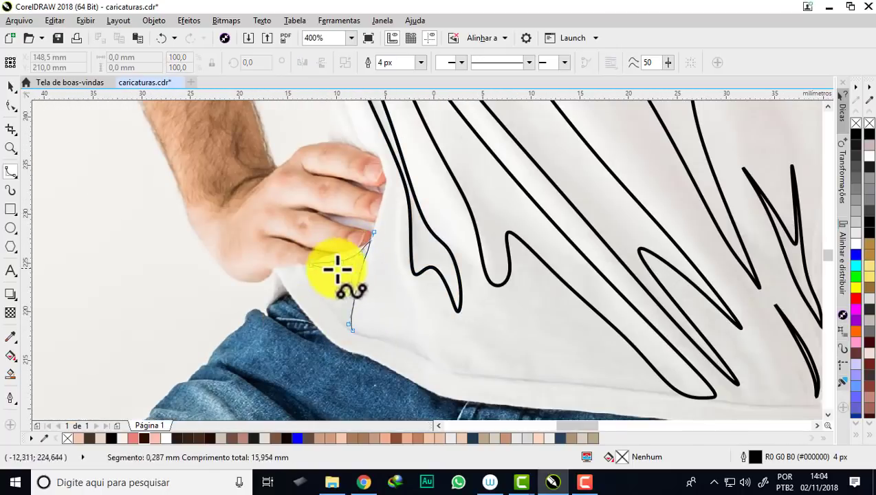
double_click(338, 270)
scroll(338, 270, "down", 3)
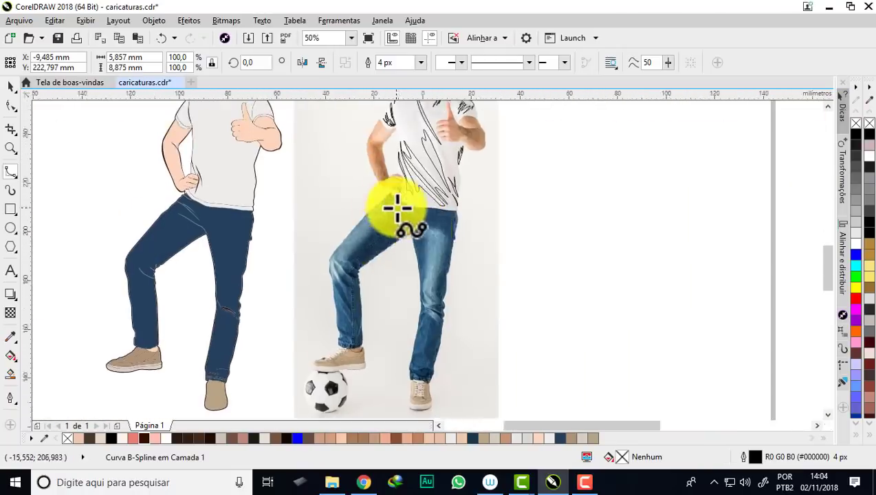
Step: Trace a closed stroke along the edge of the jeans front pocket
scroll(397, 206, "up", 3)
left_click(307, 171)
left_click(342, 186)
left_click(379, 218)
left_click(428, 261)
left_click(479, 315)
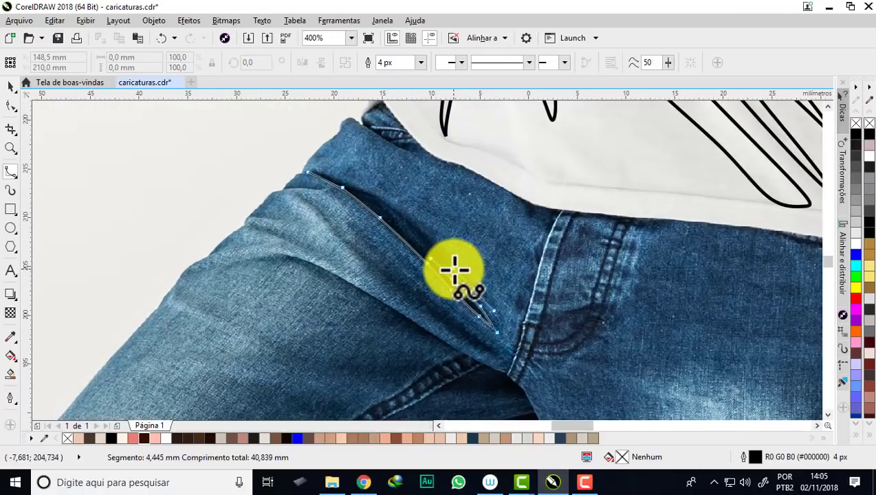
left_click(451, 278)
left_click(428, 246)
left_click(385, 200)
left_click(349, 182)
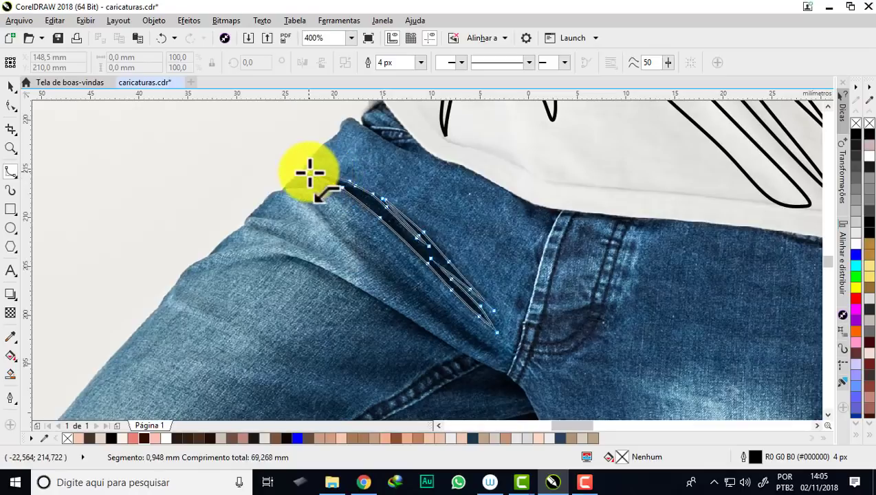
left_click(310, 173)
Step: Draw a zigzag crease across the upper thigh of the jeans
left_click(313, 192)
left_click(218, 211)
left_click(413, 248)
left_click(291, 268)
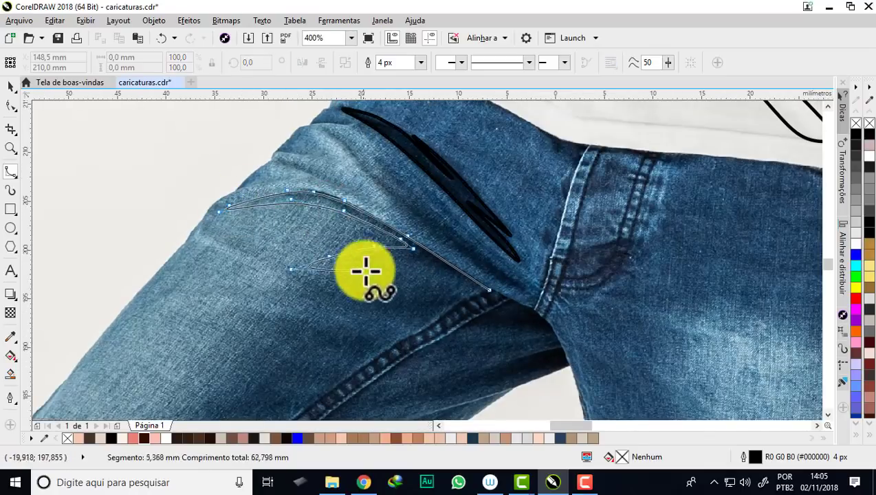
double_click(485, 293)
scroll(462, 215, "down", 1)
scroll(461, 216, "up", 1)
Step: Shape a narrow crease from the crotch seam along the inseam
left_click(474, 223)
left_click(450, 198)
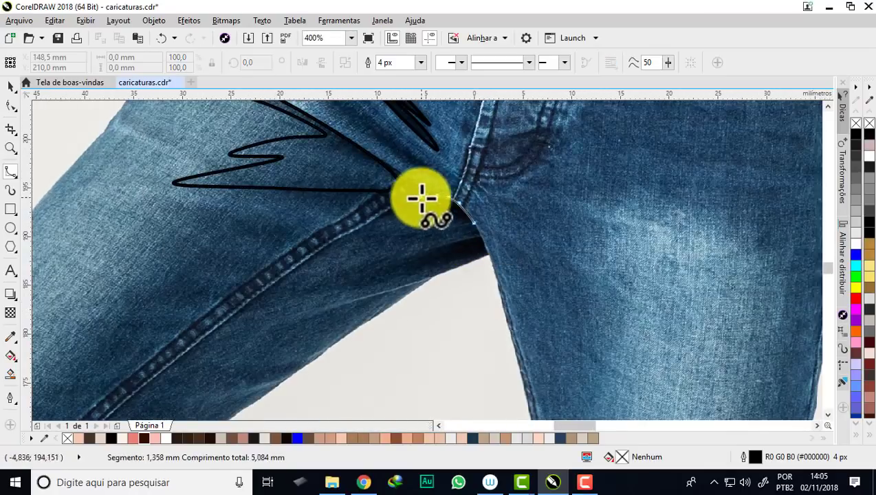
left_click(414, 199)
left_click(357, 225)
left_click(255, 303)
left_click(372, 272)
left_click(421, 238)
left_click(455, 218)
Step: Add a second crease below the first, extending it back to the crotch
left_click(486, 242)
left_click(267, 320)
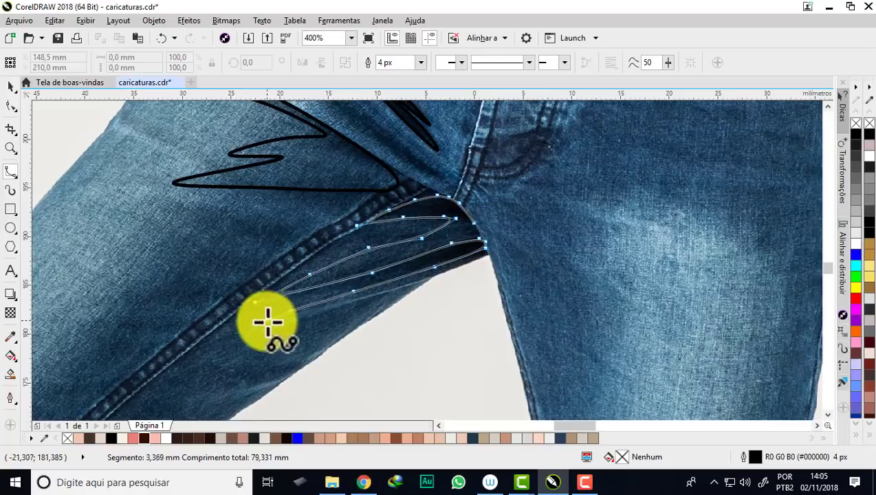
left_click(330, 309)
left_click(413, 286)
left_click(315, 337)
left_click(234, 367)
left_click(316, 339)
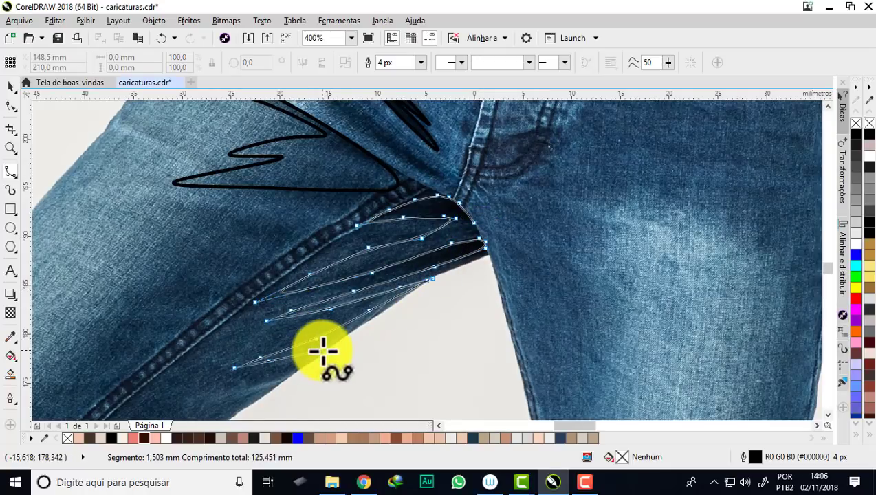
left_click(430, 278)
double_click(478, 224)
Step: Trace a long B-spline fold curve across the knee of the jeans
scroll(478, 224, "down", 2)
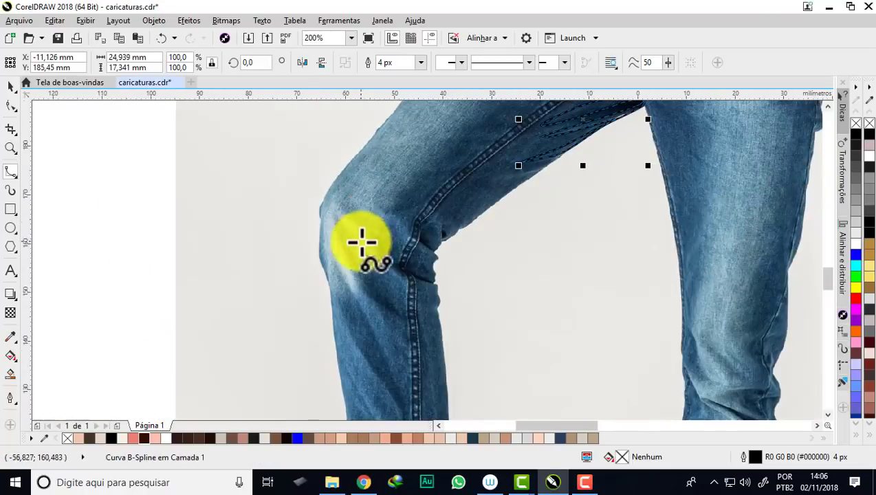
scroll(366, 308, "up", 2)
left_click(313, 160)
left_click(332, 238)
left_click(374, 320)
left_click(459, 373)
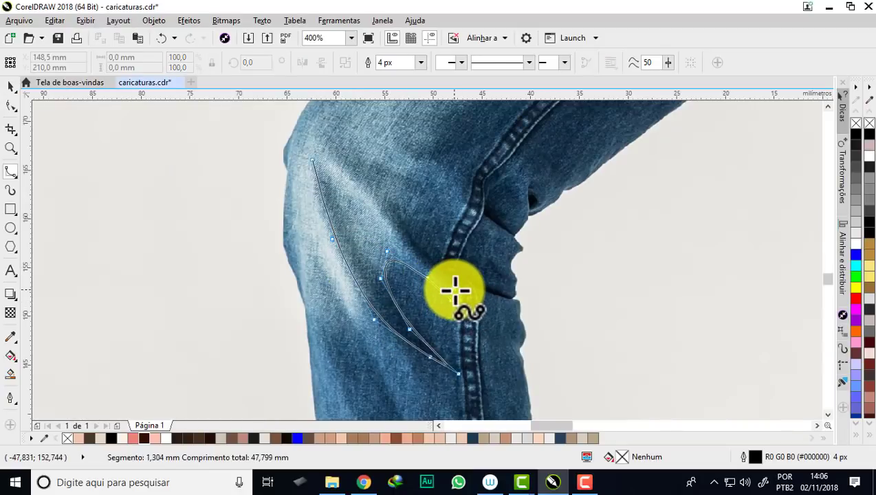
left_click(455, 294)
left_click(377, 224)
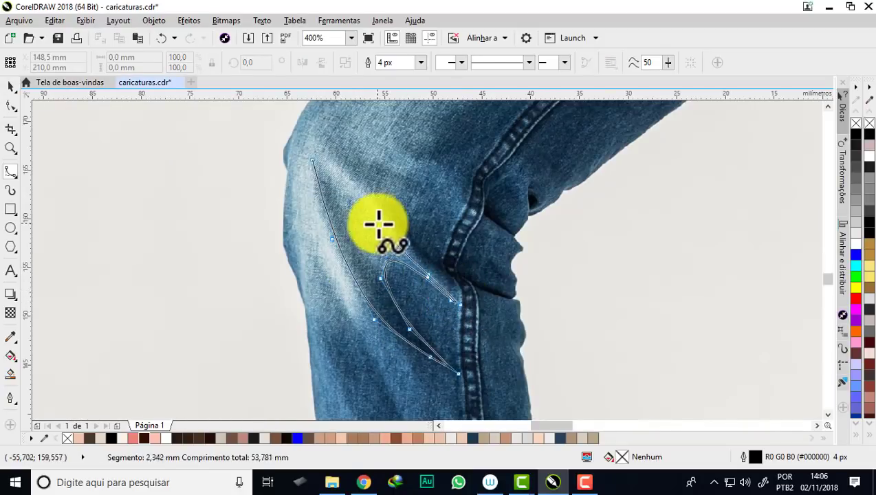
double_click(318, 157)
scroll(498, 297, "up", 2)
scroll(498, 297, "down", 2)
scroll(401, 241, "up", 2)
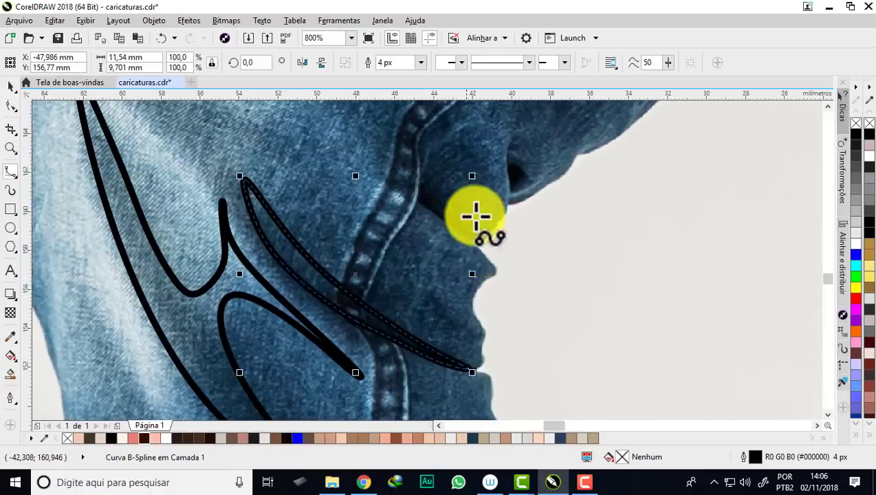
Step: Draw two fold strokes along and beside the jeans seam
left_click(479, 245)
left_click(428, 214)
left_click(419, 186)
scroll(421, 152, "up", 1)
double_click(461, 234)
left_click(518, 158)
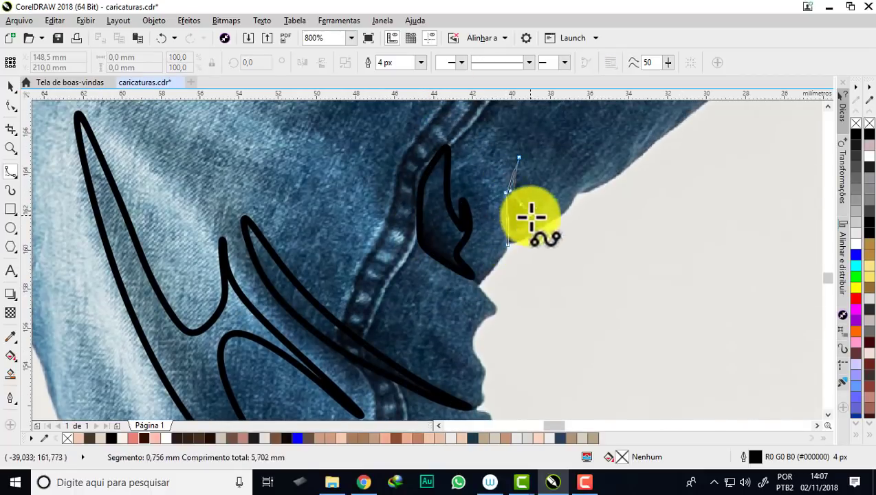
left_click(507, 191)
left_click(520, 204)
left_click(552, 206)
scroll(516, 237, "down", 6)
scroll(446, 273, "up", 2)
Step: Trace a fold down the other leg plus a thin lower-leg fold
left_click(429, 230)
left_click(481, 311)
left_click(439, 197)
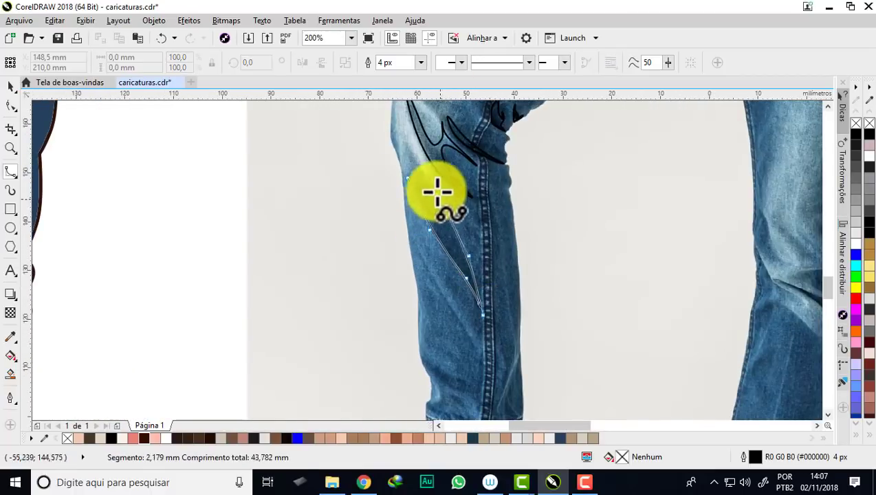
left_click(408, 178)
scroll(413, 155, "down", 2)
scroll(450, 244, "up", 2)
double_click(453, 247)
left_click(417, 168)
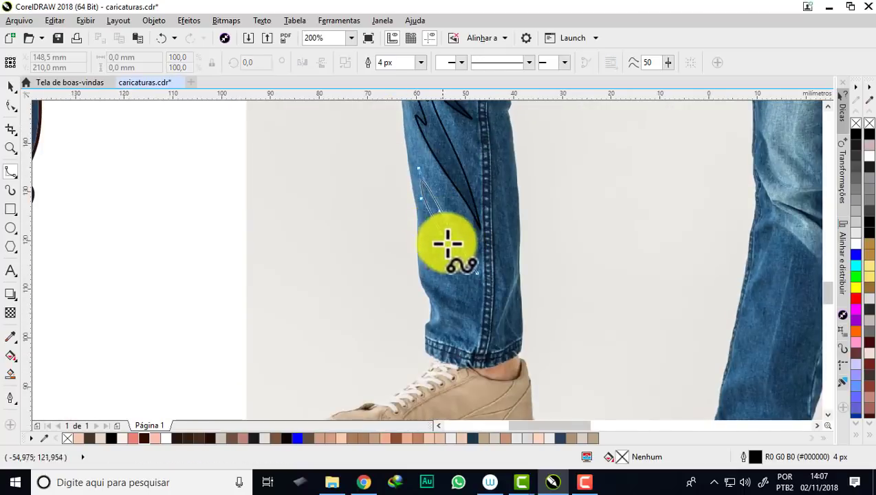
left_click(423, 224)
left_click(453, 256)
double_click(473, 288)
scroll(455, 215, "up", 1)
Step: Add a small fold near the cuff and another fold along the jeans
left_click(489, 235)
left_click(470, 293)
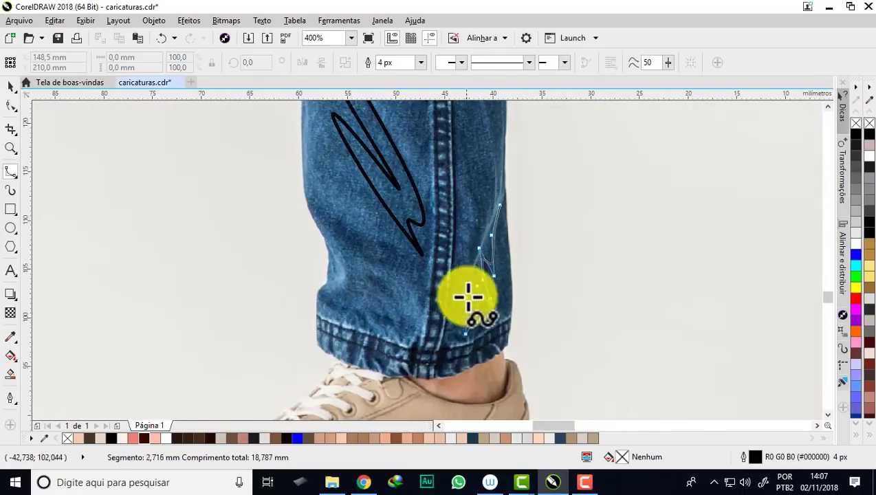
double_click(481, 288)
left_click(401, 220)
left_click(368, 160)
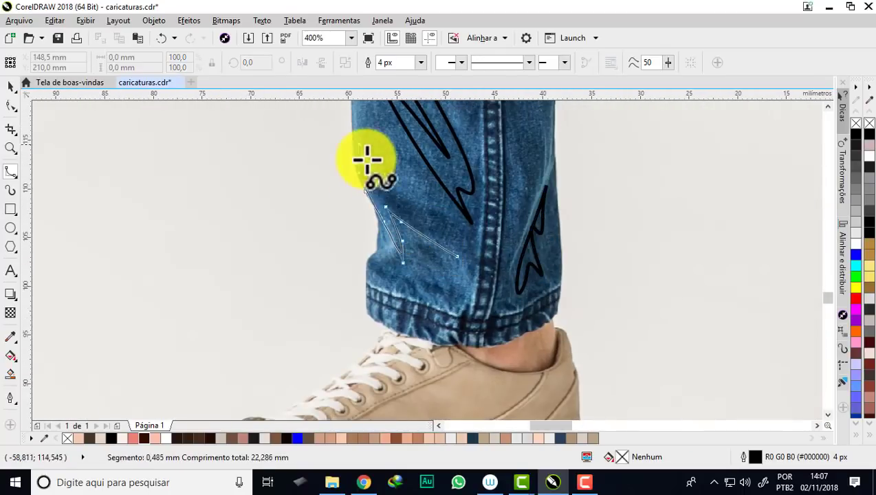
double_click(461, 259)
scroll(508, 236, "down", 2)
scroll(509, 235, "up", 3)
Step: Trace the long closed fold shape following the knee crease
left_click(581, 364)
left_click(493, 252)
left_click(448, 215)
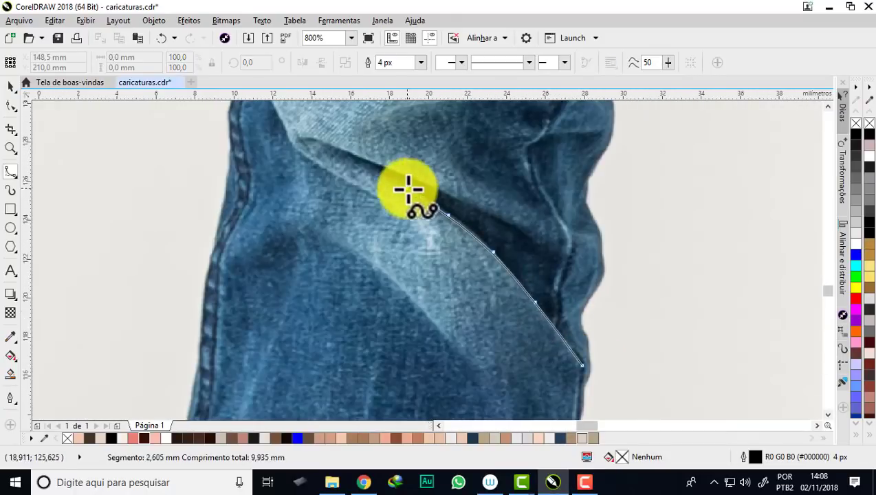
left_click(406, 187)
left_click(303, 140)
left_click(559, 259)
double_click(570, 337)
scroll(434, 227, "down", 2)
Step: Draw a fold below the knee crease and a closed fold along the jeans edge
left_click(483, 312)
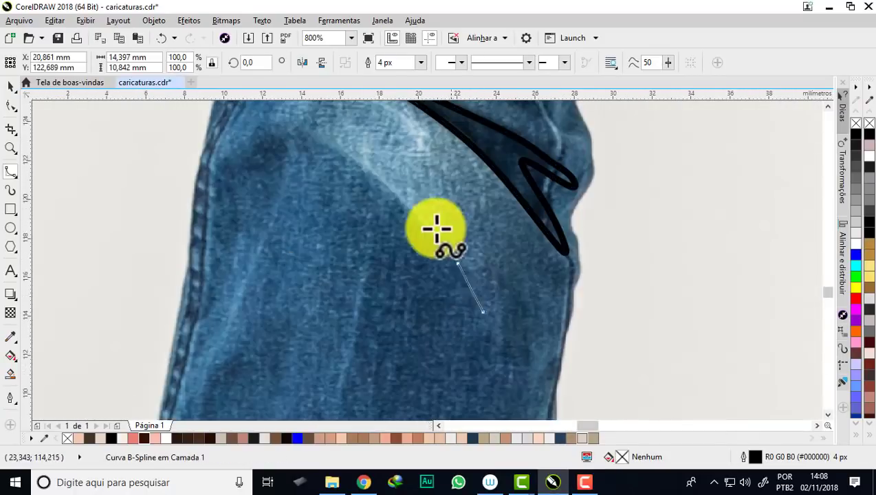
left_click(409, 208)
left_click(327, 136)
double_click(450, 227)
scroll(424, 231, "down", 2)
scroll(424, 231, "up", 2)
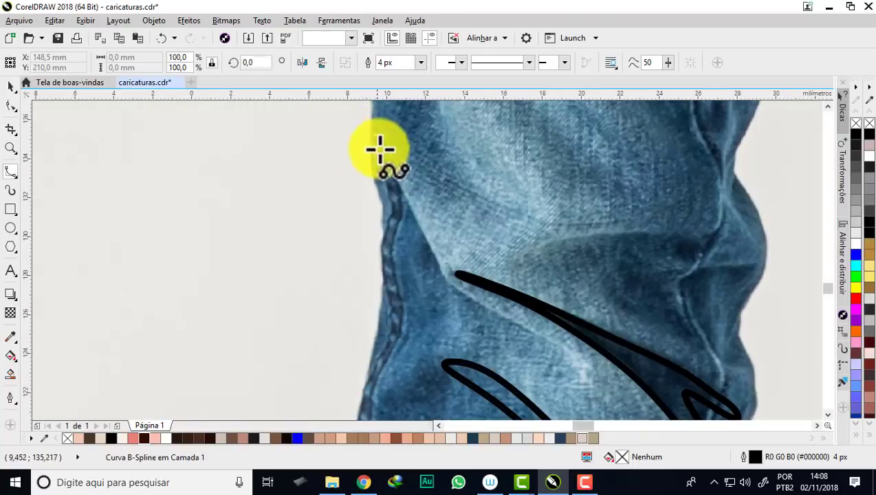
left_click(374, 134)
left_click(404, 202)
left_click(435, 262)
double_click(377, 137)
Step: Close the cuff fold loop and add a fold at the cuff's right edge
scroll(454, 197, "down", 2)
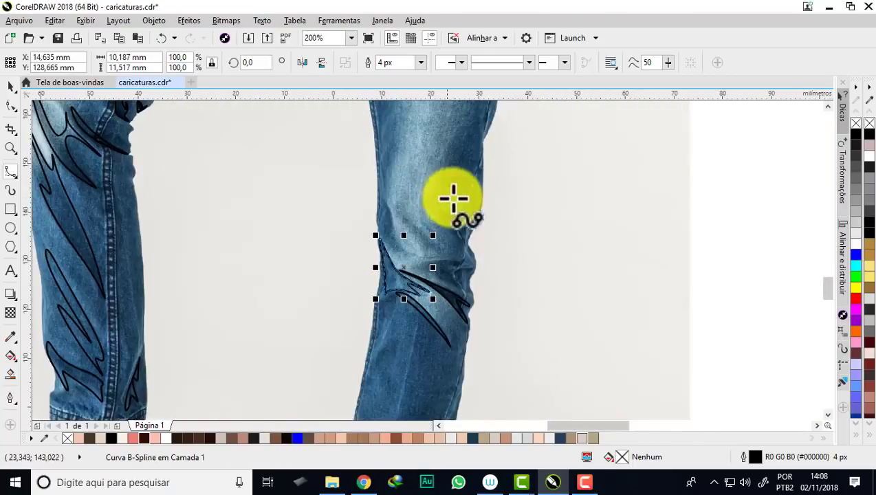
scroll(306, 177, "up", 1)
scroll(323, 264, "down", 2)
scroll(319, 268, "up", 1)
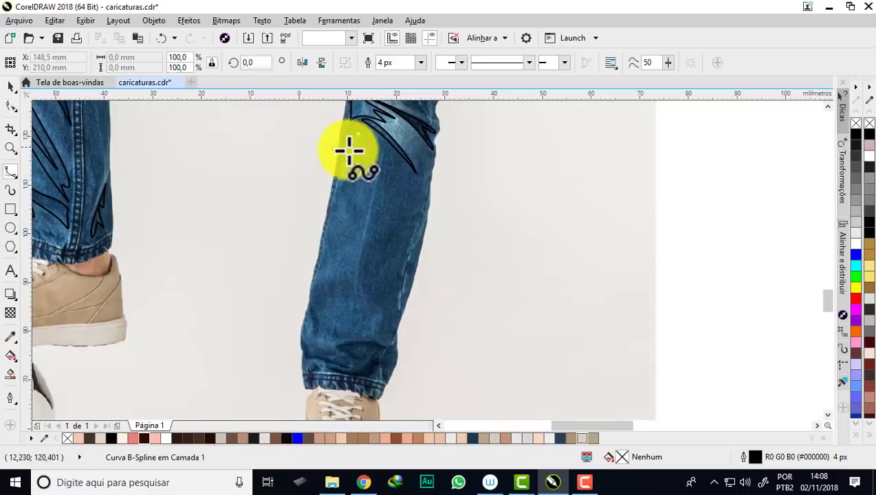
scroll(348, 152, "up", 1)
scroll(342, 247, "up", 1)
left_click(461, 197)
double_click(579, 200)
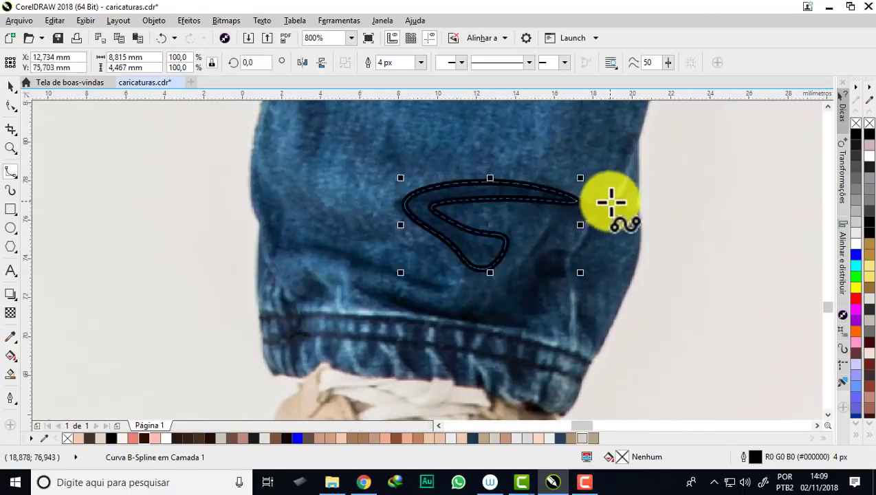
left_click(610, 201)
left_click(573, 253)
double_click(588, 342)
Step: Trace a fold along the cuff band and a narrow fold to its left
left_click(346, 280)
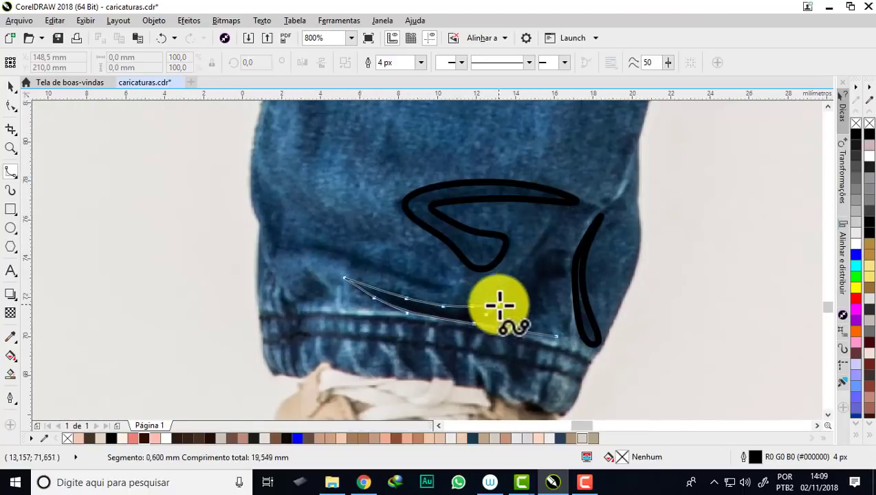
left_click(513, 280)
left_click(556, 251)
left_click(546, 303)
double_click(510, 321)
left_click(330, 276)
left_click(447, 289)
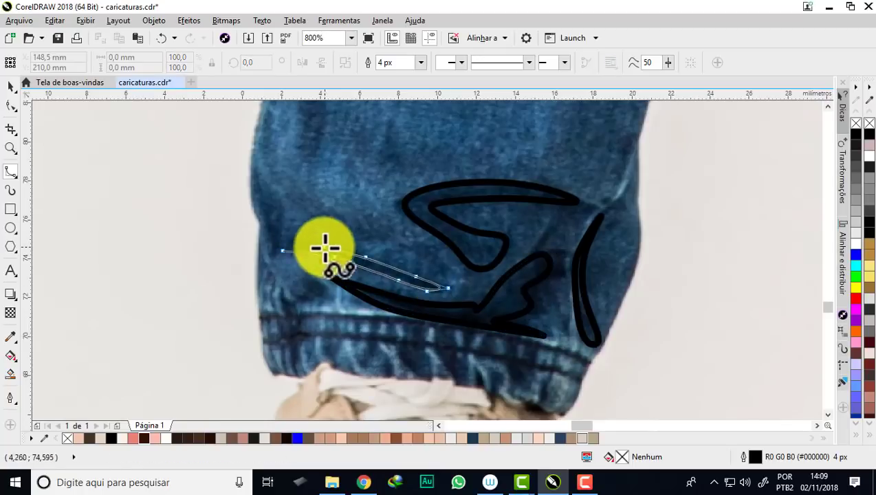
double_click(275, 251)
scroll(391, 280, "down", 1)
scroll(391, 275, "down", 2)
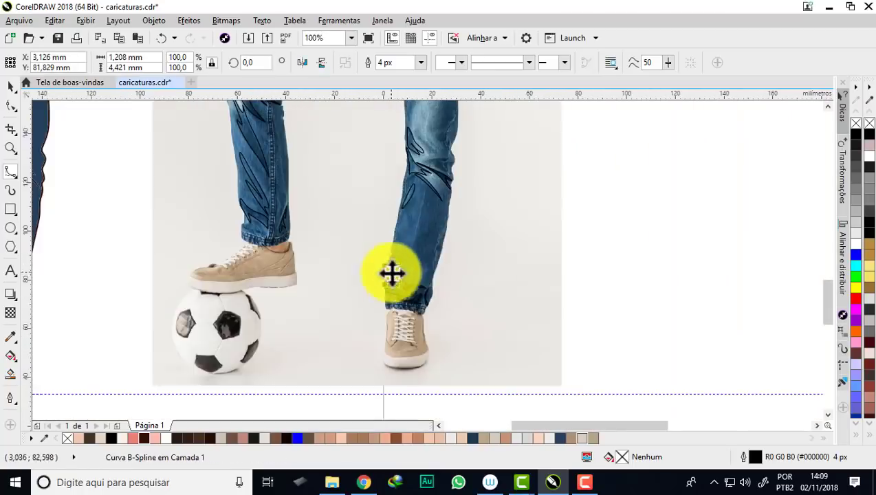
scroll(409, 273, "up", 1)
Step: Add a fold on the lower leg and another near the jeans pocket
left_click(433, 157)
left_click(417, 222)
left_click(409, 273)
double_click(410, 209)
scroll(424, 250, "down", 2)
scroll(545, 170, "up", 1)
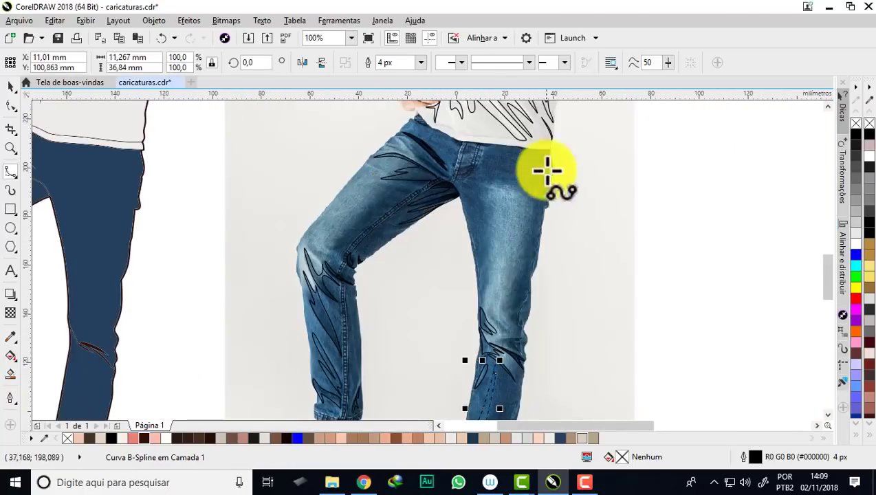
scroll(533, 193, "up", 1)
left_click(532, 193)
left_click(449, 205)
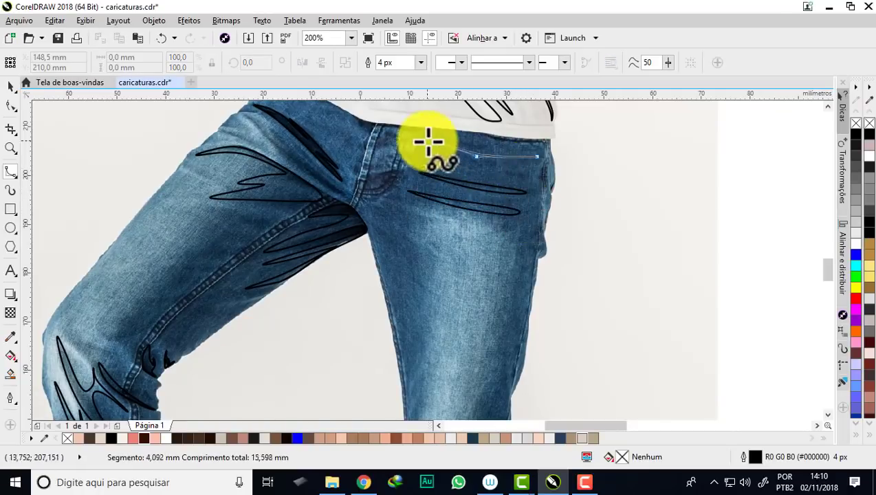
left_click(426, 140)
double_click(450, 167)
Step: Draw a thin crotch fold and a fold along the thigh edge
scroll(504, 264, "up", 1)
left_click(405, 197)
left_click(343, 141)
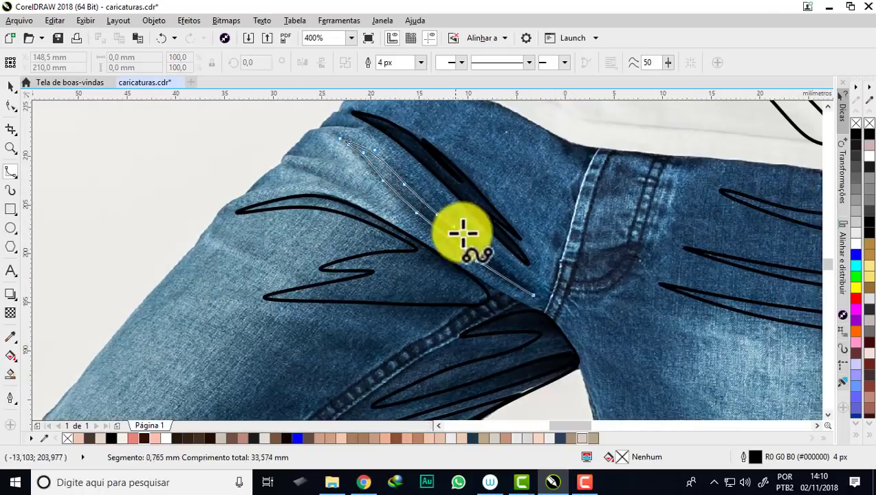
double_click(530, 292)
scroll(481, 241, "up", 1)
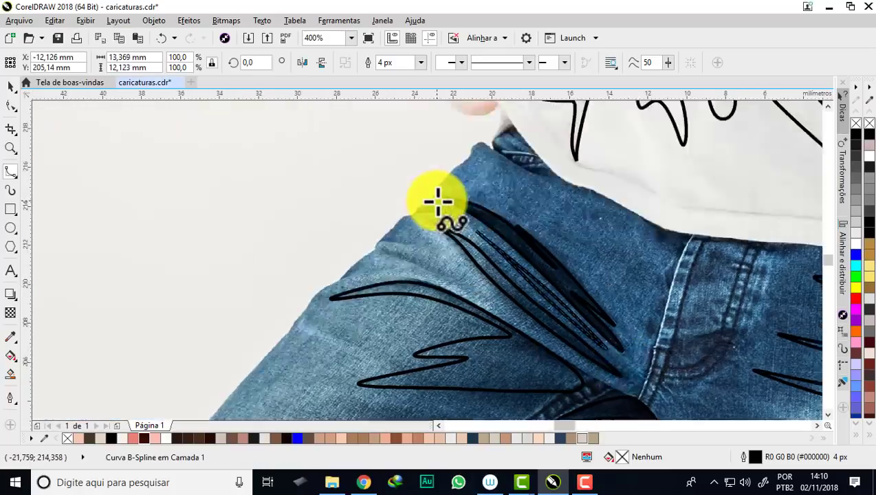
scroll(438, 201, "up", 1)
left_click(513, 258)
left_click(376, 256)
double_click(508, 250)
scroll(495, 234, "down", 1)
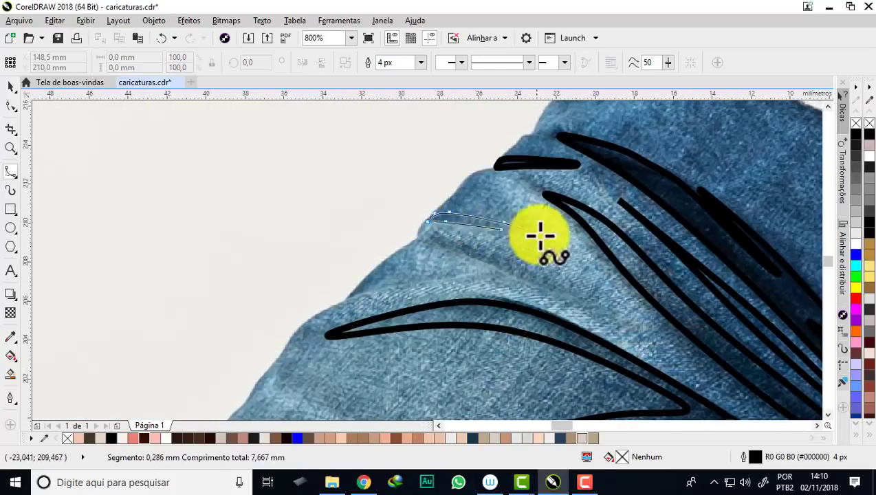
Step: Add another thigh fold and begin a zigzag fold down the thigh
left_click(582, 303)
left_click(504, 276)
scroll(630, 336, "down", 2)
scroll(508, 254, "up", 2)
left_click(485, 256)
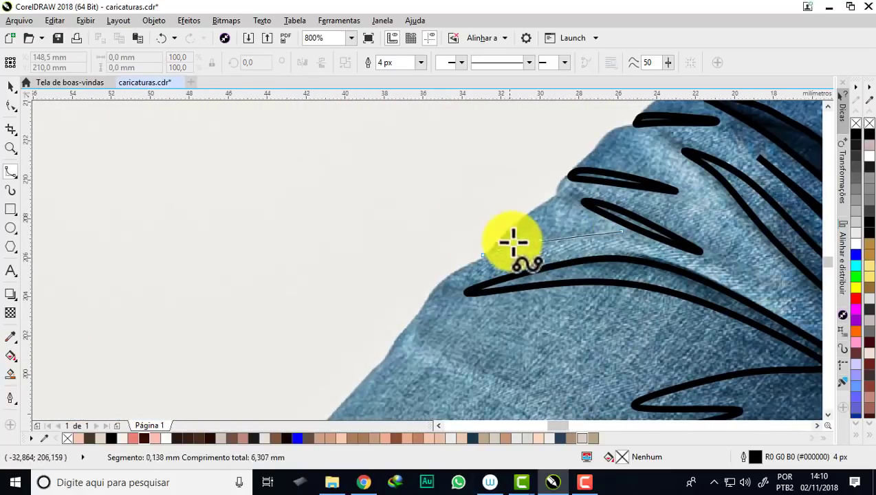
double_click(545, 201)
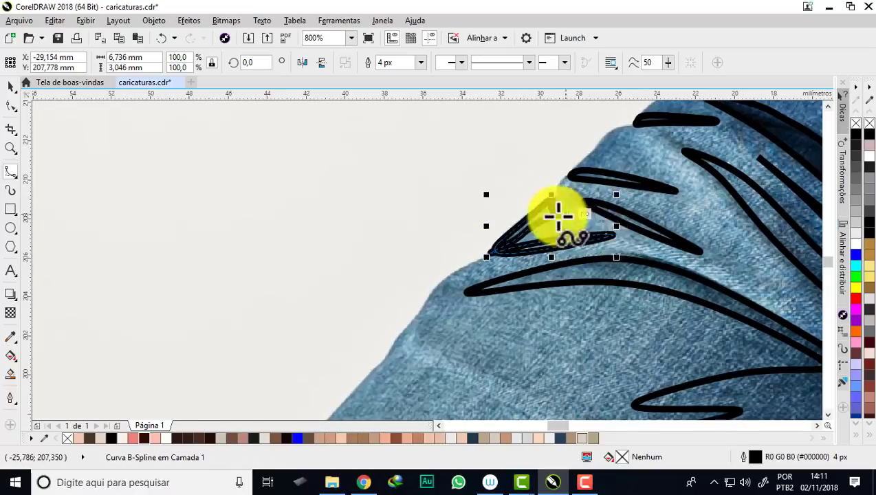
scroll(557, 213, "down", 2)
left_click(570, 240)
left_click(512, 259)
left_click(479, 301)
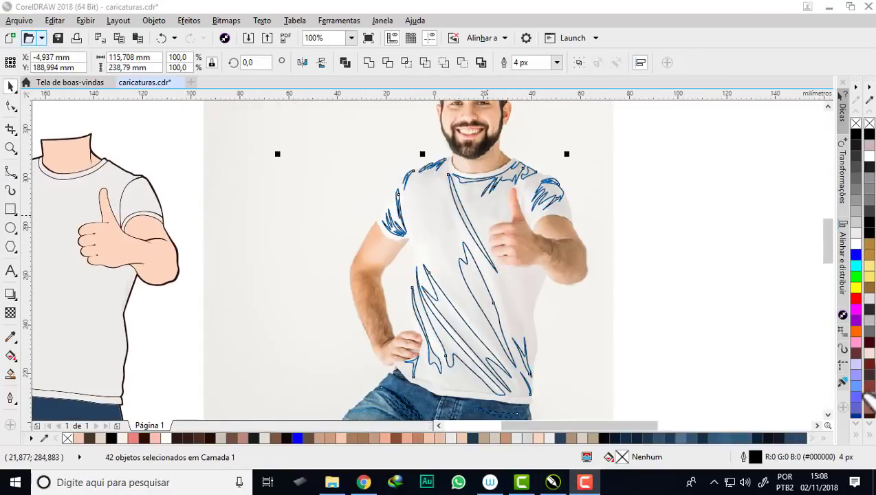
scroll(488, 211, "down", 2)
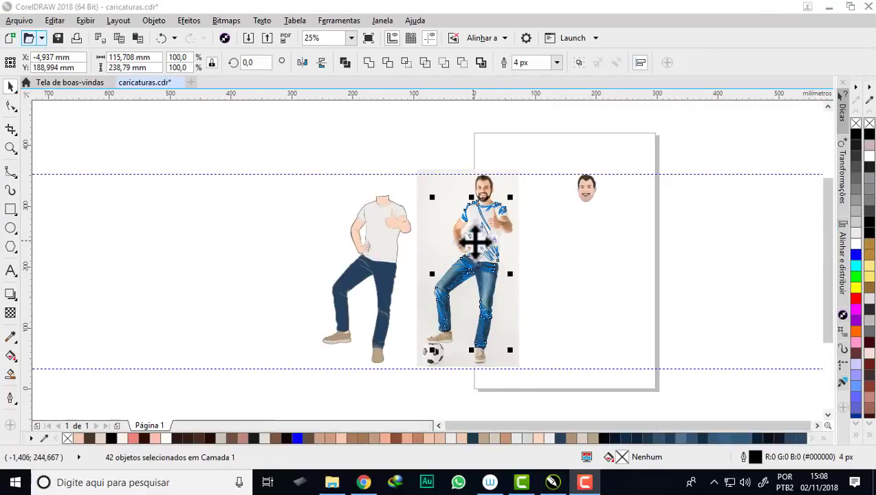
left_click_drag(409, 158, 501, 366)
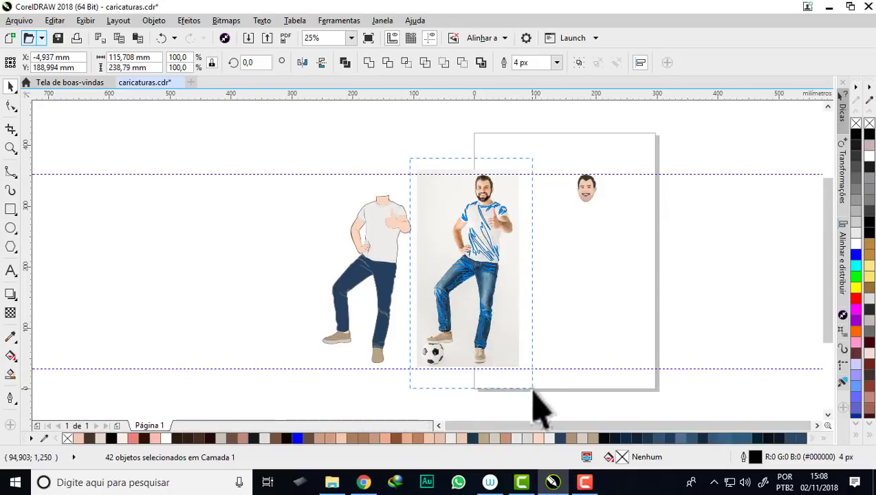
key("Left")
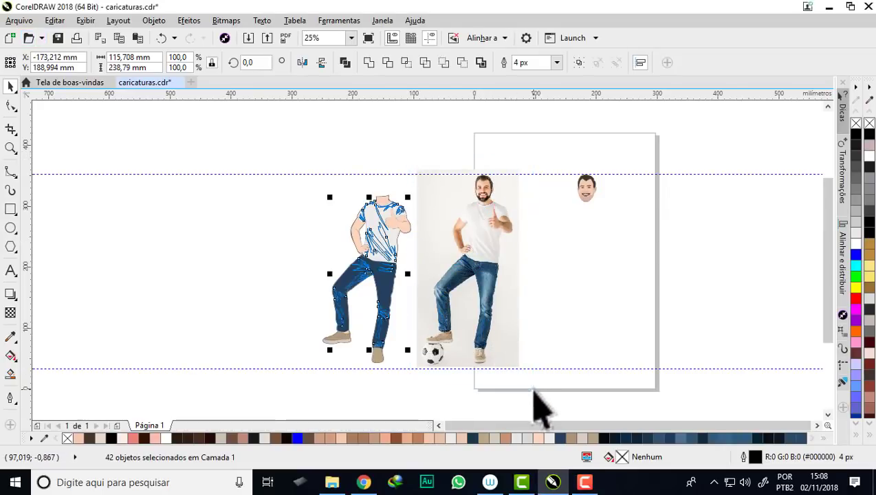
scroll(386, 256, "up", 2)
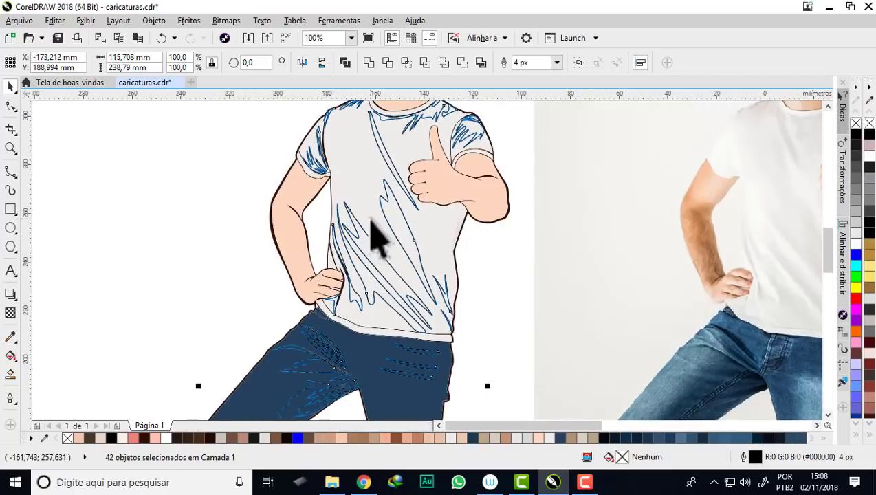
scroll(371, 233, "down", 1)
scroll(327, 319, "up", 2)
scroll(292, 261, "down", 1)
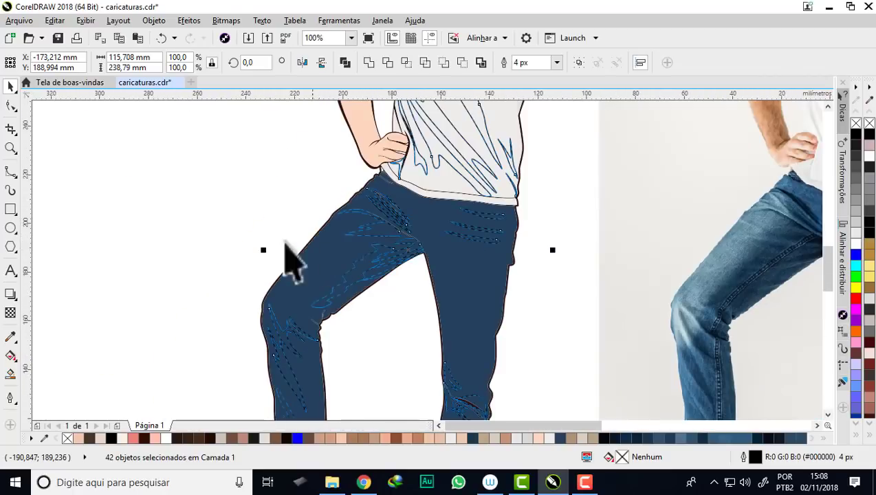
left_click(233, 238)
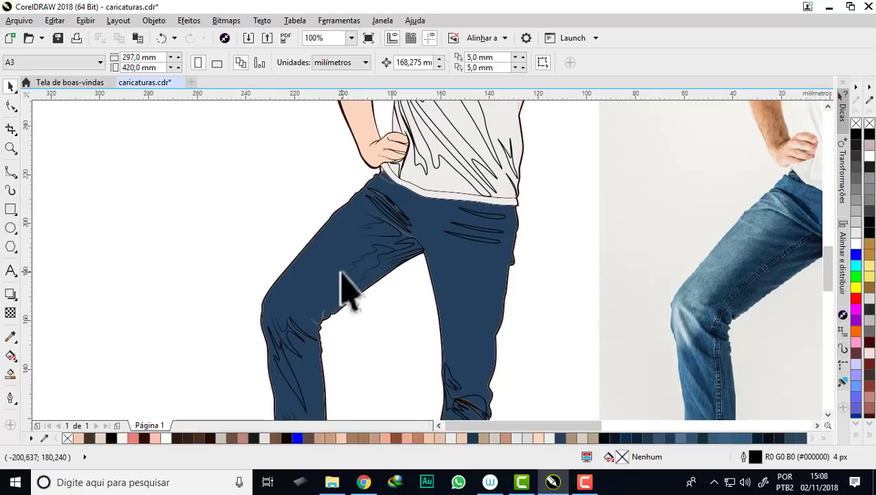
scroll(341, 280, "down", 1)
scroll(380, 141, "down", 1)
scroll(379, 143, "up", 1)
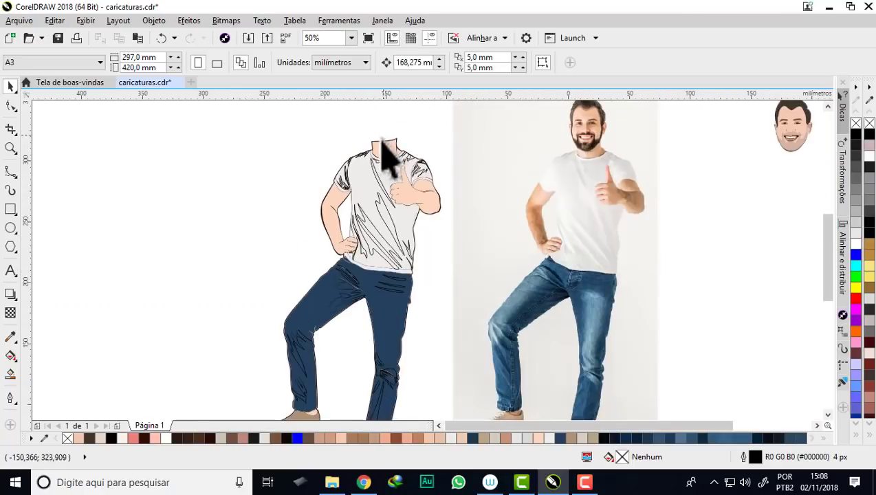
scroll(377, 157, "up", 1)
scroll(373, 175, "up", 1)
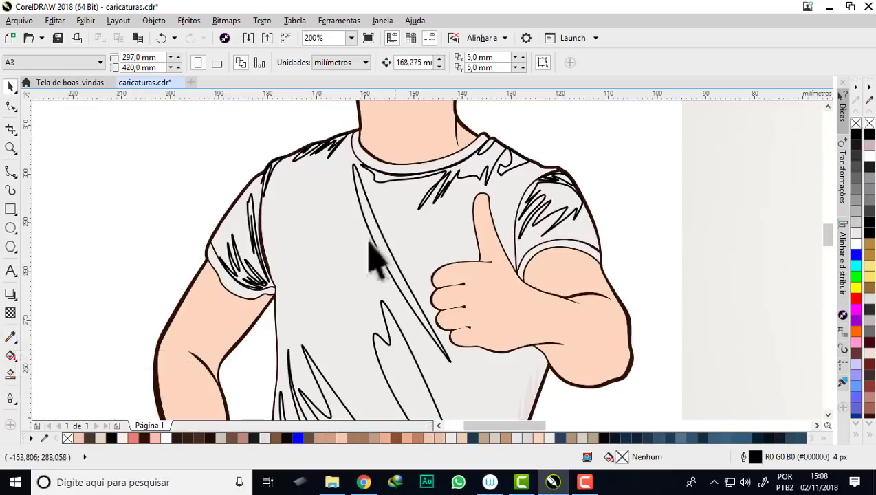
Step: Sample the shirt's light grey #EDECEA with the Color Eyedropper, zooming around the drawing
left_click(11, 337)
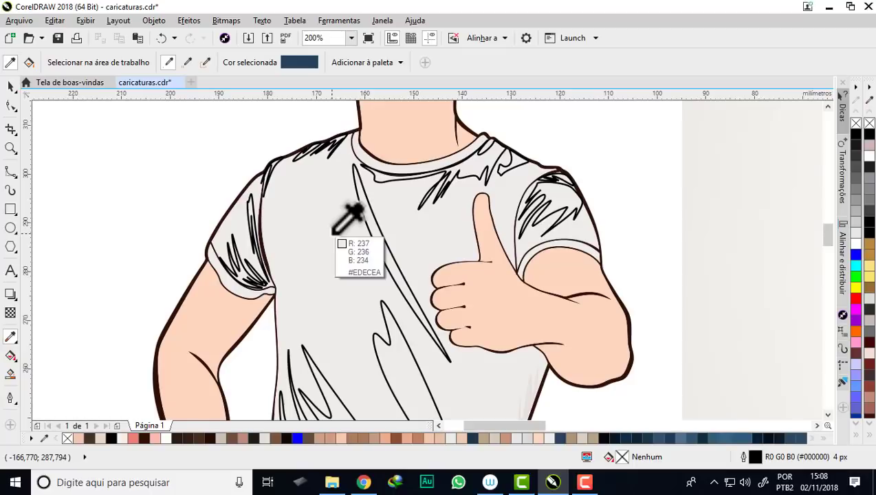
left_click(332, 233)
scroll(467, 162, "up", 2)
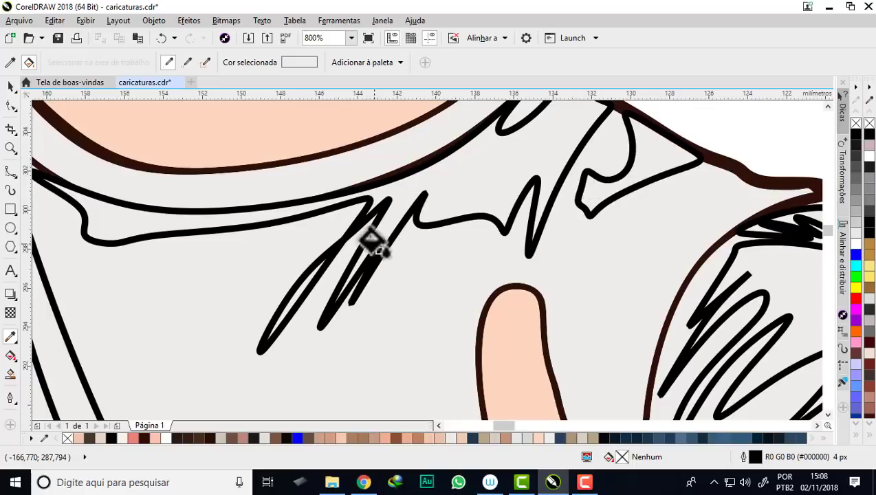
scroll(390, 210, "down", 2)
scroll(497, 231, "up", 2)
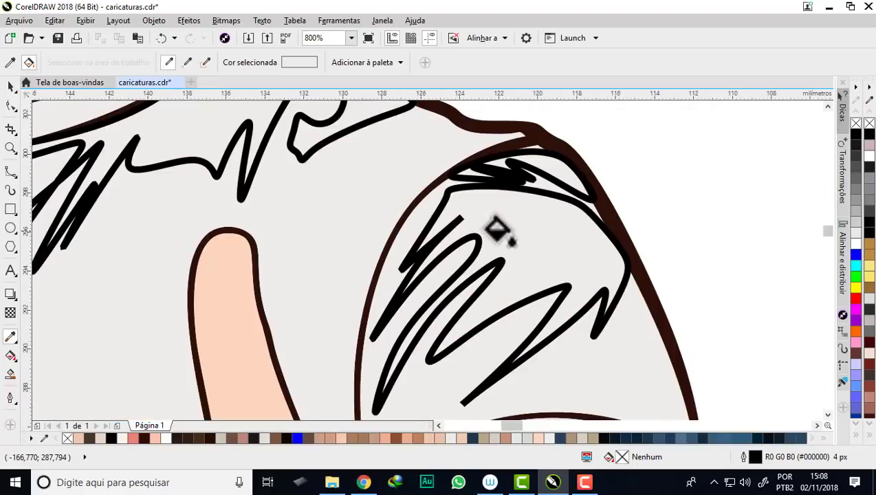
scroll(524, 167, "down", 2)
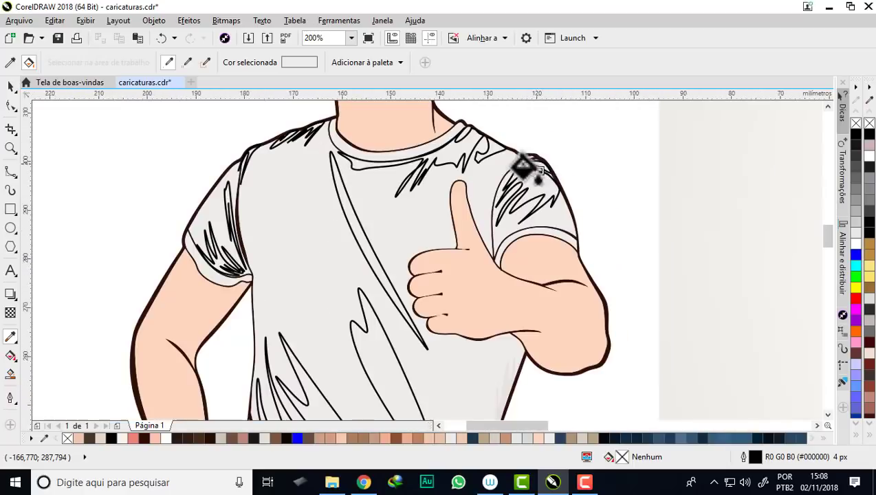
scroll(349, 224, "up", 1)
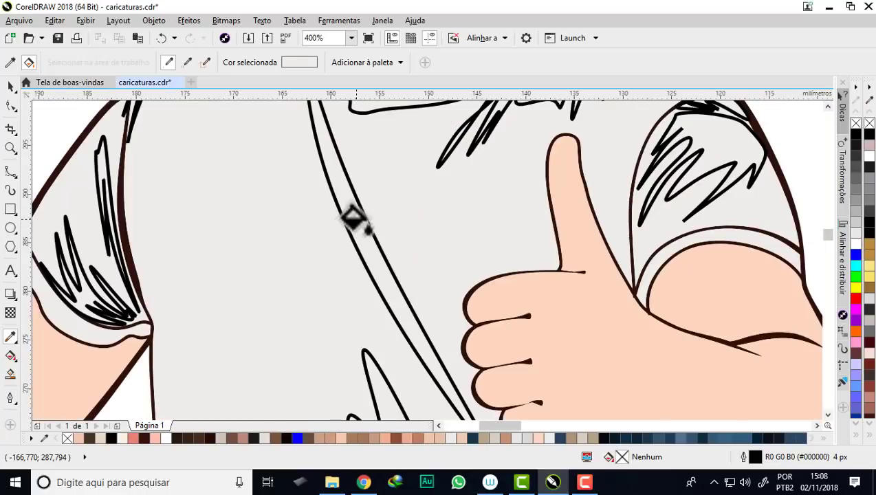
scroll(354, 219, "down", 2)
scroll(345, 338, "up", 2)
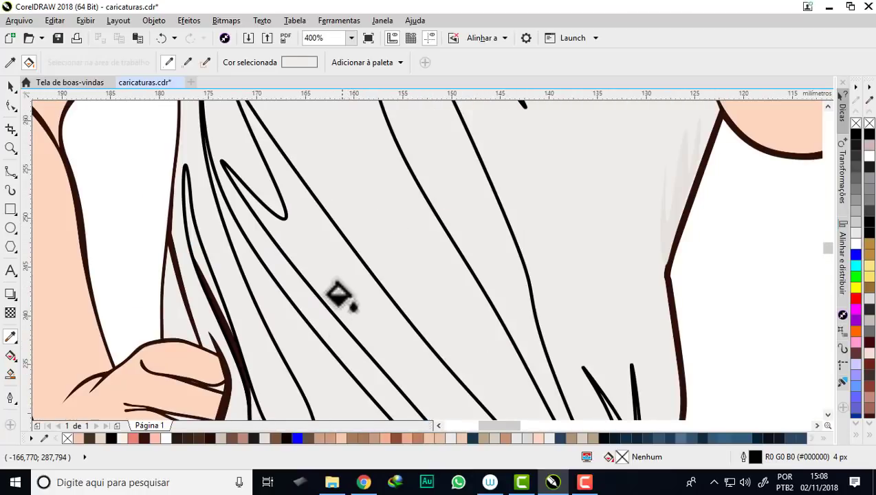
scroll(350, 250, "down", 1)
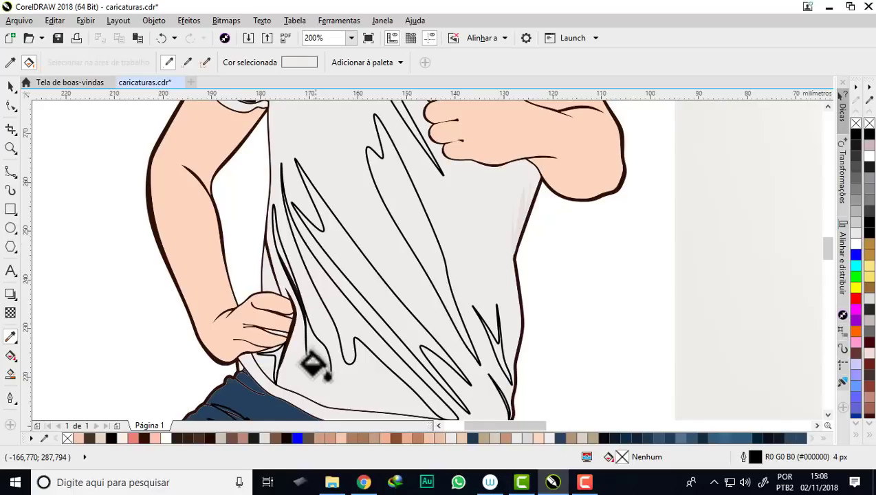
scroll(313, 365, "up", 1)
scroll(238, 359, "up", 1)
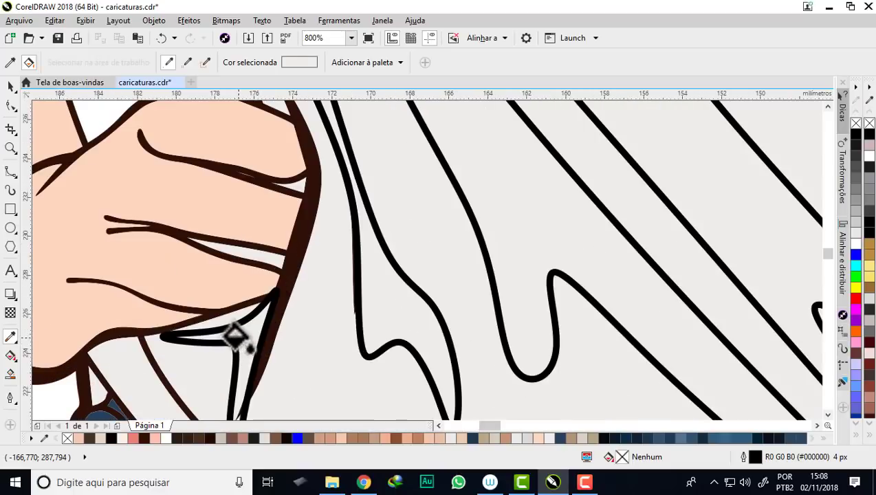
scroll(237, 340, "down", 1)
scroll(267, 354, "down", 1)
scroll(260, 255, "up", 2)
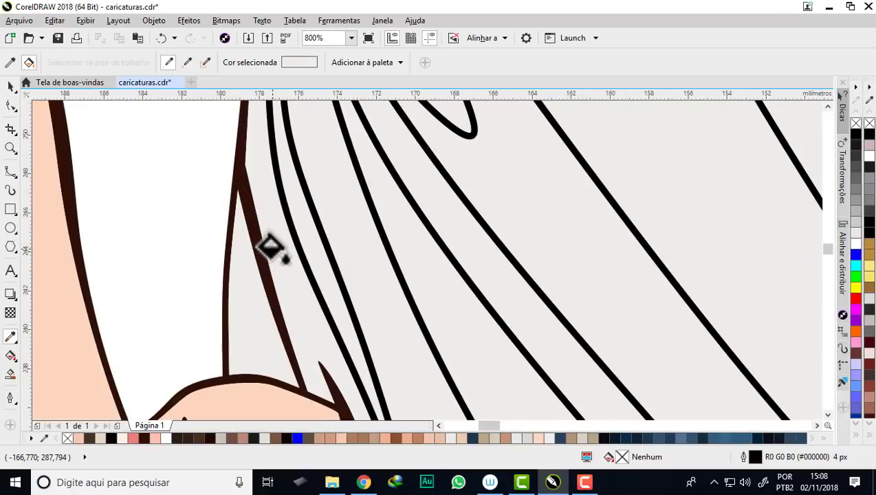
scroll(269, 249, "down", 2)
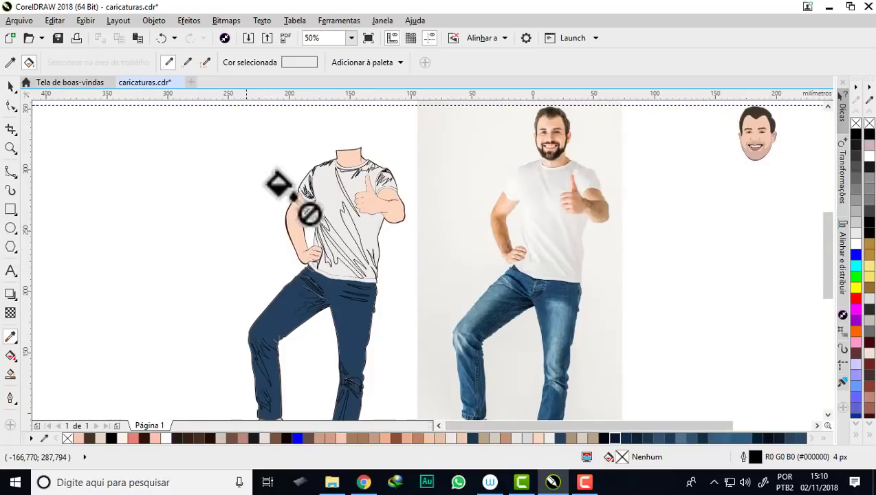
scroll(352, 235, "up", 2)
scroll(355, 230, "up", 3)
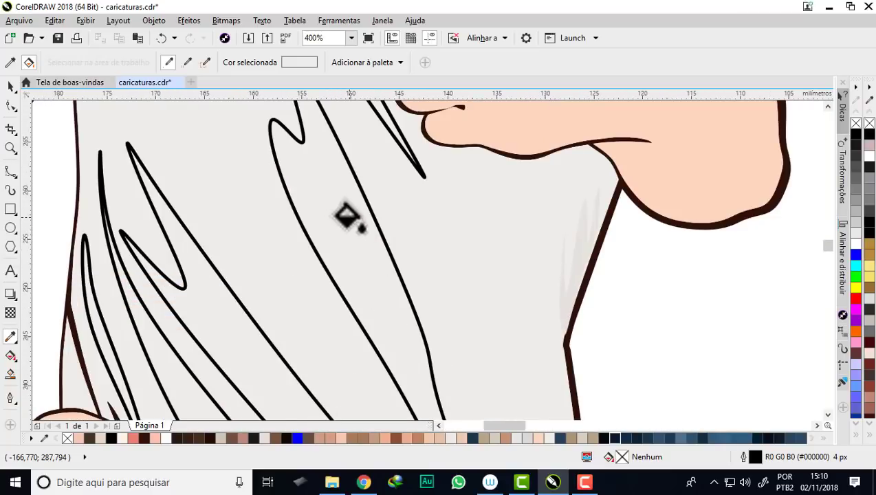
scroll(347, 218, "down", 5)
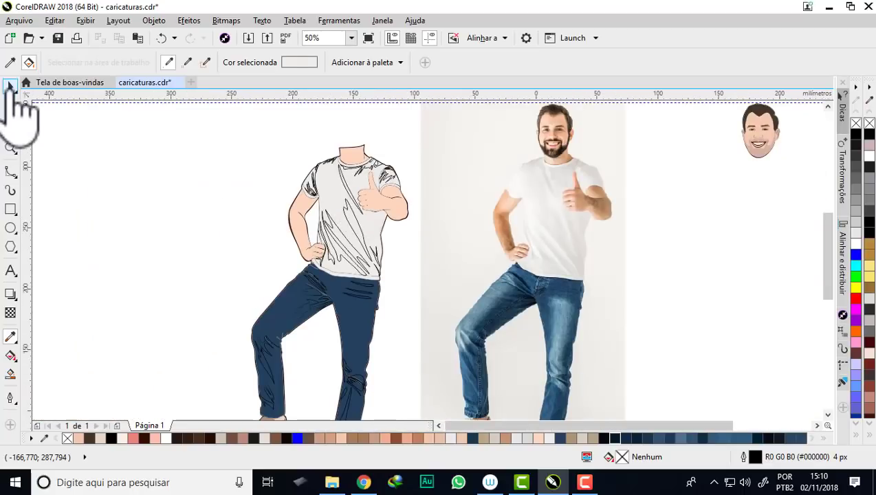
Step: Select the left shoulder fold, the long chest fold and the collar fold strokes together
left_click(11, 86)
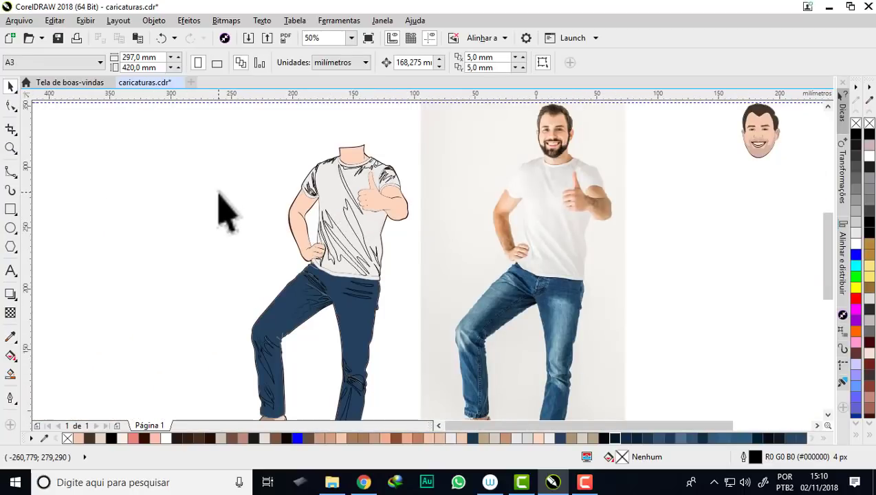
scroll(351, 187, "up", 1)
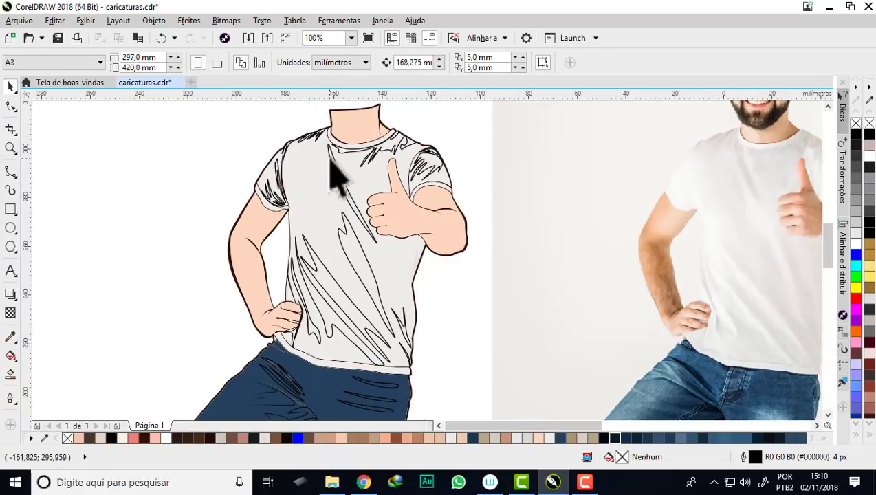
scroll(396, 152, "up", 1)
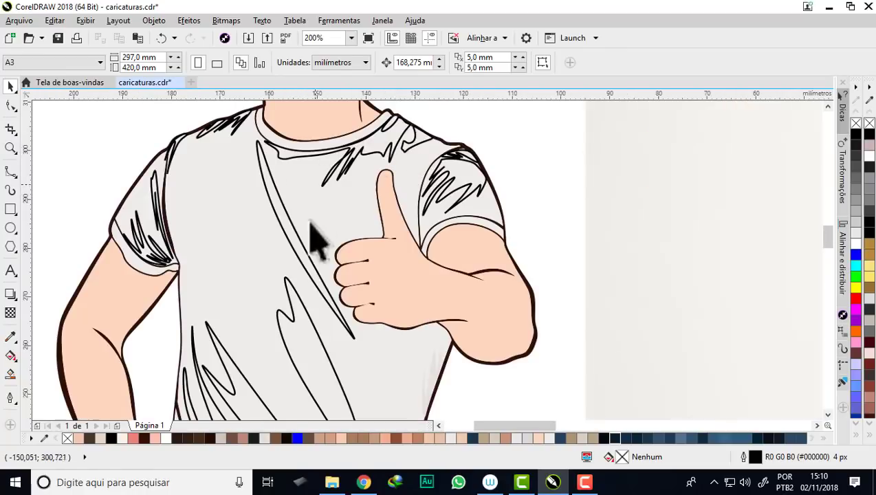
scroll(356, 221, "down", 1)
scroll(289, 192, "up", 2)
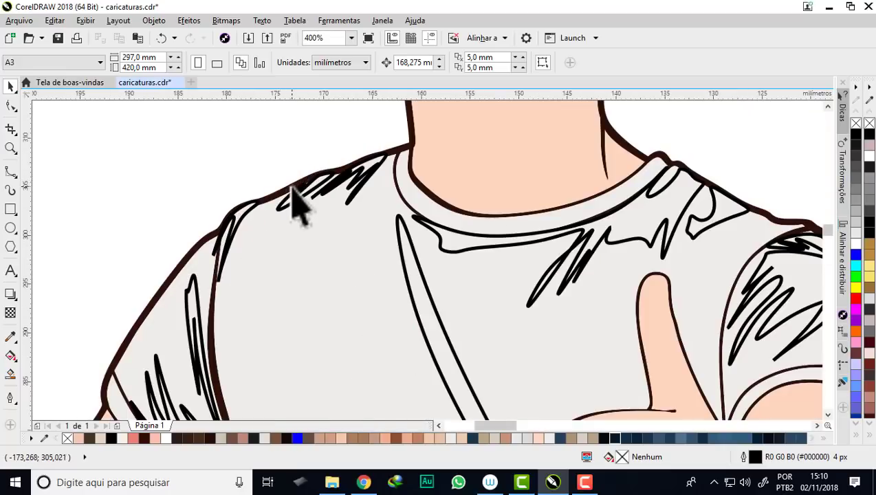
scroll(295, 206, "up", 1)
left_click(295, 182)
scroll(295, 182, "down", 1)
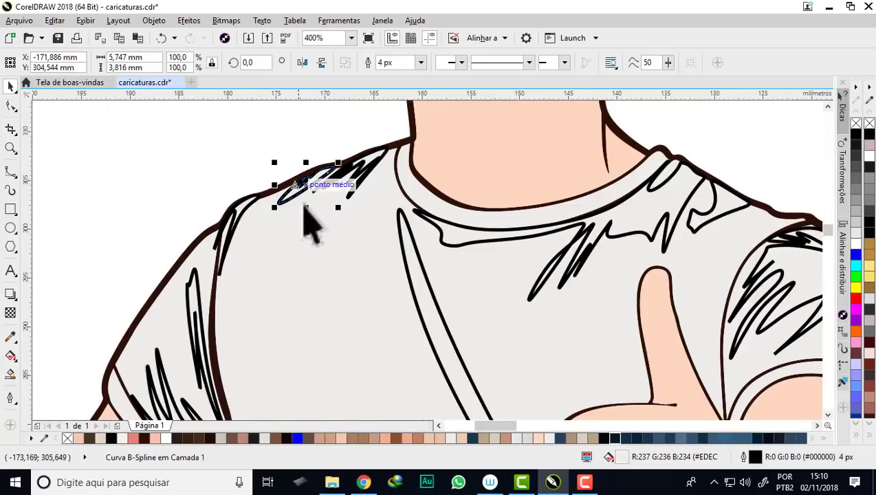
left_click(403, 241, "shift")
left_click(444, 241, "shift")
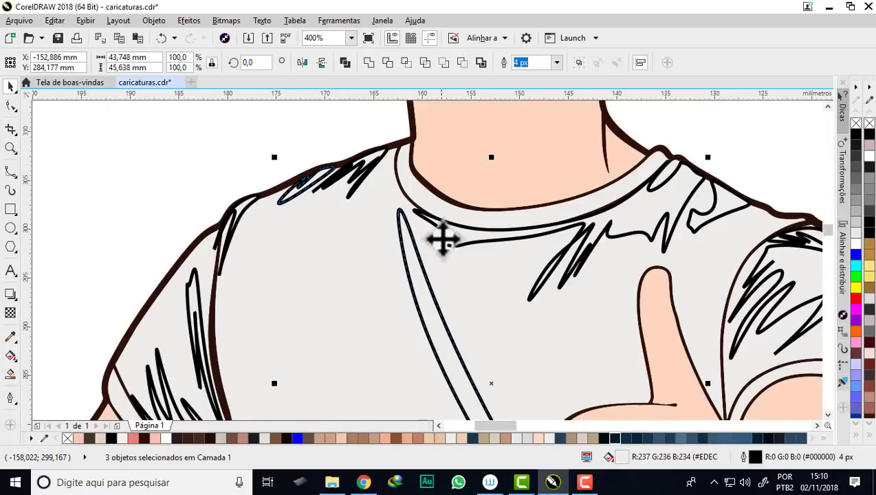
left_click(731, 210, "shift")
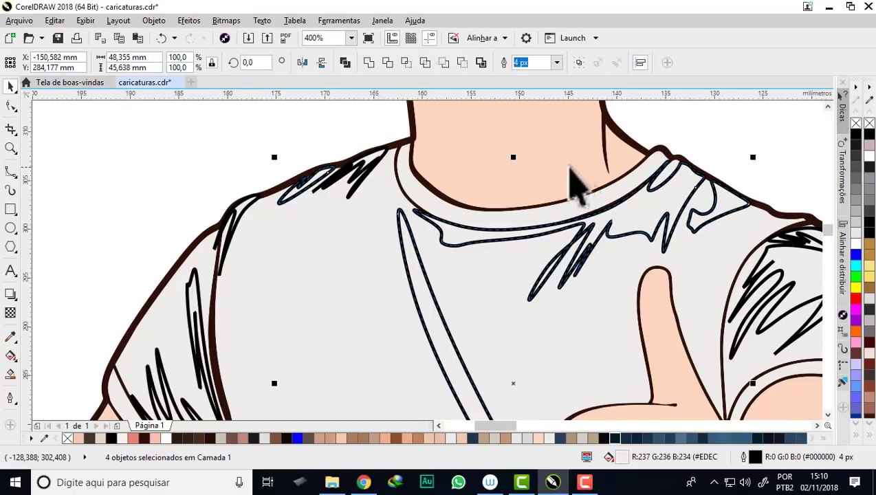
scroll(573, 182, "down", 1)
scroll(375, 220, "up", 1)
scroll(357, 209, "down", 1)
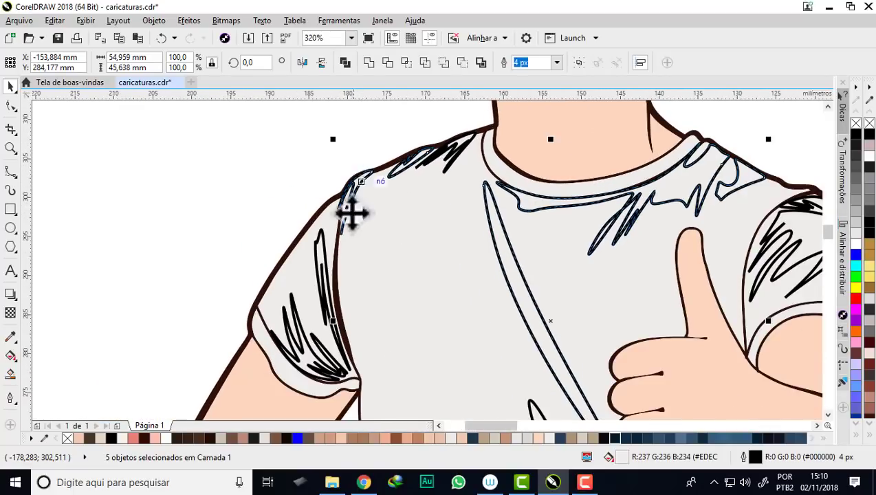
Step: Add the shoulder, sleeve, lower shirt, waist and hip fold curves, reaching 17 selected objects
left_click(322, 290, "shift")
scroll(322, 289, "up", 1)
left_click(332, 255, "shift")
scroll(337, 227, "down", 1)
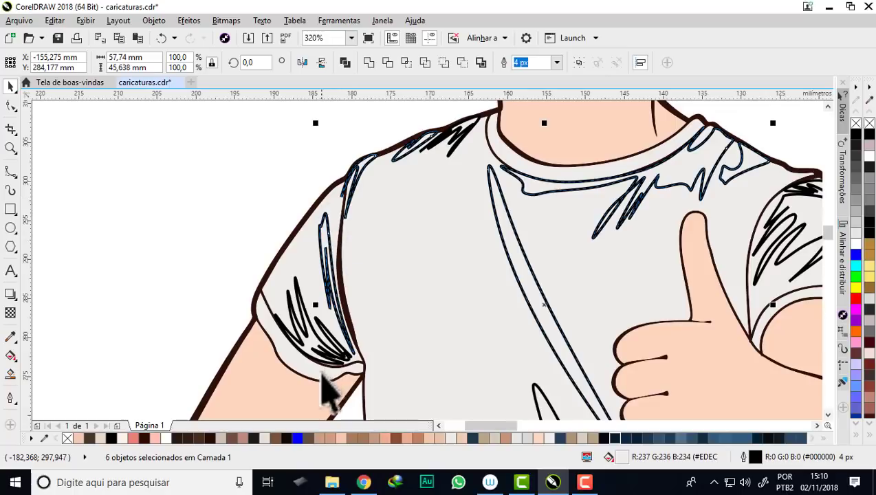
scroll(322, 371, "up", 1)
left_click(308, 336, "shift")
scroll(205, 233, "down", 1)
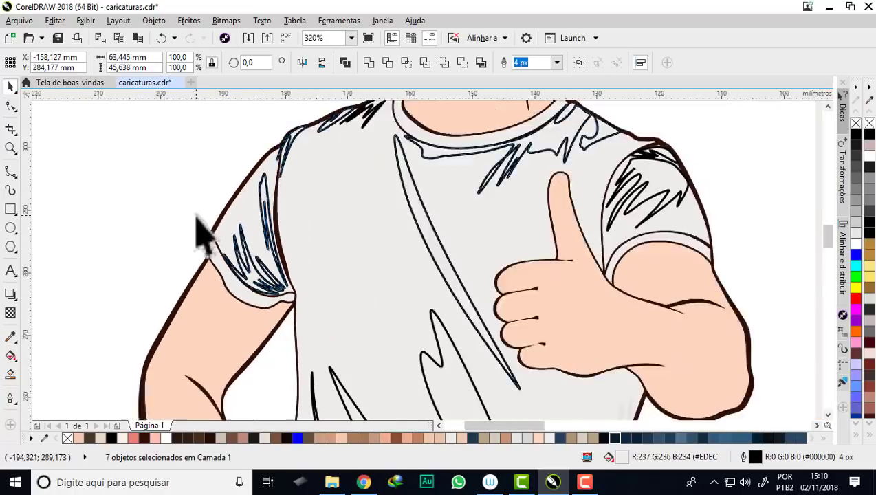
scroll(195, 231, "down", 1)
left_click(376, 356, "shift")
scroll(335, 257, "down", 1)
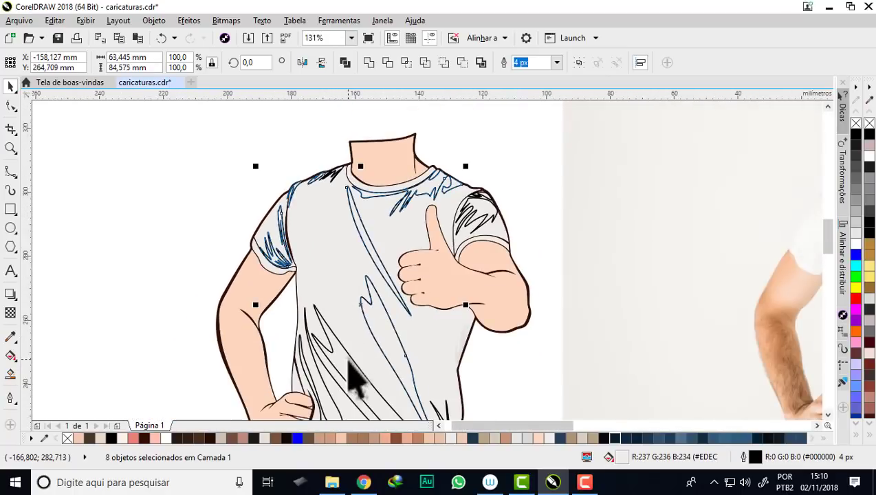
scroll(347, 366, "up", 1)
left_click(318, 244, "shift")
scroll(318, 244, "down", 1)
scroll(323, 395, "up", 1)
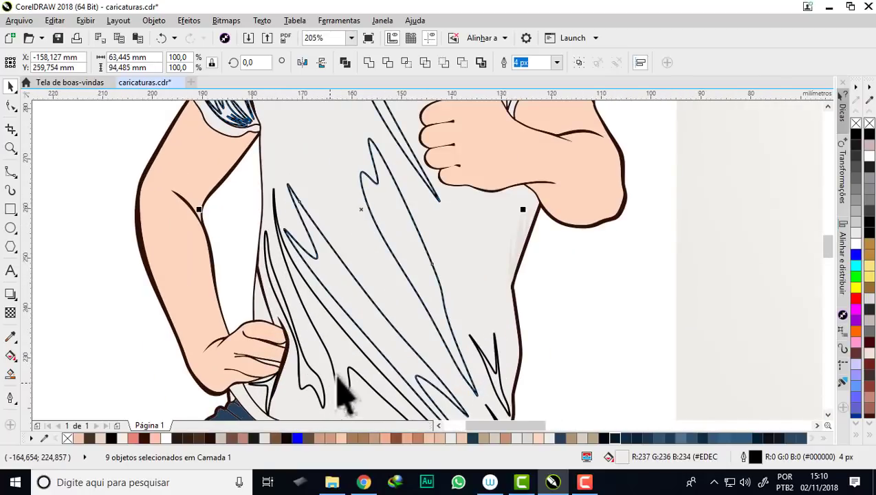
left_click(318, 382, "shift")
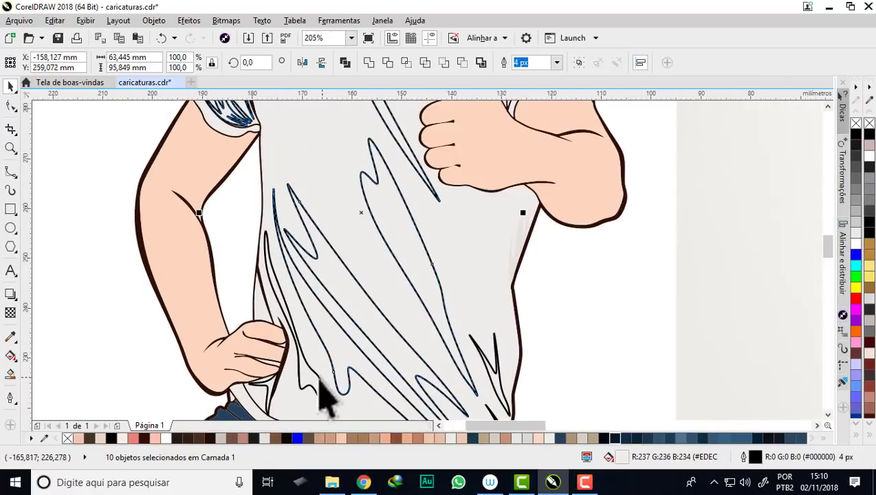
left_click(256, 400, "shift")
scroll(273, 400, "down", 1)
left_click(283, 358, "shift")
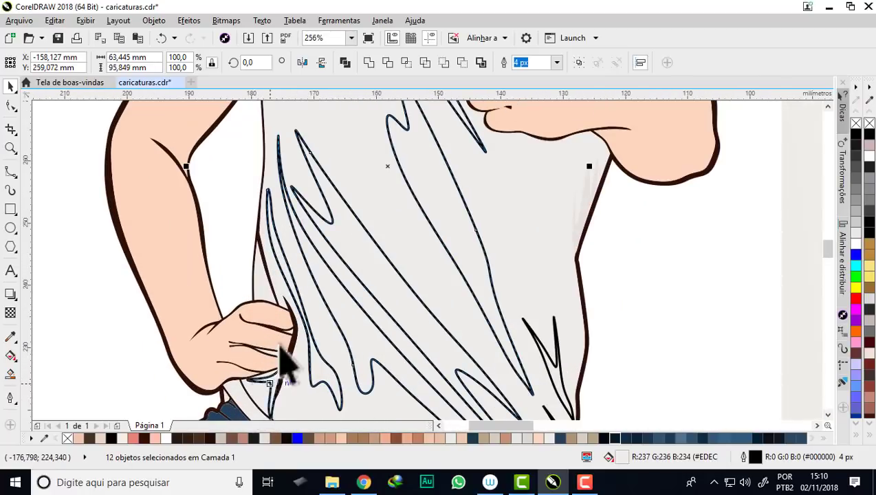
scroll(252, 201, "down", 2)
scroll(253, 202, "up", 2)
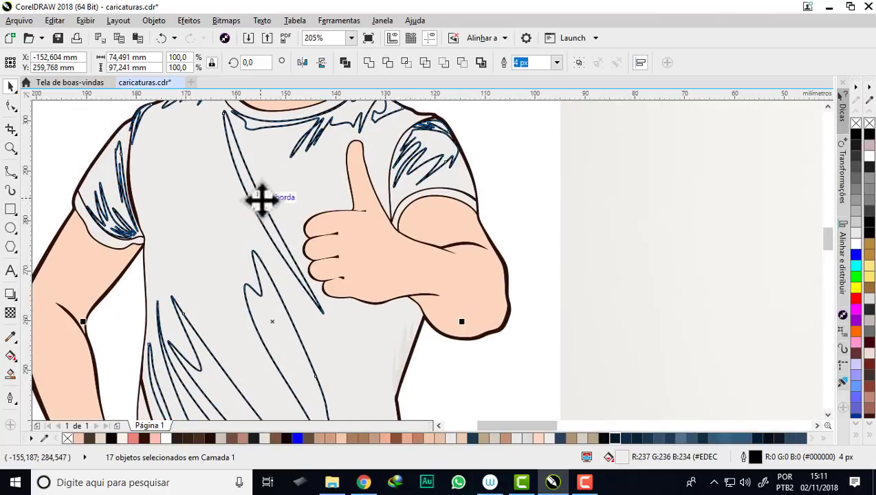
scroll(261, 200, "down", 2)
scroll(280, 192, "up", 2)
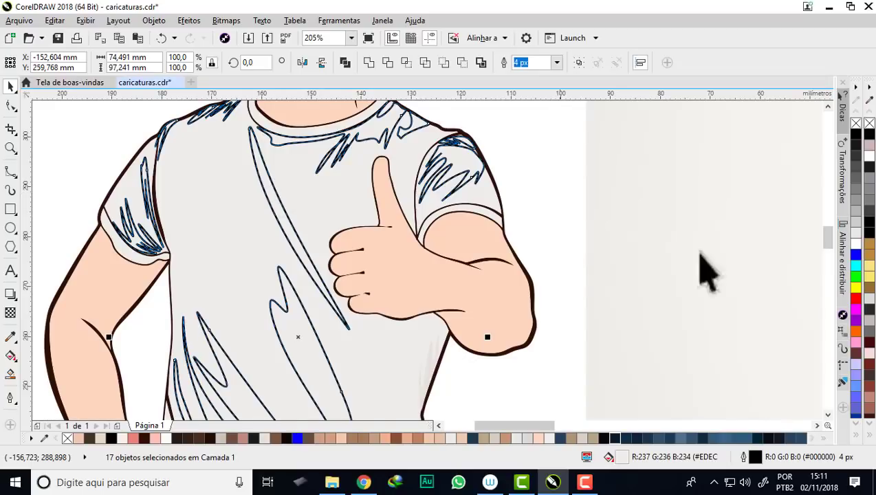
key("ctrl")
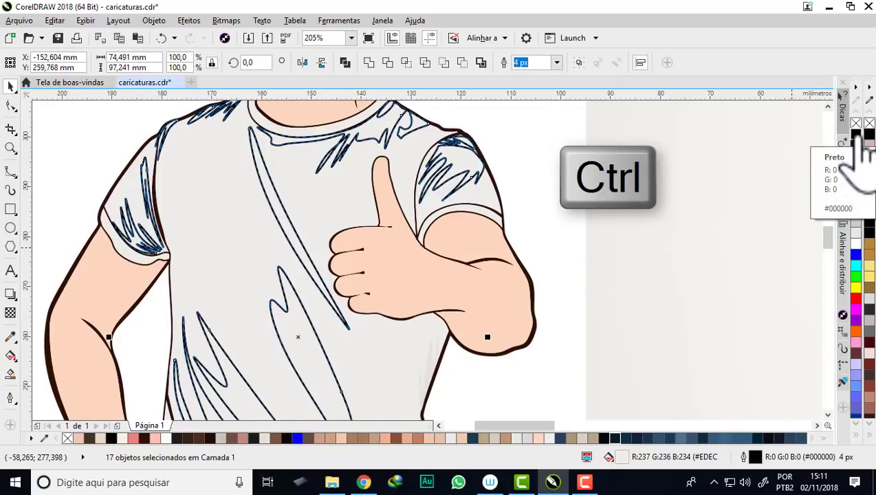
Step: Fill the 17 fold shapes with grey R201 G200 B198 and remove their outlines
left_click_drag(856, 135, 859, 189)
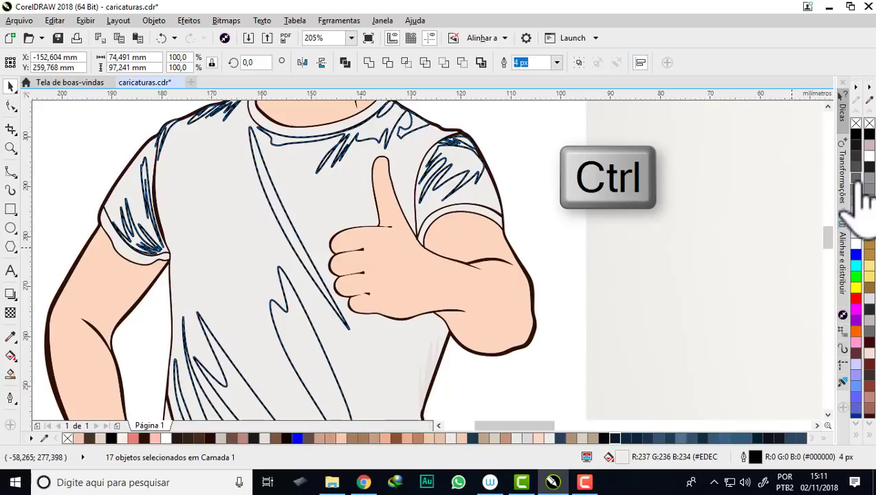
left_click(859, 185, "ctrl")
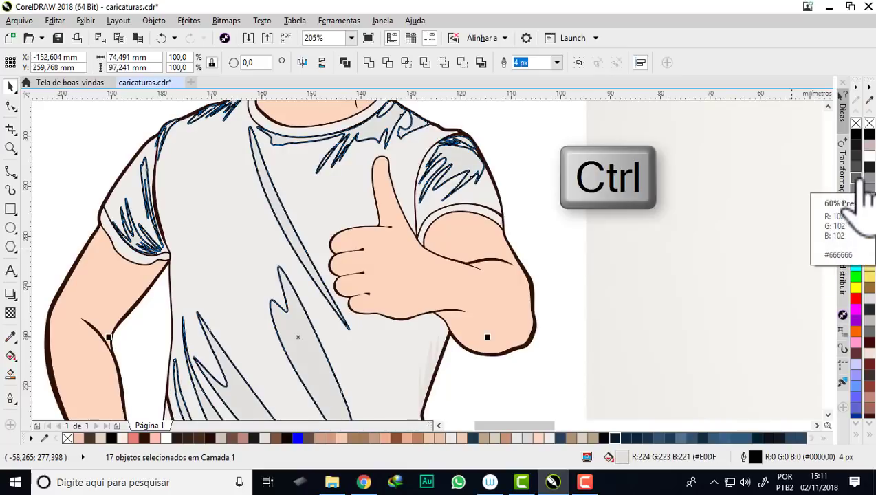
left_click(859, 187, "ctrl")
left_click(859, 186, "ctrl")
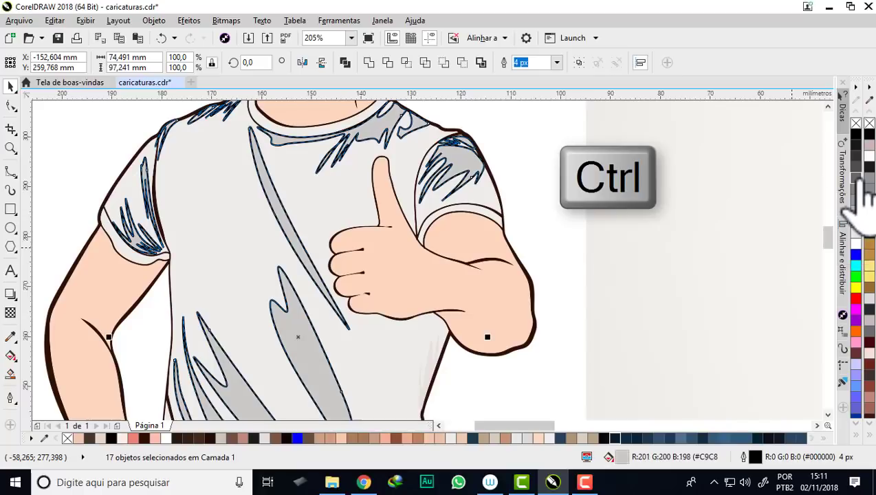
scroll(451, 147, "down", 2)
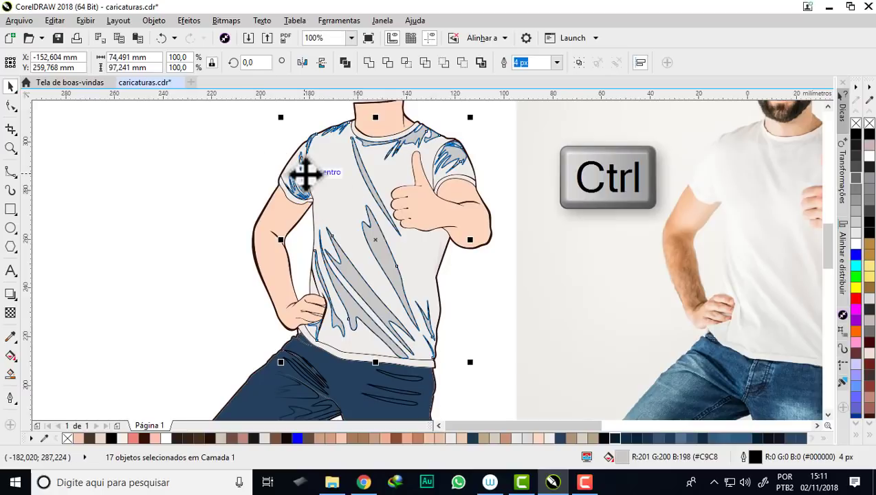
right_click(855, 124)
Step: Give the long grey stroke across the shirt a linear transparency fade
left_click(134, 174)
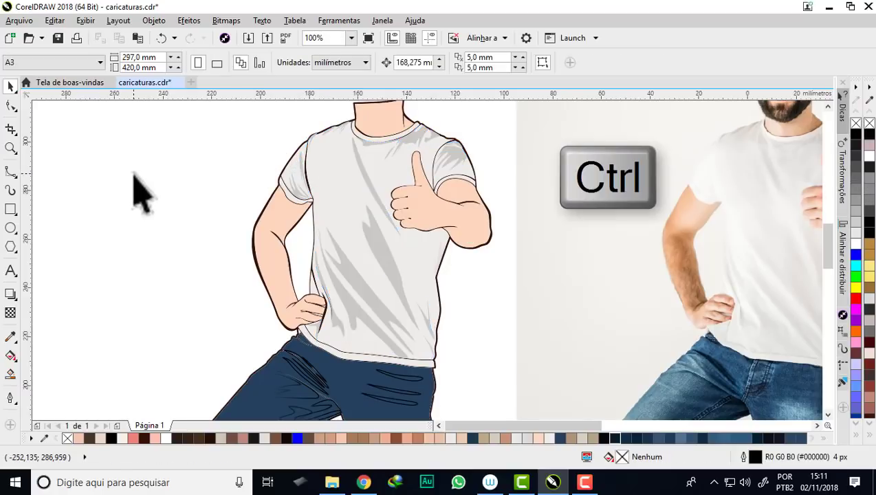
scroll(362, 217, "down", 1)
scroll(364, 206, "down", 1)
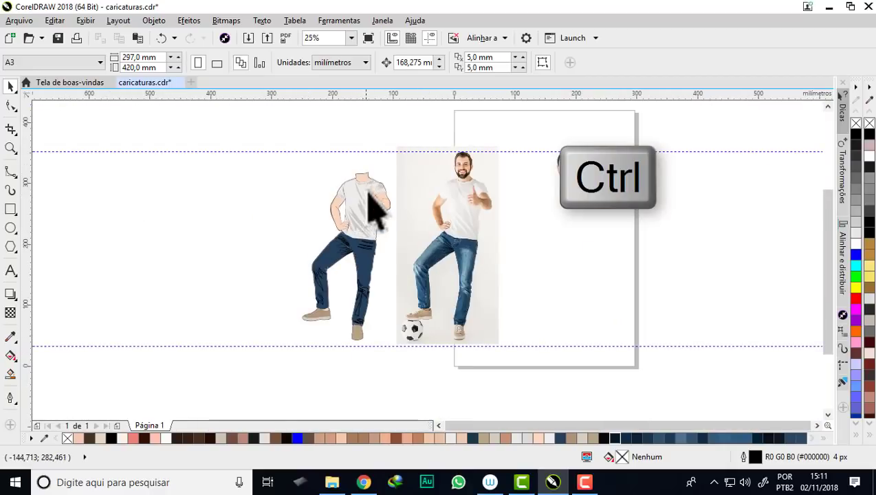
scroll(369, 196, "up", 3)
scroll(313, 158, "down", 1)
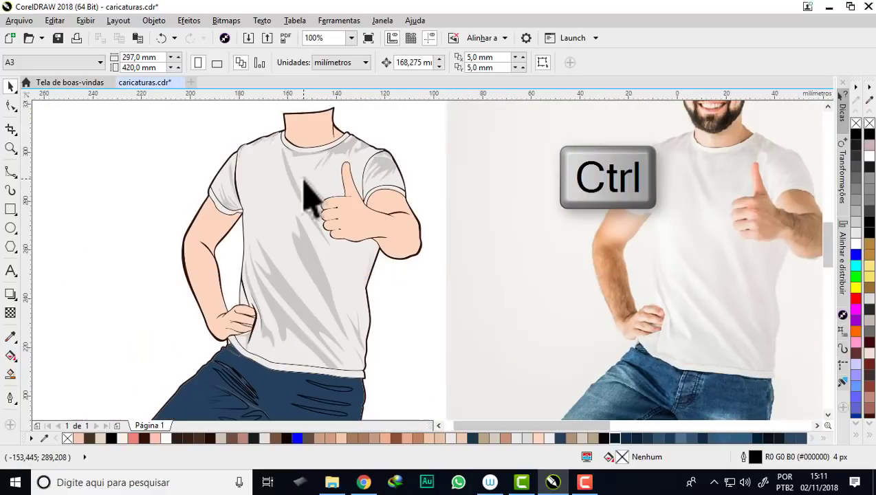
left_click(10, 312)
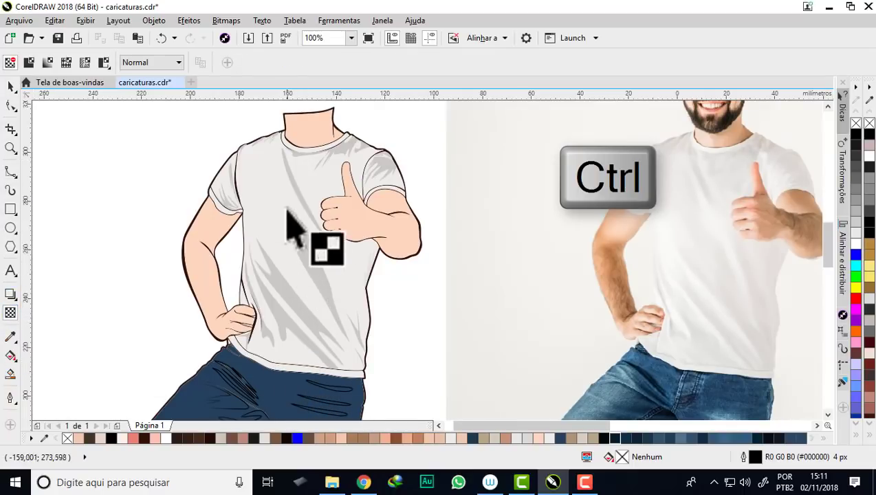
scroll(299, 200, "up", 3)
left_click(332, 269)
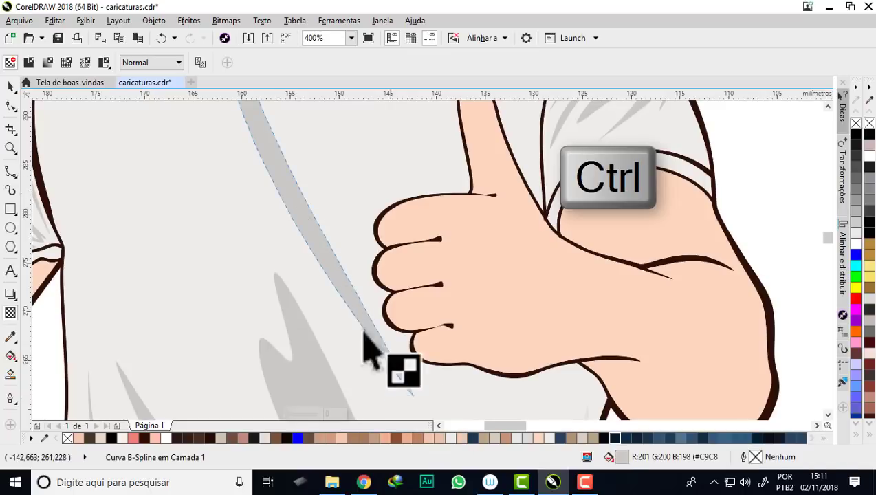
left_click_drag(291, 194, 376, 330)
left_click_drag(393, 371, 422, 393)
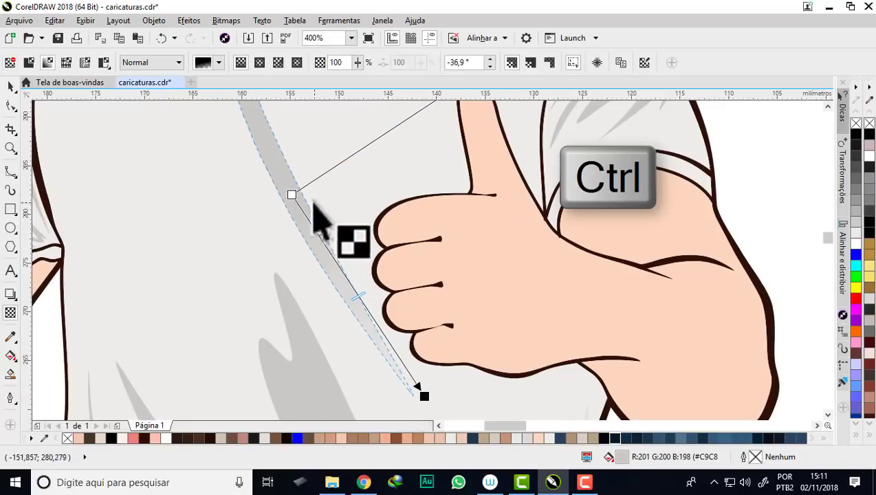
left_click_drag(291, 195, 269, 149)
Step: Add linear transparency fades to a second shirt stroke and the sleeve shading
scroll(313, 186, "down", 2)
scroll(332, 309, "down", 2)
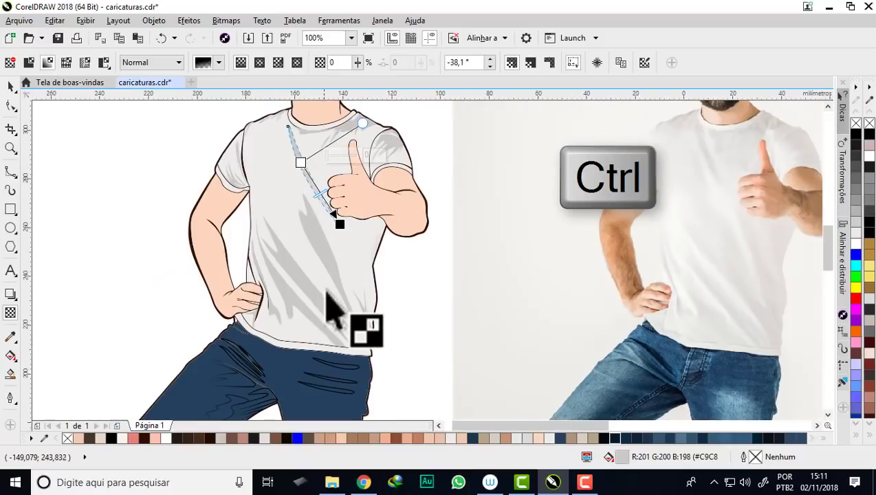
scroll(312, 224, "up", 4)
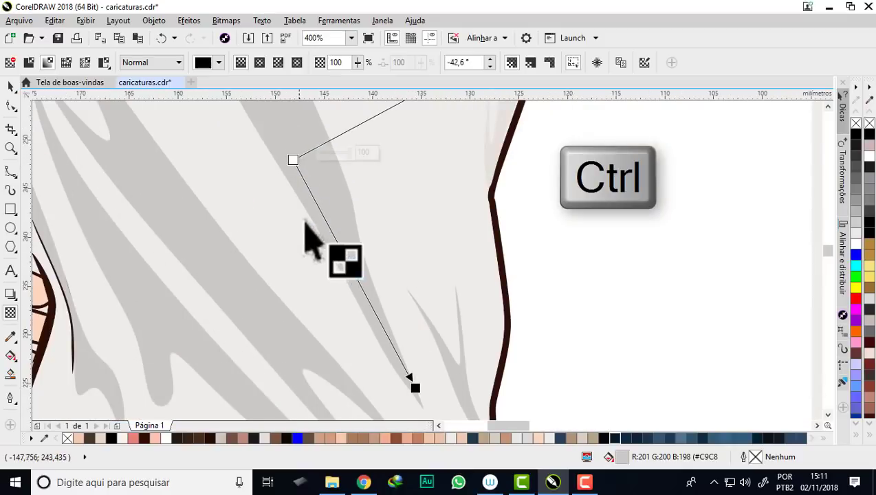
scroll(357, 288, "down", 1)
left_click(352, 274)
mouse_move(333, 234)
left_mouse_down()
mouse_move(445, 361)
mouse_move(317, 248)
left_mouse_up()
scroll(318, 247, "down", 1)
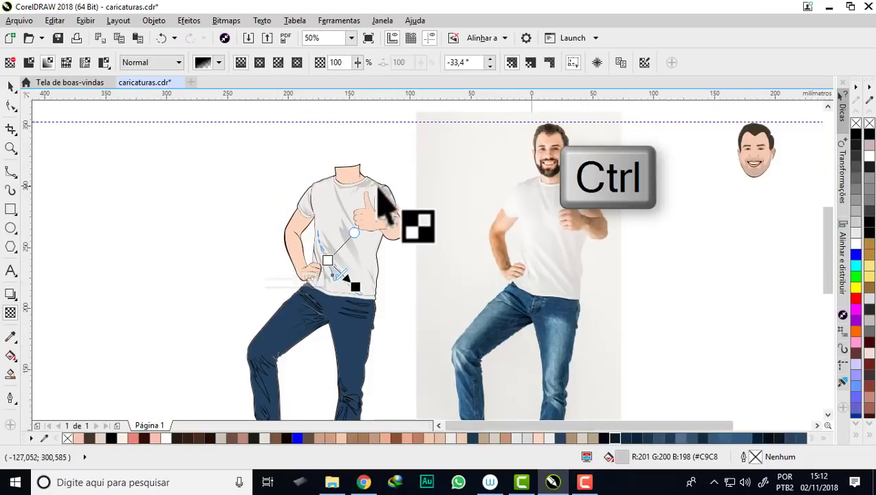
scroll(378, 202, "up", 1)
scroll(395, 201, "up", 1)
left_click(409, 236)
left_click_drag(424, 227, 365, 309)
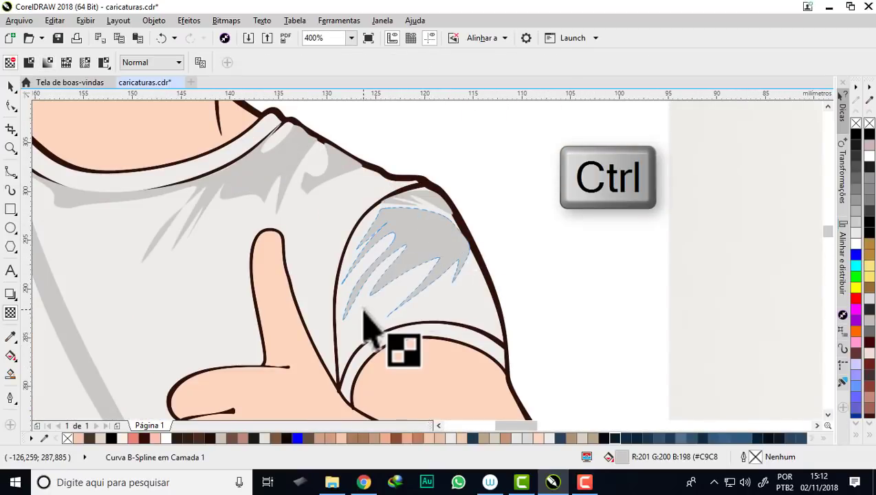
Step: Fade the strokes near the collar and at the shoulder with linear transparency
left_click(279, 166)
left_click_drag(283, 152, 294, 254)
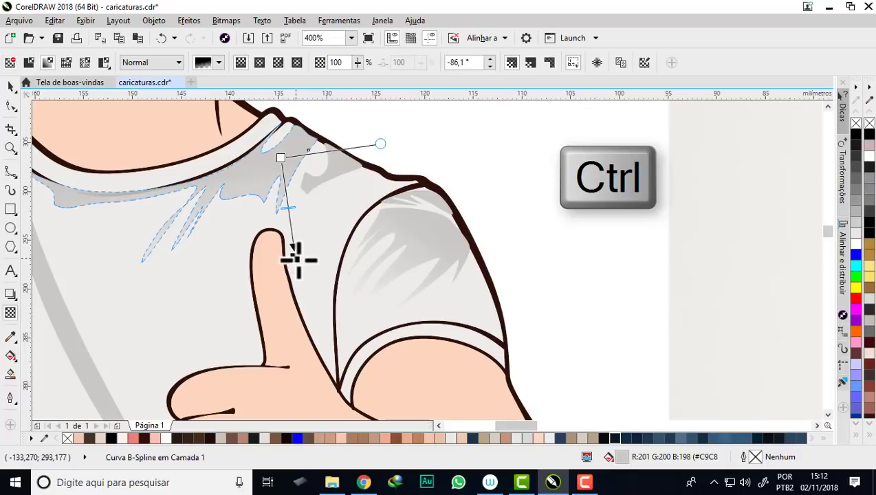
key("Escape")
left_click(343, 172)
left_click_drag(347, 157, 317, 222)
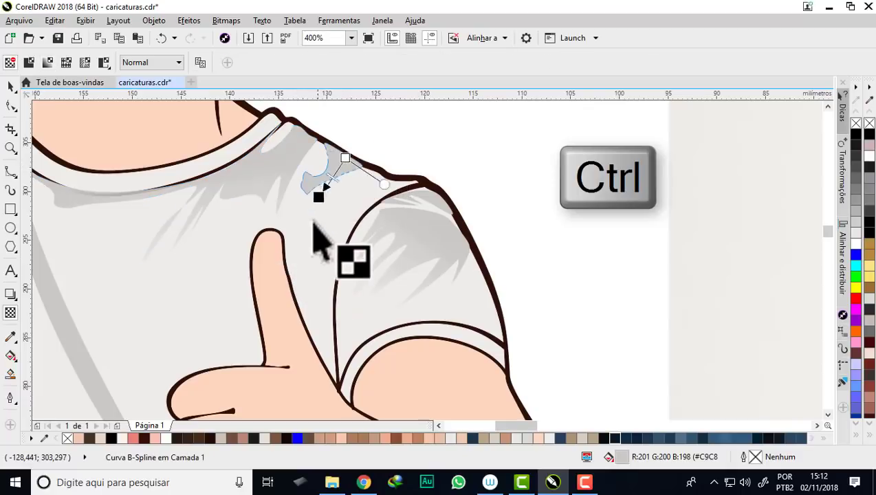
key("Escape")
scroll(354, 168, "down", 1)
scroll(354, 168, "down", 1)
scroll(274, 166, "up", 1)
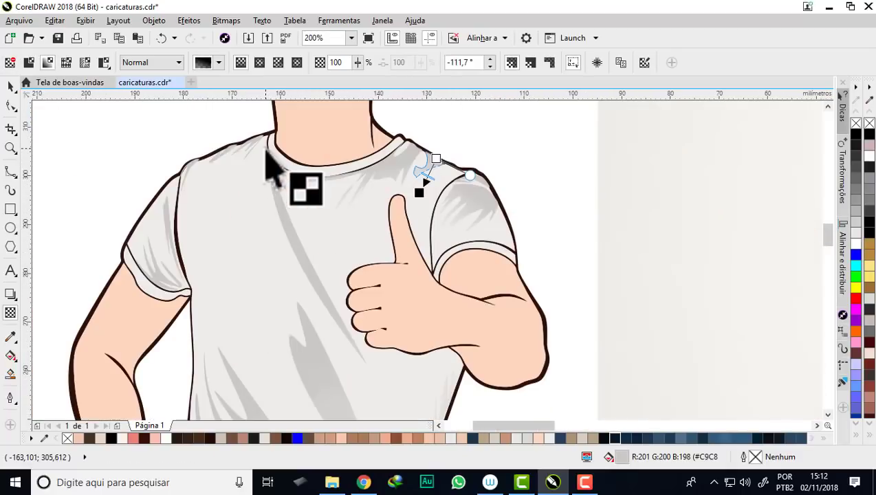
scroll(242, 157, "down", 1)
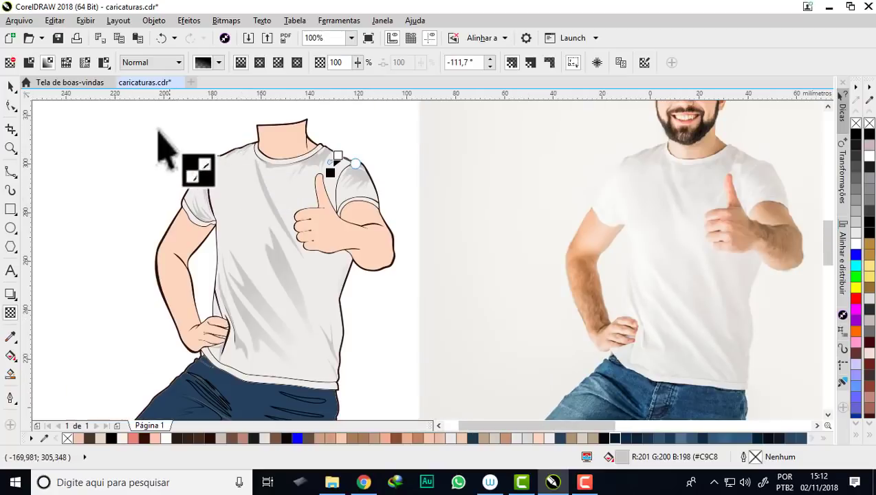
left_click(10, 86)
scroll(292, 172, "down", 1)
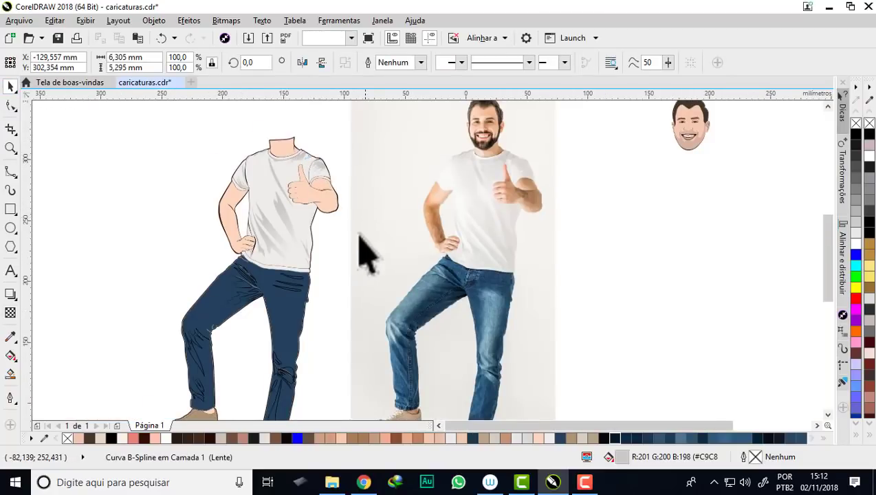
Step: Marquee-select the 13 fold-shadow shapes on the upper jeans, undoing an accidental move
left_click(337, 261)
scroll(307, 242, "up", 1)
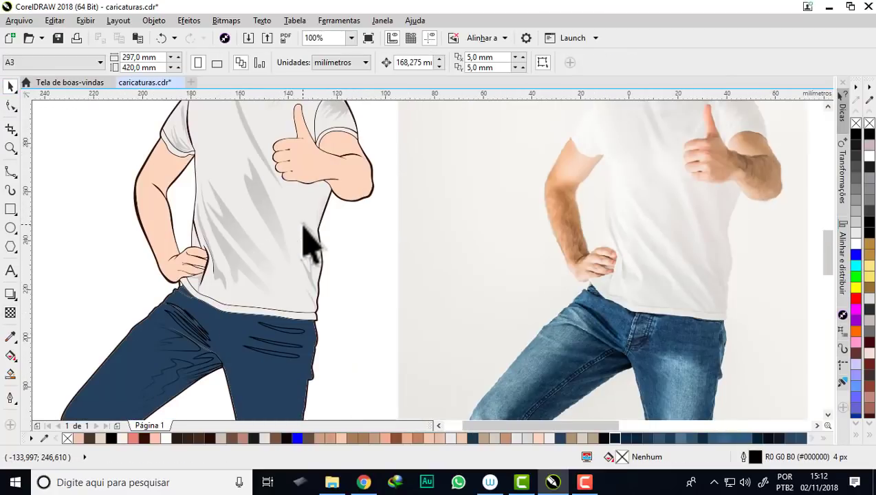
scroll(332, 219, "down", 1)
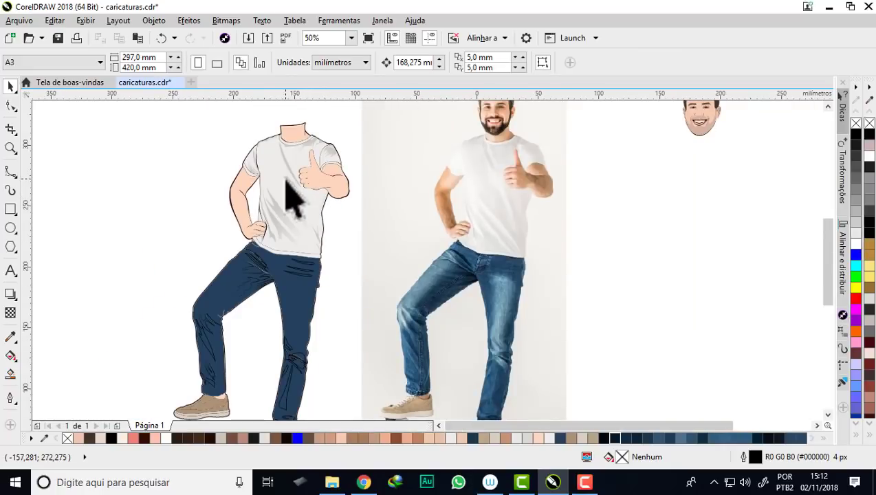
scroll(303, 182, "down", 1)
scroll(278, 254, "up", 2)
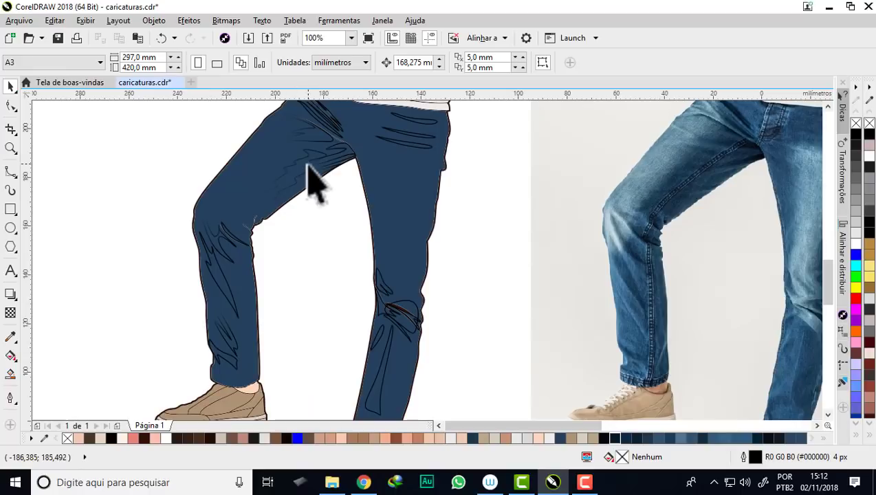
scroll(302, 206, "down", 1)
scroll(336, 171, "up", 1)
scroll(367, 172, "up", 1)
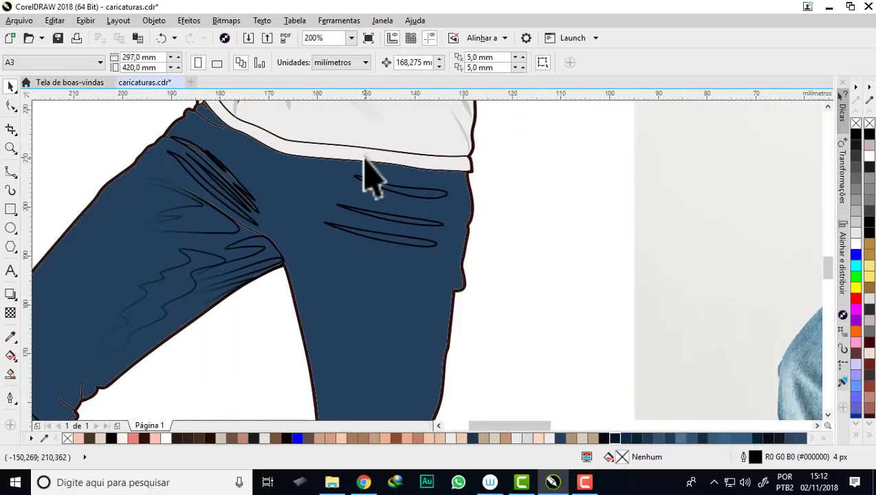
scroll(371, 176, "down", 1)
left_click_drag(165, 156, 453, 287)
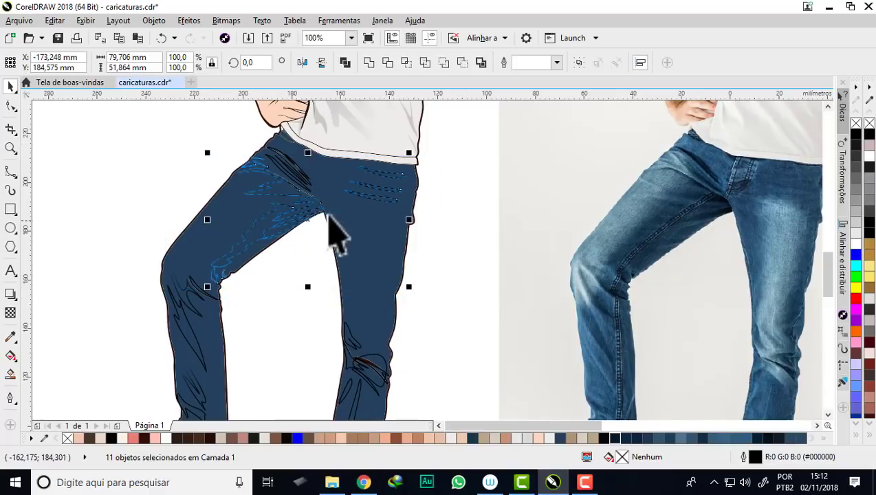
left_click_drag(310, 220, 530, 180)
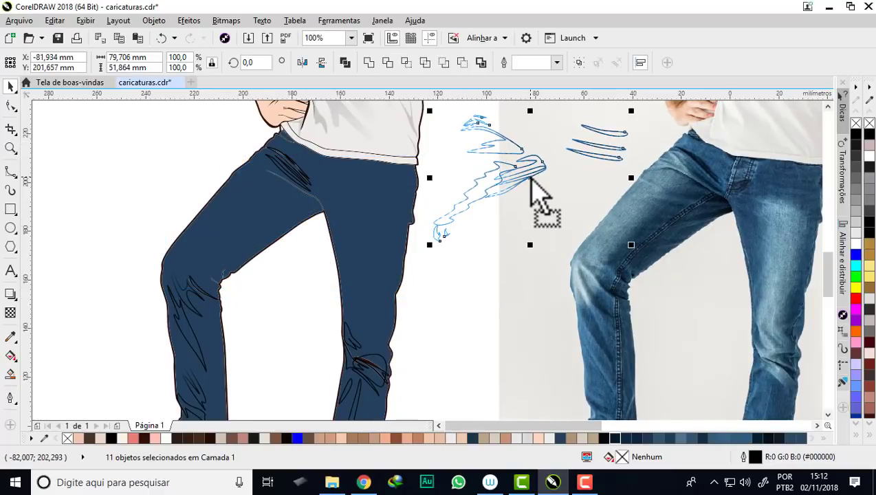
key("ctrl+z")
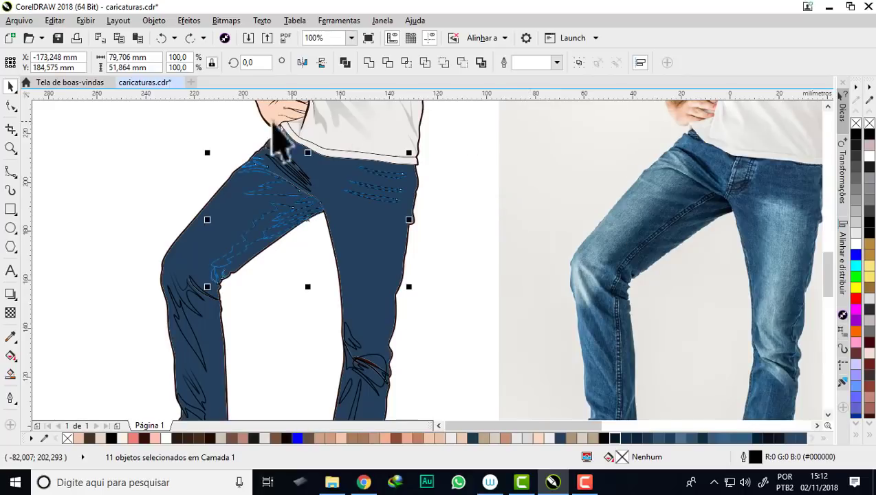
left_click_drag(173, 135, 440, 282)
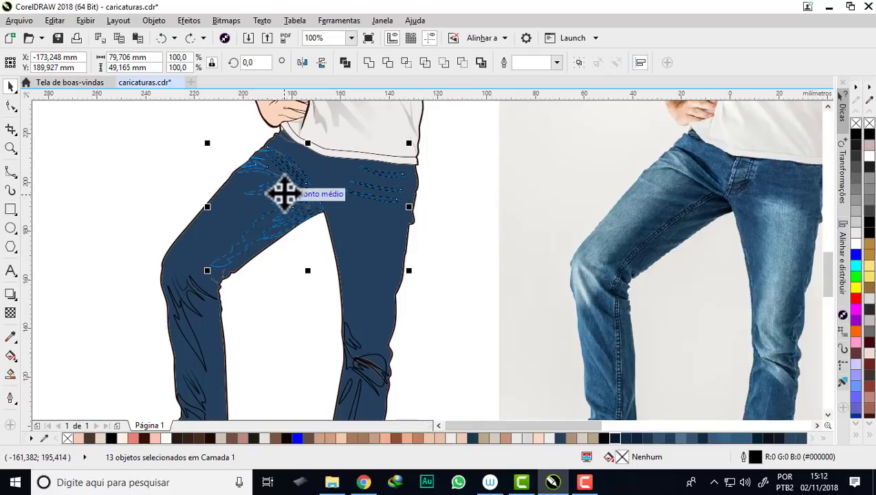
Step: Darken the selected jeans shadows to a dark navy #0D1621 fill
scroll(279, 187, "up", 1)
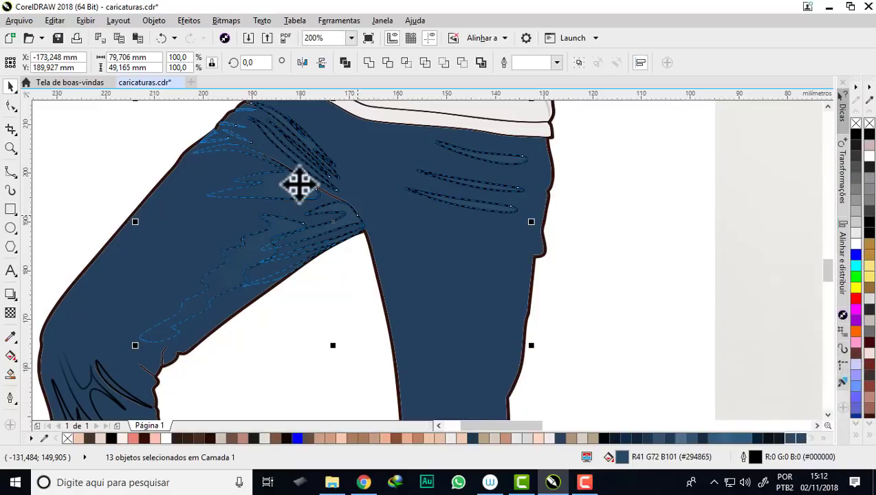
scroll(283, 182, "up", 2)
scroll(283, 182, "down", 1)
scroll(283, 182, "down", 1)
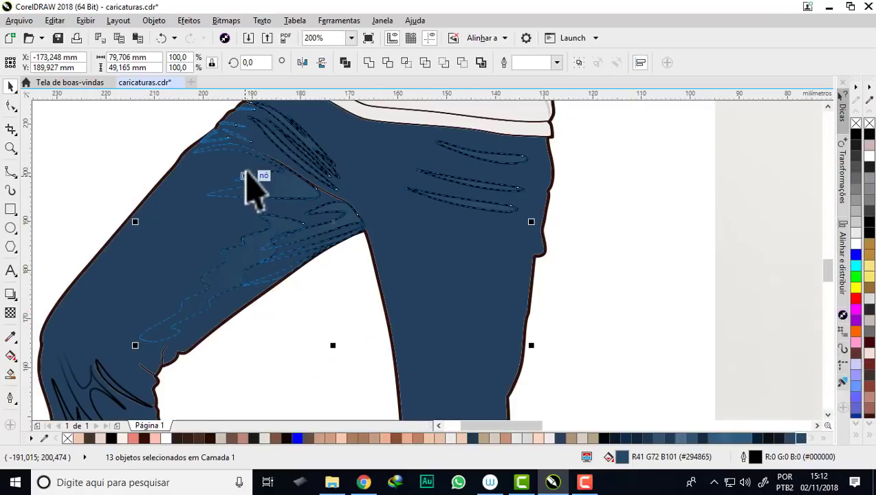
left_click(607, 438)
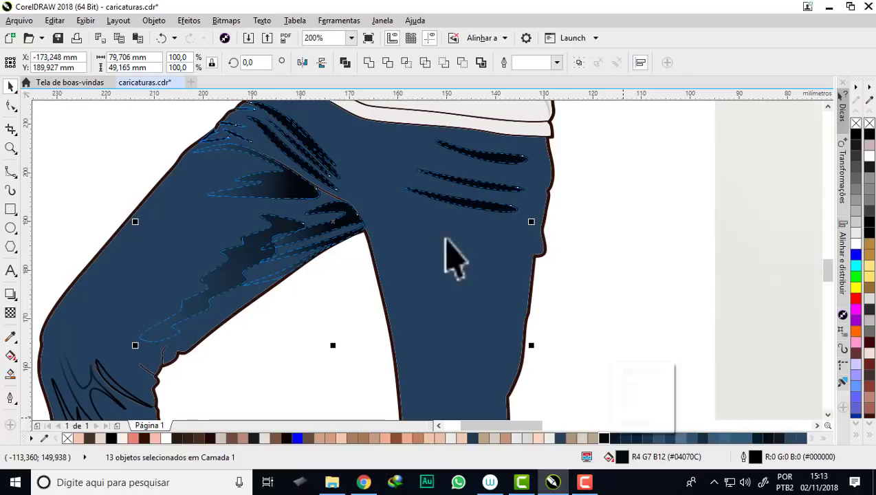
scroll(470, 183, "up", 1)
scroll(470, 182, "up", 2)
scroll(469, 182, "down", 3)
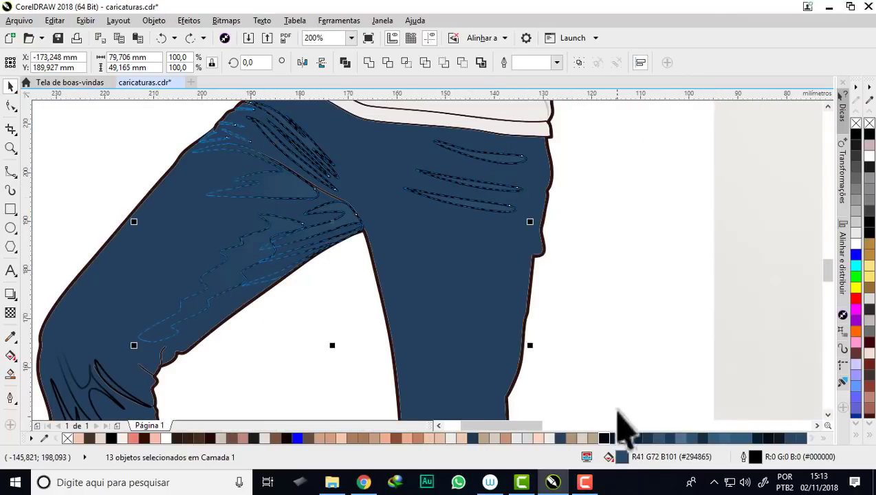
left_click(607, 439)
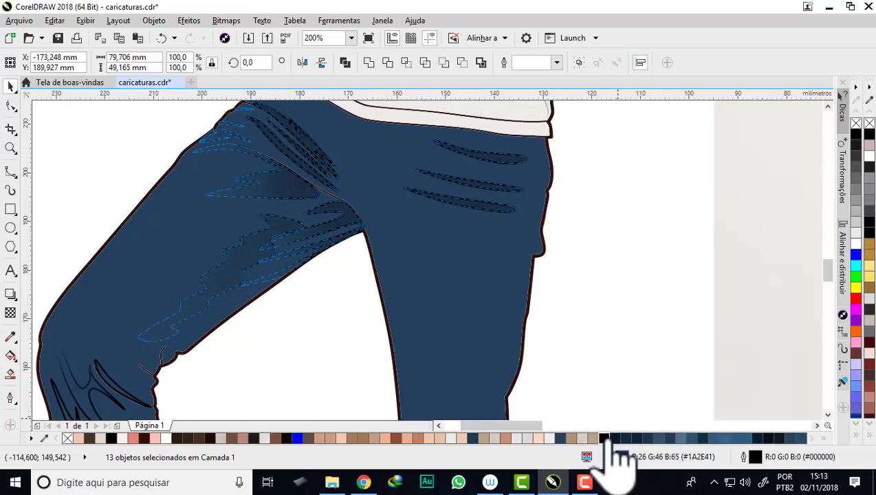
left_click(607, 439, "ctrl")
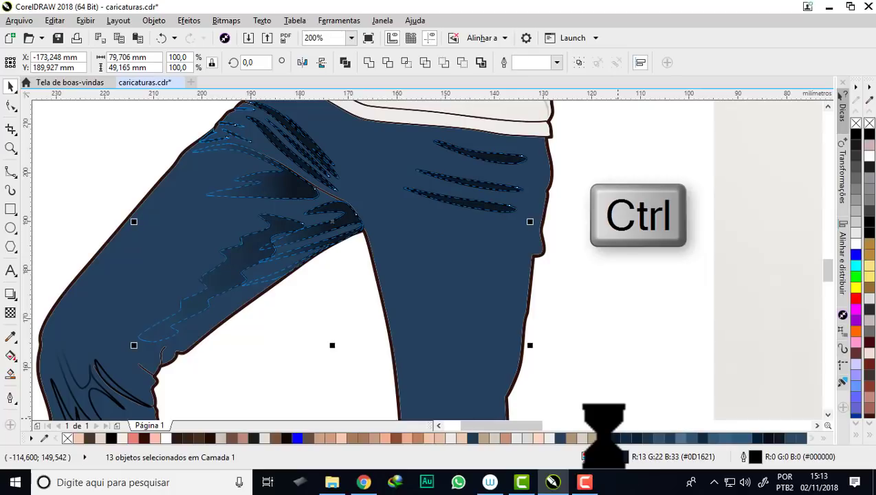
Step: Select and deselect the jeans shading shapes to compare them against the reference photo
key("Escape")
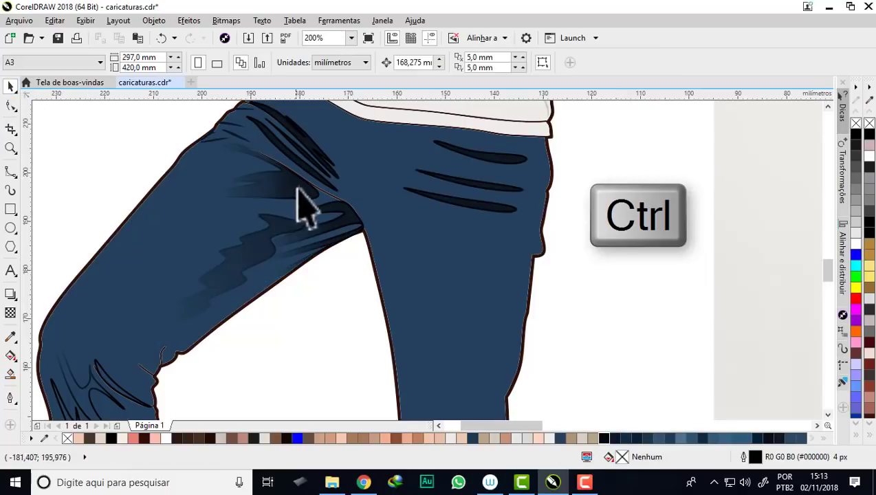
scroll(328, 199, "down", 2)
scroll(329, 200, "up", 2)
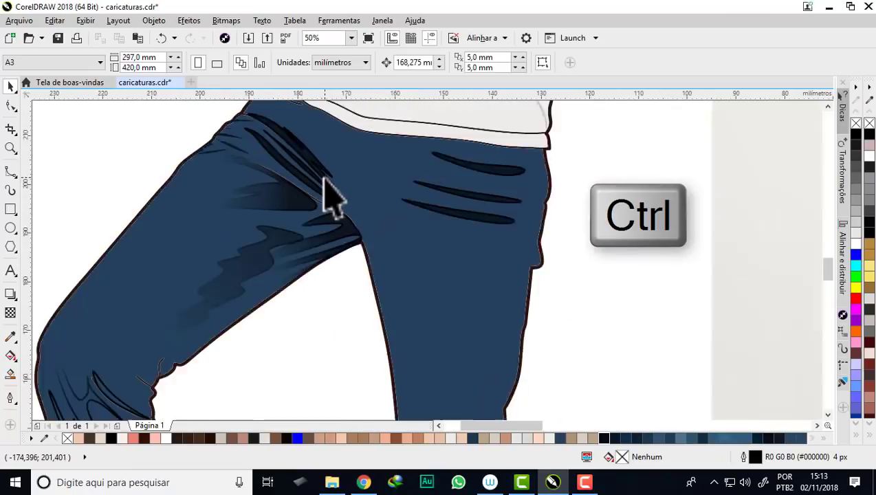
scroll(329, 199, "up", 1)
scroll(329, 200, "down", 2)
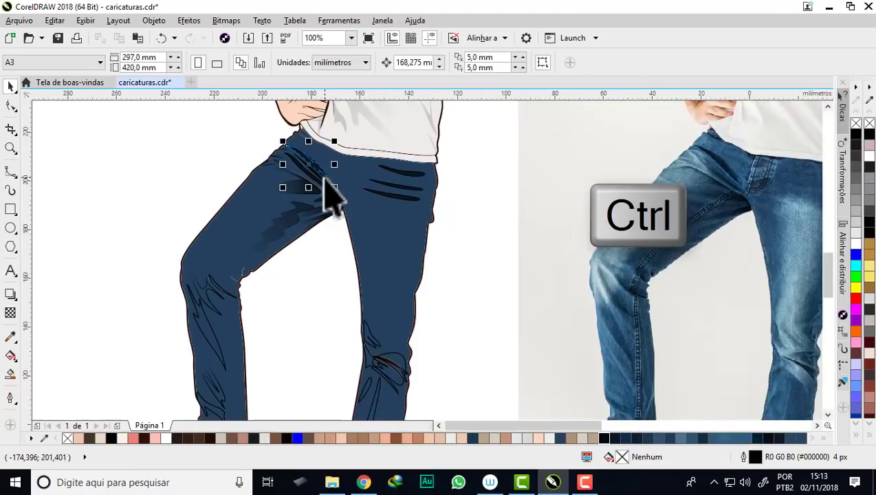
left_click_drag(214, 126, 446, 285)
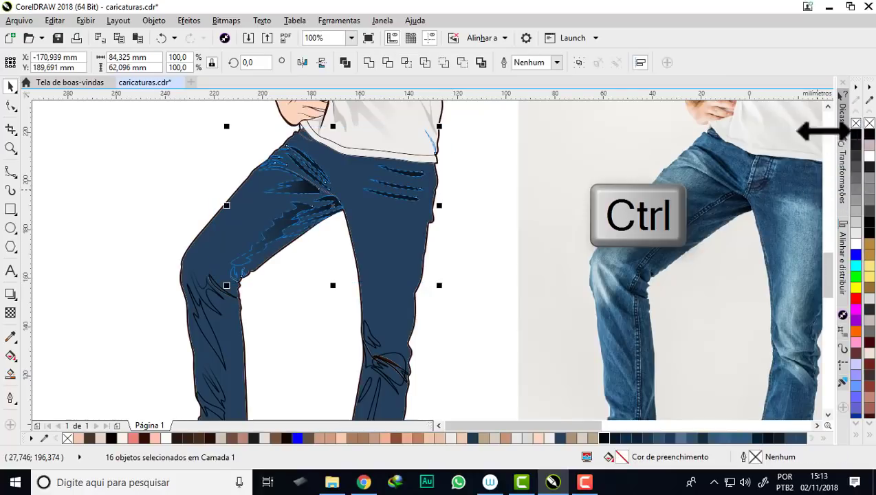
left_click(568, 171)
scroll(343, 172, "up", 1)
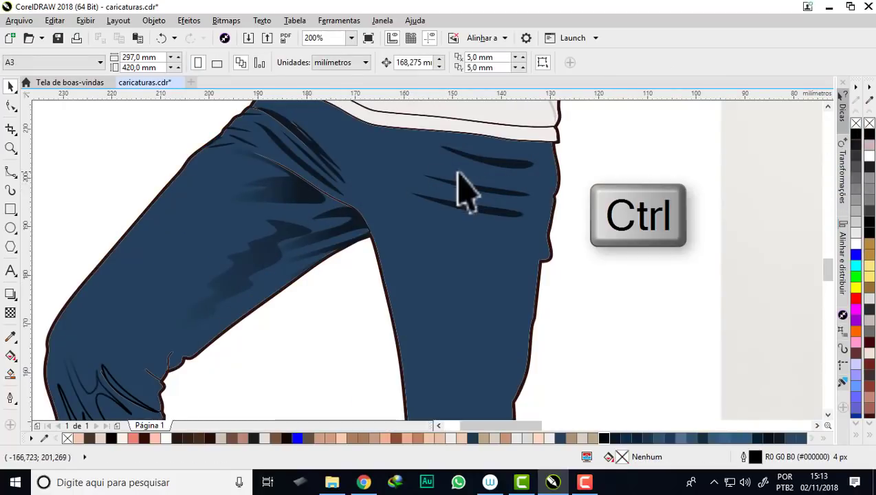
scroll(426, 165, "down", 2)
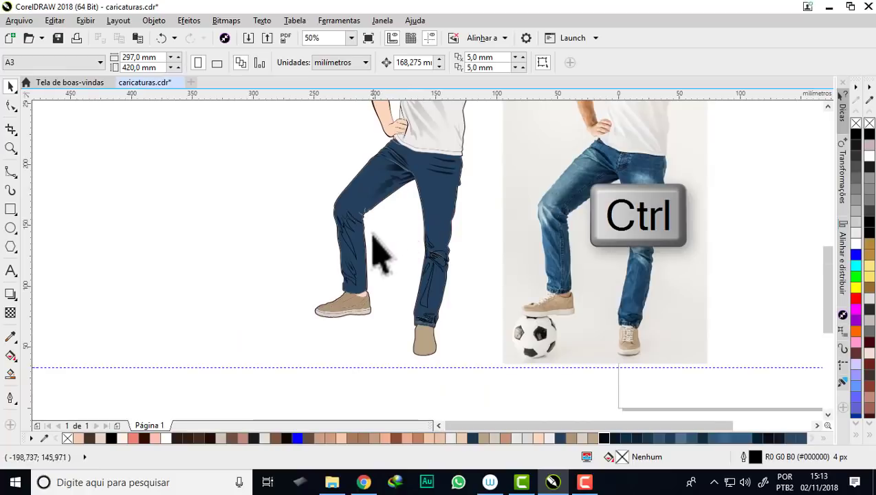
scroll(374, 251, "up", 1)
scroll(313, 226, "down", 1)
scroll(296, 251, "right", 1)
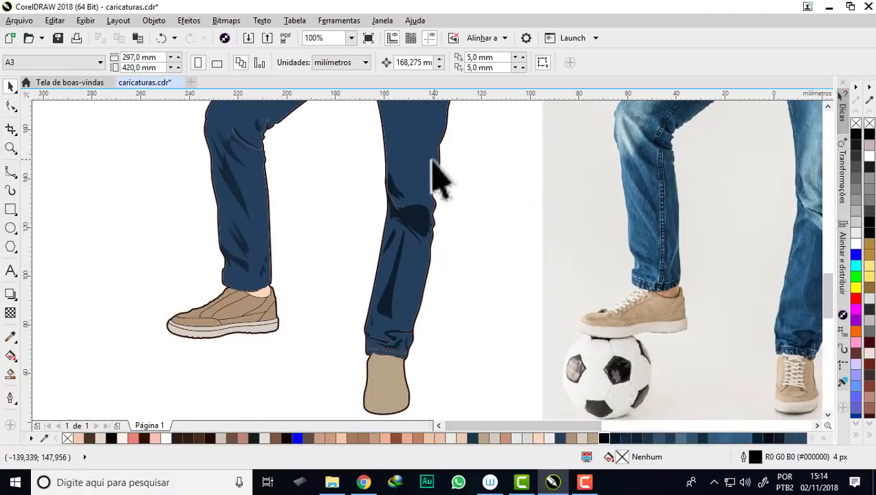
scroll(377, 274, "up", 1)
scroll(393, 269, "down", 3)
scroll(453, 244, "up", 1)
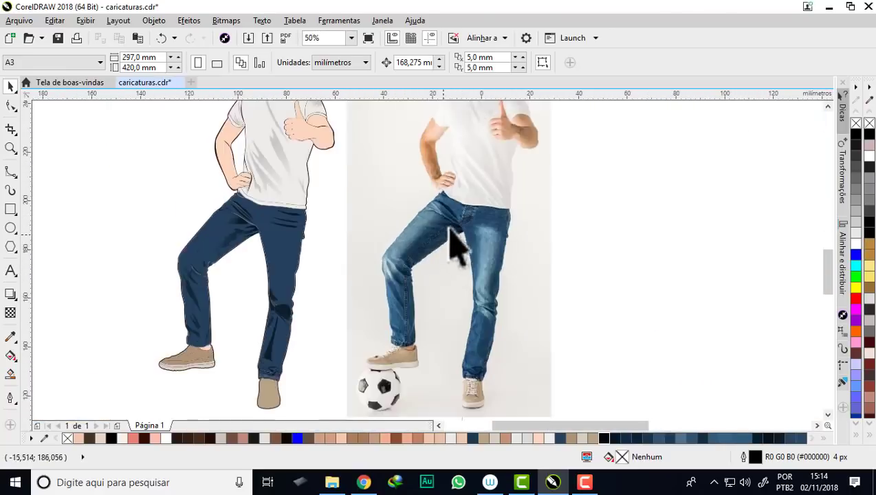
scroll(488, 220, "up", 2)
scroll(474, 240, "up", 1)
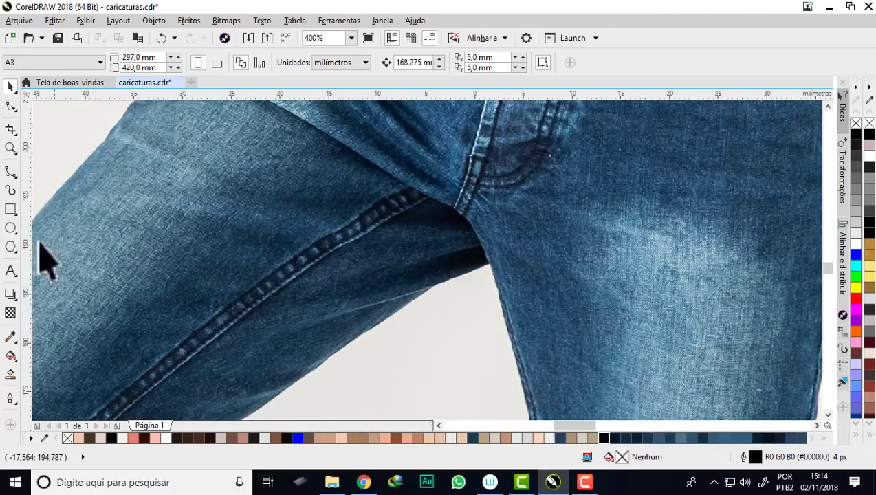
Step: Sample the near-black #04070C from the photo's denim crease with the Eyedropper
left_click(11, 336)
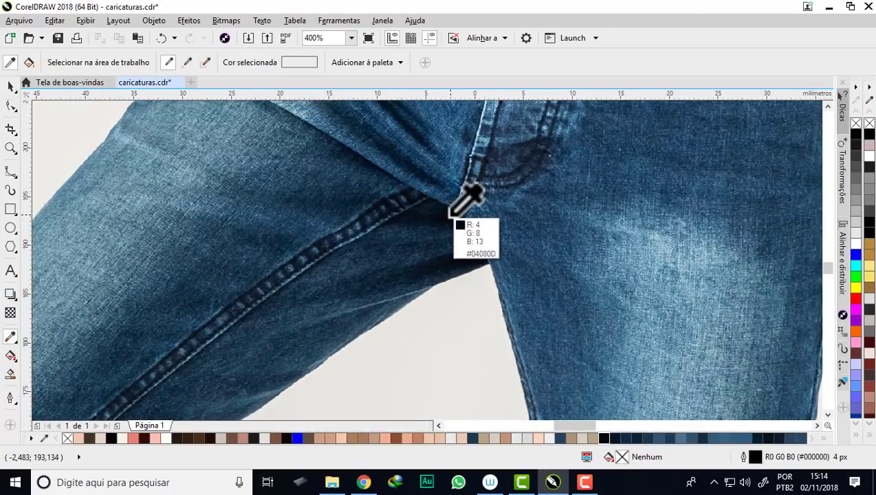
left_click(450, 214)
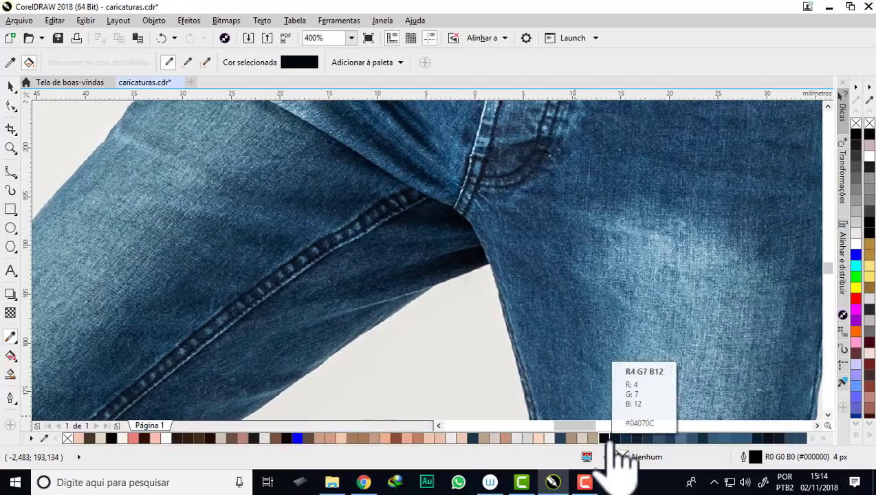
left_click(10, 86)
scroll(343, 260, "down", 1)
scroll(347, 185, "down", 1)
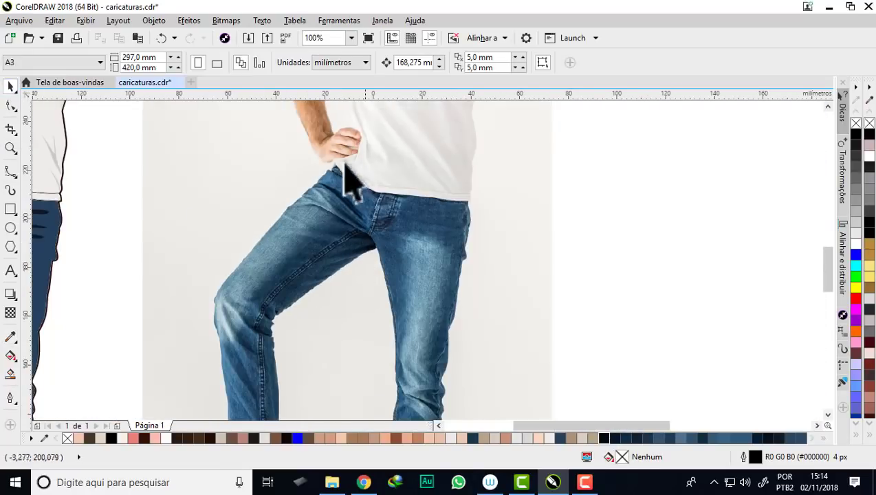
scroll(369, 213, "down", 3)
scroll(329, 212, "up", 2)
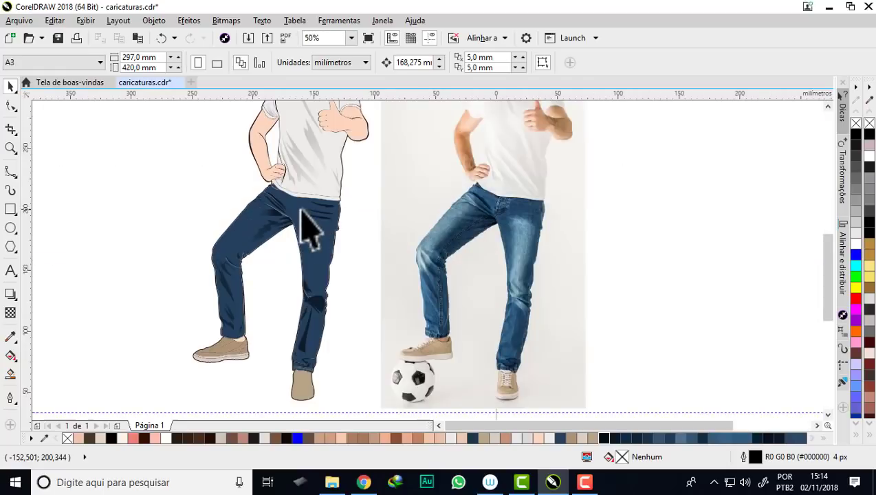
scroll(303, 211, "up", 2)
scroll(300, 224, "down", 2)
scroll(336, 244, "up", 1)
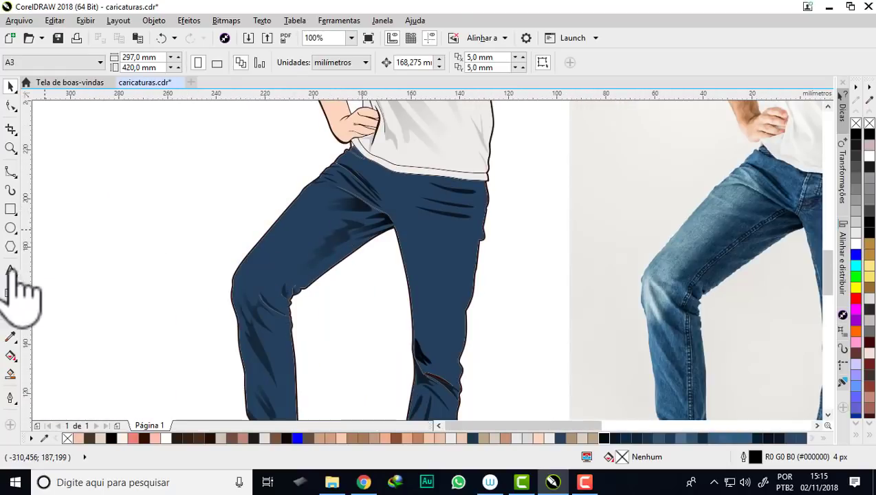
Step: Trace a B-Spline curve along the photo's straight jeans leg, from thigh around the knee
left_click(15, 170)
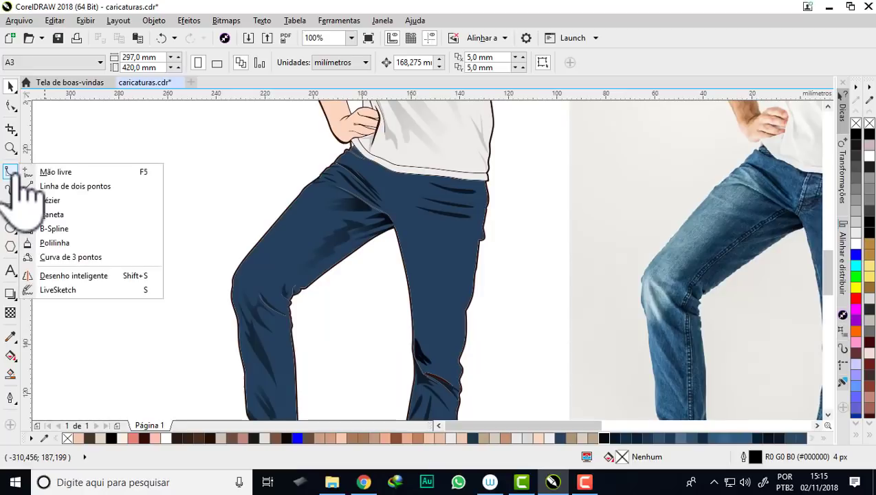
left_click(27, 201)
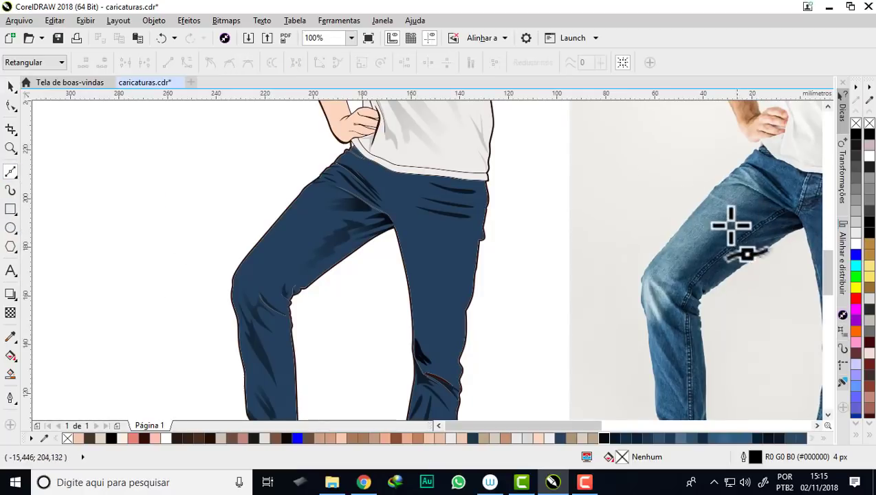
left_click(773, 200)
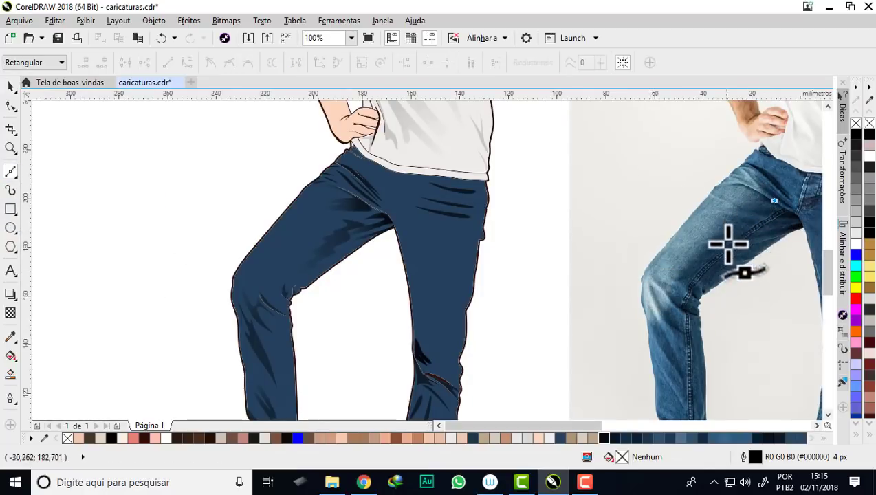
left_click(19, 177)
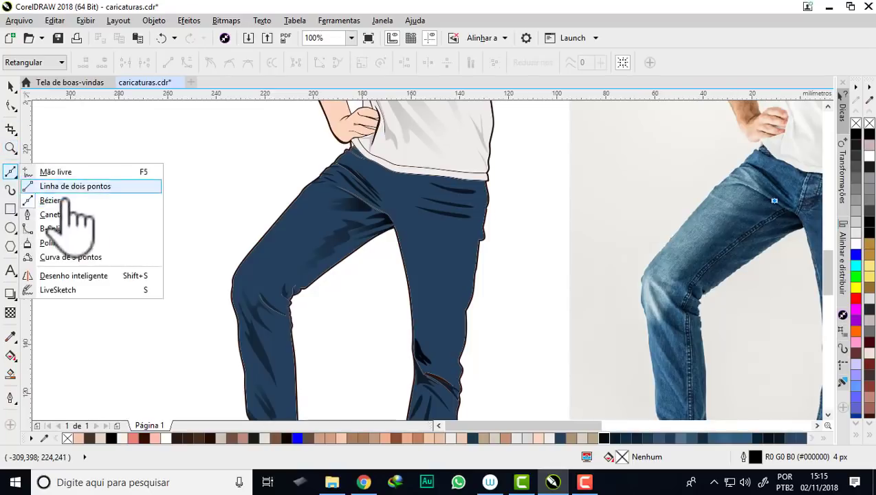
left_click(77, 227)
left_click(761, 197)
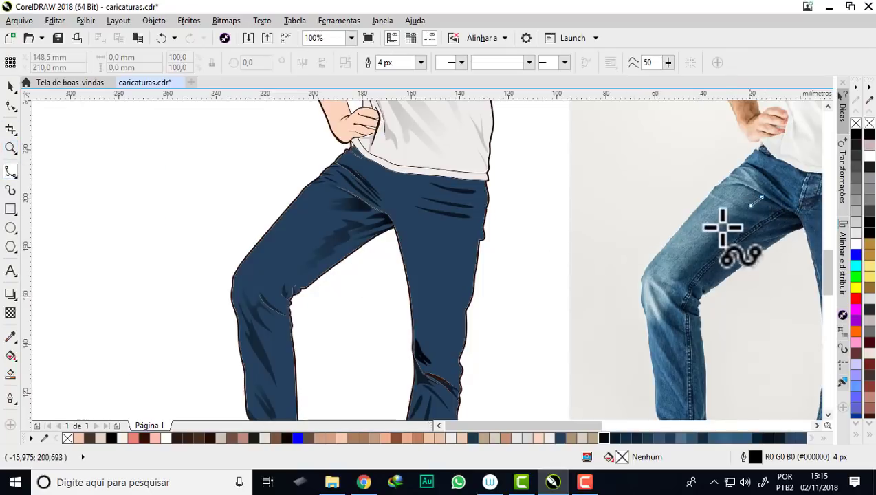
left_click(698, 258)
left_click(674, 282)
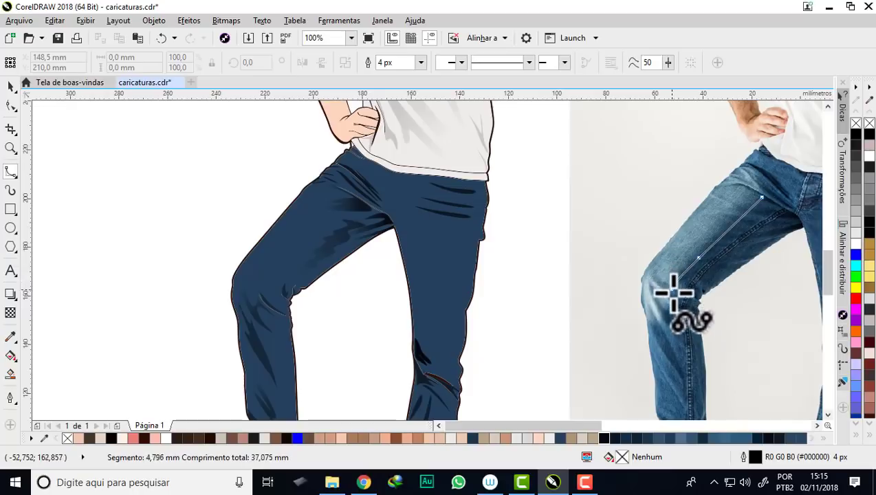
left_click(653, 323)
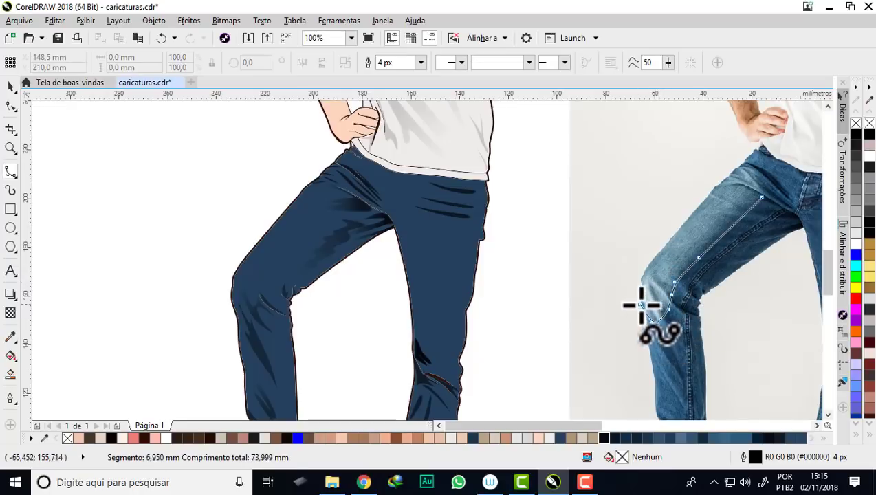
left_click(641, 293)
left_click(642, 273)
left_click(667, 241)
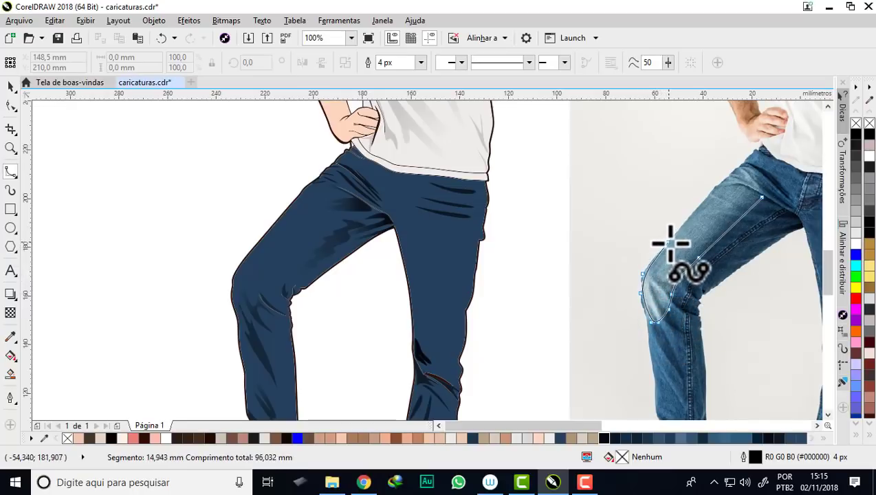
key("Escape")
Step: Sample the blue-grey denim colour from the photo and fill the straight-leg patch with it
scroll(512, 246, "down", 2)
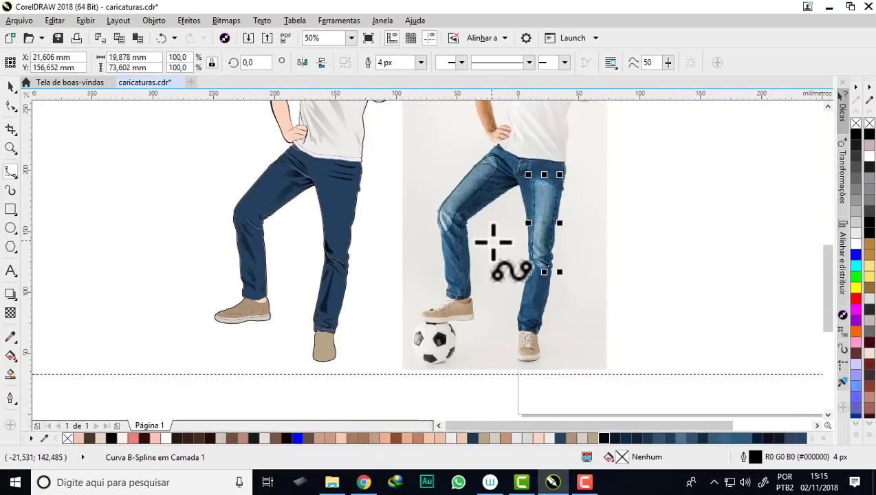
left_click(11, 337)
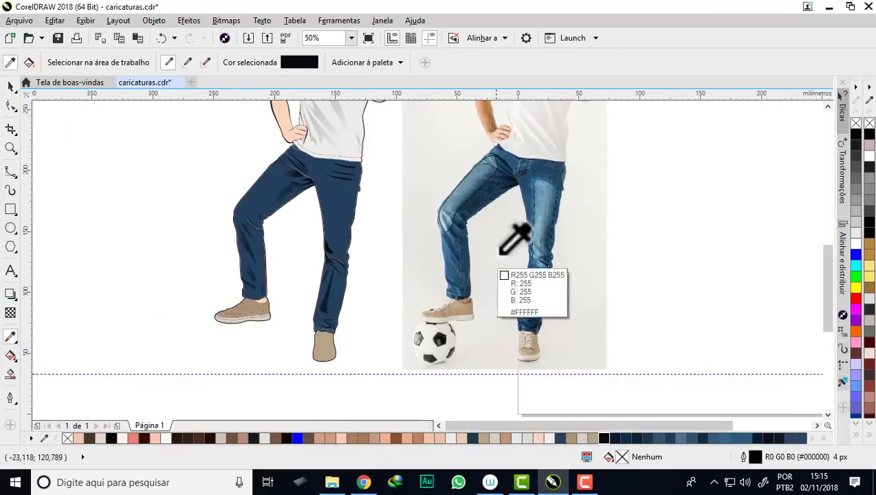
scroll(474, 186, "up", 2)
scroll(464, 169, "up", 3)
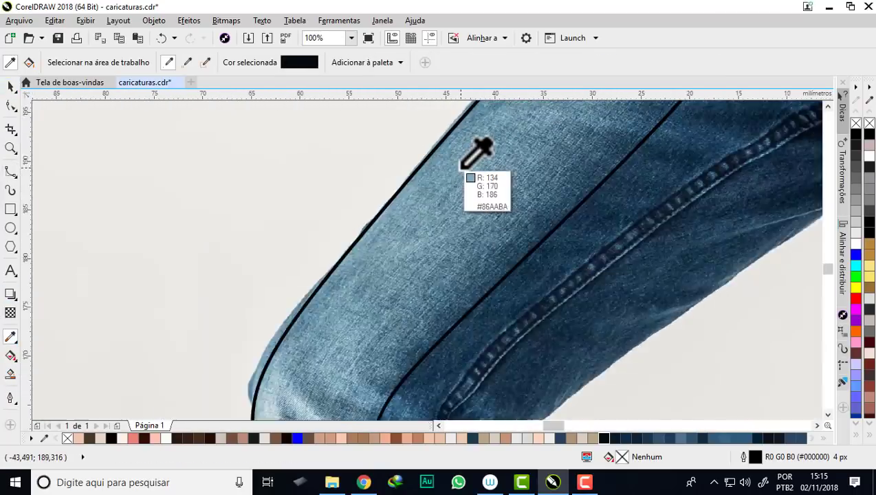
scroll(463, 165, "up", 2)
left_click(450, 180)
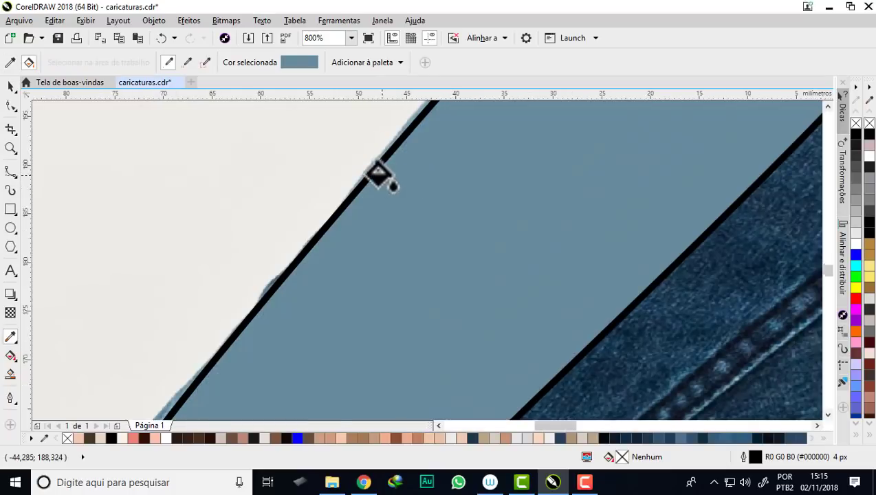
scroll(378, 173, "down", 5)
left_click(548, 216)
scroll(525, 213, "down", 1)
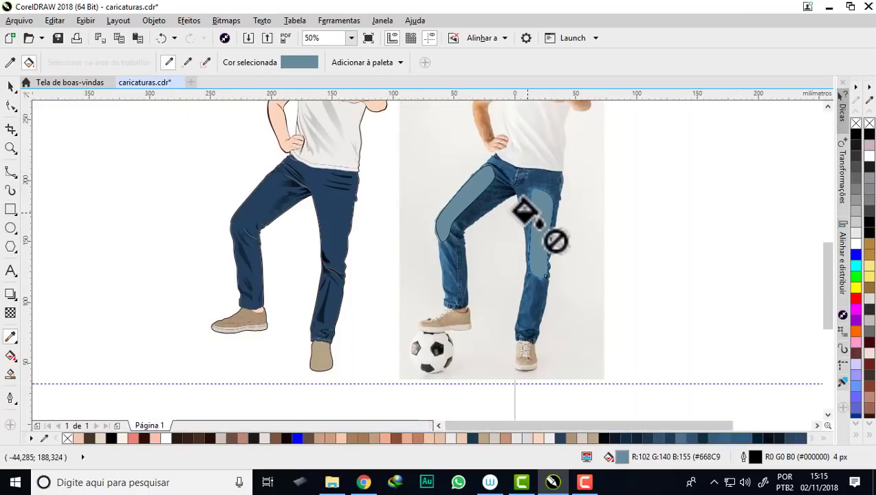
left_click(15, 90)
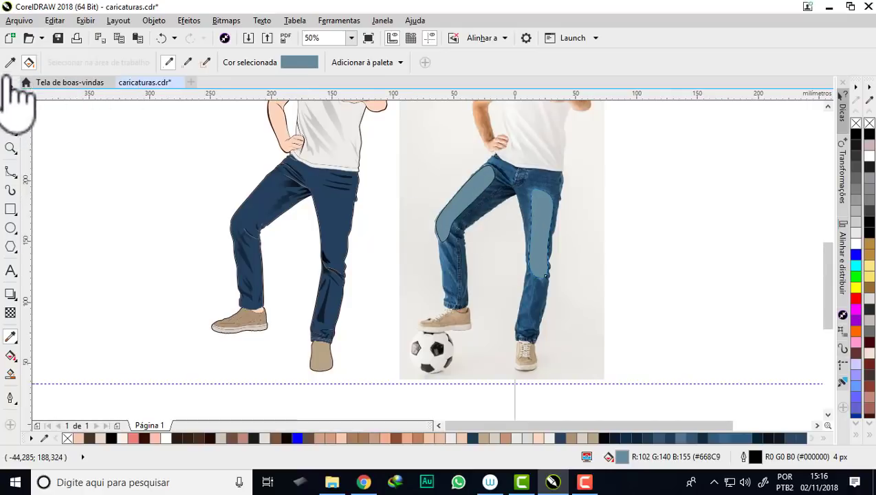
left_click(13, 86)
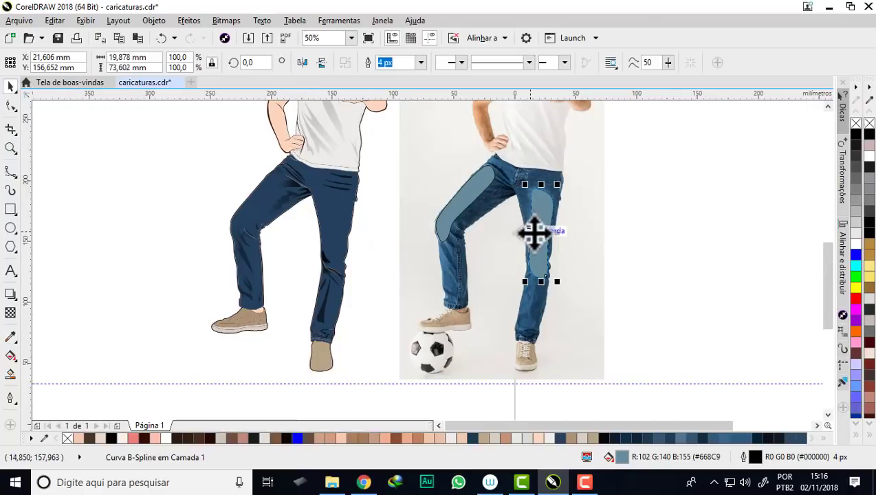
Step: Leave a spare copy of the lower-leg patch to the left of the drawing
mouse_move(534, 234)
left_mouse_down()
mouse_move(218, 237)
mouse_move(193, 217)
left_mouse_up()
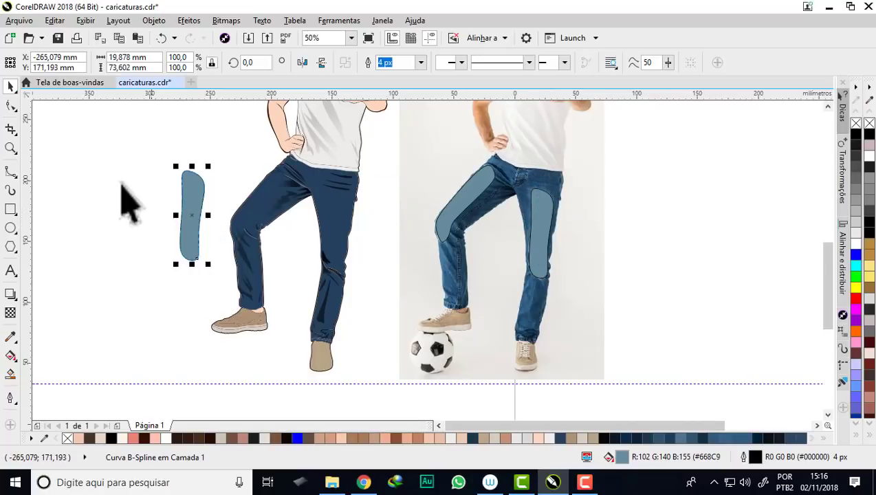
left_click(154, 194)
scroll(229, 234, "up", 1)
scroll(447, 227, "down", 1)
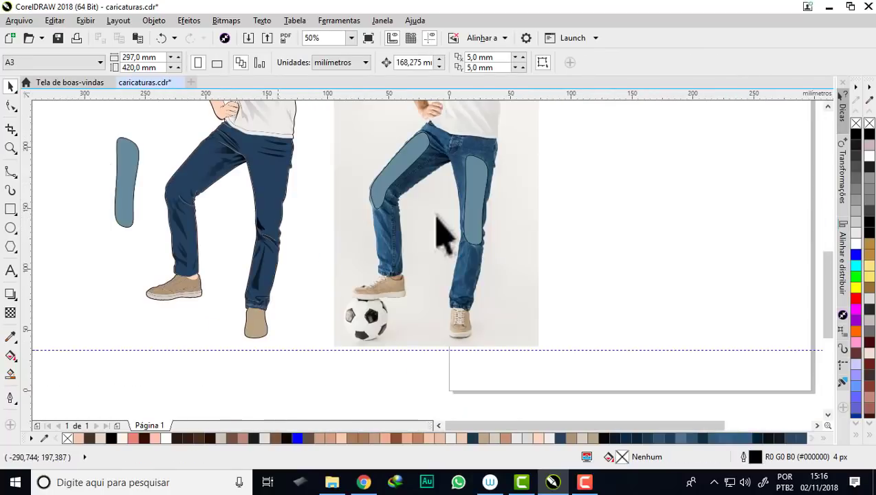
Step: Move the thigh and lower-leg patches onto the drawn jeans and remove the lower patch's outline
left_click(400, 187)
left_click_drag(400, 170, 195, 170)
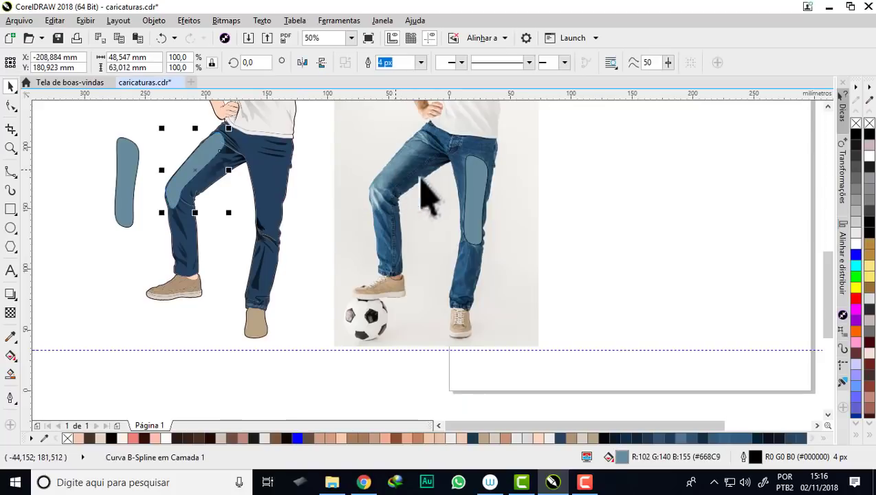
left_click_drag(481, 212, 275, 211)
scroll(186, 180, "up", 2)
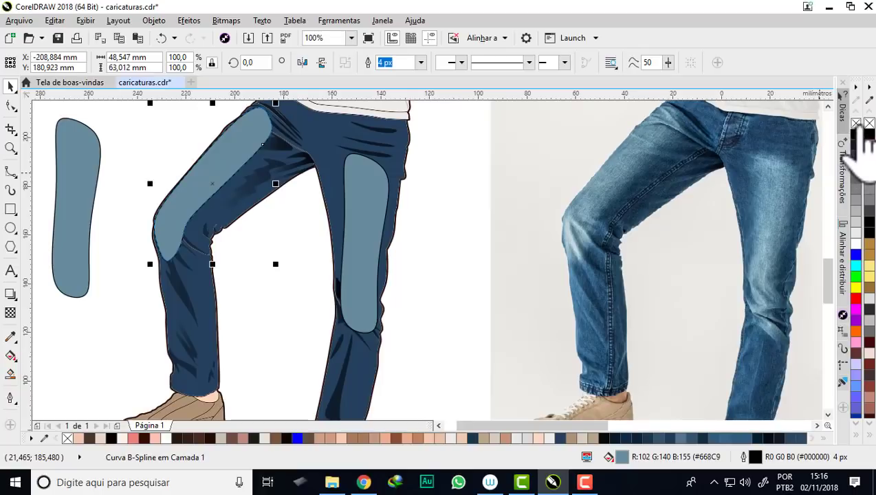
left_click(358, 220)
right_click(863, 134)
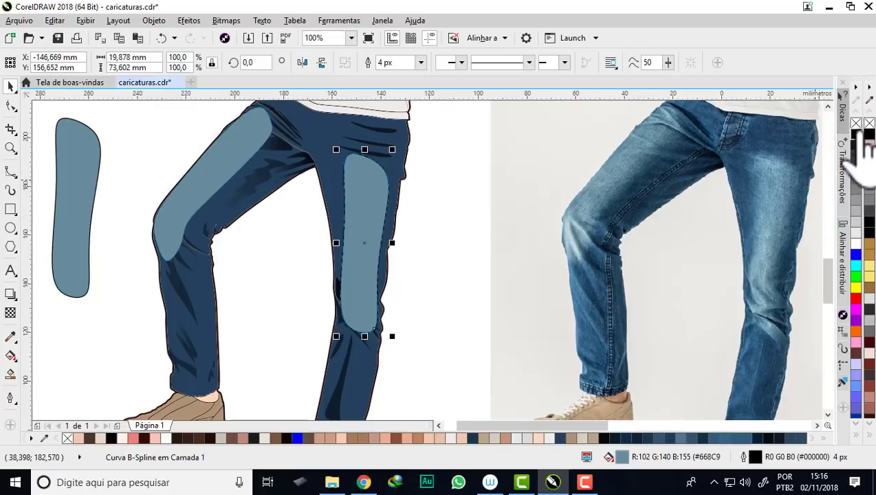
left_click(176, 137)
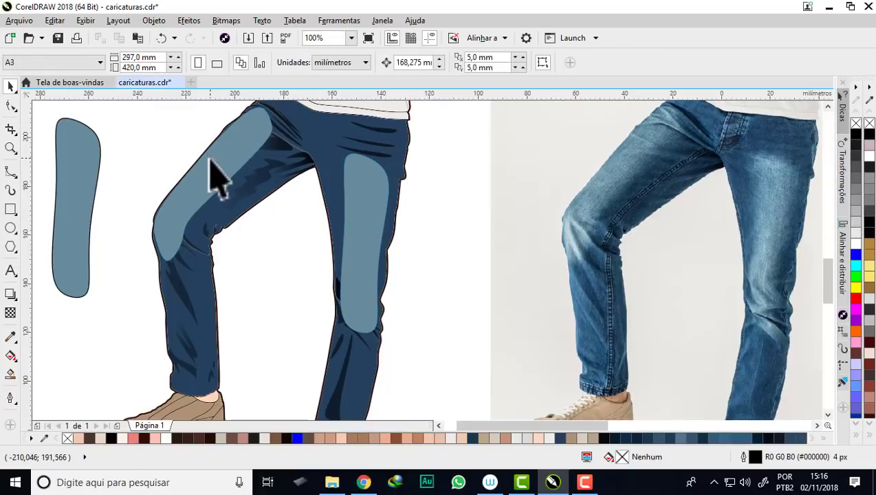
left_click(215, 175)
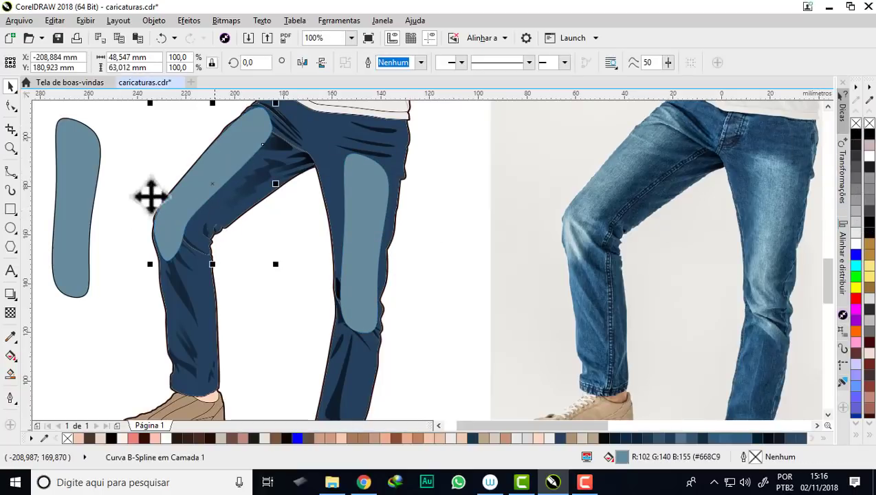
Step: Add a glow-preset drop shadow to the thigh patch
left_click(21, 303)
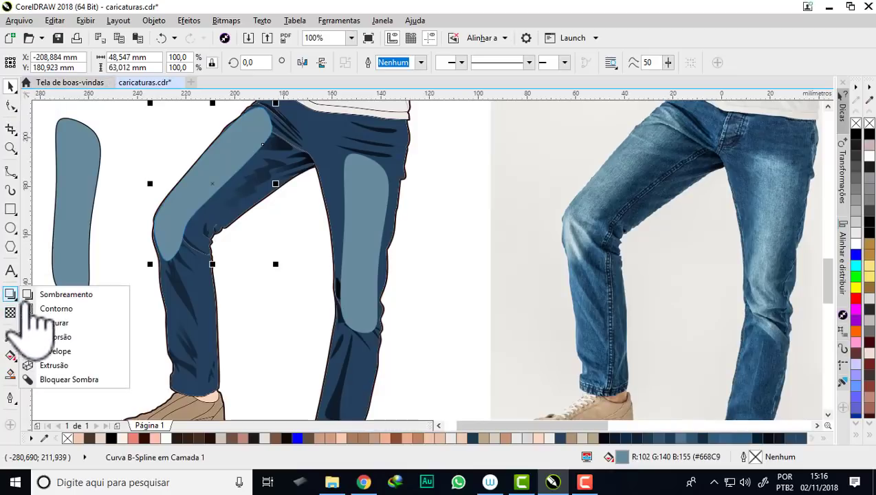
left_click(72, 294)
left_click(62, 63)
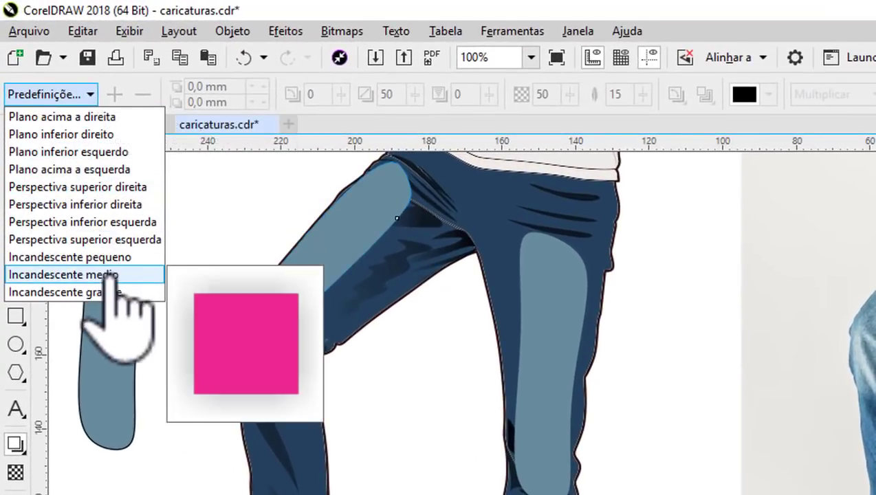
left_click(113, 257)
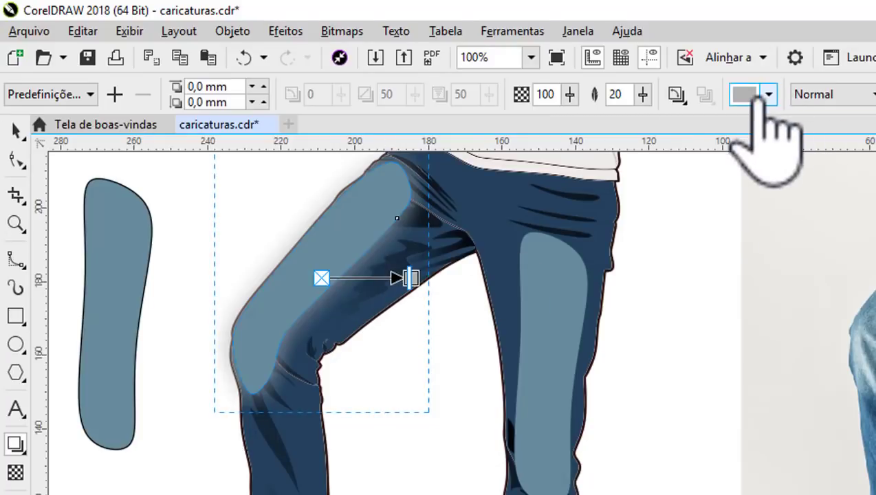
Step: Make the glow the sampled blue-grey, soften its edge, and lower its opacity to 53
left_click(770, 96)
left_click(810, 145)
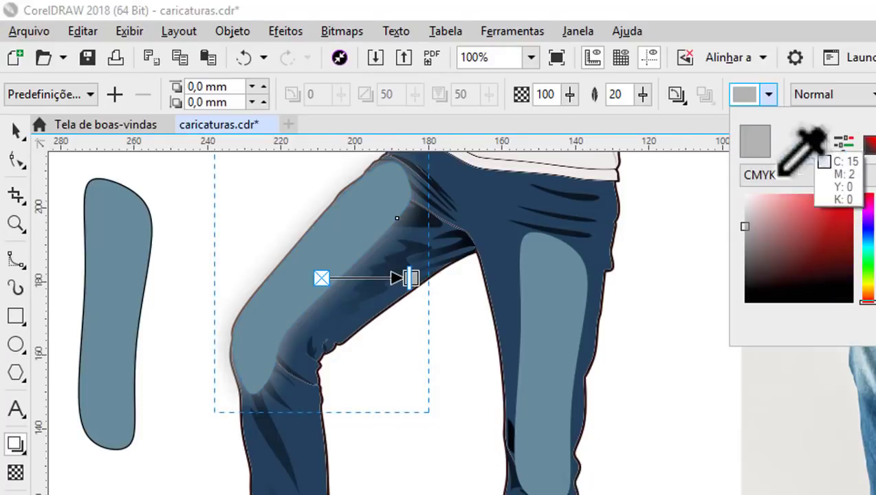
left_click(112, 273)
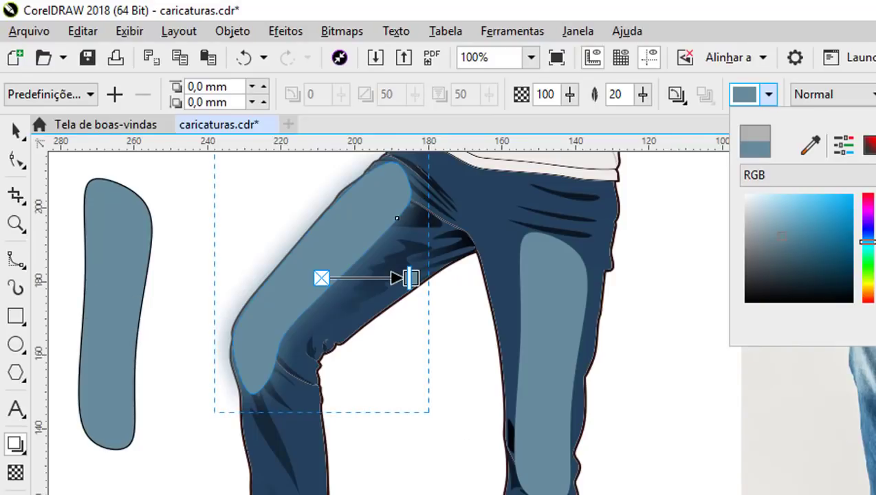
left_click(642, 96)
left_click_drag(643, 97, 648, 132)
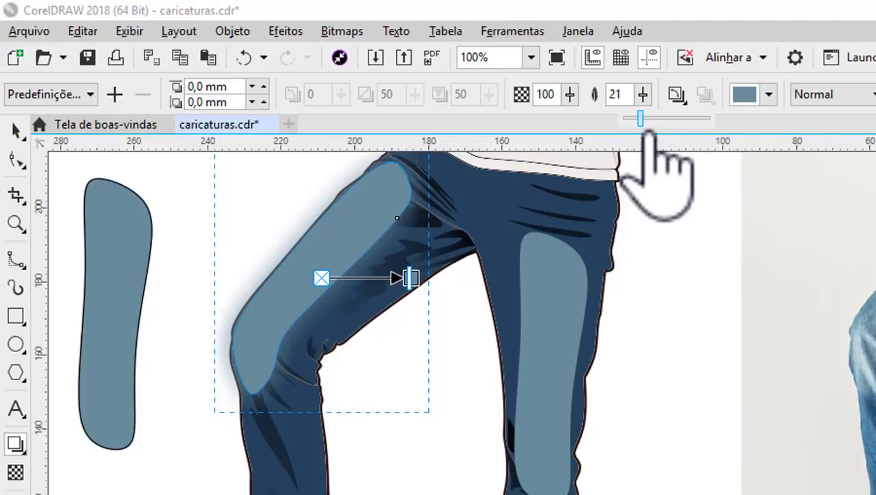
left_click(571, 94)
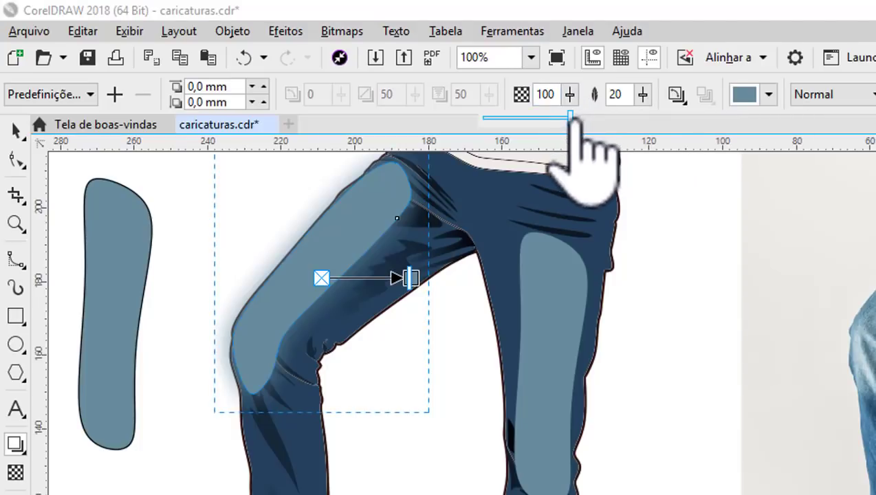
left_click_drag(570, 118, 531, 118)
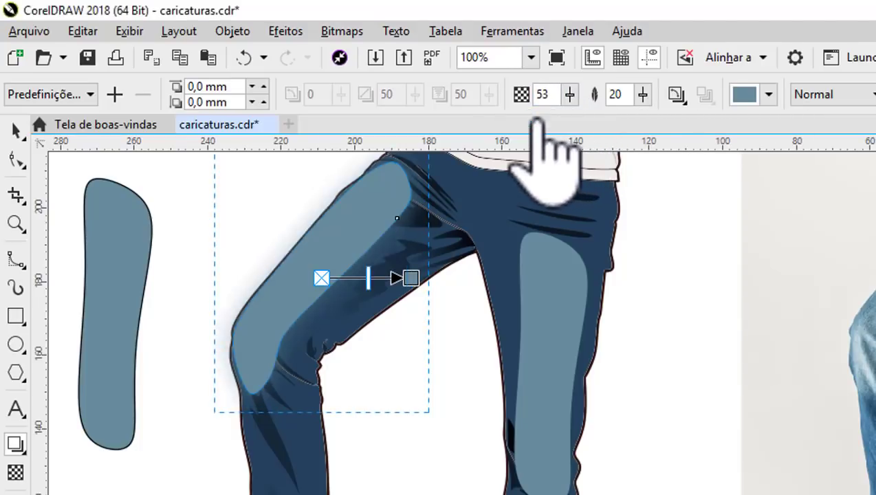
Step: Break the shadow group apart to separate the glow from the thigh patch
right_click(302, 326)
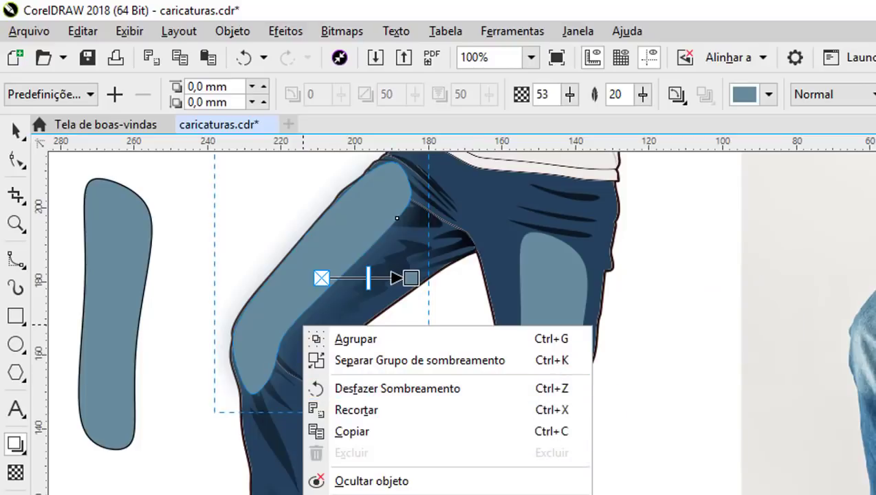
key("Escape")
right_click(320, 321)
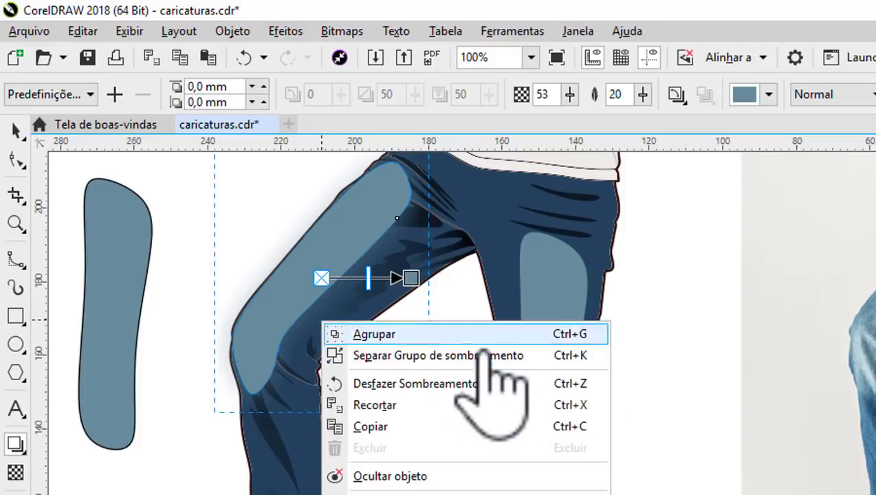
left_click(504, 349)
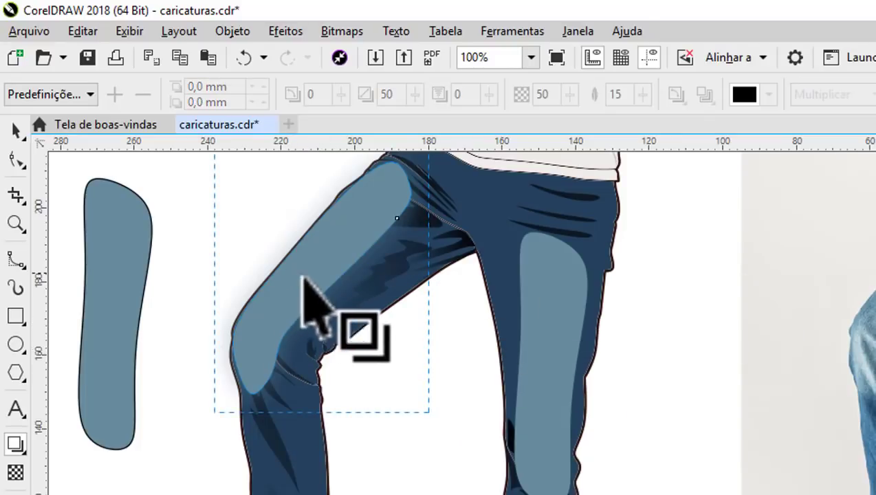
scroll(423, 316, "down", 2)
left_click(16, 131)
Step: Pull the thigh patch away from its glow and delete it
key("Escape")
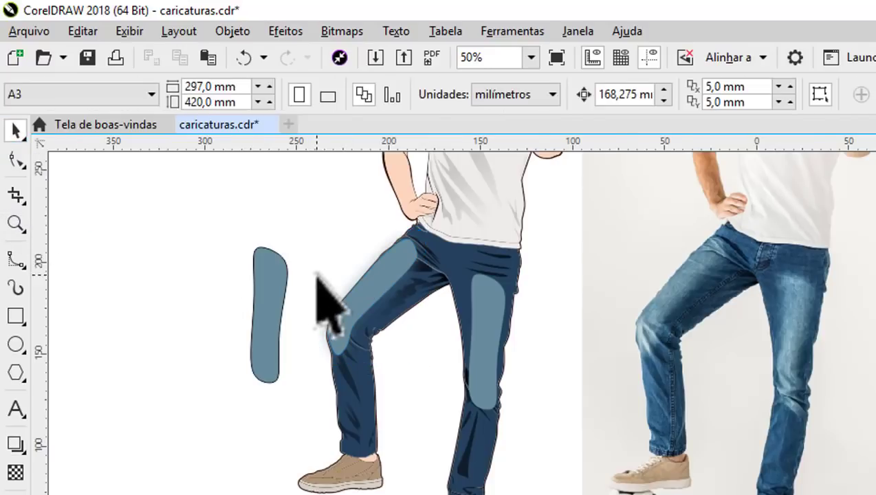
scroll(405, 336, "up", 2)
mouse_move(404, 336)
left_mouse_down()
mouse_move(293, 303)
mouse_move(294, 281)
left_mouse_up()
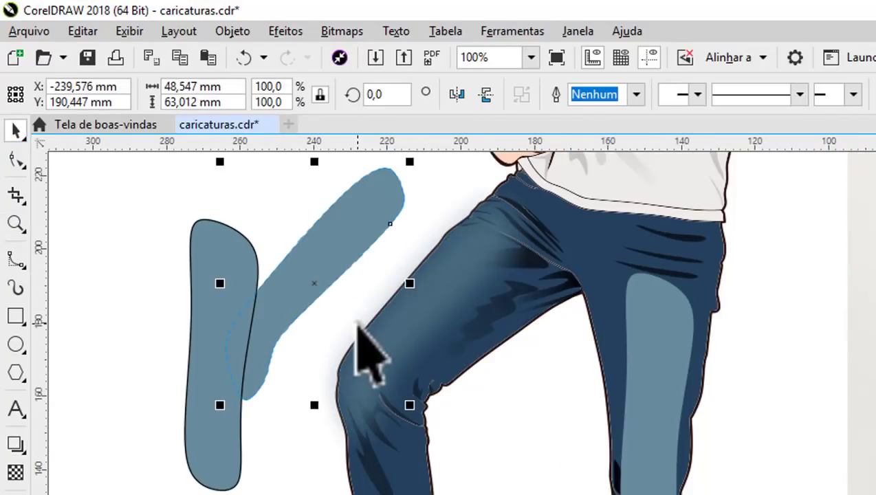
key("Delete")
scroll(368, 316, "down", 1)
scroll(400, 290, "up", 1)
scroll(400, 283, "up", 1)
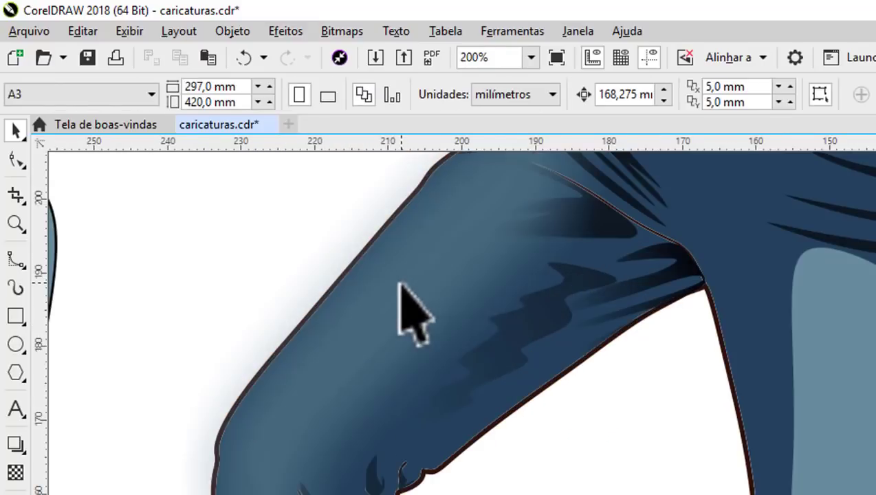
scroll(400, 284, "down", 1)
Step: PowerClip the leftover glow inside the drawn jeans shape
left_click(400, 294)
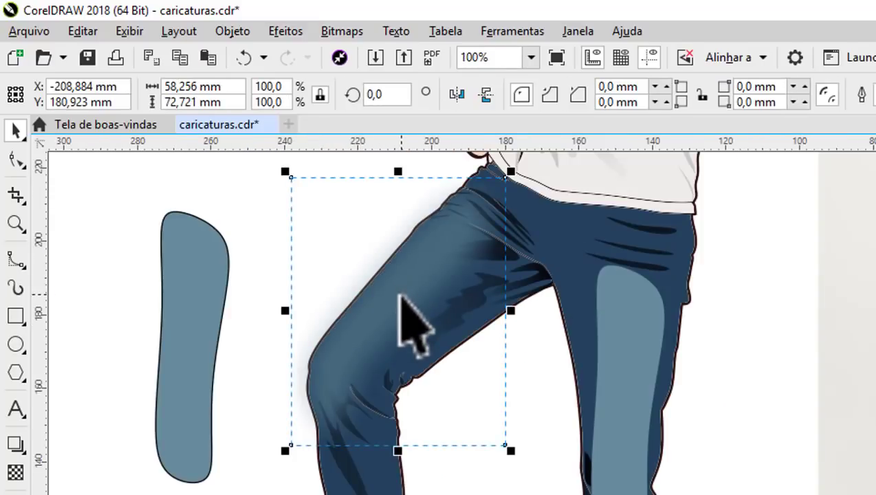
right_click(400, 294)
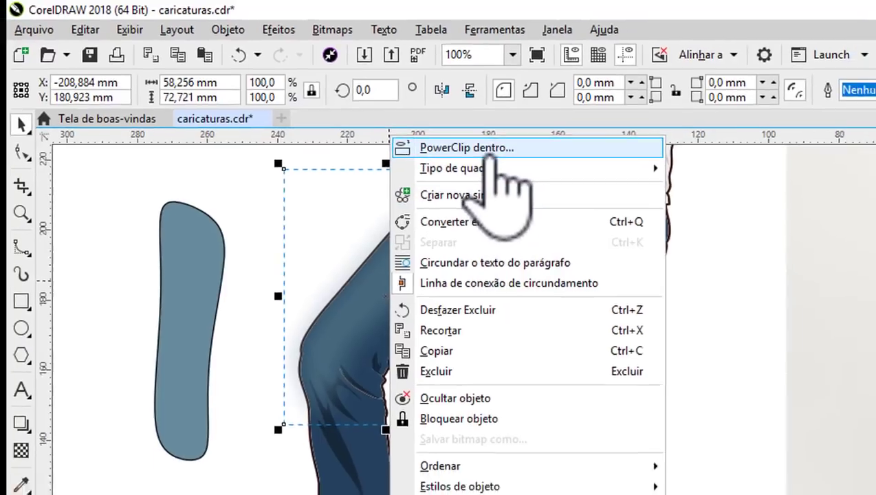
left_click(482, 152)
left_click(337, 424)
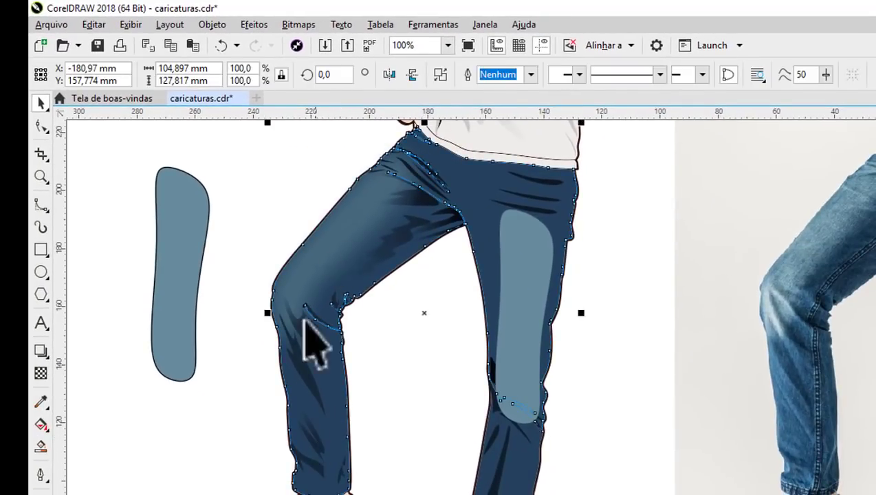
left_click(197, 235)
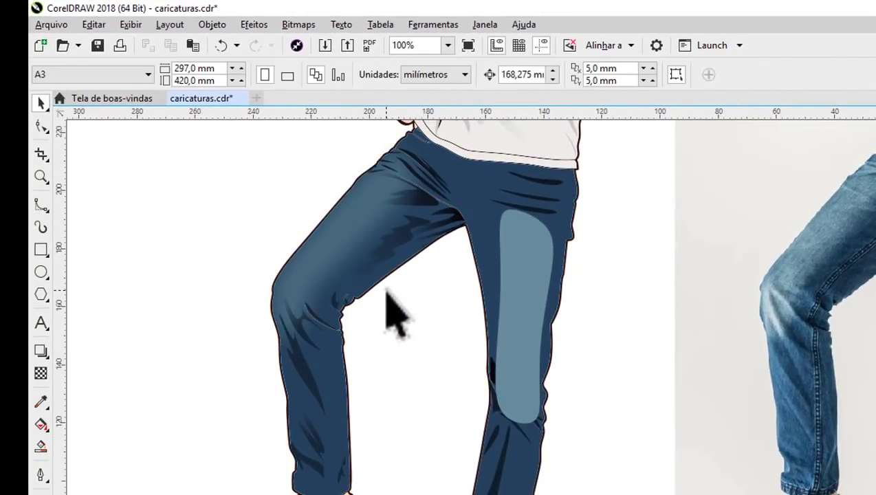
Step: Select the lower-leg patch and switch to the Drop Shadow tool
scroll(395, 316, "down", 2)
left_click(455, 289)
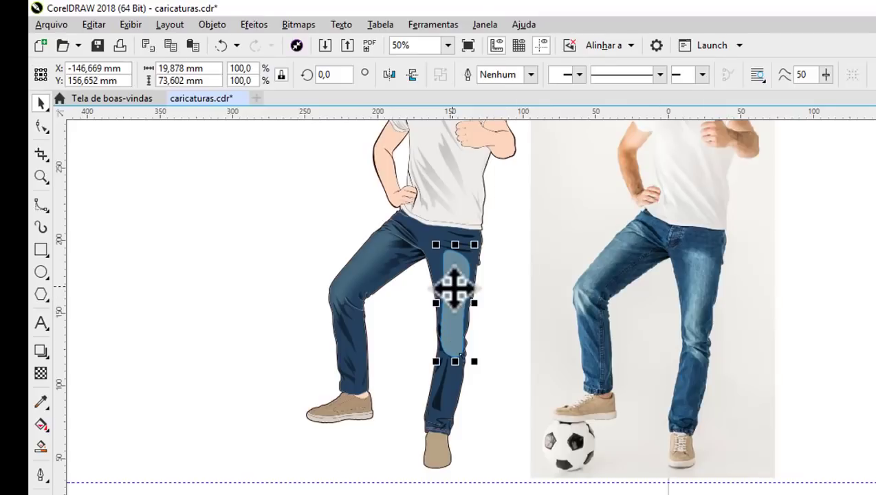
left_click(41, 350)
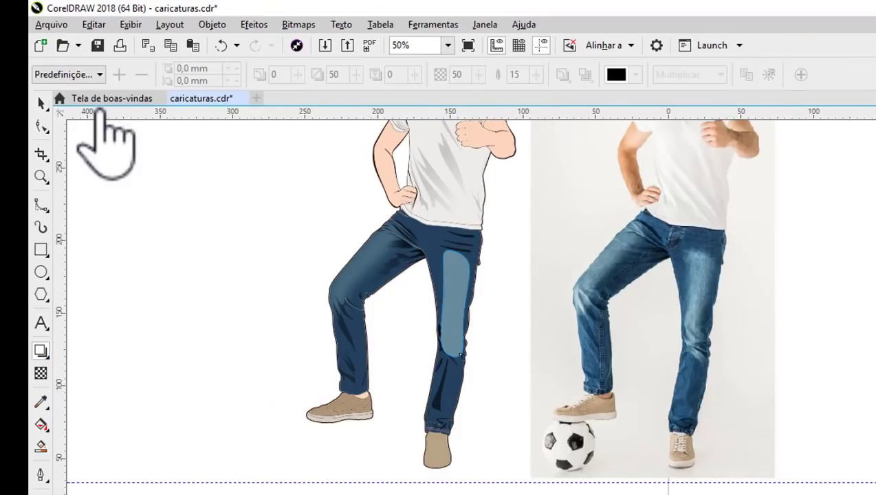
key("space")
left_click(756, 234)
scroll(756, 233, "up", 2)
scroll(852, 236, "up", 2)
scroll(853, 236, "up", 2)
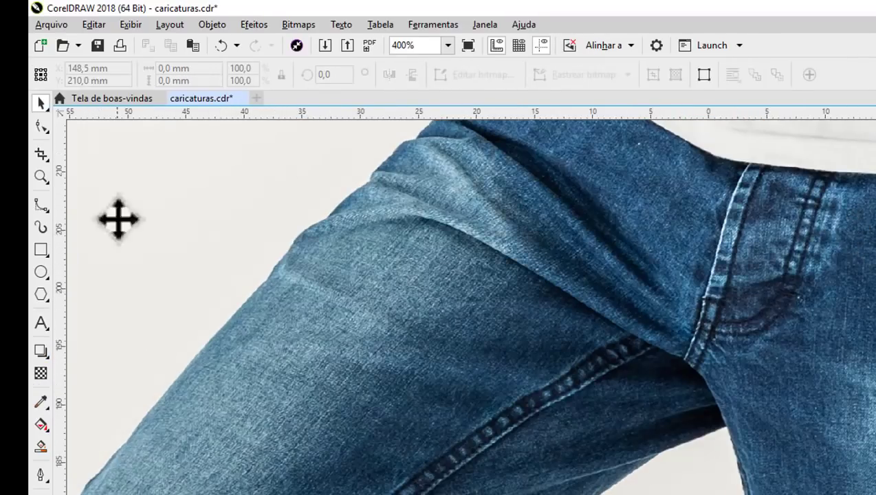
Step: Draw two parallel freehand lines down the fly seam and two along the pocket curve
left_click(41, 205)
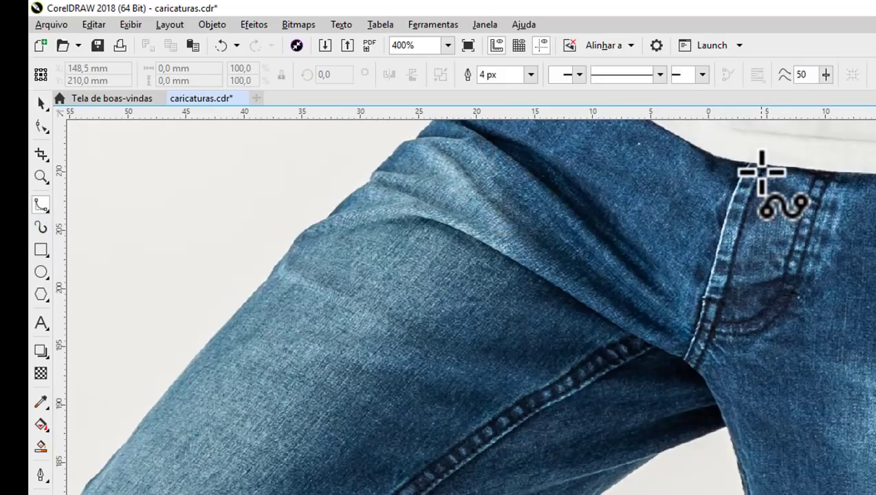
left_click_drag(762, 167, 697, 370)
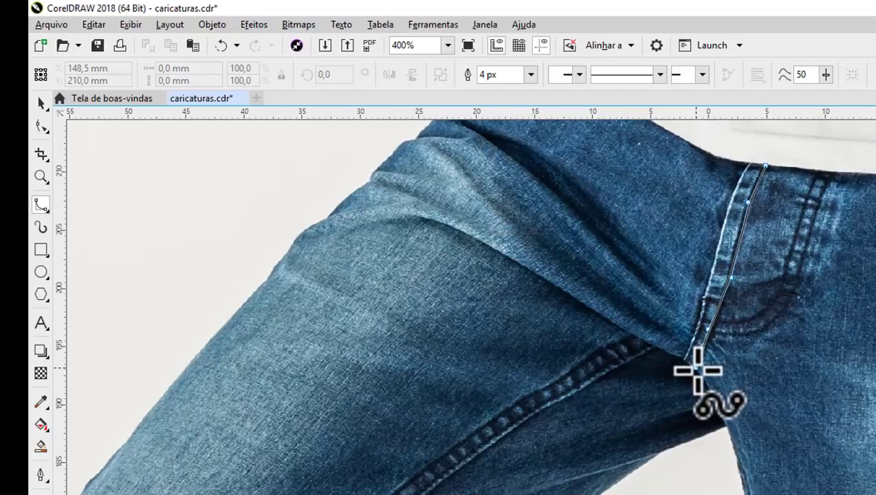
left_click_drag(696, 372, 694, 372)
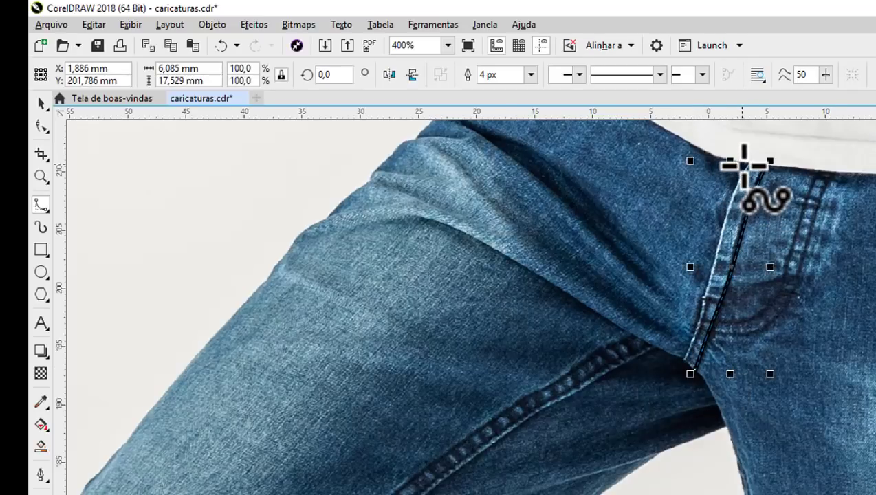
left_click_drag(748, 163, 687, 359)
mouse_move(829, 173)
left_mouse_down()
mouse_move(796, 300)
mouse_move(744, 335)
mouse_move(711, 332)
left_mouse_up()
mouse_move(816, 173)
left_mouse_down()
mouse_move(790, 231)
mouse_move(782, 287)
mouse_move(739, 319)
mouse_move(712, 317)
left_mouse_up()
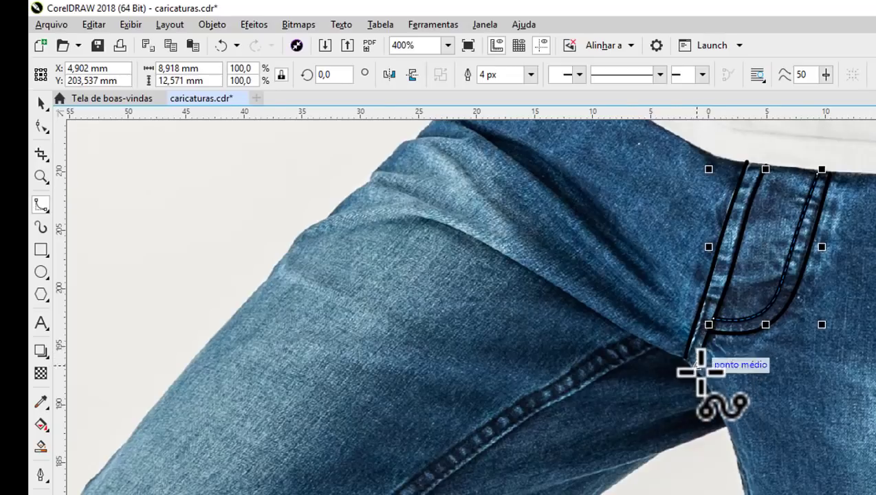
Step: Marquee-select all the traced pocket curves with the Pick tool
scroll(699, 368, "up", 2)
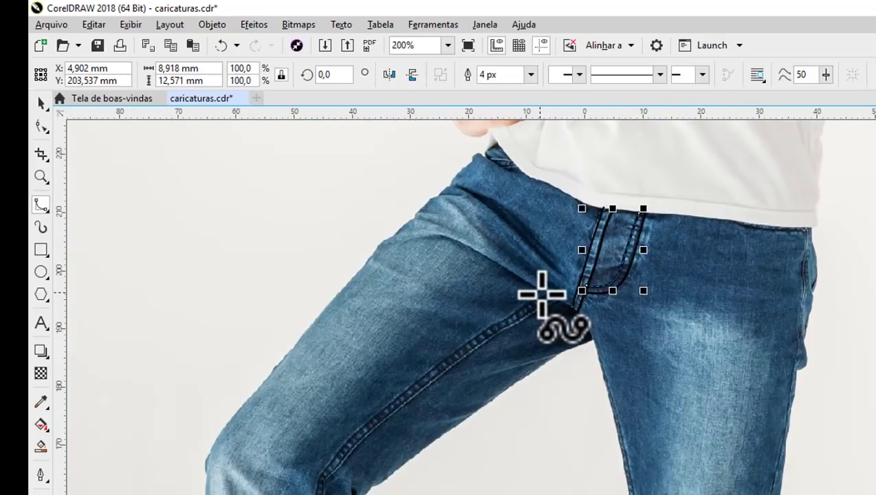
scroll(539, 294, "down", 3)
left_click(40, 102)
left_click_drag(543, 173, 575, 266)
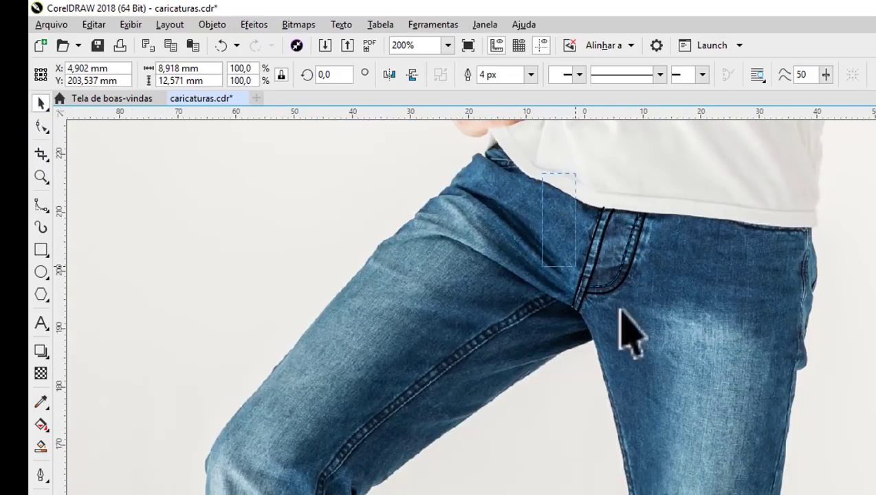
scroll(633, 278, "up", 2)
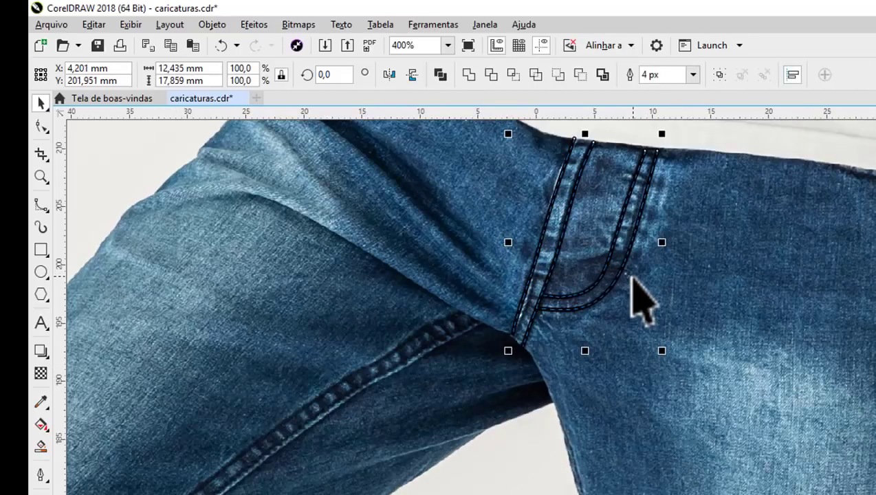
scroll(643, 286, "up", 3)
scroll(621, 276, "down", 1)
scroll(621, 276, "down", 1)
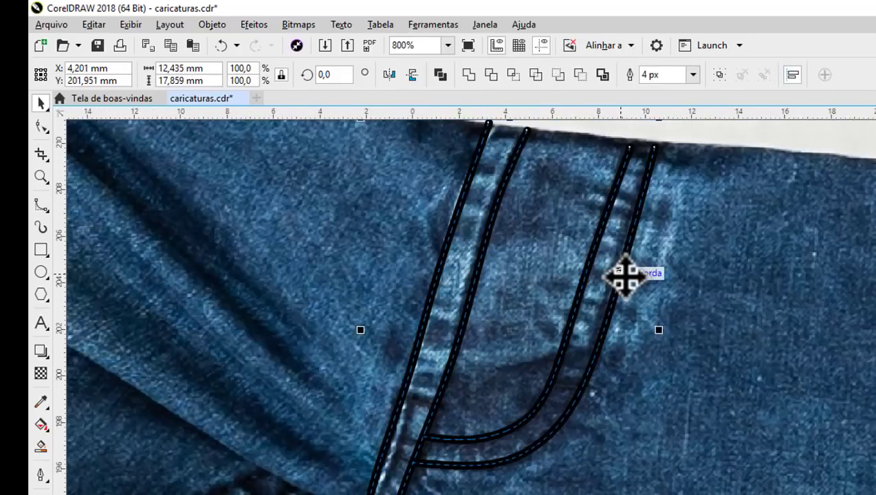
scroll(619, 267, "down", 2)
scroll(619, 267, "down", 1)
Step: Convert the pocket lines' outlines to objects via Objeto > Converter contorno em objeto
left_click(212, 24)
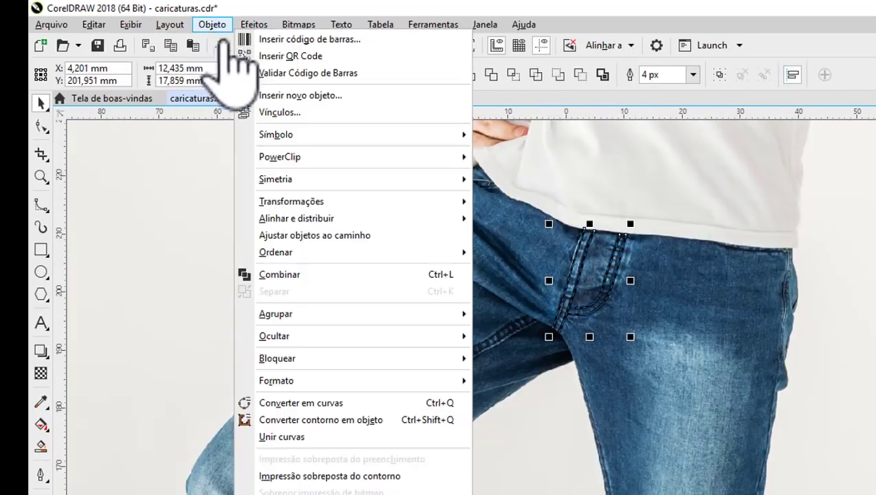
left_click(349, 419)
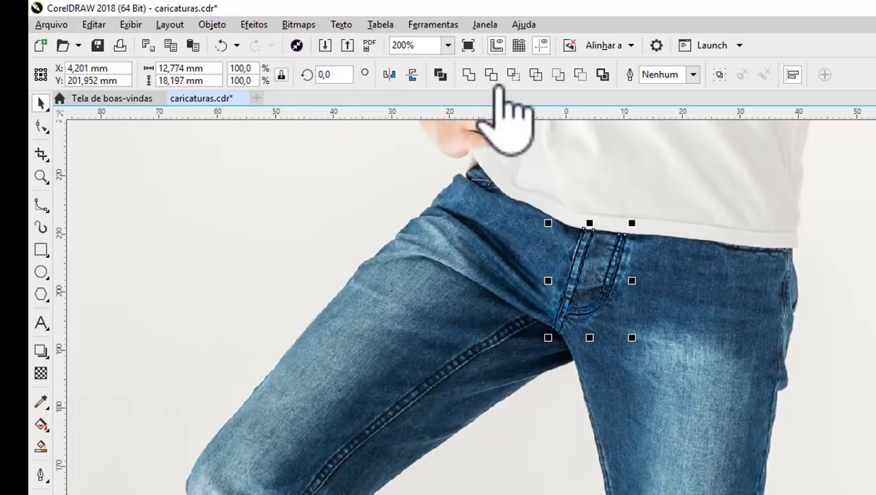
scroll(598, 308, "up", 2)
scroll(605, 303, "down", 1)
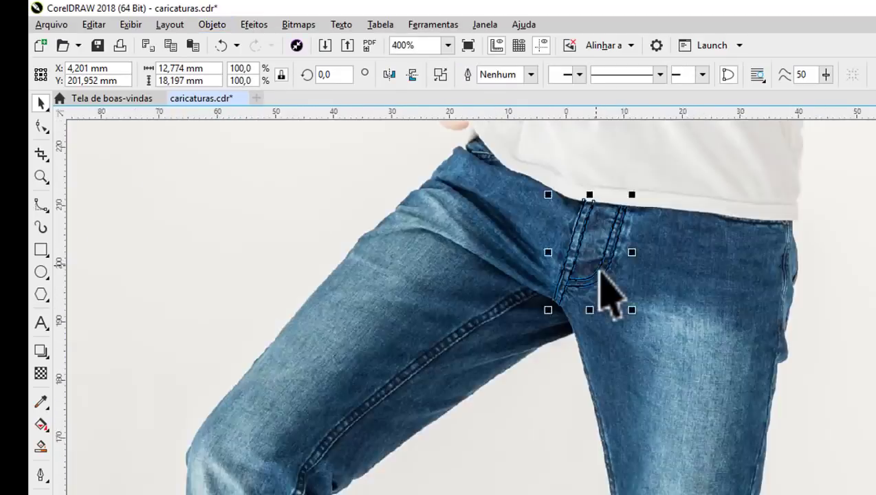
scroll(611, 294, "down", 2)
scroll(646, 263, "down", 2)
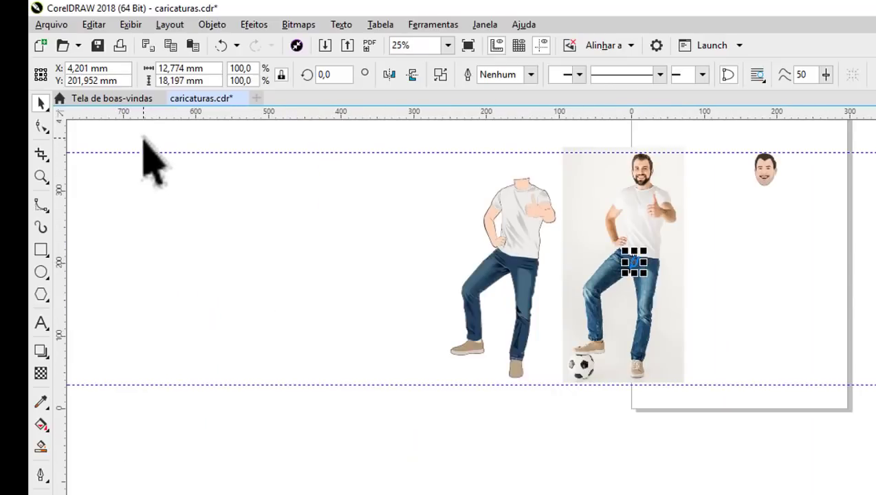
Step: Place the pocket stitching on the cartoon jeans below the waistband, then deselect it
key("ctrl+z")
scroll(541, 271, "up", 1)
scroll(413, 221, "up", 1)
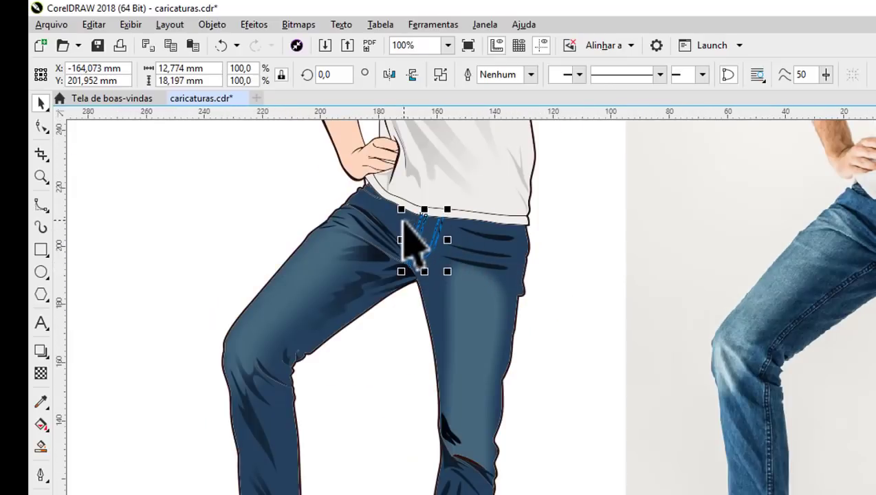
scroll(409, 229, "up", 1)
scroll(524, 253, "down", 1)
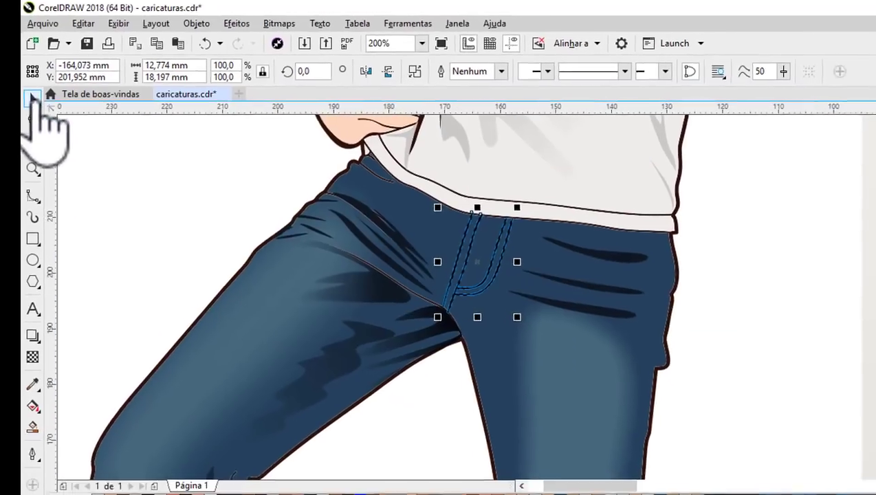
key("Escape")
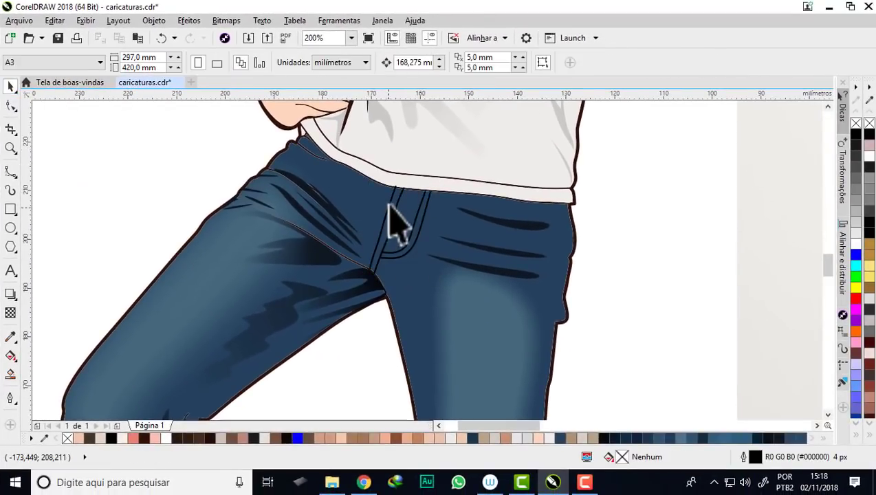
scroll(412, 254, "down", 1)
scroll(398, 229, "up", 1)
left_click(398, 231)
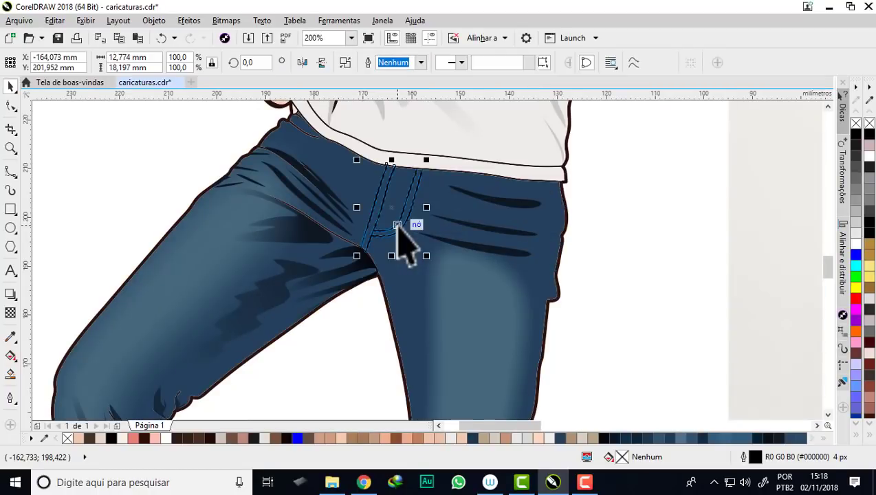
scroll(398, 230, "up", 1)
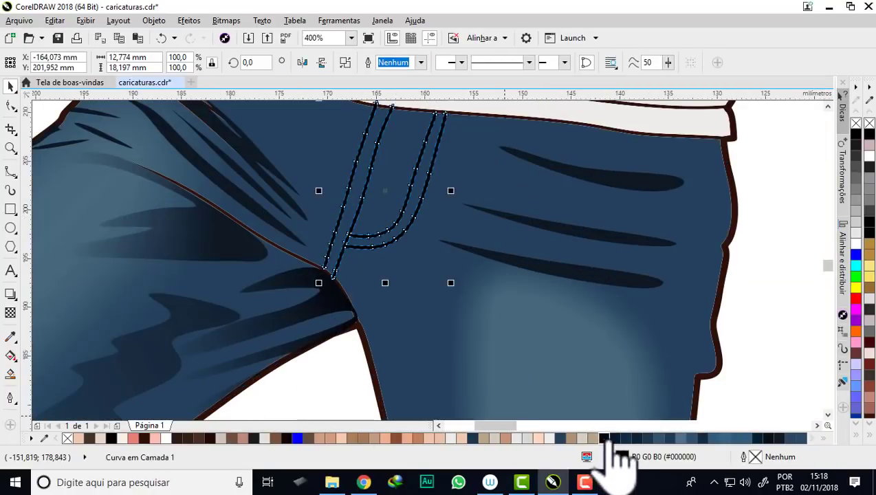
scroll(451, 261, "down", 1)
key("Escape")
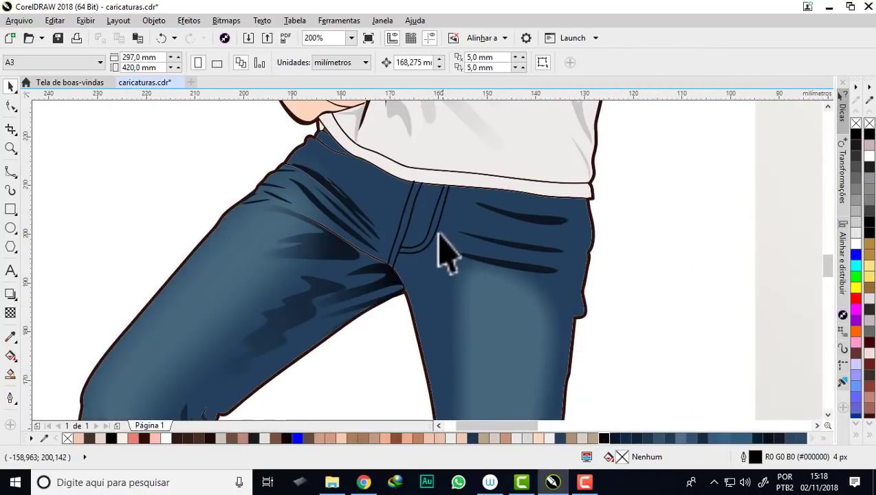
scroll(438, 233, "up", 2)
scroll(416, 217, "down", 2)
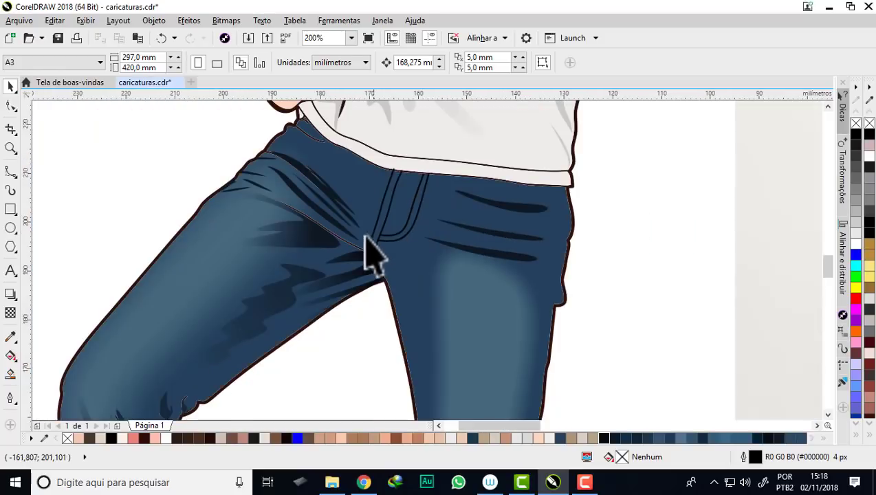
scroll(364, 257, "down", 3)
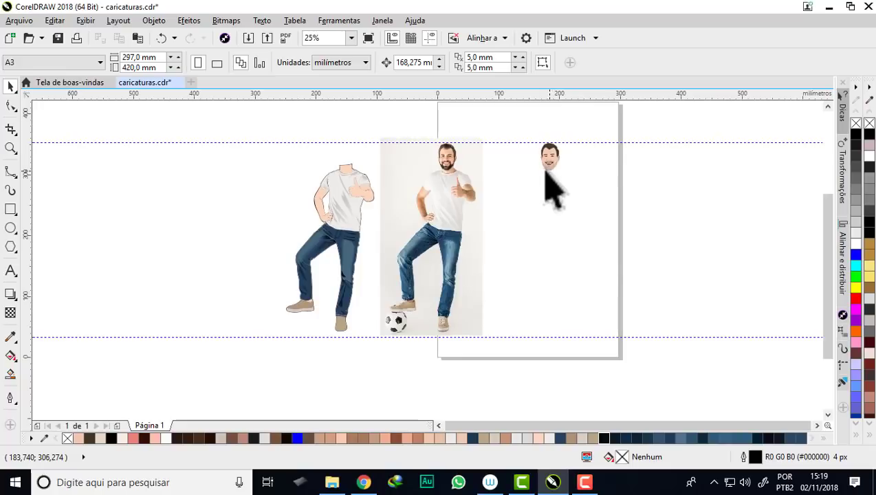
Step: Draw an ellipse around the cartoon head
left_click(10, 208)
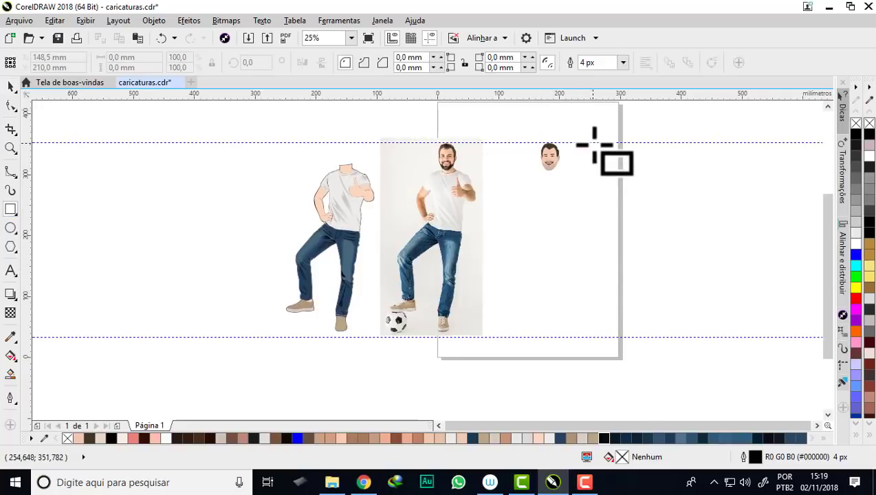
scroll(594, 145, "up", 1)
scroll(447, 205, "down", 1)
scroll(477, 189, "up", 1)
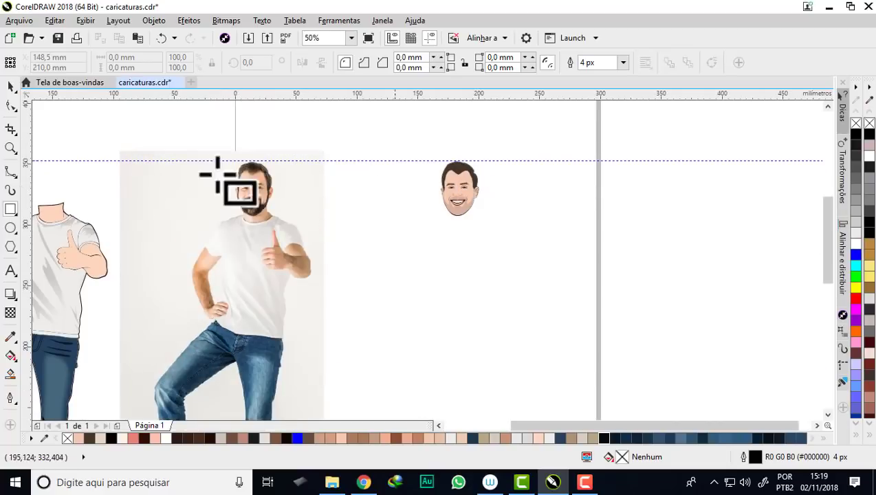
left_click(17, 229)
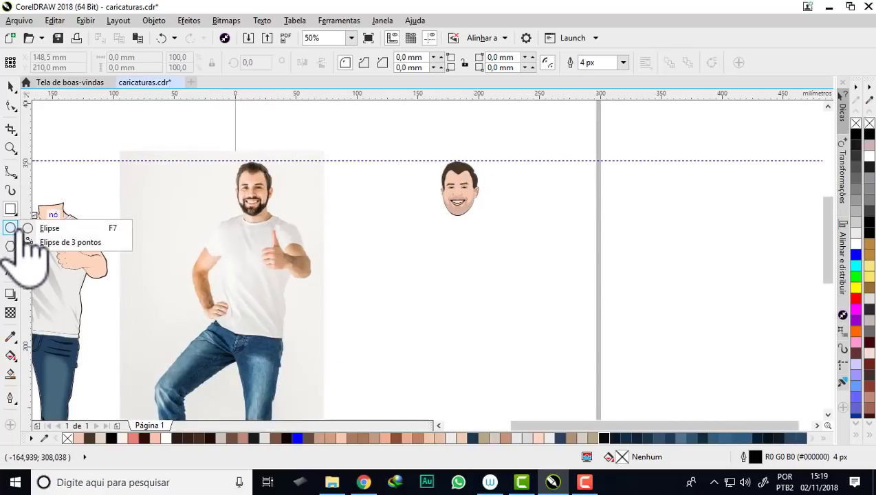
left_click(45, 227)
scroll(447, 192, "up", 1)
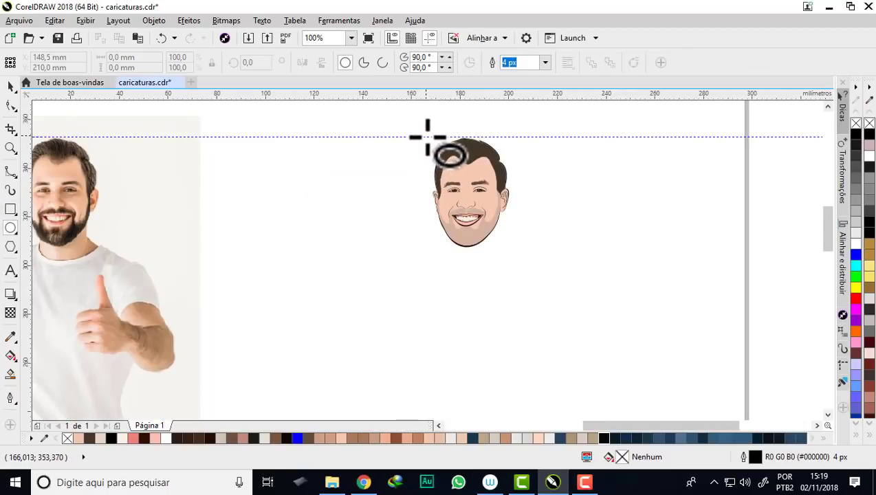
left_click_drag(427, 137, 506, 248)
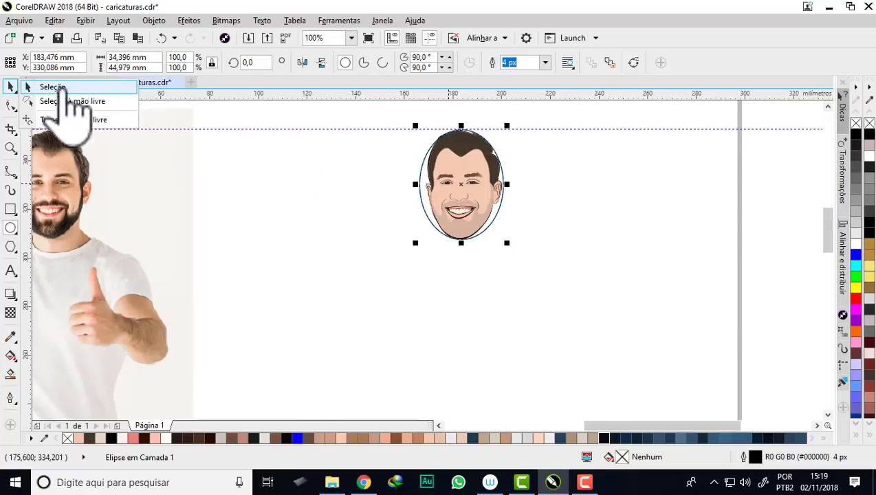
Step: Place a copy of the ellipse below the head
left_click(27, 88)
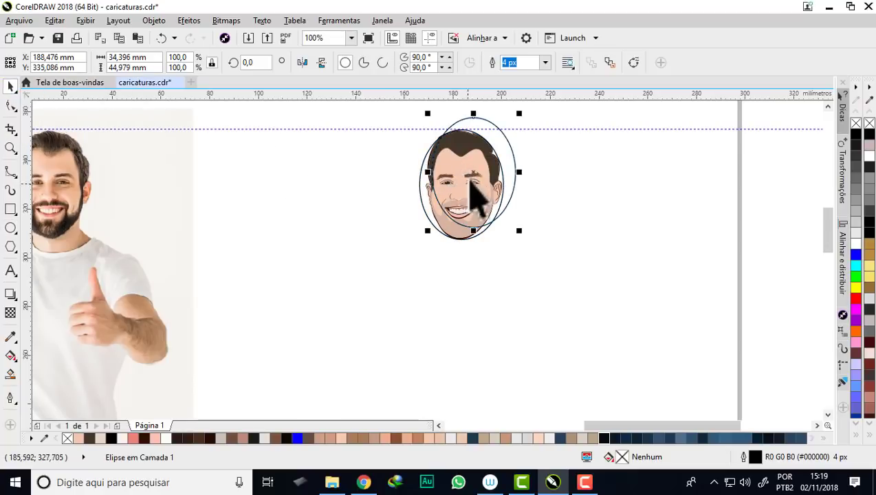
left_click_drag(473, 172, 463, 296)
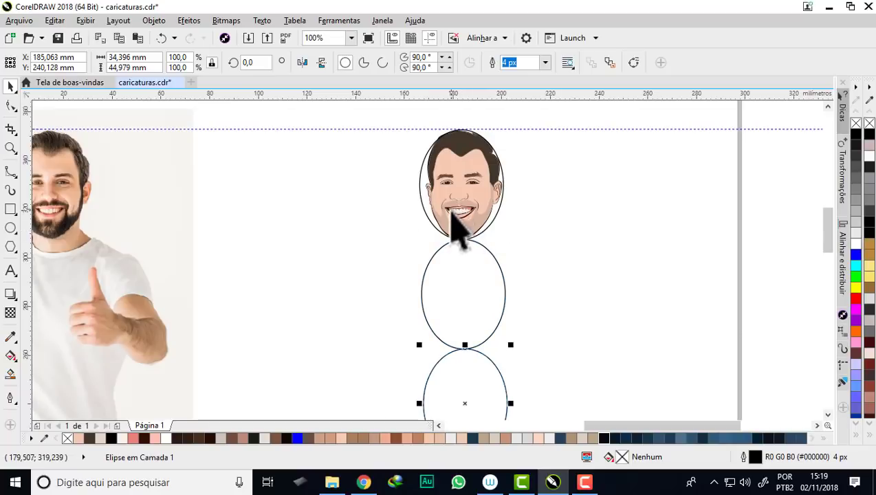
scroll(452, 210, "down", 2)
scroll(474, 283, "up", 2)
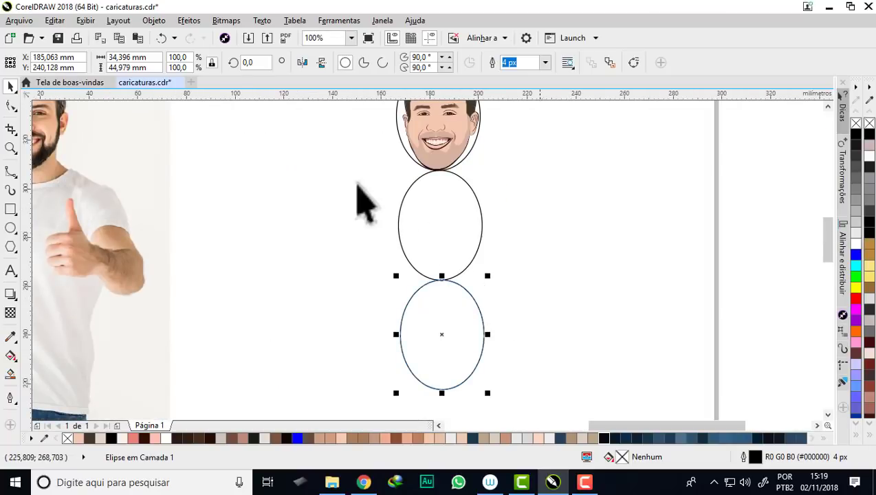
Step: Move the horizontal guideline to the middle of the bottom ellipse and select that ellipse
left_click_drag(359, 99, 411, 308)
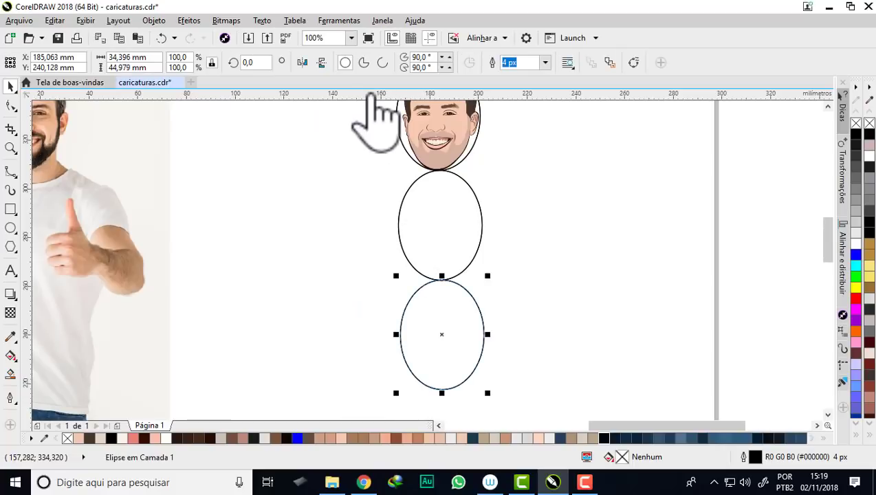
mouse_move(378, 142)
left_mouse_down()
mouse_move(450, 328)
mouse_move(441, 334)
left_mouse_up()
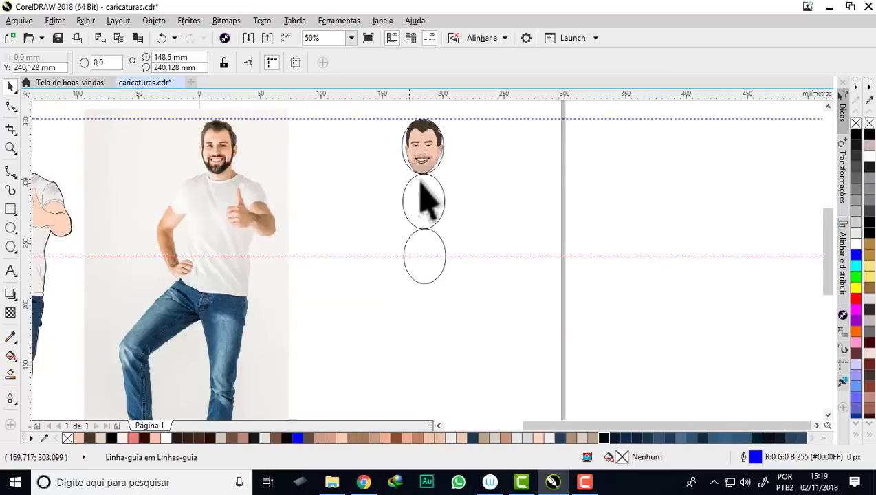
scroll(426, 176, "down", 1)
scroll(445, 172, "up", 1)
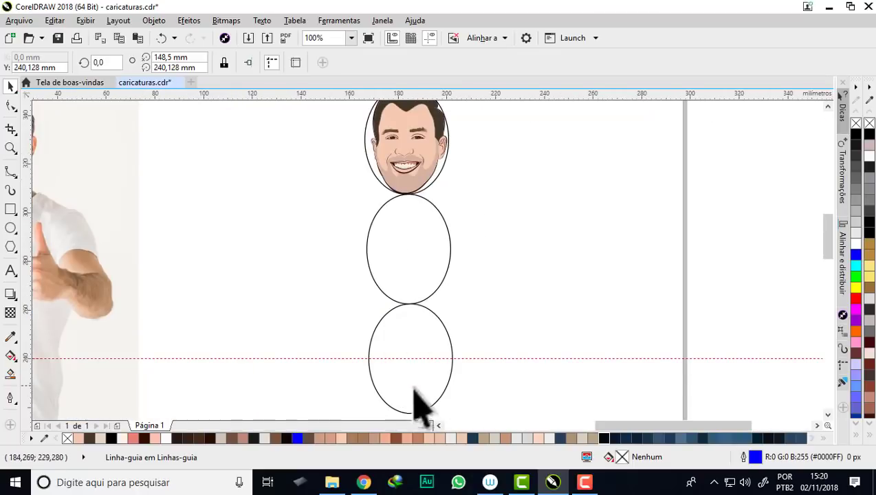
left_click(440, 403)
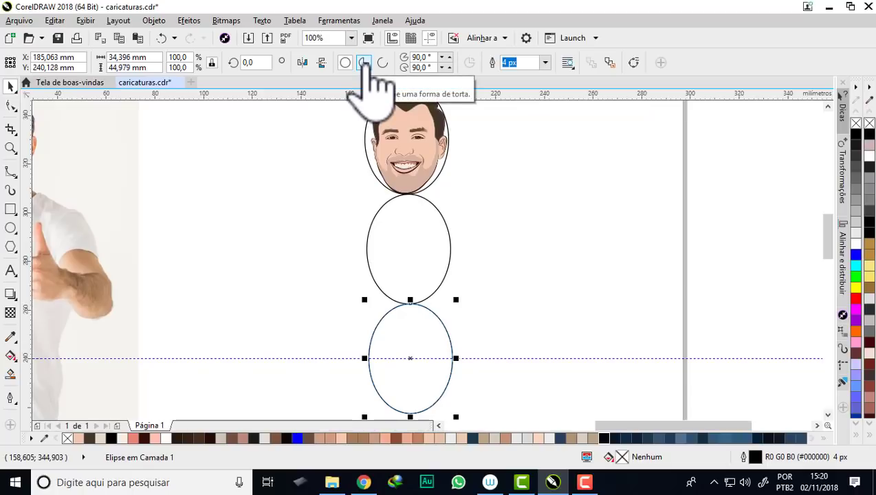
Step: Cut the lowest ellipse into a closed 180° pie, 34.396 × 22.837 mm, its flat base on the guideline
left_click(364, 63)
left_click(10, 105)
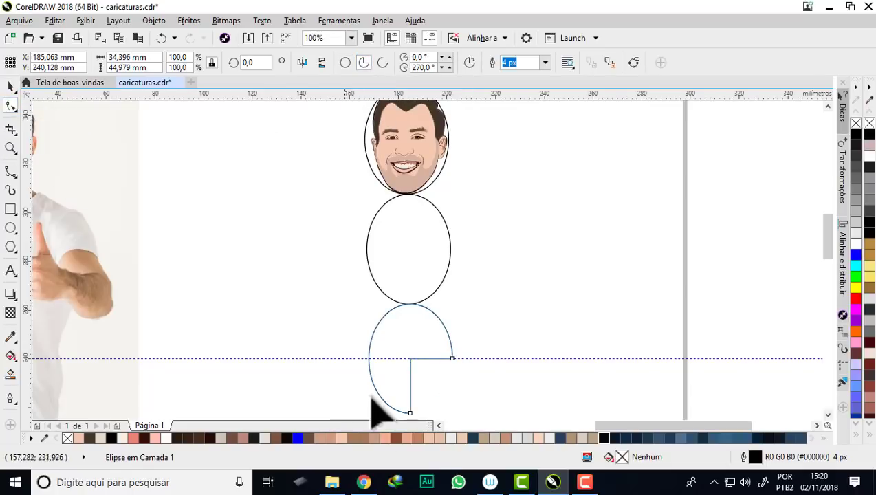
left_click_drag(410, 414, 348, 366)
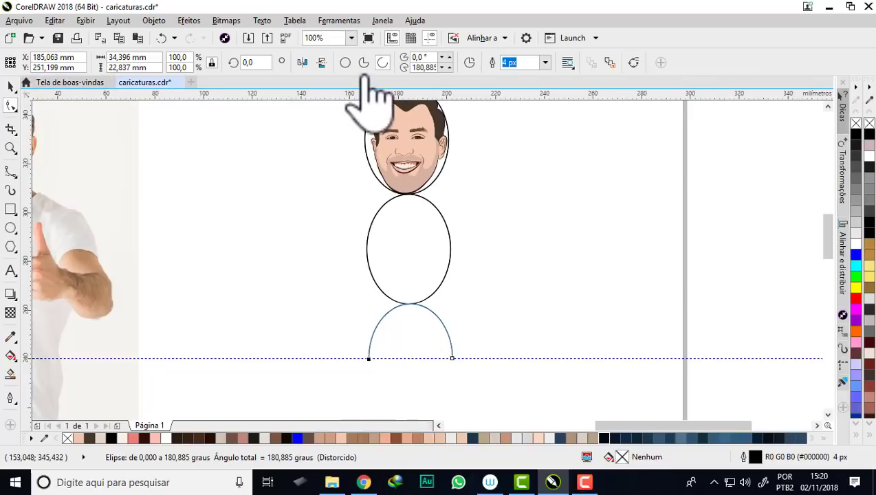
left_click(363, 63)
scroll(404, 258, "down", 1)
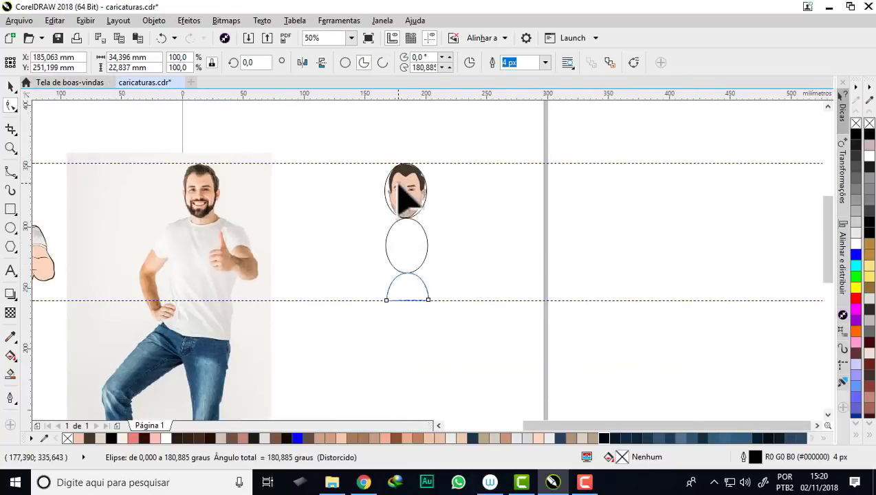
scroll(408, 297, "up", 1)
scroll(406, 296, "down", 1)
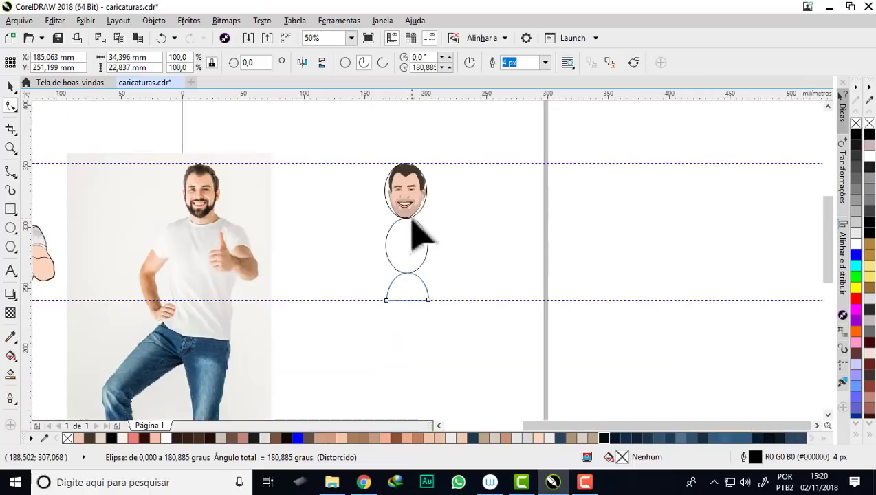
scroll(412, 234, "up", 1)
scroll(407, 272, "down", 1)
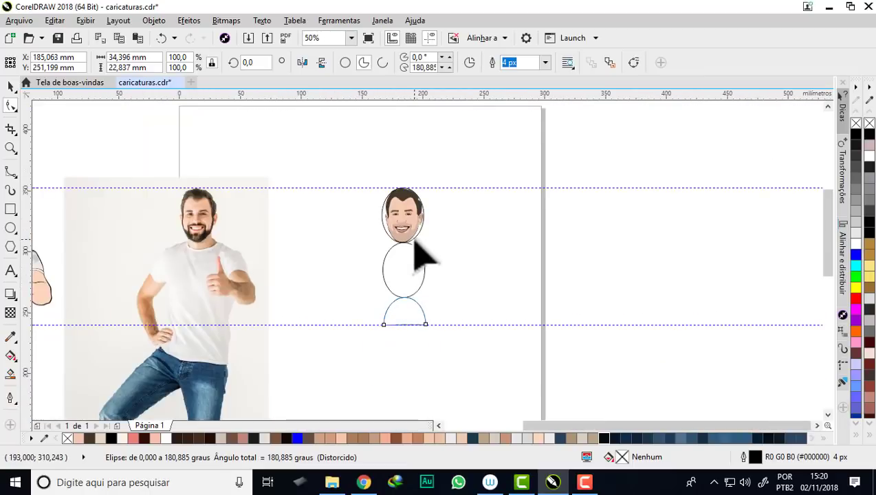
scroll(412, 274, "up", 1)
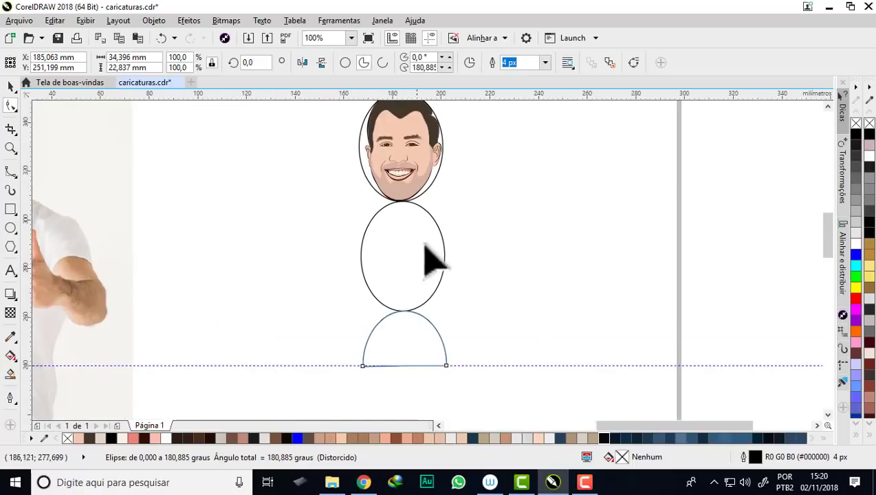
scroll(426, 252, "down", 2)
scroll(244, 261, "down", 1)
scroll(247, 242, "up", 1)
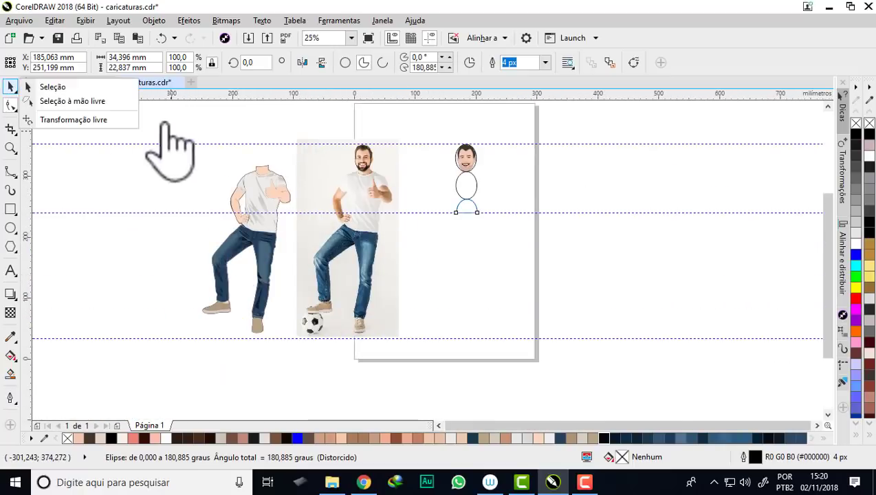
key("F10")
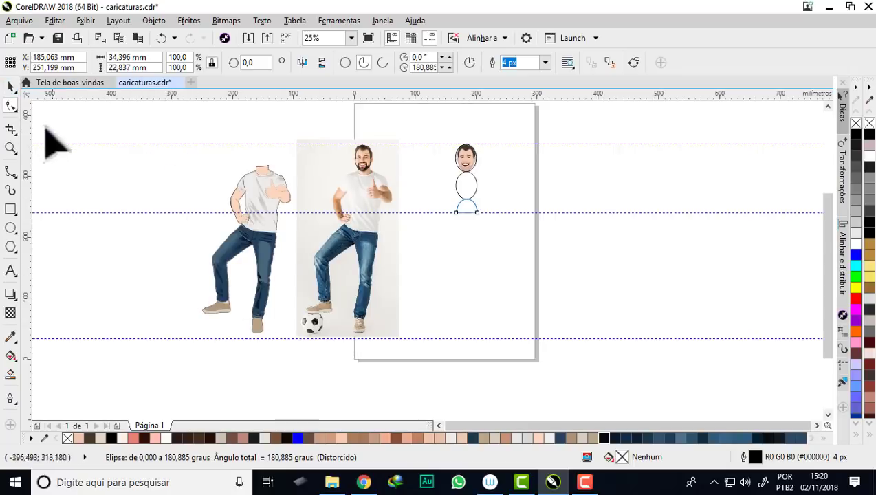
Step: Group the 84 headless body pieces with Agrupar and move the group onto the page
left_click(10, 86)
left_click_drag(138, 131, 304, 354)
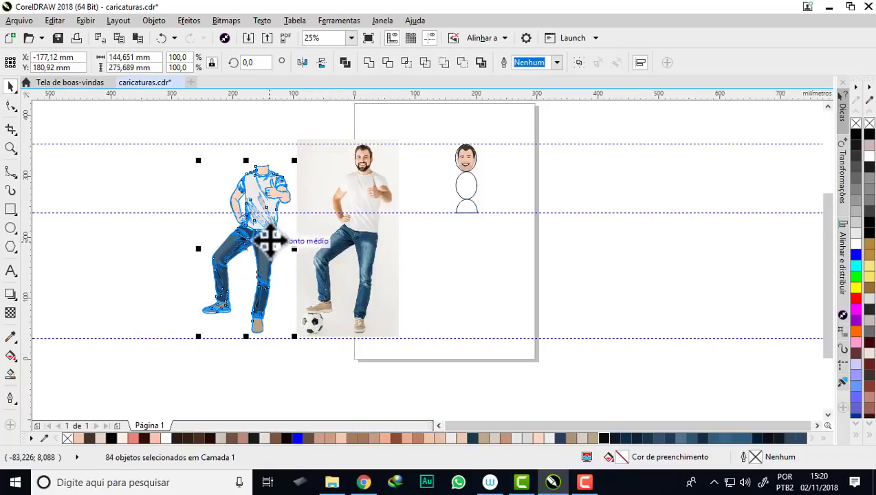
right_click(265, 232)
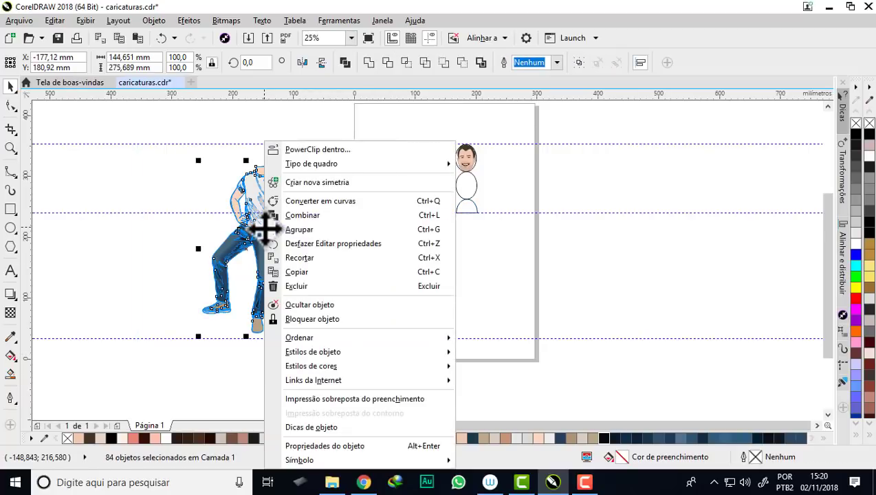
left_click(299, 227)
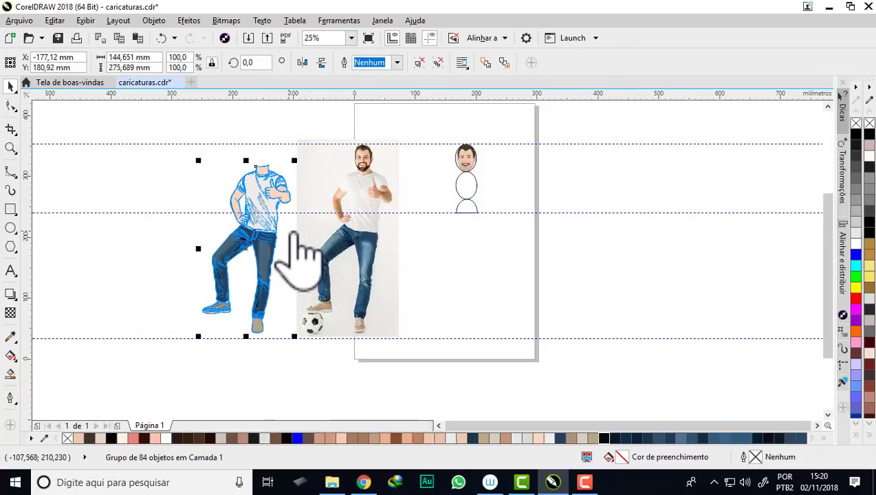
left_click_drag(292, 234, 395, 234)
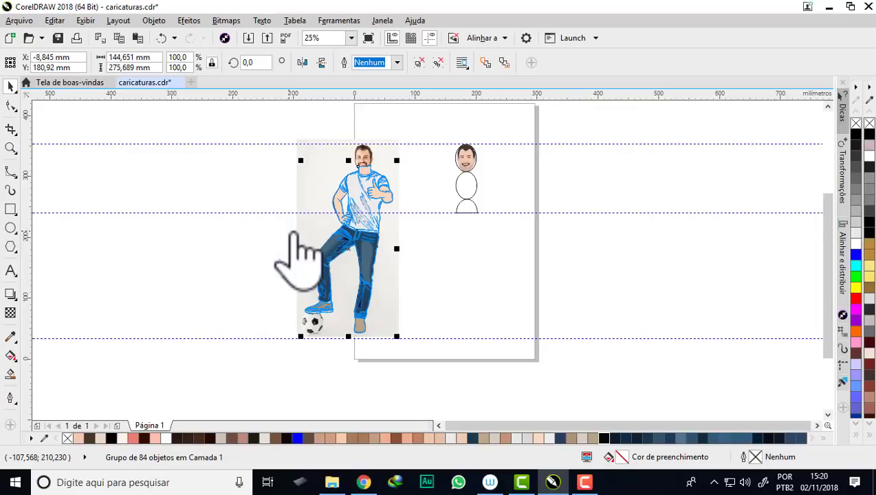
key("ctrl+r")
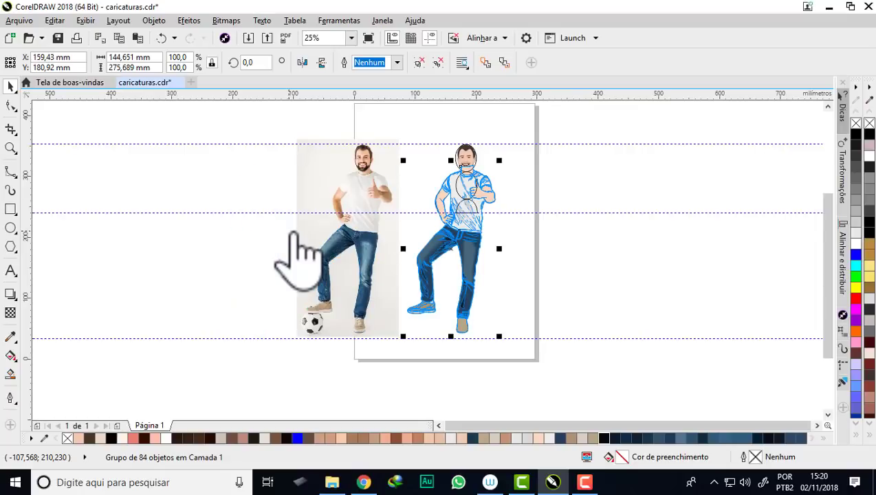
Step: Resize the body group to 25.9% (37.408 × 71.296 mm) under the head, feet on the guideline
scroll(491, 210, "up", 1)
scroll(428, 199, "down", 1)
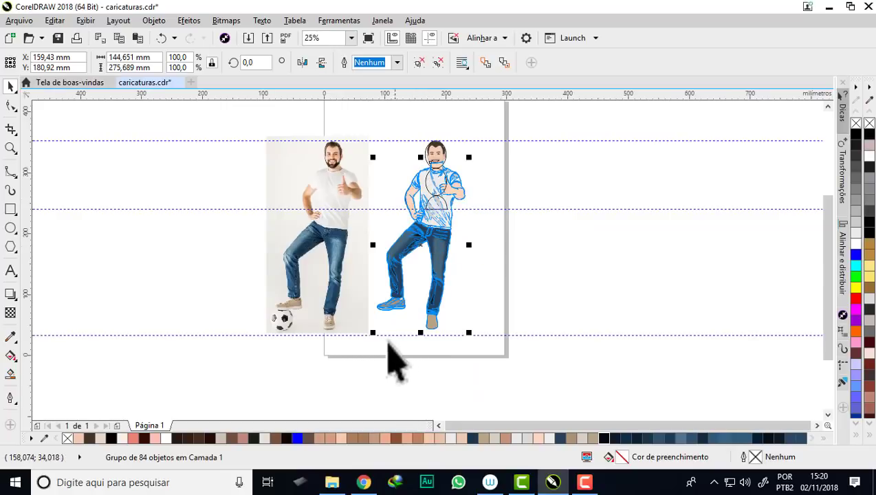
left_click_drag(372, 332, 398, 284)
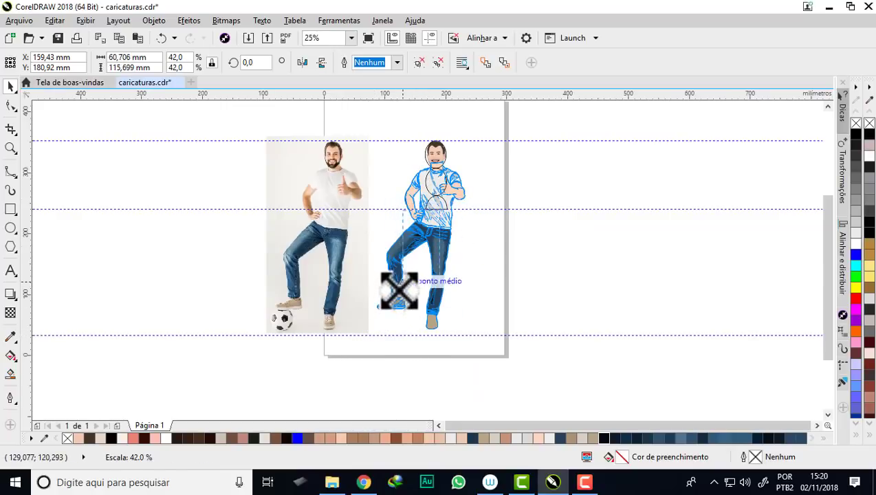
left_click_drag(424, 248, 440, 229)
scroll(406, 313, "up", 3)
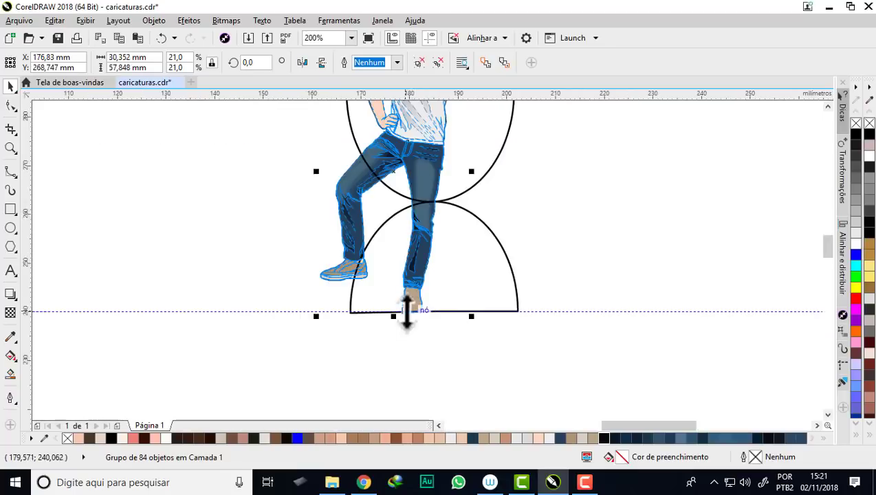
scroll(401, 312, "up", 2)
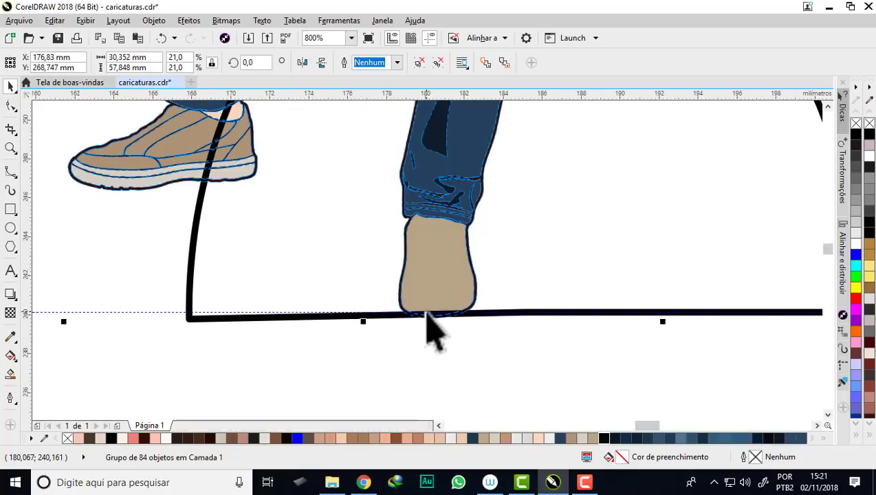
scroll(421, 318, "down", 3)
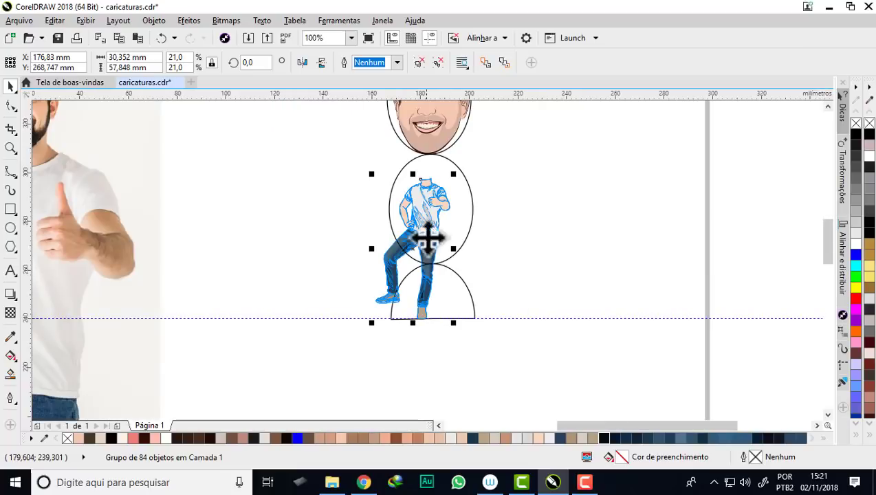
left_click_drag(453, 174, 460, 146)
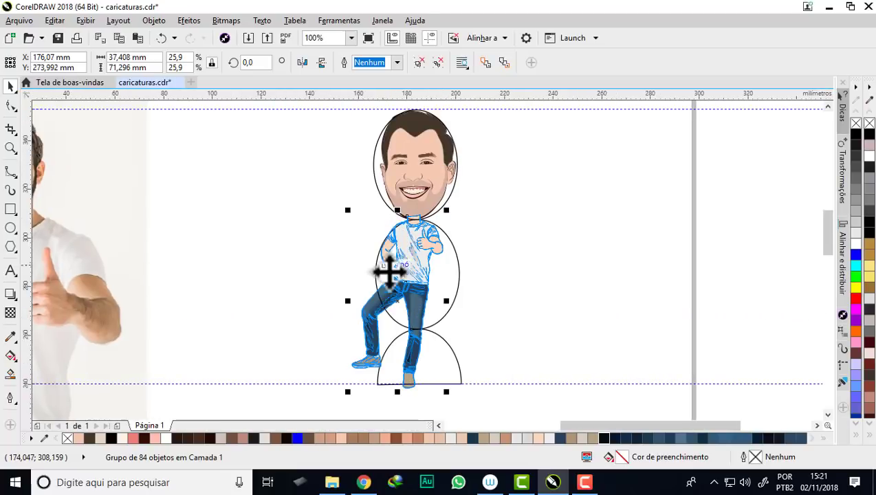
scroll(400, 313, "down", 1)
scroll(401, 323, "up", 1)
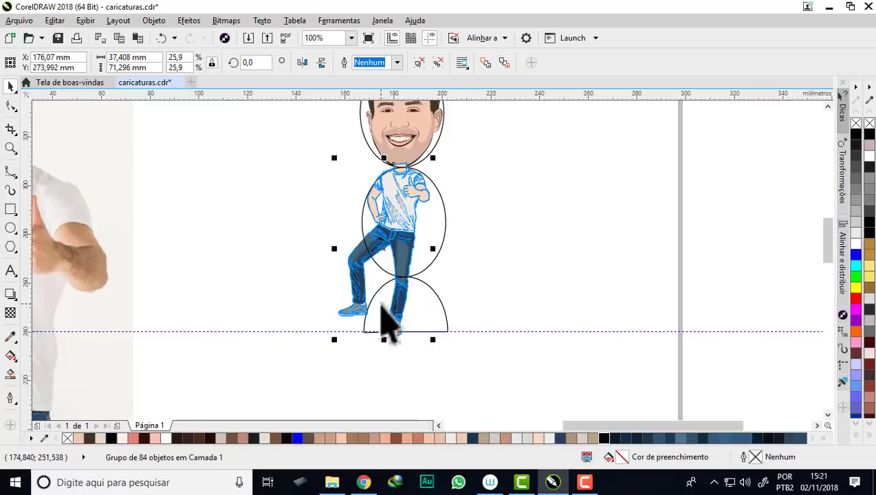
scroll(403, 167, "up", 3)
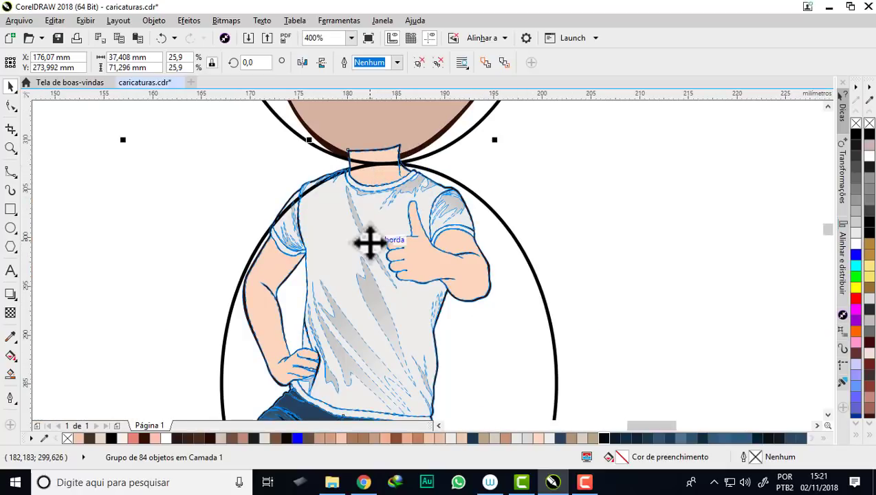
Step: Send the body group behind all objects (Para Trás da Página) so the head overlaps the neck
left_click(165, 26)
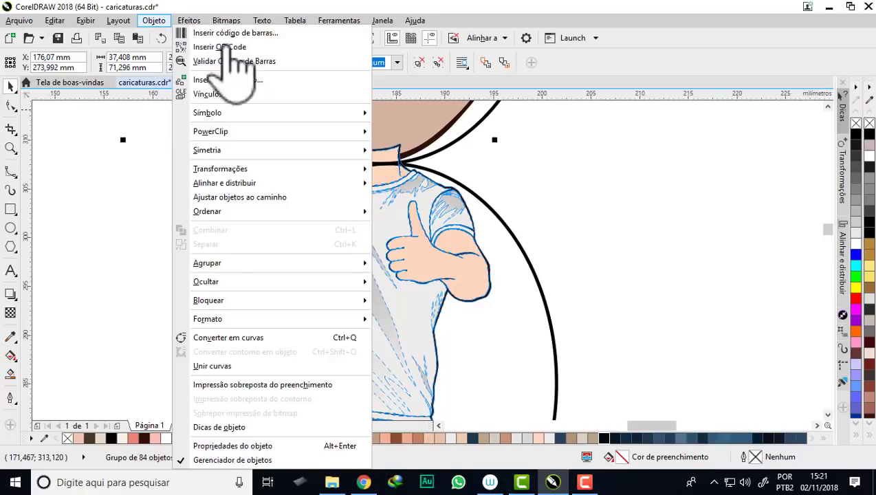
mouse_move(131, 280)
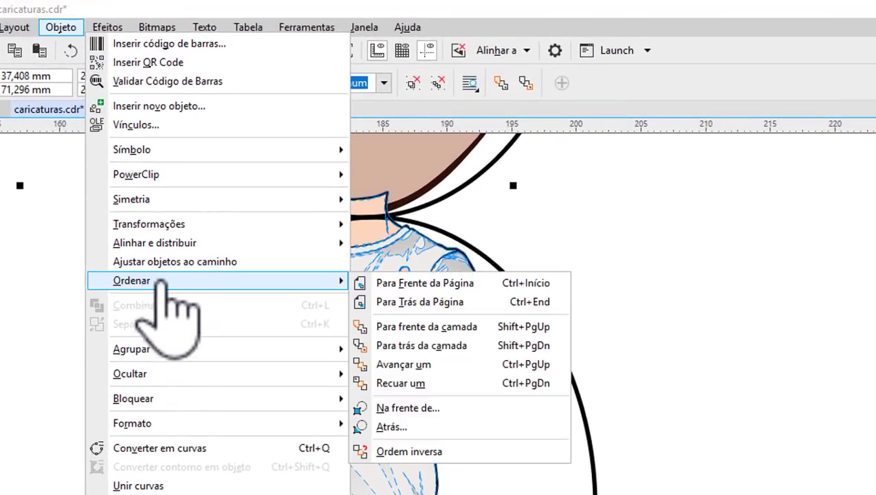
left_click(472, 302)
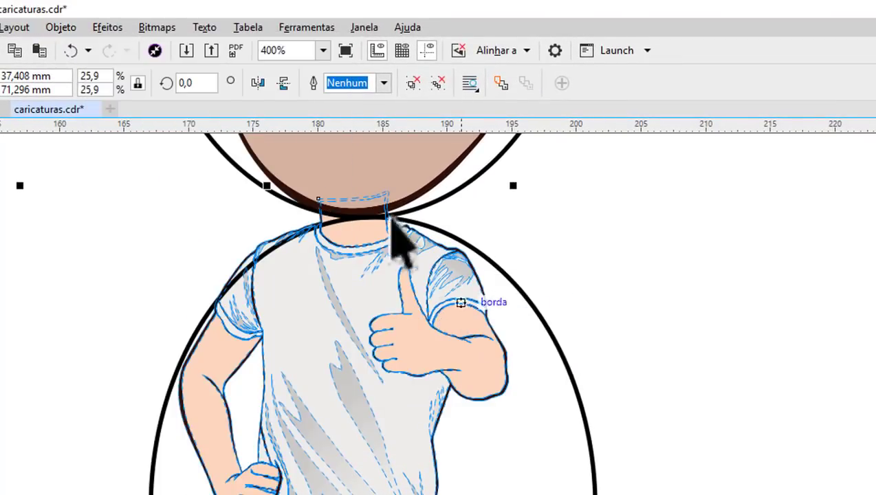
scroll(350, 213, "up", 2)
scroll(348, 211, "up", 2)
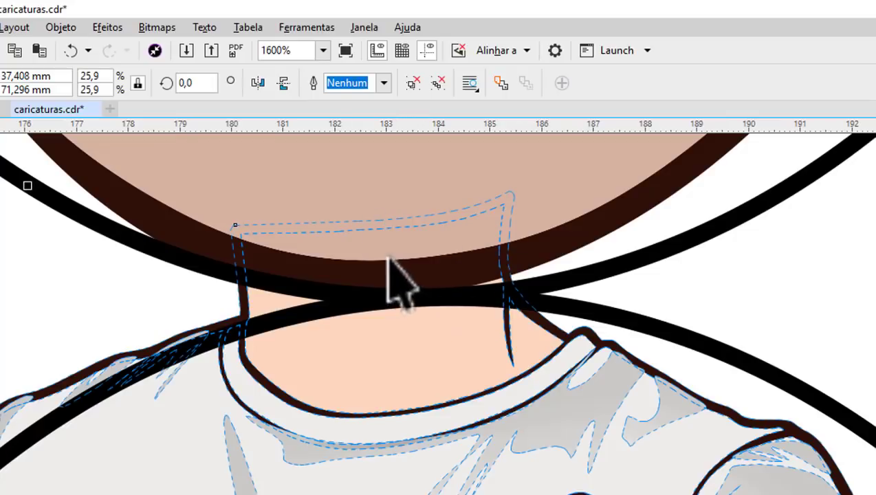
scroll(351, 261, "down", 3)
scroll(338, 237, "down", 1)
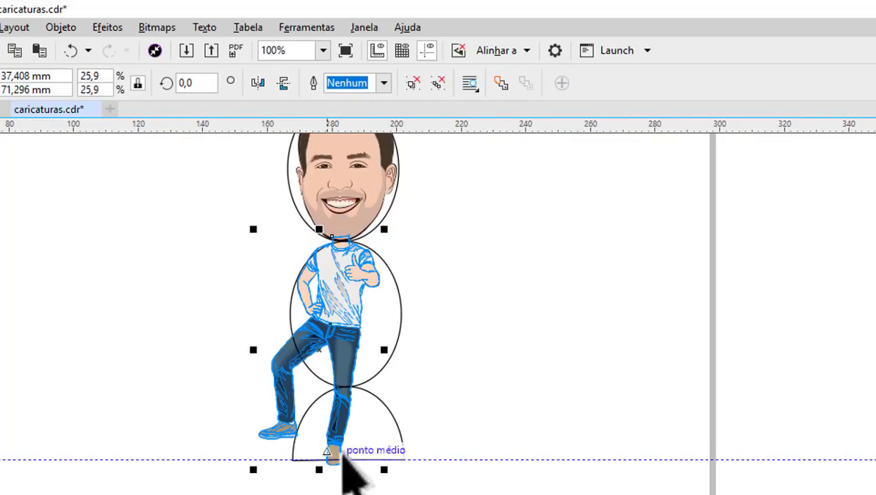
Step: Move the half-circle shape off the figure and delete it
key("Escape")
left_click_drag(391, 421, 541, 385)
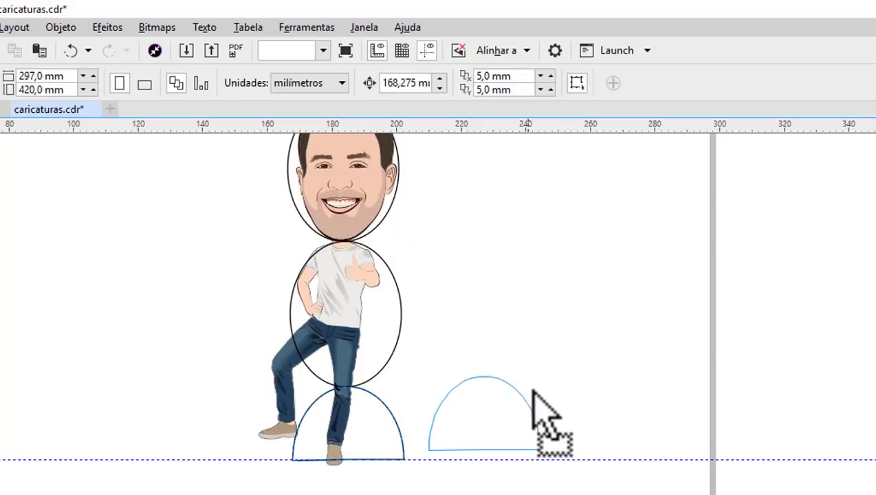
key("Delete")
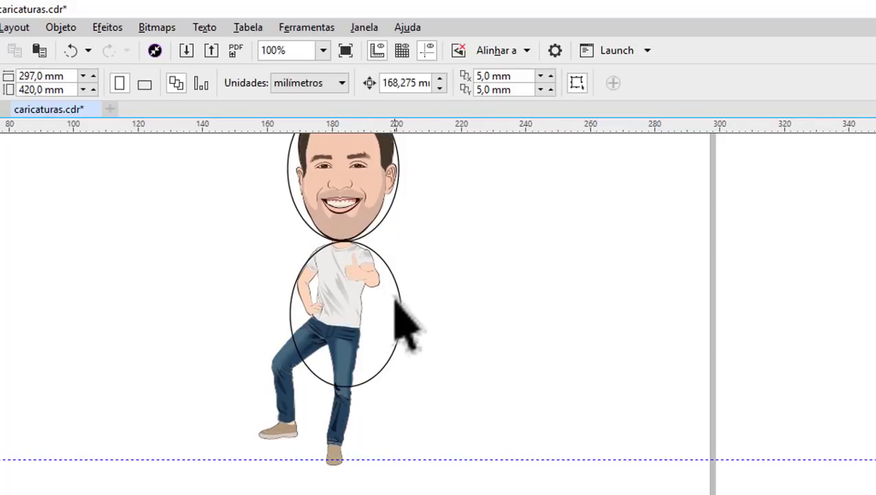
Step: Delete the leftover body and head guide ellipses, leaving only the assembled caricature
left_click_drag(397, 300, 649, 344)
key("Delete")
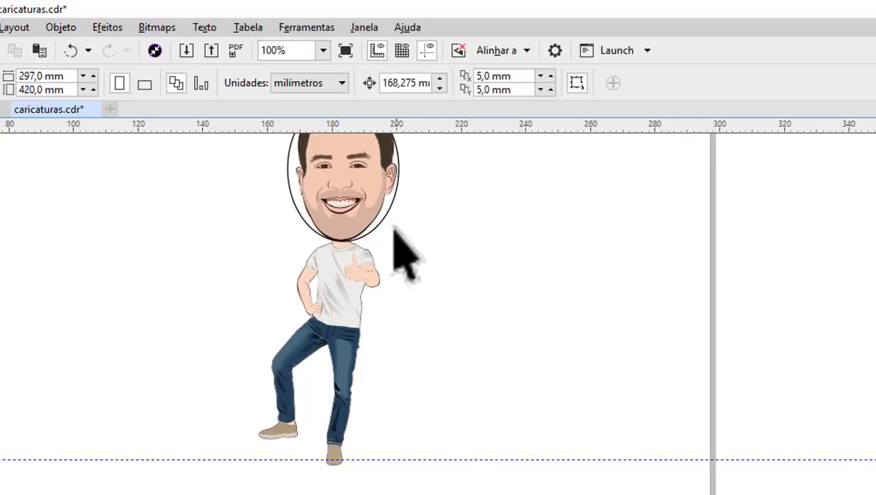
left_click_drag(410, 222, 620, 322)
key("Delete")
scroll(479, 410, "down", 2)
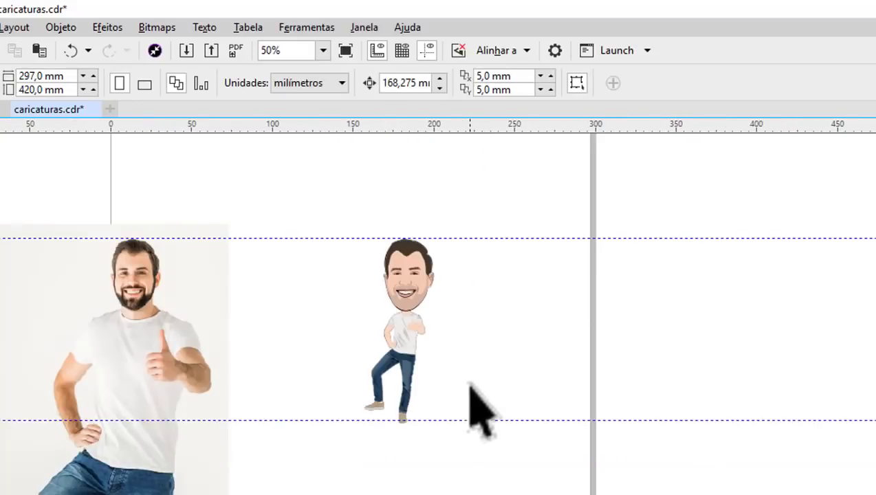
scroll(405, 364, "up", 2)
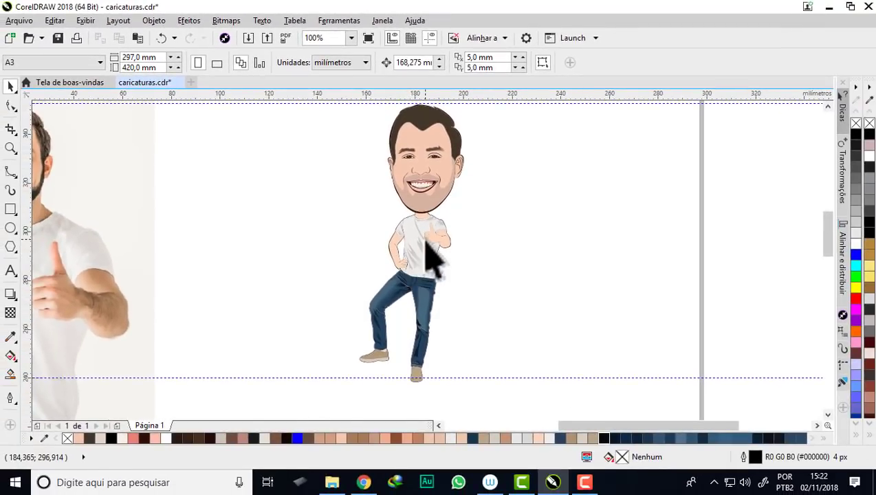
scroll(424, 238, "up", 2)
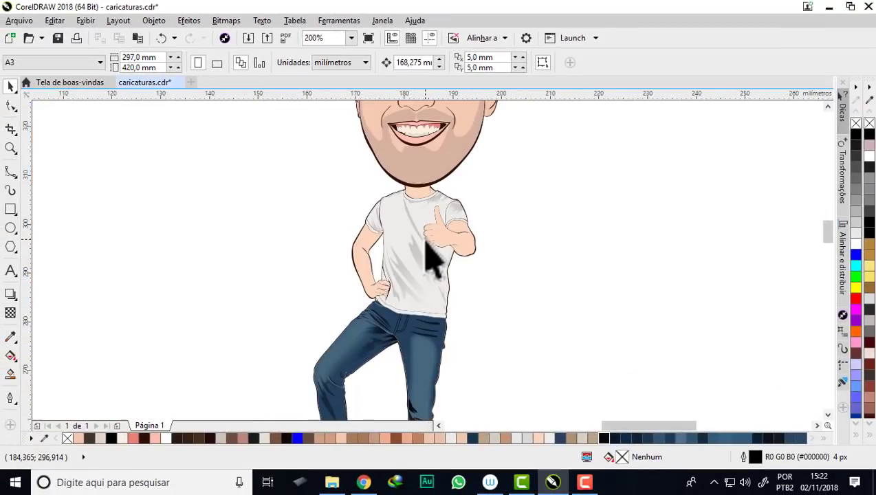
scroll(532, 271, "down", 2)
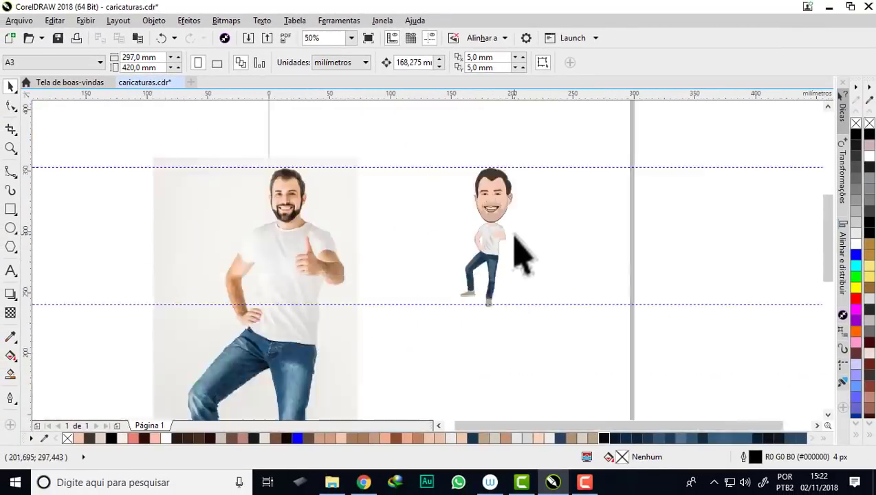
scroll(501, 283, "up", 1)
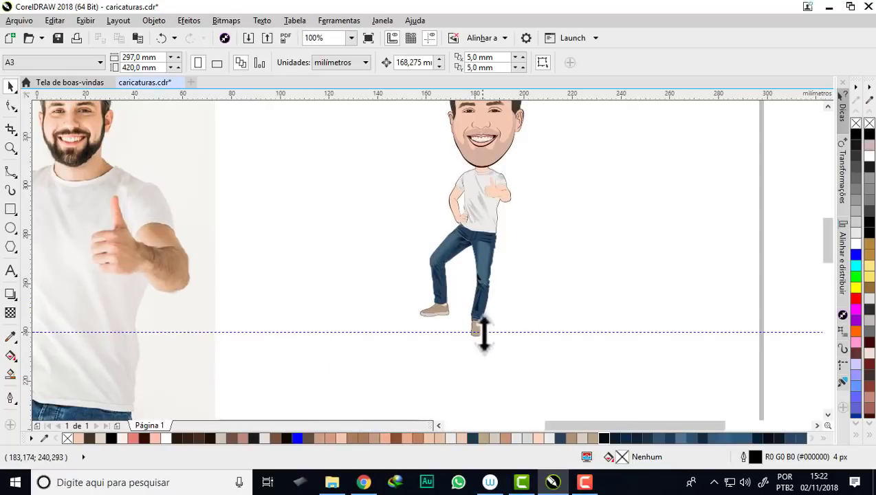
scroll(226, 199, "down", 1)
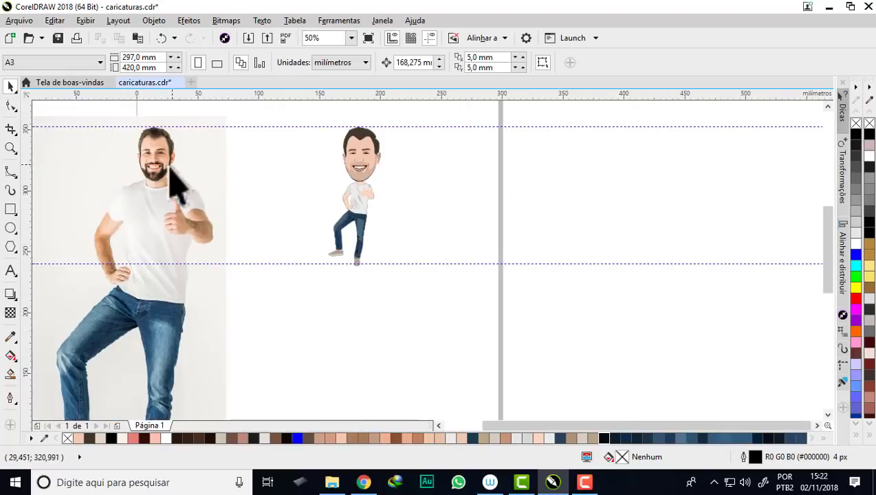
scroll(158, 199, "down", 1)
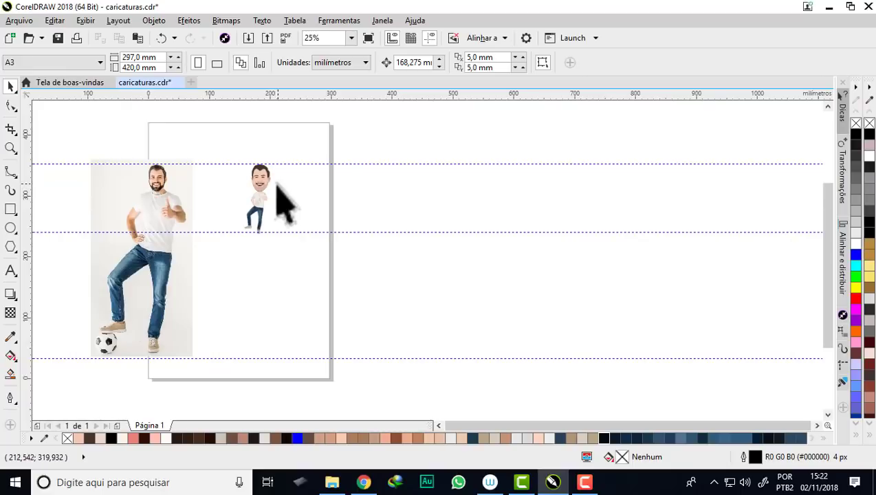
scroll(262, 203, "up", 1)
scroll(255, 231, "up", 2)
scroll(278, 241, "down", 1)
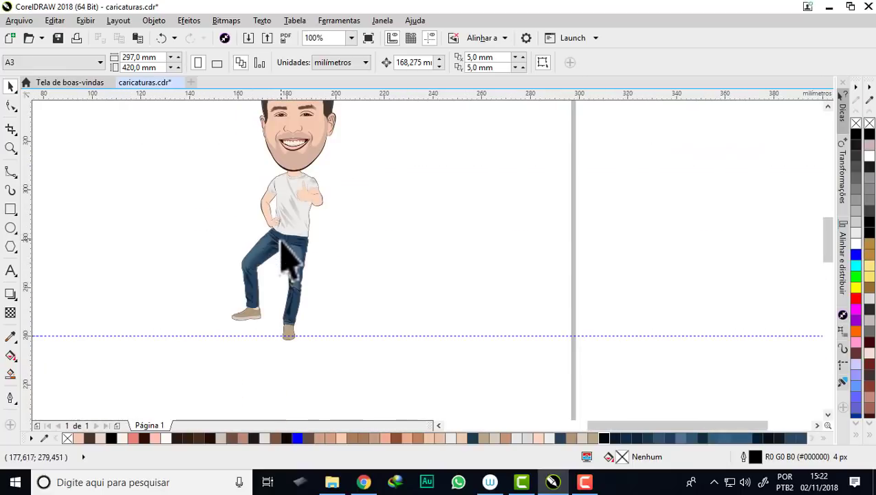
Step: Draw a circle under the raised shoe and shrink it to about 8 mm across
left_click(10, 228)
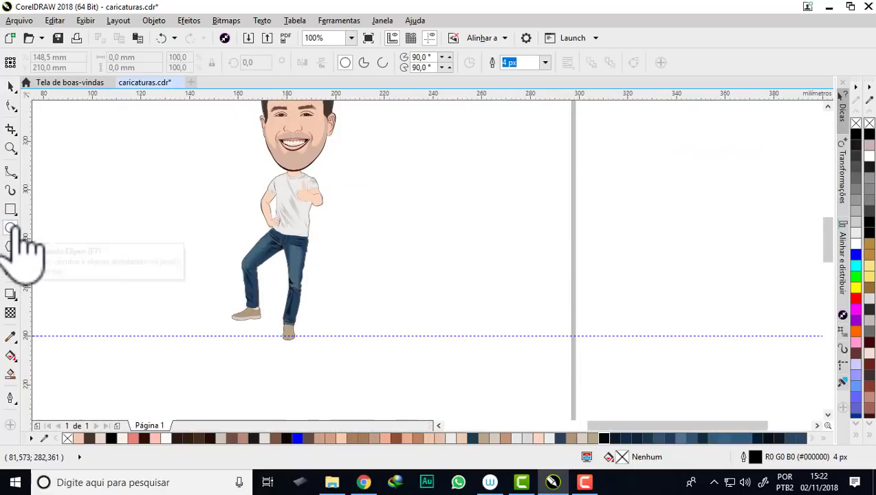
scroll(254, 332, "up", 1)
scroll(227, 302, "up", 1)
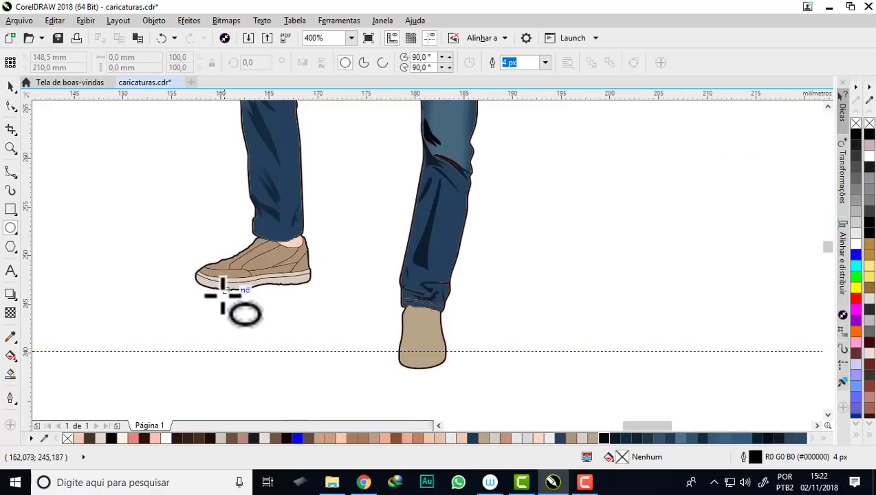
left_click_drag(220, 289, 320, 384)
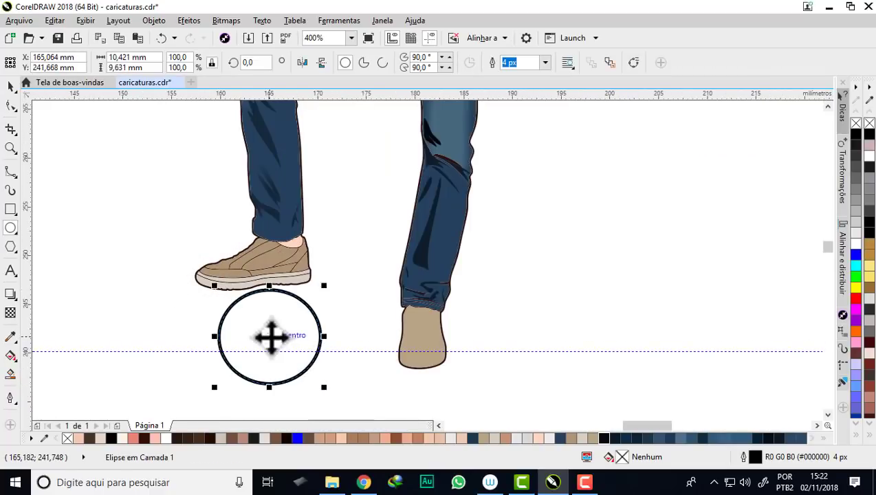
left_click_drag(268, 336, 259, 334)
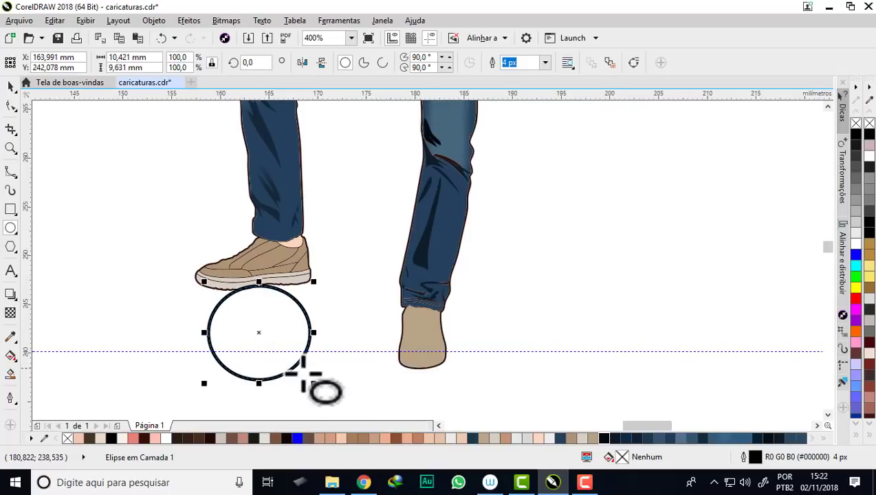
left_click_drag(316, 386, 305, 376)
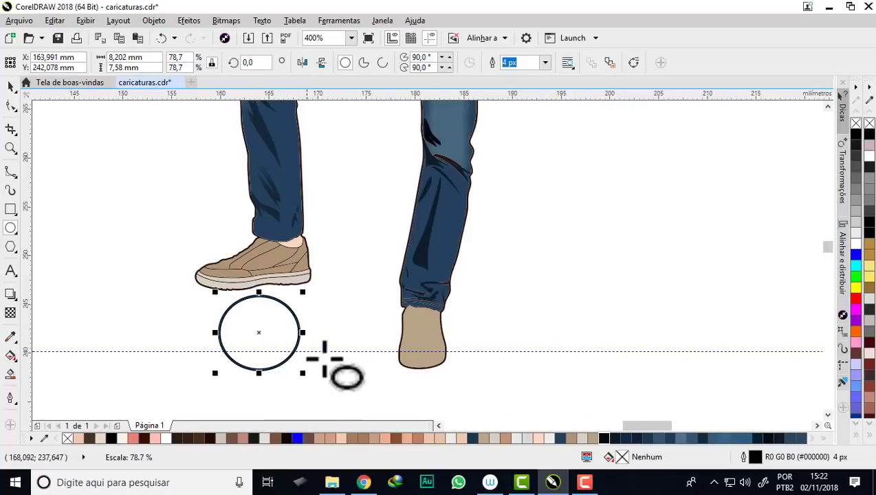
Step: Lower the guideline to the circle's base and stretch the circle's top up to the sole
left_click(11, 86)
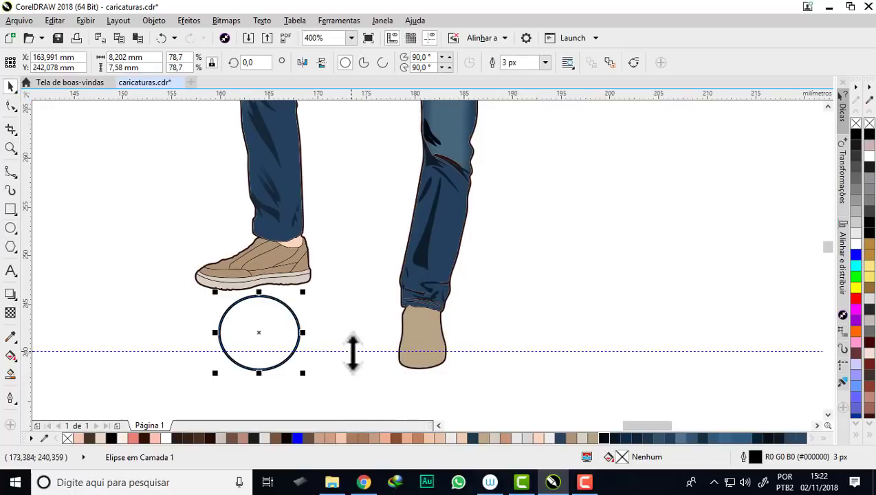
left_click_drag(352, 351, 349, 370)
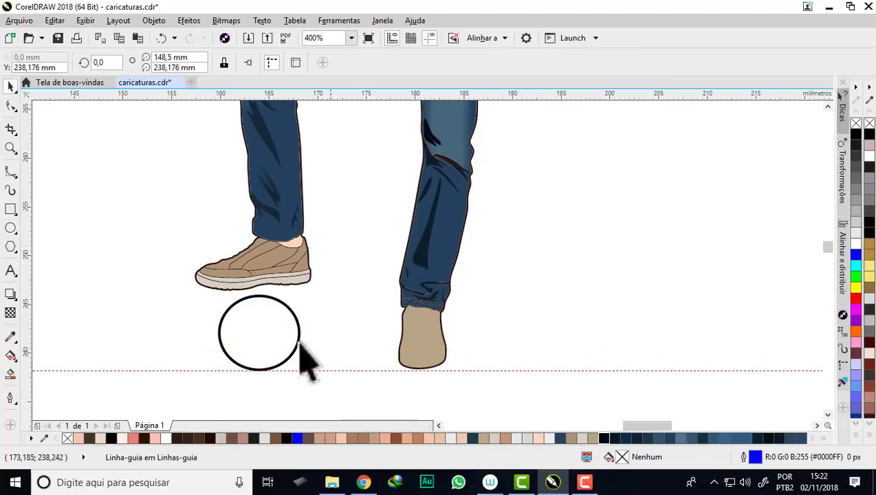
left_click(260, 297)
scroll(261, 295, "up", 2)
left_click_drag(261, 295, 254, 276)
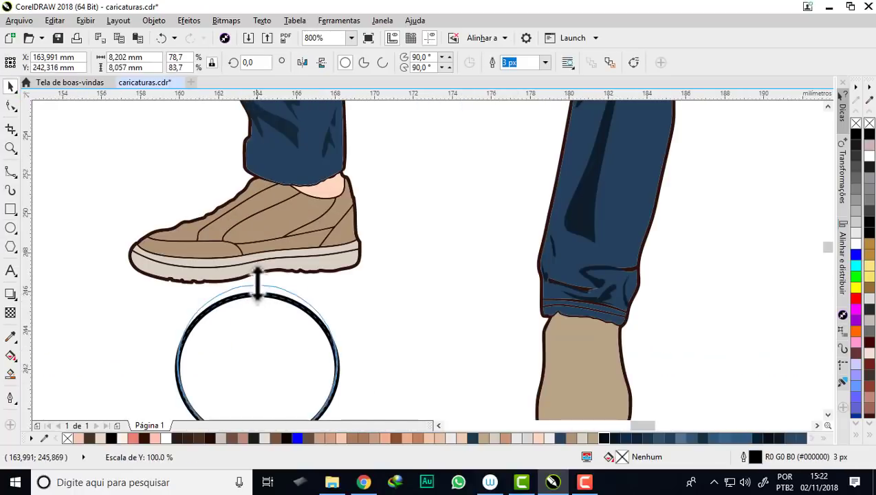
scroll(256, 275, "down", 2)
scroll(303, 318, "up", 2)
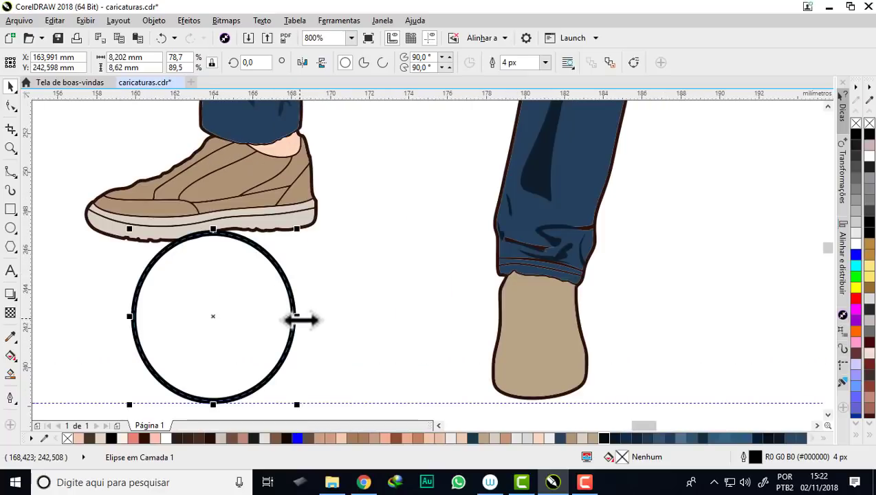
Step: Widen the circle to 8.731 × 8.62 mm so it stays round, then reselect it
left_click_drag(297, 316, 307, 318)
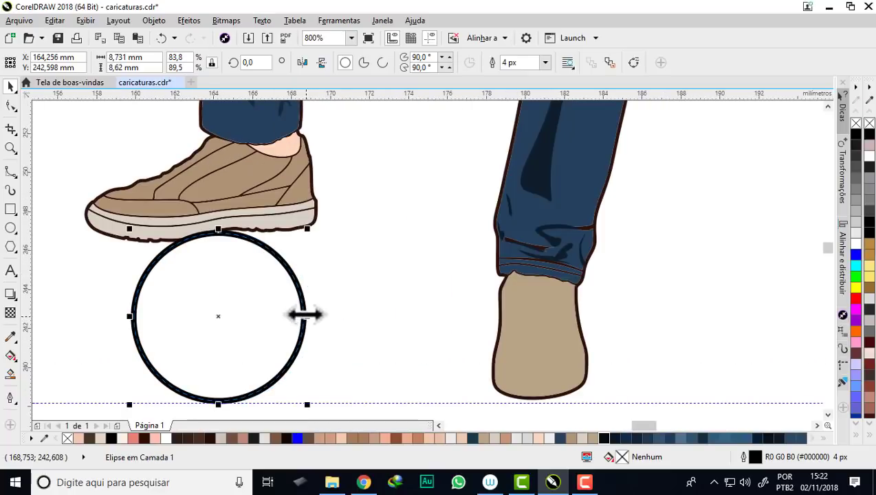
scroll(303, 312, "down", 2)
left_click(278, 381)
scroll(250, 271, "up", 2)
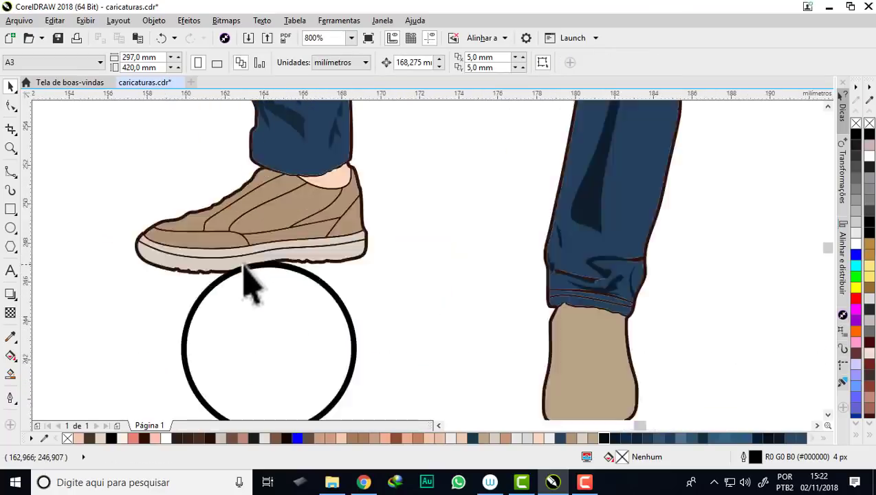
scroll(243, 269, "up", 1)
left_click(244, 275)
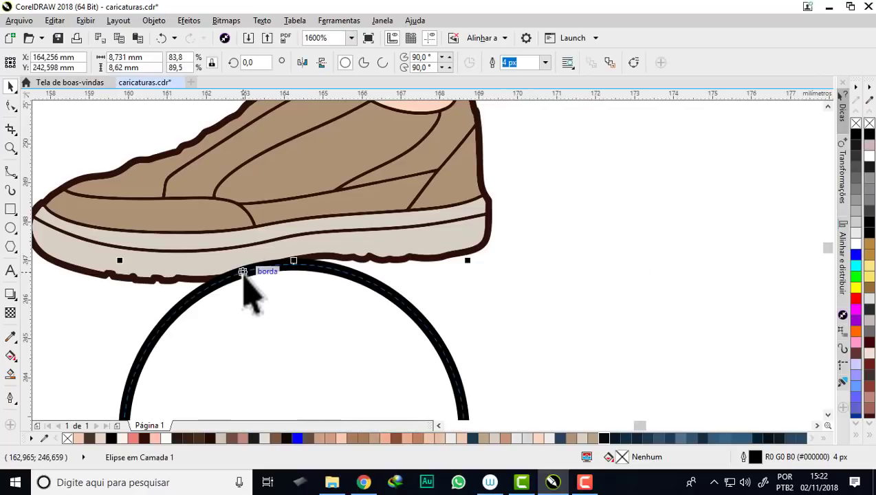
left_click(857, 213)
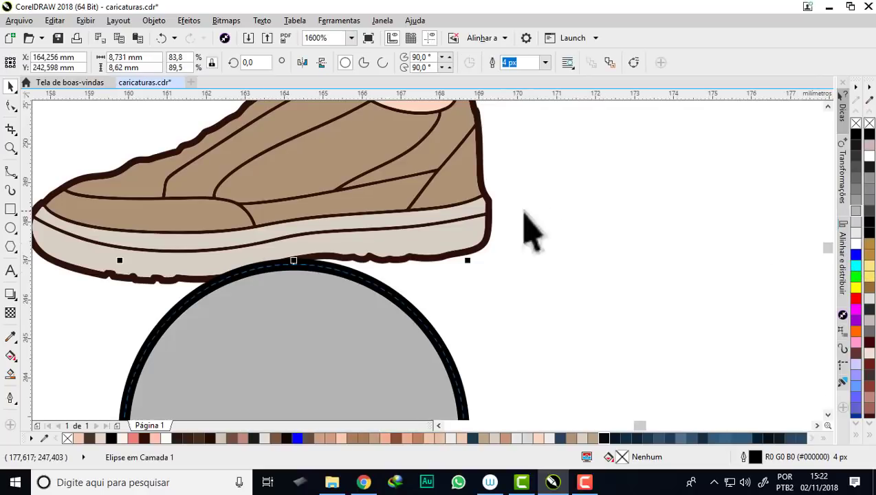
right_click(326, 287)
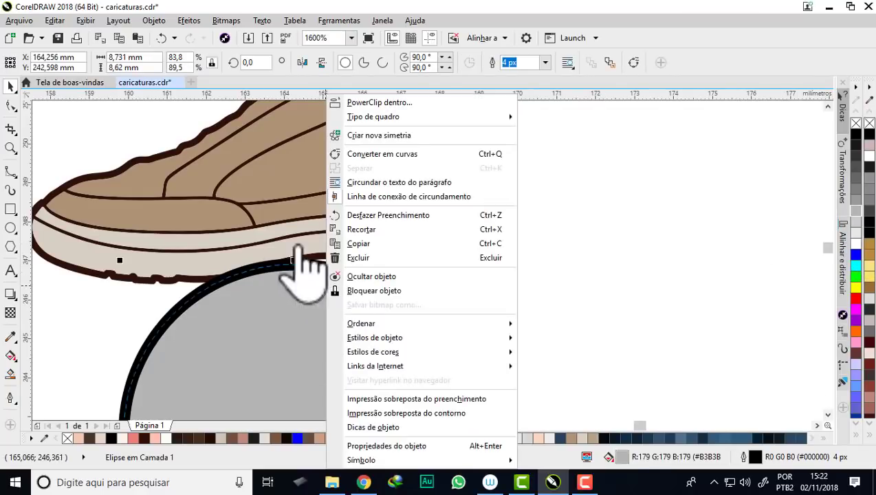
left_click(275, 312)
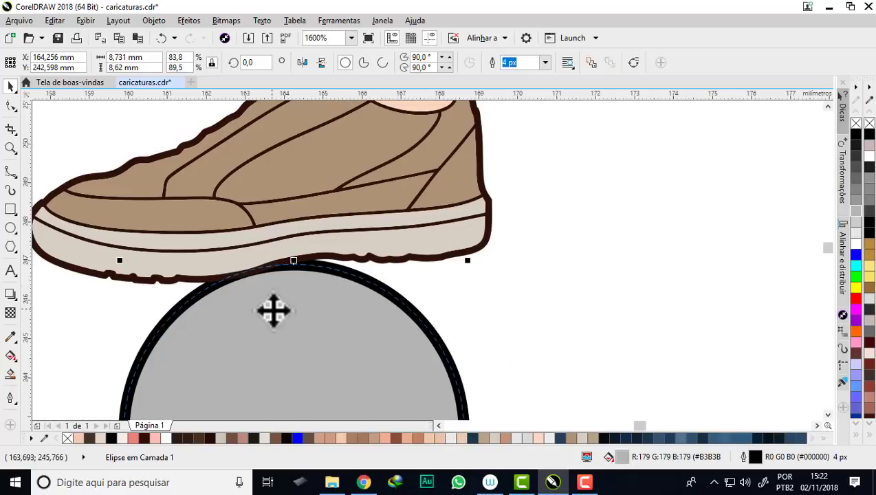
scroll(259, 316, "down", 3)
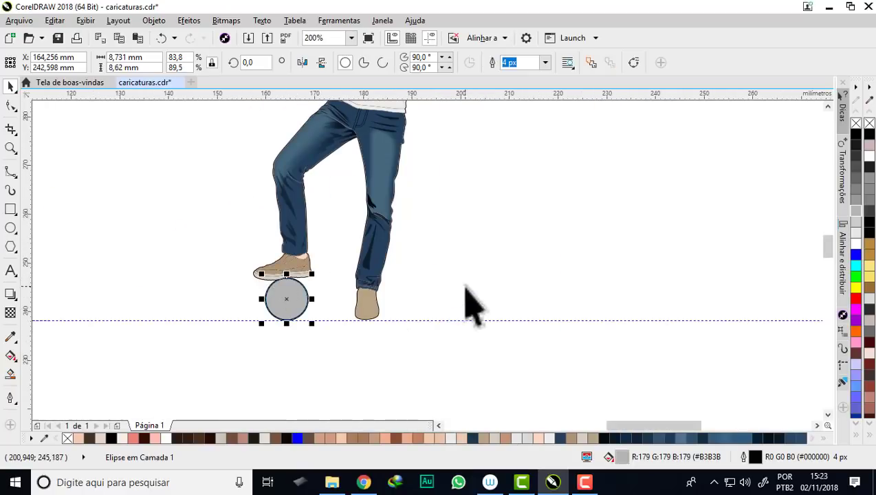
left_click(355, 362)
scroll(355, 362, "down", 1)
scroll(354, 362, "down", 1)
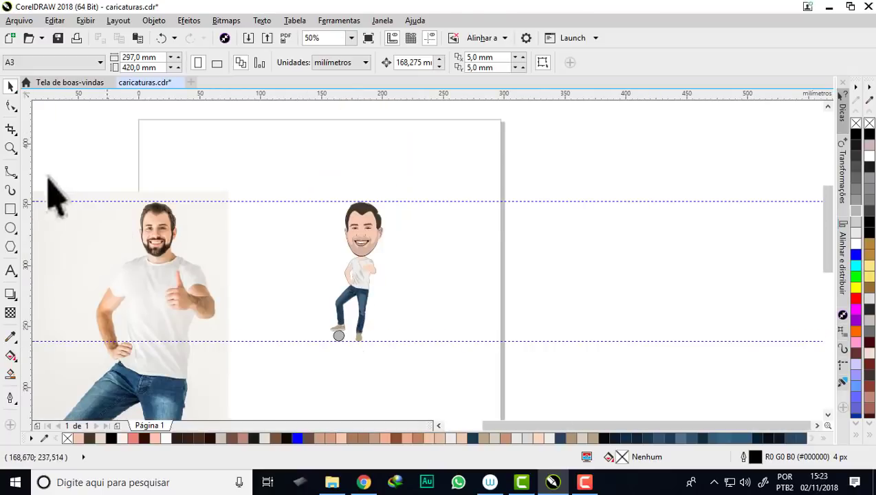
Step: Zoom in on the caricature and show it in Full-Screen Preview
left_click(11, 149)
left_click(52, 148)
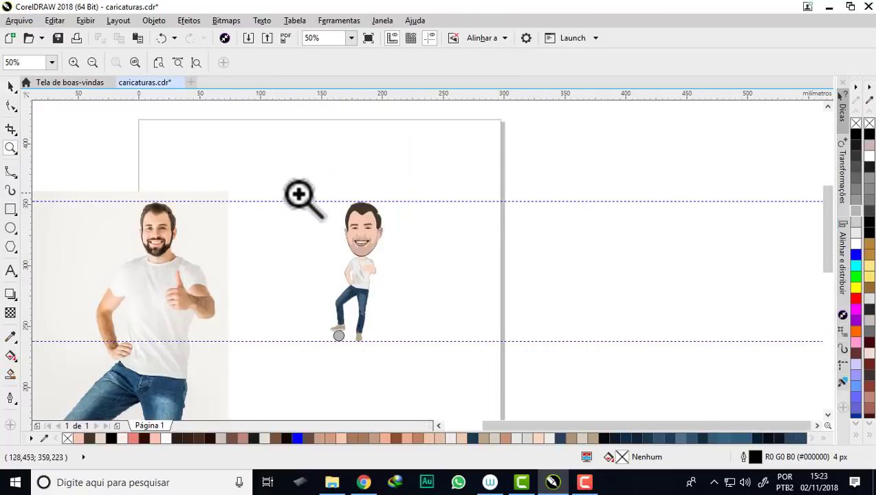
left_click_drag(394, 346, 402, 353)
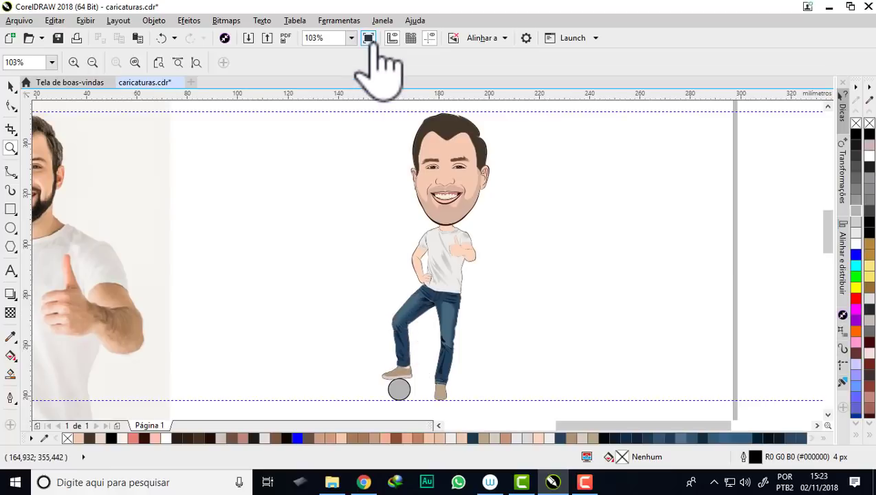
left_click(368, 37)
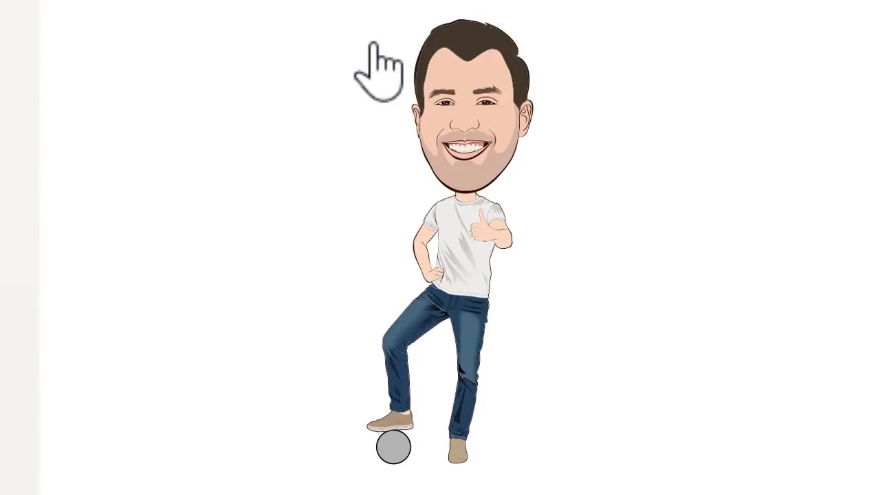